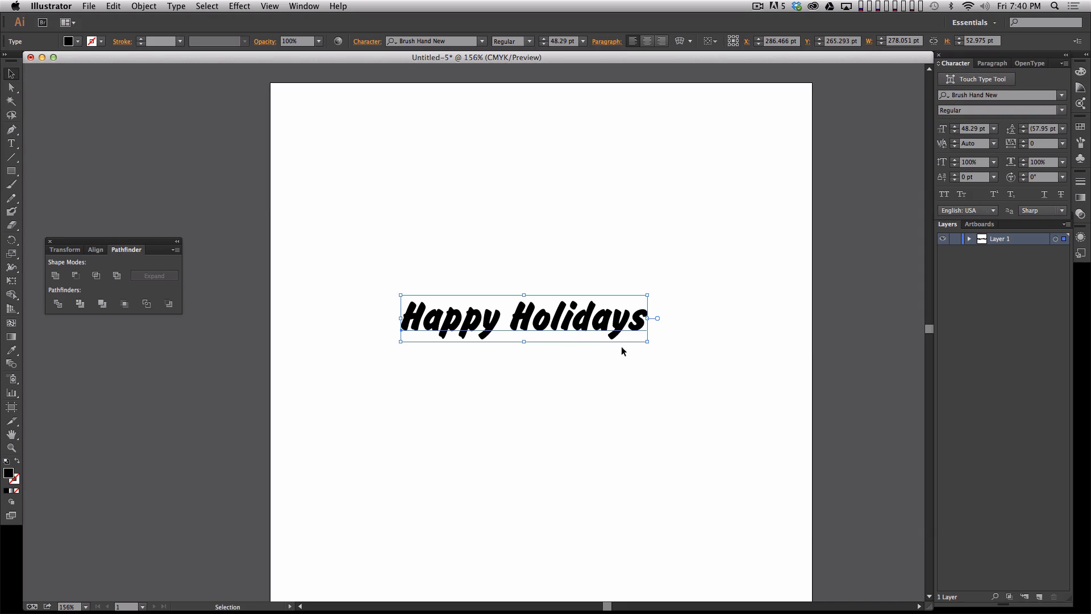
- Scale the Happy Holidays text up from its center to about 66 pt and shift it slightly lower on the artboard
{"action": "left_click_drag", "start_coordinate": [647, 341], "coordinate": [692, 354], "text": "alt+shift"}
{"action": "left_click", "coordinate": [664, 432]}
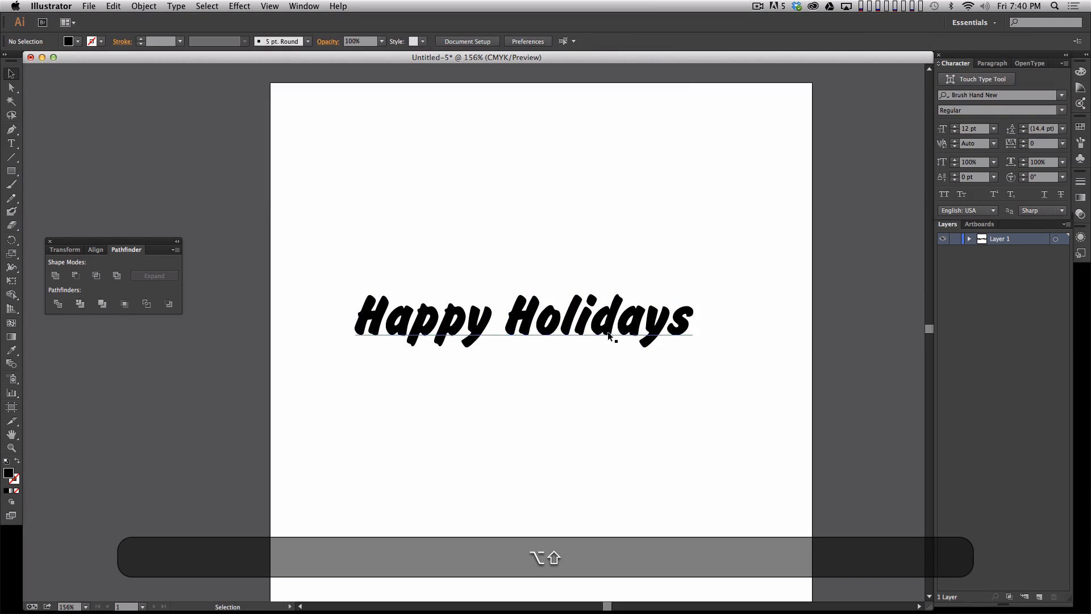
{"action": "left_click_drag", "start_coordinate": [608, 336], "coordinate": [617, 350]}
{"action": "left_click", "coordinate": [609, 369]}
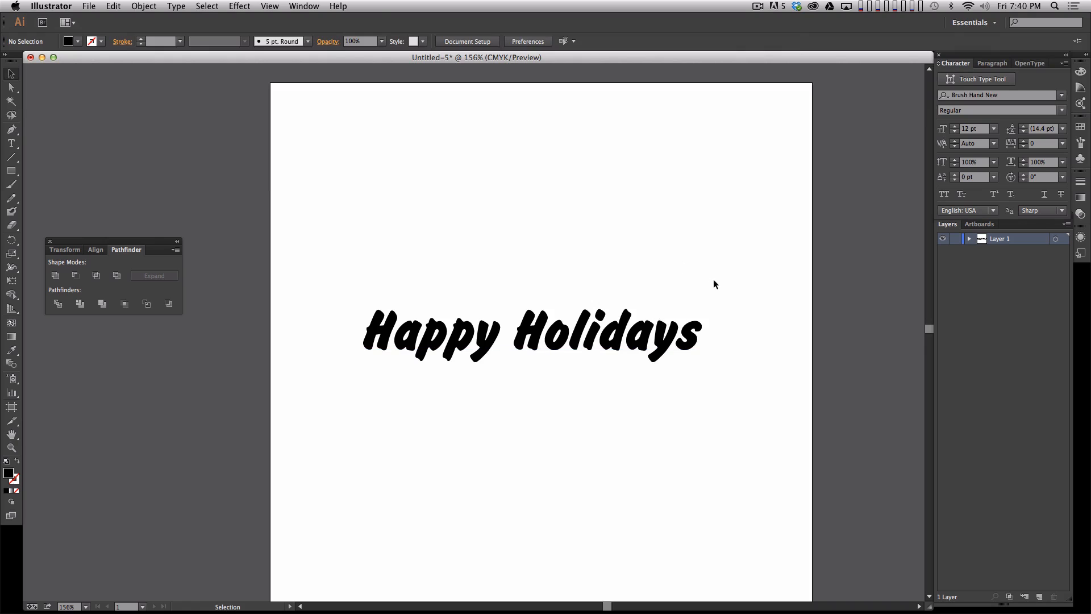
- Convert the Happy Holidays text to outlines
{"action": "left_click_drag", "start_coordinate": [714, 282], "coordinate": [578, 541]}
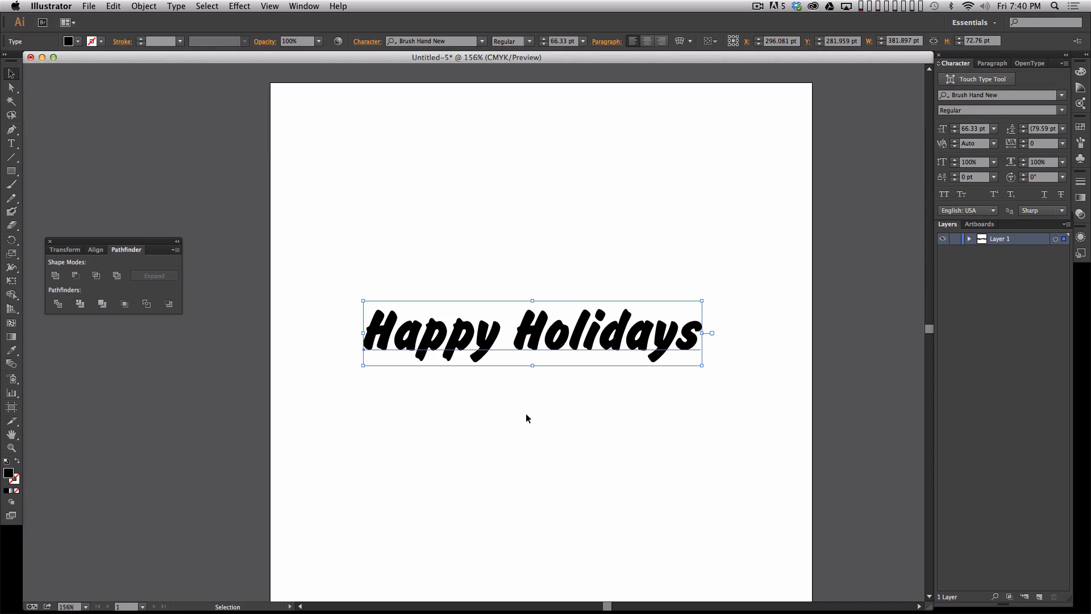
{"action": "left_click", "coordinate": [177, 7]}
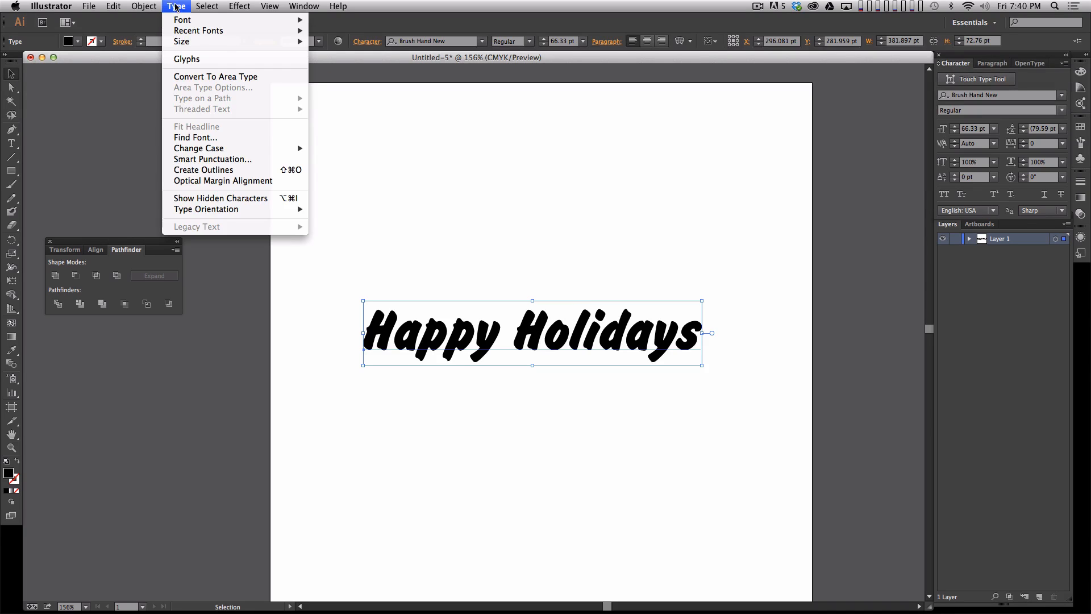
{"action": "left_click", "coordinate": [228, 170]}
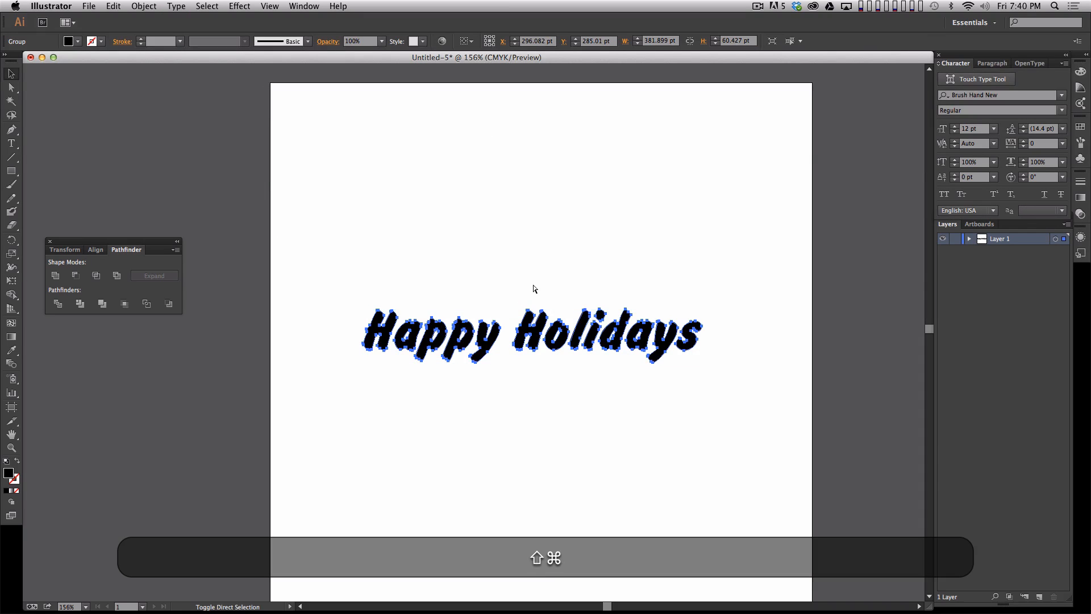
- Save the document as HolidayType.ai in the DEMO folder, replacing the existing file
{"action": "key", "text": "shift+super+s"}
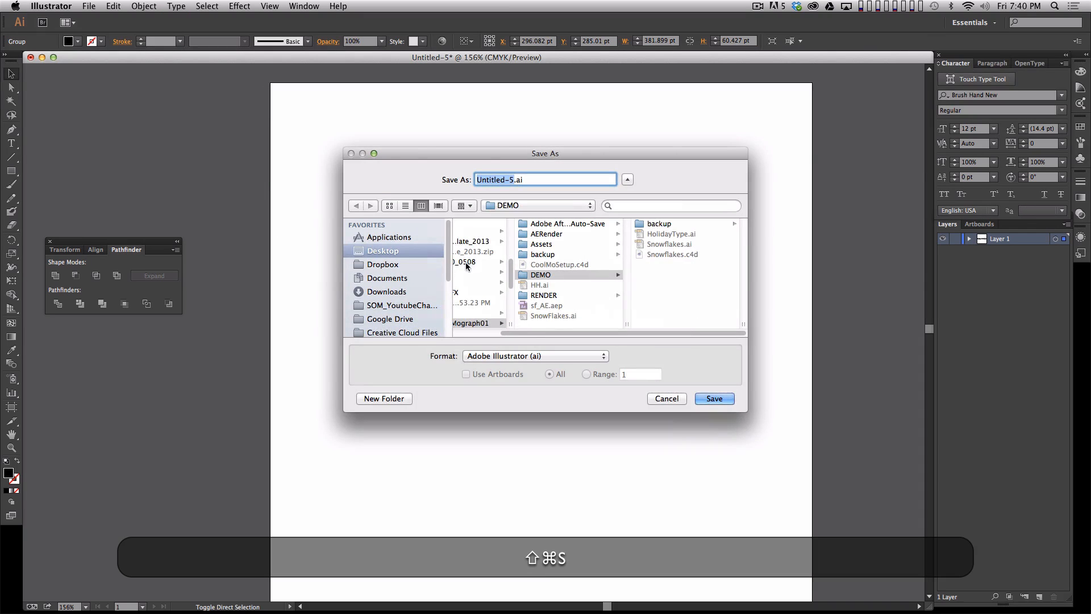
{"action": "left_click", "coordinate": [669, 235]}
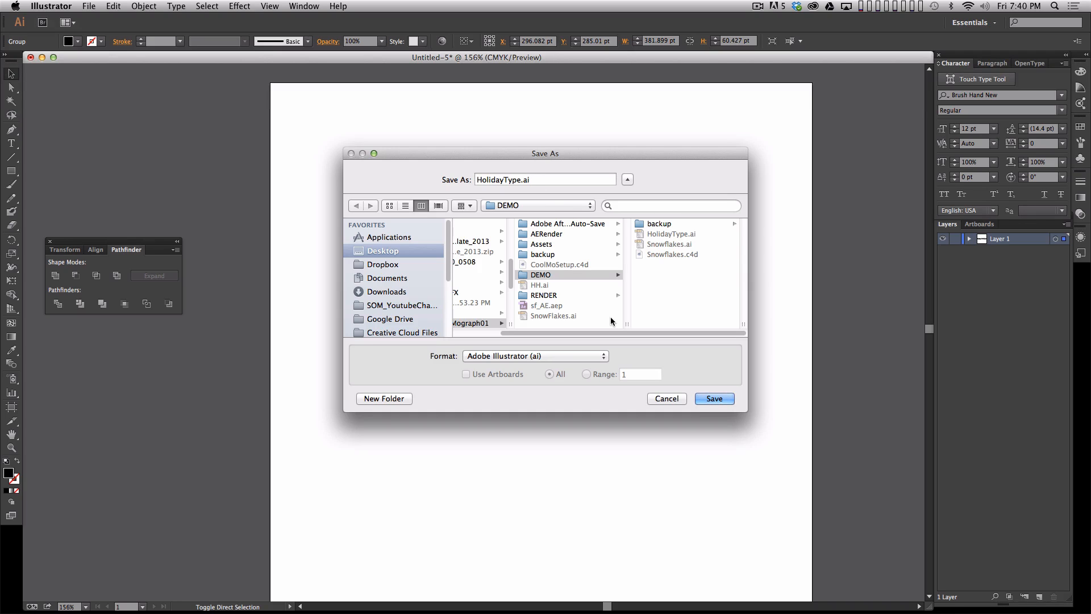
{"action": "left_click", "coordinate": [713, 398]}
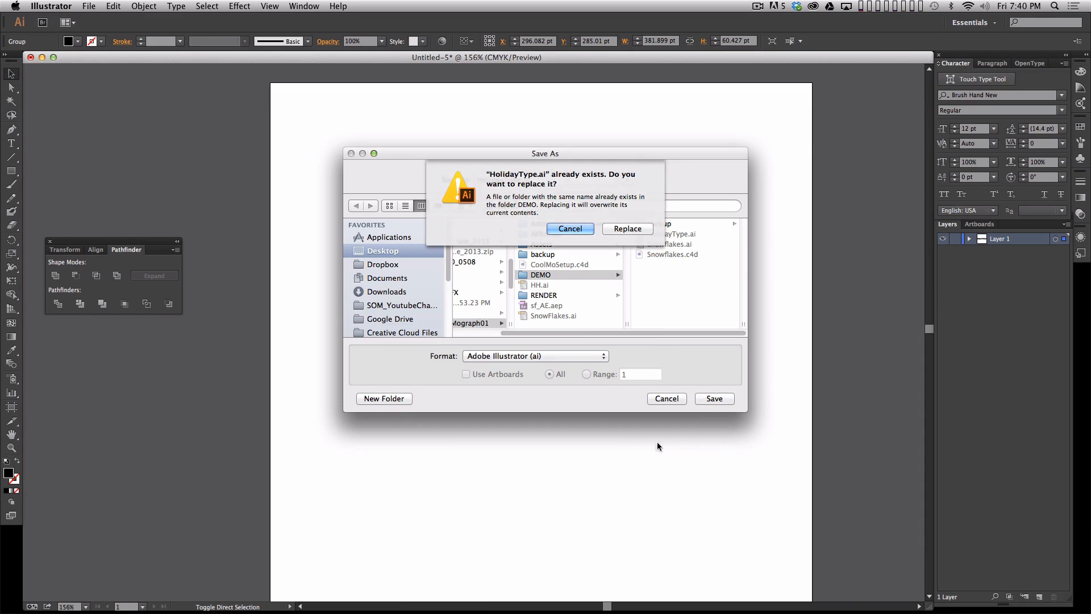
{"action": "left_click", "coordinate": [628, 228]}
- Set the file version to Illustrator 8 in the Illustrator save options and finish saving
{"action": "left_click_drag", "start_coordinate": [848, 109], "coordinate": [798, 57]}
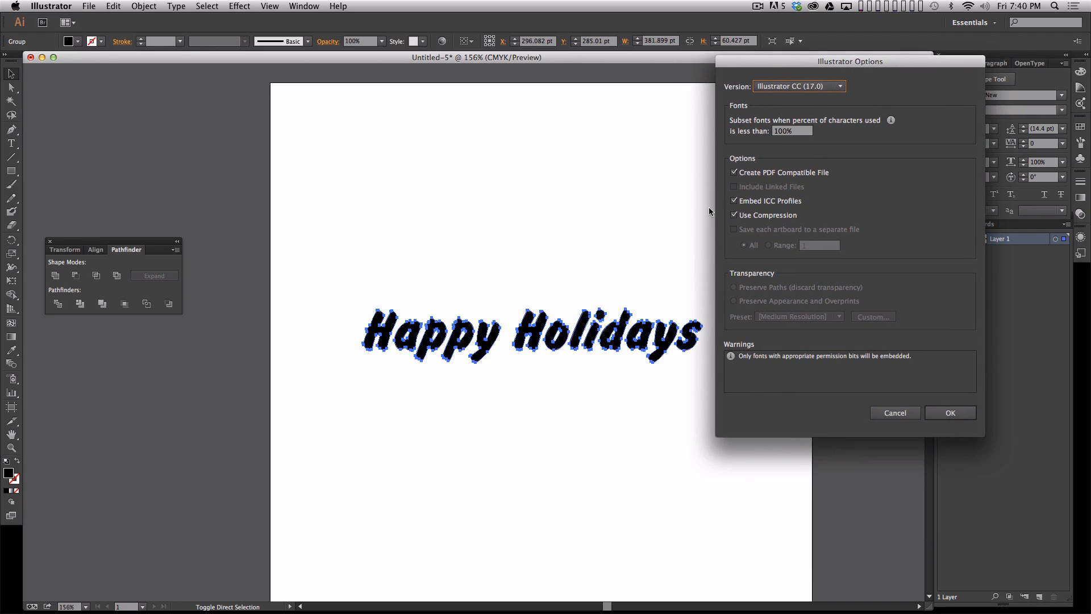
{"action": "left_click", "coordinate": [817, 86]}
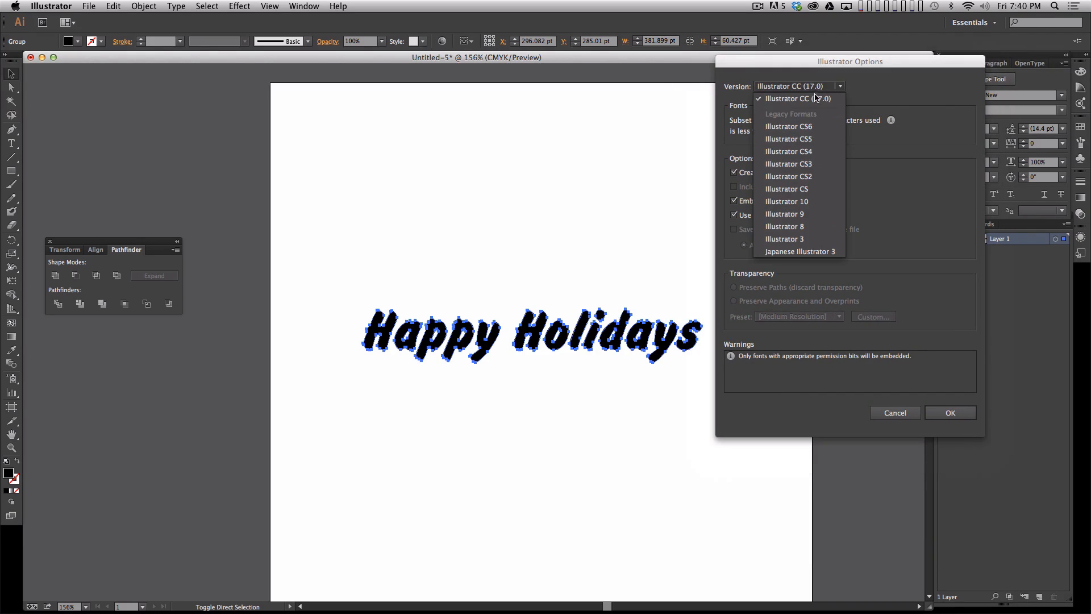
{"action": "left_click", "coordinate": [813, 227]}
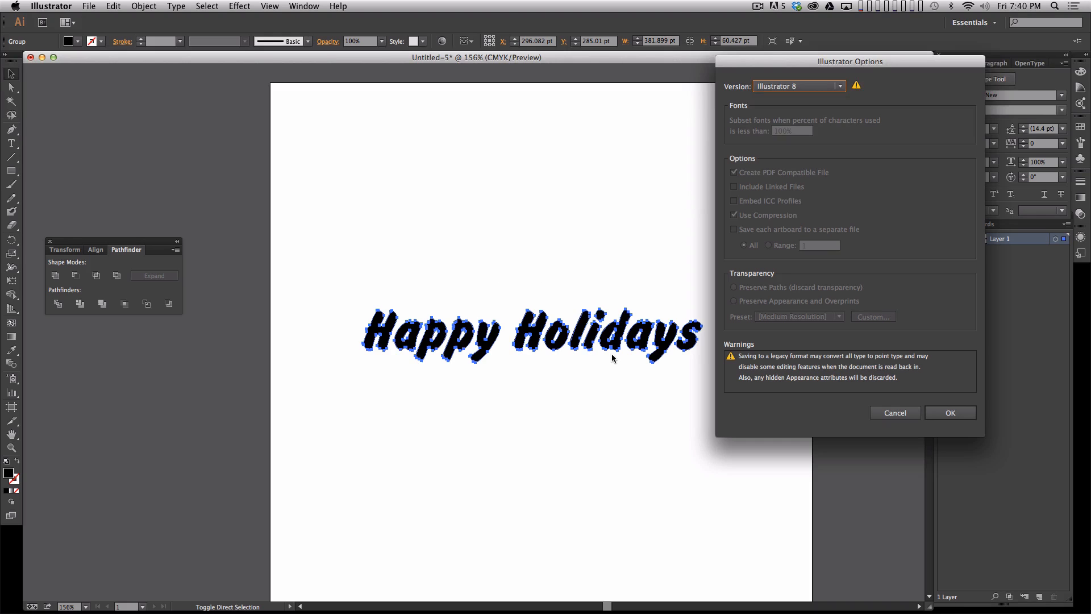
{"action": "left_click", "coordinate": [798, 87]}
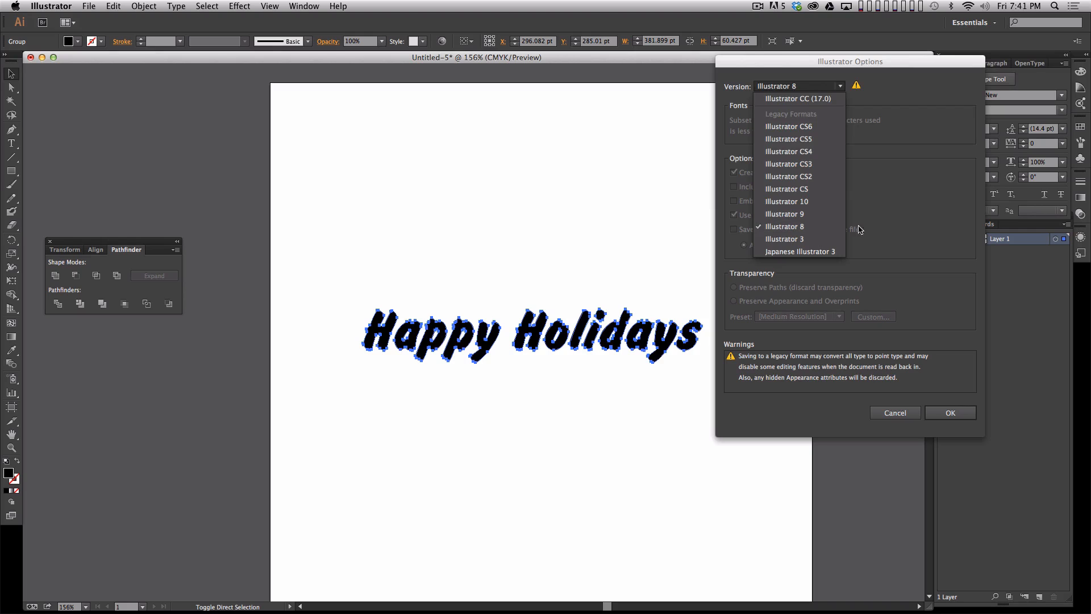
{"action": "left_click", "coordinate": [856, 261]}
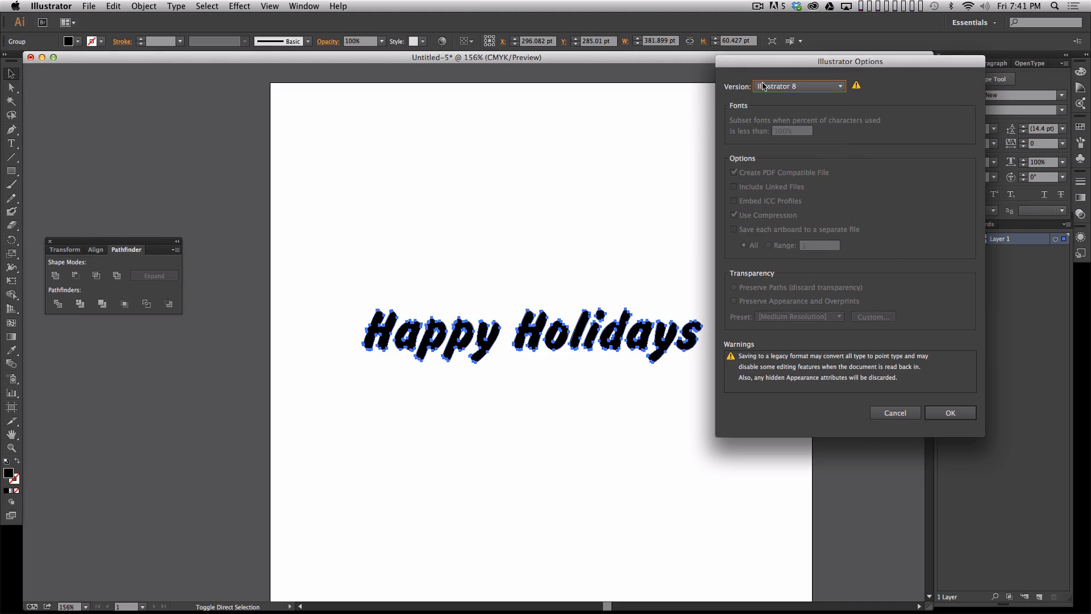
{"action": "left_click", "coordinate": [950, 412]}
{"action": "left_click", "coordinate": [837, 437]}
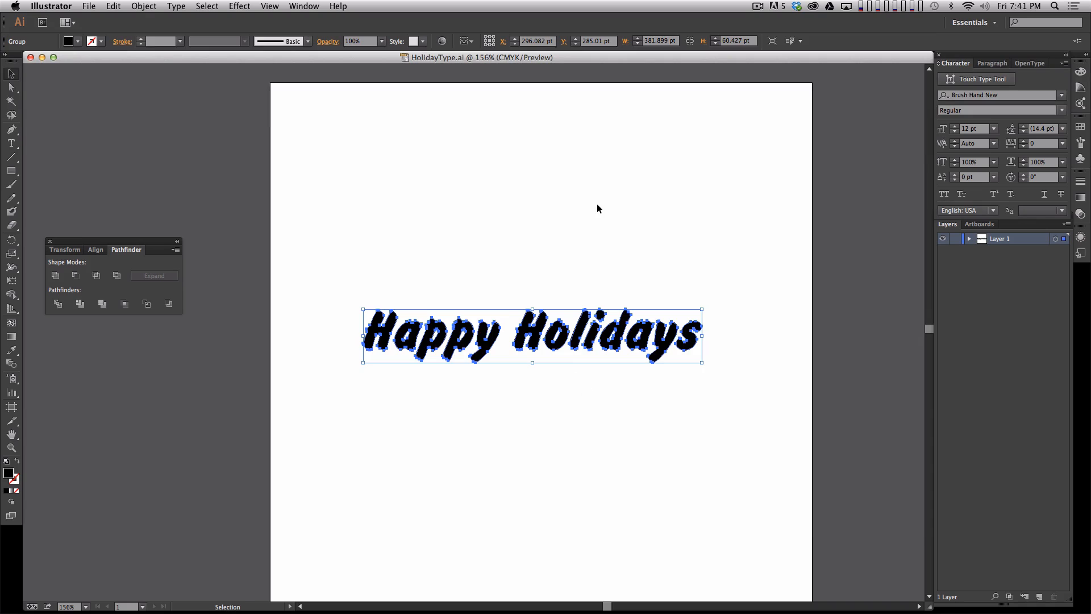
{"action": "key", "text": "super+o"}
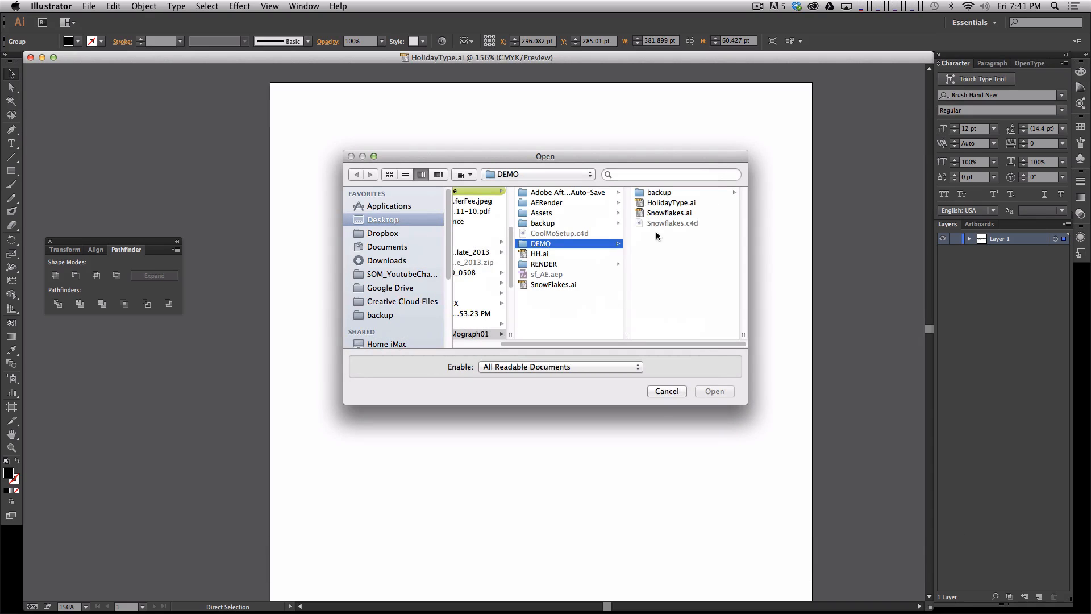
{"action": "left_click", "coordinate": [560, 284]}
{"action": "key", "text": "Return"}
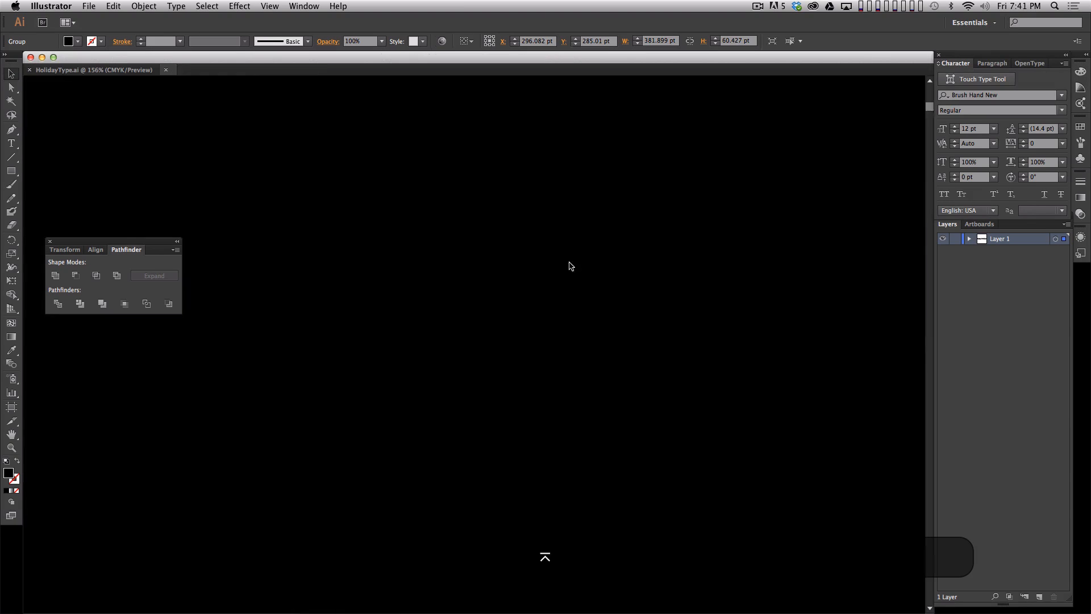
{"action": "key", "text": "super+w"}
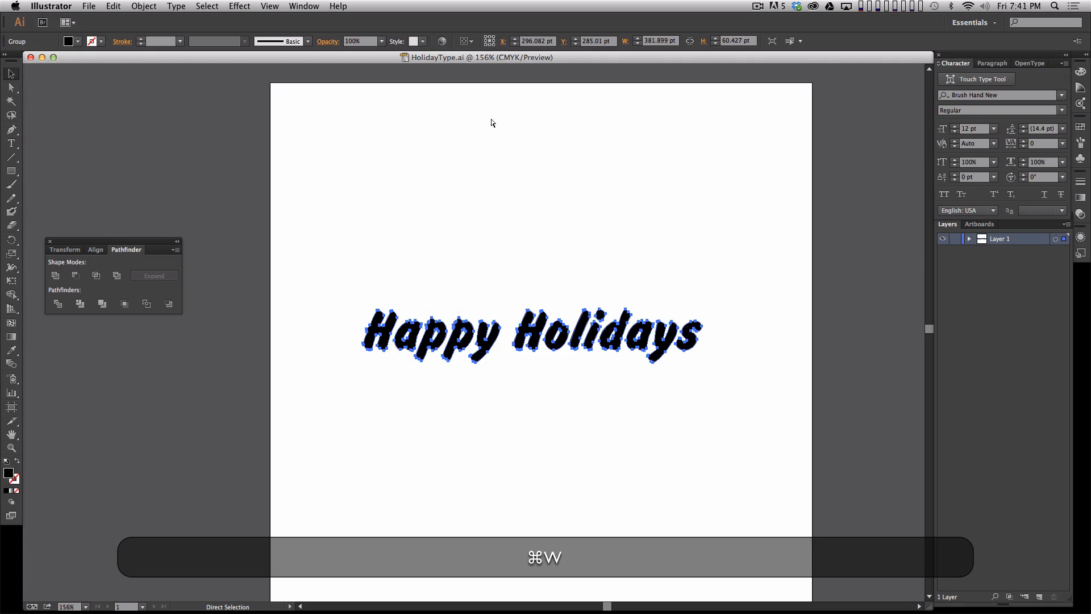
- Open snowflakes.ai from the snowflakes folder inside Assets
{"action": "key", "text": "super+o"}
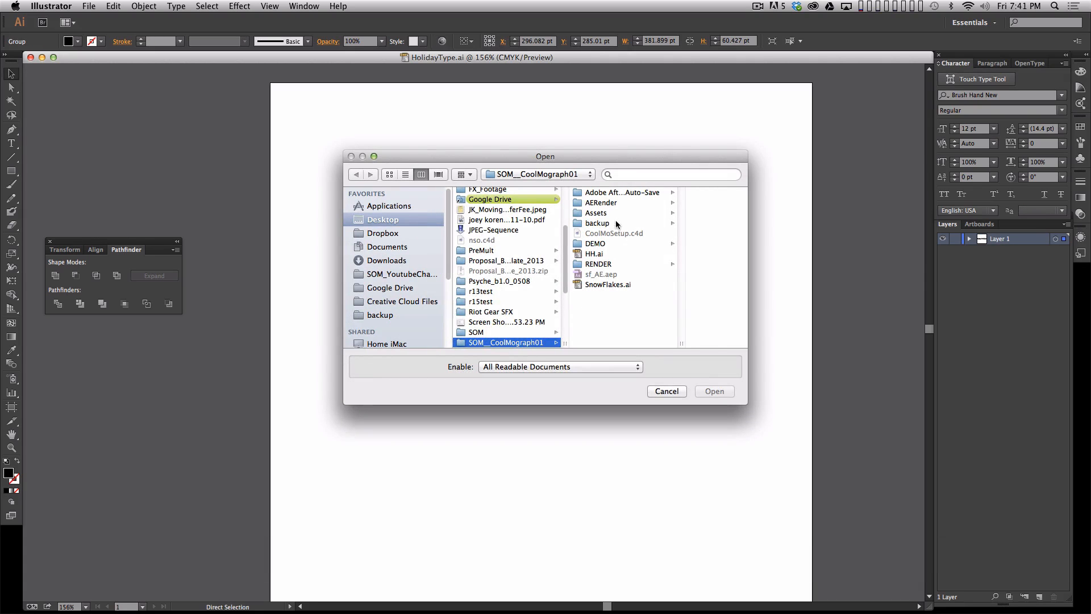
{"action": "left_click", "coordinate": [620, 211]}
{"action": "left_click", "coordinate": [675, 193]}
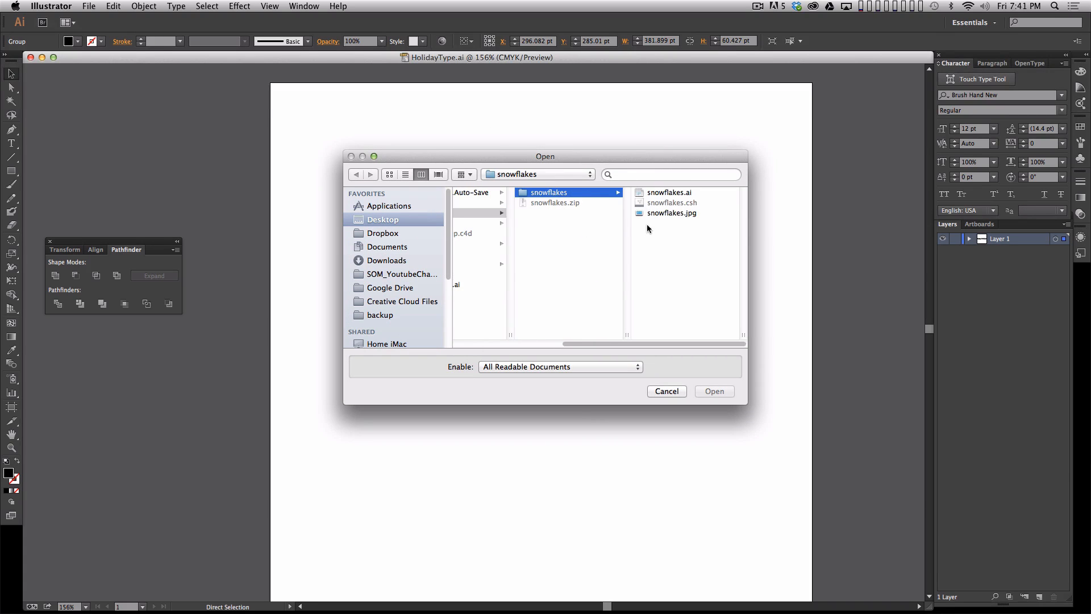
{"action": "left_click", "coordinate": [672, 192]}
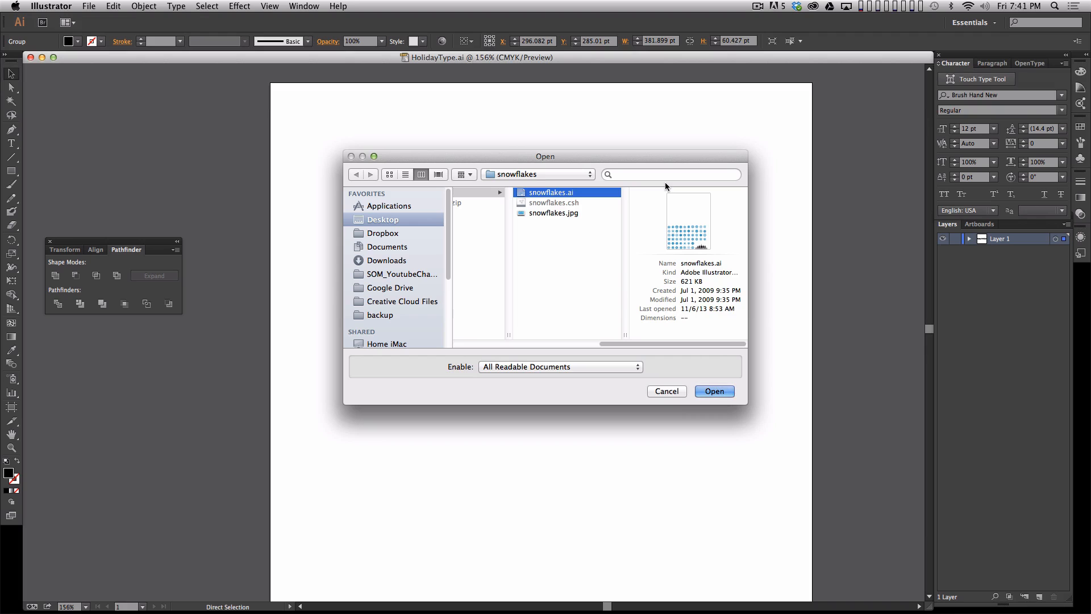
{"action": "key", "text": "Return"}
- Copy the sixth snowflake in the fourth row of the snowflake sheet
{"action": "key", "text": "z"}
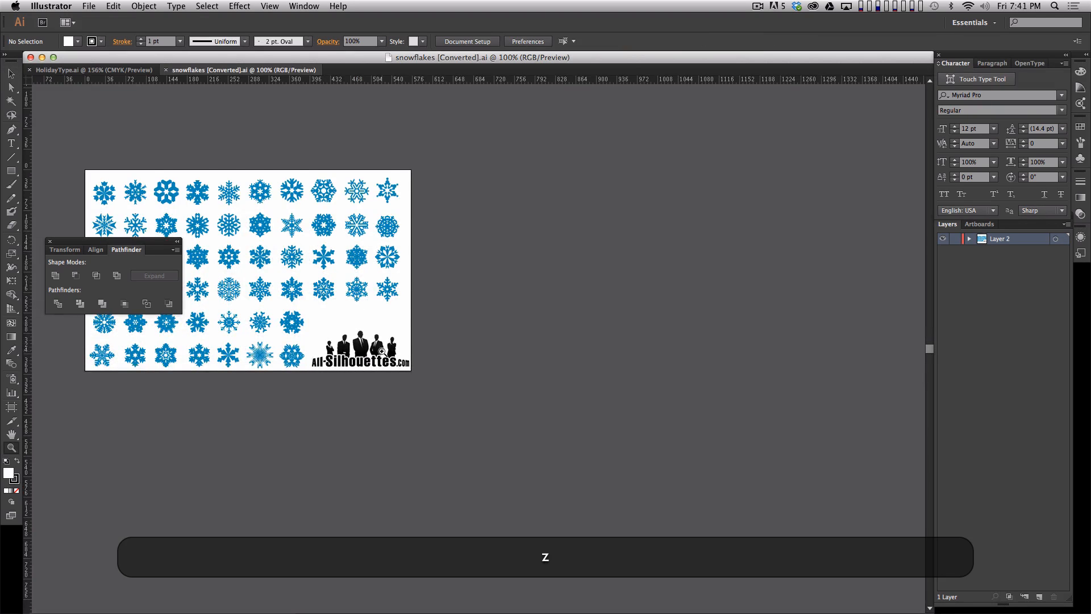
{"action": "left_click", "coordinate": [384, 353]}
{"action": "key", "text": "space"}
{"action": "left_click_drag", "start_coordinate": [408, 325], "coordinate": [640, 346]}
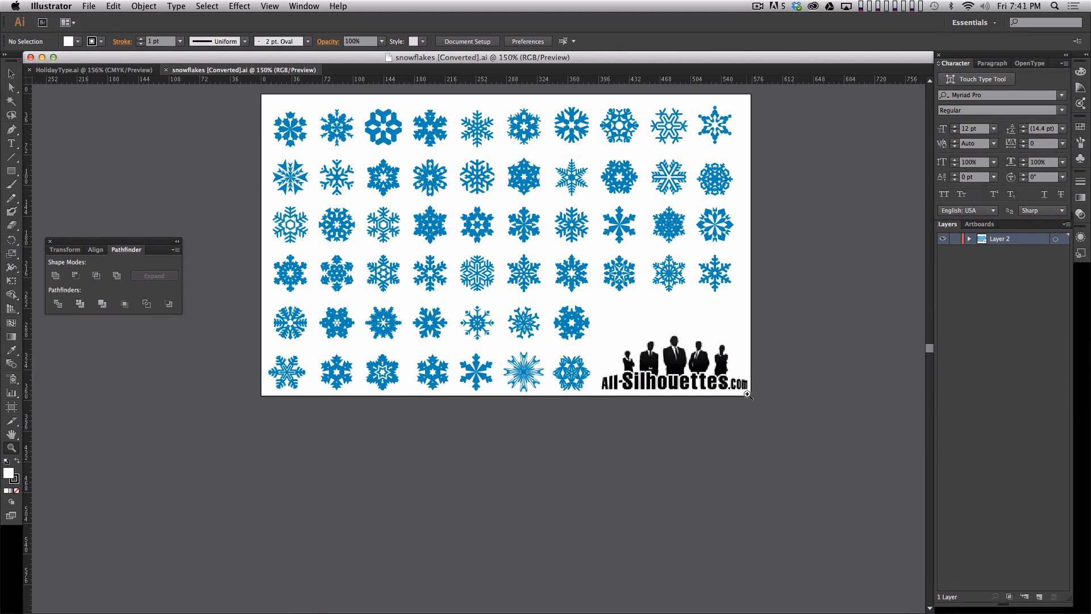
{"action": "left_click_drag", "start_coordinate": [587, 291], "coordinate": [589, 327]}
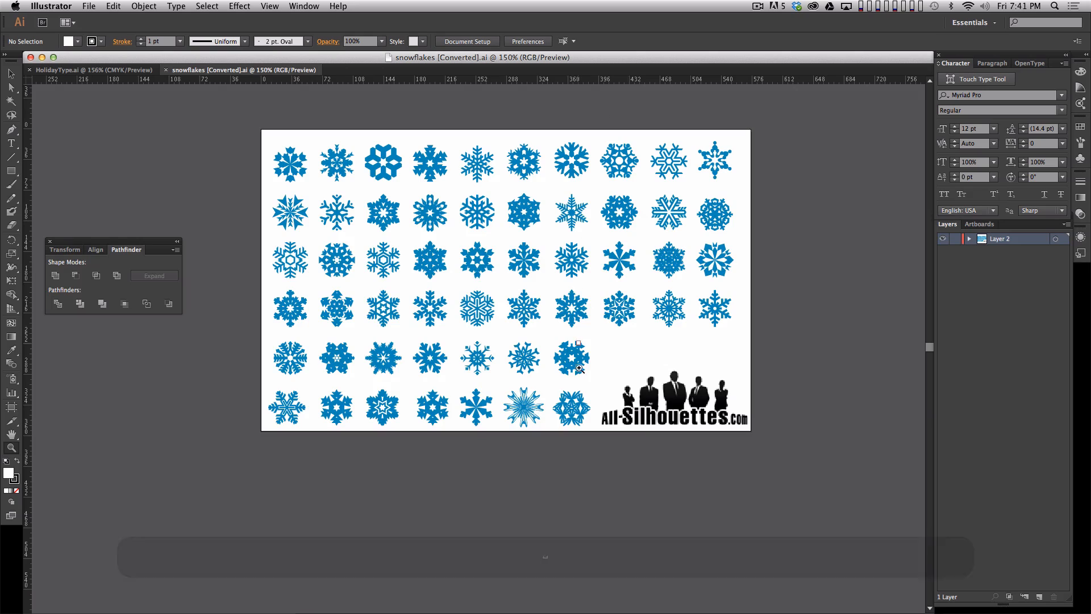
{"action": "key", "text": "v"}
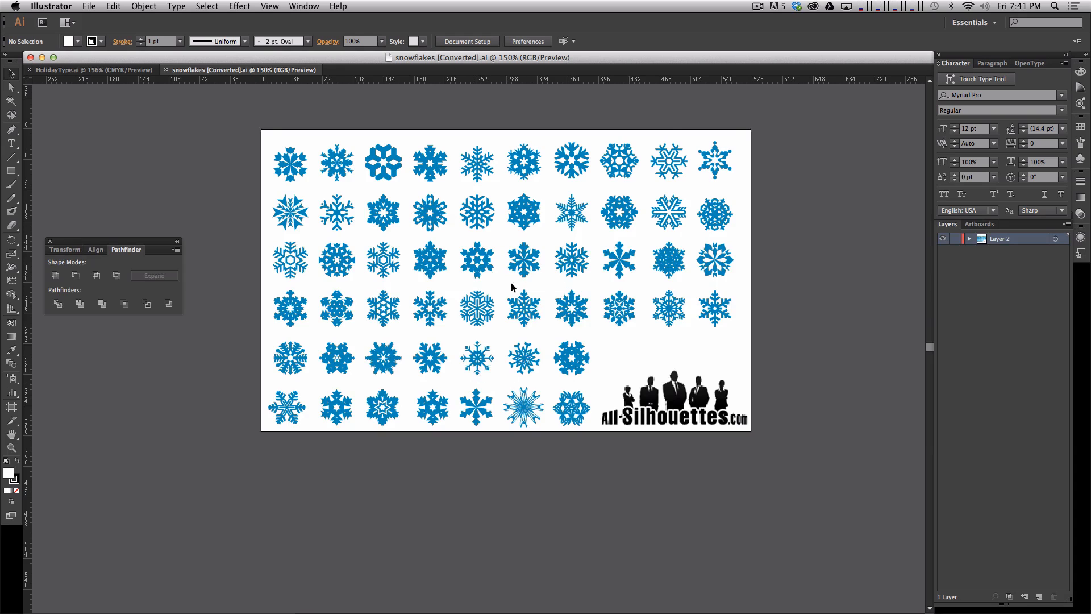
{"action": "key", "text": "z"}
{"action": "left_click", "coordinate": [539, 316]}
{"action": "key", "text": "space"}
{"action": "left_click_drag", "start_coordinate": [544, 424], "coordinate": [618, 423]}
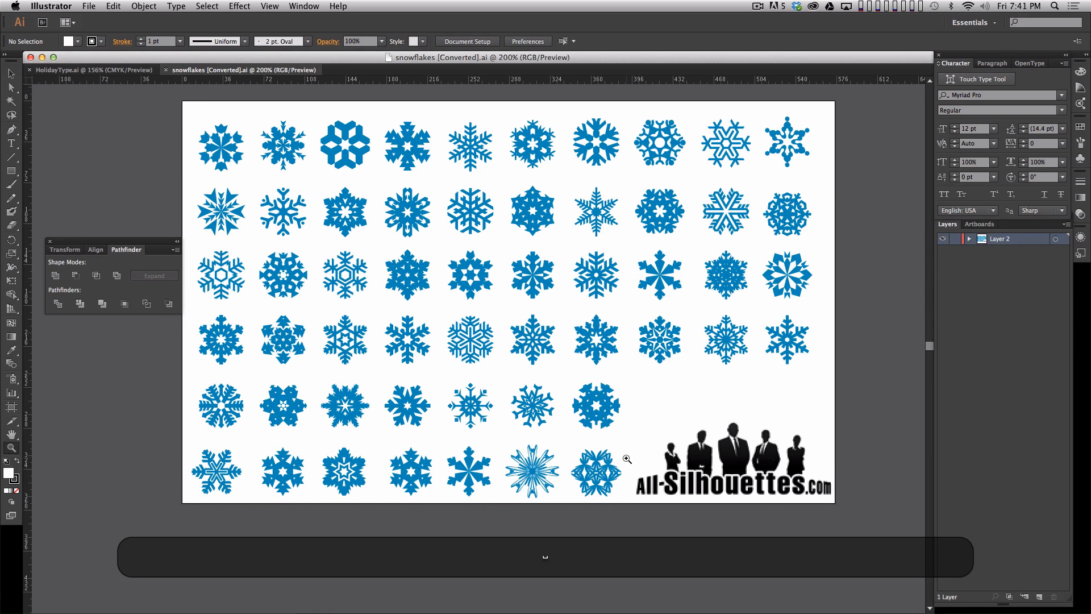
{"action": "key", "text": "v"}
{"action": "left_click_drag", "start_coordinate": [505, 310], "coordinate": [557, 365]}
{"action": "key", "text": "super+c"}
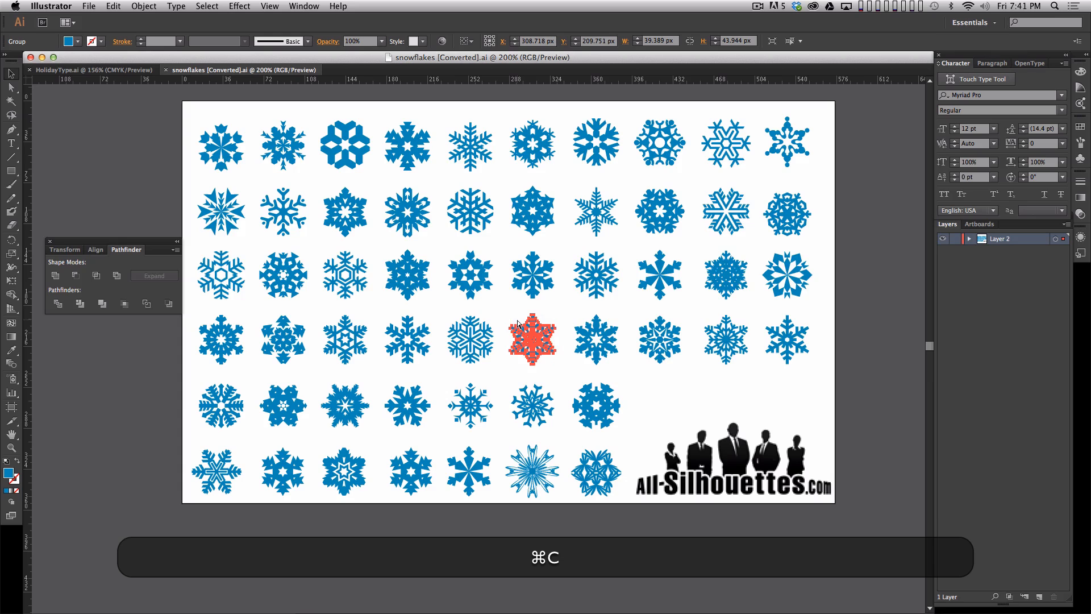
- Create a new document with the offered settings and paste the copied snowflake into it
{"action": "key", "text": "super+n"}
{"action": "key", "text": "Return"}
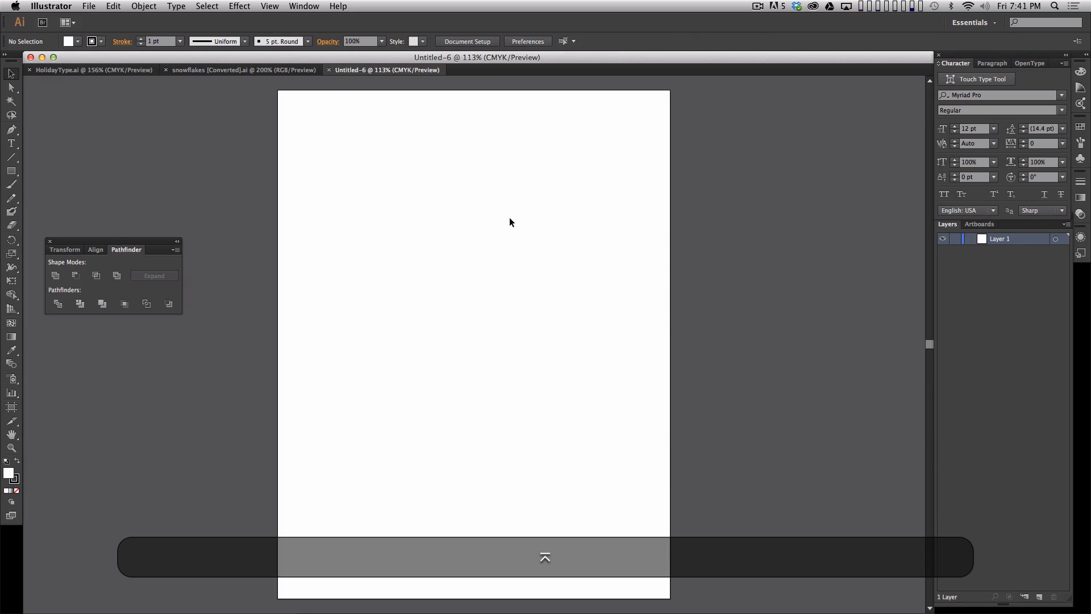
{"action": "key", "text": "super+v"}
{"action": "left_click", "coordinate": [566, 341]}
- Examine the pasted snowflake up close and check how its artwork is grouped within Layer 1
{"action": "key", "text": "z"}
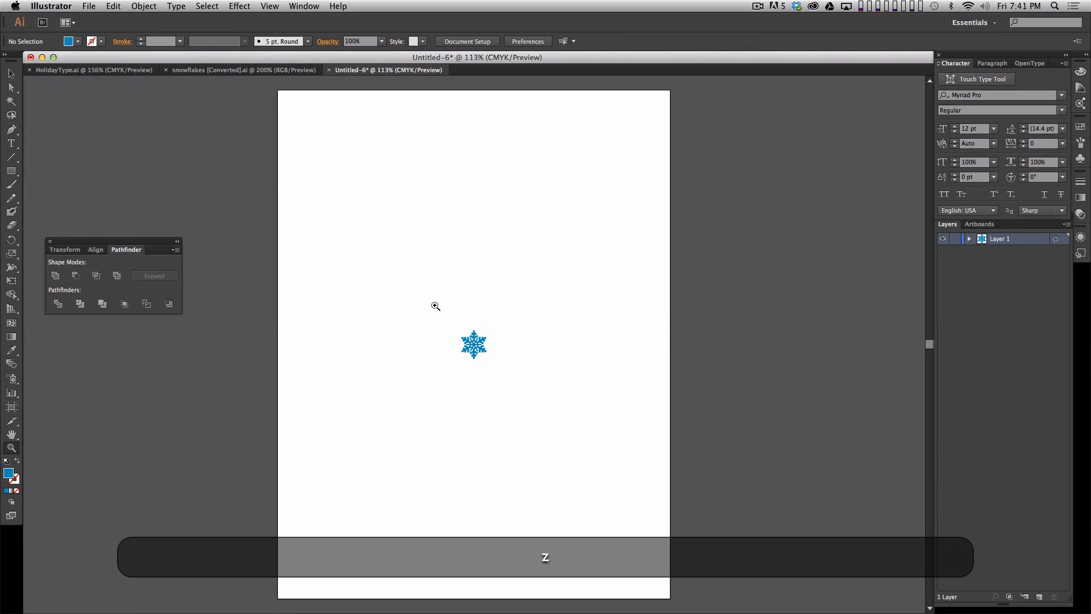
{"action": "left_click_drag", "start_coordinate": [434, 305], "coordinate": [572, 422]}
{"action": "key", "text": "space"}
{"action": "key", "text": "v"}
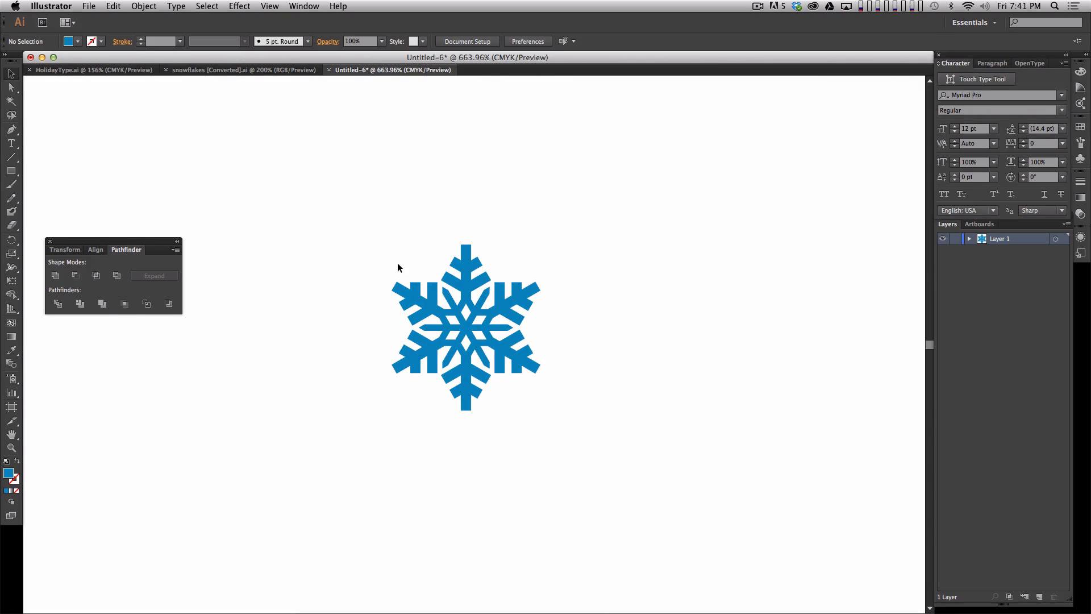
{"action": "left_click", "coordinate": [970, 239]}
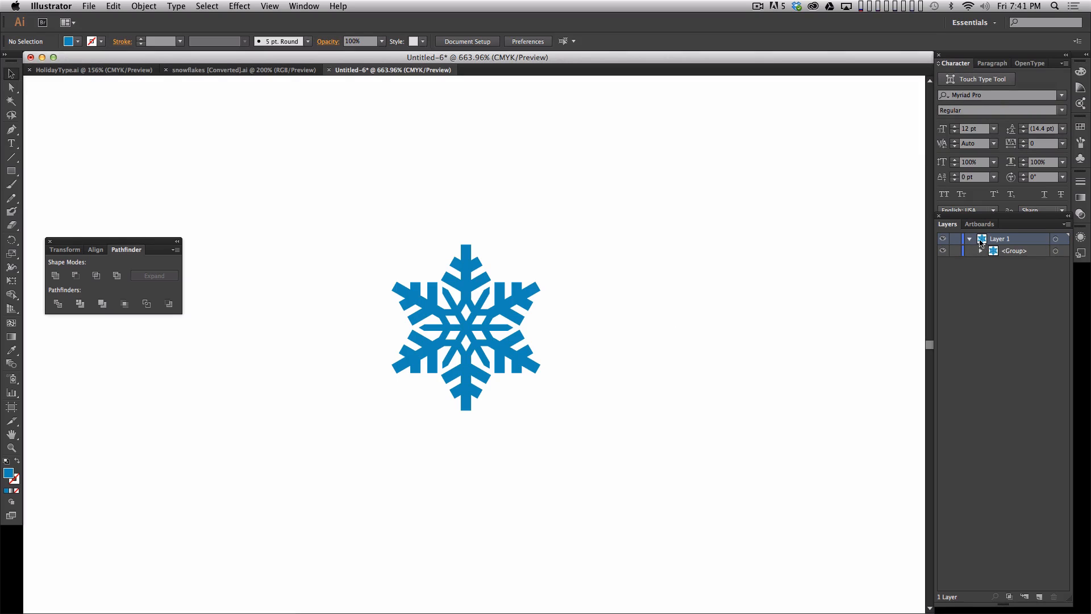
{"action": "left_click_drag", "start_coordinate": [312, 206], "coordinate": [583, 452]}
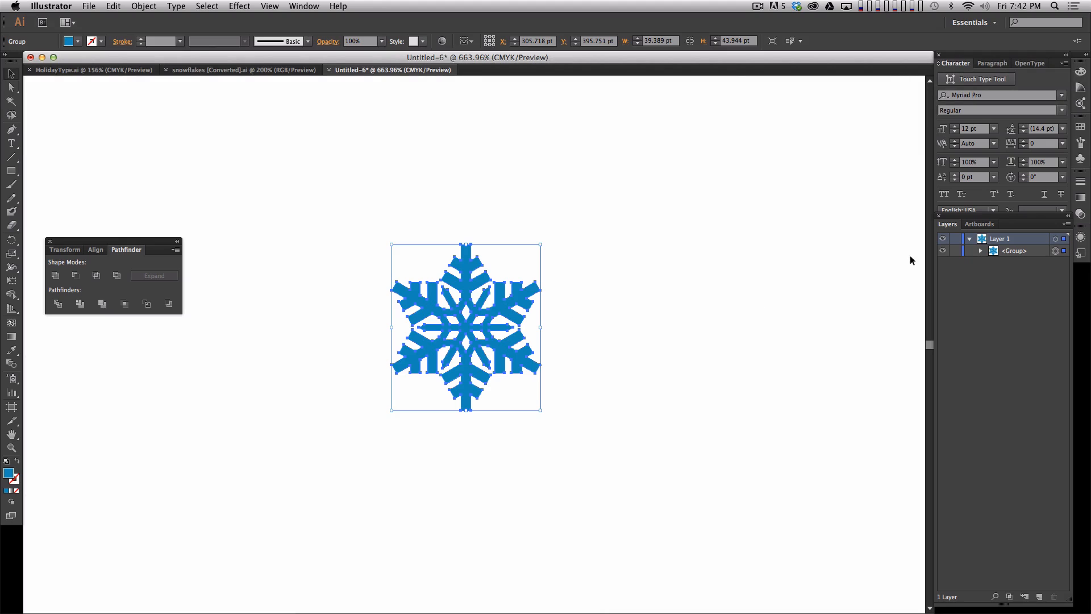
{"action": "left_click", "coordinate": [625, 339]}
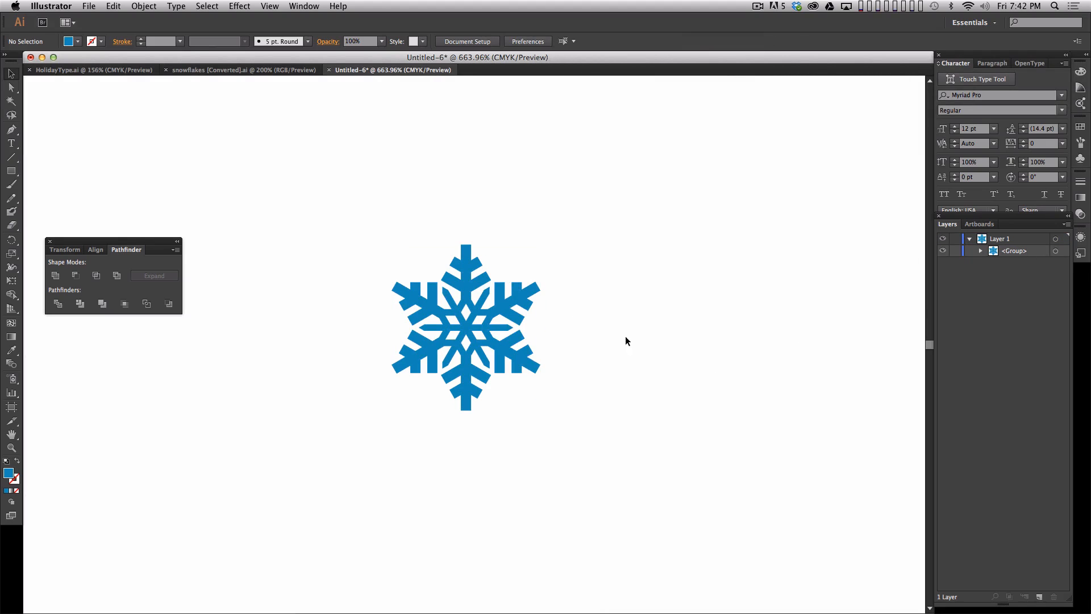
{"action": "left_click_drag", "start_coordinate": [625, 213], "coordinate": [344, 392]}
{"action": "left_click_drag", "start_coordinate": [348, 223], "coordinate": [596, 432]}
{"action": "left_click", "coordinate": [648, 377]}
{"action": "left_click", "coordinate": [970, 239]}
- Rename Layer 1 as SF01
{"action": "double_click", "coordinate": [999, 239]}
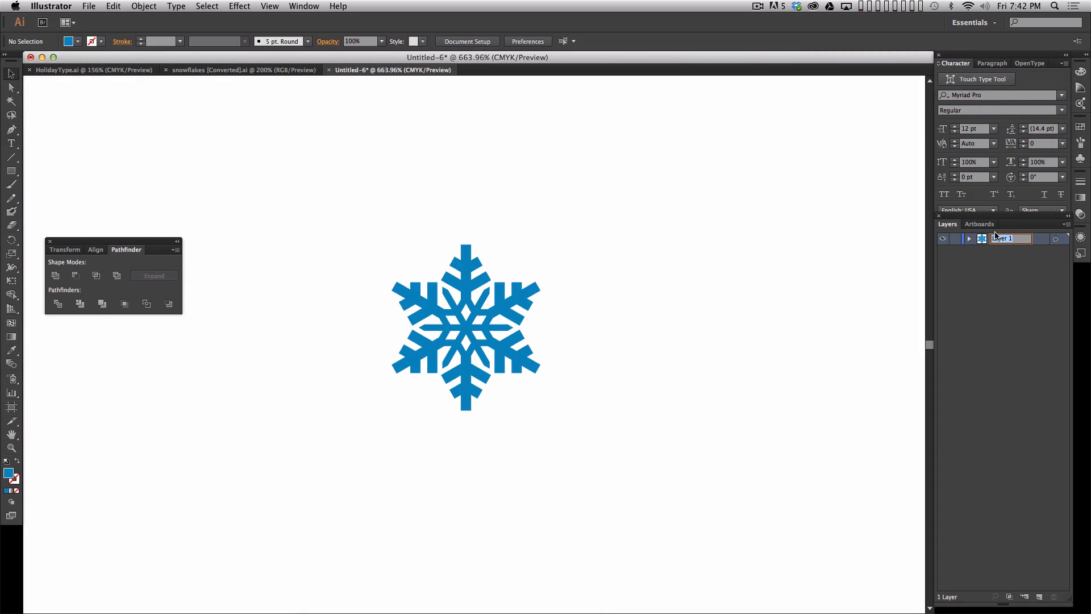
{"action": "type", "text": "SF01"}
{"action": "key", "text": "Return"}
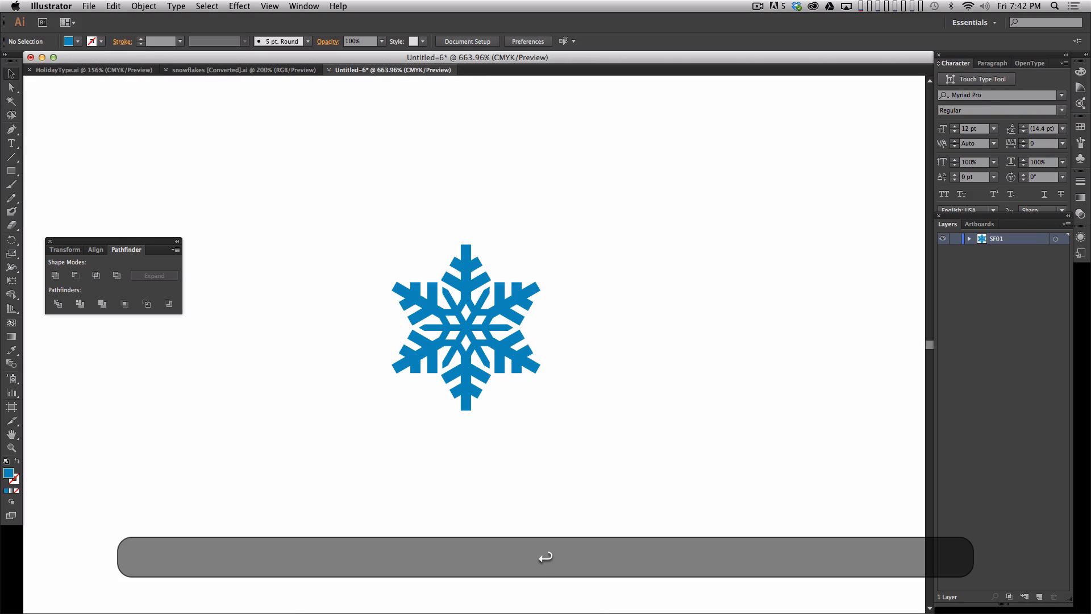
- Copy the fifth snowflake in the fourth row of the snowflake sheet and paste it onto a new layer in the untitled document
{"action": "left_click", "coordinate": [283, 71]}
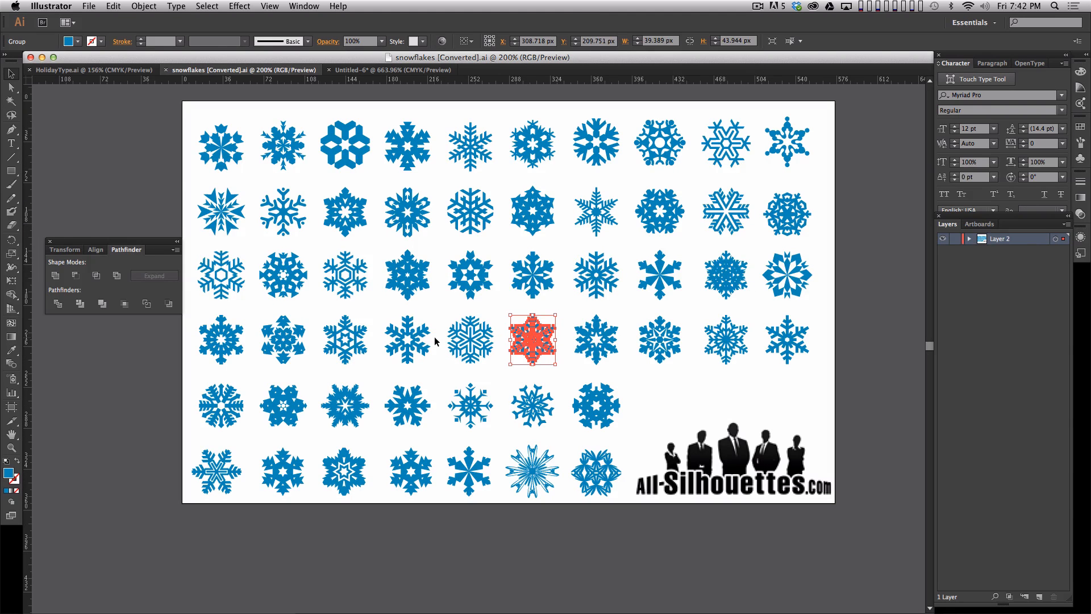
{"action": "left_click_drag", "start_coordinate": [438, 309], "coordinate": [500, 368]}
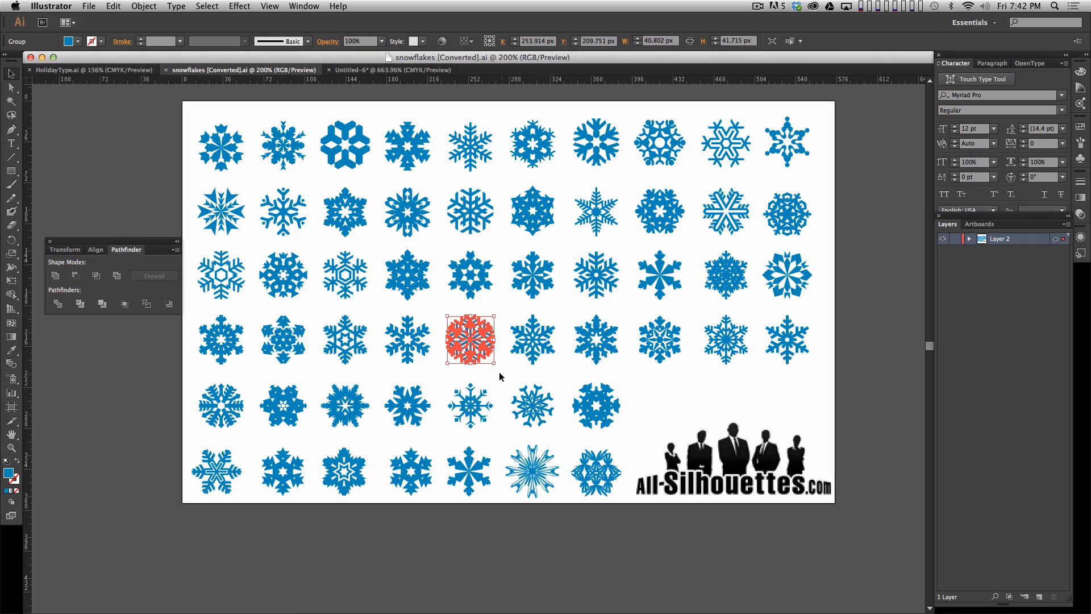
{"action": "key", "text": "super+c"}
{"action": "left_click", "coordinate": [392, 70]}
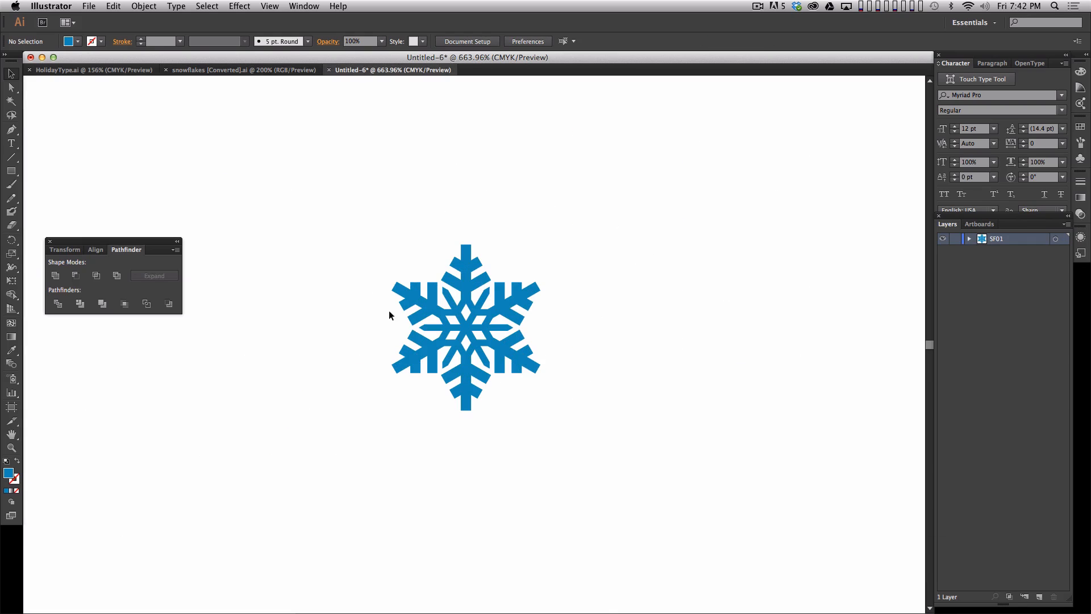
{"action": "left_click", "coordinate": [1038, 595]}
{"action": "key", "text": "super+v"}
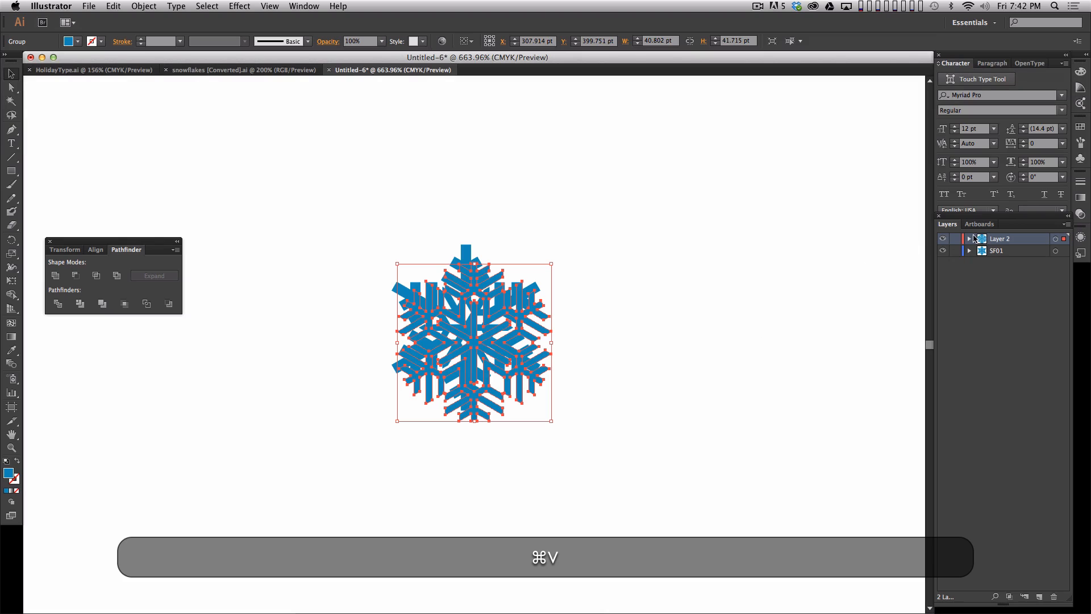
- Rename the new layer holding the second snowflake as SF02
{"action": "double_click", "coordinate": [991, 239]}
{"action": "key", "text": "shift+Escape"}
{"action": "double_click", "coordinate": [1000, 240]}
{"action": "type", "text": "SF02"}
{"action": "key", "text": "Return"}
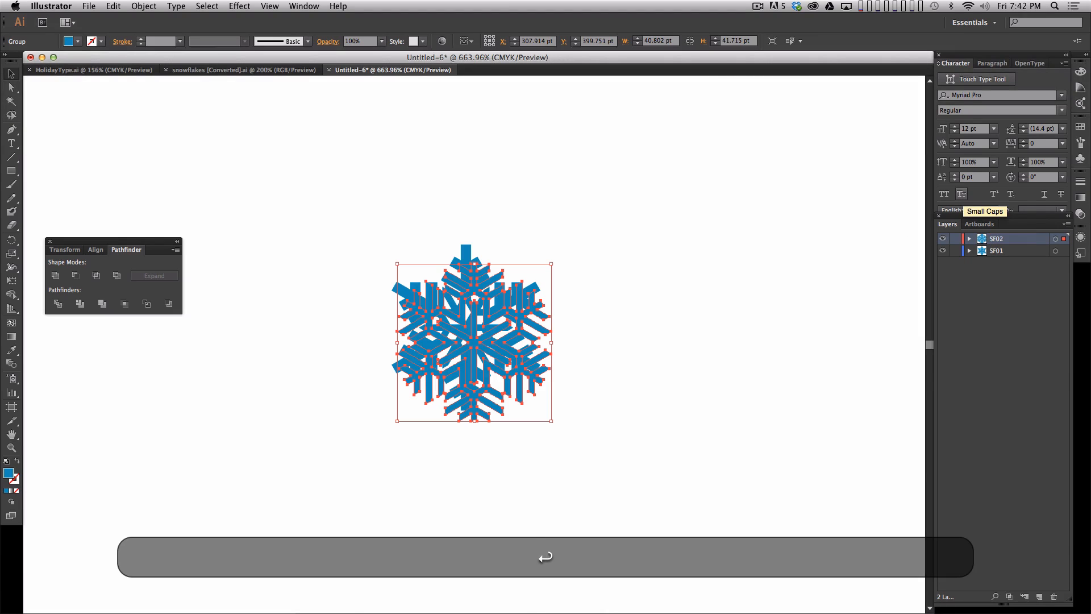
- Copy the second snowflake in the second row of the sheet and paste it onto a new layer in the untitled document
{"action": "left_click", "coordinate": [285, 71]}
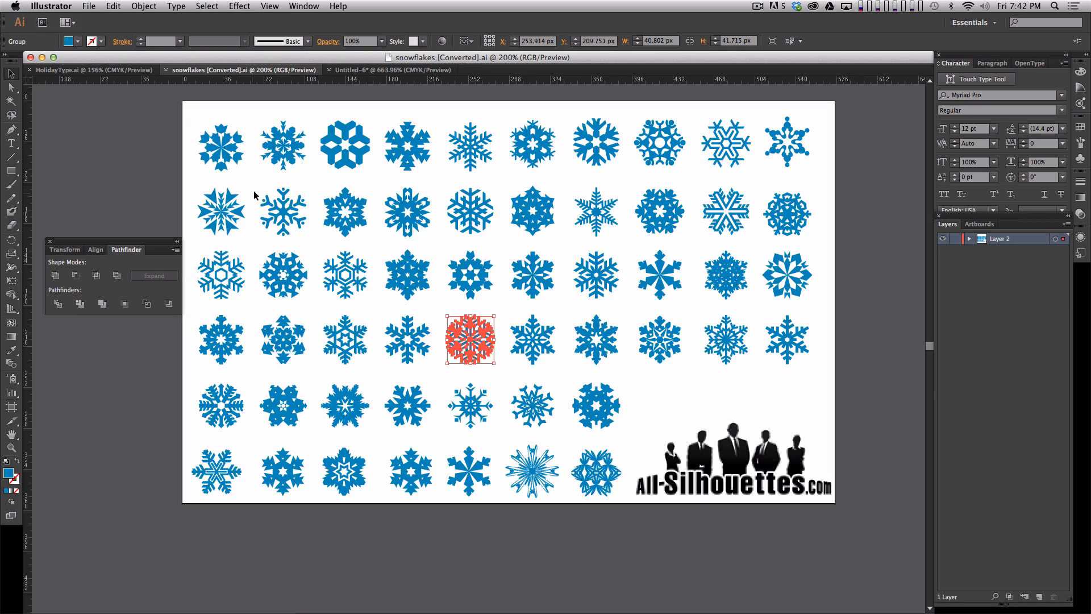
{"action": "left_click", "coordinate": [293, 218]}
{"action": "key", "text": "super+c"}
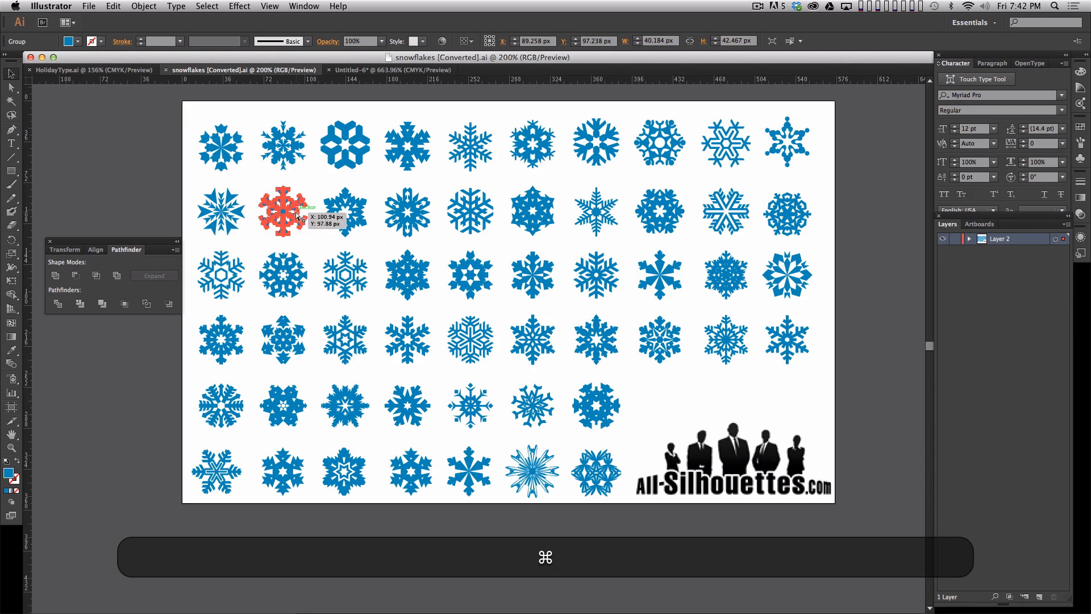
{"action": "left_click", "coordinate": [413, 71]}
{"action": "left_click", "coordinate": [1039, 597]}
{"action": "key", "text": "super+v"}
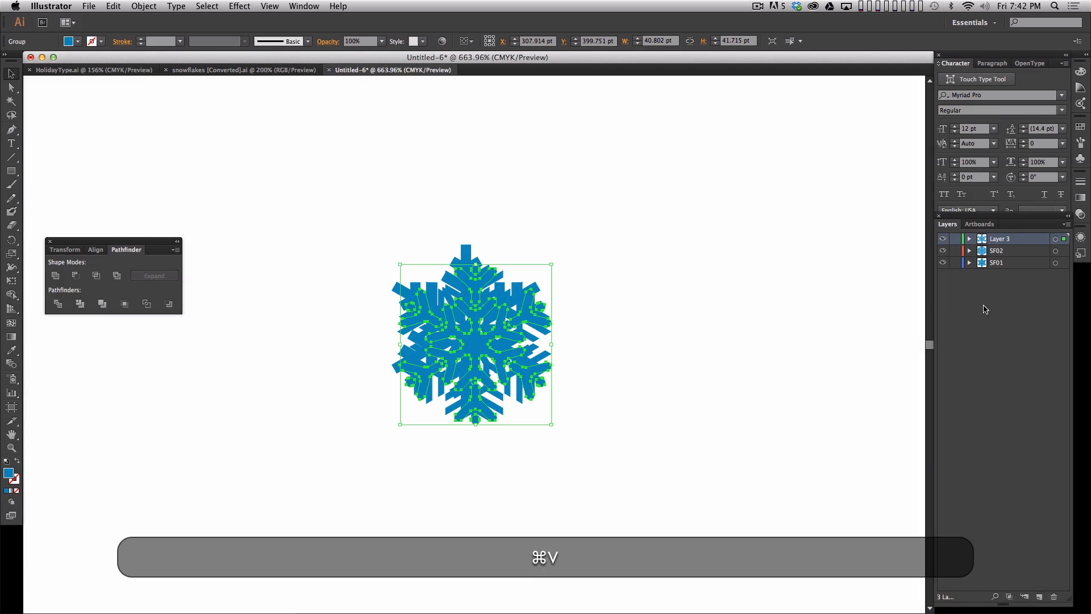
- Rename Layer 3 as SF03
{"action": "double_click", "coordinate": [999, 239]}
{"action": "type", "text": "SF03"}
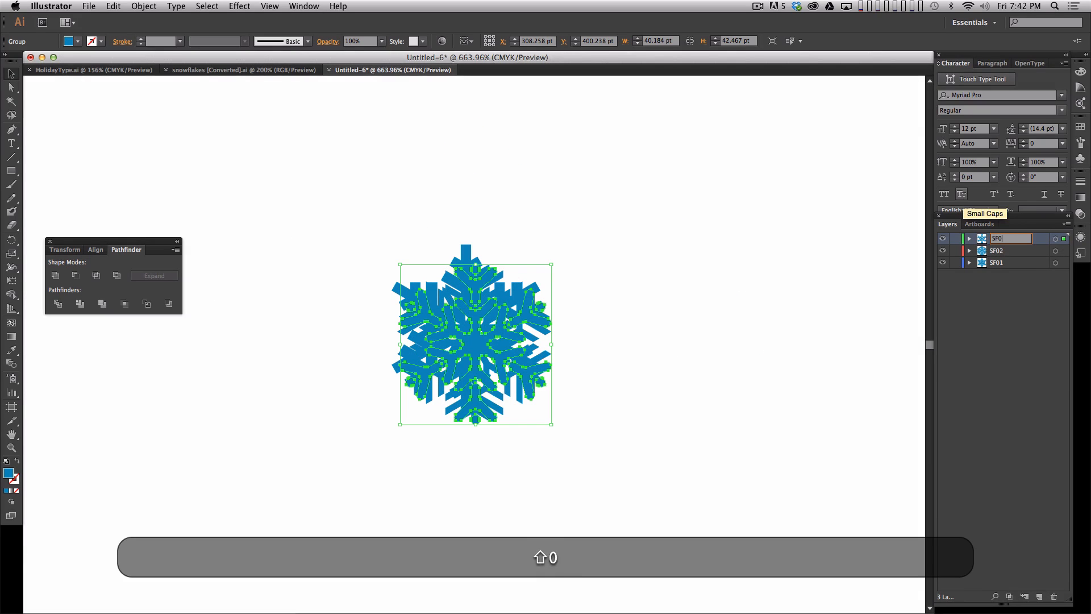
{"action": "key", "text": "Return"}
- Copy the ninth snowflake in the second row of the sheet and paste it onto a new layer in the untitled document
{"action": "left_click", "coordinate": [273, 70]}
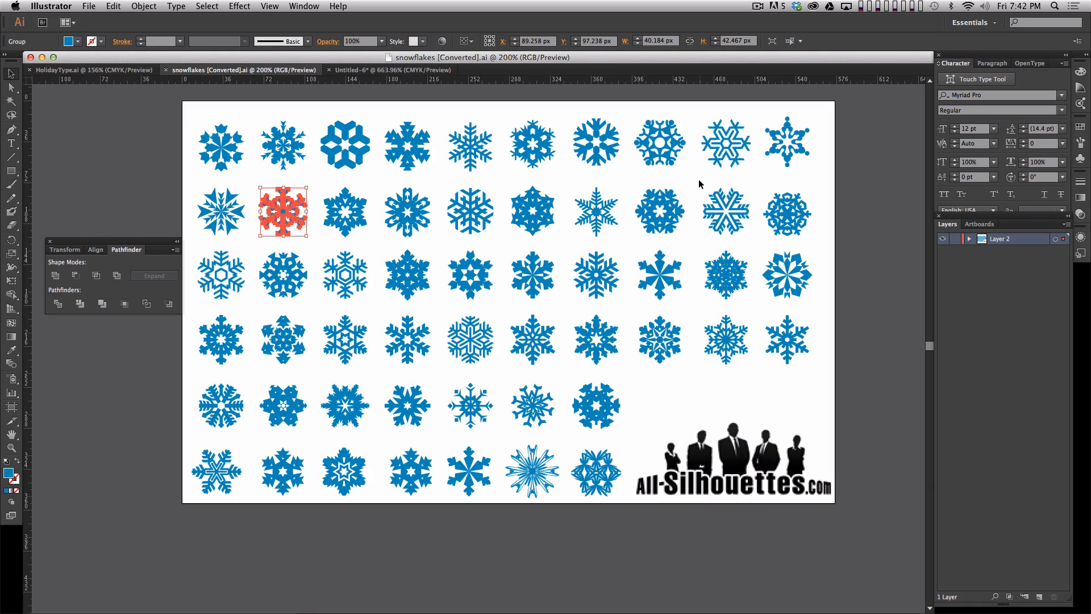
{"action": "left_click", "coordinate": [737, 223]}
{"action": "key", "text": "super+c"}
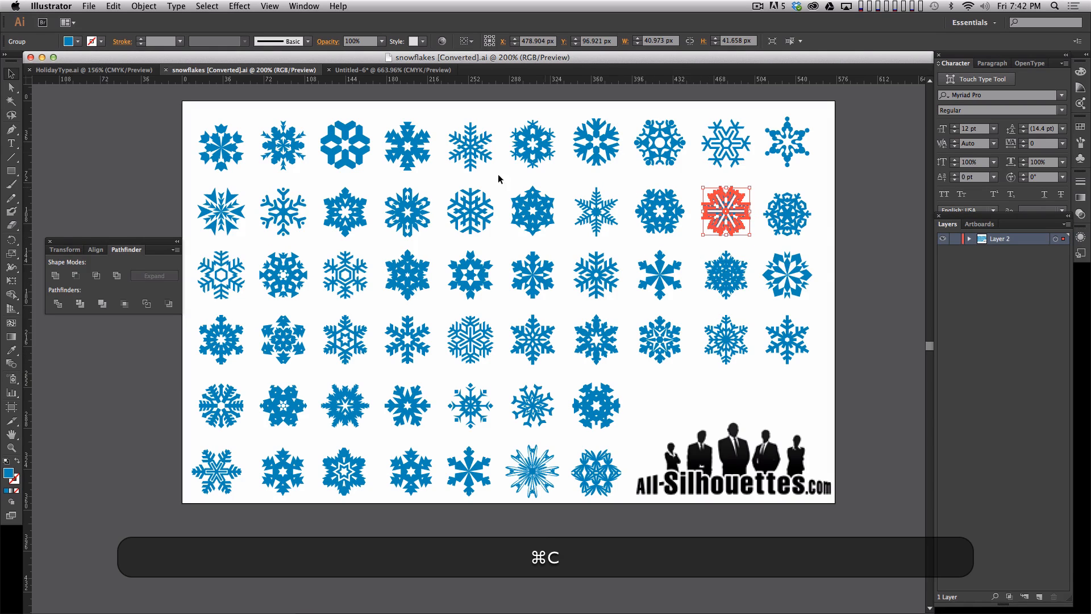
{"action": "left_click", "coordinate": [392, 69]}
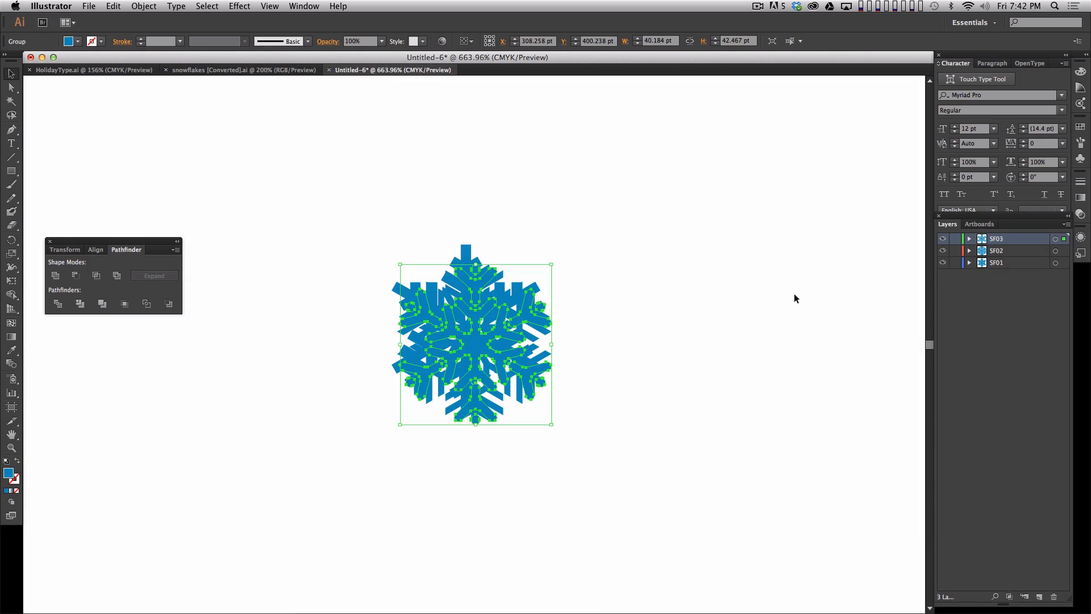
{"action": "left_click", "coordinate": [1038, 594]}
{"action": "key", "text": "super+v"}
- Rename Layer 4 as SF04 and deselect the pasted artwork
{"action": "double_click", "coordinate": [1000, 238]}
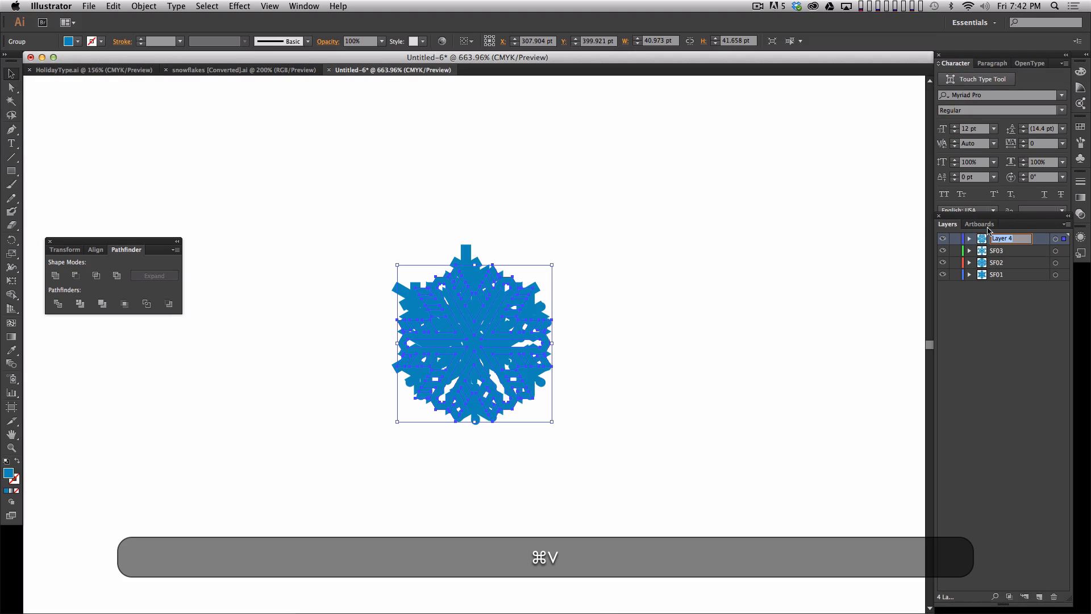
{"action": "type", "text": "SF04"}
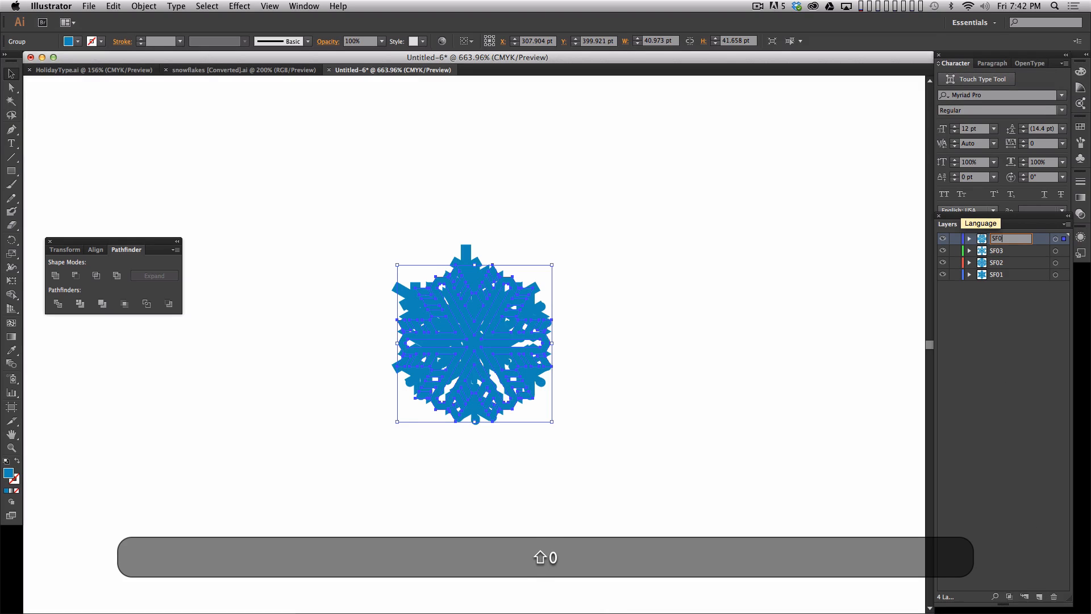
{"action": "key", "text": "Return"}
{"action": "left_click", "coordinate": [609, 341]}
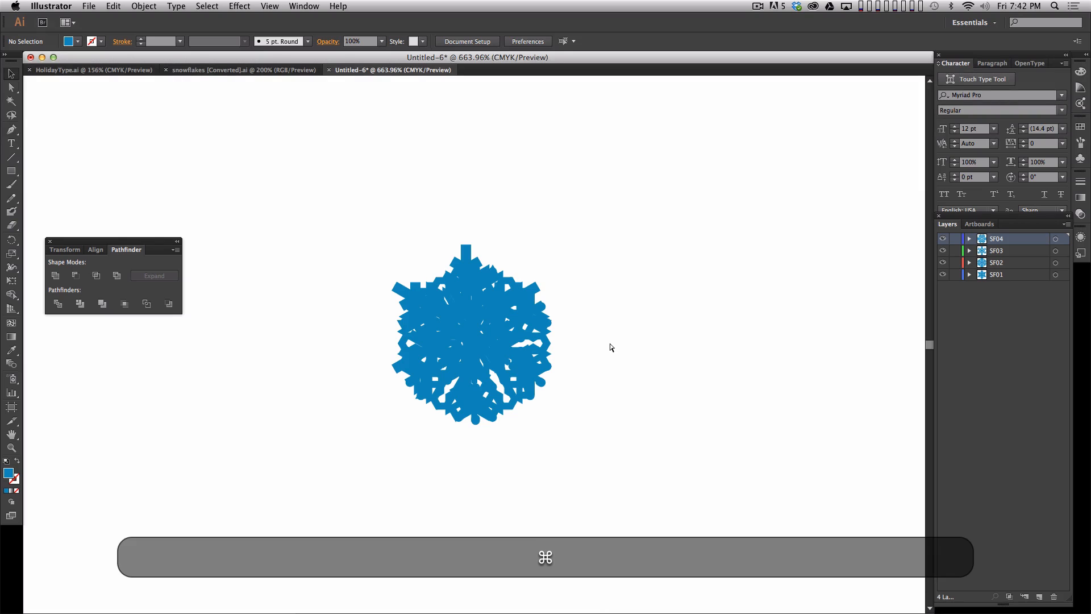
- Save the snowflake document as Snowflakes.ai in the DEMO folder, replacing the existing file
{"action": "key", "text": "shift+super+s"}
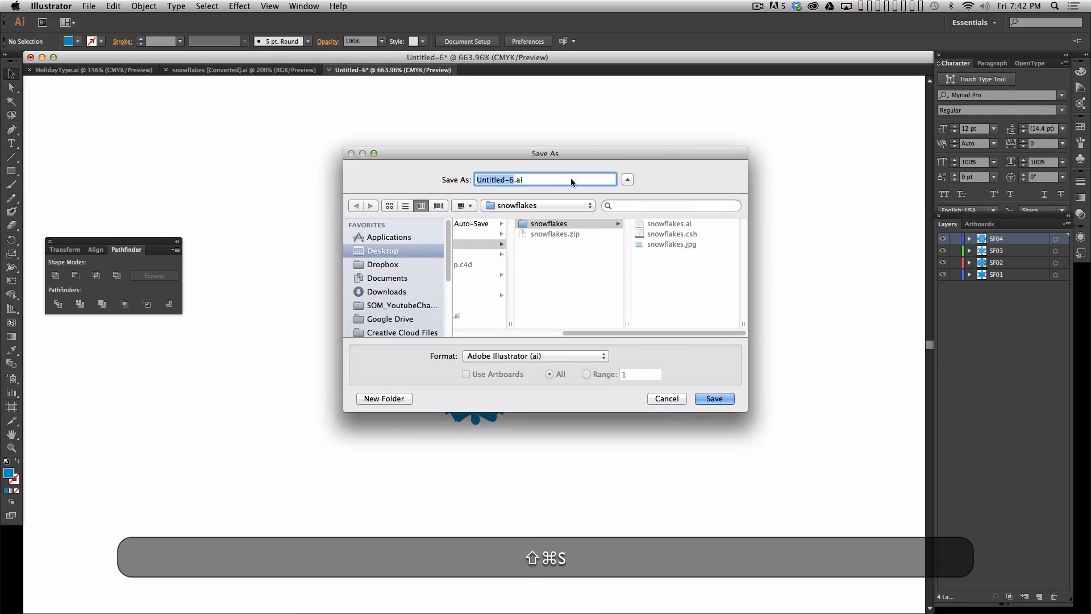
{"action": "left_click", "coordinate": [540, 205]}
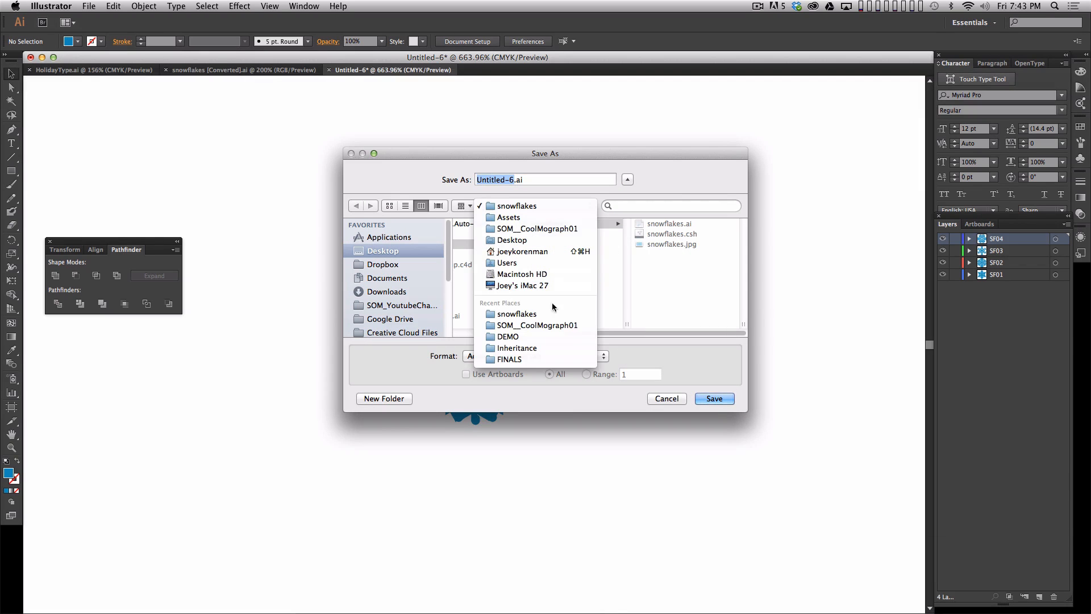
{"action": "left_click", "coordinate": [549, 333]}
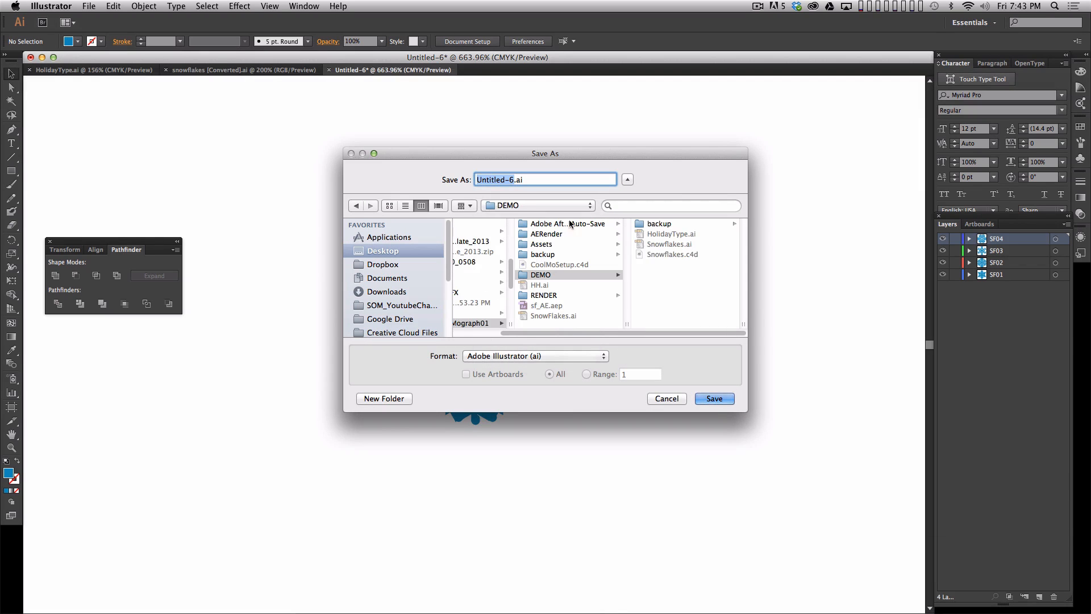
{"action": "left_click", "coordinate": [662, 244]}
{"action": "left_click", "coordinate": [714, 398]}
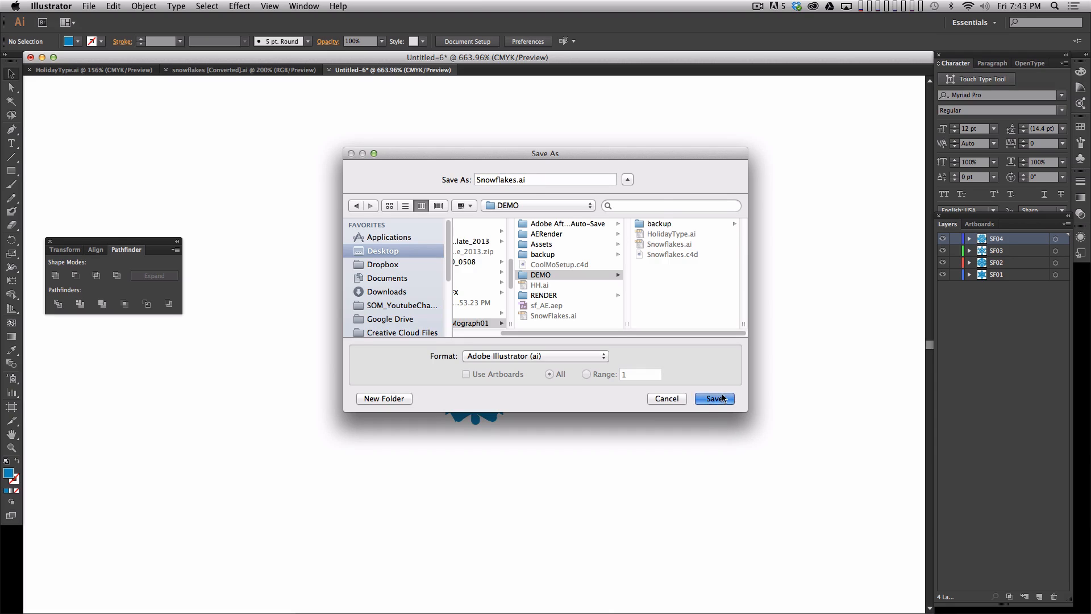
{"action": "left_click", "coordinate": [628, 228]}
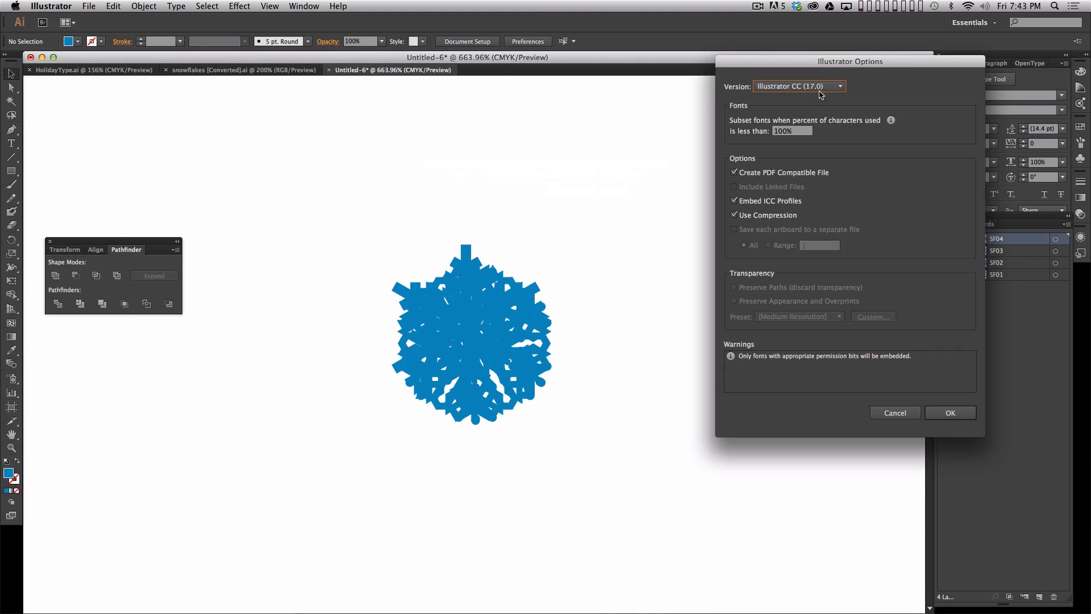
- Choose Illustrator 8 as the file version and complete the save in the older format
{"action": "left_click", "coordinate": [820, 95]}
{"action": "left_click", "coordinate": [807, 227]}
{"action": "left_click", "coordinate": [948, 412]}
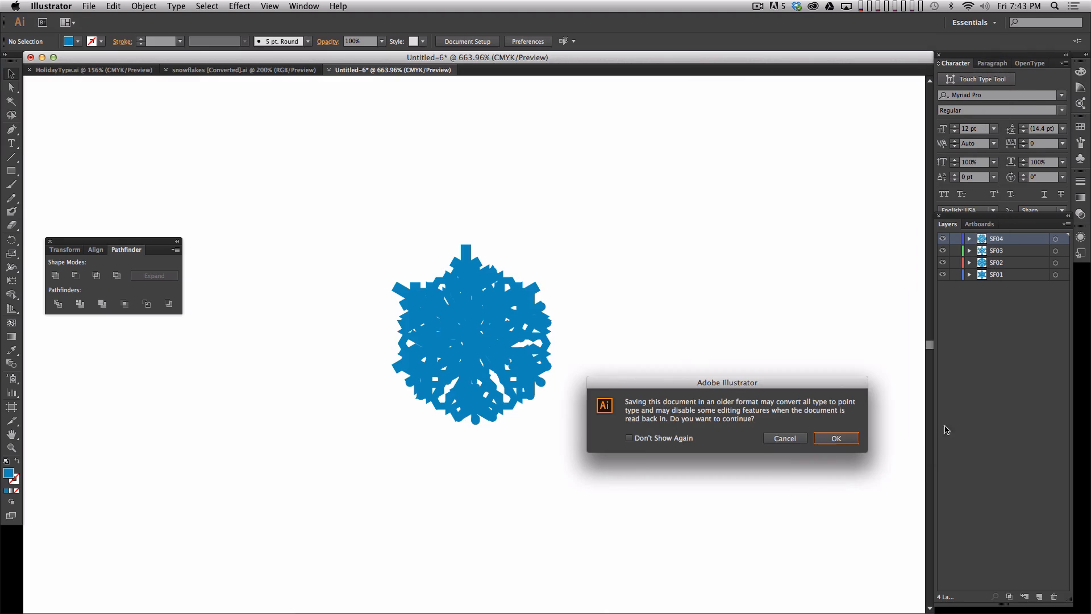
{"action": "left_click", "coordinate": [836, 438]}
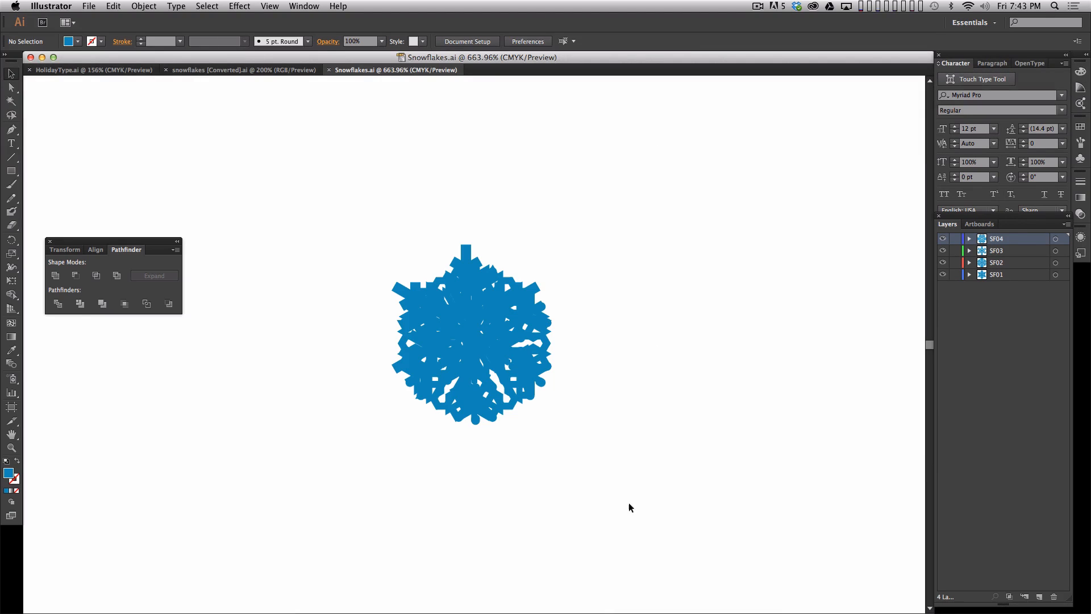
- Hide Illustrator and switch to Cinema 4D
{"action": "left_click", "coordinate": [51, 6]}
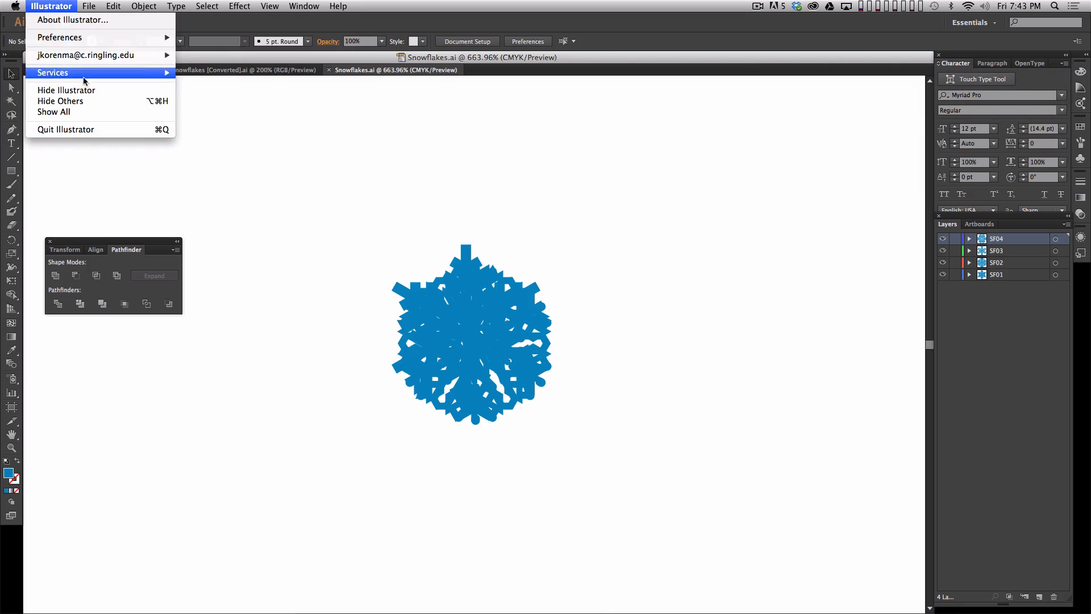
{"action": "left_click", "coordinate": [63, 88]}
{"action": "key", "text": "super+Tab"}
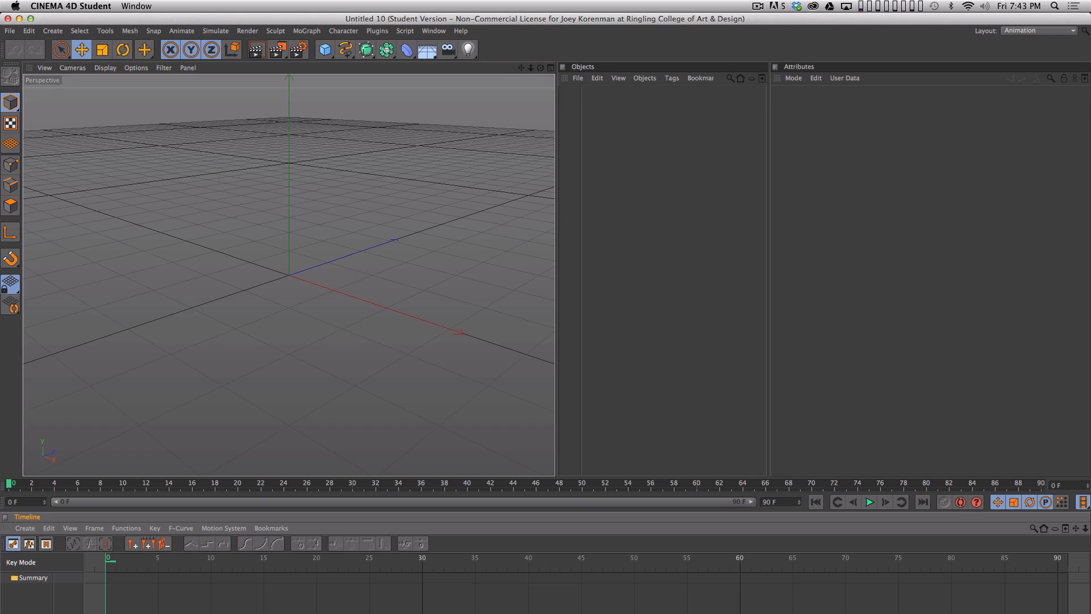
{"action": "mouse_move", "coordinate": [1090, 613]}
{"action": "left_mouse_down"}
{"action": "mouse_move", "coordinate": [1076, 613]}
{"action": "mouse_move", "coordinate": [1081, 502]}
{"action": "mouse_move", "coordinate": [1089, 613]}
{"action": "left_mouse_up"}
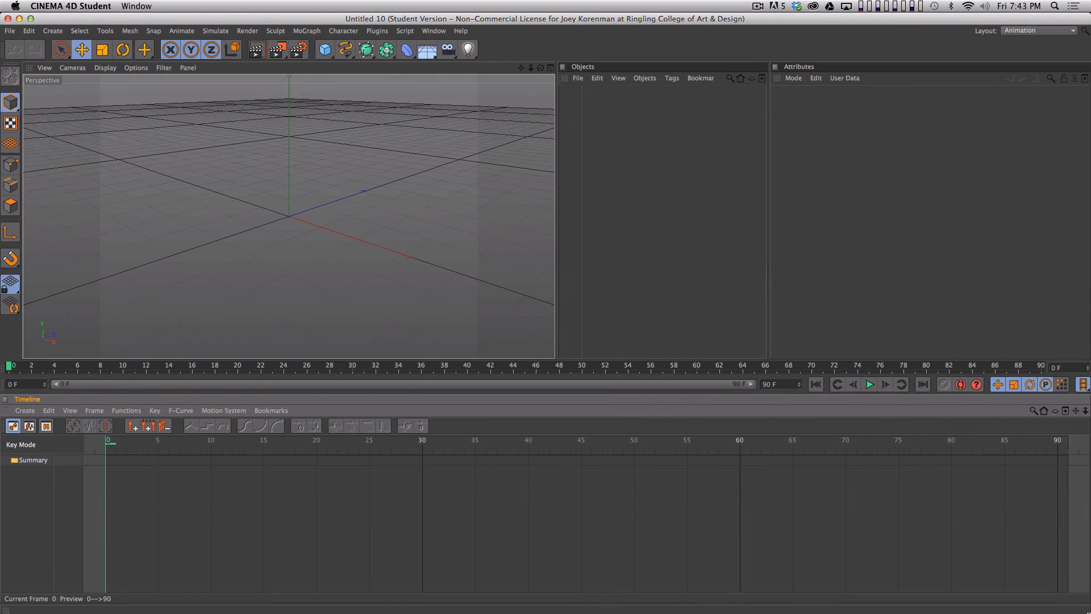
- Change the interface layout from Animation to Startup
{"action": "left_click", "coordinate": [1018, 31]}
{"action": "left_click", "coordinate": [1023, 113]}
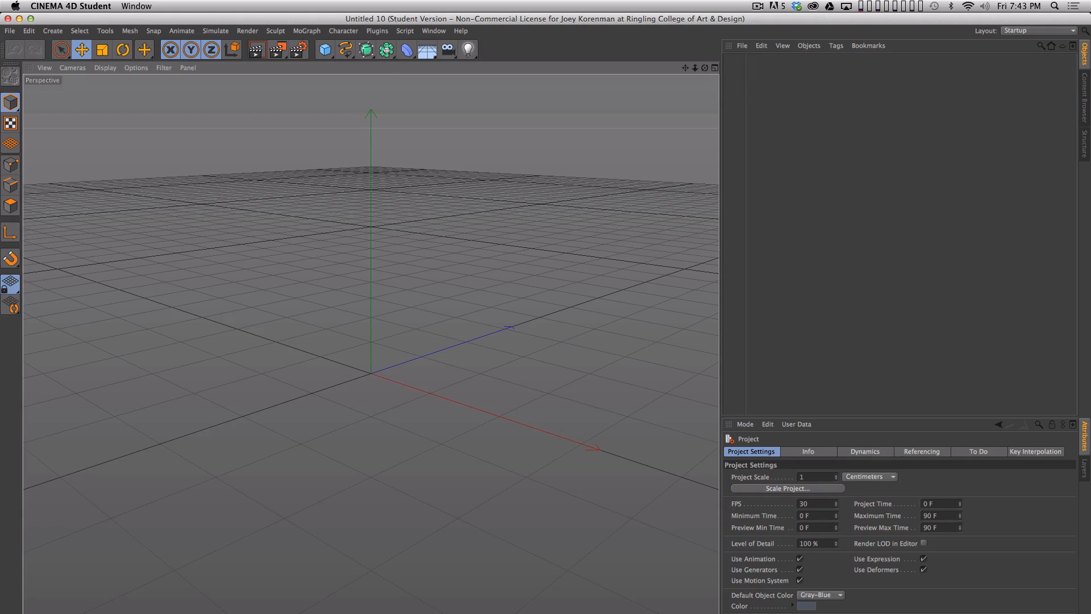
{"action": "mouse_move", "coordinate": [1090, 613]}
{"action": "left_mouse_down"}
{"action": "mouse_move", "coordinate": [1086, 436]}
{"action": "mouse_move", "coordinate": [1088, 608]}
{"action": "left_mouse_up"}
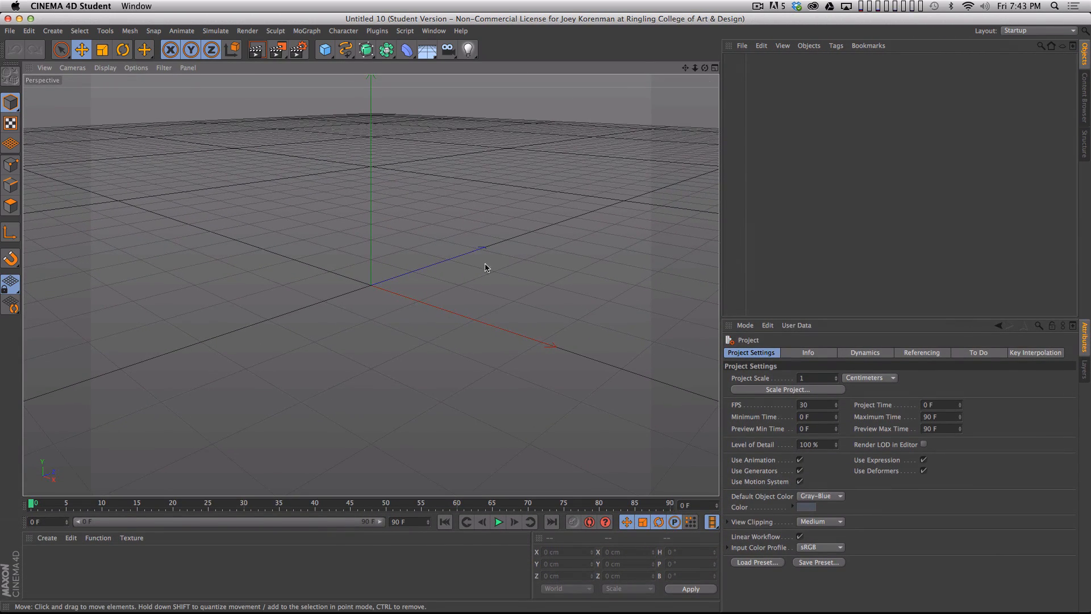
- Open HolidayType.ai from the DEMO folder with the offered Adobe Illustrator import settings
{"action": "key", "text": "super+o"}
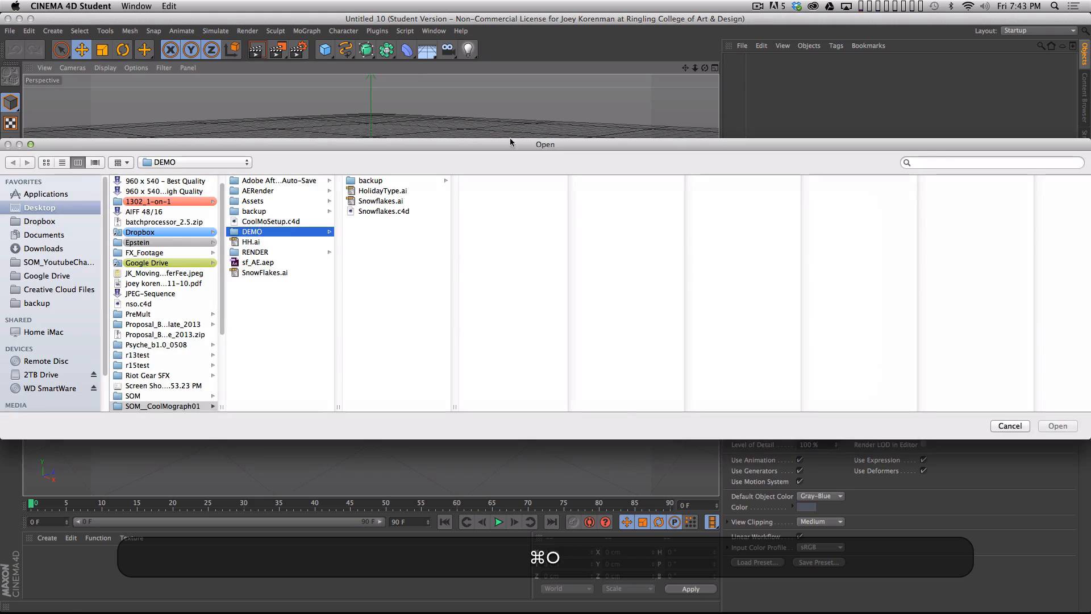
{"action": "left_click", "coordinate": [382, 191]}
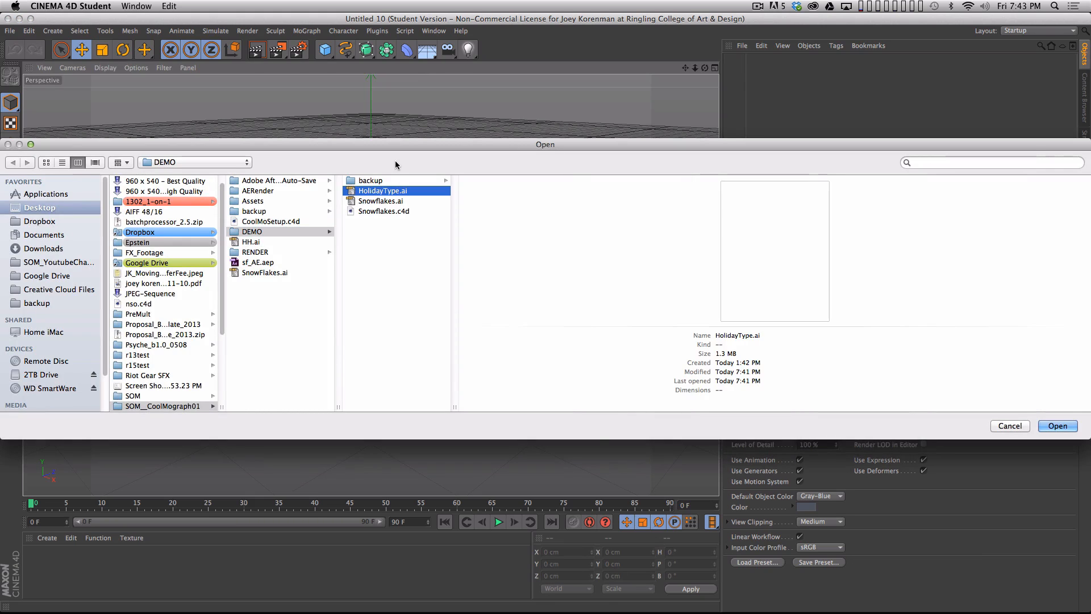
{"action": "key", "text": "Return"}
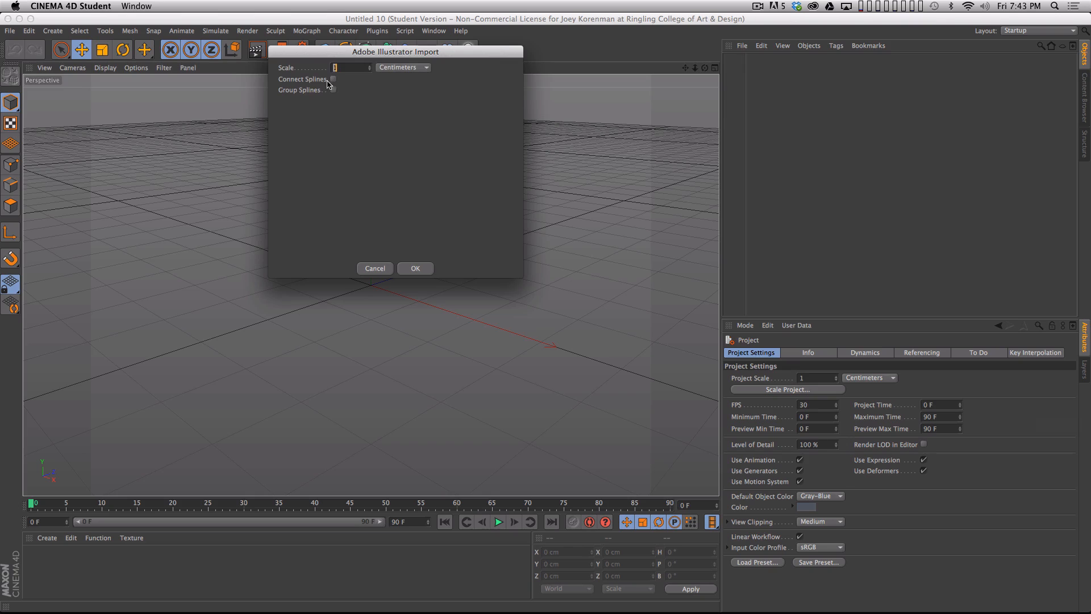
{"action": "left_click", "coordinate": [426, 270]}
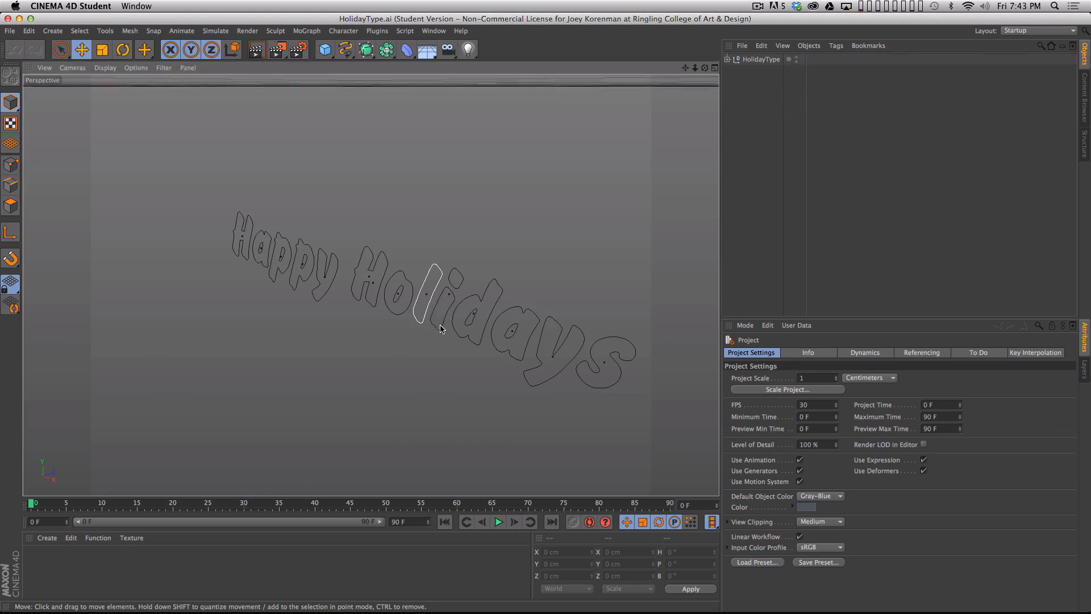
- Set the HolidayType null's X and Y position to 0 and frame the lettering in the viewport
{"action": "key", "text": "3"}
{"action": "left_click_drag", "start_coordinate": [367, 286], "coordinate": [479, 188]}
{"action": "key", "text": "2"}
{"action": "left_click_drag", "start_coordinate": [396, 273], "coordinate": [551, 336]}
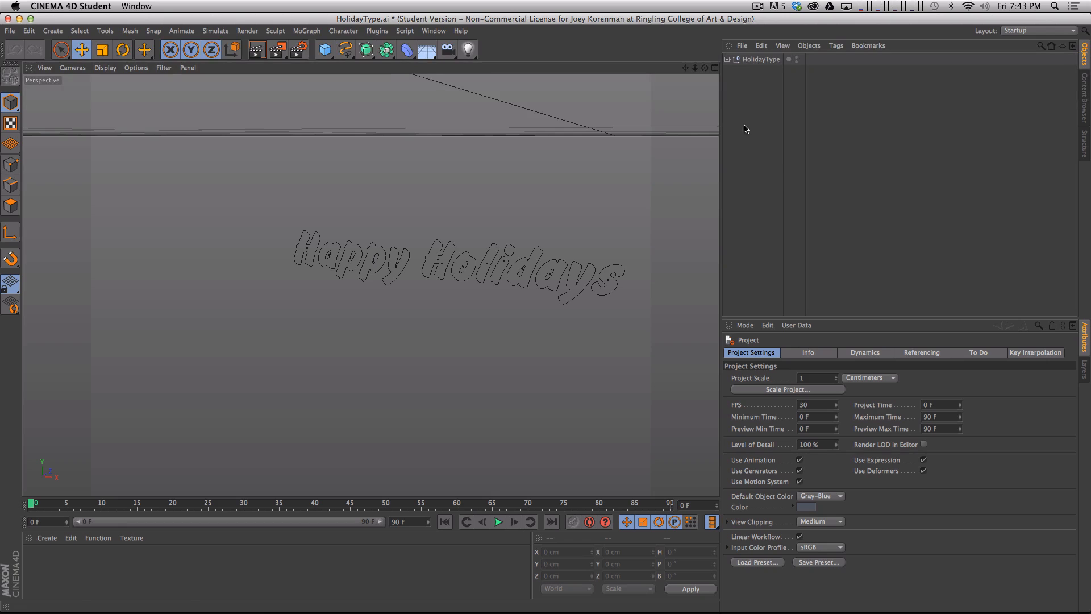
{"action": "left_click_drag", "start_coordinate": [574, 206], "coordinate": [546, 335], "text": "alt"}
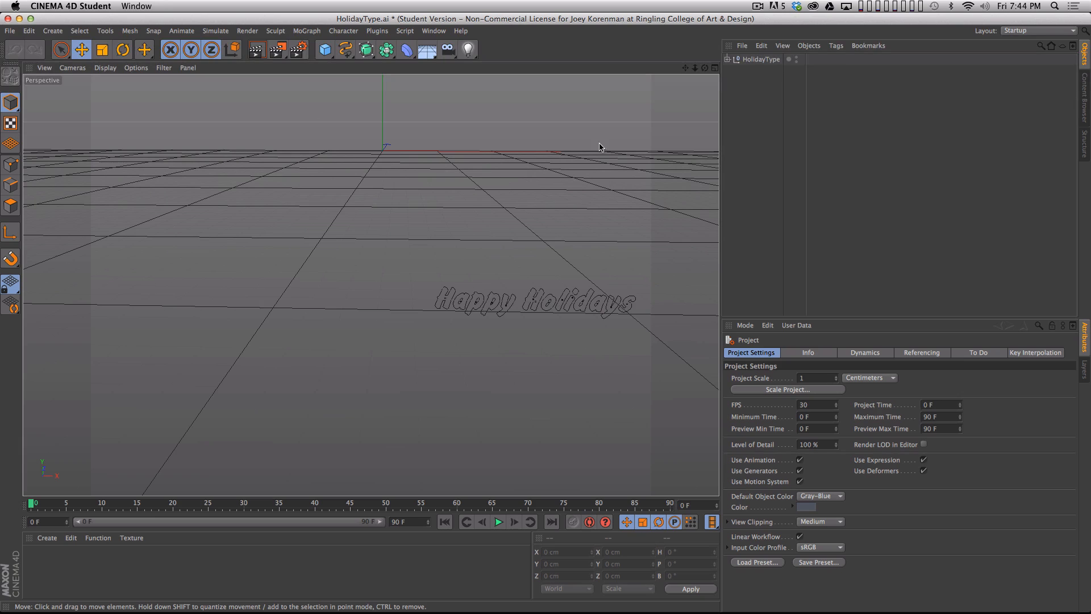
{"action": "left_click", "coordinate": [755, 60]}
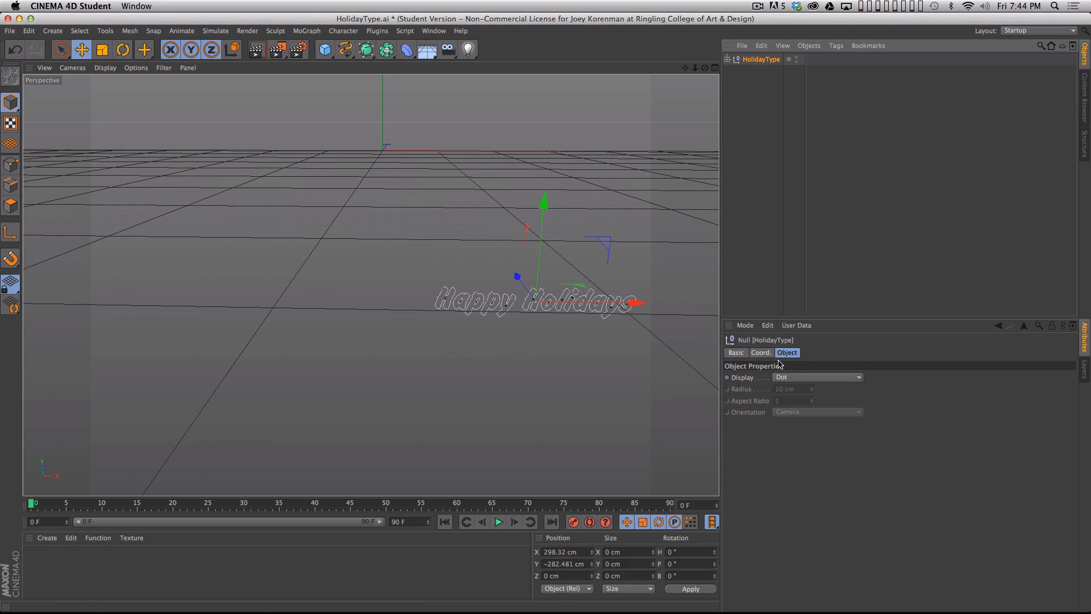
{"action": "left_click", "coordinate": [760, 353]}
{"action": "double_click", "coordinate": [768, 377]}
{"action": "type", "text": "0"}
{"action": "key", "text": "Tab"}
{"action": "type", "text": "0"}
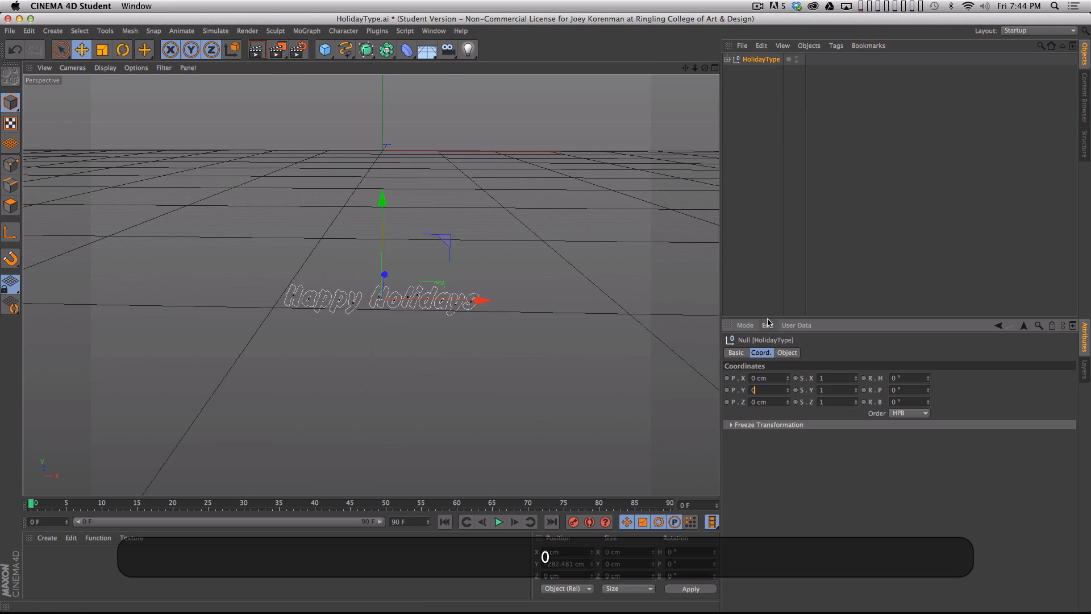
{"action": "key", "text": "Return"}
{"action": "key", "text": "h"}
{"action": "key", "text": "2"}
{"action": "left_click_drag", "start_coordinate": [474, 260], "coordinate": [425, 296]}
{"action": "key", "text": "3"}
{"action": "left_click", "coordinate": [803, 158]}
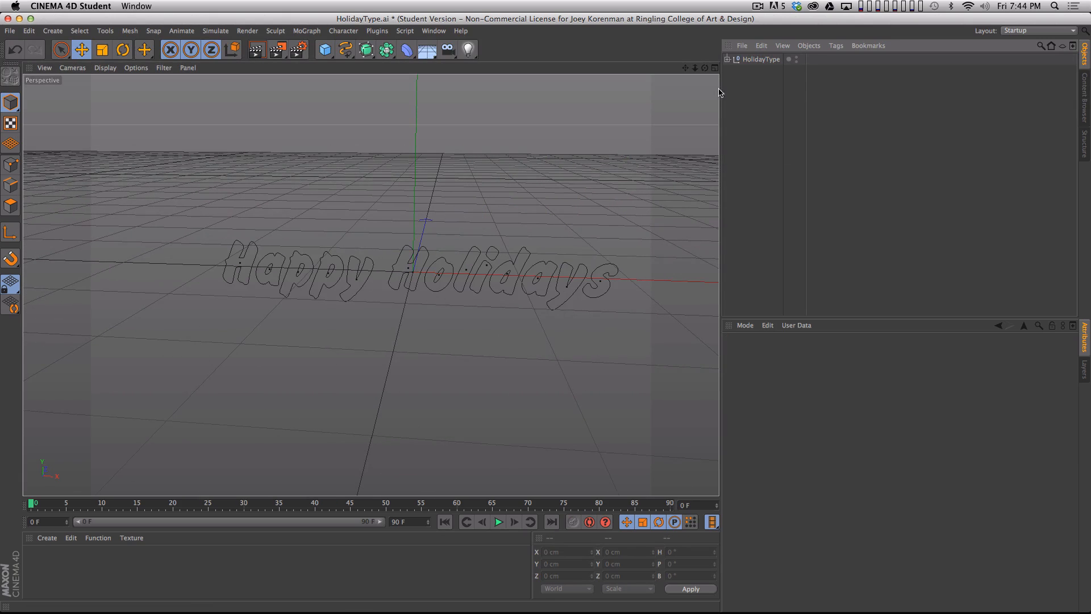
- Expand the HolidayType hierarchy and its letter groups to examine the individual paths inside
{"action": "left_click", "coordinate": [727, 59]}
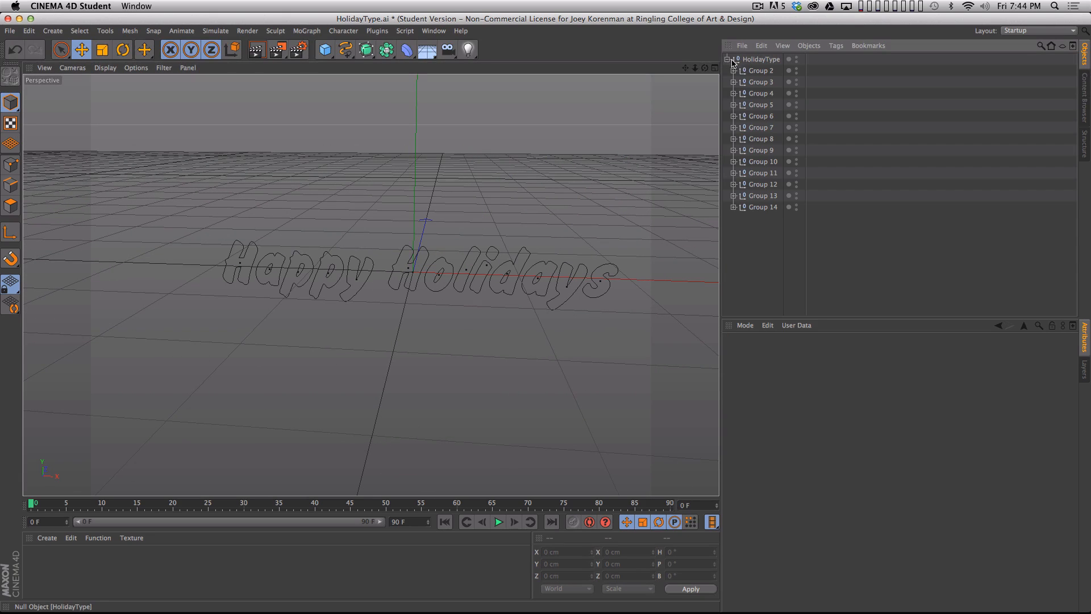
{"action": "left_click", "coordinate": [733, 207]}
{"action": "left_click", "coordinate": [733, 195]}
{"action": "left_click", "coordinate": [733, 173]}
{"action": "left_click", "coordinate": [733, 161]}
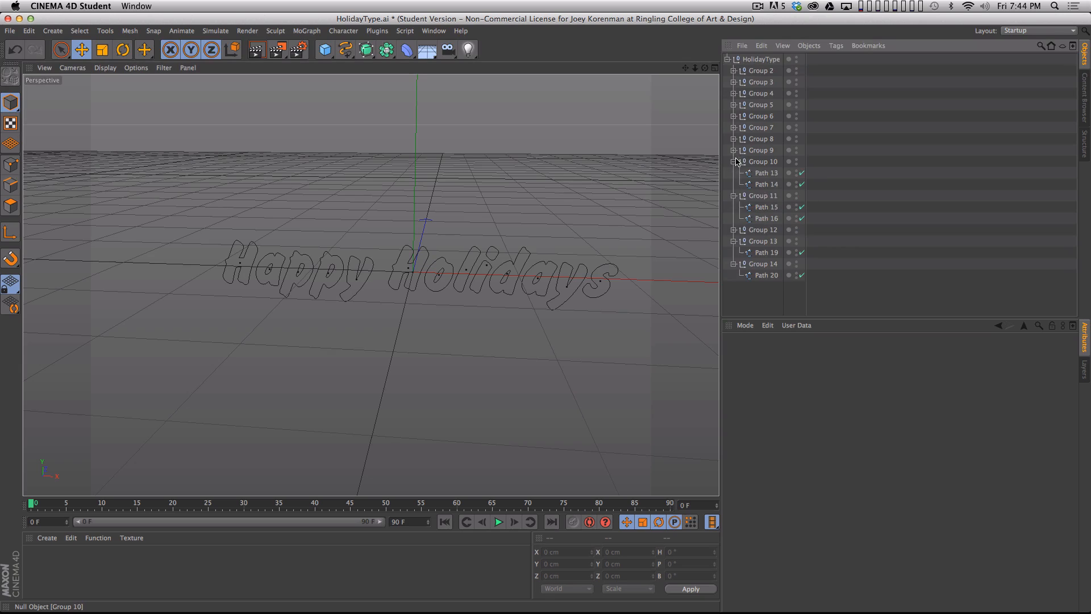
{"action": "left_click", "coordinate": [733, 150]}
{"action": "left_click", "coordinate": [733, 138]}
{"action": "left_click", "coordinate": [733, 127]}
{"action": "left_click", "coordinate": [733, 116]}
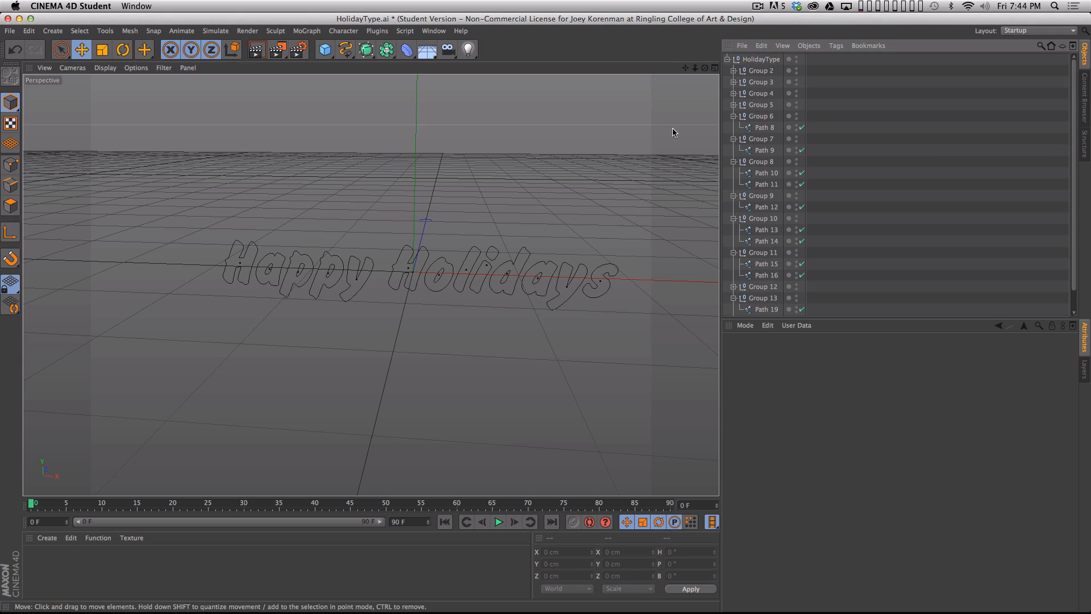
- Select HolidayType with all its children and merge them into one spline using Connect Objects + Delete
{"action": "left_click", "coordinate": [765, 60]}
{"action": "right_click", "coordinate": [762, 61]}
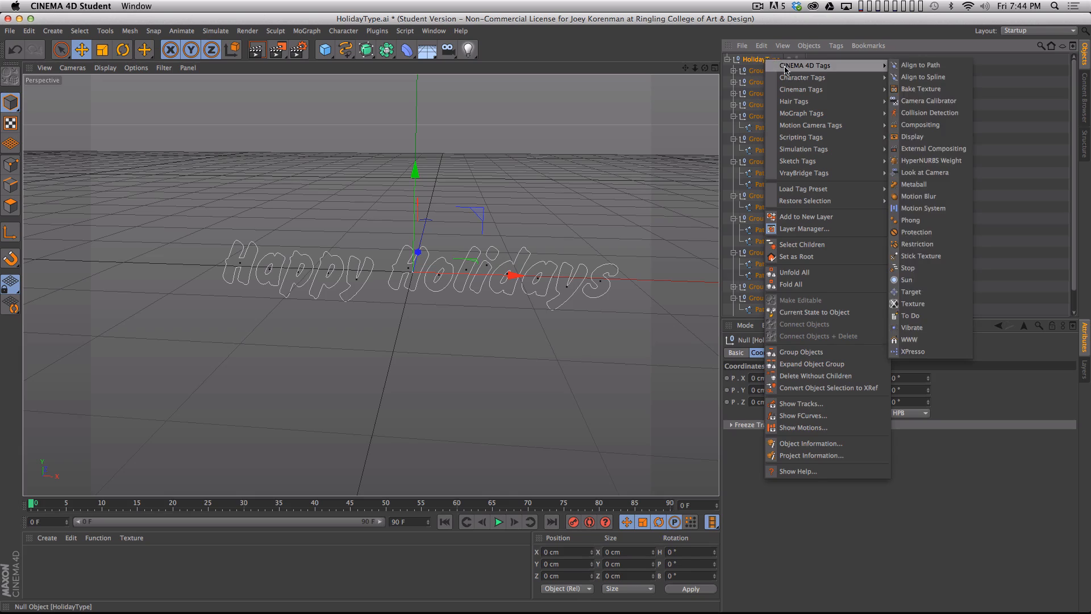
{"action": "left_click", "coordinate": [815, 250]}
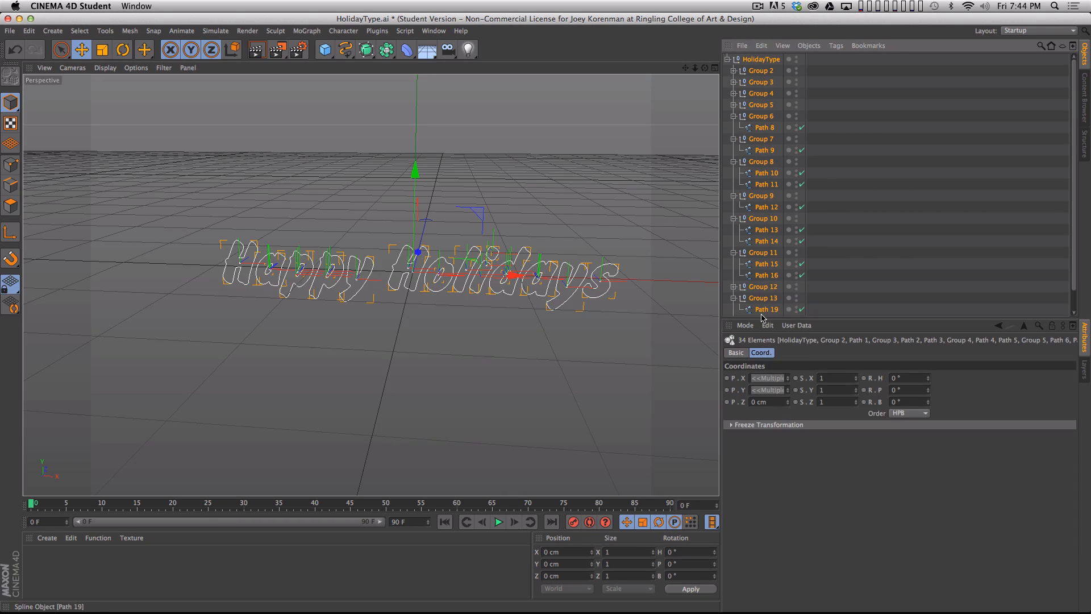
{"action": "left_click", "coordinate": [809, 46]}
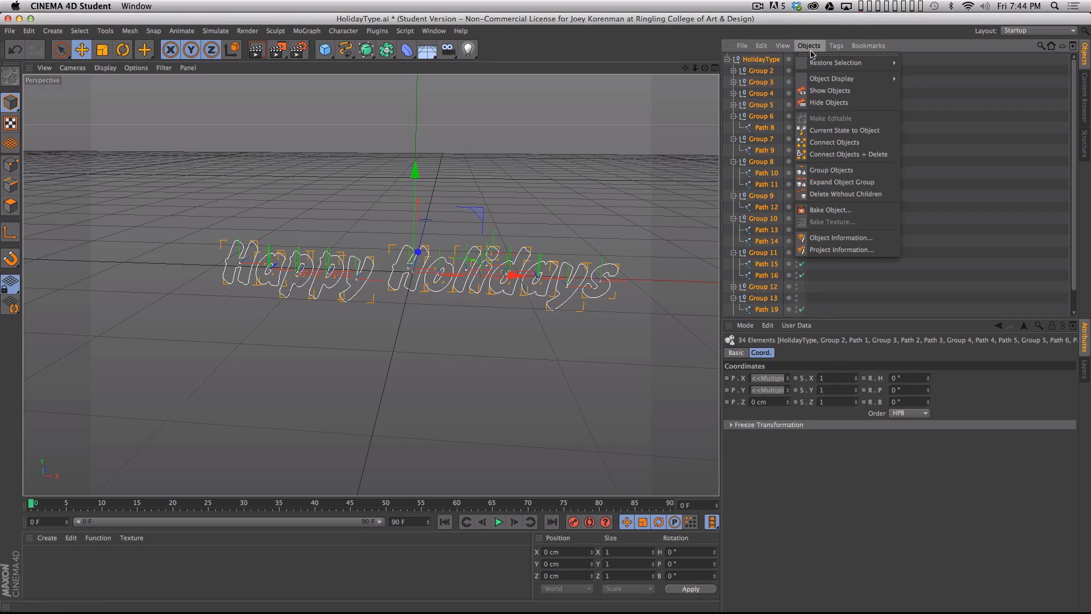
{"action": "left_click", "coordinate": [843, 155]}
{"action": "left_click", "coordinate": [785, 156]}
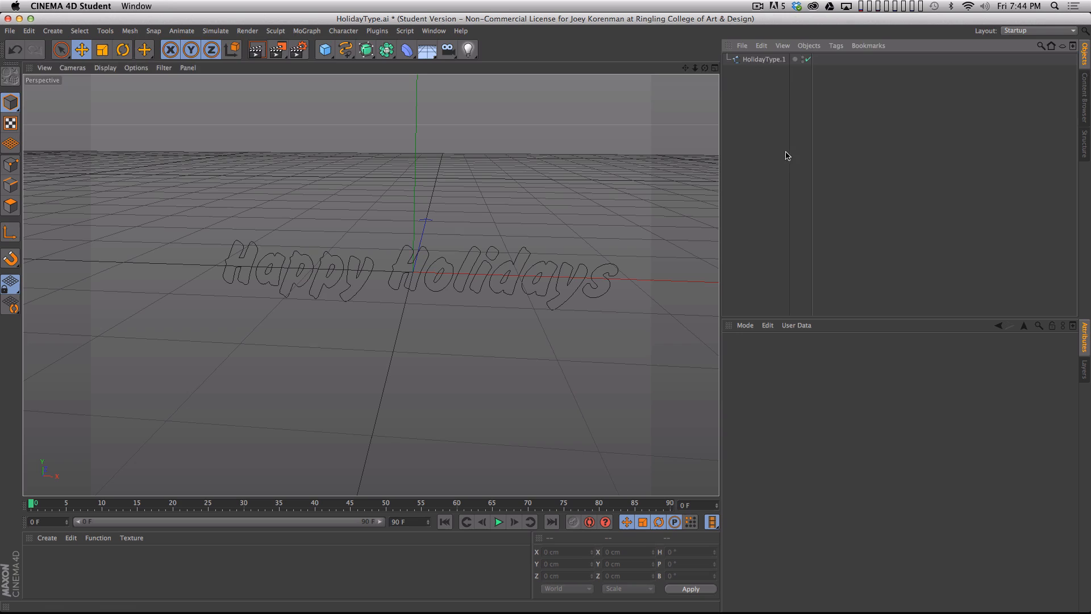
- Rename the merged lettering spline as TypeSpline
{"action": "left_click", "coordinate": [763, 60]}
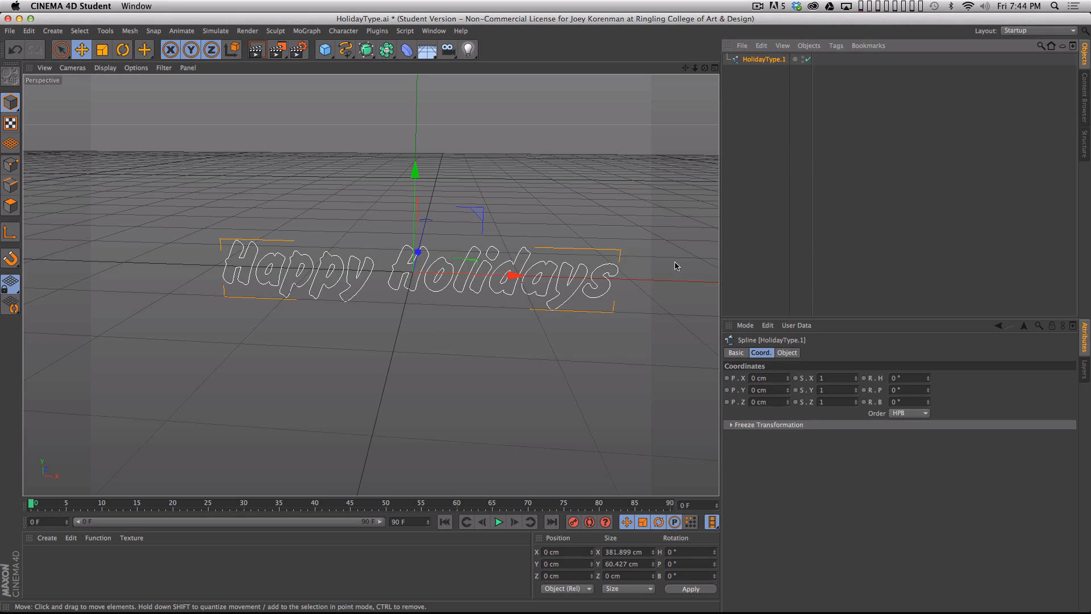
{"action": "double_click", "coordinate": [762, 59]}
{"action": "type", "text": "TY"}
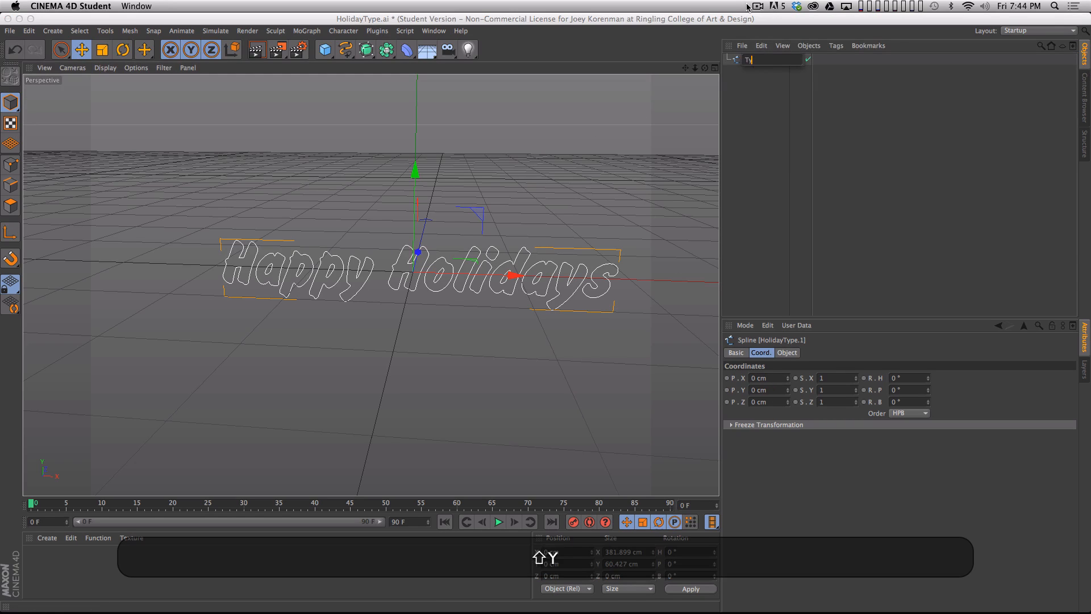
{"action": "type", "text": "peSpline"}
{"action": "key", "text": "Return"}
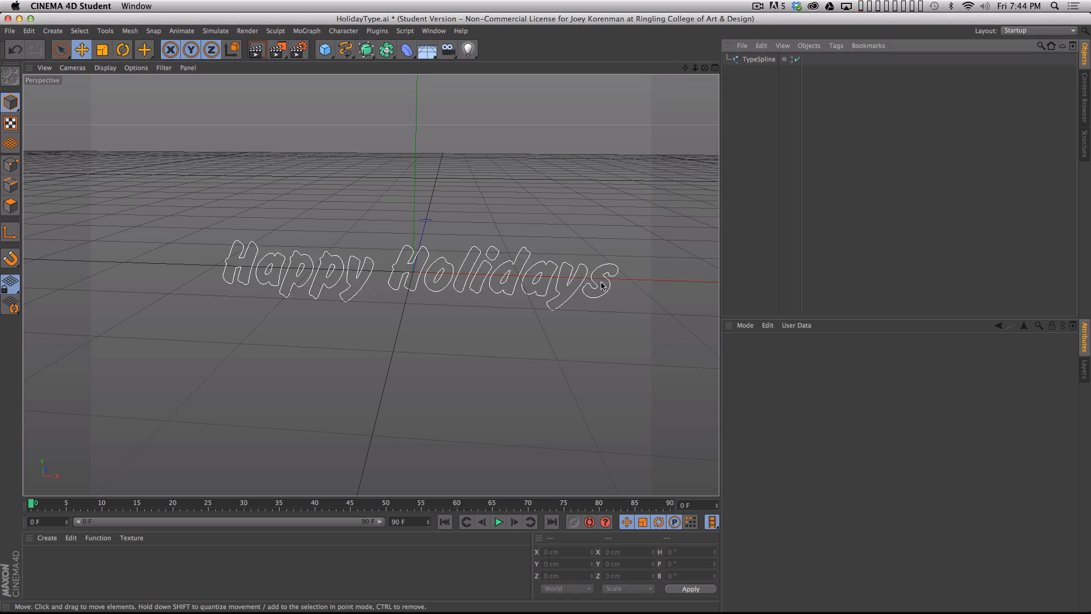
- Open Snowflakes.ai from the DEMO folder with the offered Adobe Illustrator import settings
{"action": "key", "text": "super+o"}
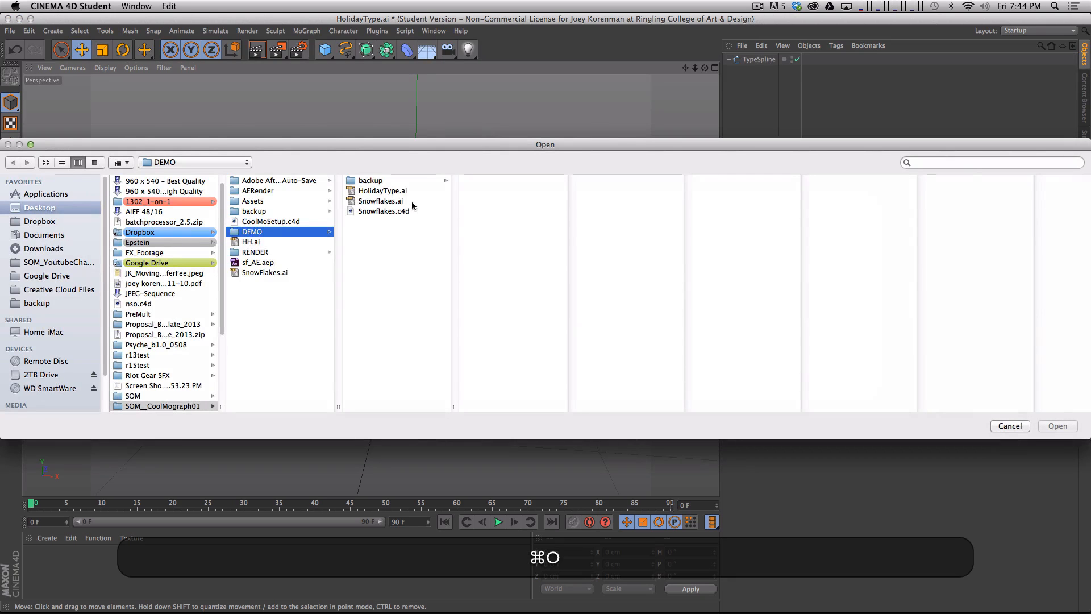
{"action": "left_click", "coordinate": [408, 202]}
{"action": "key", "text": "Return"}
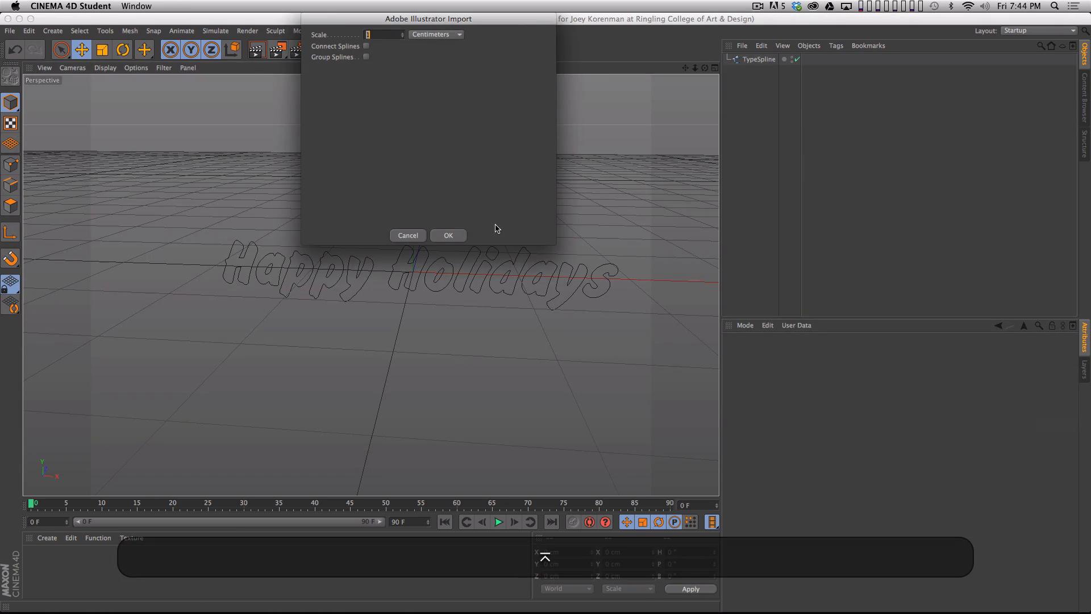
{"action": "left_click", "coordinate": [448, 235]}
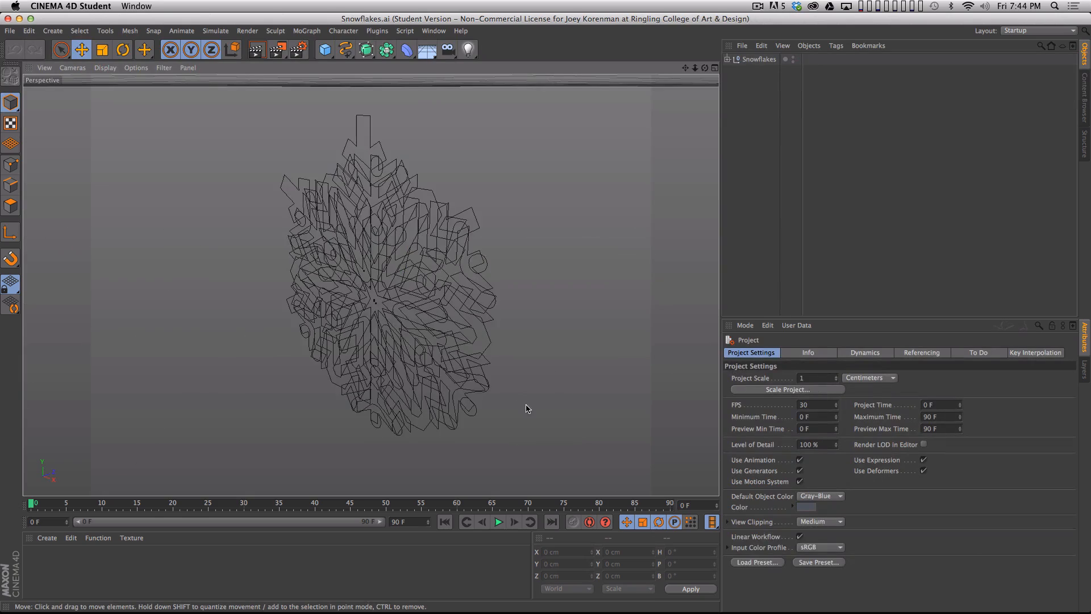
- Set the Snowflakes null's X and Y position to 0 and frame the snowflakes in the viewport
{"action": "key", "text": "3"}
{"action": "left_click_drag", "start_coordinate": [493, 301], "coordinate": [407, 201]}
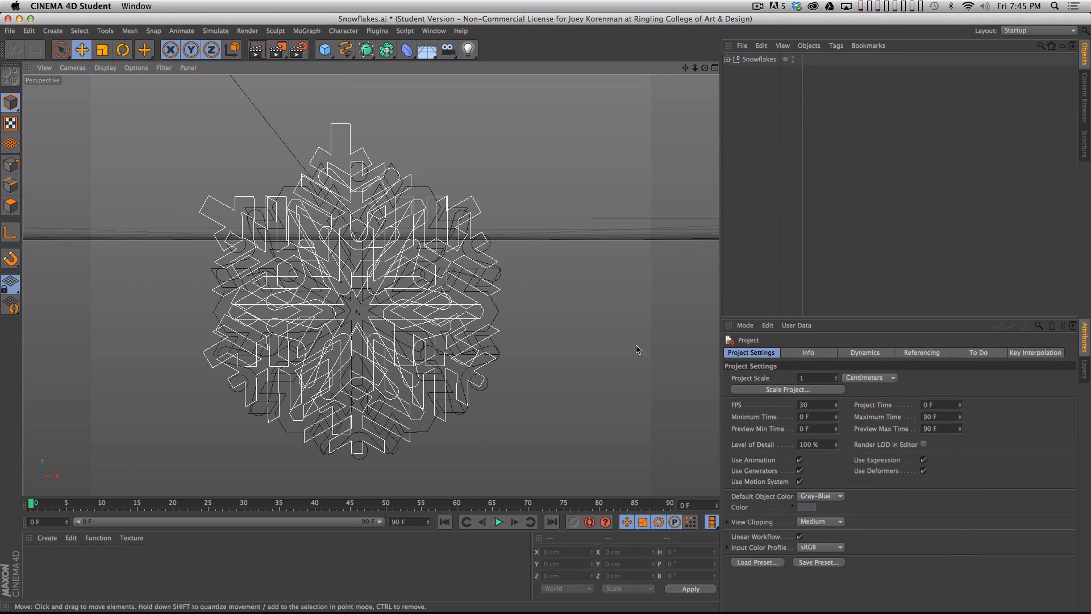
{"action": "left_click", "coordinate": [658, 382]}
{"action": "left_click", "coordinate": [759, 59]}
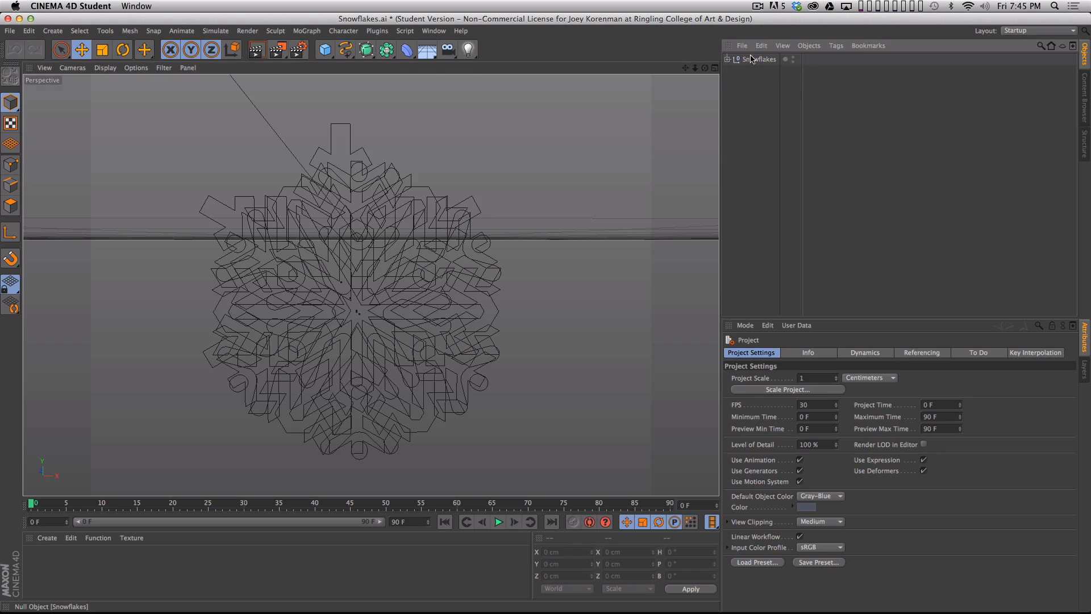
{"action": "left_click", "coordinate": [778, 378]}
{"action": "type", "text": "0"}
{"action": "key", "text": "Tab"}
{"action": "type", "text": "0"}
{"action": "key", "text": "Return"}
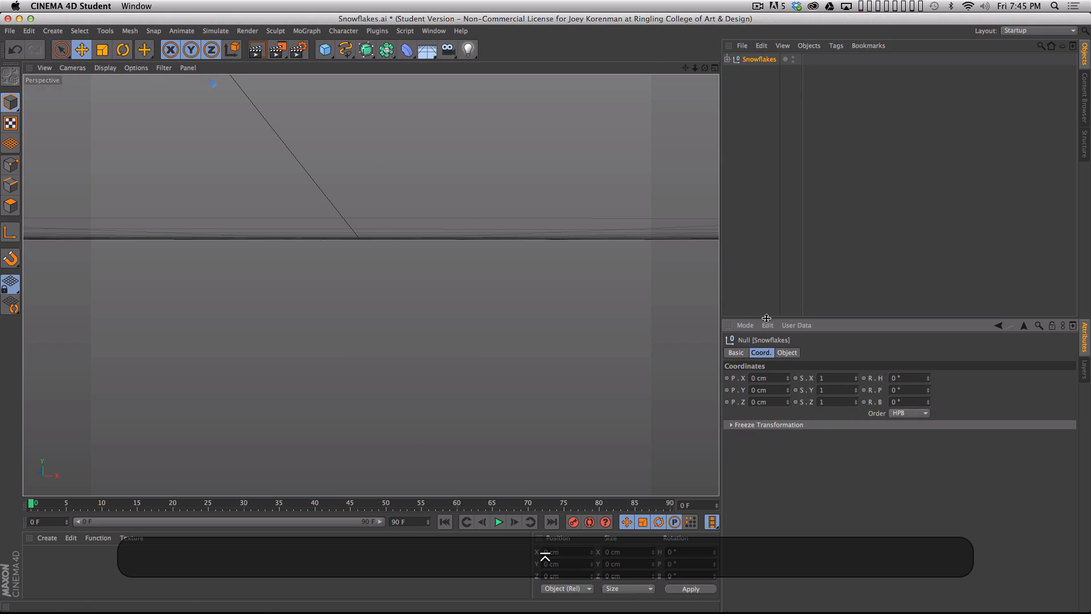
{"action": "key", "text": "h"}
{"action": "key", "text": "2"}
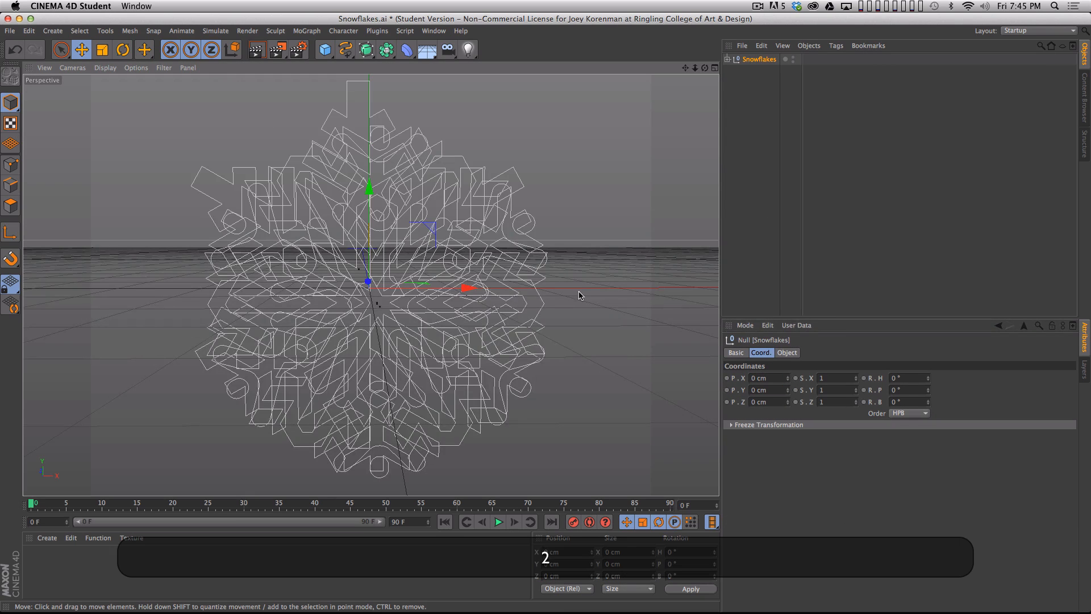
- Expand the Snowflakes null and set the X and Y position of Groups 2, 4, 5 and 7 to 0
{"action": "key", "text": "1"}
{"action": "left_click_drag", "start_coordinate": [578, 294], "coordinate": [499, 365]}
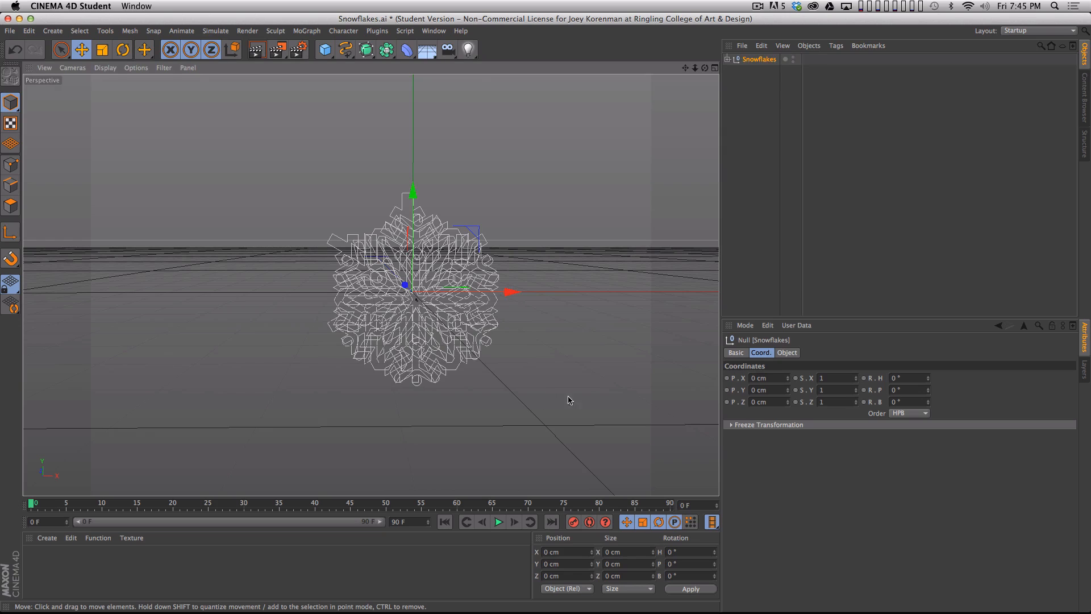
{"action": "key", "text": "3"}
{"action": "left_click_drag", "start_coordinate": [579, 397], "coordinate": [433, 271]}
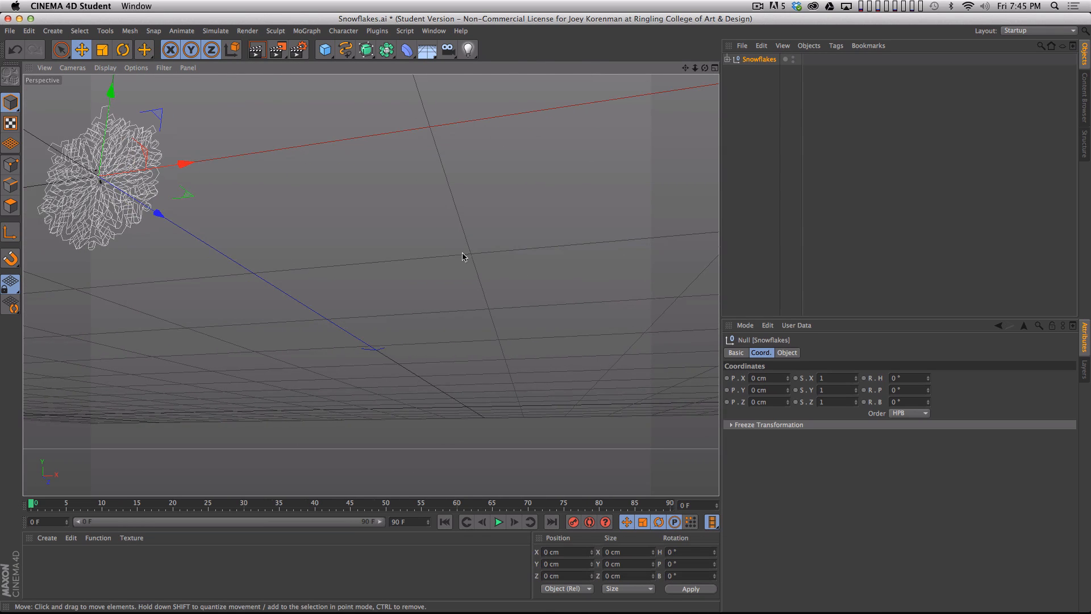
{"action": "key", "text": "h"}
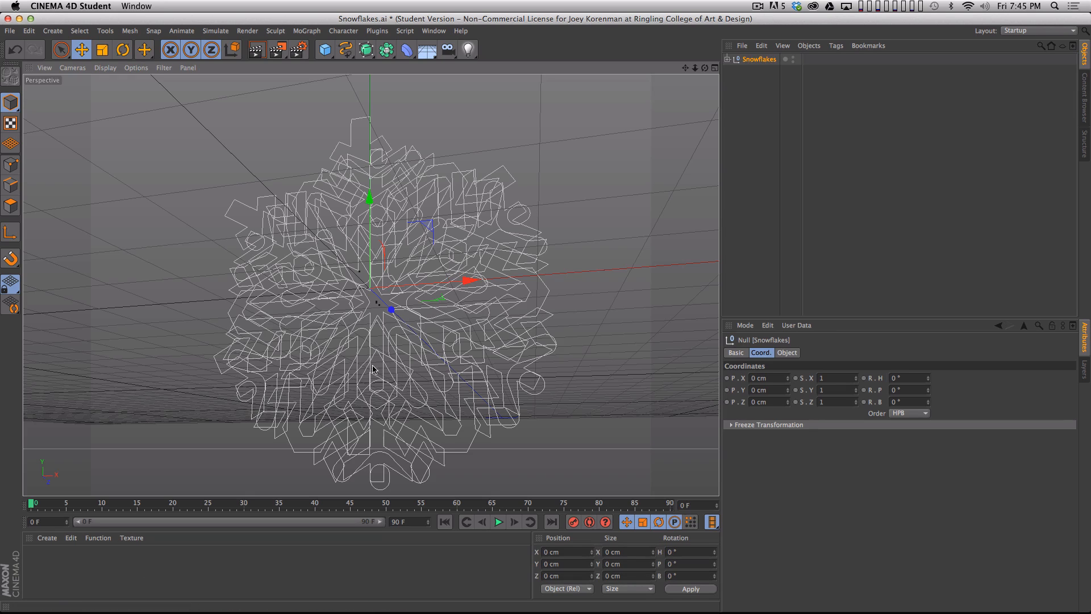
{"action": "left_click", "coordinate": [789, 171]}
{"action": "left_click", "coordinate": [727, 59]}
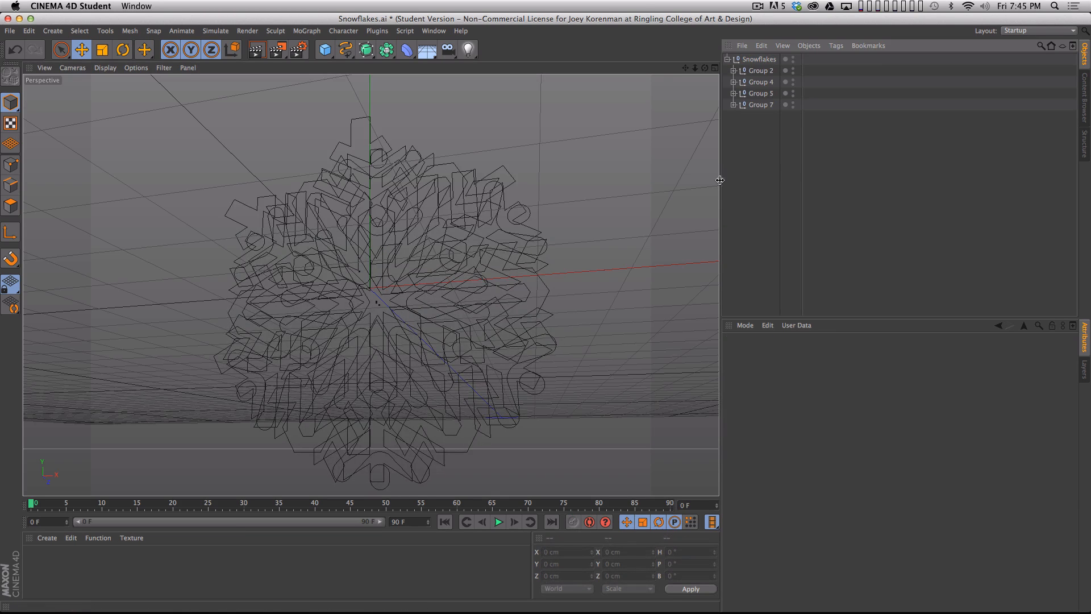
{"action": "left_click", "coordinate": [757, 60]}
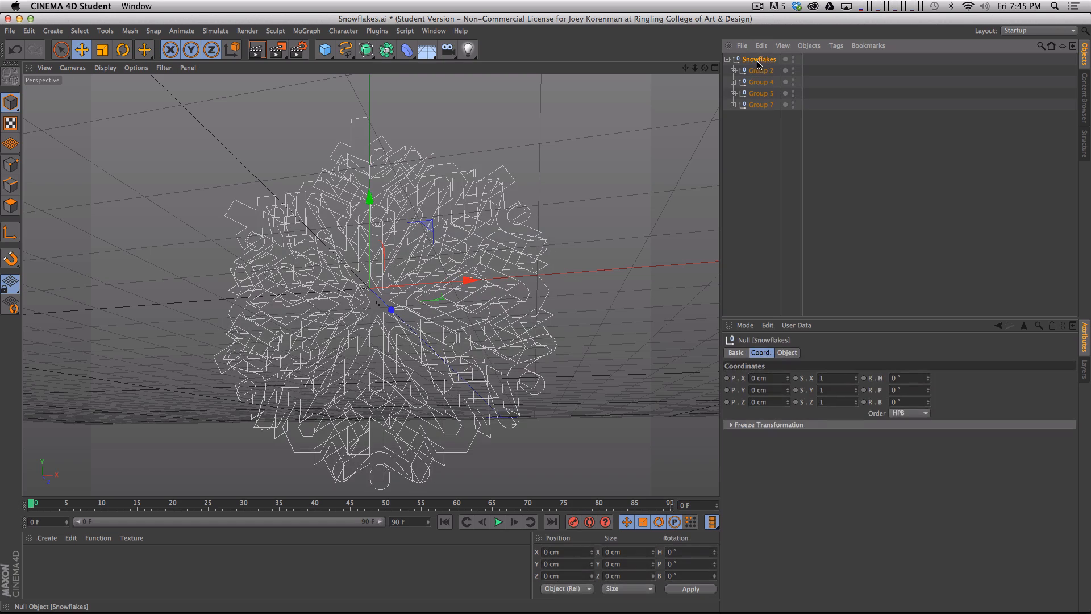
{"action": "left_click", "coordinate": [766, 71]}
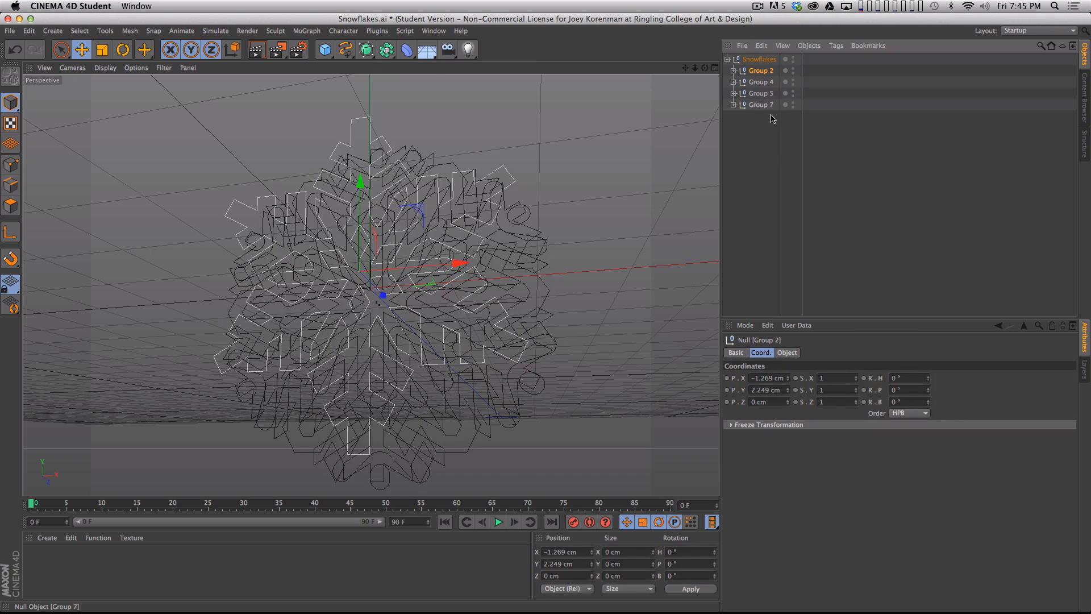
{"action": "left_click_drag", "start_coordinate": [781, 139], "coordinate": [758, 76]}
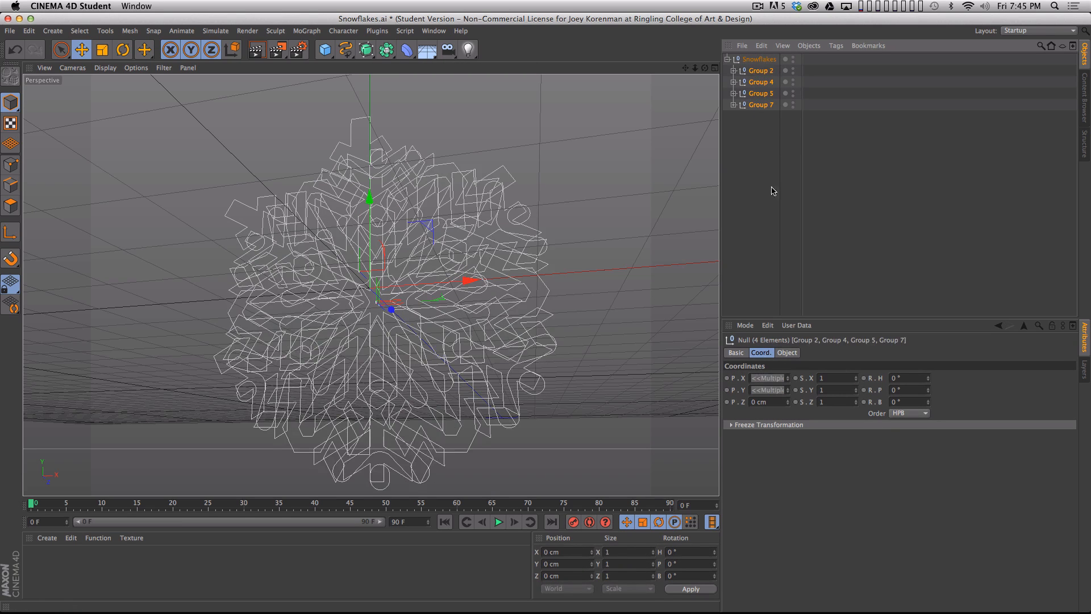
{"action": "left_click", "coordinate": [771, 380]}
{"action": "type", "text": "0"}
{"action": "key", "text": "Tab"}
{"action": "type", "text": "0"}
{"action": "key", "text": "Return"}
{"action": "left_click", "coordinate": [768, 206]}
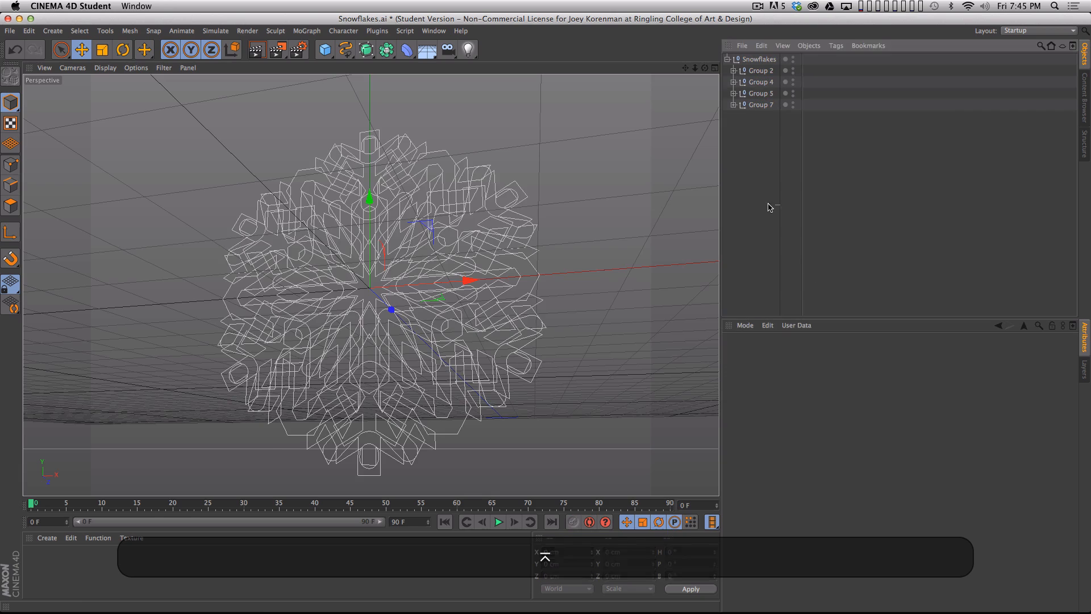
- Move the four snowflake groups out of the Snowflakes null and delete the emptied null
{"action": "key", "text": "3"}
{"action": "left_click_drag", "start_coordinate": [418, 230], "coordinate": [437, 262]}
{"action": "left_click_drag", "start_coordinate": [768, 135], "coordinate": [754, 72]}
{"action": "left_click_drag", "start_coordinate": [771, 176], "coordinate": [764, 159]}
{"action": "left_click", "coordinate": [769, 202]}
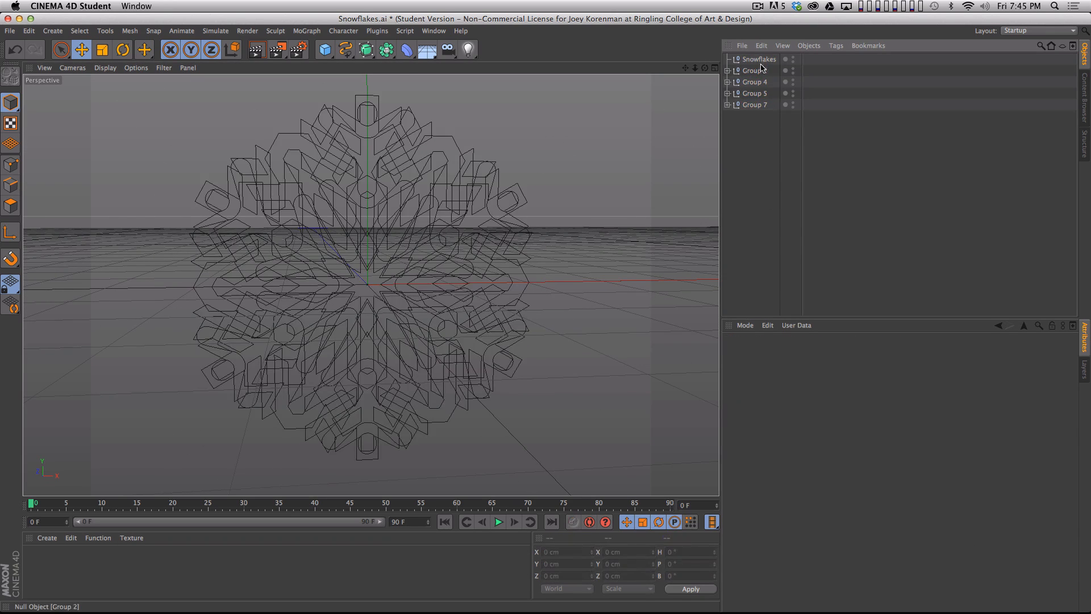
{"action": "left_click", "coordinate": [758, 59]}
{"action": "key", "text": "BackSpace"}
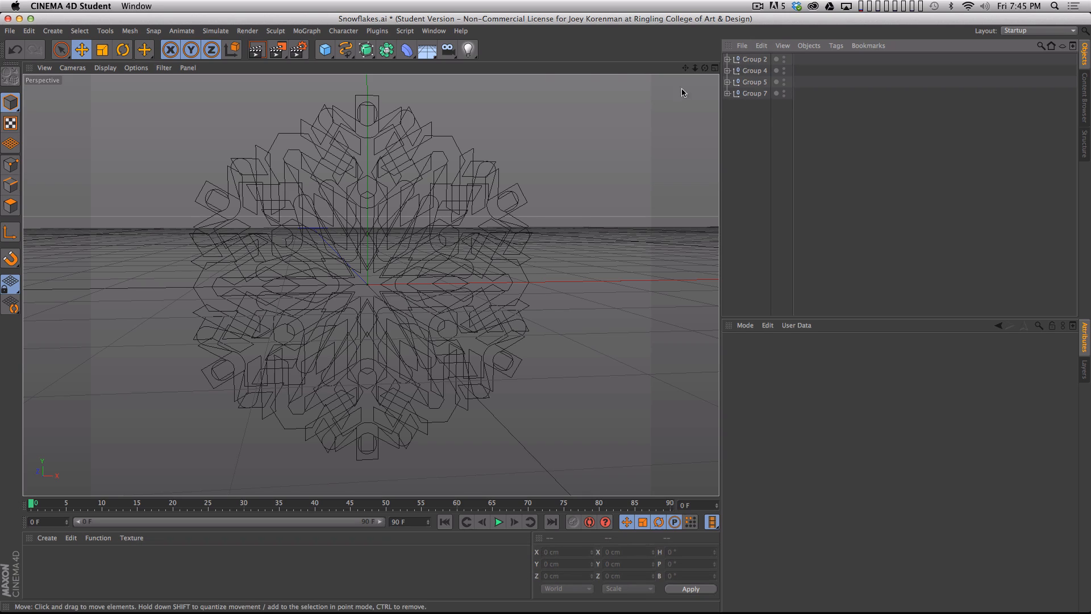
- Hide all four snowflake groups in the editor and renderer and show them again
{"action": "key", "text": "alt"}
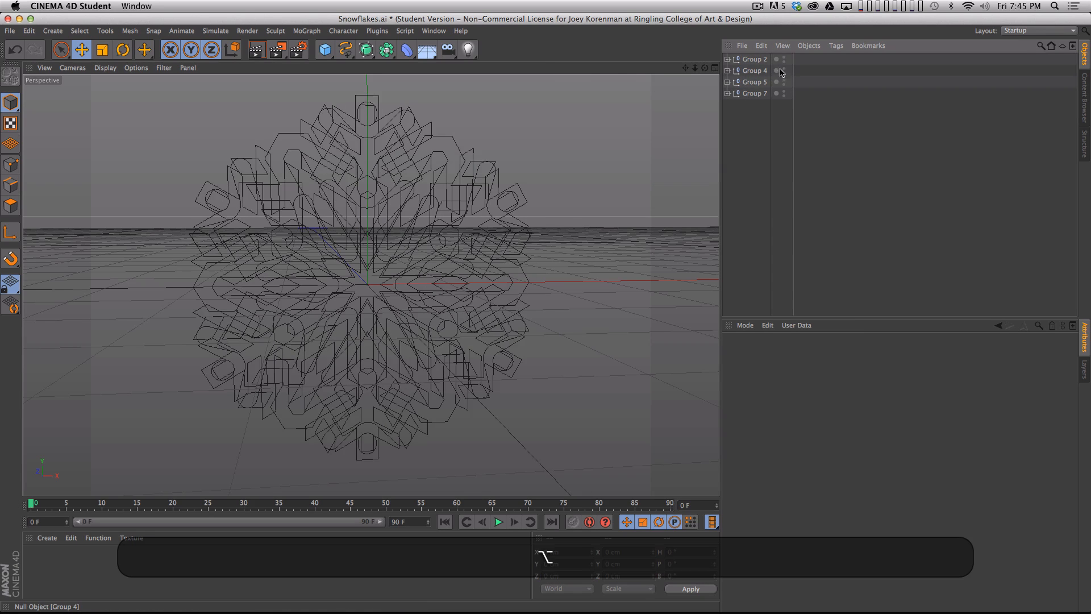
{"action": "left_click", "coordinate": [784, 67], "text": "alt"}
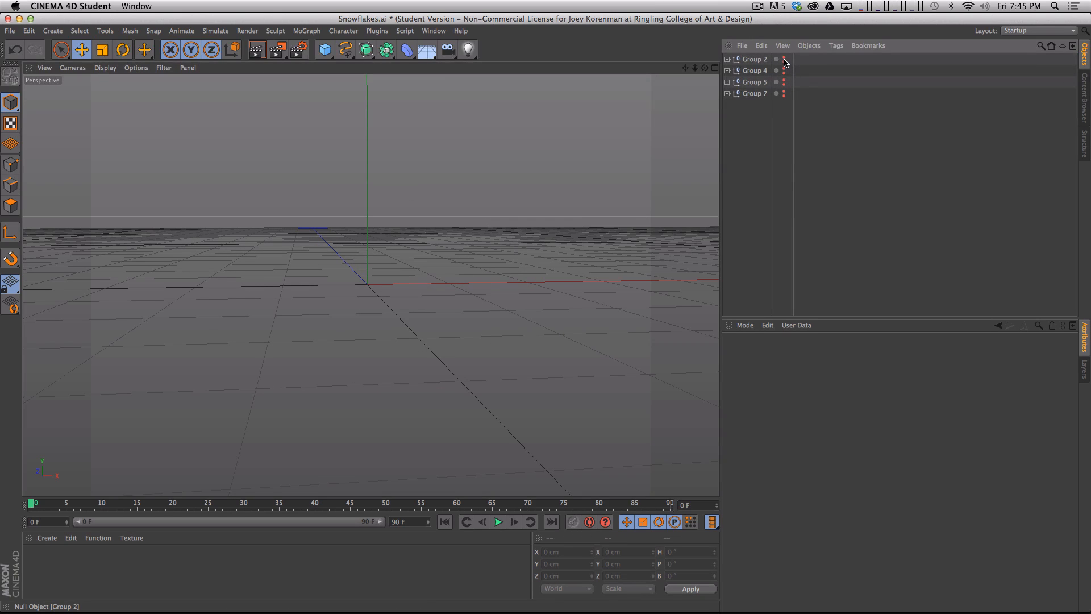
{"action": "left_click", "coordinate": [788, 76], "text": "alt"}
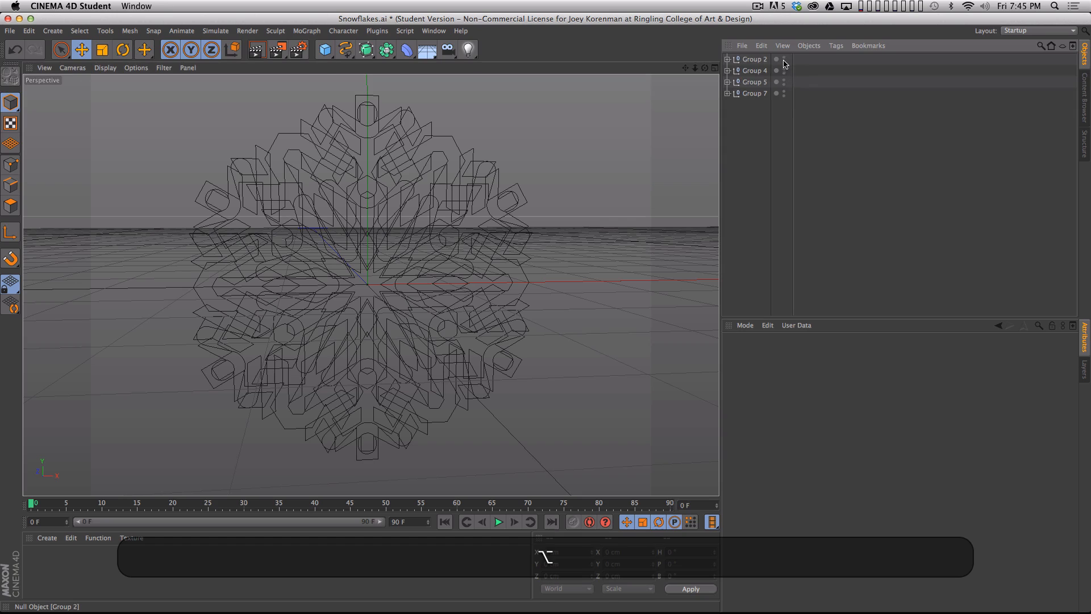
- Hide Groups 4, 5 and 7 in the editor and renderer, leaving only the Group 2 snowflake shown
{"action": "left_click", "coordinate": [785, 58]}
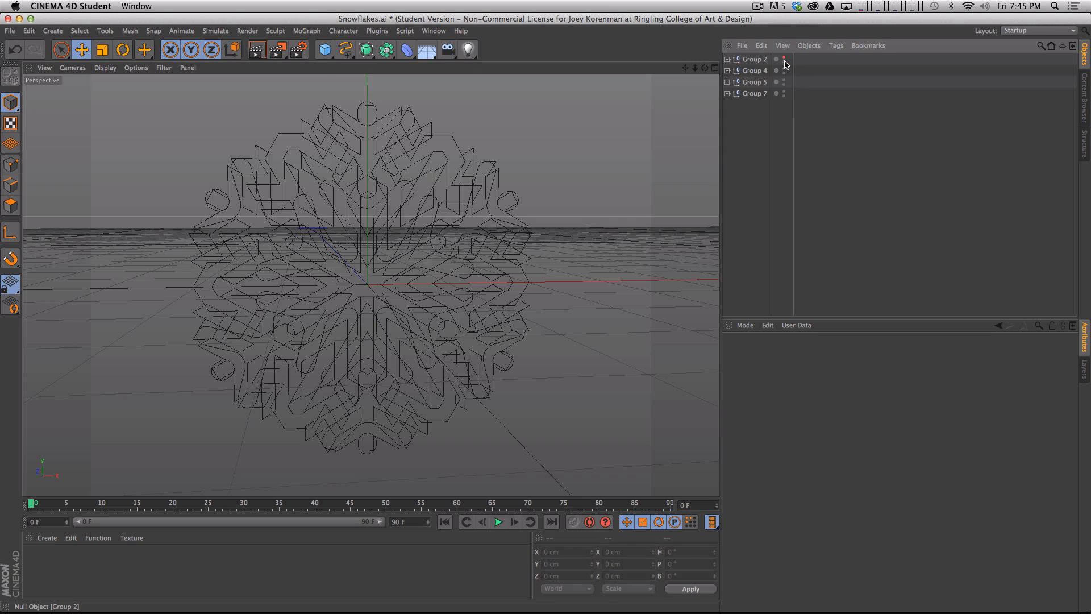
{"action": "left_click", "coordinate": [785, 59]}
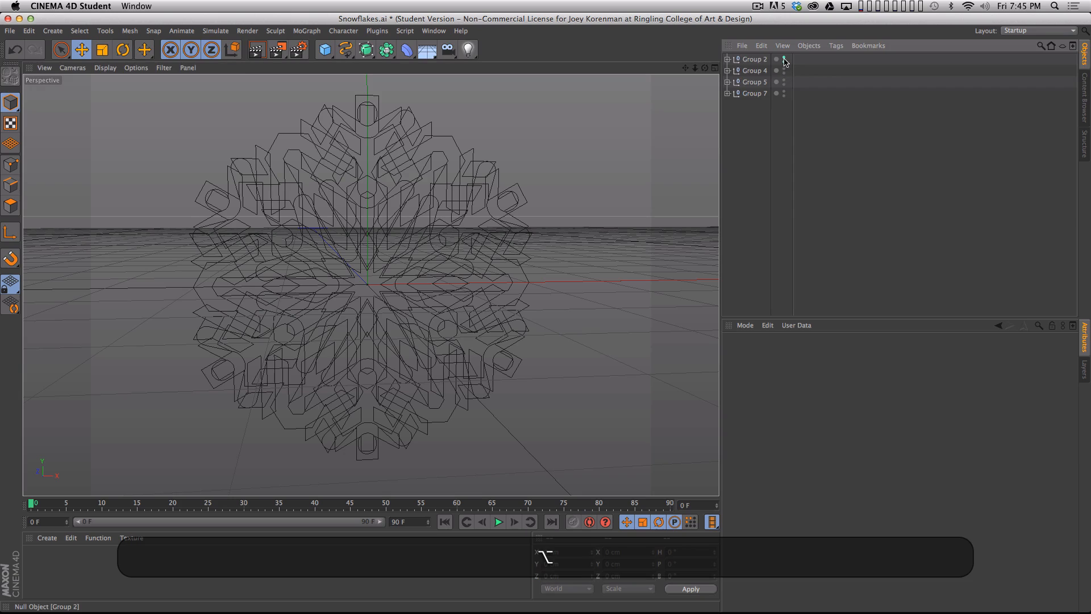
{"action": "double_click", "coordinate": [784, 59], "text": "alt"}
{"action": "left_click", "coordinate": [784, 60], "text": "alt"}
{"action": "left_click_drag", "start_coordinate": [787, 89], "coordinate": [785, 96], "text": "alt"}
{"action": "left_click_drag", "start_coordinate": [785, 60], "coordinate": [785, 95], "text": "alt"}
{"action": "left_click_drag", "start_coordinate": [784, 60], "coordinate": [784, 97], "text": "alt"}
{"action": "left_click_drag", "start_coordinate": [784, 60], "coordinate": [785, 97], "text": "alt"}
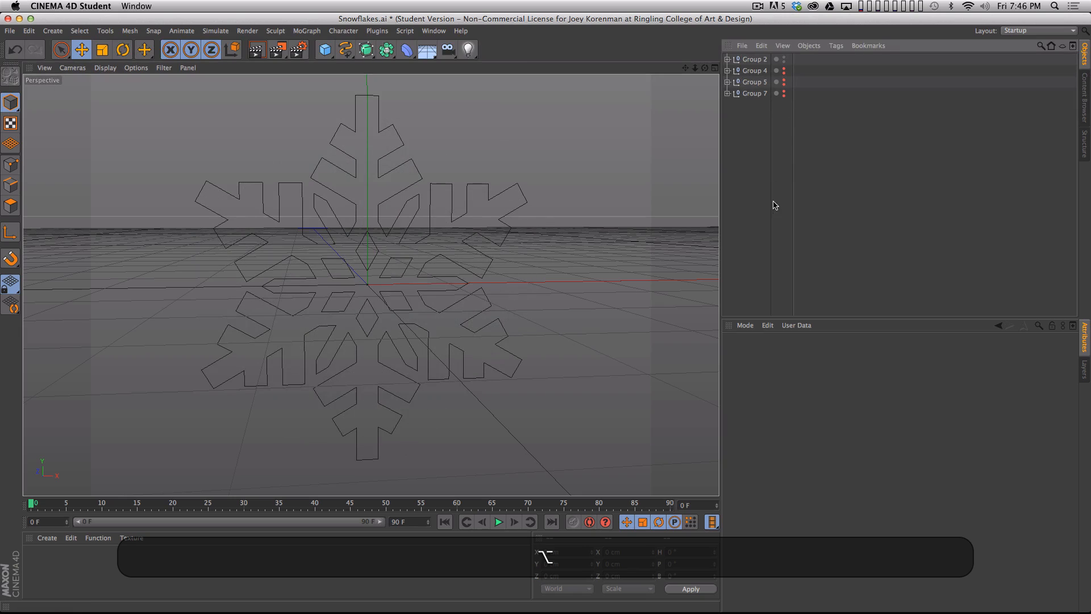
- Select Group 2 with all its child paths and merge them into one spline using Connect Objects + Delete
{"action": "left_click", "coordinate": [753, 60]}
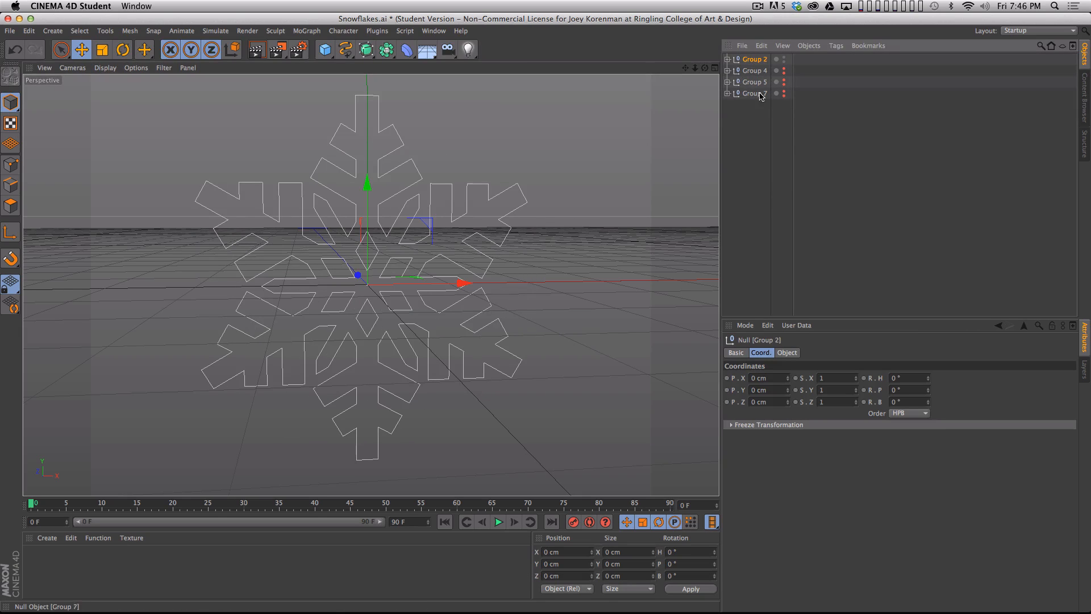
{"action": "left_click", "coordinate": [726, 60]}
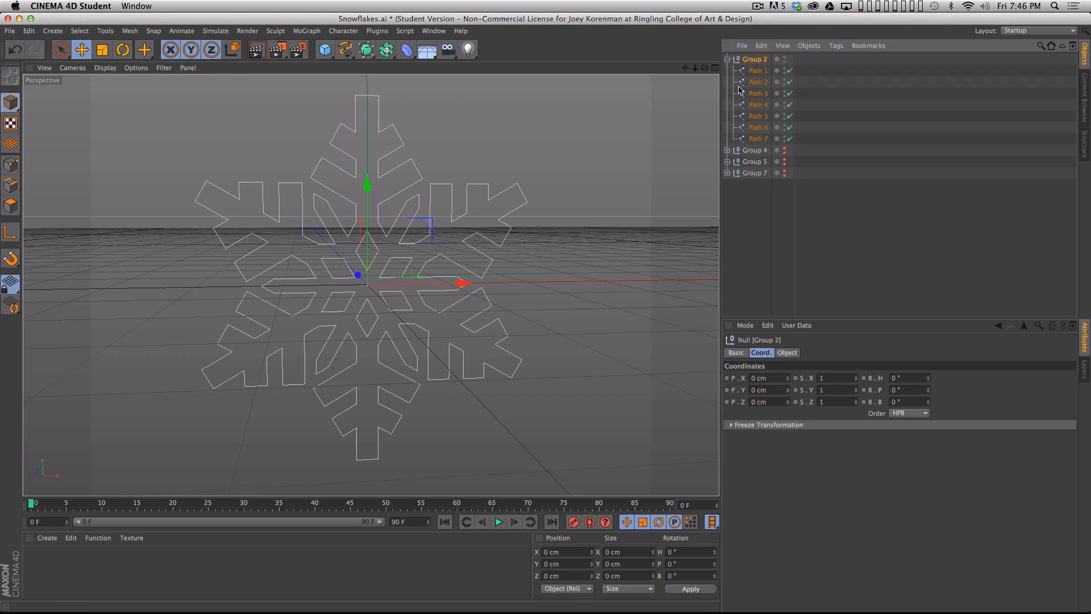
{"action": "right_click", "coordinate": [759, 59]}
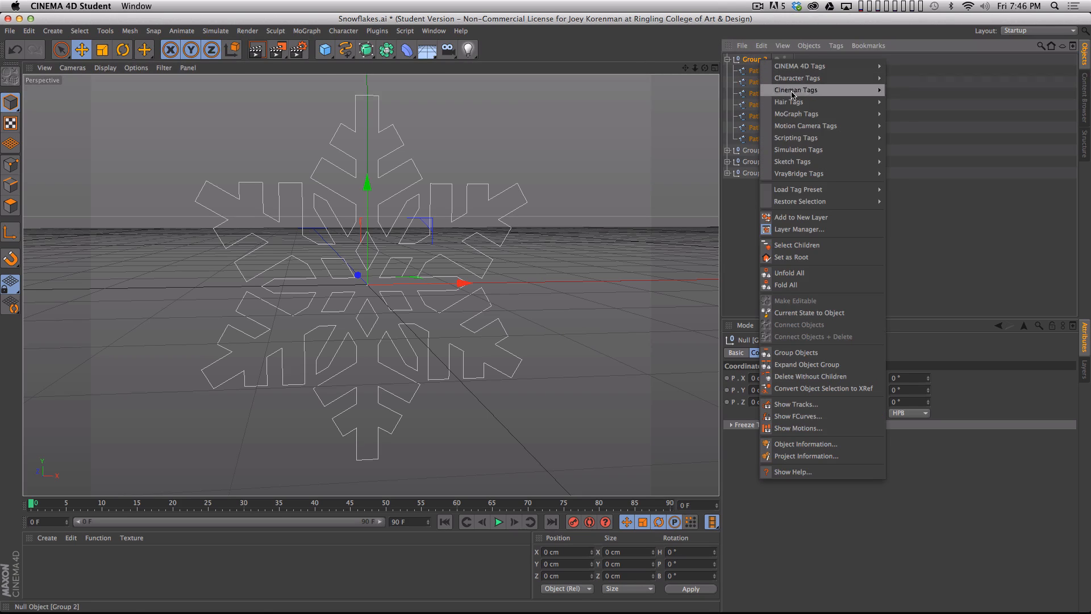
{"action": "left_click", "coordinate": [803, 245]}
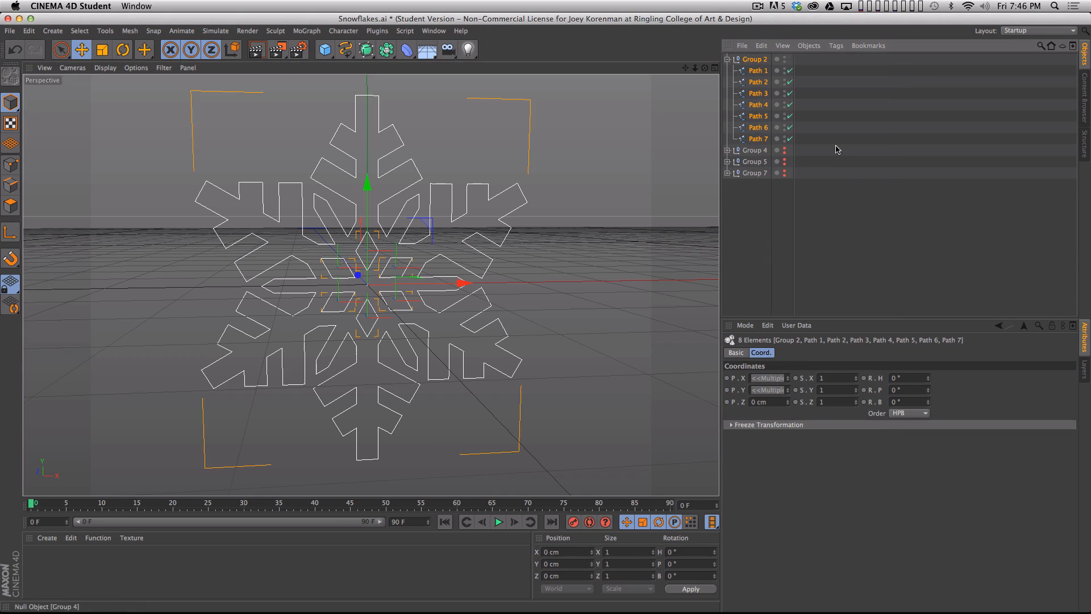
{"action": "left_click", "coordinate": [810, 46]}
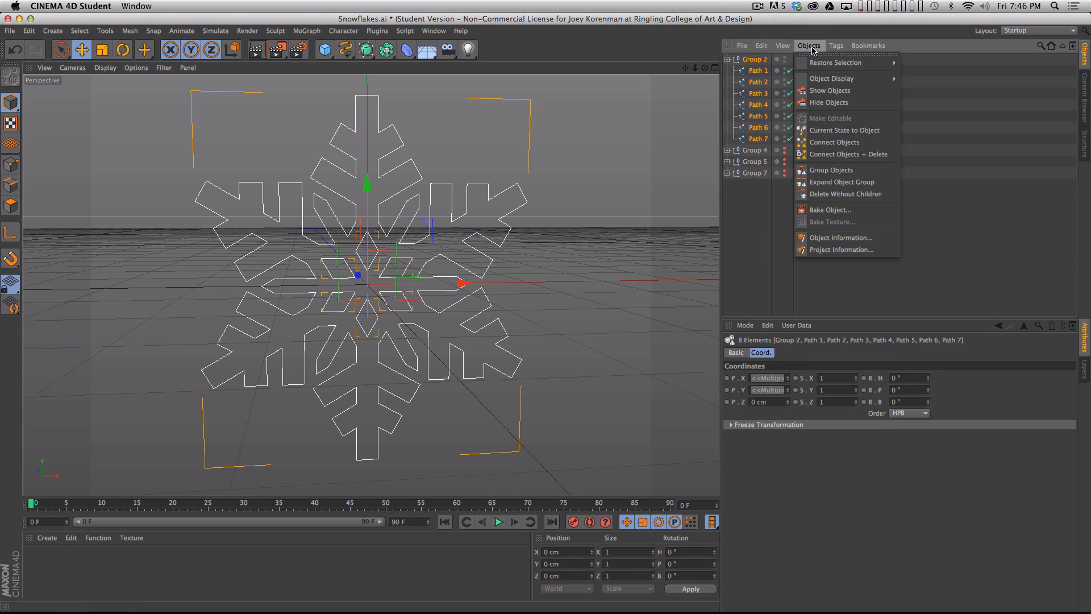
{"action": "left_click", "coordinate": [845, 157]}
- Rename the merged Group 2 spline as SF01
{"action": "double_click", "coordinate": [758, 59]}
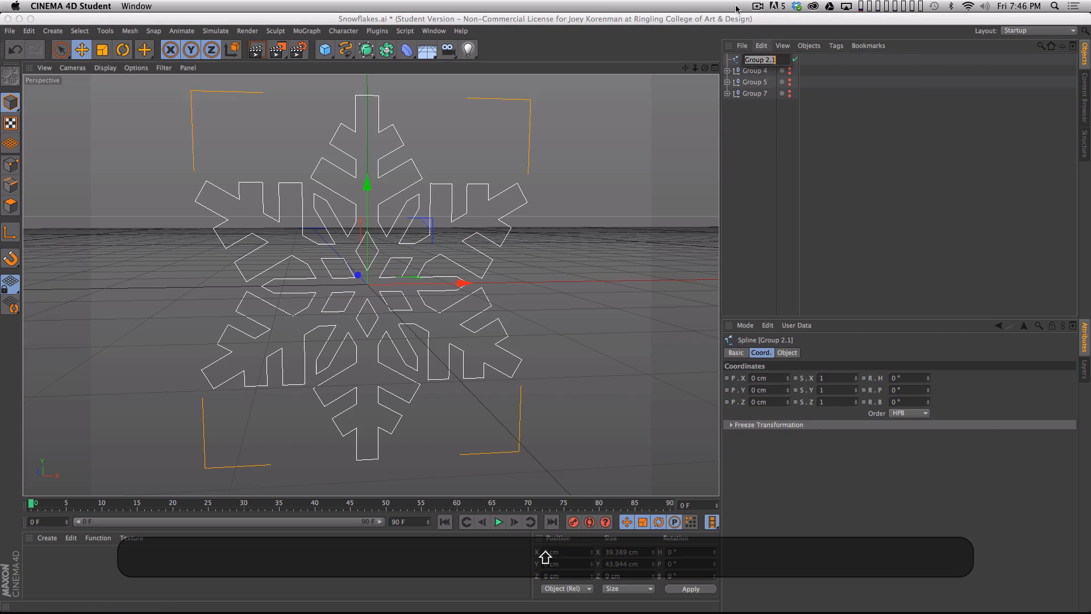
{"action": "type", "text": "SF01"}
{"action": "key", "text": "Return"}
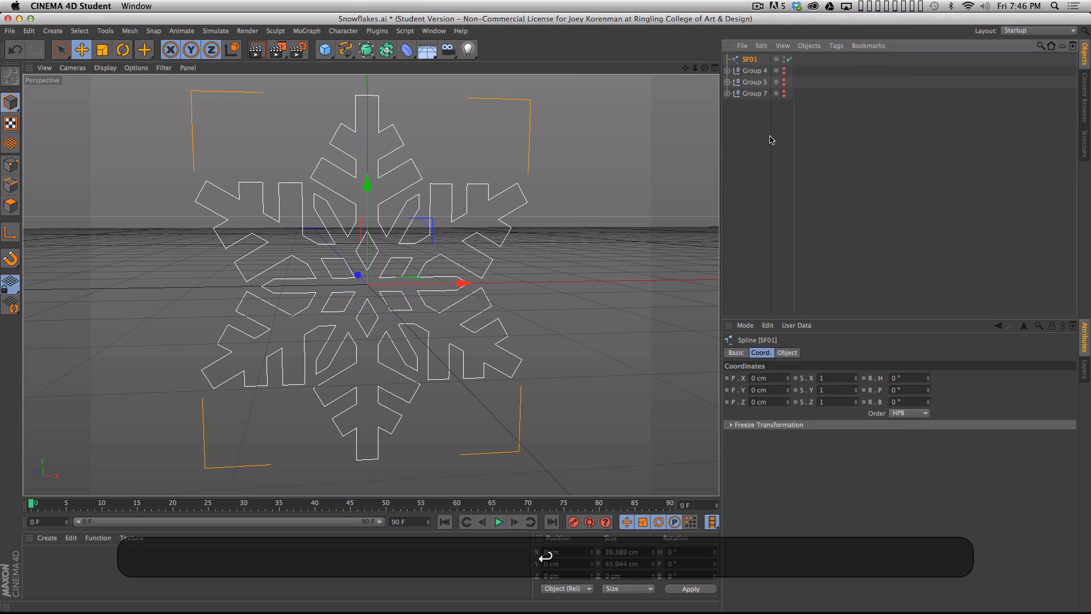
- Disable SF01, show Group 4 and combine it with its child paths into a new spline using Connect Objects
{"action": "left_click", "coordinate": [789, 59]}
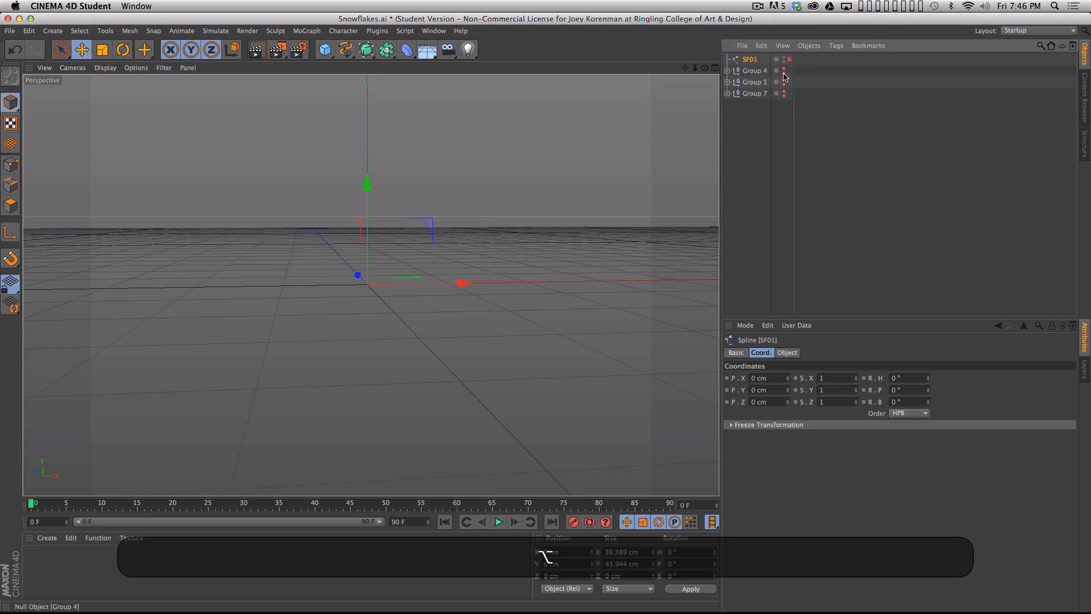
{"action": "left_click", "coordinate": [784, 73], "text": "alt"}
{"action": "left_click", "coordinate": [754, 71]}
{"action": "right_click", "coordinate": [754, 70]}
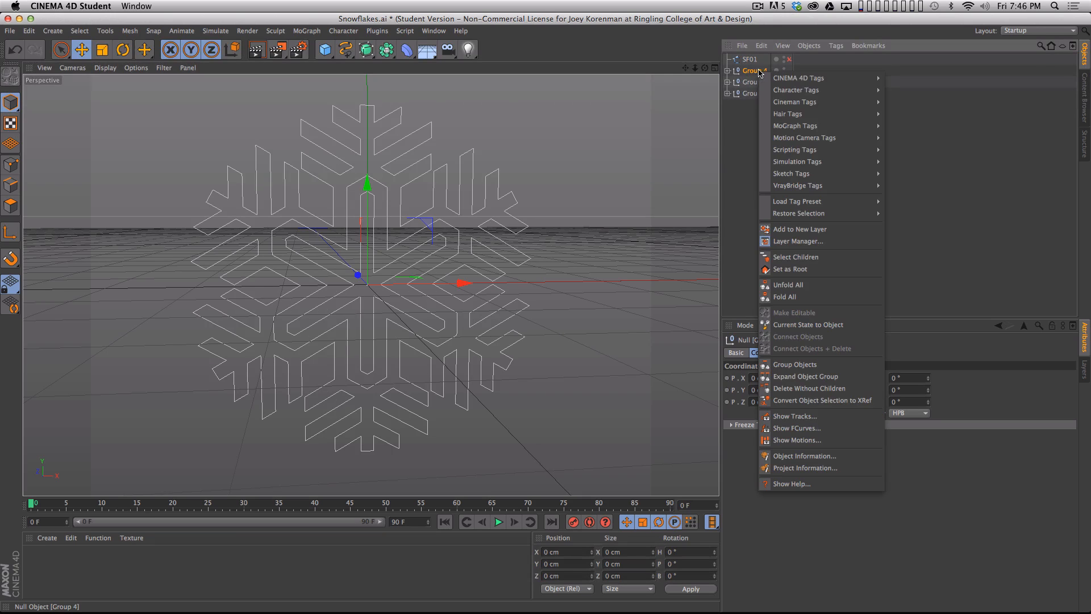
{"action": "left_click", "coordinate": [815, 255]}
{"action": "left_click", "coordinate": [808, 46]}
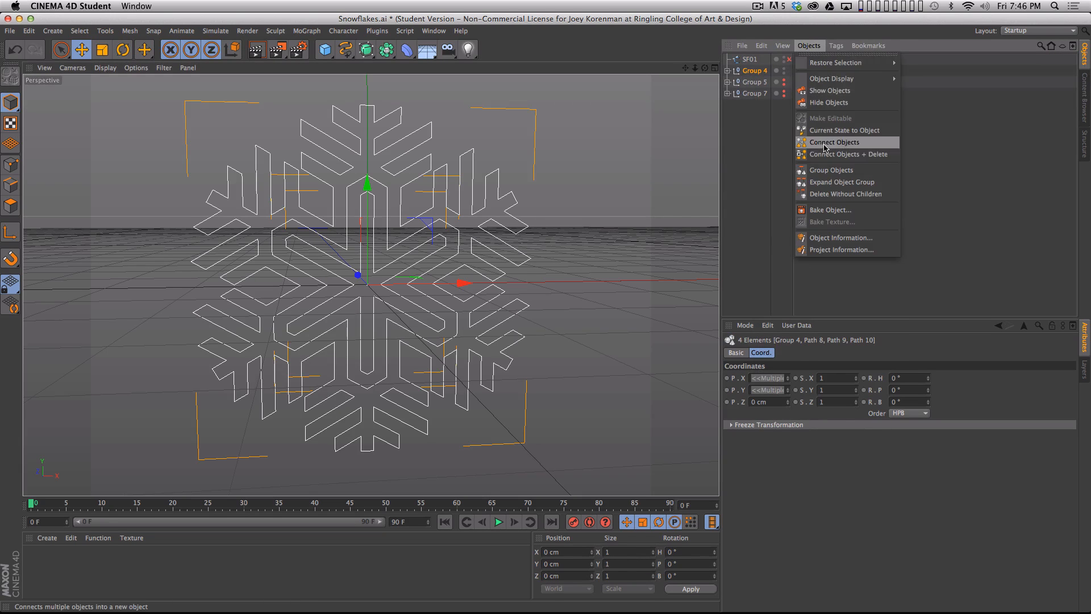
{"action": "left_click", "coordinate": [827, 141]}
- Rename the connected Group 4 spline as SF02 and clear the selection
{"action": "double_click", "coordinate": [759, 71]}
{"action": "type", "text": "S"}
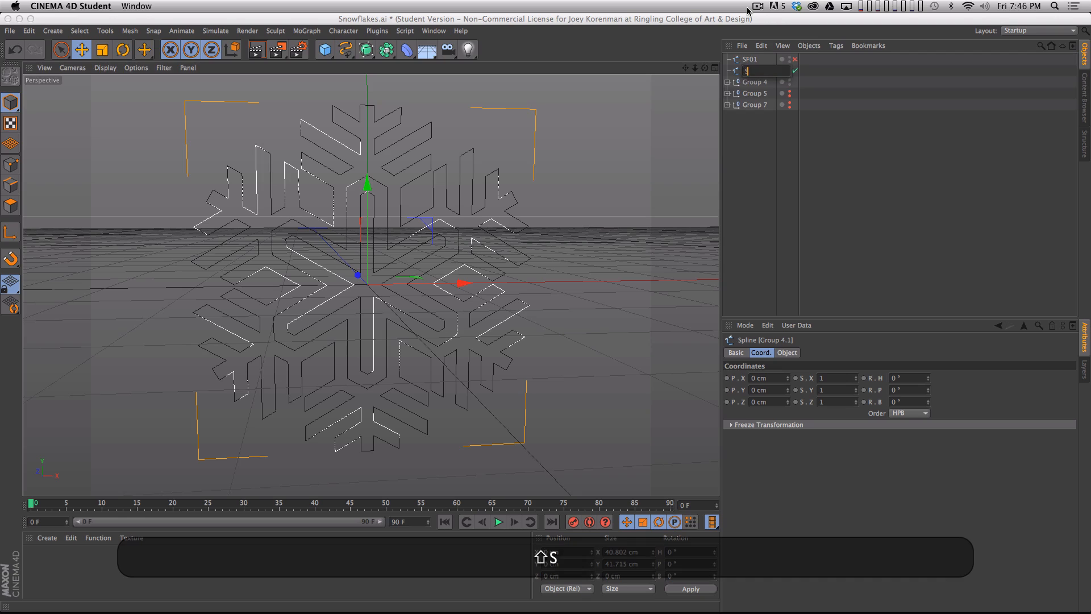
{"action": "type", "text": "F02"}
{"action": "key", "text": "Return"}
{"action": "left_click", "coordinate": [853, 153]}
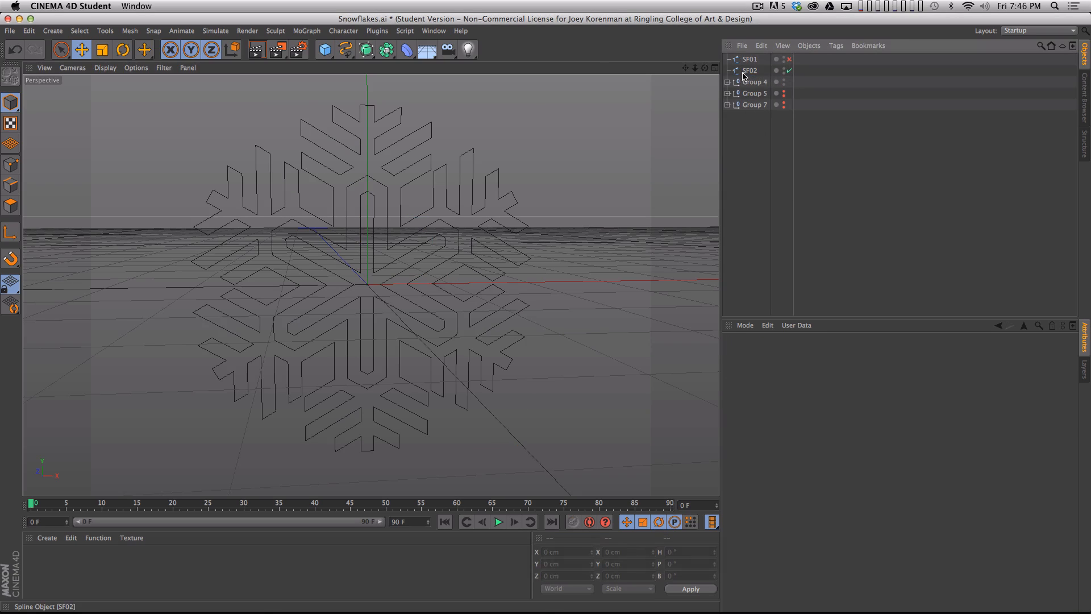
- Select the SF02 spline and examine its outline from several angles and distances
{"action": "left_click", "coordinate": [750, 70]}
{"action": "key", "text": "3"}
{"action": "left_click_drag", "start_coordinate": [554, 182], "coordinate": [535, 165]}
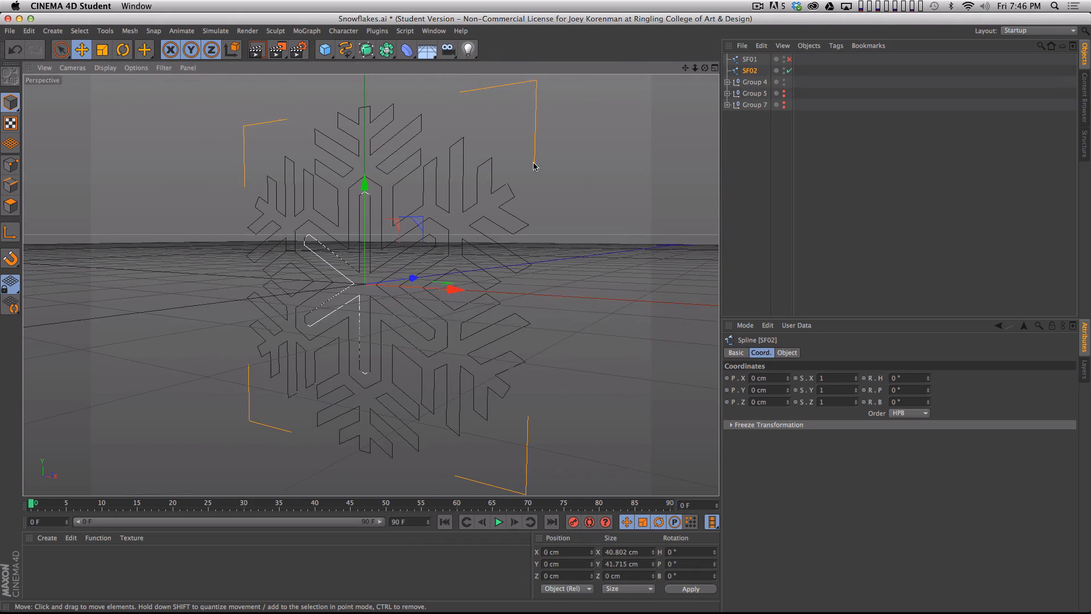
{"action": "key", "text": "alt+2"}
{"action": "key", "text": "2"}
{"action": "left_click_drag", "start_coordinate": [479, 273], "coordinate": [477, 278]}
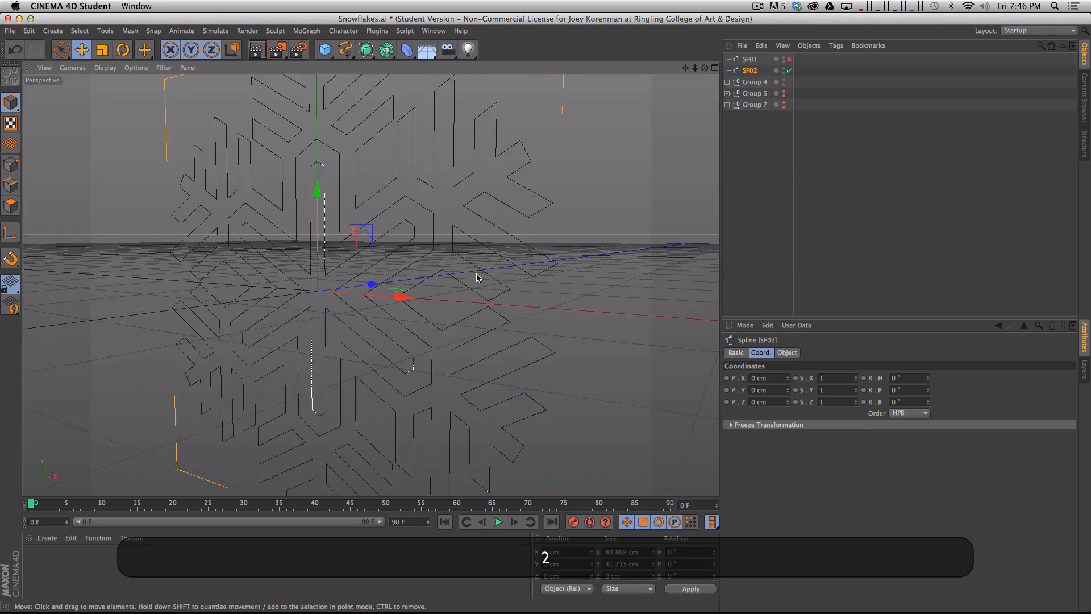
{"action": "key", "text": "3"}
{"action": "left_click_drag", "start_coordinate": [412, 301], "coordinate": [421, 262]}
{"action": "key", "text": "3"}
{"action": "left_click_drag", "start_coordinate": [392, 285], "coordinate": [465, 272]}
- Delete the leftover Group 4 null together with its original paths
{"action": "left_click", "coordinate": [796, 115]}
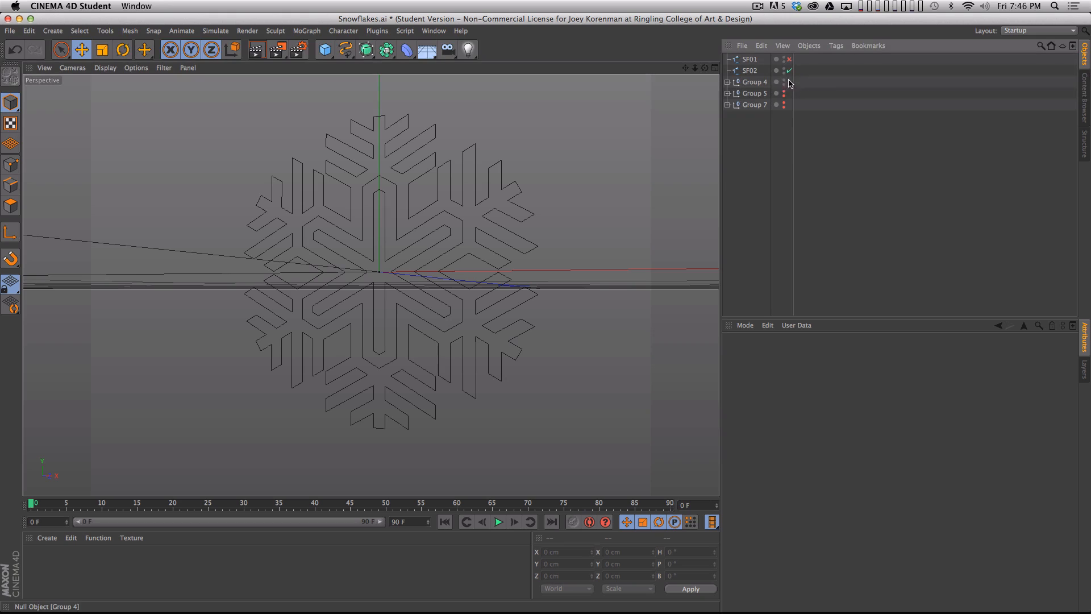
{"action": "left_click", "coordinate": [758, 84]}
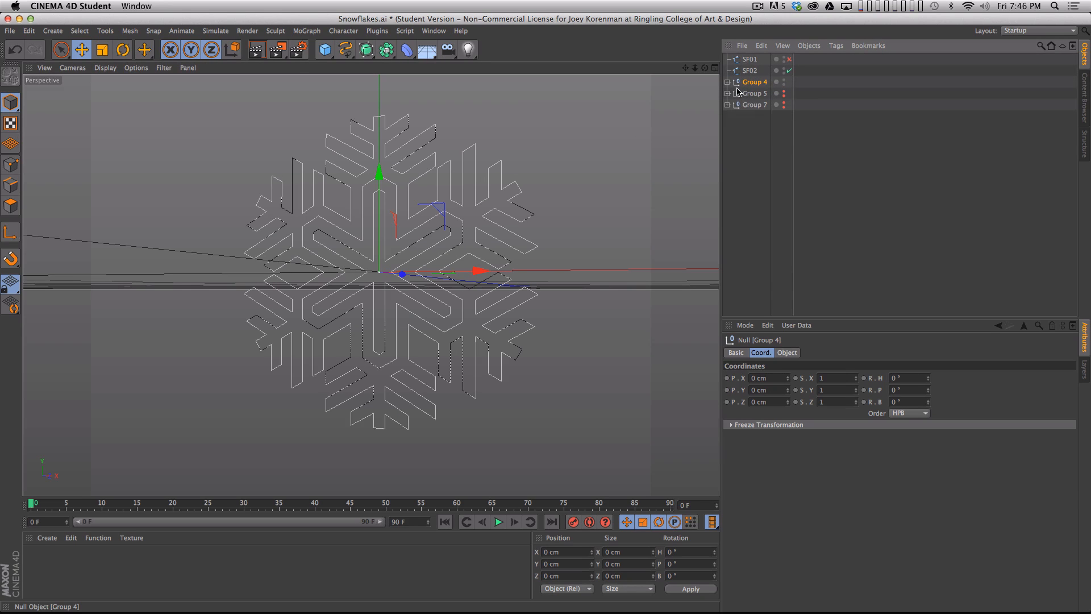
{"action": "key", "text": "BackSpace"}
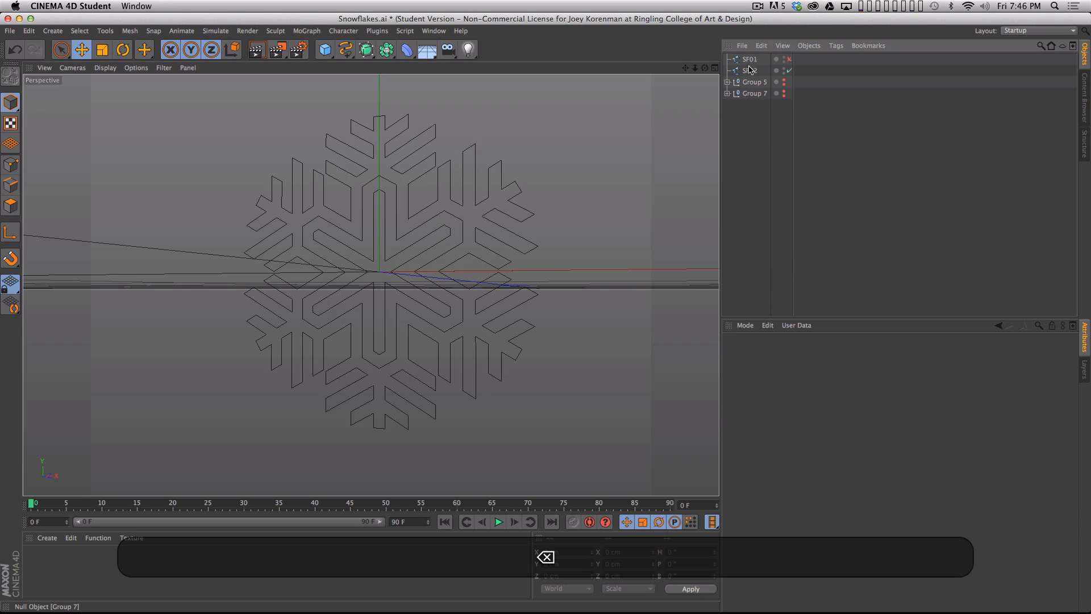
- Disable SF02, show Group 5 and merge it with its child paths using Connect Objects + Delete
{"action": "left_click", "coordinate": [788, 71]}
{"action": "left_click", "coordinate": [779, 85], "text": "alt"}
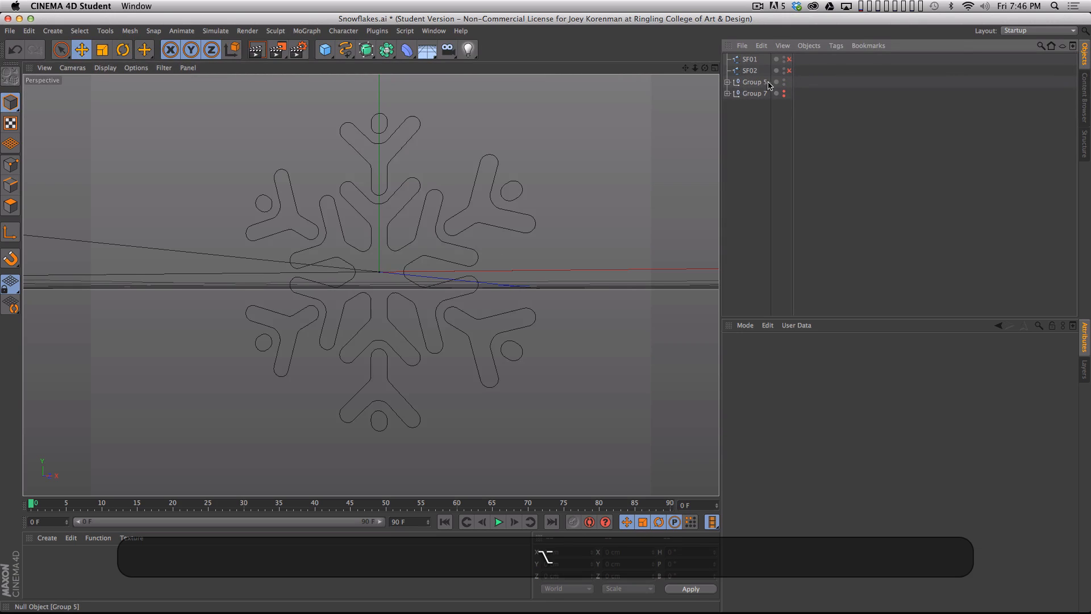
{"action": "left_click", "coordinate": [761, 82]}
{"action": "right_click", "coordinate": [758, 85]}
{"action": "left_click", "coordinate": [794, 271]}
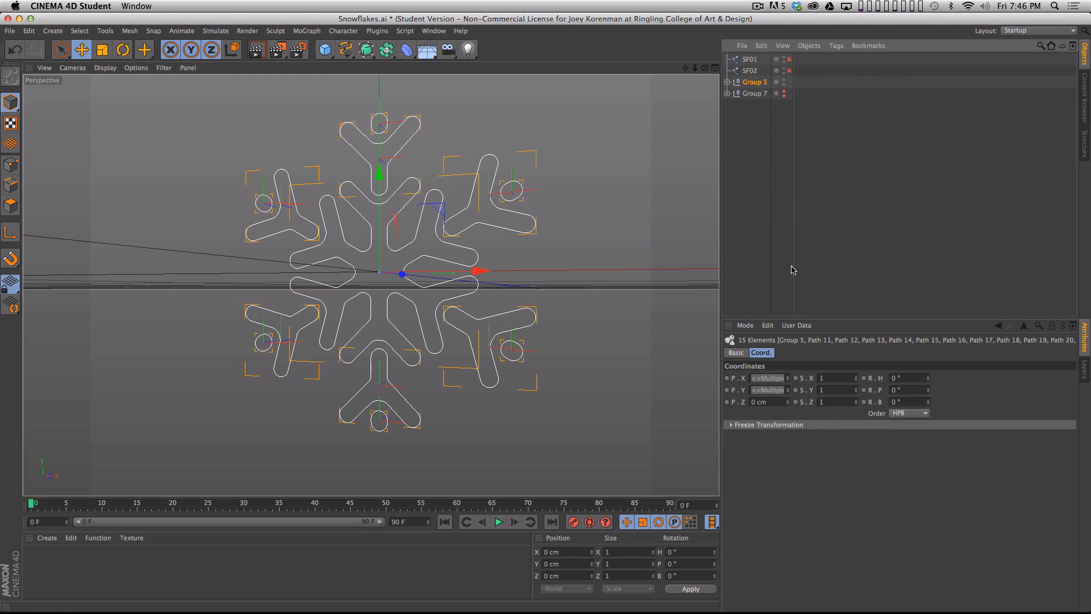
{"action": "left_click", "coordinate": [809, 45]}
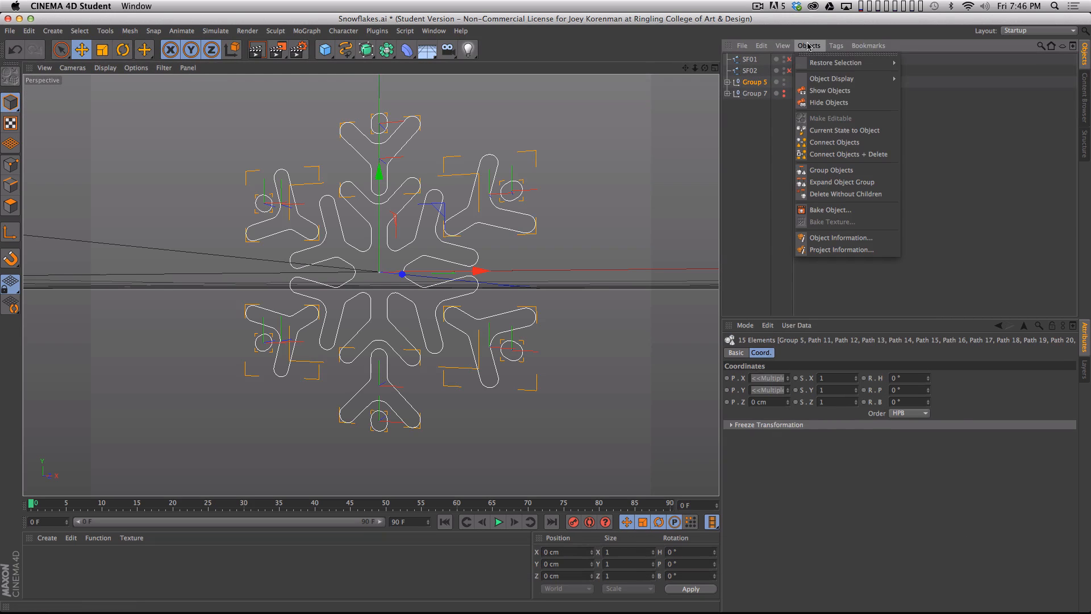
{"action": "left_click", "coordinate": [833, 155]}
- Rename the merged Group 5 spline as SF03
{"action": "double_click", "coordinate": [751, 83]}
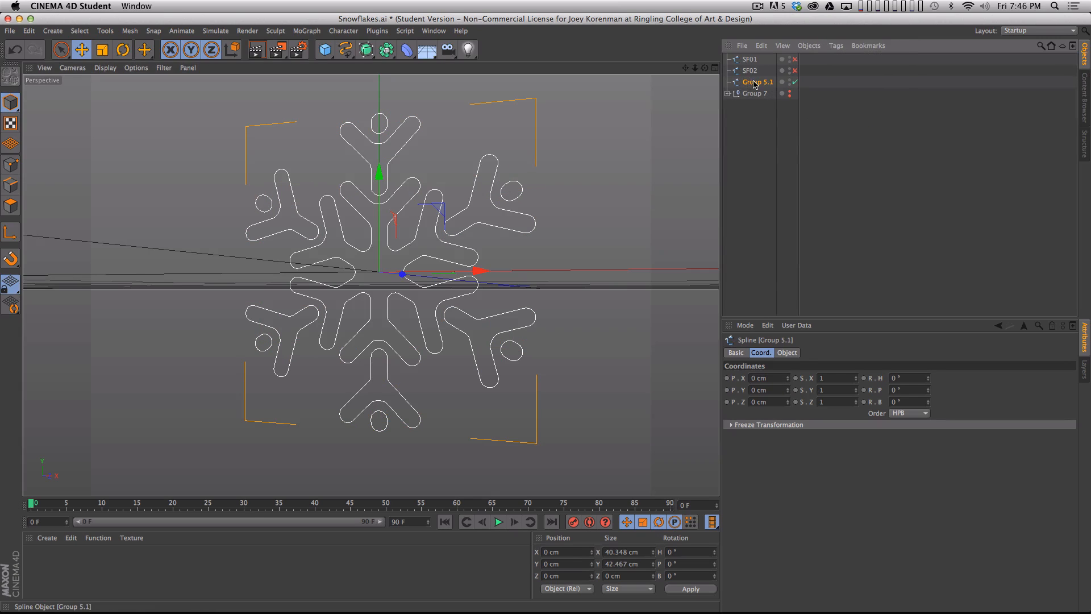
{"action": "type", "text": "SF03"}
{"action": "key", "text": "Return"}
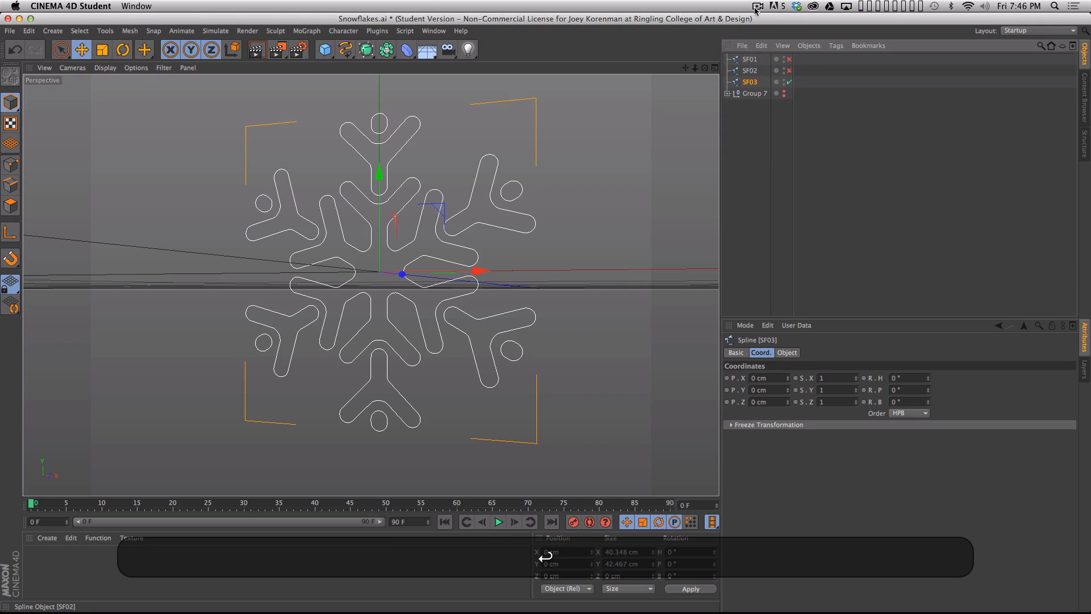
- Disable SF03, show Group 7 and merge it with all its children using Connect Objects + Delete
{"action": "left_click", "coordinate": [789, 82]}
{"action": "left_click", "coordinate": [784, 94], "text": "alt"}
{"action": "left_click", "coordinate": [755, 93]}
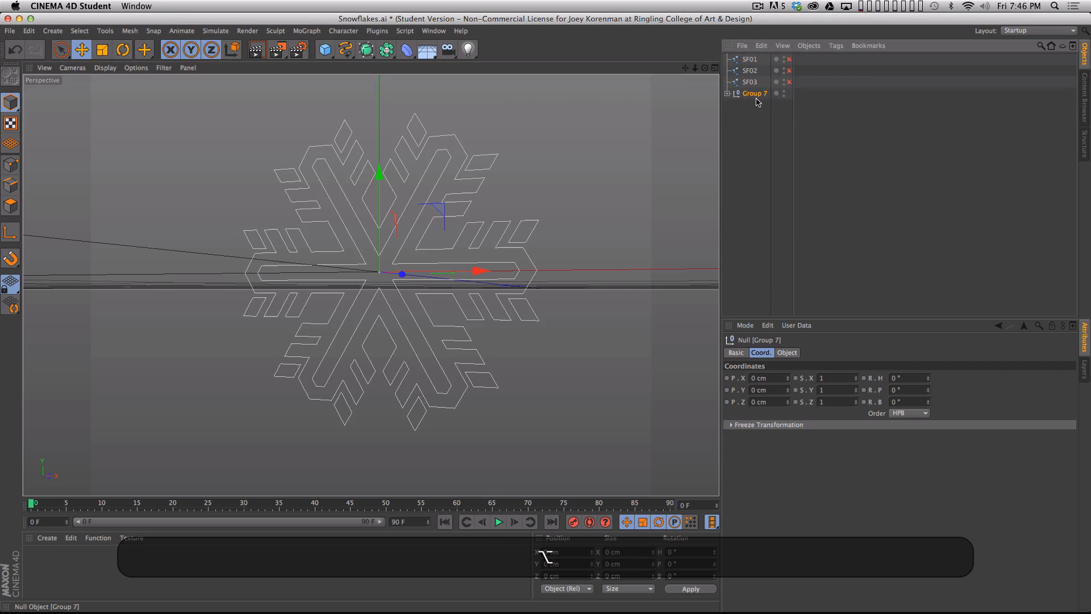
{"action": "right_click", "coordinate": [754, 92]}
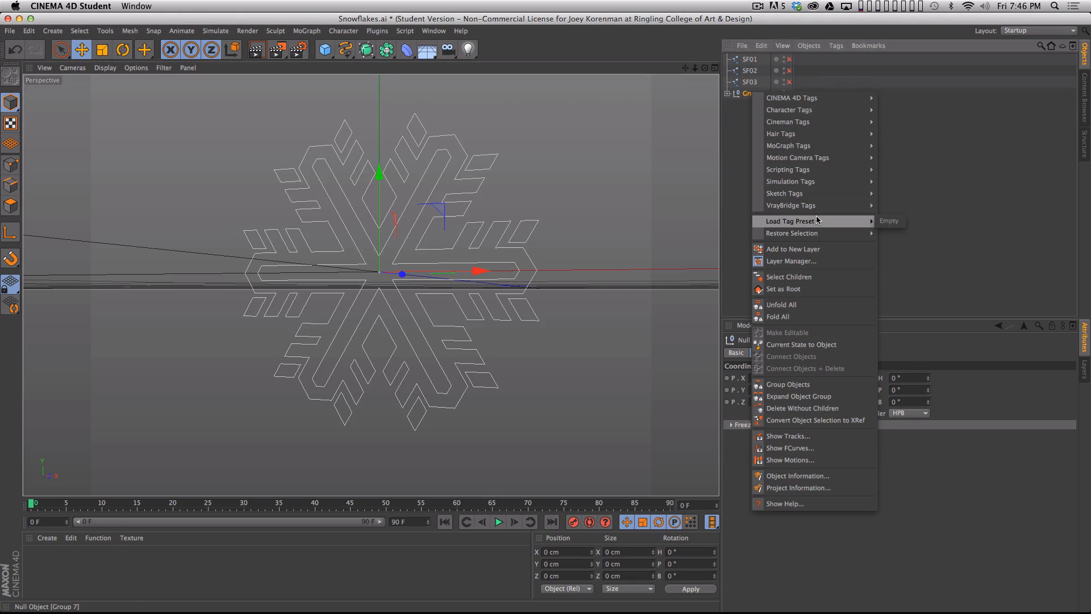
{"action": "left_click", "coordinate": [812, 276]}
{"action": "left_click", "coordinate": [808, 46]}
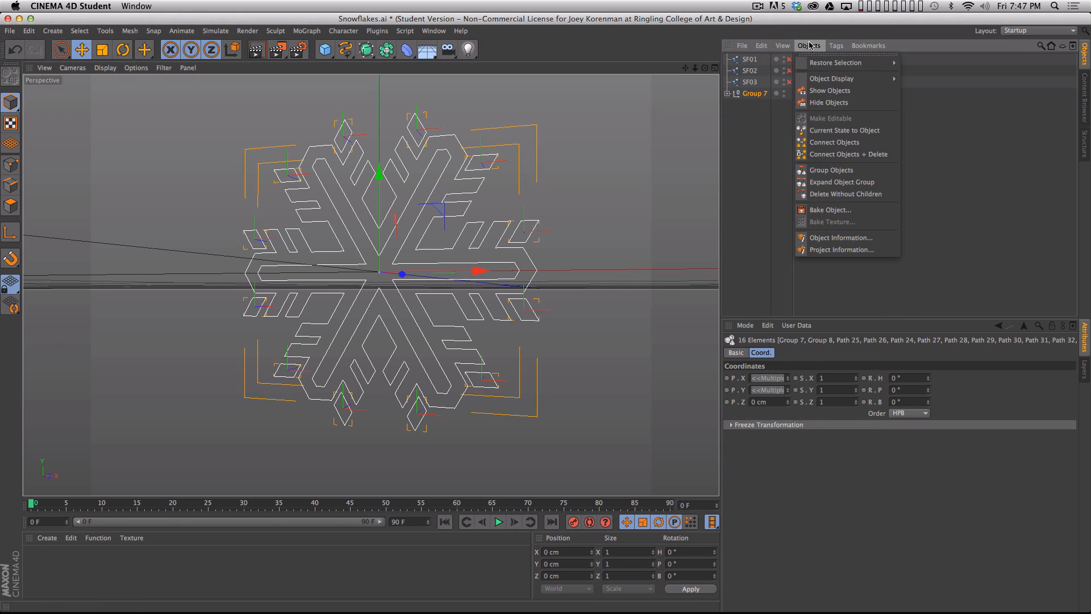
{"action": "left_click", "coordinate": [831, 155]}
- Rename the merged Group 7 spline as SF04 and clear the selection
{"action": "double_click", "coordinate": [755, 93]}
{"action": "type", "text": "SF"}
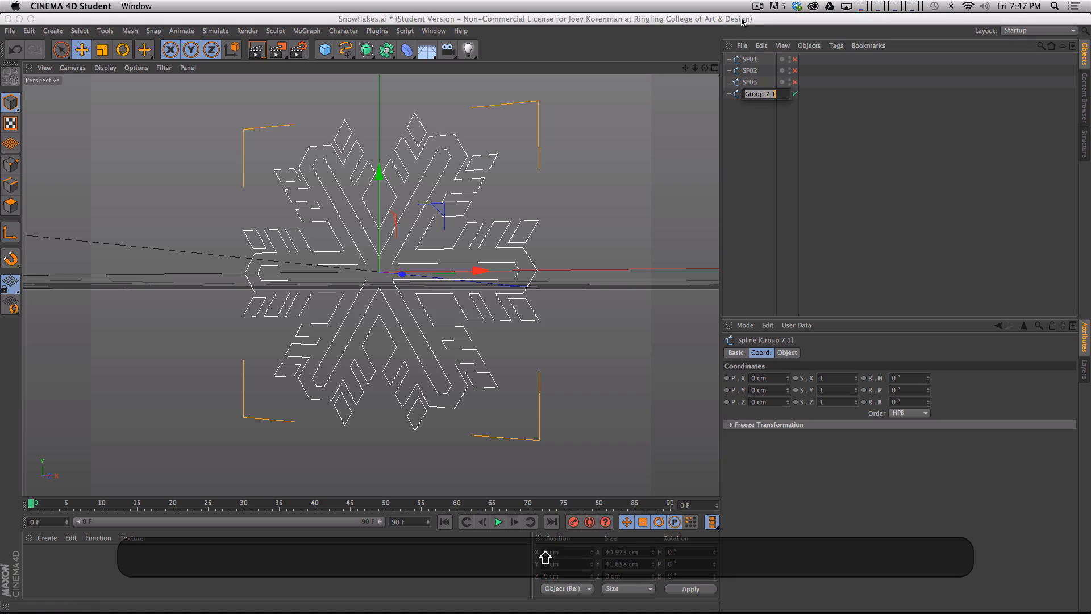
{"action": "type", "text": "04"}
{"action": "key", "text": "Return"}
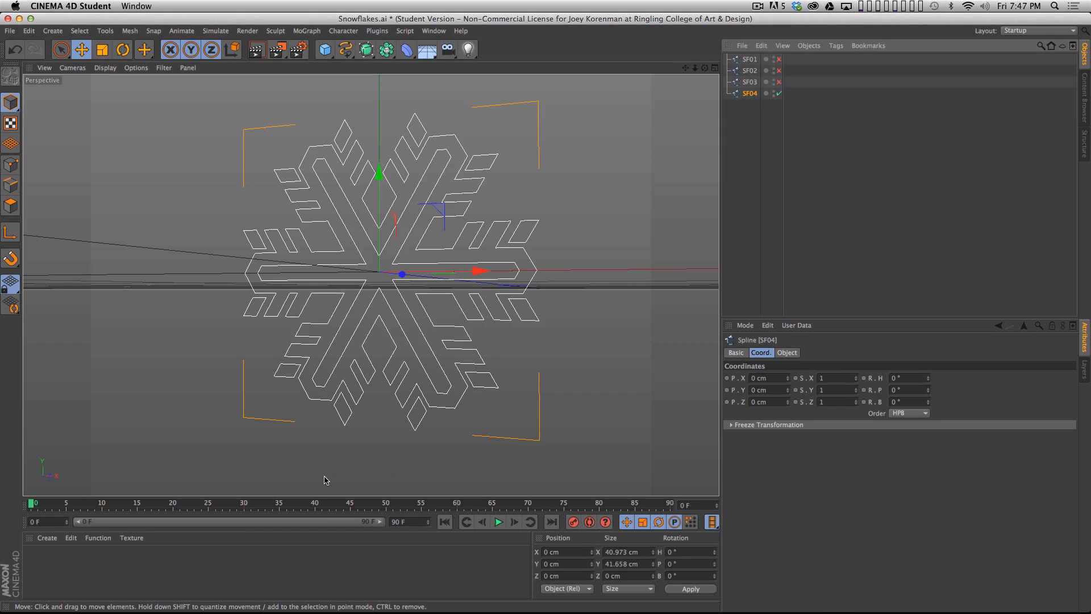
{"action": "left_click", "coordinate": [770, 207]}
- Disable the SF04 spline and enable SF01 so that only the first snowflake is shown
{"action": "key", "text": "3"}
{"action": "left_click_drag", "start_coordinate": [436, 278], "coordinate": [459, 312]}
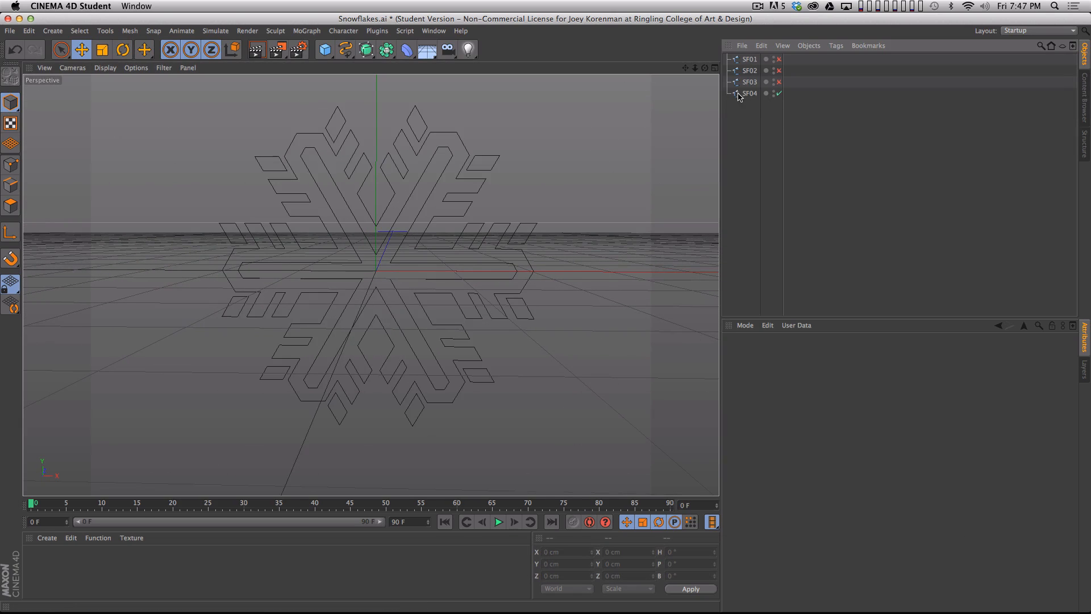
{"action": "mouse_move", "coordinate": [778, 84]}
{"action": "left_mouse_down"}
{"action": "mouse_move", "coordinate": [778, 59]}
{"action": "mouse_move", "coordinate": [778, 95]}
{"action": "left_mouse_up"}
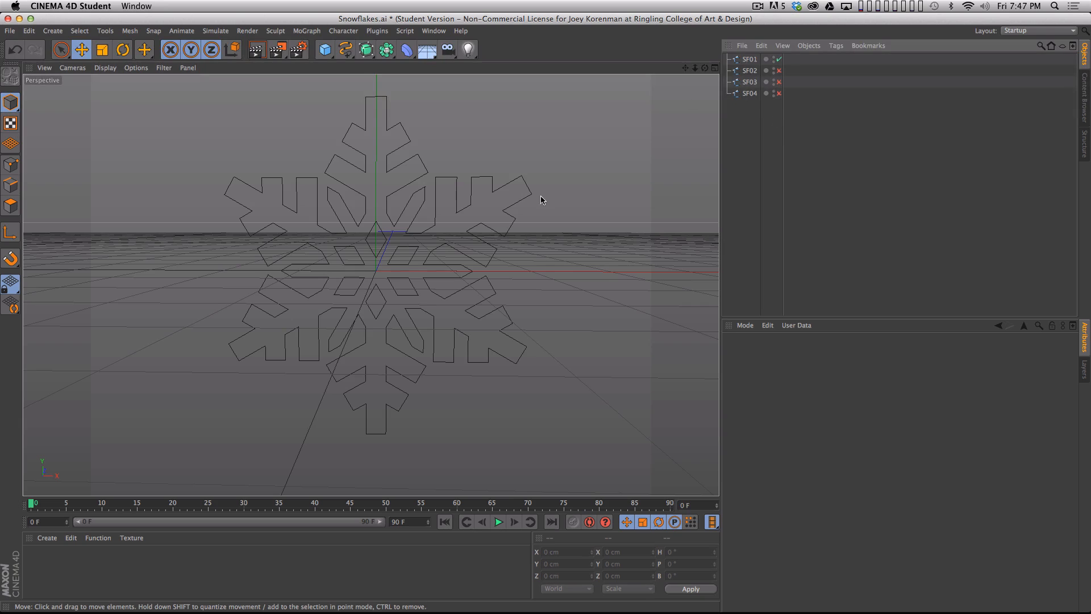
- Add an Extrude NURBS object and make the SF01 spline its child to extrude the snowflake
{"action": "left_click", "coordinate": [366, 49]}
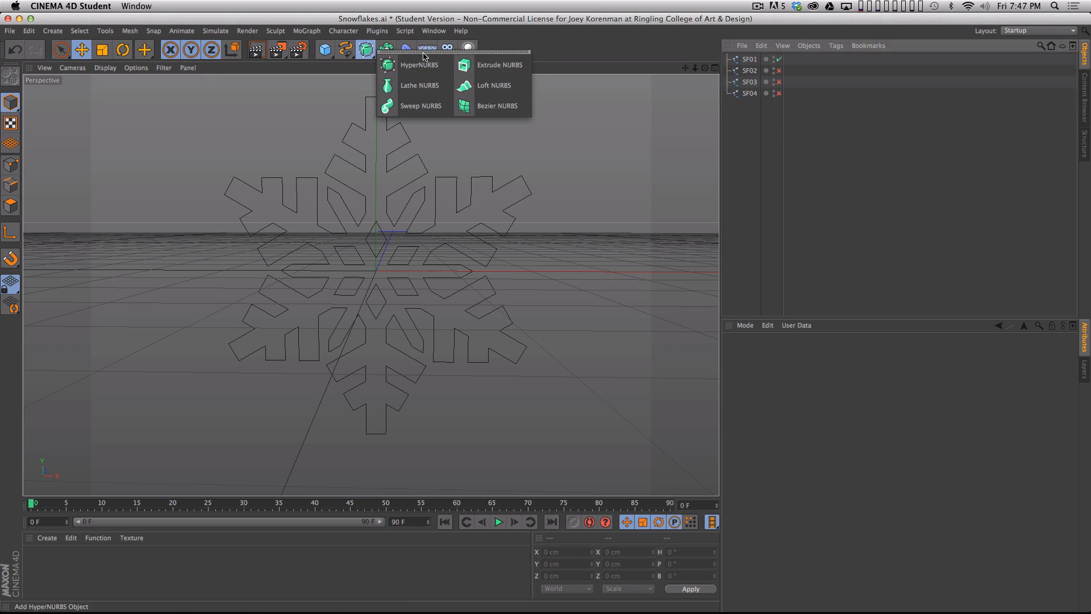
{"action": "left_click", "coordinate": [492, 63]}
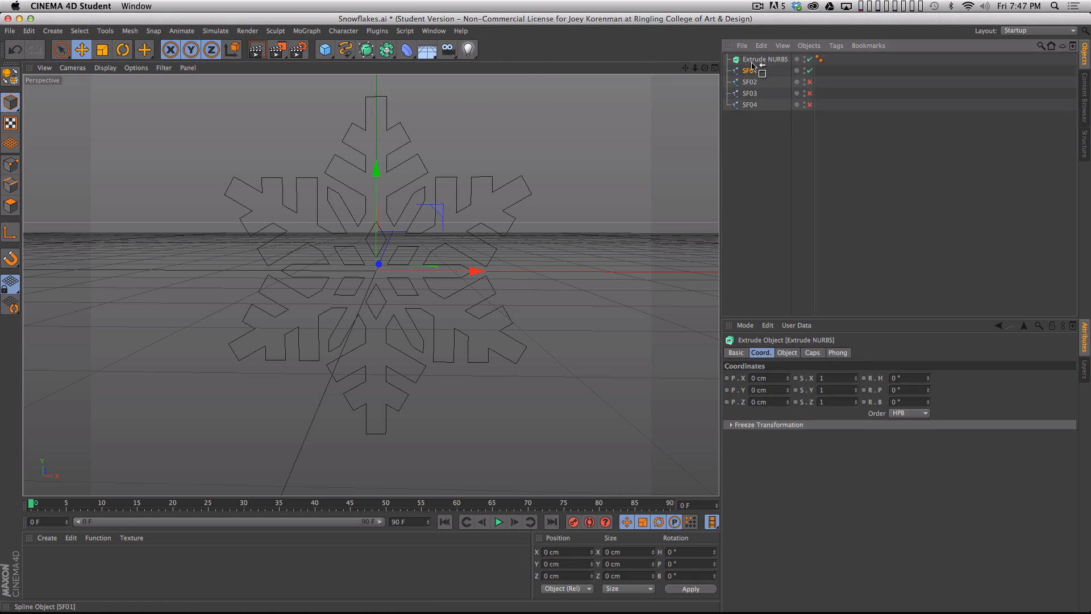
{"action": "left_click_drag", "start_coordinate": [753, 63], "coordinate": [754, 60]}
{"action": "left_click_drag", "start_coordinate": [557, 216], "coordinate": [433, 258], "text": "alt"}
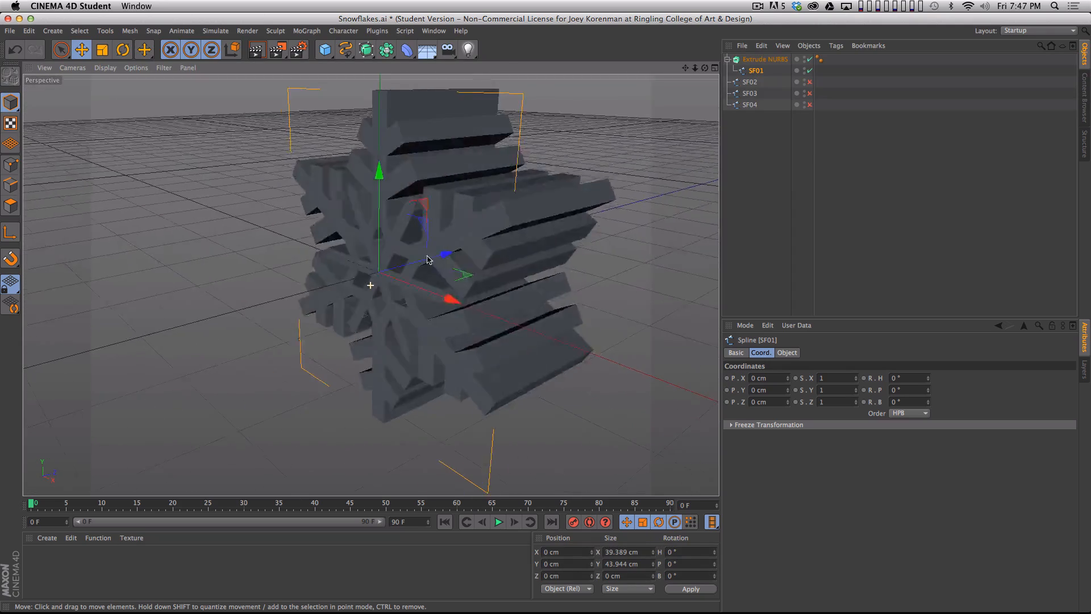
- Set the Extrude NURBS object's depth along Z to 1.5 cm to thin the extruded snowflake
{"action": "left_click", "coordinate": [766, 59]}
{"action": "left_click", "coordinate": [786, 353]}
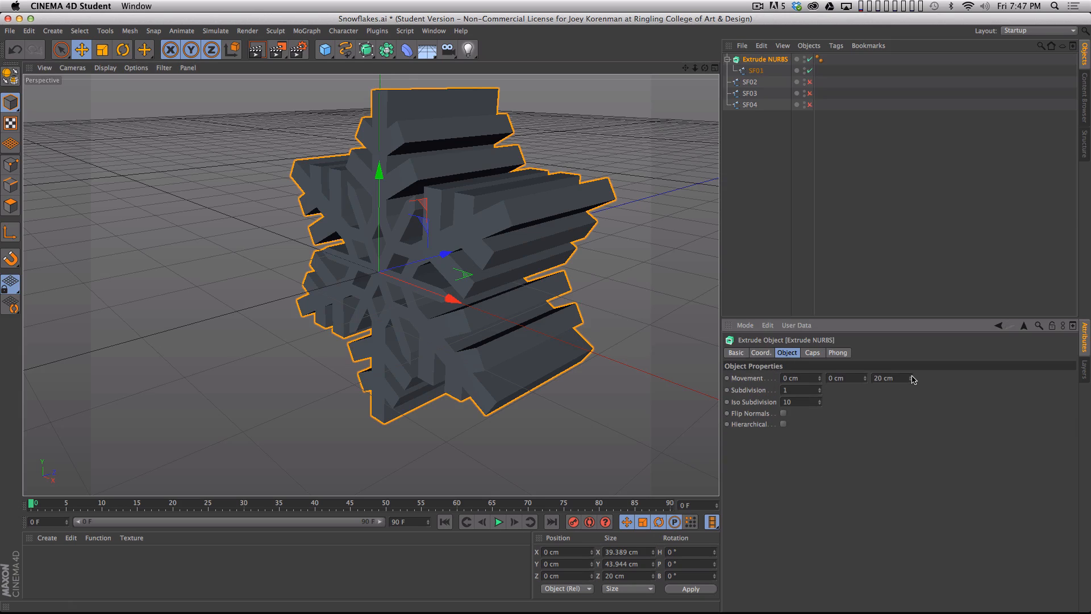
{"action": "mouse_move", "coordinate": [913, 379]}
{"action": "left_mouse_down"}
{"action": "mouse_move", "coordinate": [905, 453]}
{"action": "mouse_move", "coordinate": [911, 364]}
{"action": "mouse_move", "coordinate": [901, 404]}
{"action": "mouse_move", "coordinate": [913, 395]}
{"action": "left_mouse_up"}
{"action": "key", "text": "3"}
{"action": "left_click_drag", "start_coordinate": [540, 304], "coordinate": [538, 348]}
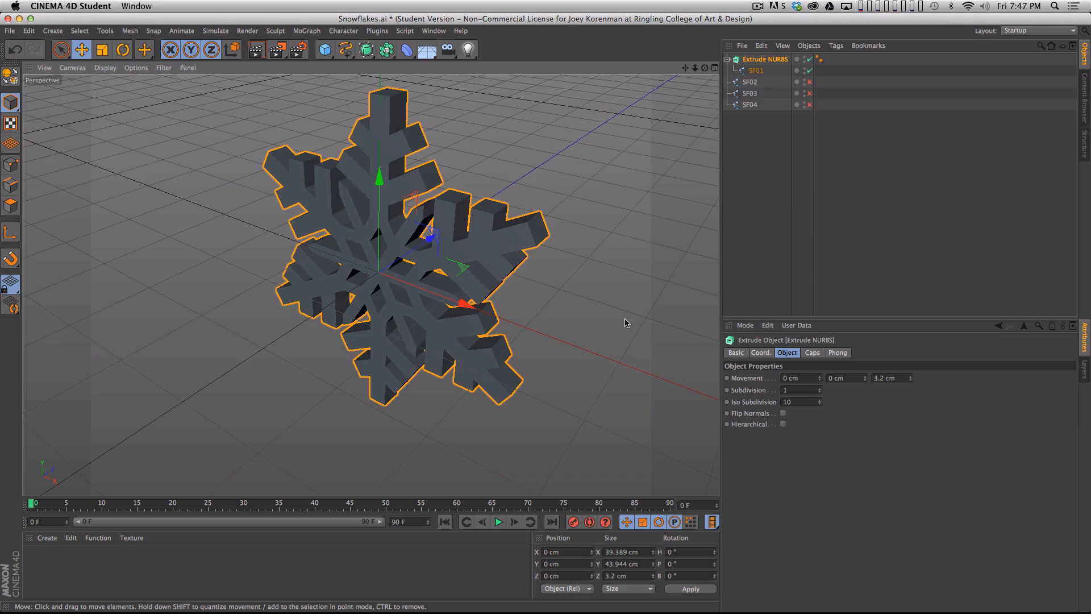
{"action": "left_click_drag", "start_coordinate": [625, 309], "coordinate": [624, 263]}
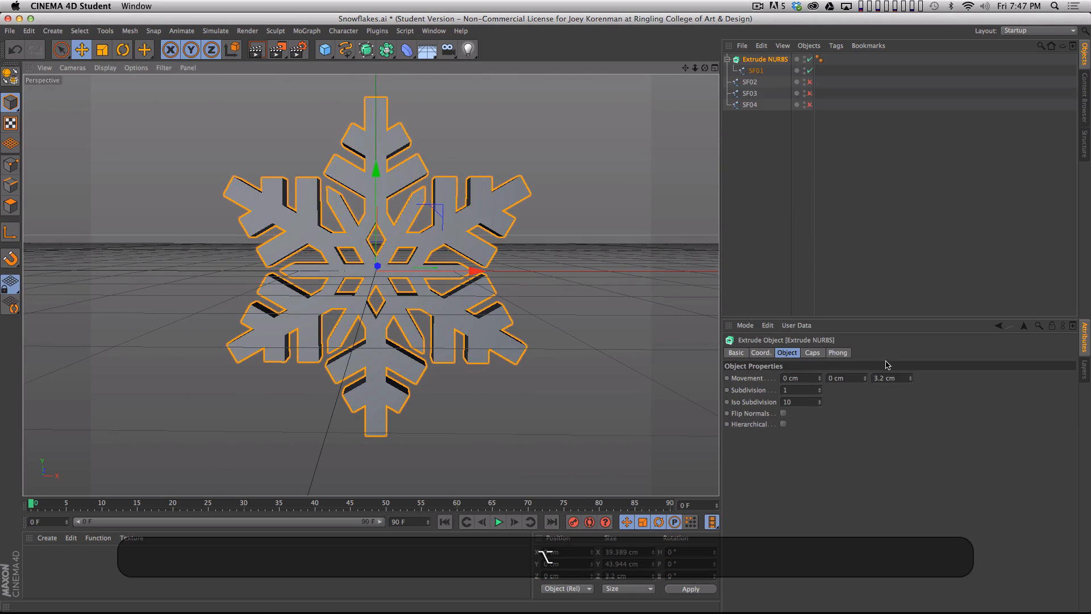
{"action": "left_click", "coordinate": [876, 377]}
{"action": "type", "text": "1.5"}
{"action": "key", "text": "Return"}
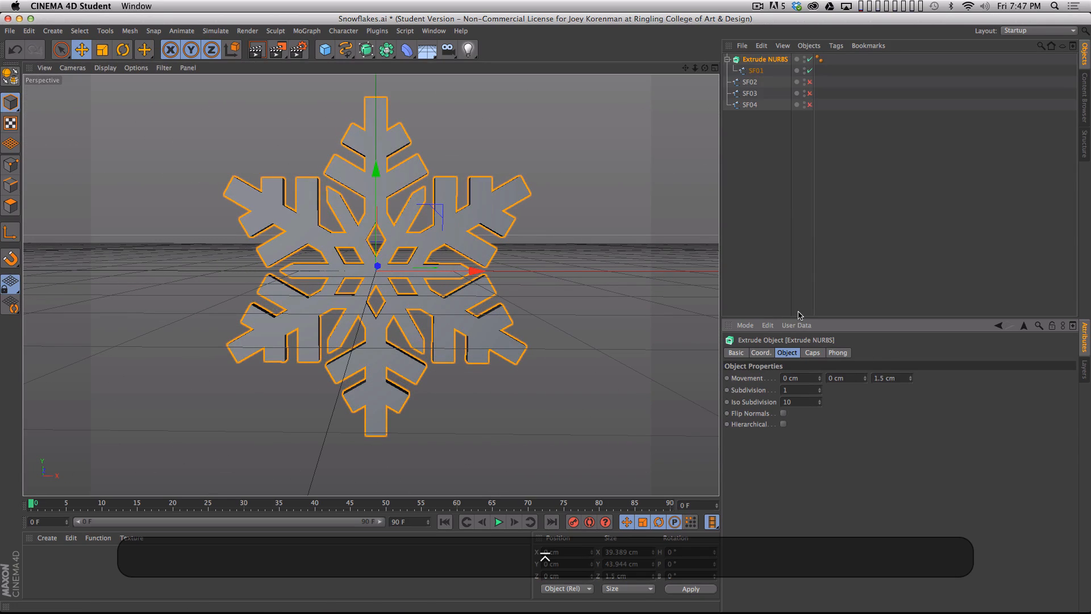
{"action": "left_click_drag", "start_coordinate": [530, 246], "coordinate": [564, 239]}
- Rename the Extrude NURBS object as SF01 and collapse its hierarchy
{"action": "left_click", "coordinate": [775, 129]}
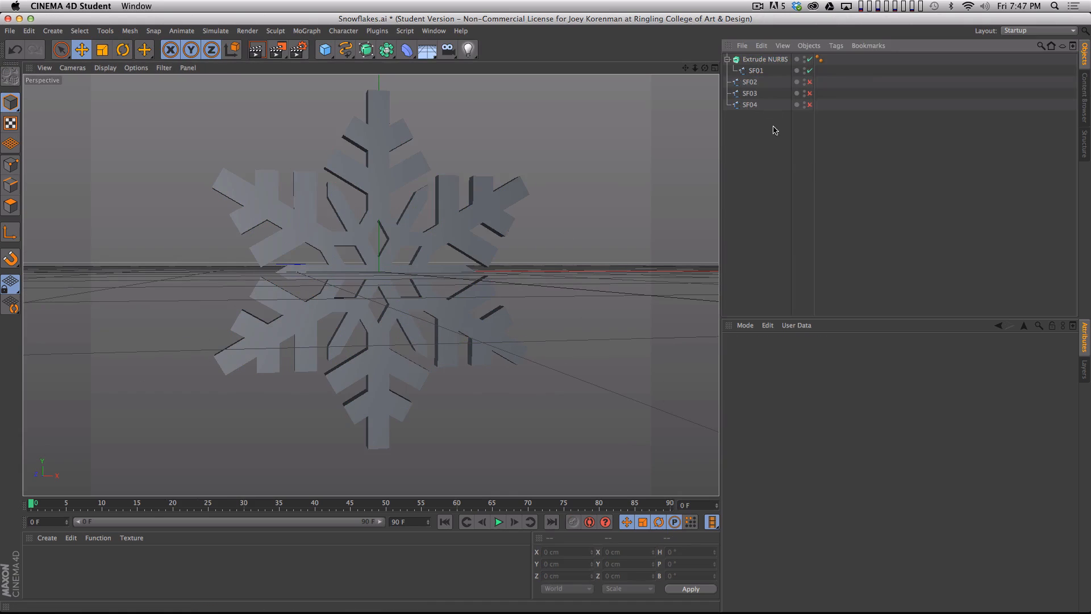
{"action": "double_click", "coordinate": [773, 59]}
{"action": "type", "text": "SF"}
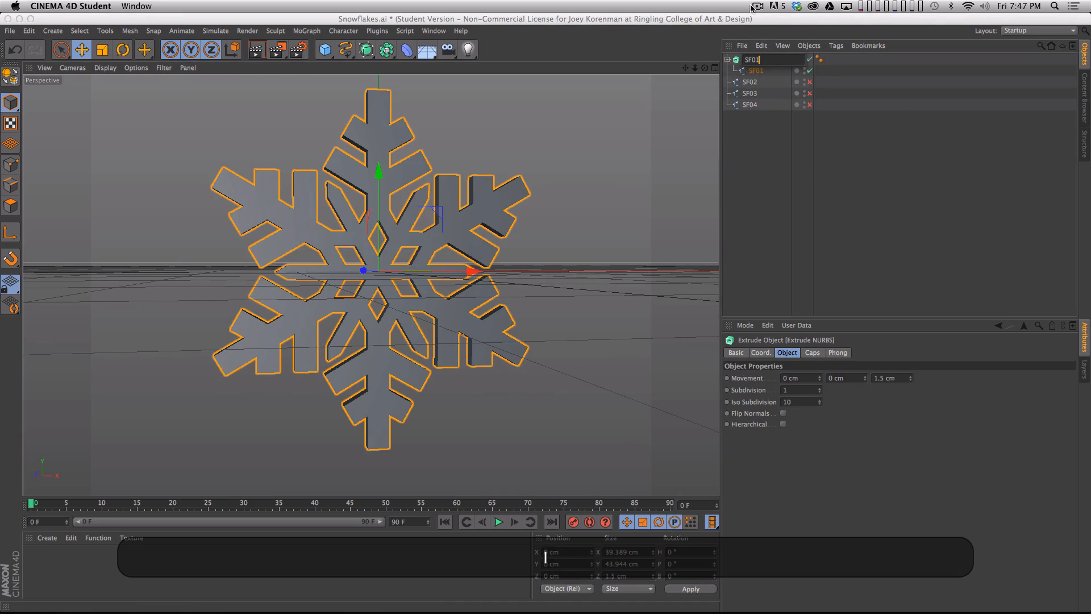
{"action": "type", "text": "01"}
{"action": "key", "text": "Return"}
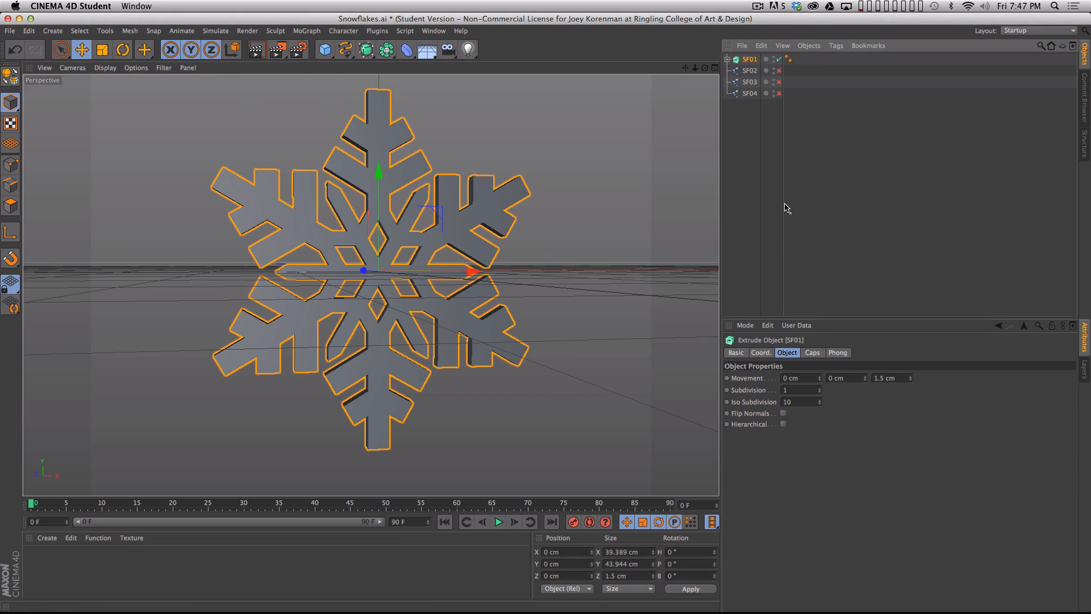
{"action": "left_click", "coordinate": [786, 208]}
- Duplicate the SF01 extrude object three times and rename the copies SF02, SF03 and SF04
{"action": "left_click_drag", "start_coordinate": [749, 60], "coordinate": [752, 87], "text": "super"}
{"action": "double_click", "coordinate": [751, 73]}
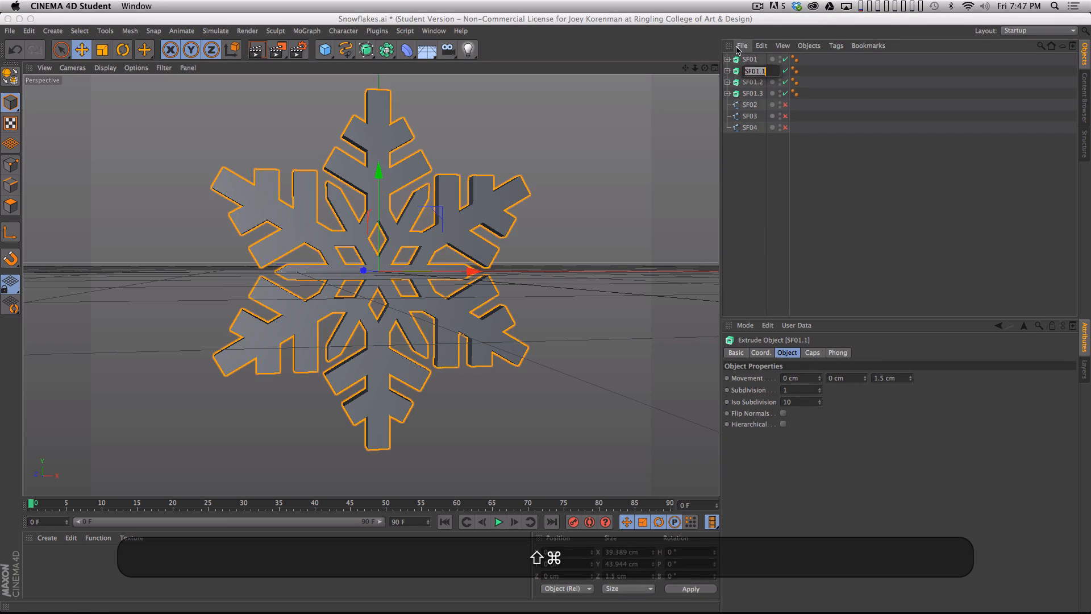
{"action": "type", "text": "SF02"}
{"action": "key", "text": "Tab"}
{"action": "type", "text": "SF"}
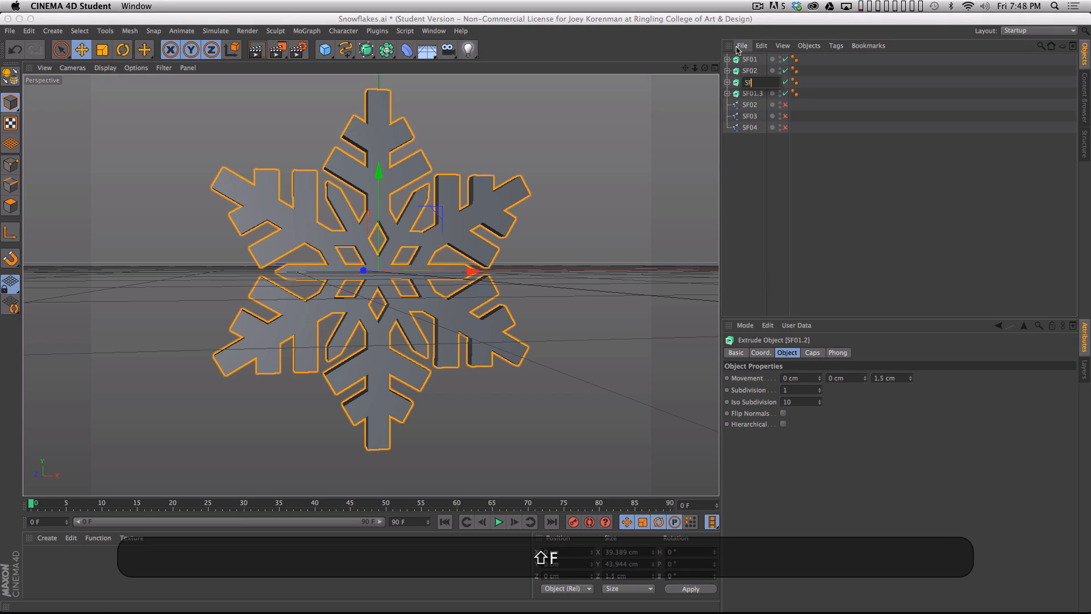
{"action": "type", "text": "03"}
{"action": "key", "text": "Tab"}
{"action": "type", "text": "SF04"}
{"action": "key", "text": "Return"}
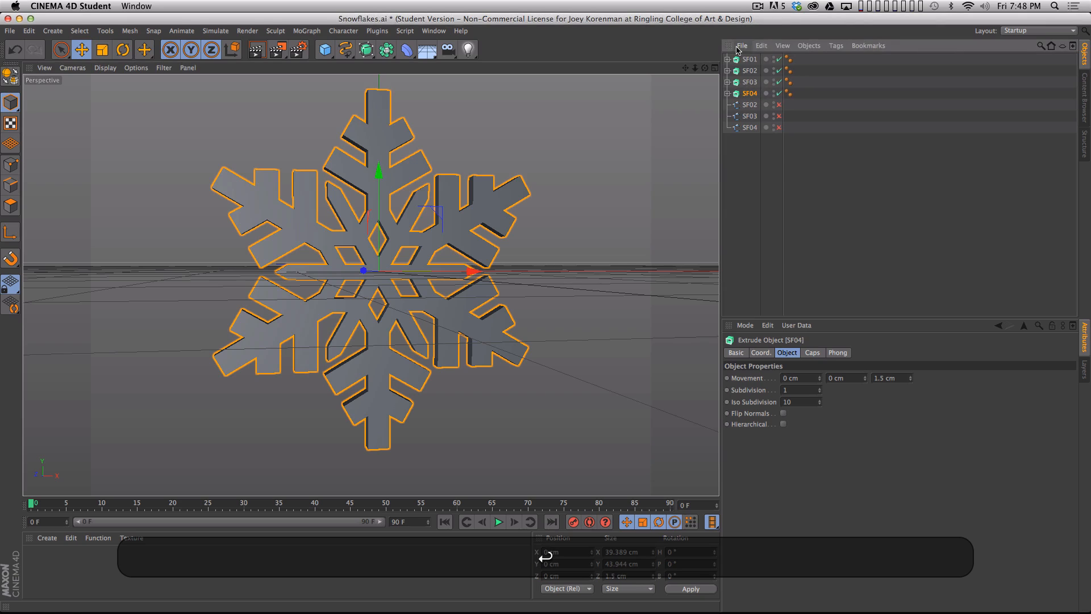
- Delete the SF01 child splines from the SF02, SF03 and SF04 extrude objects
{"action": "left_click_drag", "start_coordinate": [782, 165], "coordinate": [838, 165]}
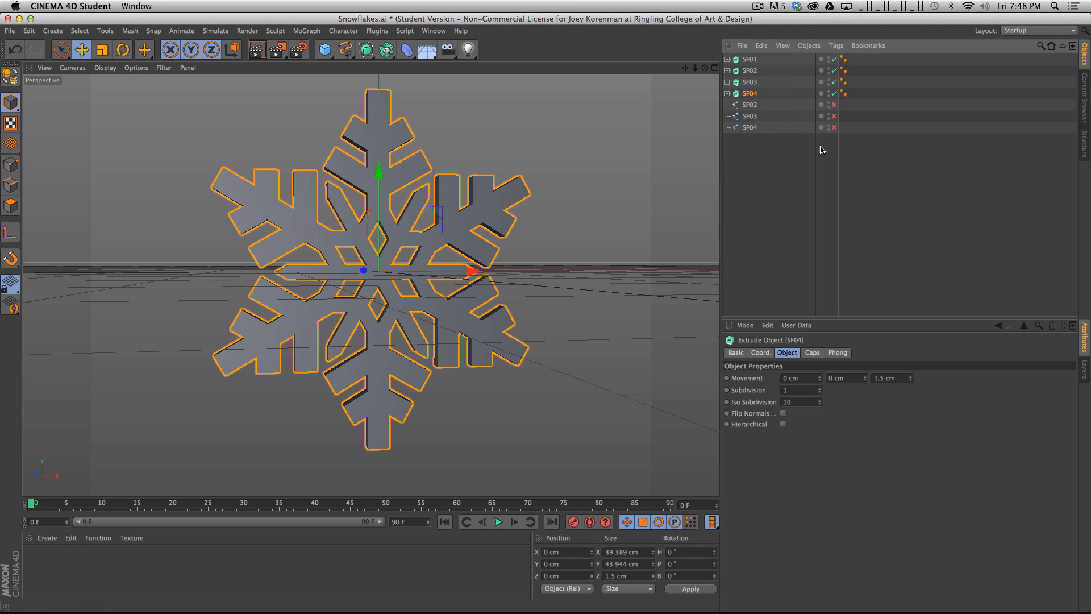
{"action": "left_click", "coordinate": [727, 93]}
{"action": "left_click", "coordinate": [728, 82]}
{"action": "left_click", "coordinate": [727, 70]}
{"action": "left_click", "coordinate": [753, 82]}
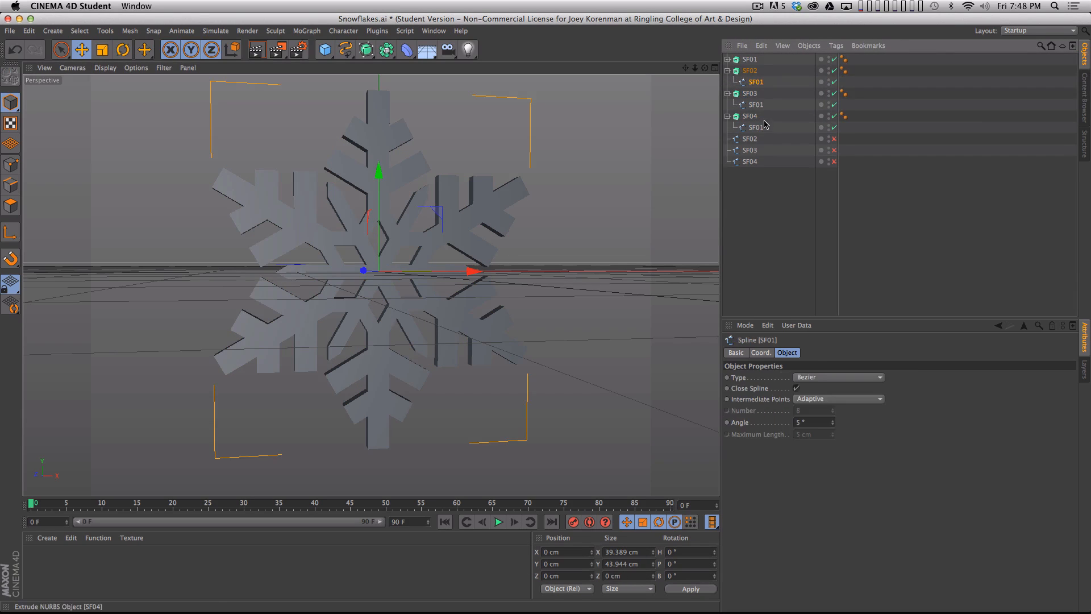
{"action": "key", "text": "BackSpace"}
{"action": "left_click", "coordinate": [755, 94]}
{"action": "key", "text": "BackSpace"}
{"action": "left_click", "coordinate": [753, 104]}
{"action": "key", "text": "BackSpace"}
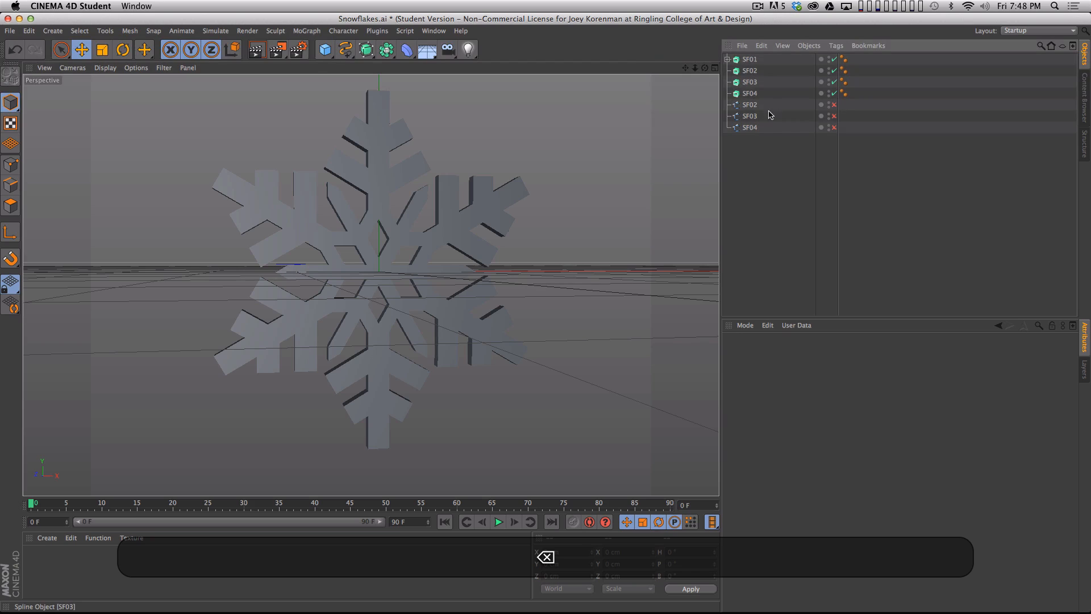
- Enable the SF02, SF03 and SF04 splines and make each a child of the extrude object with the same name
{"action": "left_click_drag", "start_coordinate": [834, 105], "coordinate": [834, 128]}
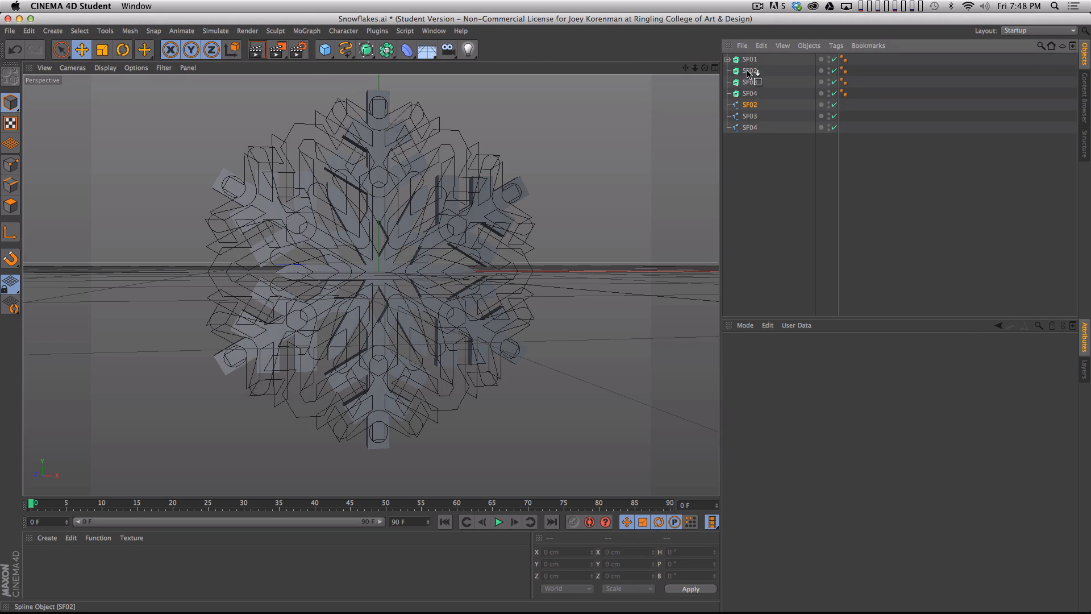
{"action": "left_click_drag", "start_coordinate": [749, 73], "coordinate": [749, 71]}
{"action": "mouse_move", "coordinate": [750, 116]}
{"action": "left_mouse_down"}
{"action": "mouse_move", "coordinate": [750, 94]}
{"action": "mouse_move", "coordinate": [753, 118]}
{"action": "left_mouse_up"}
{"action": "left_click", "coordinate": [762, 130]}
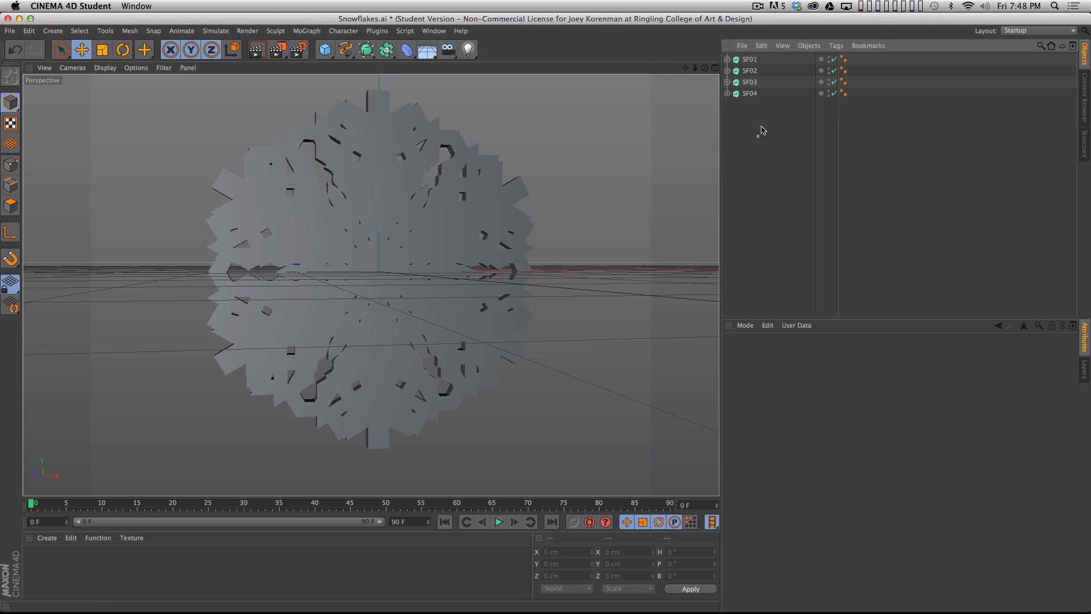
- Examine the extruded snowflakes SF01 to SF04 one at a time by isolating each, and restore the visibility of all four
{"action": "key", "text": "alt"}
{"action": "left_click_drag", "start_coordinate": [828, 60], "coordinate": [828, 98], "text": "alt"}
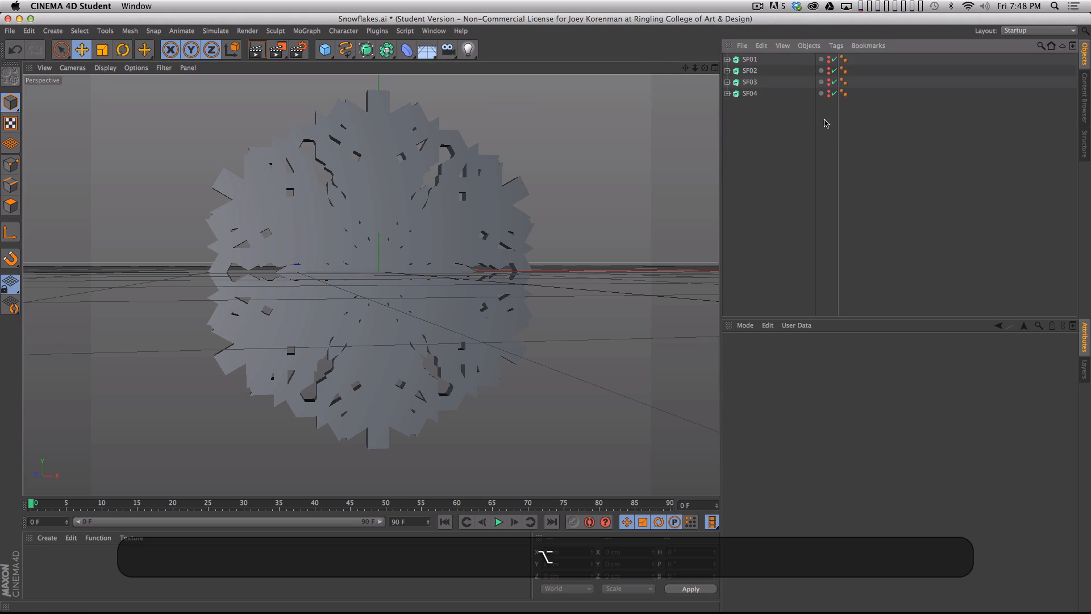
{"action": "left_click", "coordinate": [827, 60], "text": "alt"}
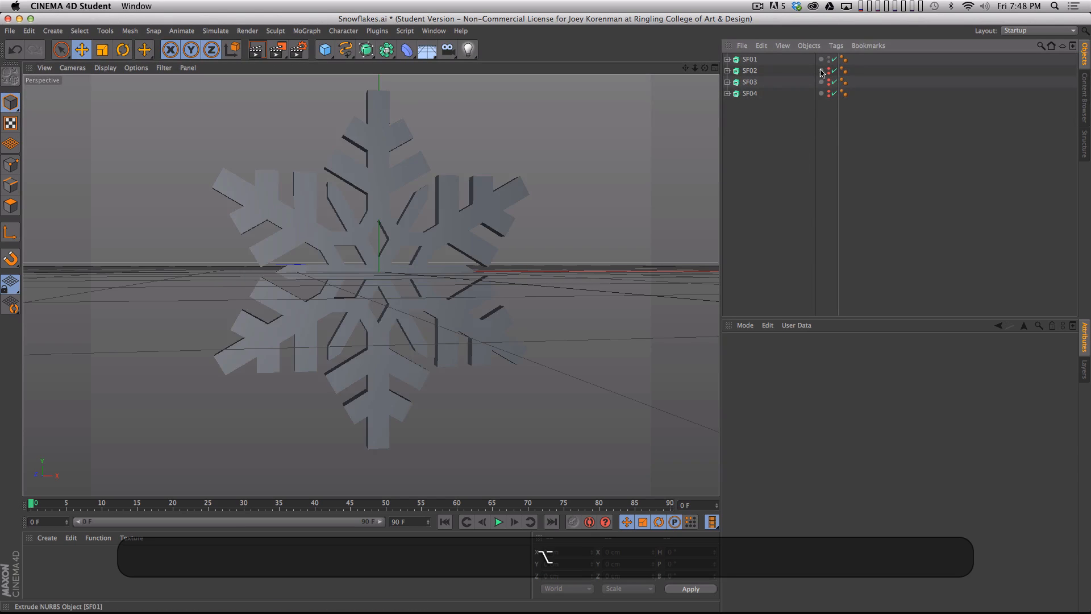
{"action": "key", "text": "3"}
{"action": "left_click_drag", "start_coordinate": [542, 265], "coordinate": [559, 267]}
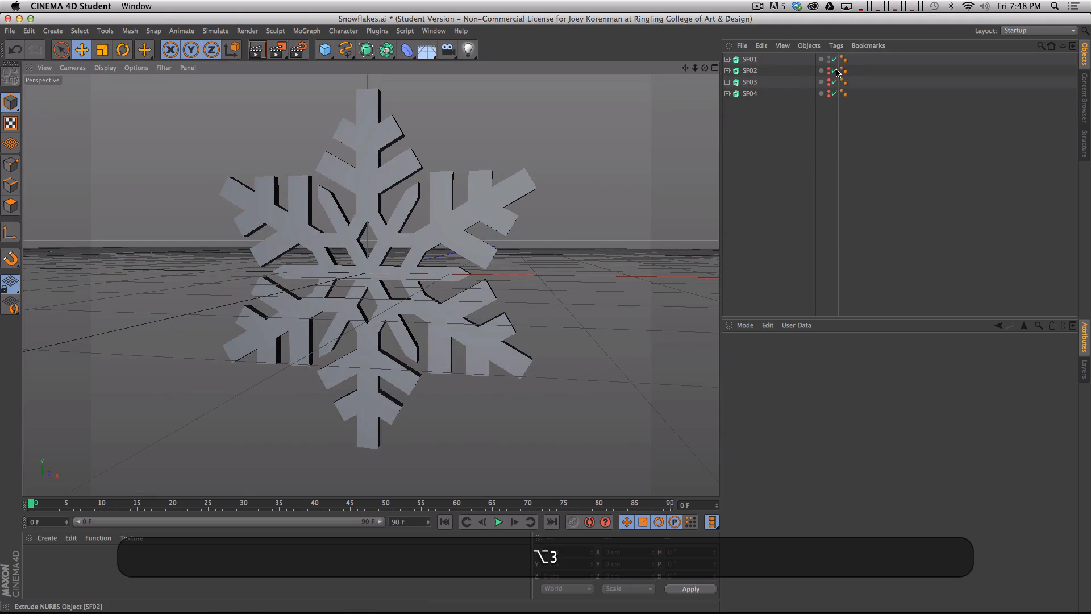
{"action": "left_click", "coordinate": [828, 60], "text": "alt"}
{"action": "left_click", "coordinate": [828, 60], "text": "alt"}
{"action": "left_click", "coordinate": [829, 72], "text": "alt"}
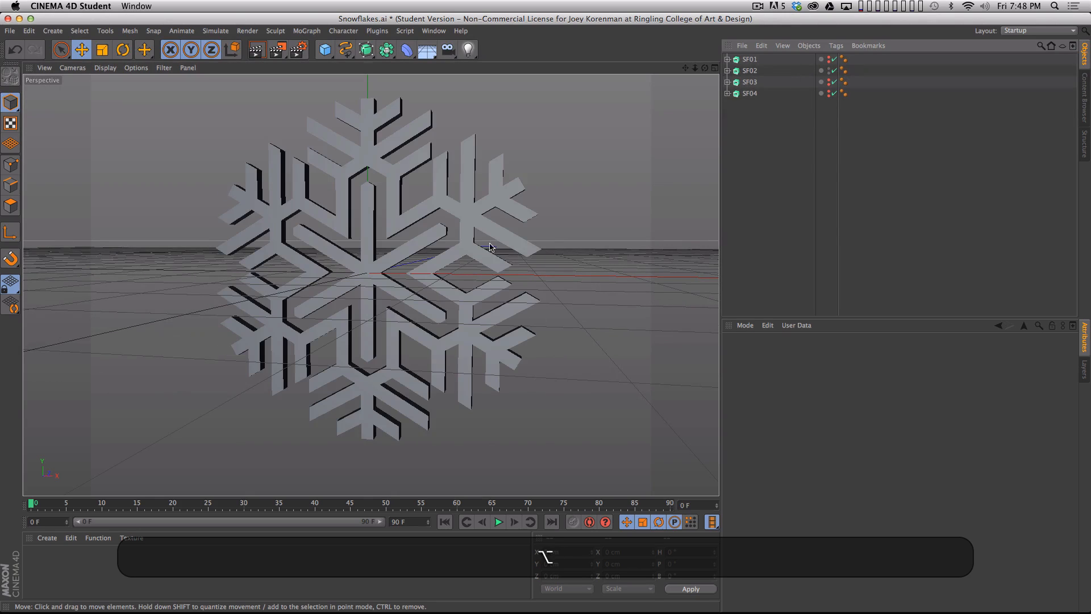
{"action": "left_click", "coordinate": [829, 72], "text": "alt"}
{"action": "left_click", "coordinate": [828, 82], "text": "alt"}
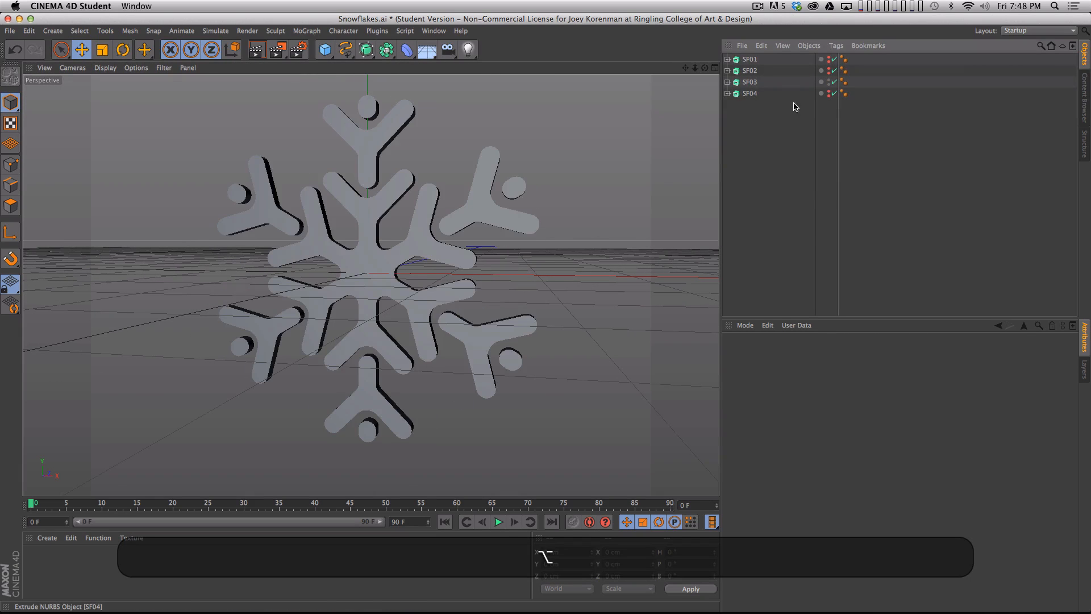
{"action": "left_click", "coordinate": [828, 83], "text": "alt"}
{"action": "left_click", "coordinate": [828, 93], "text": "alt"}
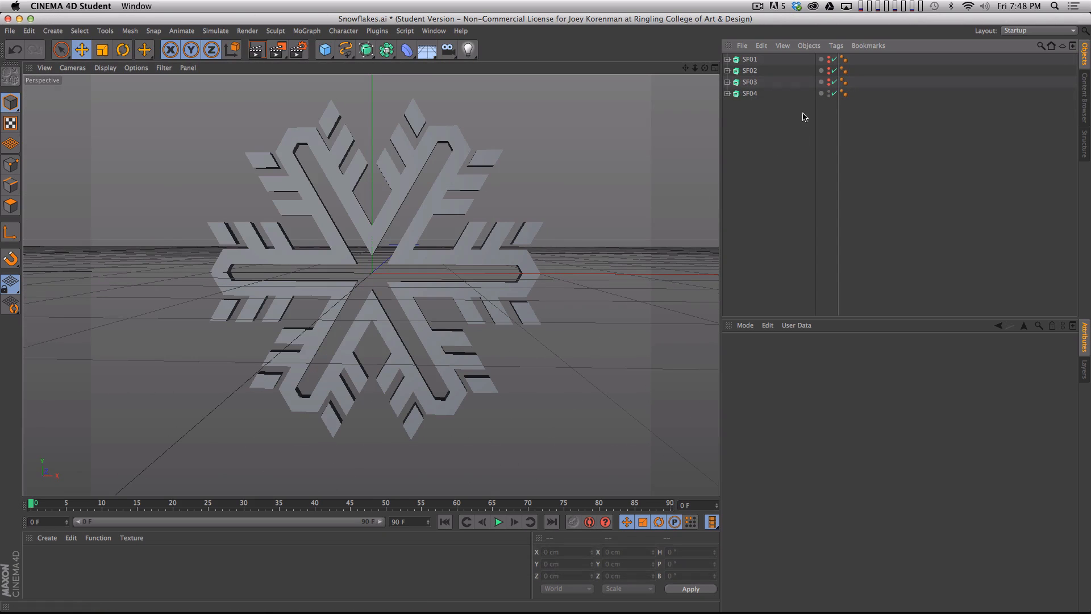
{"action": "left_click", "coordinate": [827, 74], "text": "alt"}
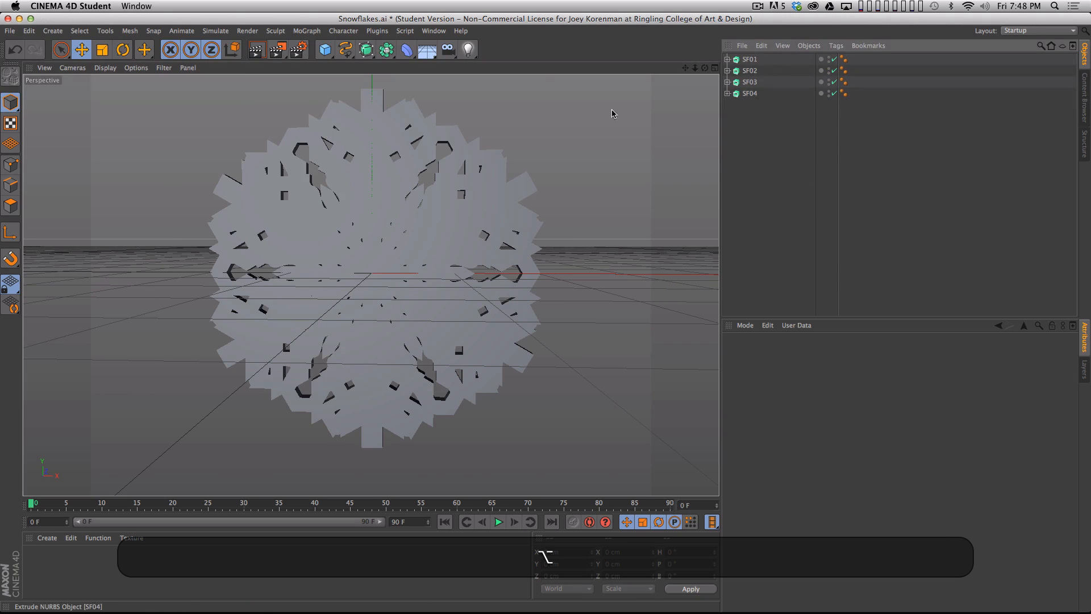
- Save the project as Snowflakes.c4d in the DEMO folder, replacing the existing file
{"action": "key", "text": "shift+super+s"}
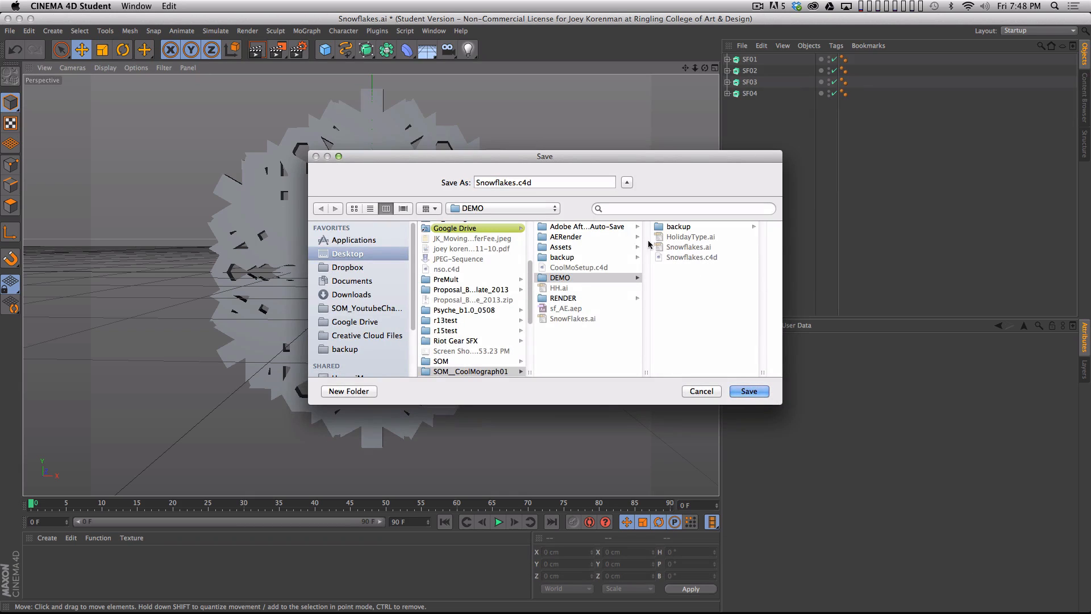
{"action": "key", "text": "Return"}
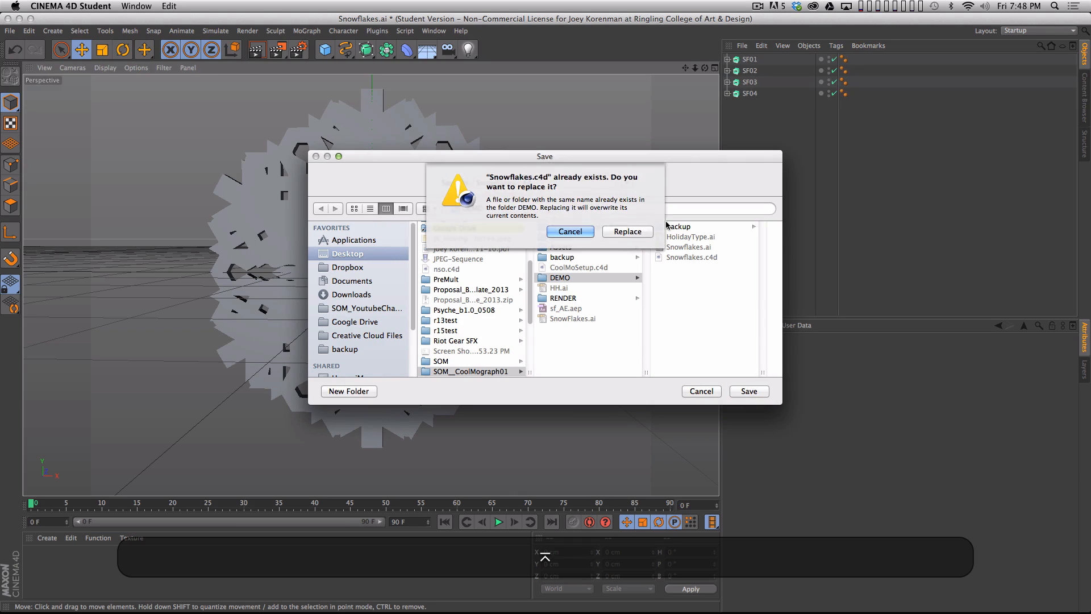
{"action": "left_click", "coordinate": [628, 231]}
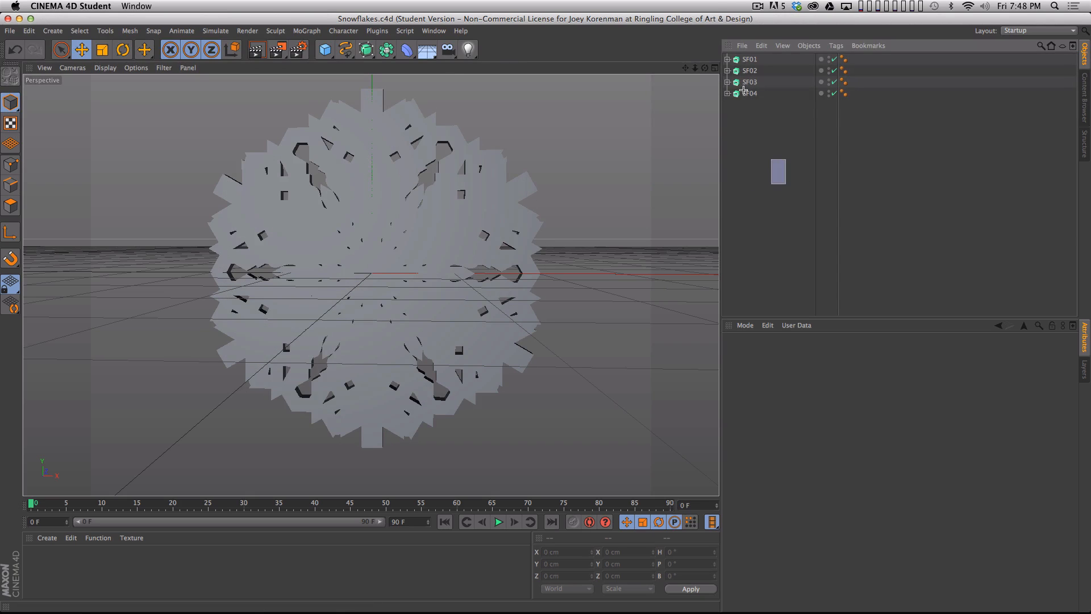
- Copy all four extruded snowflakes and paste them into the open HolidayType.ai project
{"action": "key", "text": "super+a"}
{"action": "key", "text": "super+c"}
{"action": "left_click", "coordinate": [434, 30]}
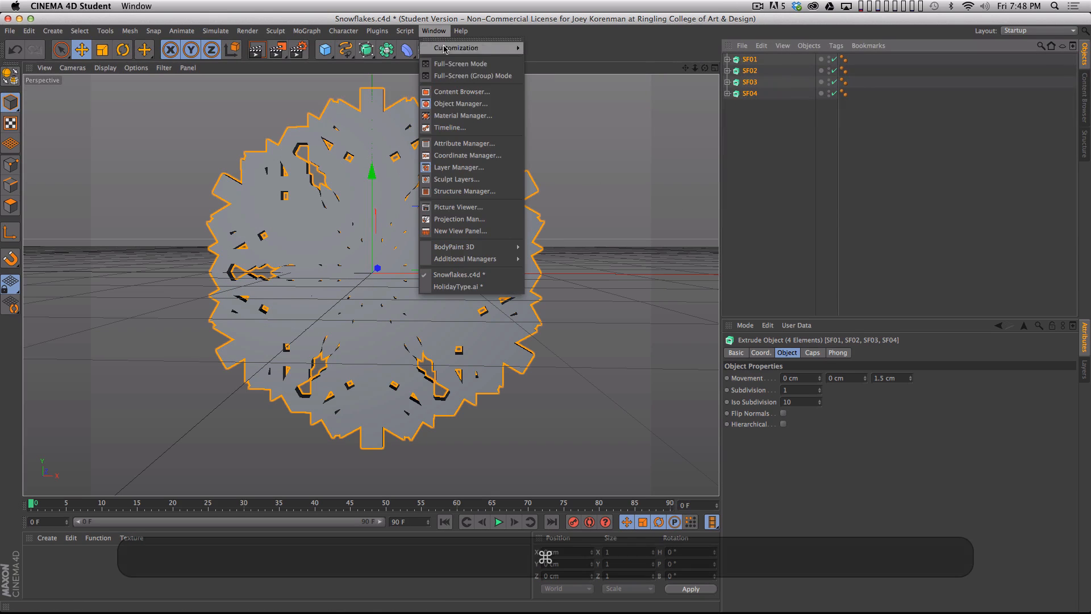
{"action": "left_click", "coordinate": [449, 281]}
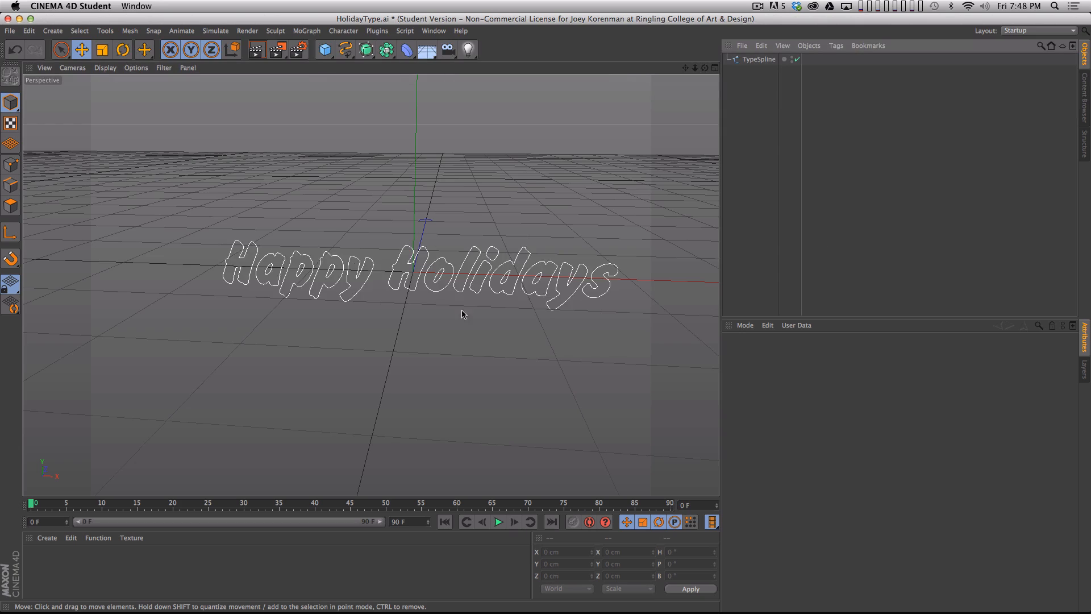
{"action": "key", "text": "super+v"}
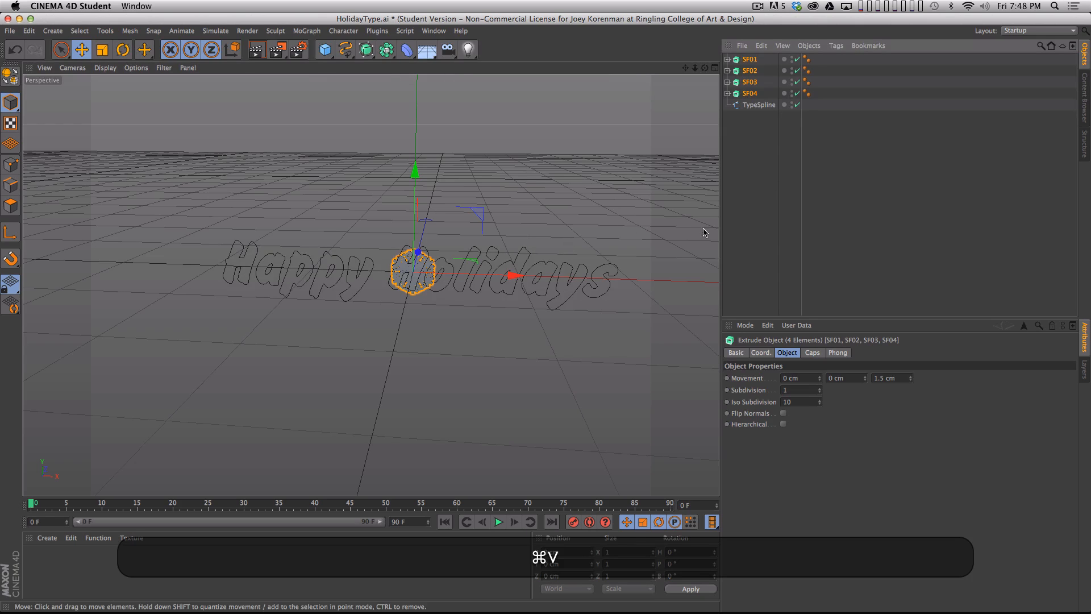
{"action": "left_click", "coordinate": [770, 185]}
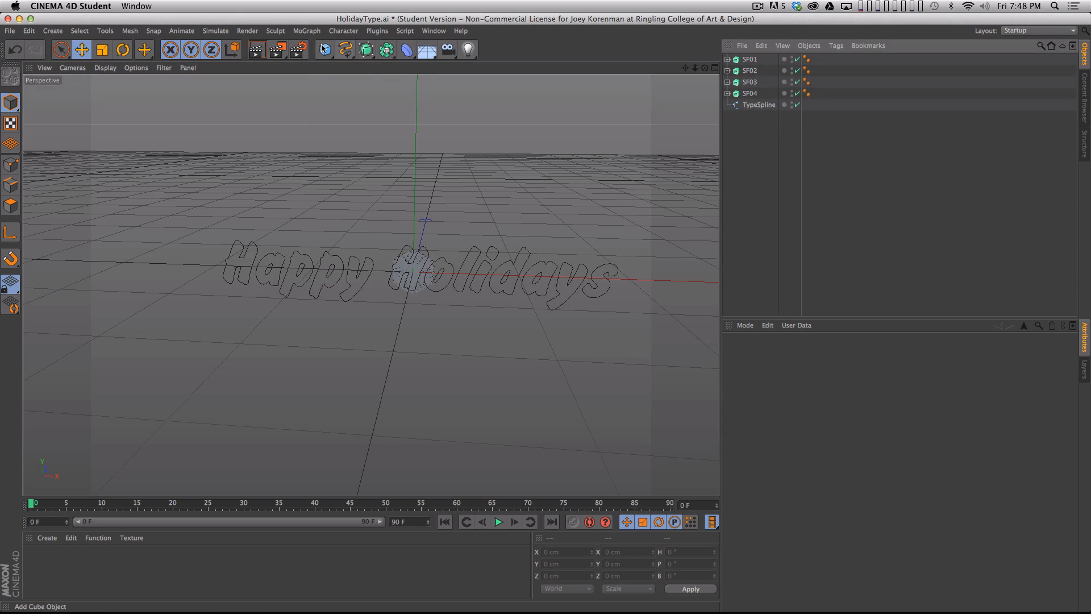
- Add a MoGraph Cloner and make the SF01, SF02, SF03 and SF04 extrude objects its children
{"action": "left_click", "coordinate": [306, 31]}
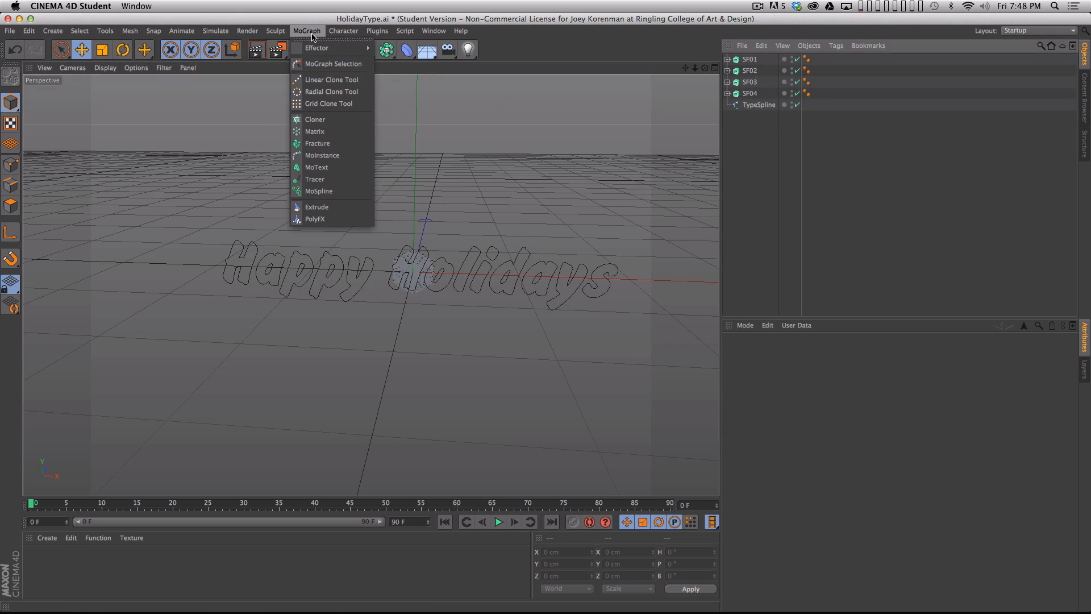
{"action": "left_click", "coordinate": [316, 119]}
{"action": "left_click", "coordinate": [750, 72]}
{"action": "left_click", "coordinate": [755, 105], "text": "shift"}
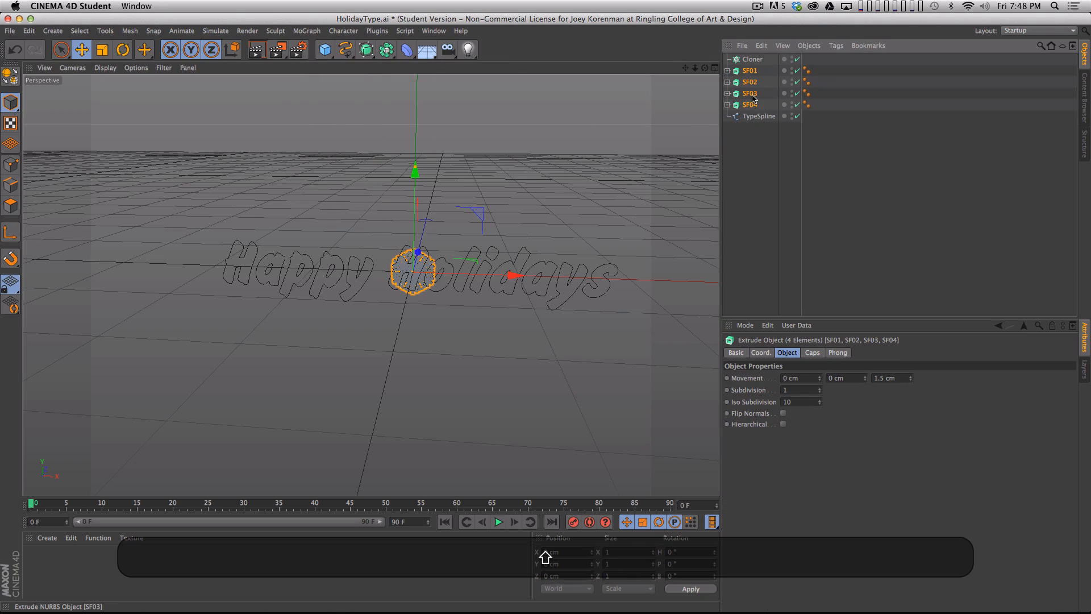
{"action": "left_click_drag", "start_coordinate": [751, 62], "coordinate": [752, 60]}
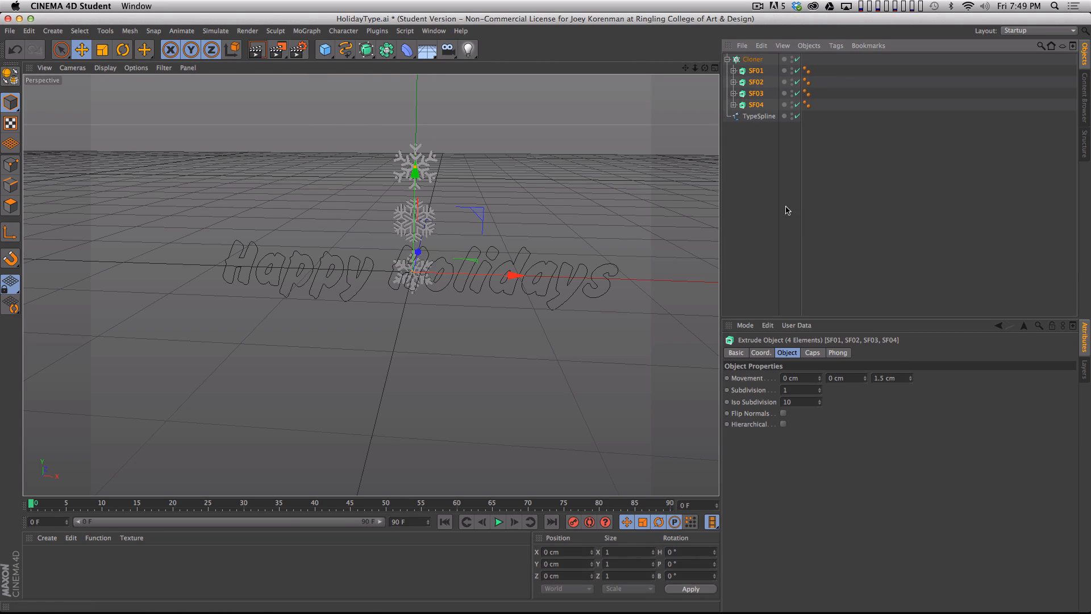
{"action": "left_click", "coordinate": [770, 147]}
- Set the Cloner's clone count to 5
{"action": "left_click", "coordinate": [752, 59]}
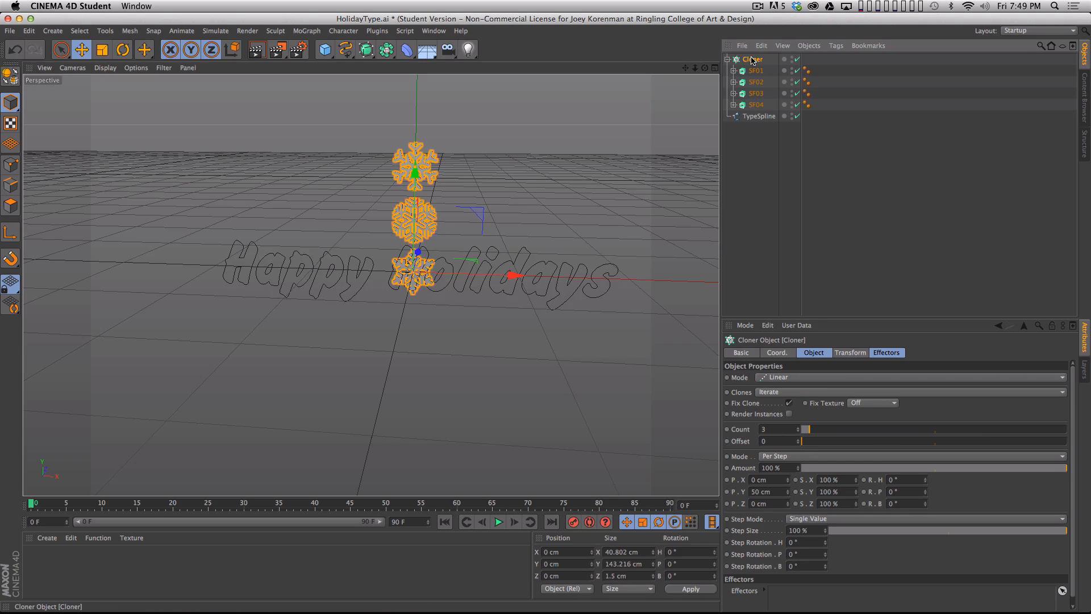
{"action": "left_click", "coordinate": [817, 355]}
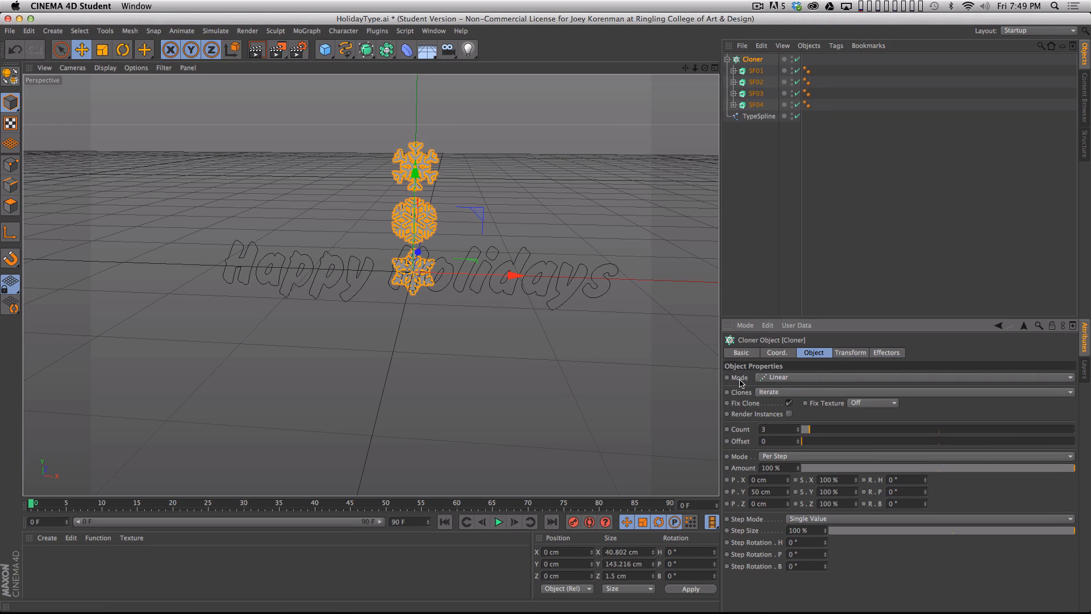
{"action": "middle_click_drag", "start_coordinate": [536, 328], "coordinate": [520, 445], "text": "alt"}
{"action": "left_click", "coordinate": [812, 430]}
{"action": "left_click_drag", "start_coordinate": [812, 432], "coordinate": [815, 432]}
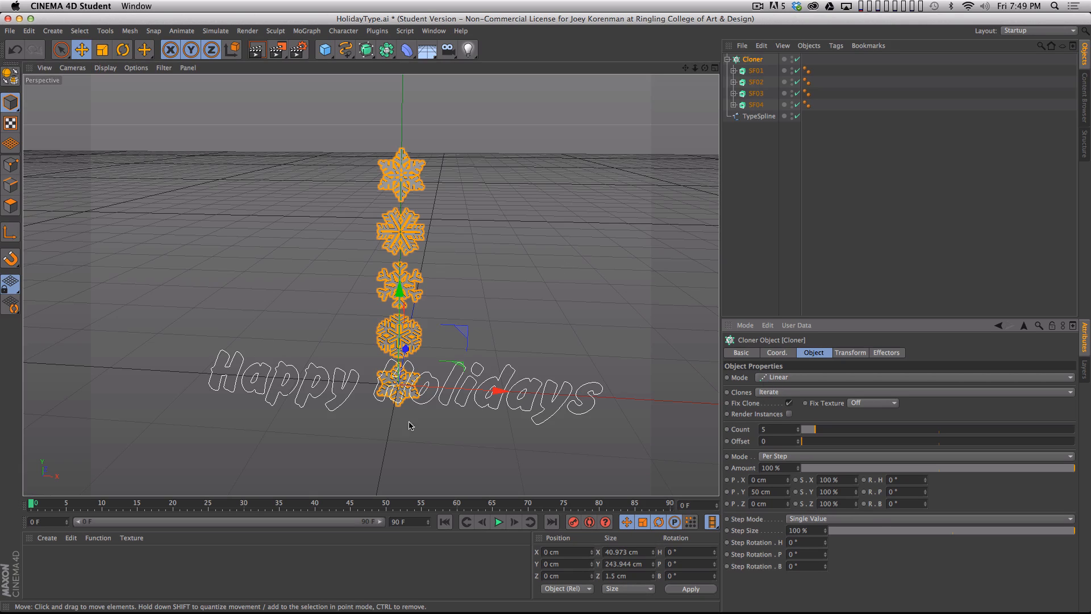
- Switch the Cloner to Object mode and assign TypeSpline as the object the snowflakes are cloned onto
{"action": "left_click", "coordinate": [788, 378]}
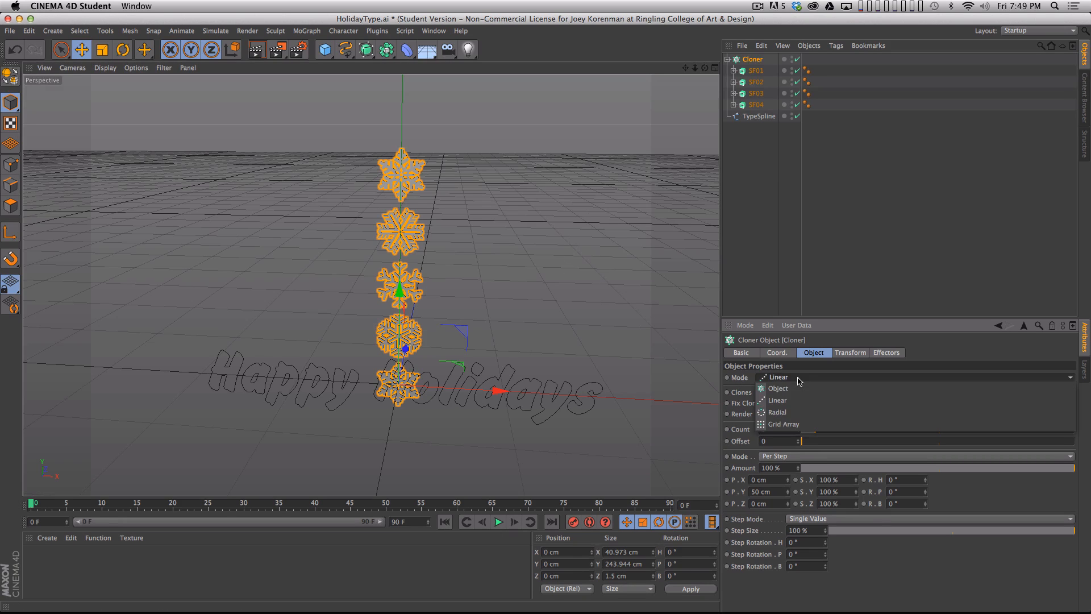
{"action": "left_click", "coordinate": [799, 379]}
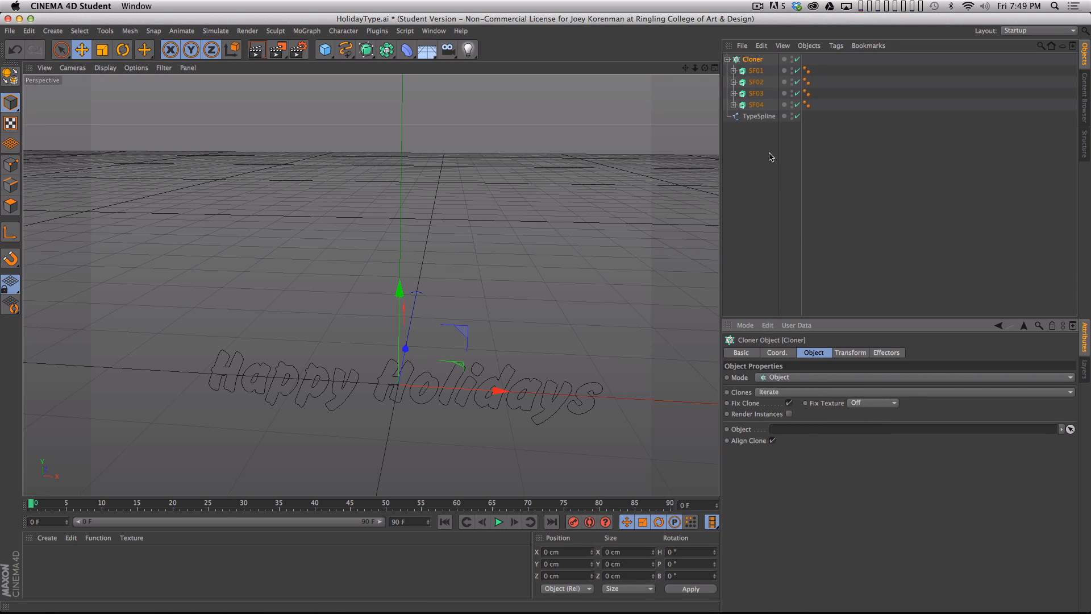
{"action": "left_click_drag", "start_coordinate": [760, 117], "coordinate": [793, 225]}
{"action": "left_click_drag", "start_coordinate": [795, 430], "coordinate": [797, 433]}
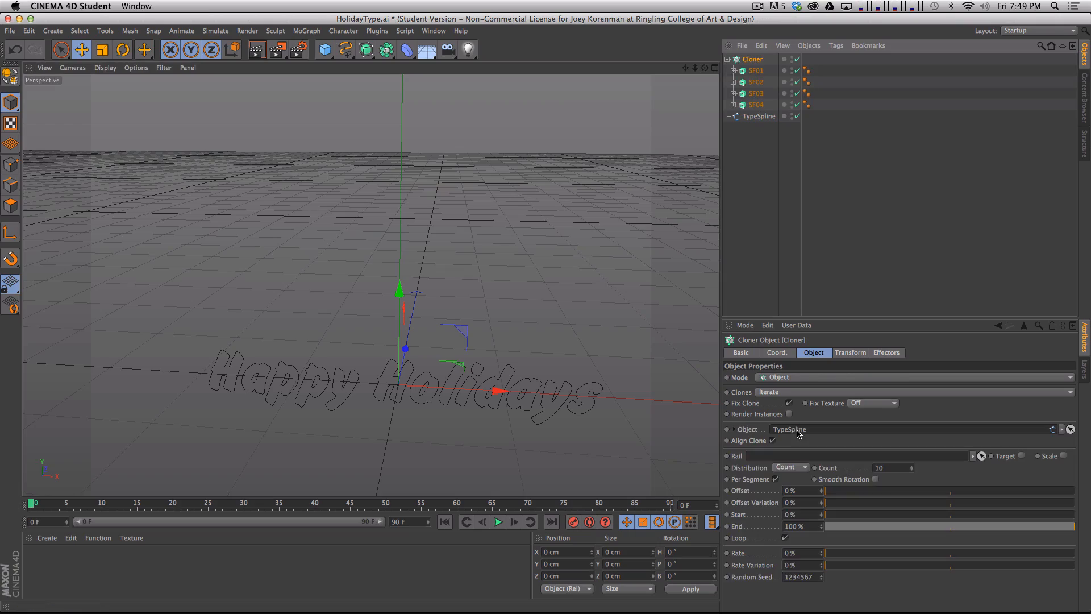
{"action": "left_click", "coordinate": [803, 243]}
- Inspect the snowflake clones along the lettering up close and collapse the Cloner's child hierarchy
{"action": "key", "text": "2"}
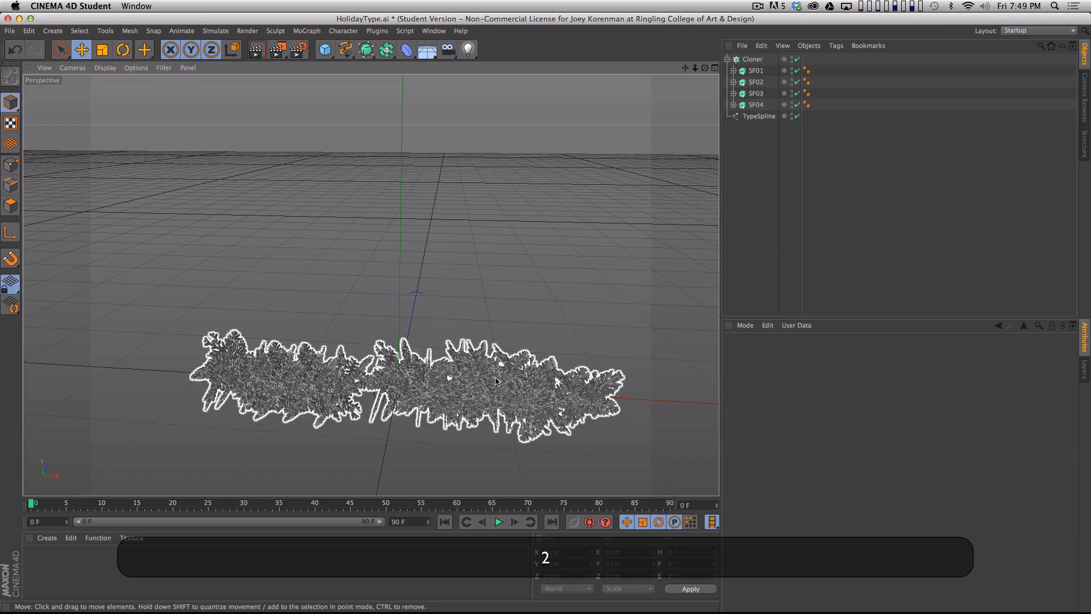
{"action": "left_click_drag", "start_coordinate": [424, 416], "coordinate": [411, 370]}
{"action": "key", "text": "1"}
{"action": "key", "text": "3"}
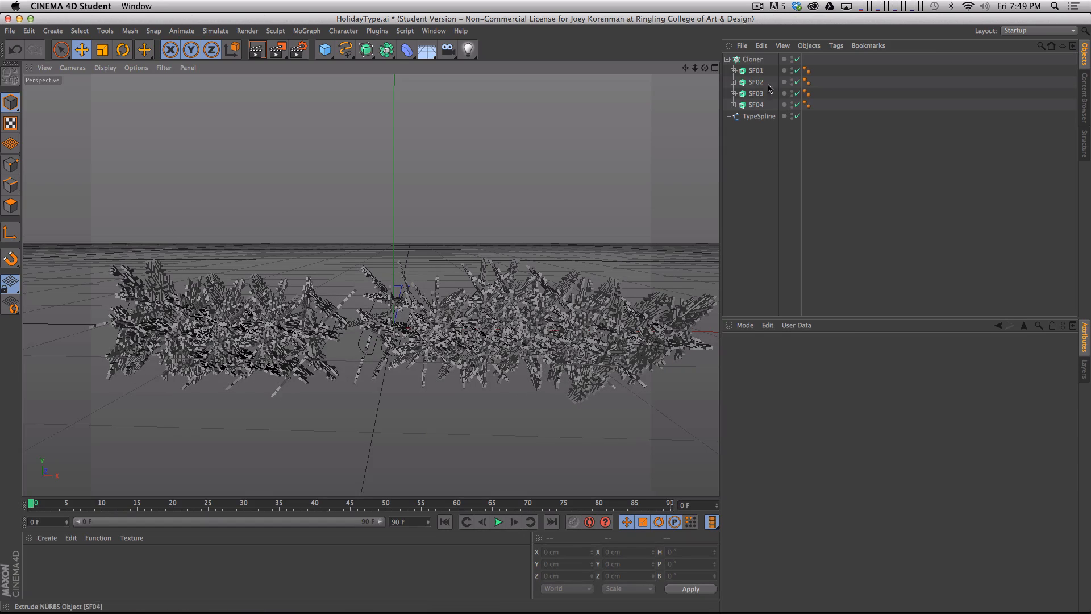
{"action": "left_click", "coordinate": [727, 59]}
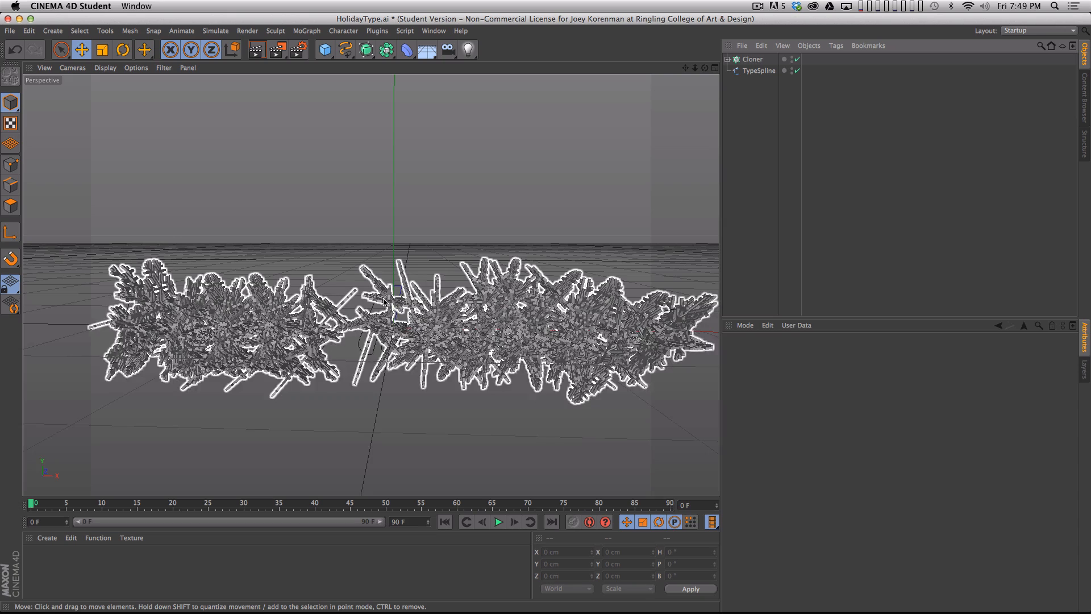
{"action": "key", "text": "3"}
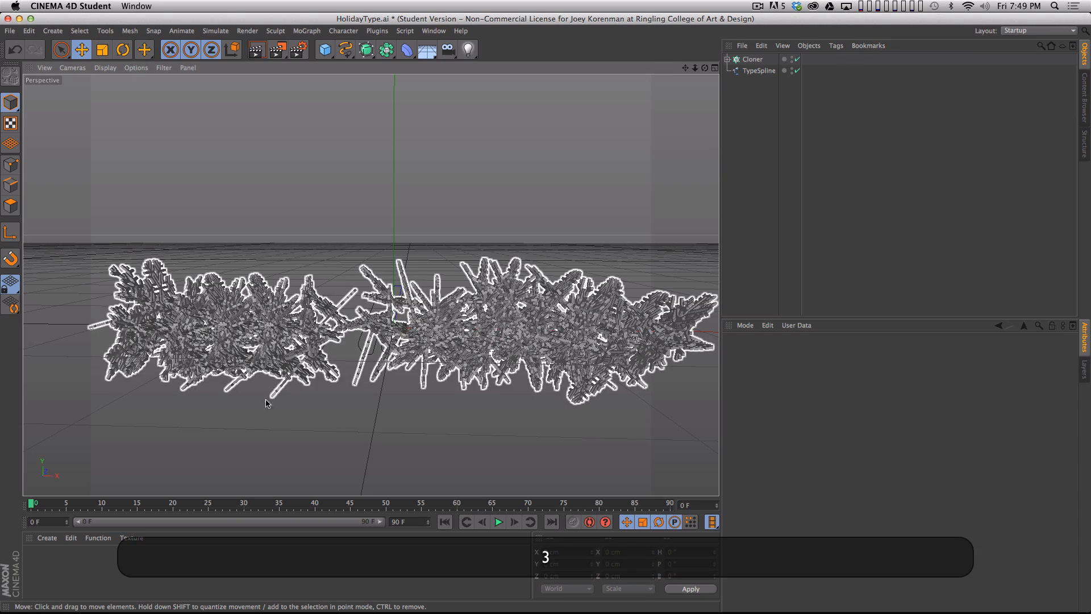
- Add a Plain effector to the Cloner and turn off its Position transform
{"action": "left_click", "coordinate": [757, 59]}
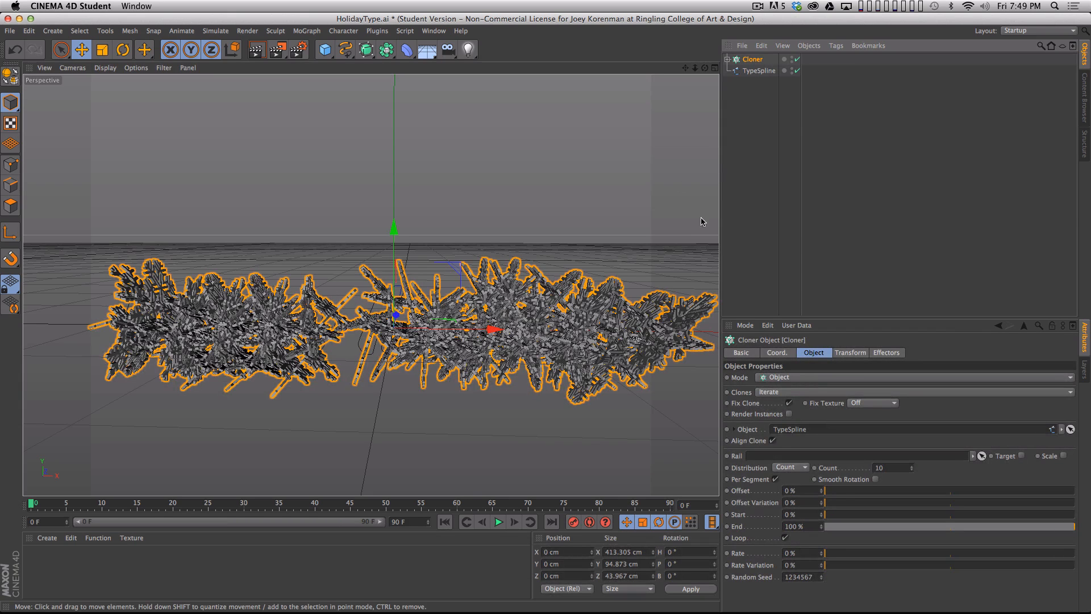
{"action": "left_click", "coordinate": [306, 31]}
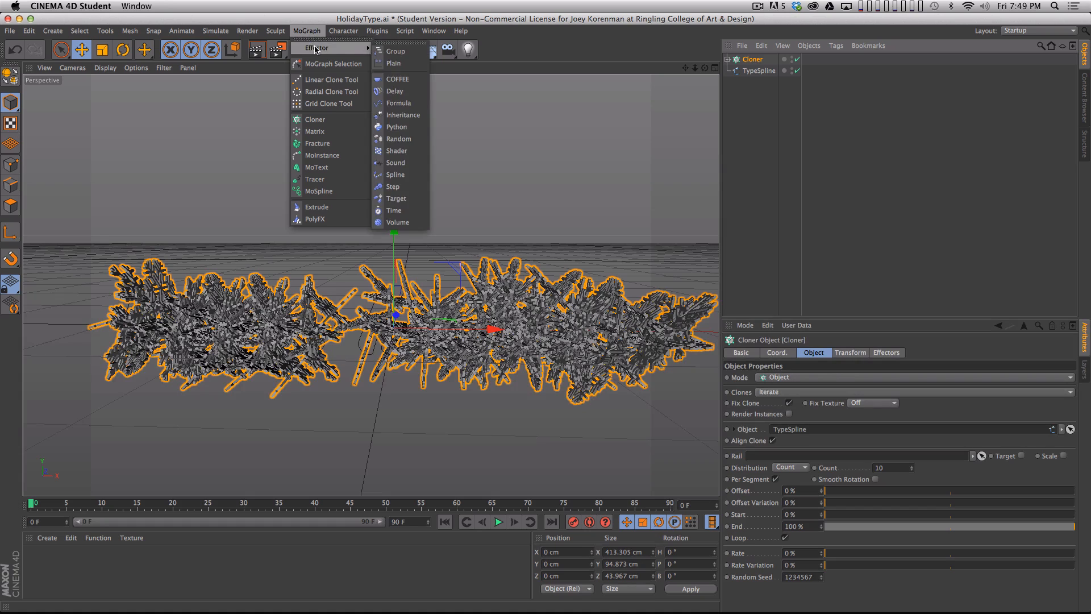
{"action": "mouse_move", "coordinate": [363, 47]}
{"action": "left_click", "coordinate": [395, 60]}
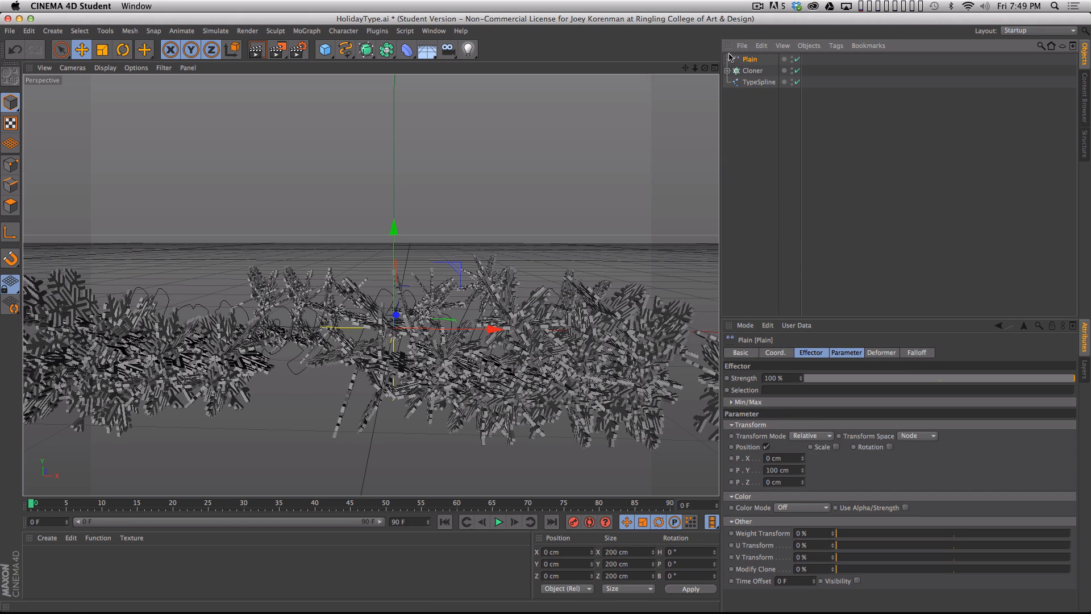
{"action": "left_click", "coordinate": [766, 447]}
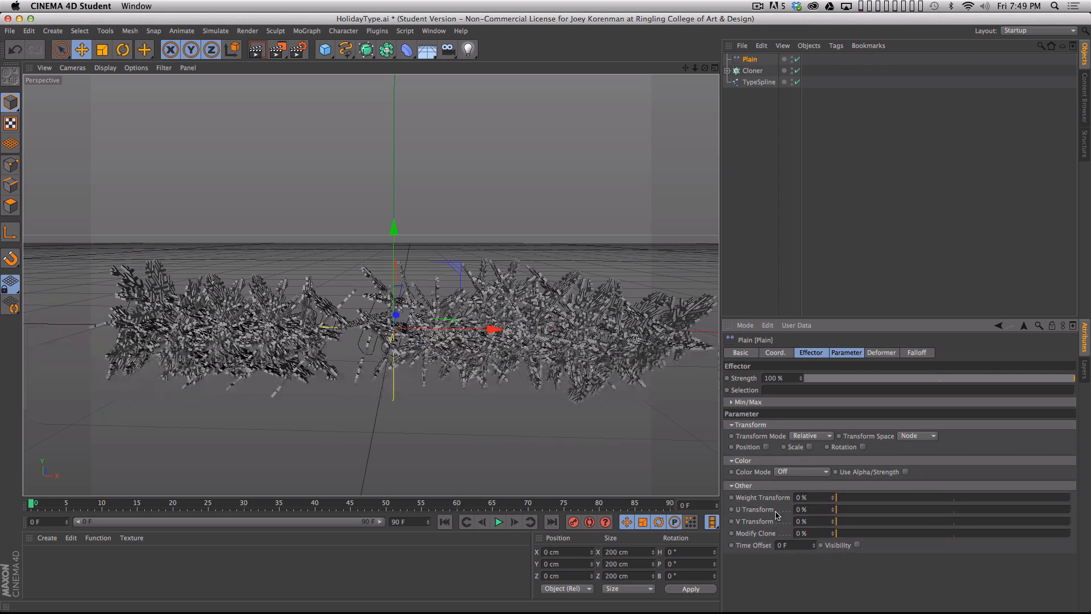
- Enable uniform Scale on the Plain effector and set the scale to -0.88
{"action": "left_click", "coordinate": [809, 447]}
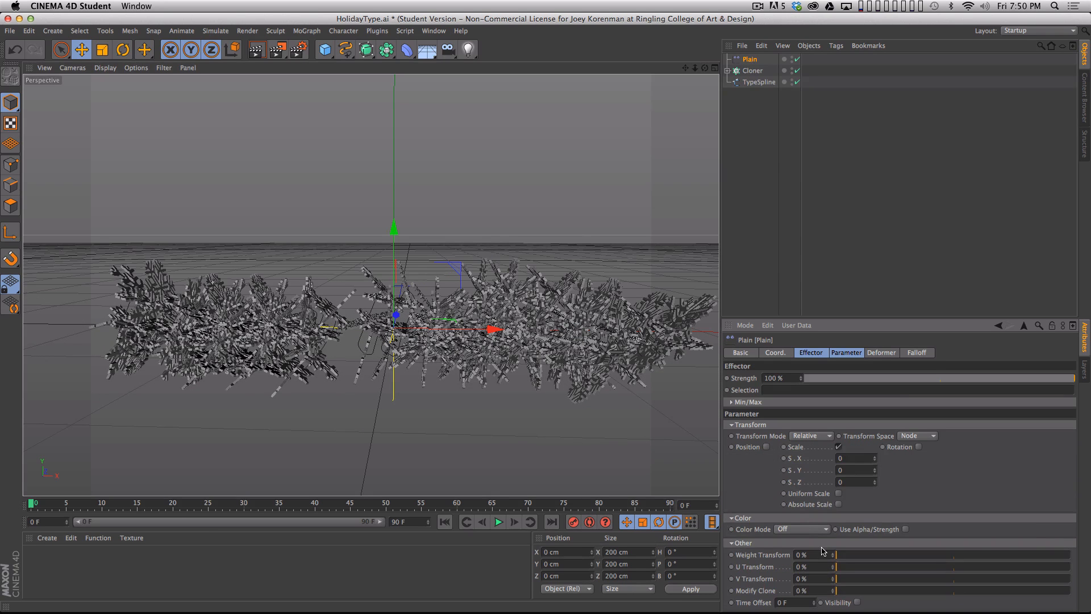
{"action": "left_click", "coordinate": [838, 493]}
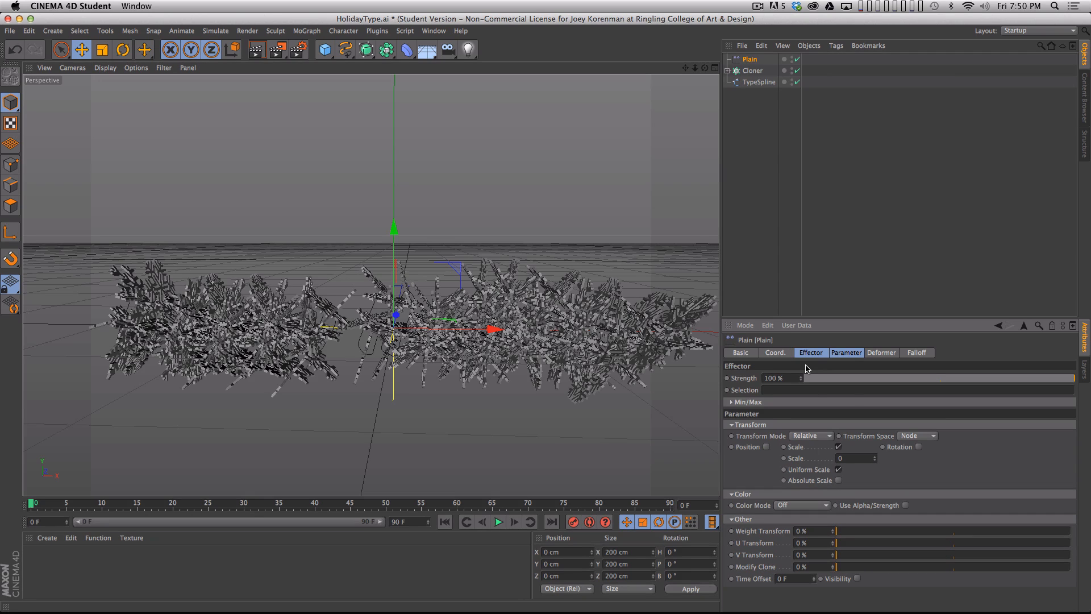
{"action": "left_click_drag", "start_coordinate": [875, 460], "coordinate": [875, 513]}
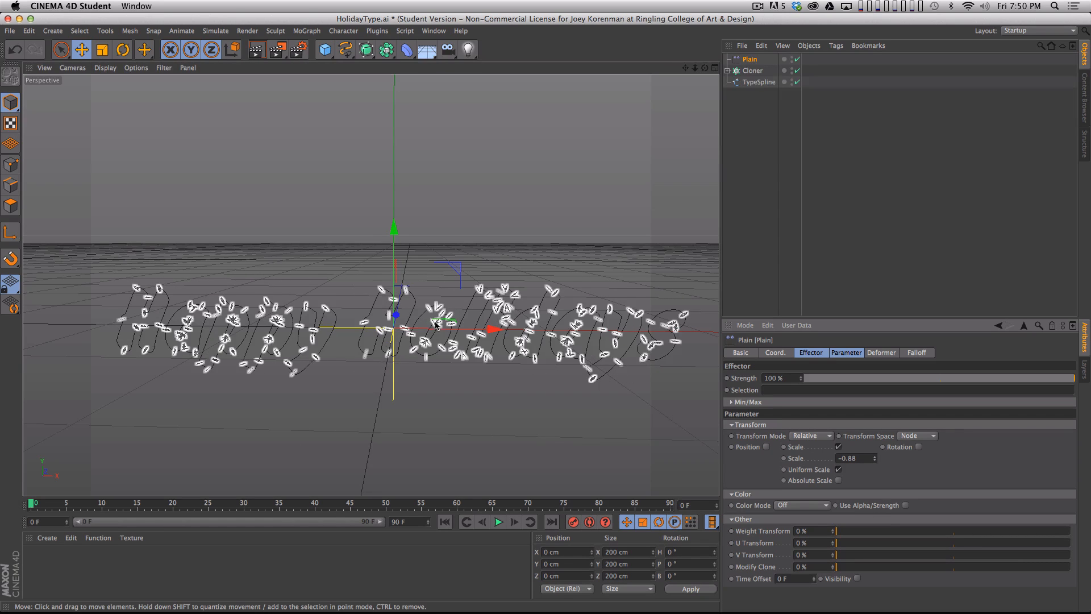
- Rename the Plain effector as Plain.SCALE
{"action": "double_click", "coordinate": [749, 59]}
{"action": "key", "text": "Right"}
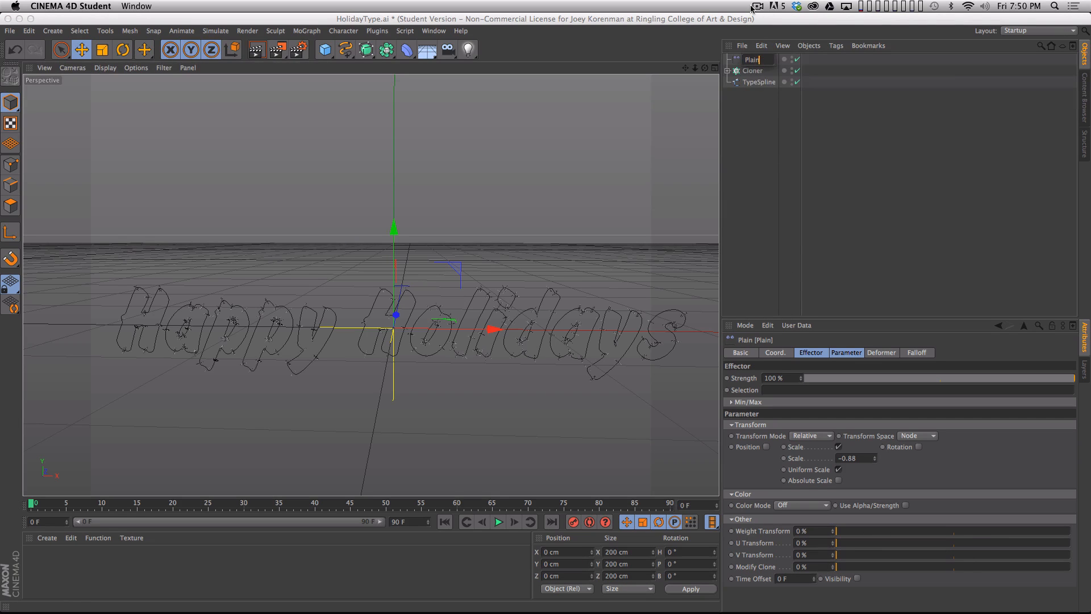
{"action": "type", "text": ".SCALE"}
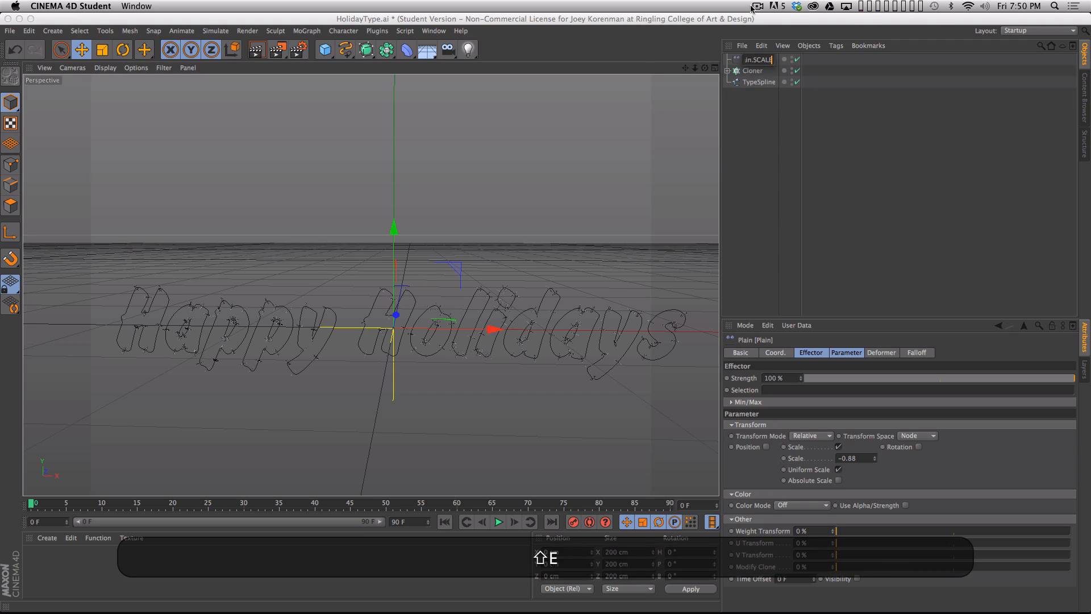
{"action": "key", "text": "shift+Return"}
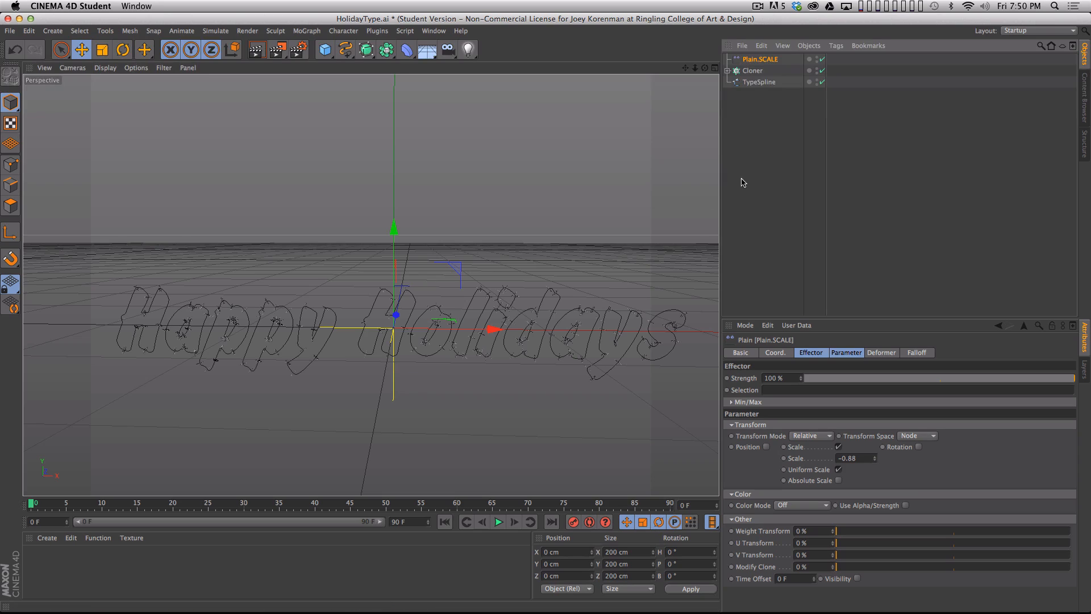
- Turn off Align Clone on the Cloner and enable Render Instances
{"action": "key", "text": "2"}
{"action": "left_click_drag", "start_coordinate": [436, 332], "coordinate": [427, 359]}
{"action": "key", "text": "3"}
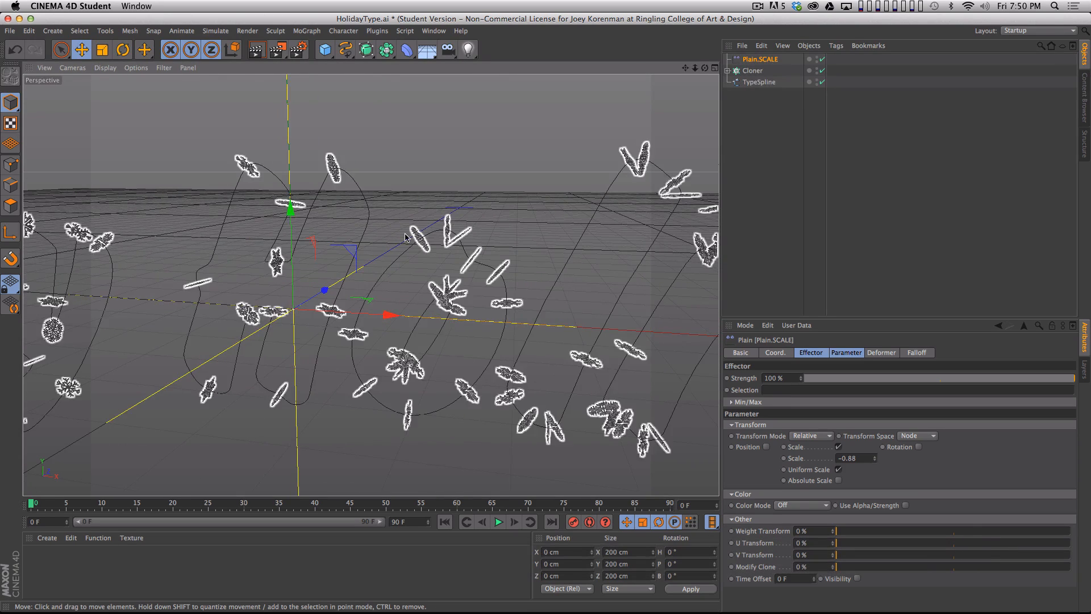
{"action": "left_click_drag", "start_coordinate": [401, 335], "coordinate": [393, 275]}
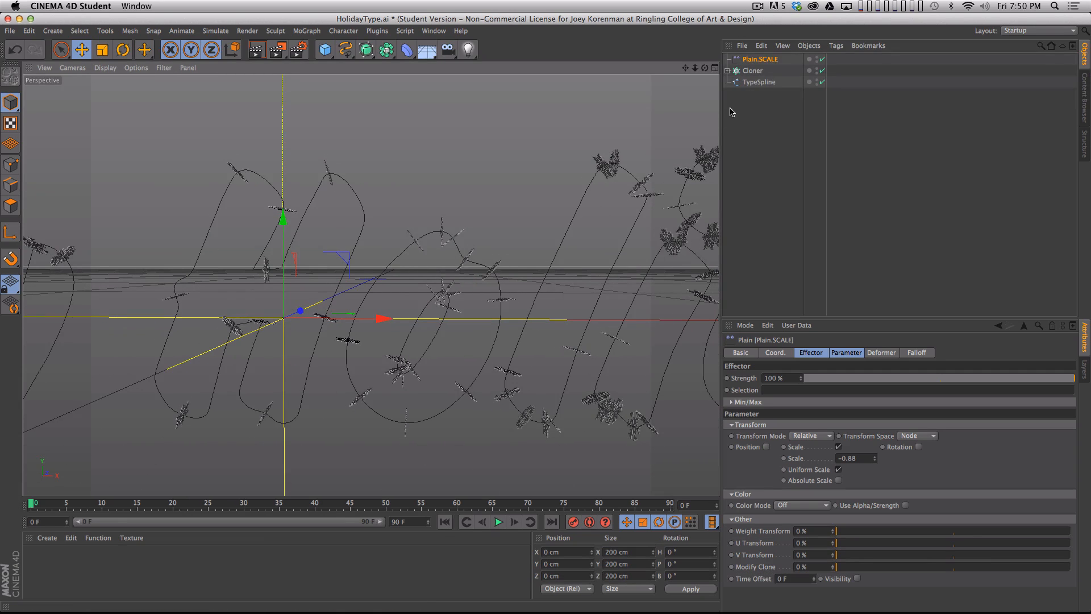
{"action": "left_click", "coordinate": [752, 70]}
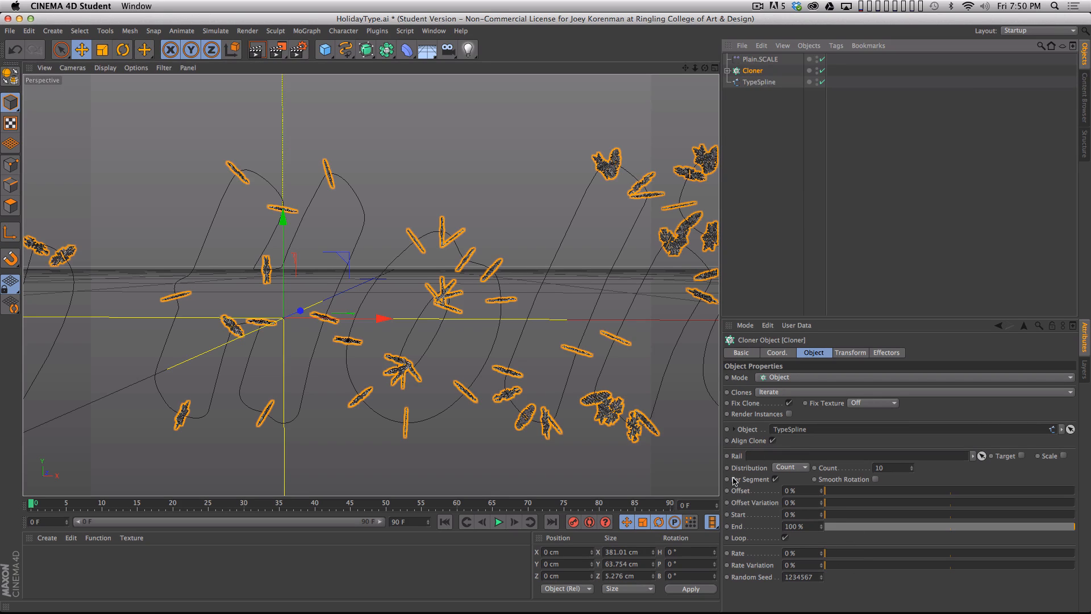
{"action": "left_click", "coordinate": [772, 441]}
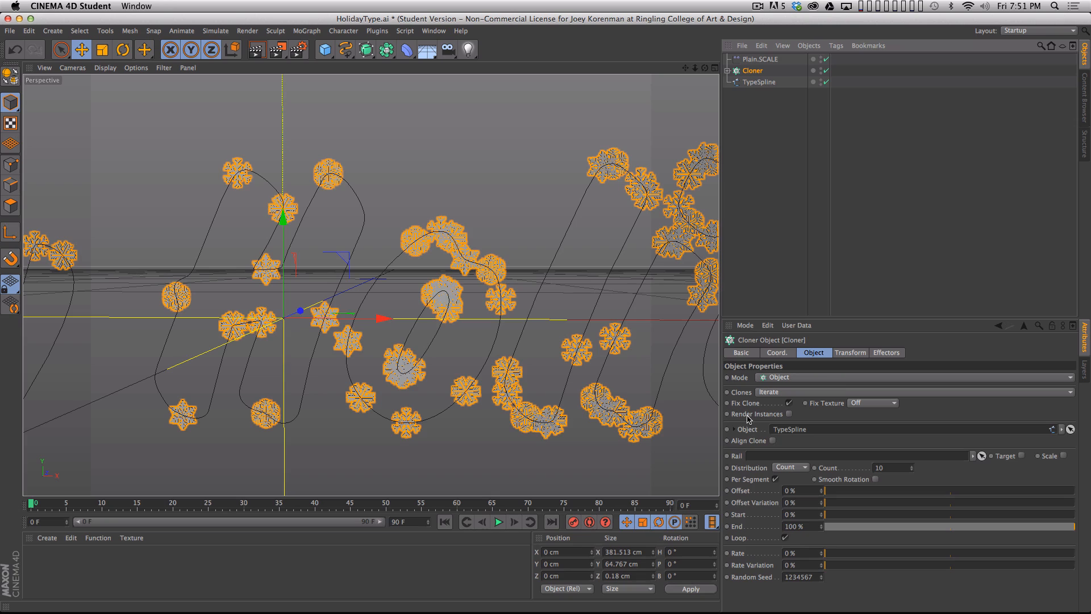
{"action": "left_click", "coordinate": [788, 414]}
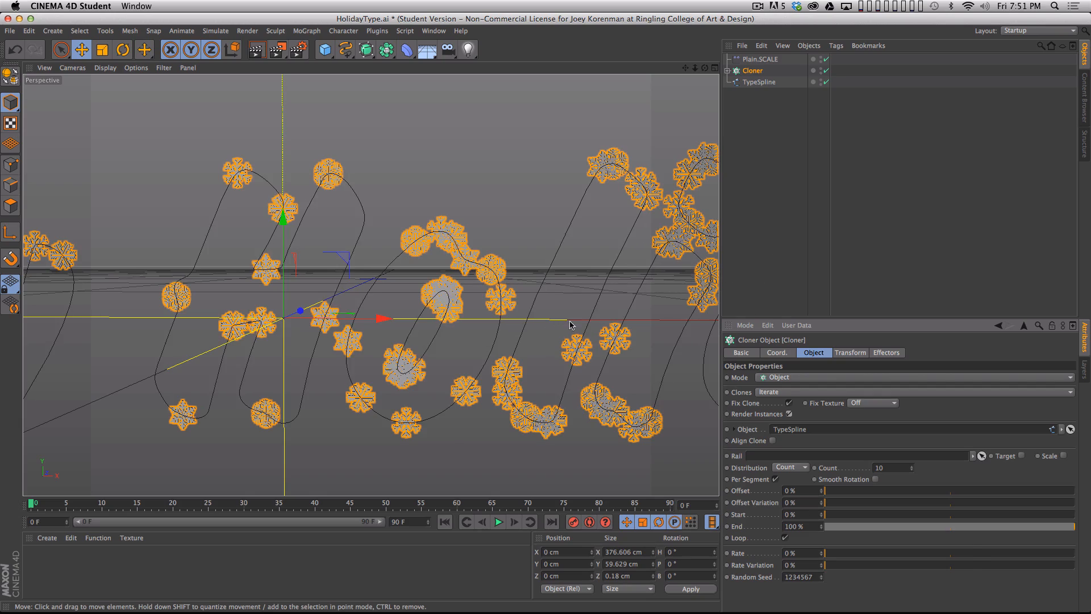
- Examine how the snowflakes are distributed along the Happy Holidays letter outlines
{"action": "key", "text": "2"}
{"action": "left_click_drag", "start_coordinate": [588, 318], "coordinate": [446, 363]}
{"action": "key", "text": "1"}
{"action": "key", "text": "2"}
{"action": "mouse_move", "coordinate": [536, 353]}
{"action": "left_mouse_down"}
{"action": "mouse_move", "coordinate": [518, 365]}
{"action": "mouse_move", "coordinate": [542, 355]}
{"action": "left_mouse_up"}
{"action": "key", "text": "1"}
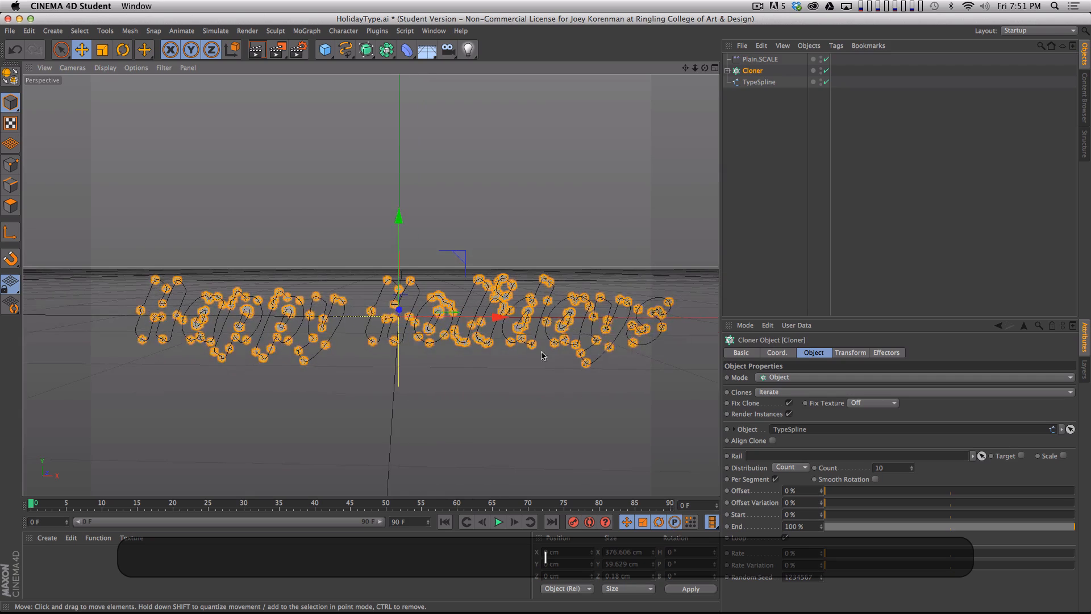
{"action": "left_click", "coordinate": [541, 359]}
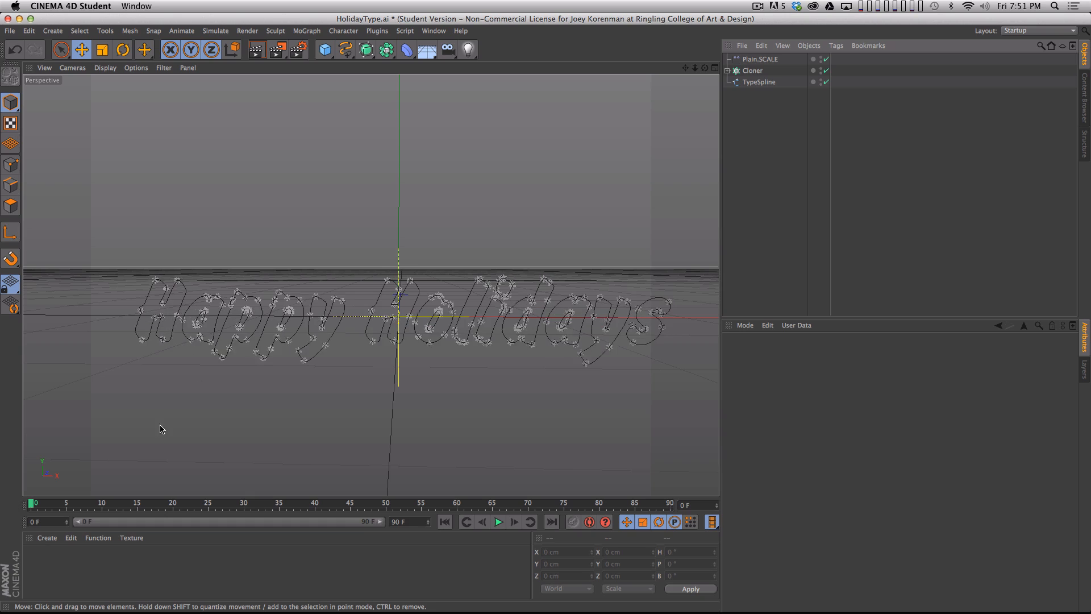
{"action": "key", "text": "2"}
{"action": "left_click_drag", "start_coordinate": [392, 342], "coordinate": [409, 339]}
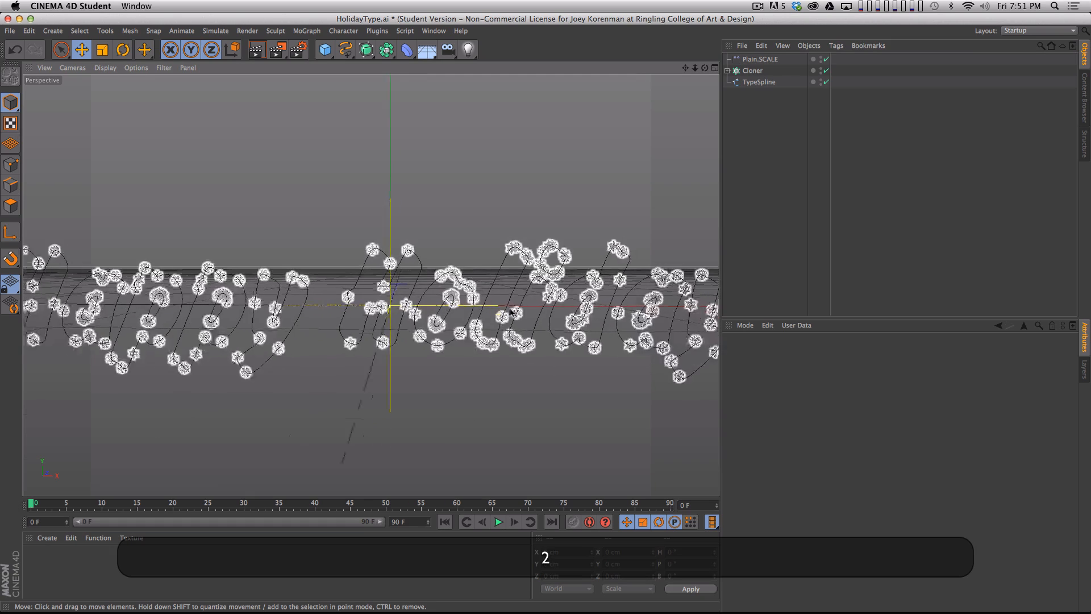
{"action": "key", "text": "1"}
{"action": "left_click_drag", "start_coordinate": [529, 319], "coordinate": [524, 340]}
- Set the Cloner's count per spline segment to 25
{"action": "left_click", "coordinate": [754, 71]}
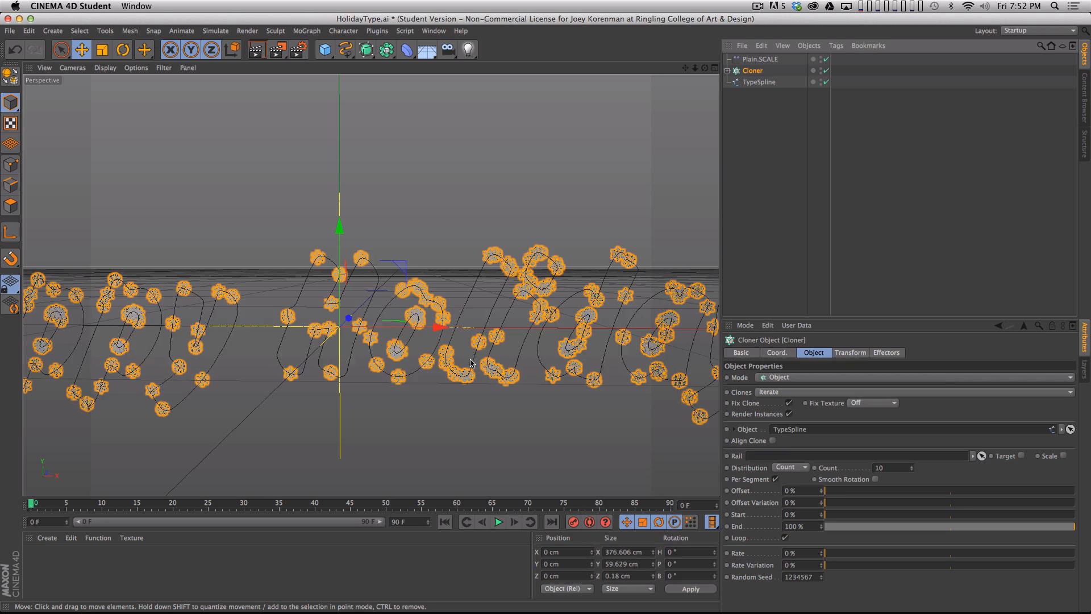
{"action": "key", "text": "2"}
{"action": "key", "text": "1"}
{"action": "left_click_drag", "start_coordinate": [459, 229], "coordinate": [534, 396]}
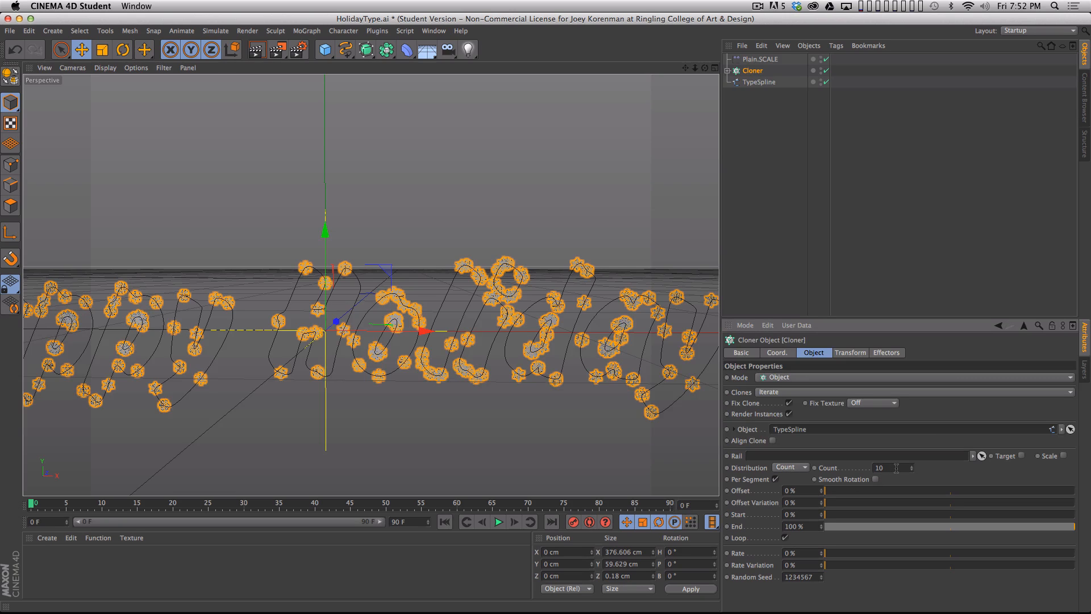
{"action": "left_click_drag", "start_coordinate": [911, 467], "coordinate": [895, 493]}
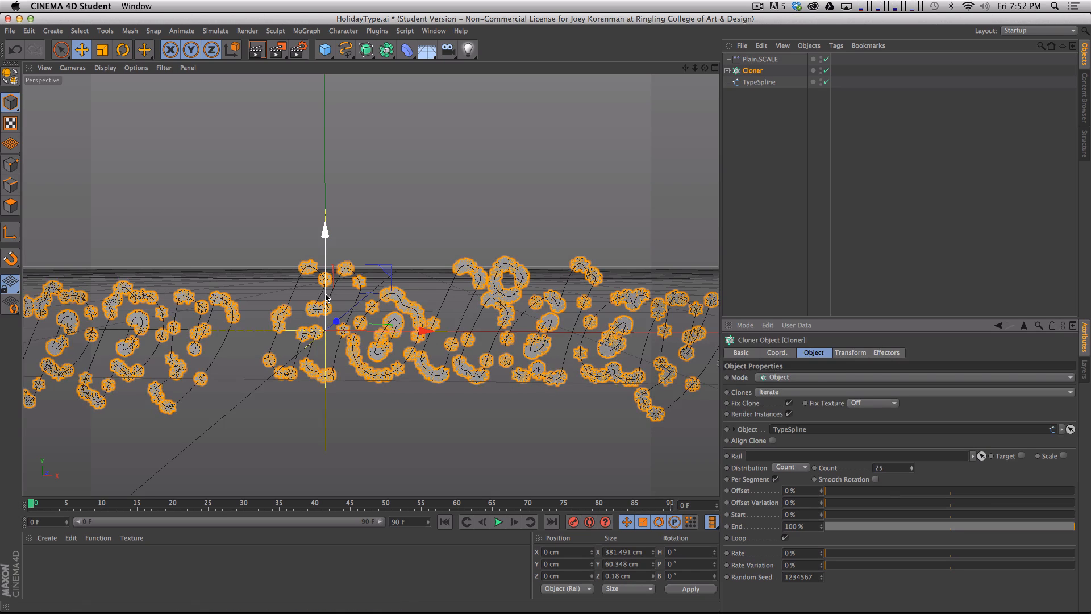
- Change the Cloner's distribution to Step and set the step distance to 5.31 cm
{"action": "left_click", "coordinate": [793, 469]}
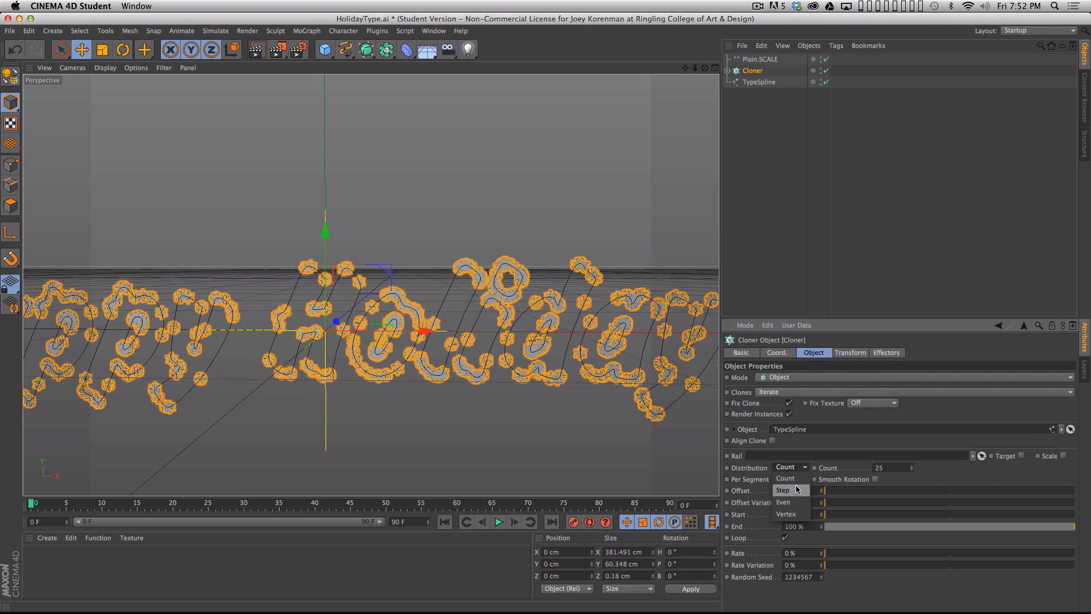
{"action": "left_click", "coordinate": [797, 491]}
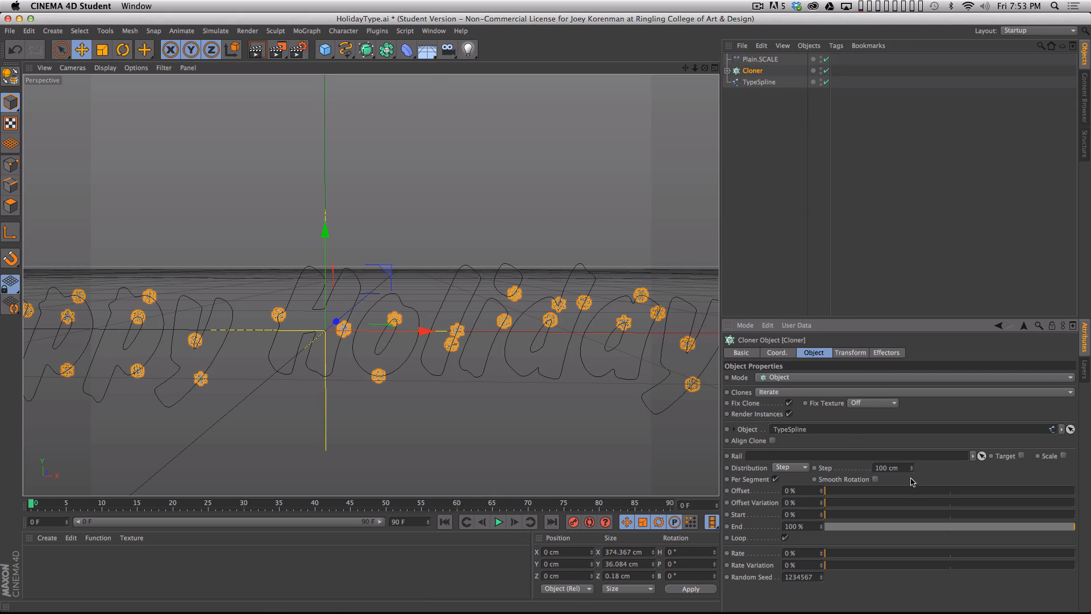
{"action": "mouse_move", "coordinate": [911, 470]}
{"action": "left_mouse_down"}
{"action": "mouse_move", "coordinate": [910, 532]}
{"action": "mouse_move", "coordinate": [913, 469]}
{"action": "mouse_move", "coordinate": [913, 517]}
{"action": "left_mouse_up"}
{"action": "key", "text": "2"}
{"action": "left_click_drag", "start_coordinate": [531, 396], "coordinate": [558, 319]}
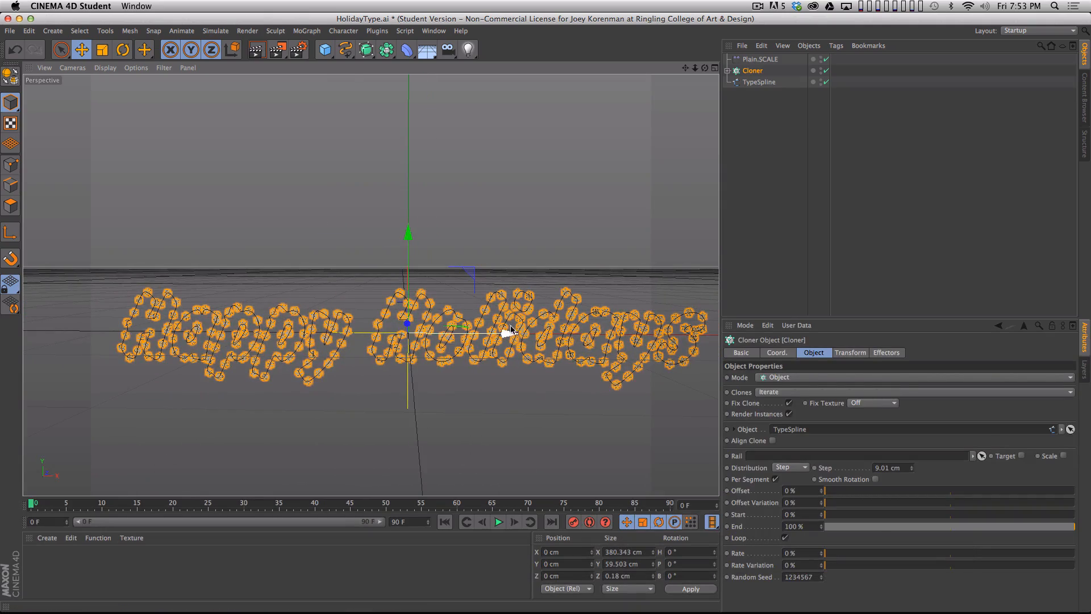
{"action": "key", "text": "2"}
{"action": "left_click_drag", "start_coordinate": [556, 349], "coordinate": [681, 289]}
{"action": "left_click_drag", "start_coordinate": [913, 469], "coordinate": [913, 489], "text": "alt"}
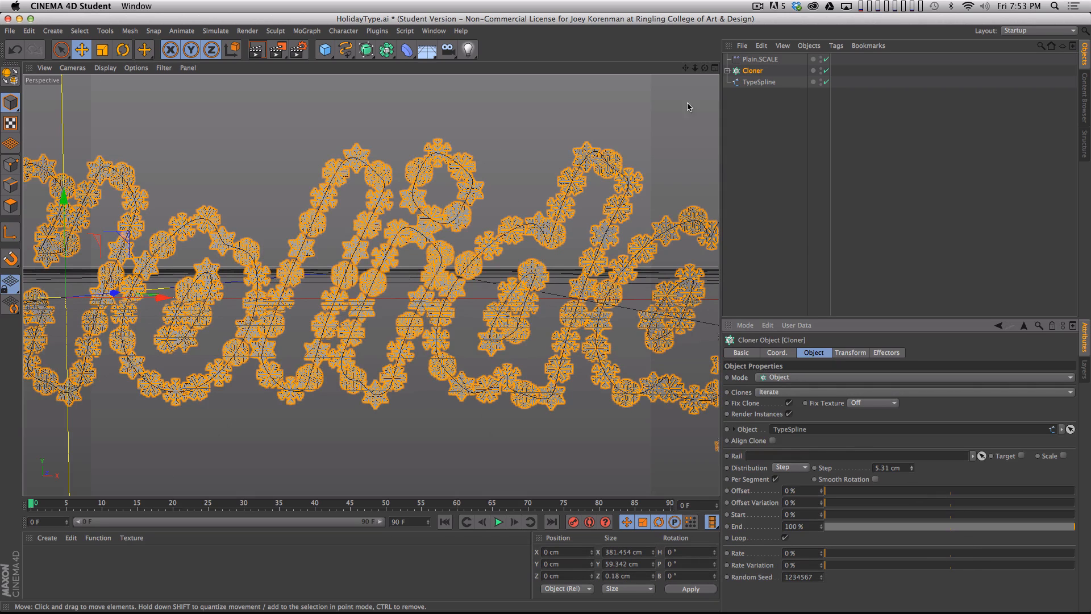
- Shrink the snowflakes further with the Plain.SCALE effector's uniform scale, and set the Cloner's step to 3.51 cm
{"action": "left_click", "coordinate": [759, 59]}
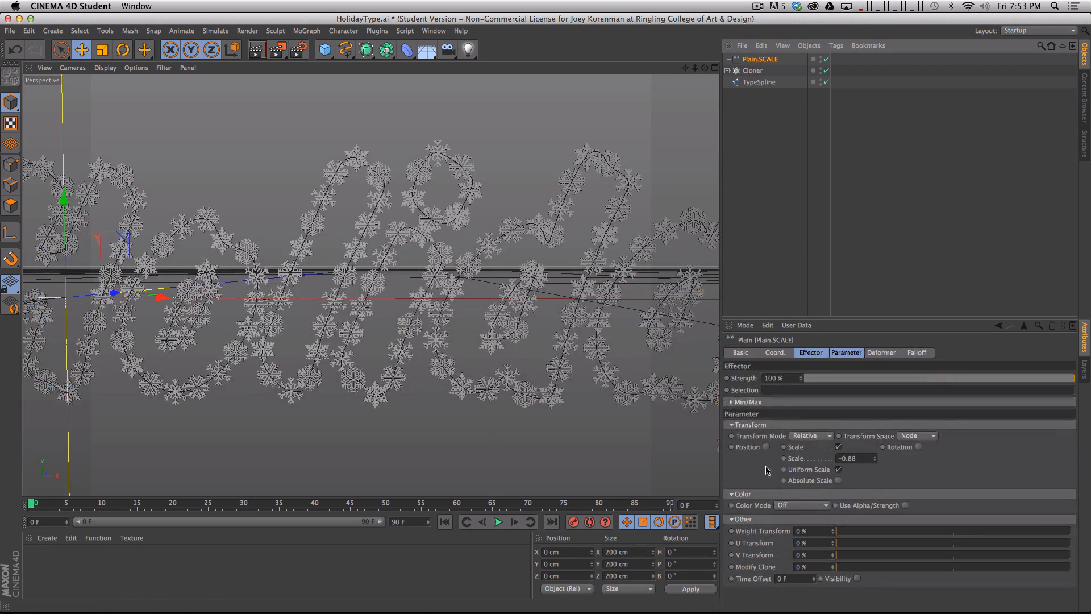
{"action": "left_click_drag", "start_coordinate": [871, 458], "coordinate": [880, 489], "text": "alt"}
{"action": "left_click", "coordinate": [752, 71]}
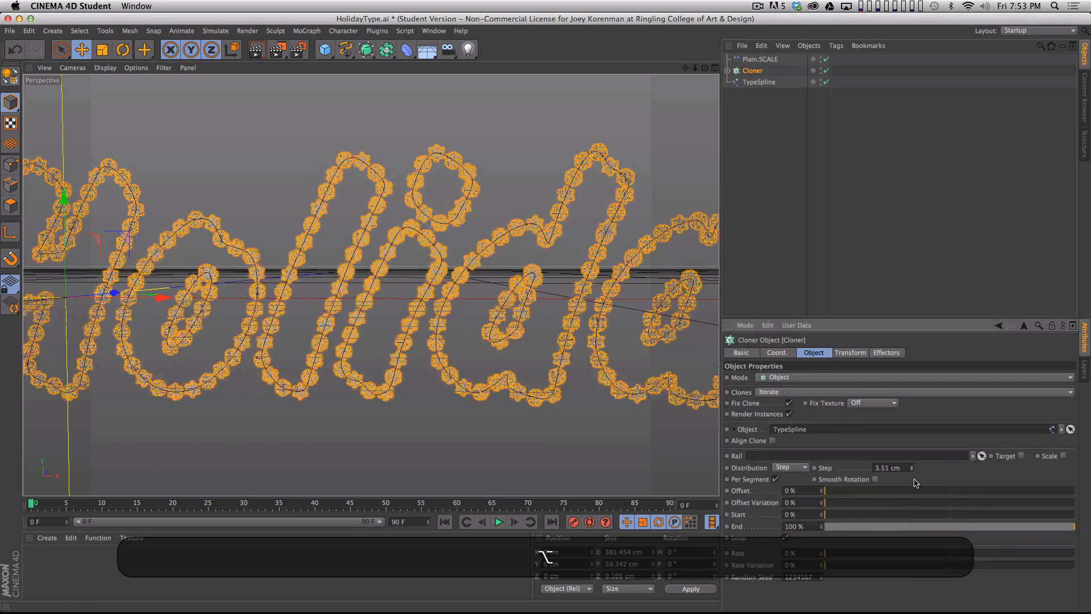
- Deselect everything, frame the full Happy Holidays lettering and render a preview of the view
{"action": "left_click", "coordinate": [582, 311]}
{"action": "left_click_drag", "start_coordinate": [583, 311], "coordinate": [502, 262]}
{"action": "key", "text": "super+r"}
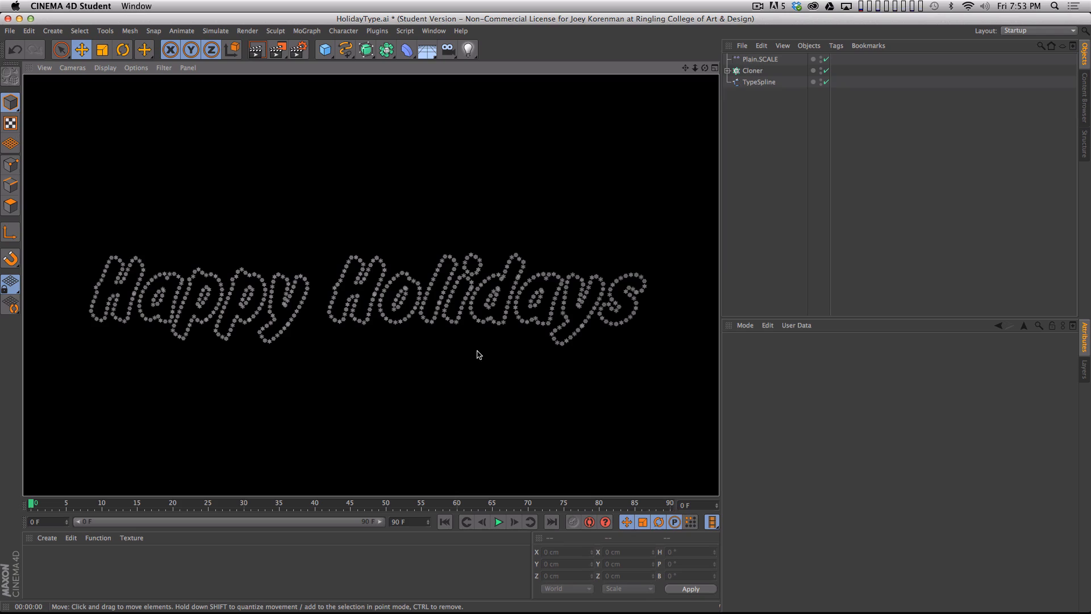
- Examine the cloned snowflakes up close along the letter outlines, return to the full lettering and render a preview of the view
{"action": "left_click", "coordinate": [784, 212]}
{"action": "key", "text": "2"}
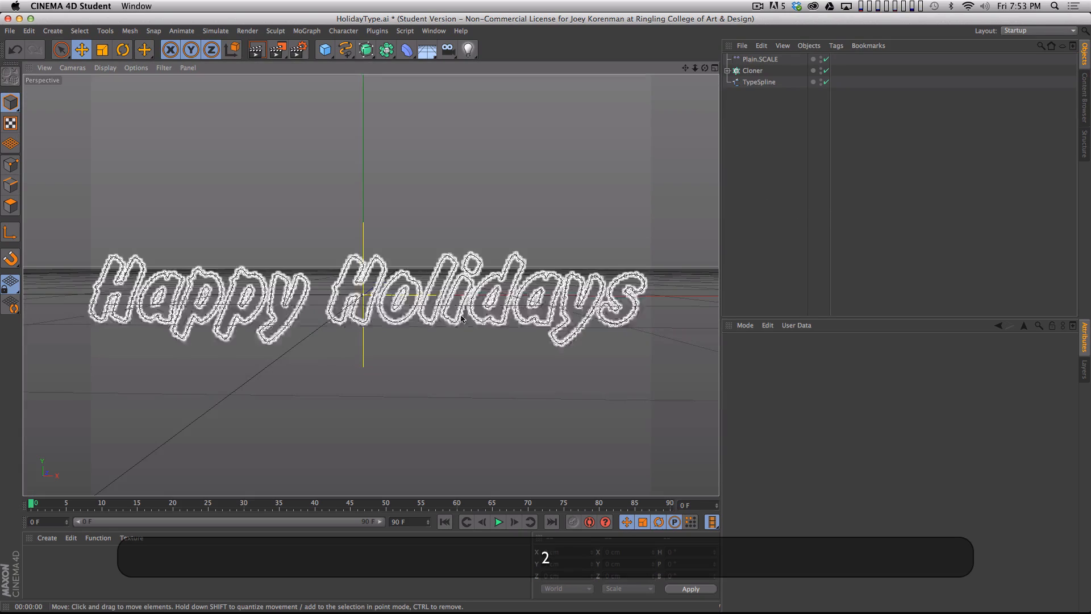
{"action": "left_click_drag", "start_coordinate": [451, 322], "coordinate": [600, 270]}
{"action": "key", "text": "1"}
{"action": "left_click_drag", "start_coordinate": [516, 318], "coordinate": [498, 405]}
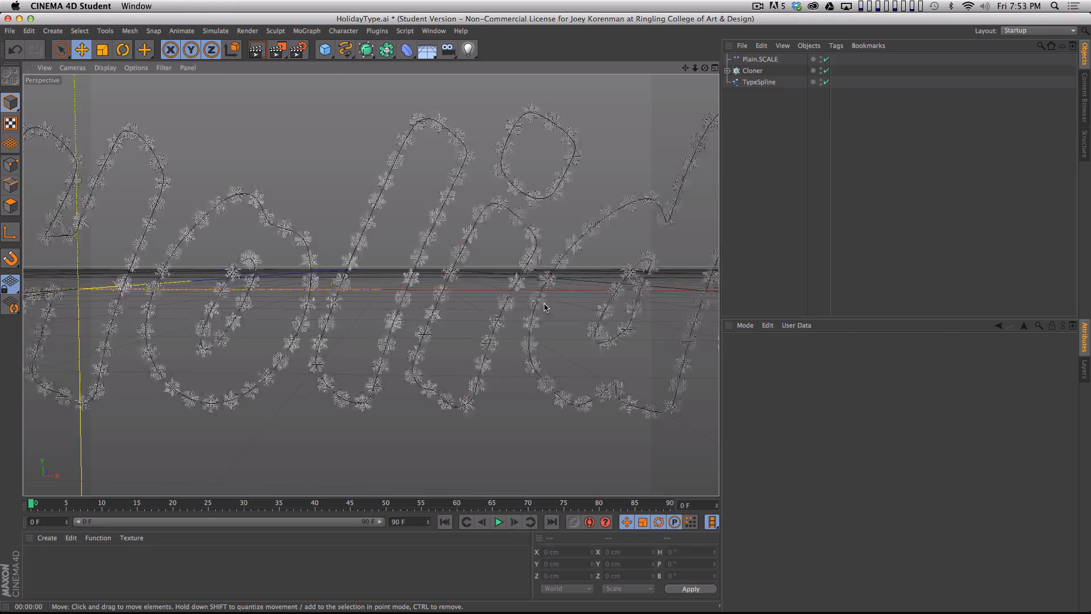
{"action": "key", "text": "2"}
{"action": "left_click_drag", "start_coordinate": [512, 285], "coordinate": [659, 230]}
{"action": "key", "text": "2"}
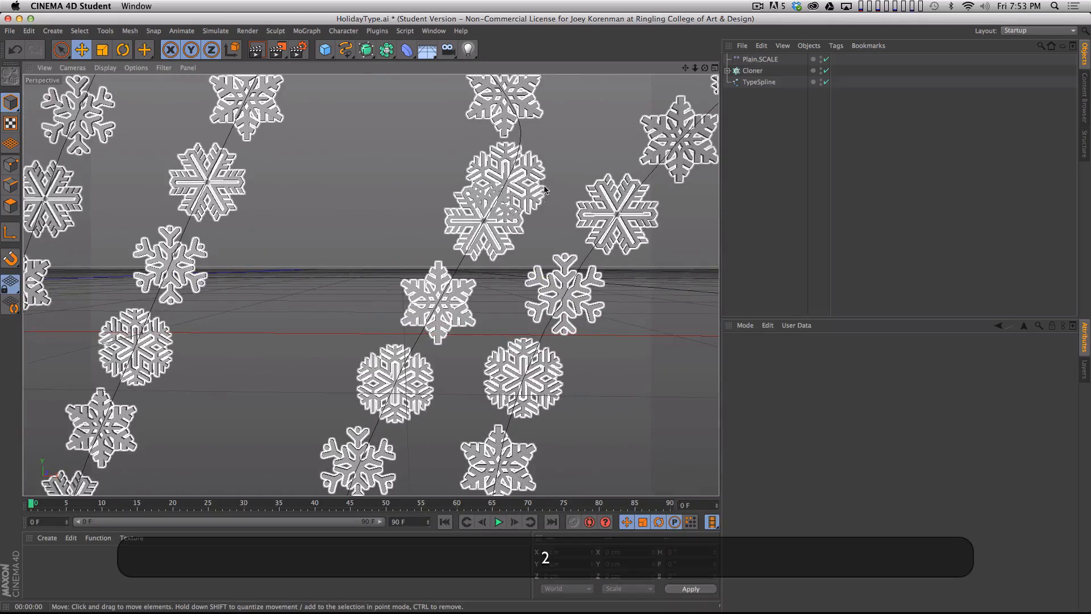
{"action": "left_click_drag", "start_coordinate": [554, 172], "coordinate": [363, 370]}
{"action": "key", "text": "1"}
{"action": "left_click_drag", "start_coordinate": [467, 310], "coordinate": [439, 311]}
{"action": "key", "text": "2"}
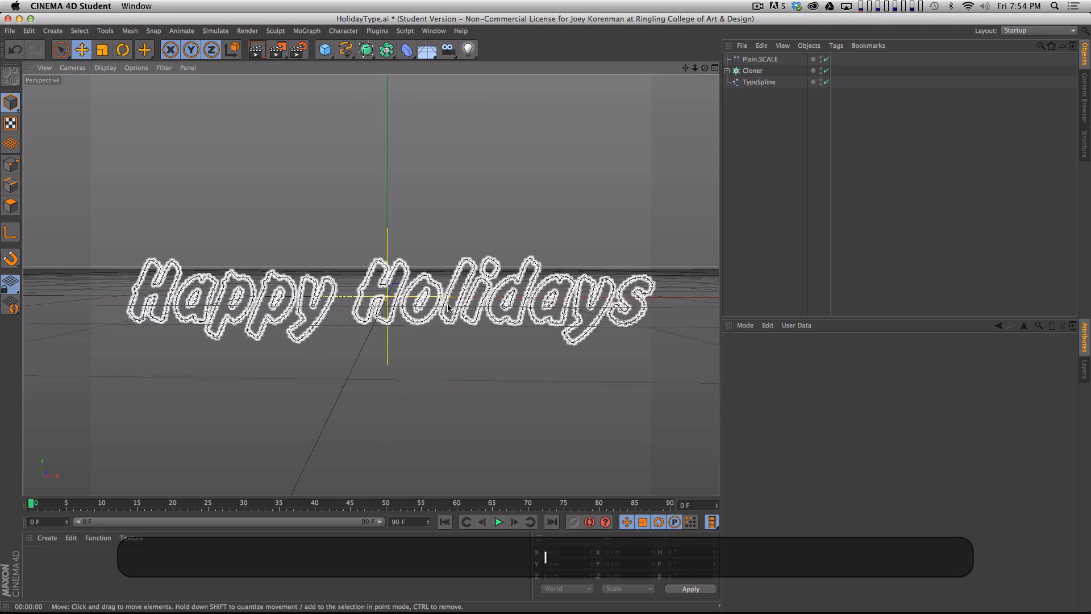
{"action": "key", "text": "super+r"}
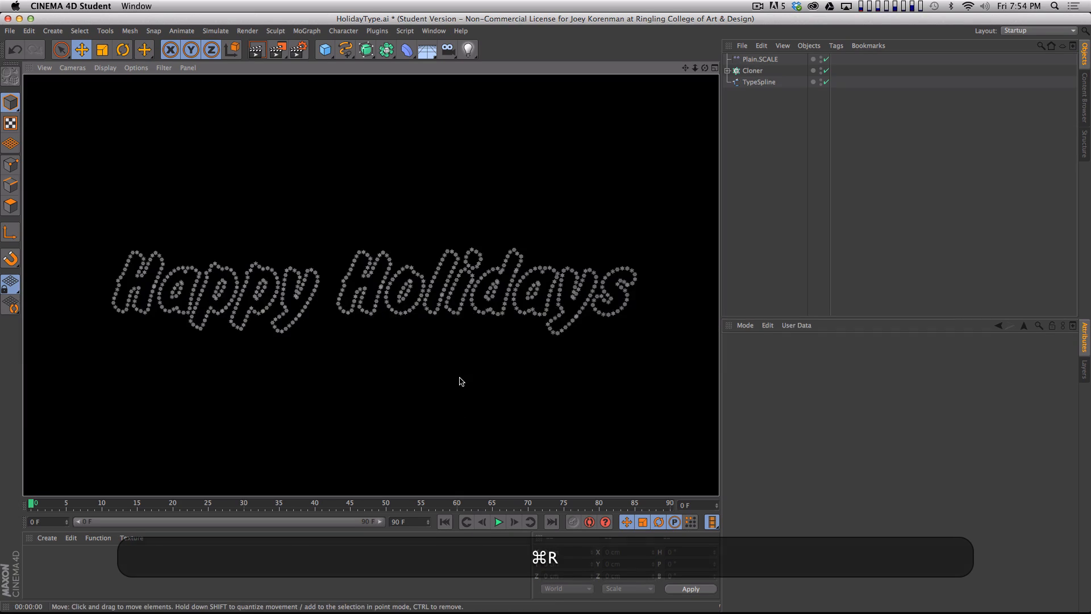
{"action": "left_click", "coordinate": [740, 241]}
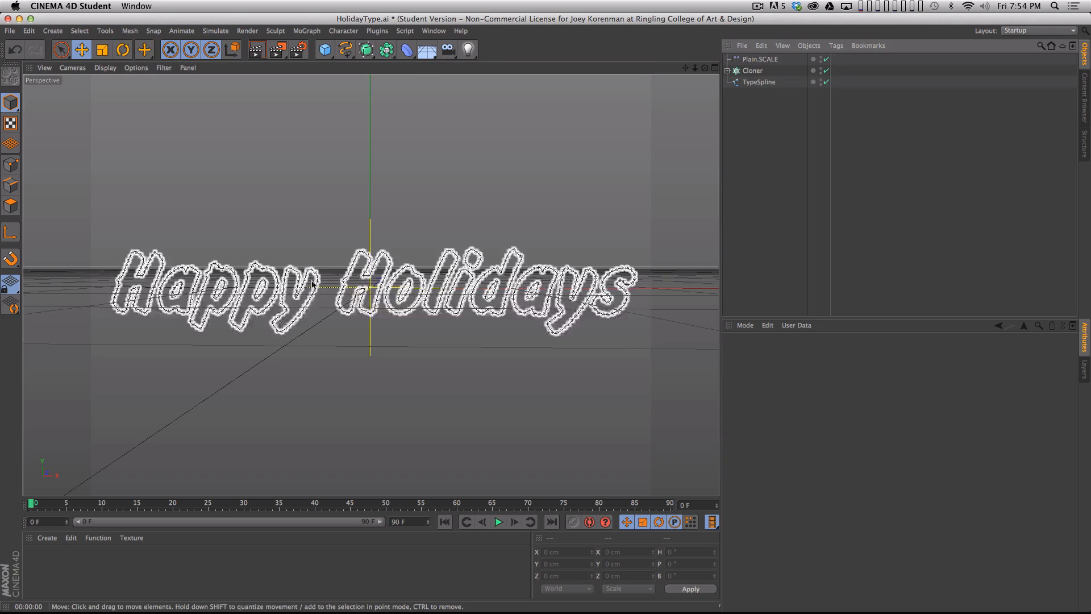
- Create a new material and name it OUTLINE
{"action": "double_click", "coordinate": [50, 568]}
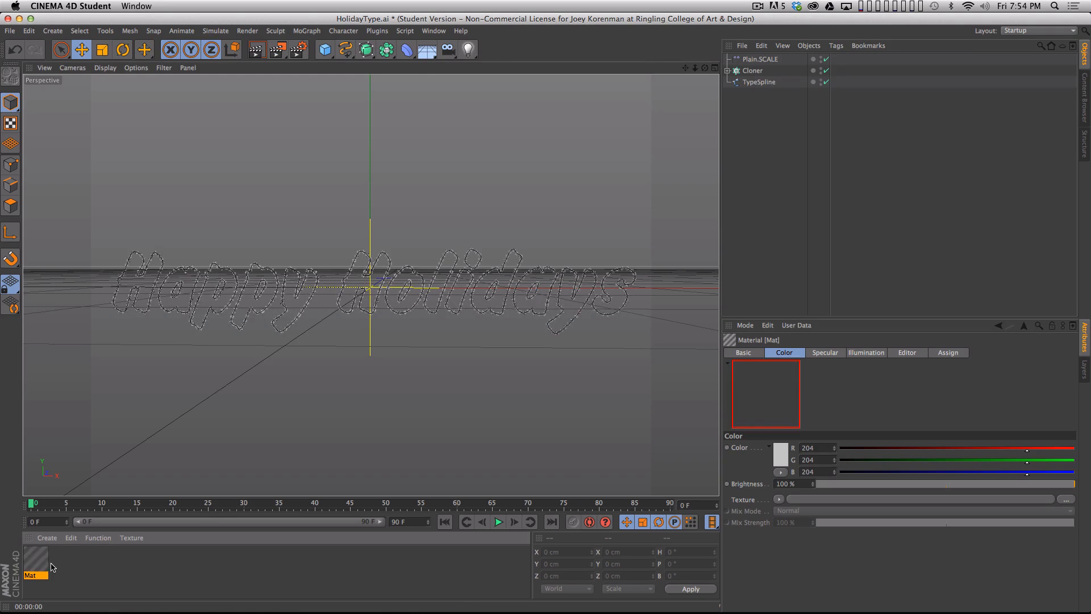
{"action": "double_click", "coordinate": [36, 575]}
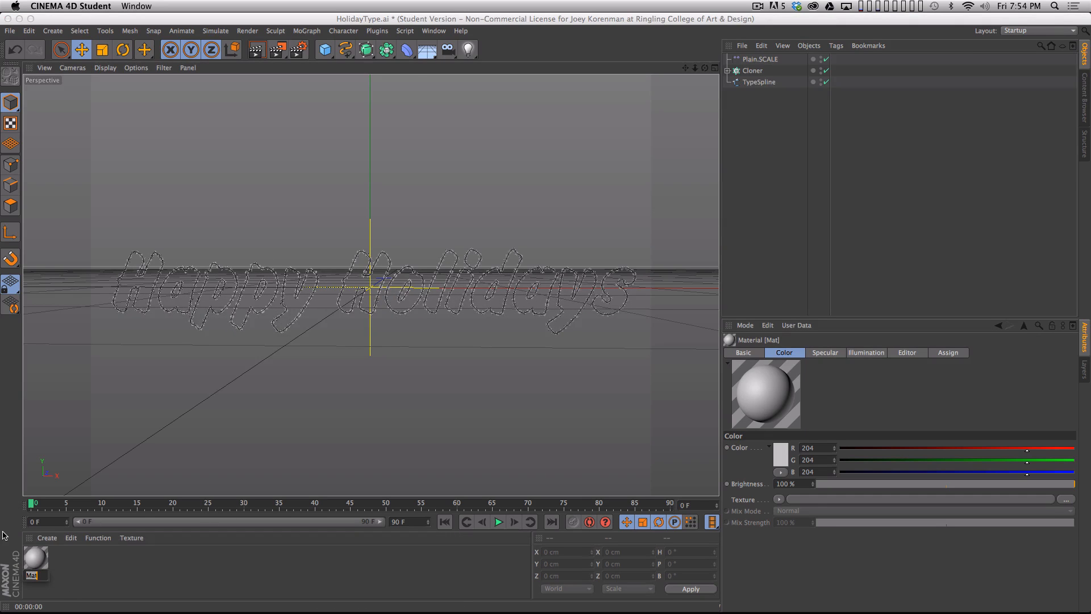
{"action": "type", "text": "OUTLIE"}
{"action": "key", "text": "BackSpace"}
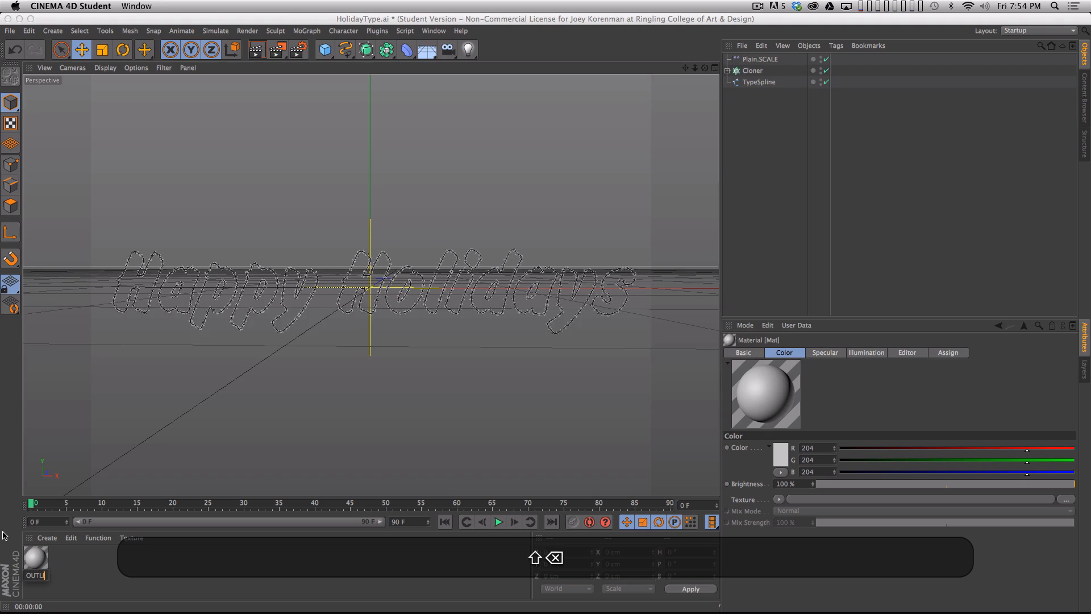
{"action": "type", "text": "INE"}
{"action": "key", "text": "shift+Return"}
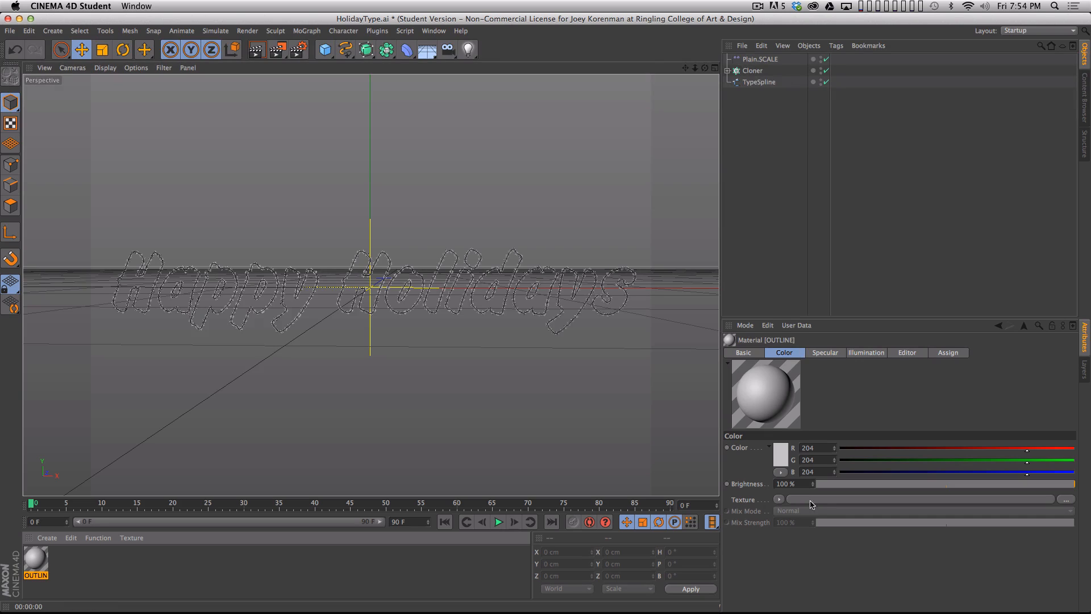
- Load a MoGraph Multi Shader as the texture of the OUTLINE material's color channel and open the shader's properties
{"action": "left_click", "coordinate": [779, 499]}
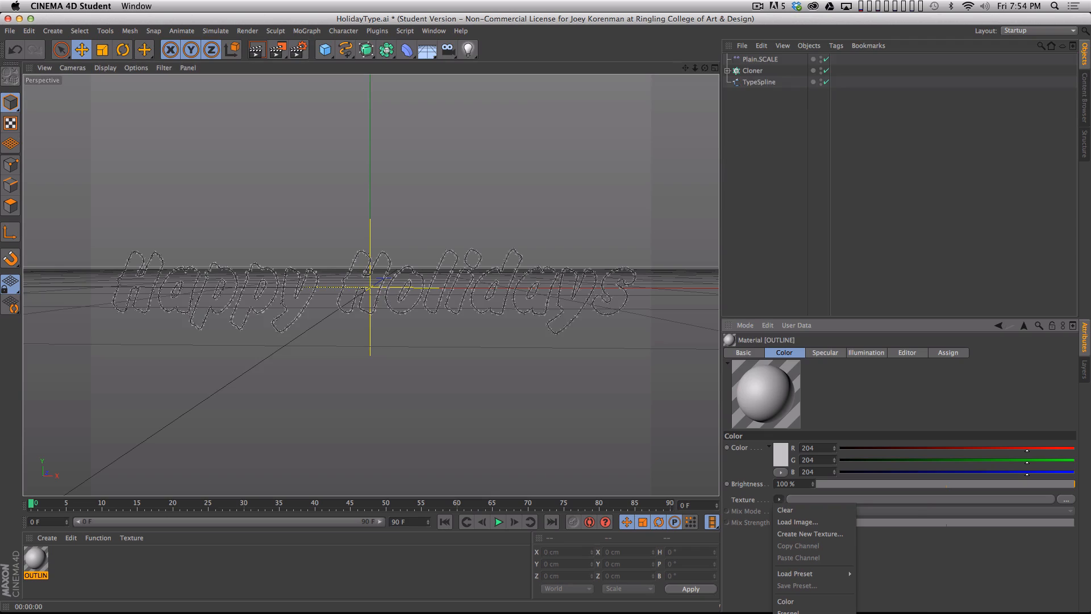
{"action": "left_click", "coordinate": [864, 473]}
{"action": "left_click_drag", "start_coordinate": [838, 318], "coordinate": [825, 95]}
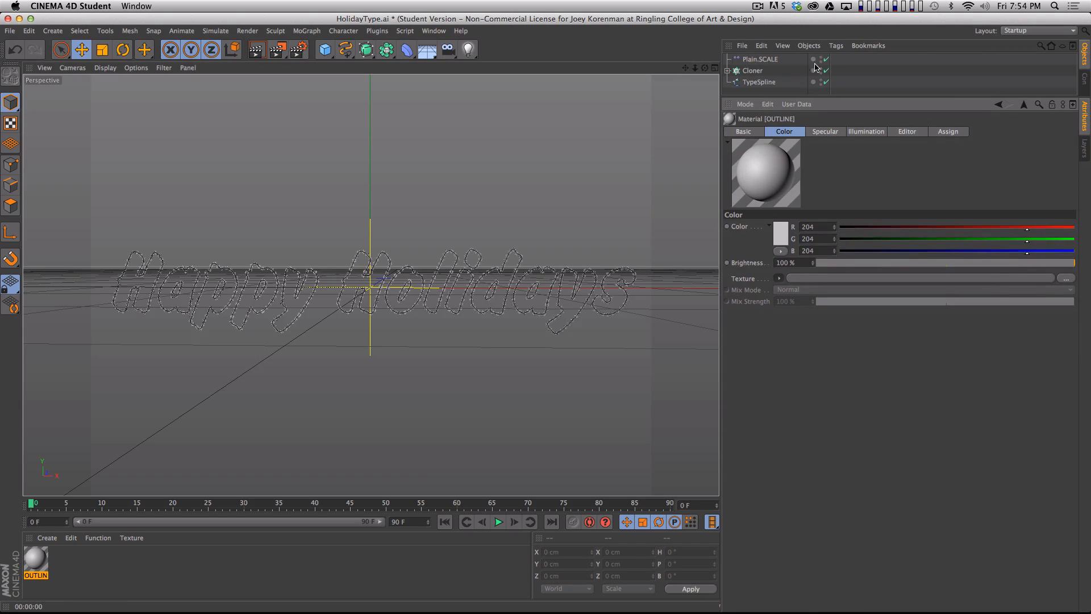
{"action": "left_click", "coordinate": [779, 278]}
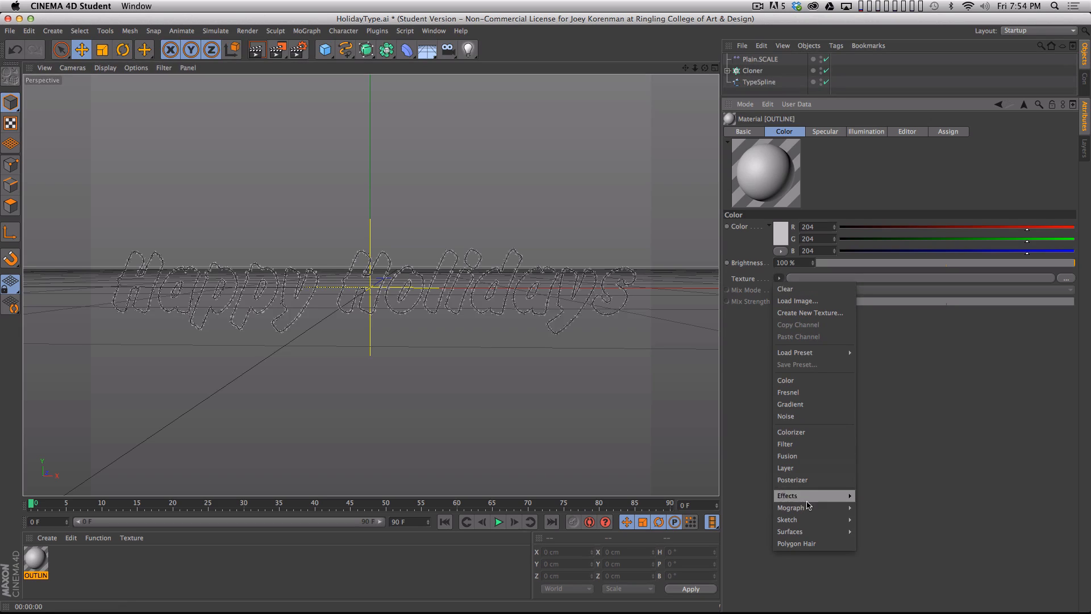
{"action": "mouse_move", "coordinate": [809, 509]}
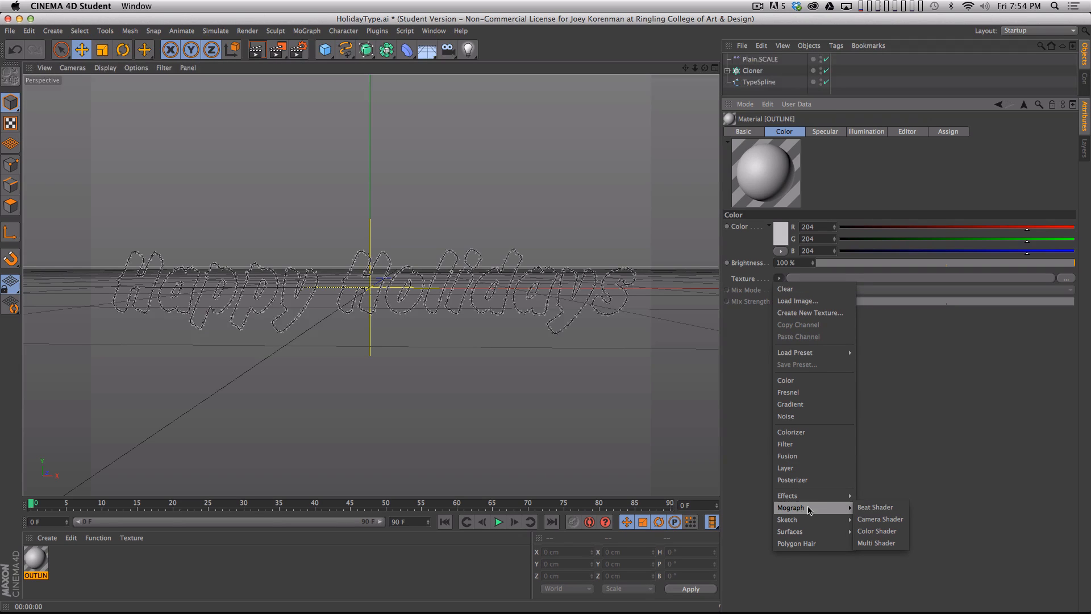
{"action": "left_click", "coordinate": [874, 543]}
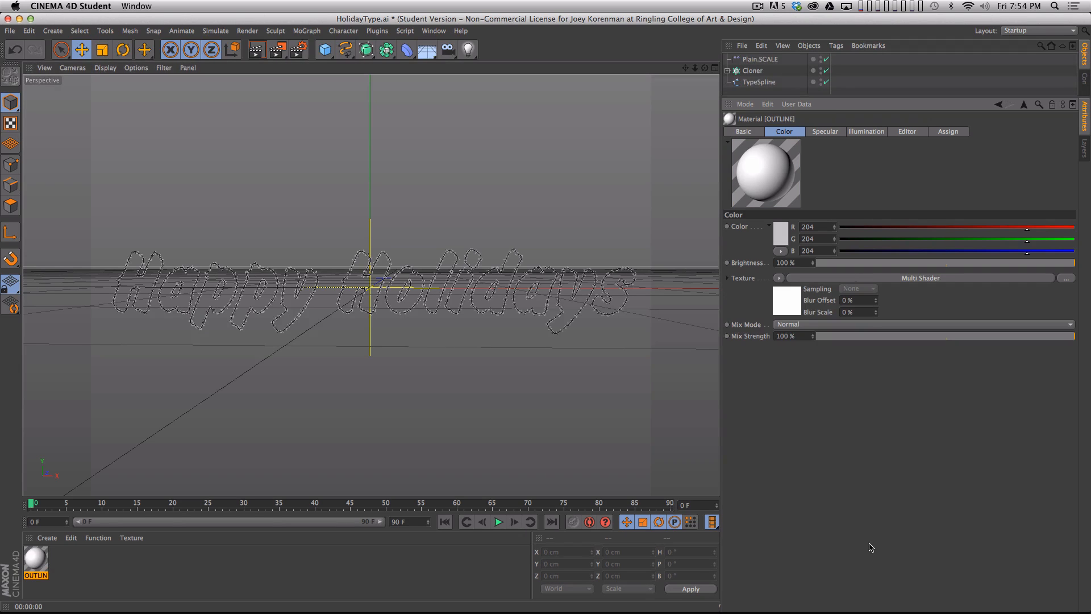
{"action": "left_click", "coordinate": [902, 278]}
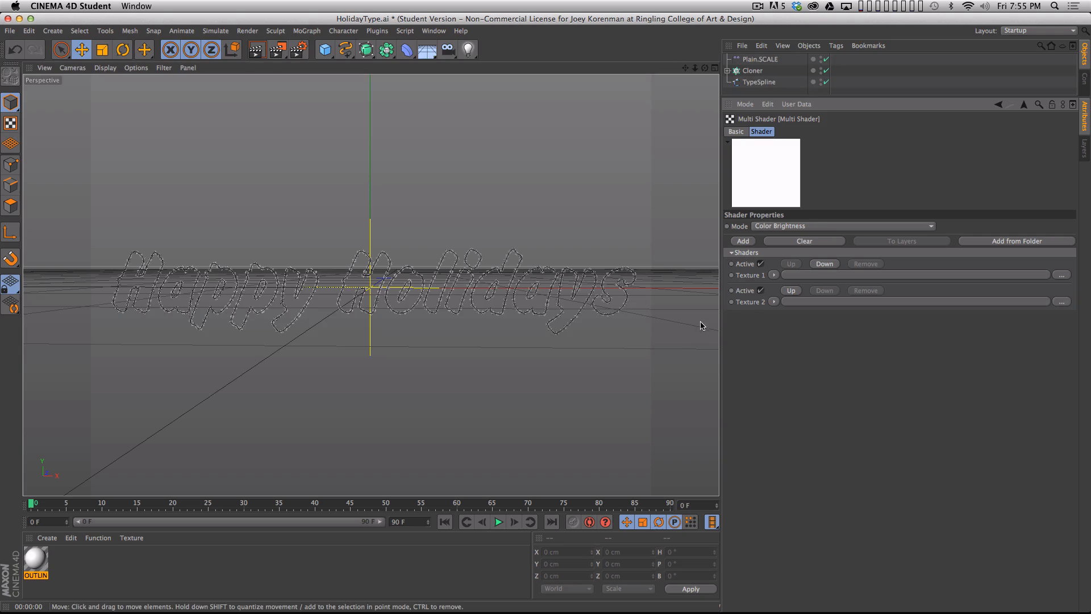
- Give the Multi Shader's Texture 1 a Color shader in light blue, RGB 127, 206, 227
{"action": "left_click", "coordinate": [774, 276]}
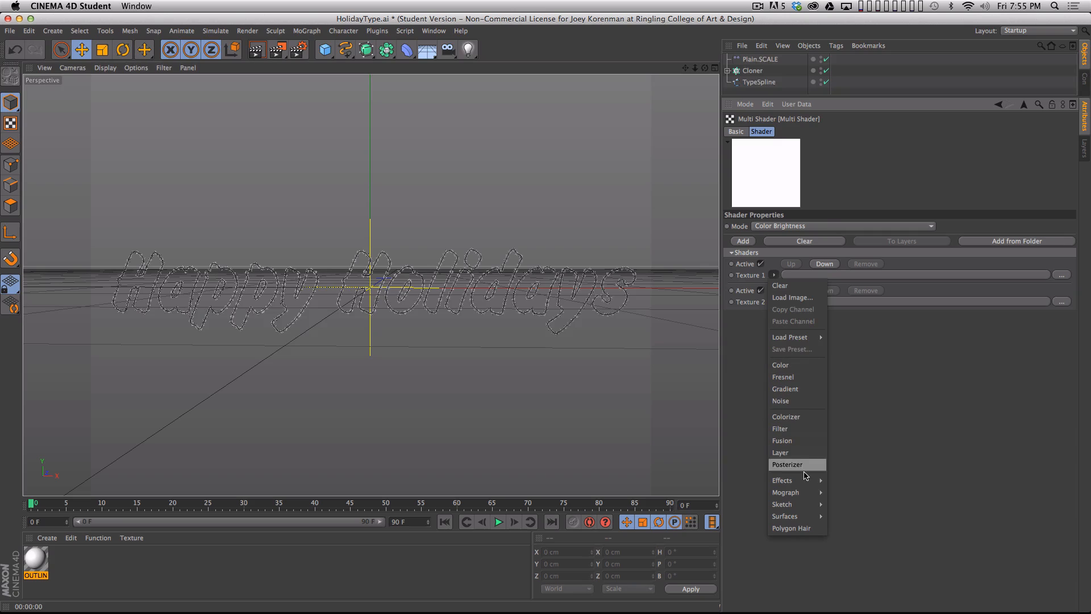
{"action": "left_click", "coordinate": [786, 367]}
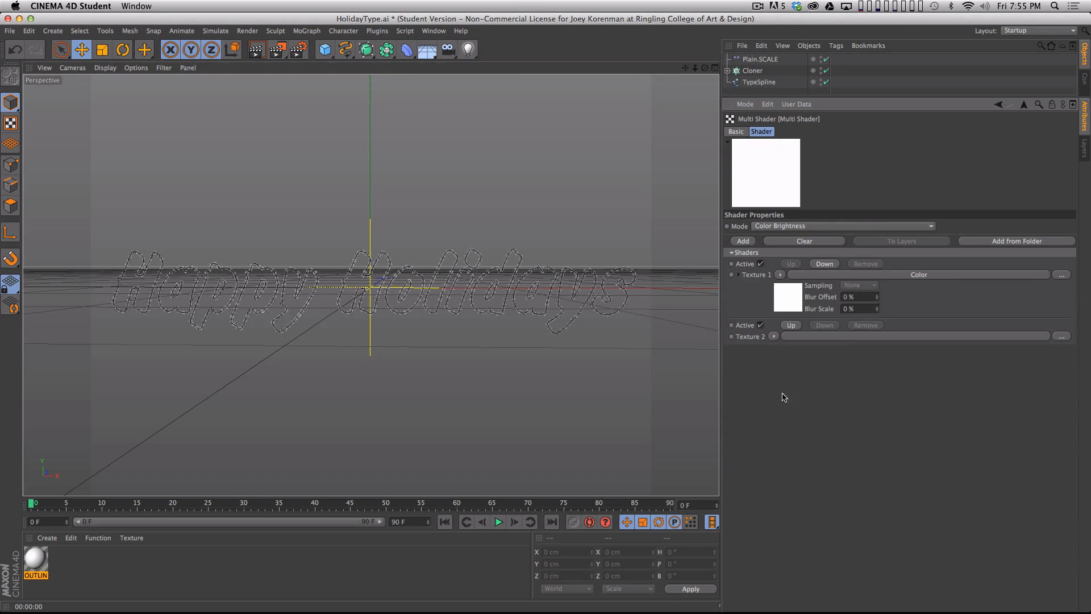
{"action": "left_click", "coordinate": [861, 275]}
{"action": "left_click", "coordinate": [777, 235]}
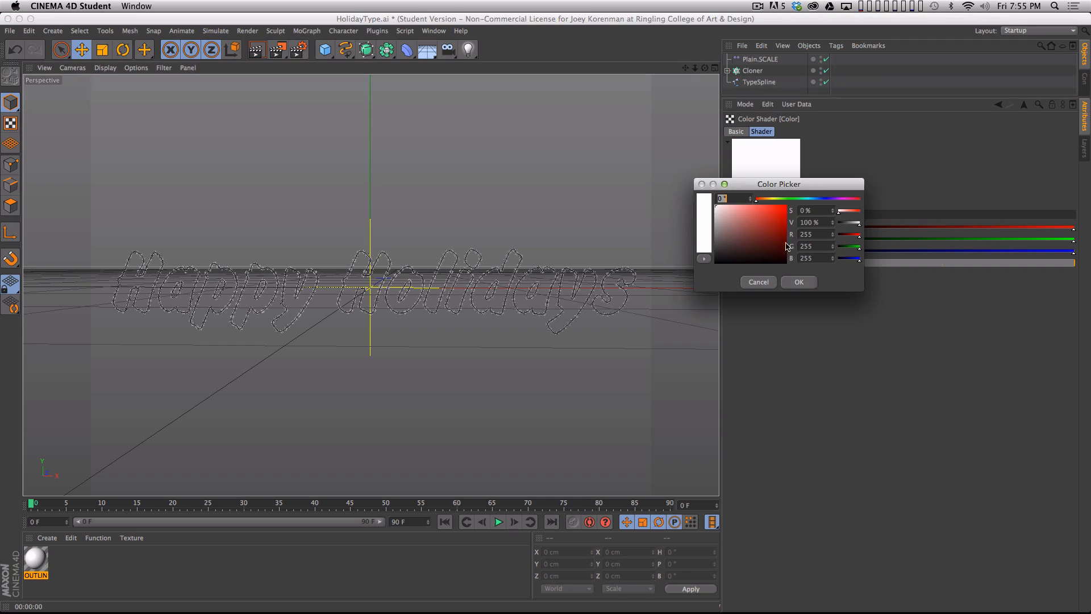
{"action": "left_click", "coordinate": [819, 199]}
{"action": "left_click", "coordinate": [772, 214]}
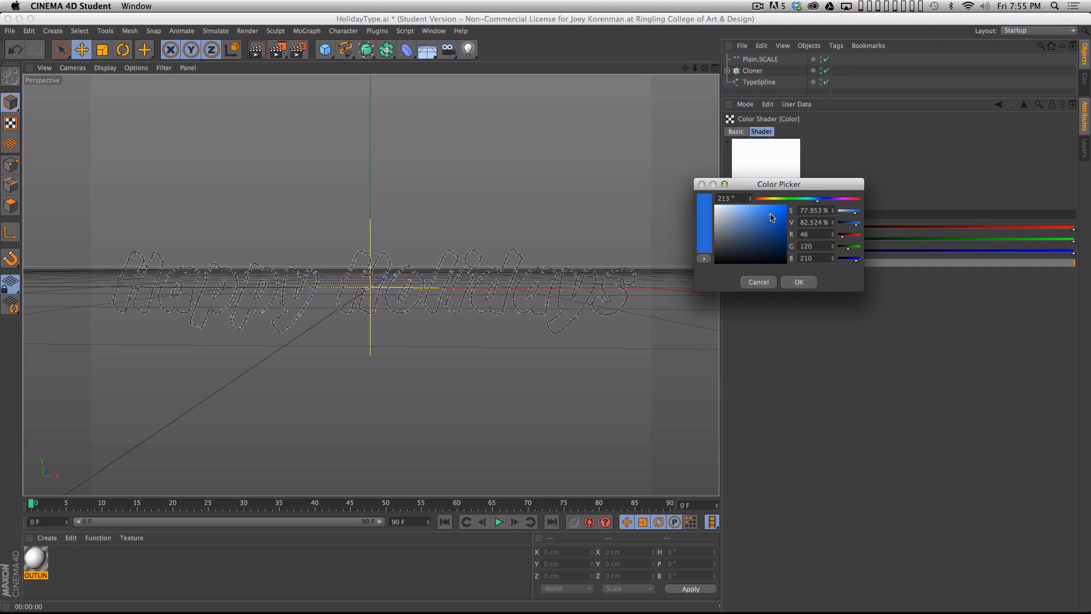
{"action": "left_click", "coordinate": [809, 199]}
{"action": "left_click", "coordinate": [810, 199]}
{"action": "left_click_drag", "start_coordinate": [764, 221], "coordinate": [746, 213]}
{"action": "left_click", "coordinate": [799, 282]}
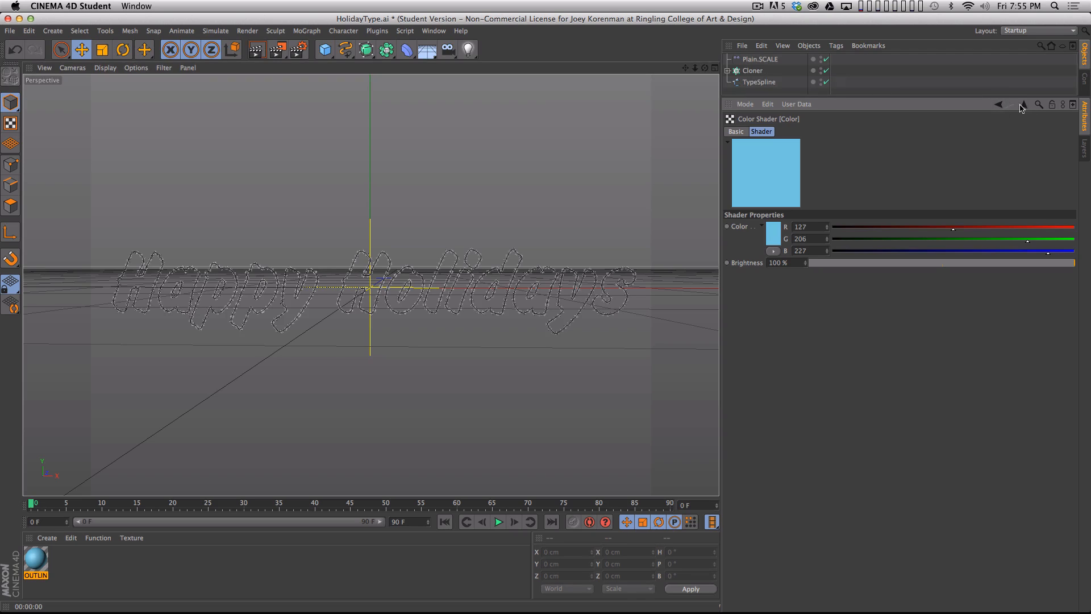
{"action": "left_click", "coordinate": [999, 105]}
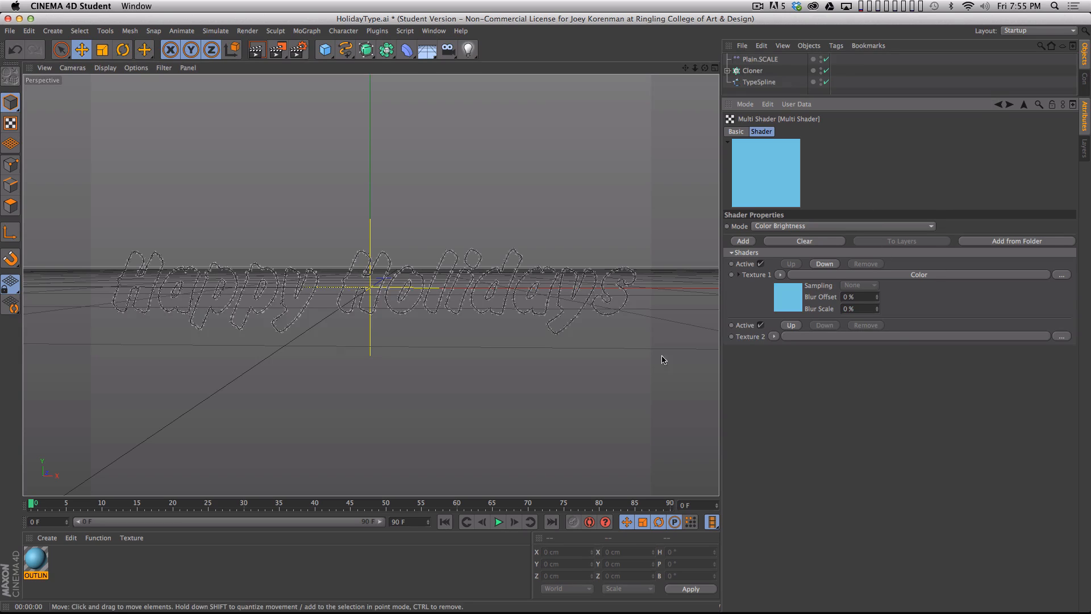
- Give the Multi Shader's Texture 2 a Color shader in teal, RGB 52, 165, 180
{"action": "left_click", "coordinate": [782, 340]}
{"action": "left_click", "coordinate": [795, 428]}
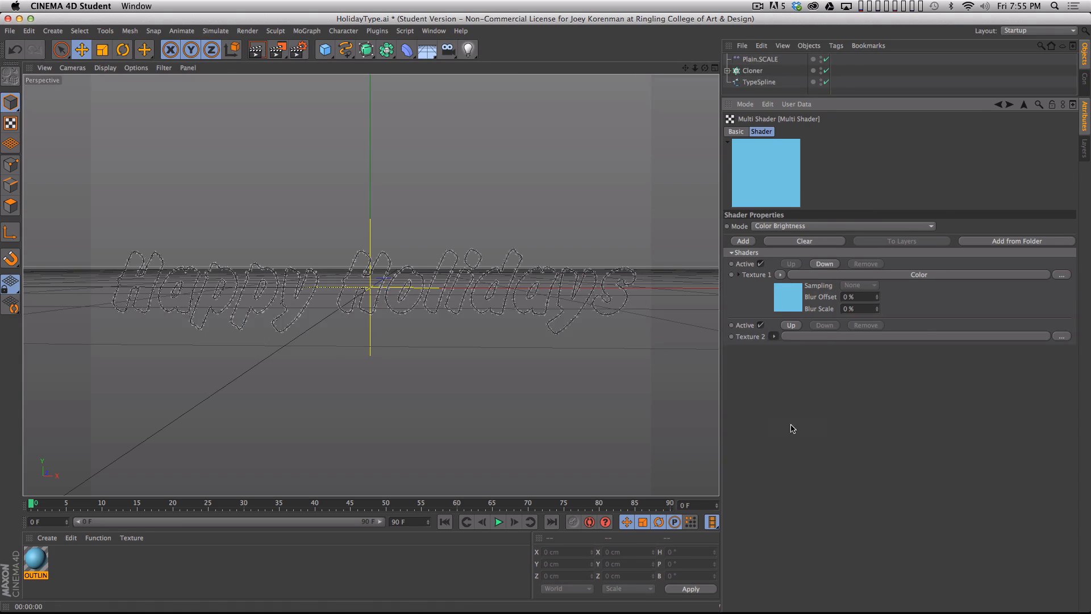
{"action": "left_click", "coordinate": [838, 336]}
{"action": "left_click", "coordinate": [773, 242]}
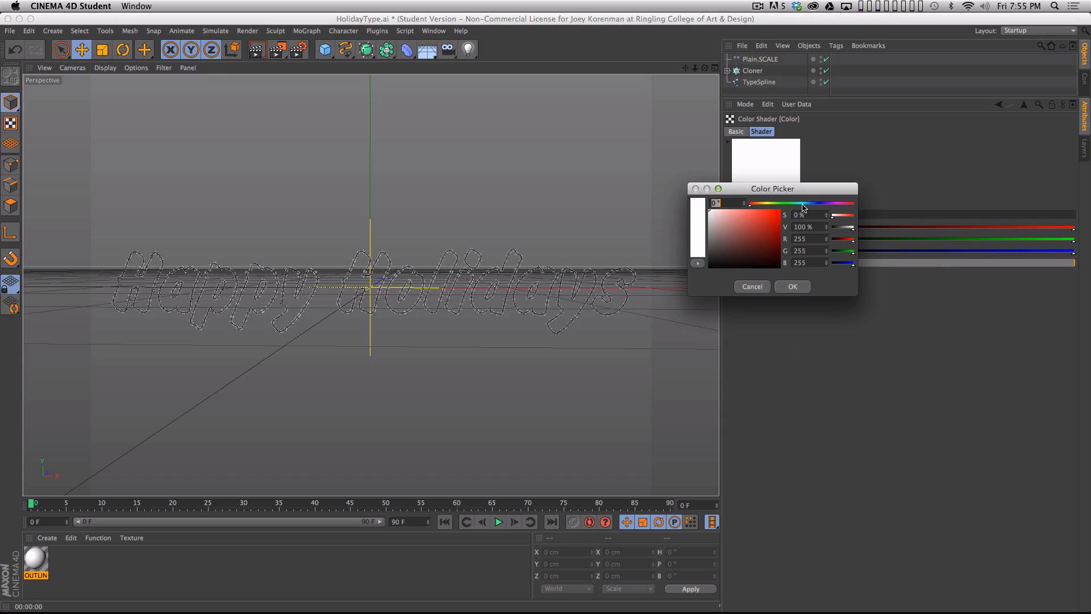
{"action": "left_click", "coordinate": [802, 203]}
{"action": "left_click_drag", "start_coordinate": [774, 226], "coordinate": [760, 228]}
{"action": "left_click", "coordinate": [793, 286]}
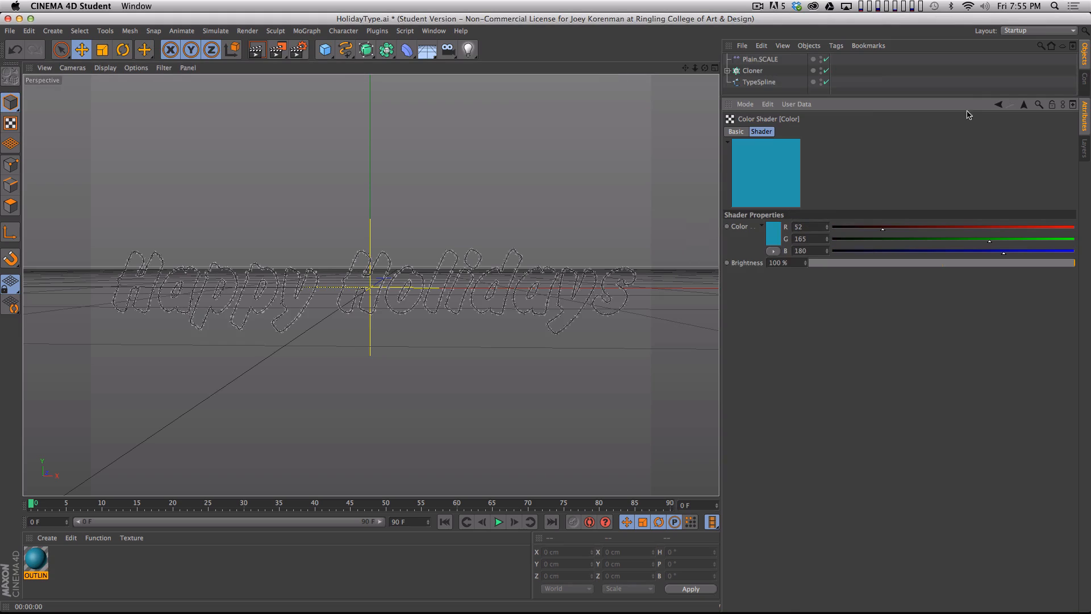
{"action": "left_click", "coordinate": [994, 105]}
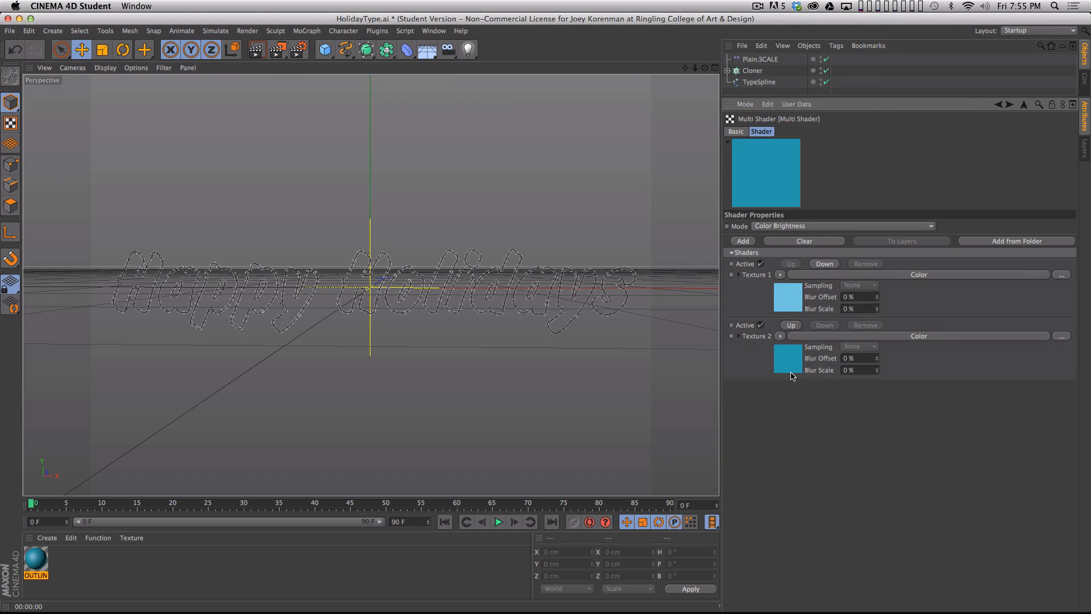
- Darken Texture 2's teal to a brightness value of 64%, RGB 47, 149, 163
{"action": "left_click", "coordinate": [821, 336]}
{"action": "left_click", "coordinate": [774, 243]}
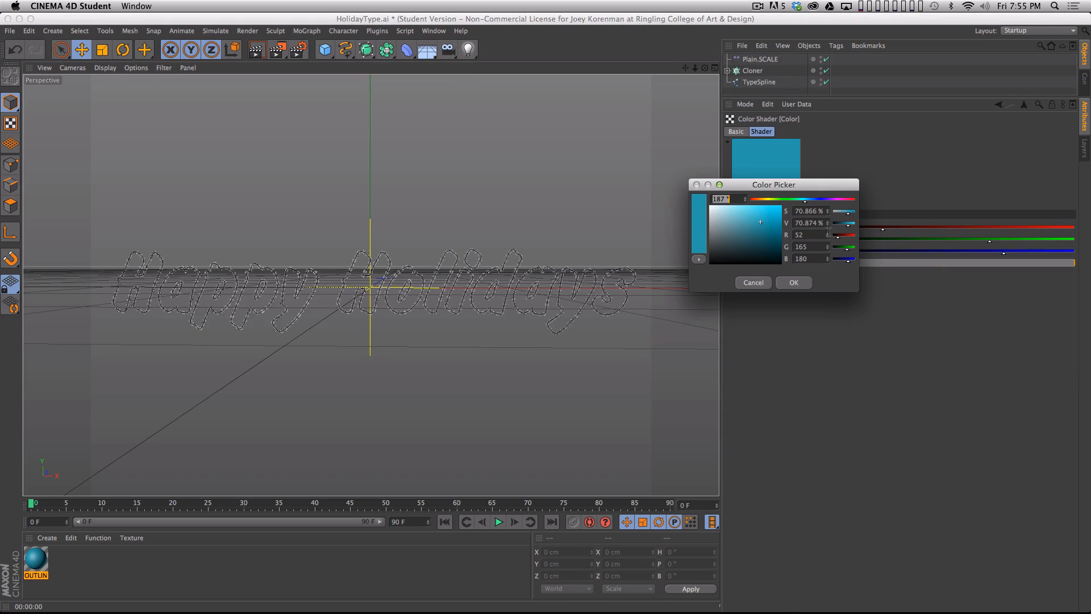
{"action": "left_click_drag", "start_coordinate": [849, 225], "coordinate": [846, 225]}
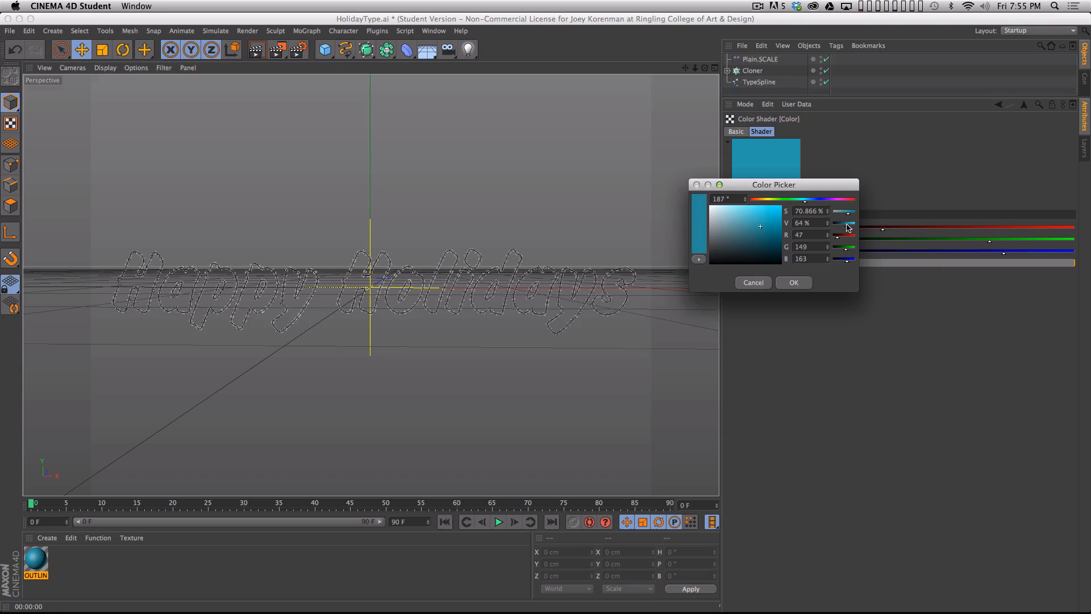
{"action": "left_click", "coordinate": [794, 283]}
{"action": "left_click", "coordinate": [999, 105]}
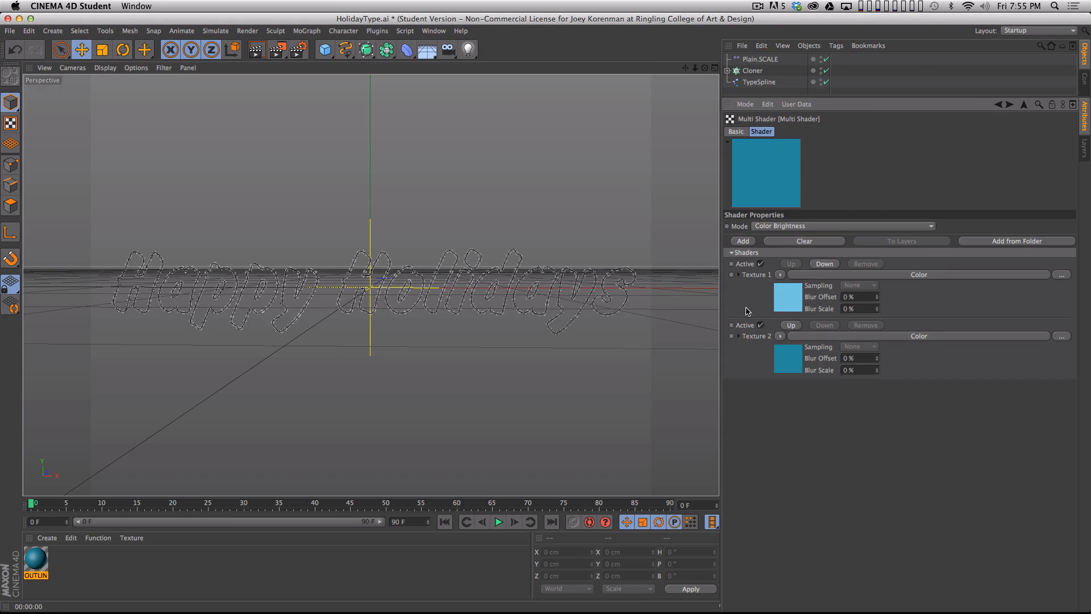
- Add a third texture slot to the Multi Shader and load a white Color shader into it
{"action": "left_click", "coordinate": [744, 241]}
{"action": "left_click", "coordinate": [773, 398]}
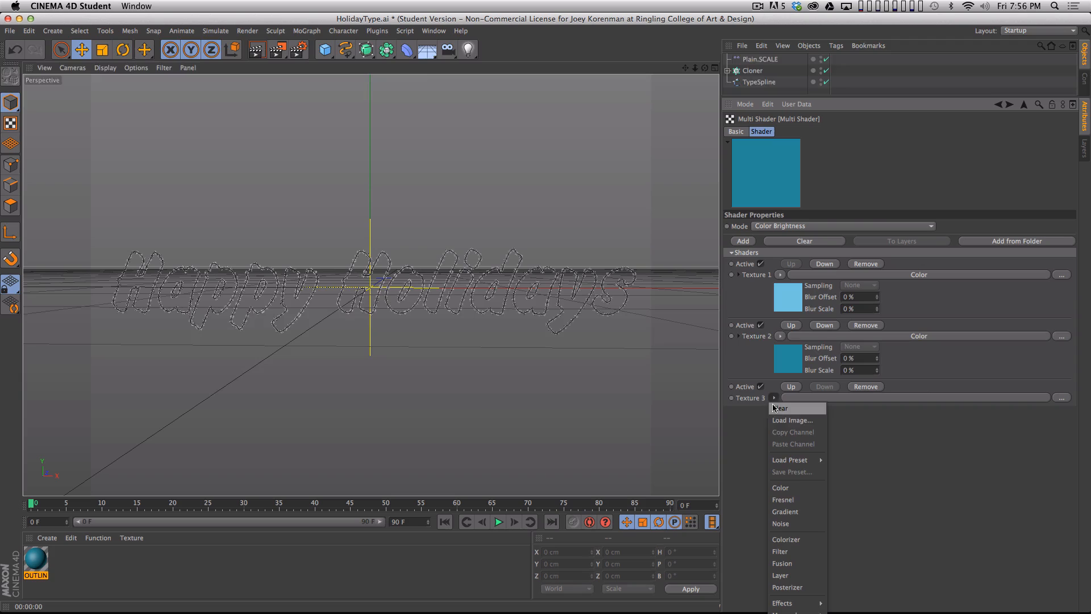
{"action": "left_click", "coordinate": [801, 498]}
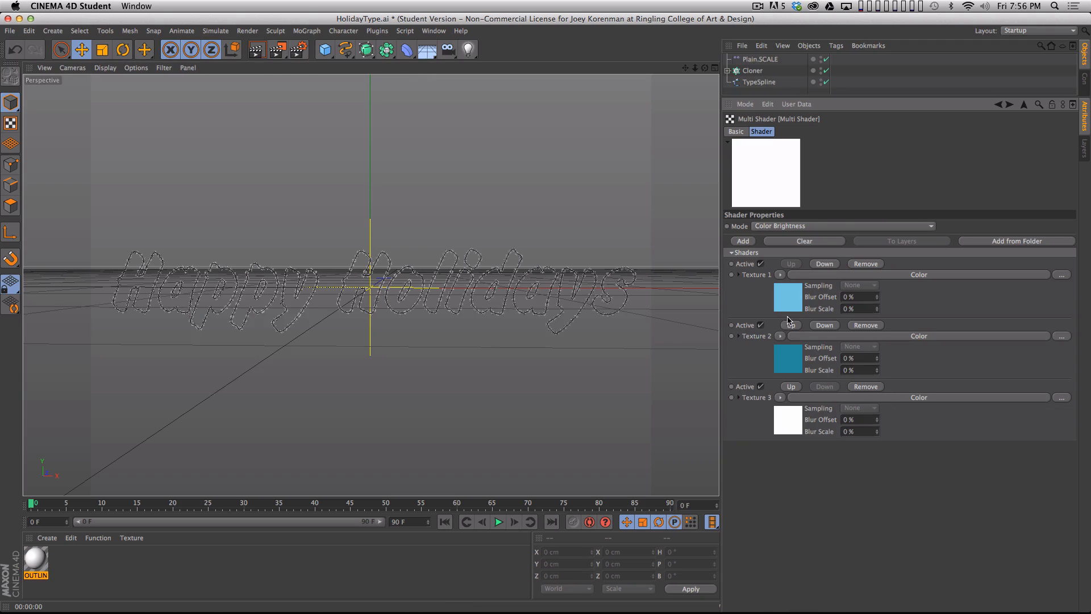
- Add a fourth texture to the Multi Shader with a Color shader in dark blue, RGB 4, 77, 116
{"action": "left_click", "coordinate": [743, 241]}
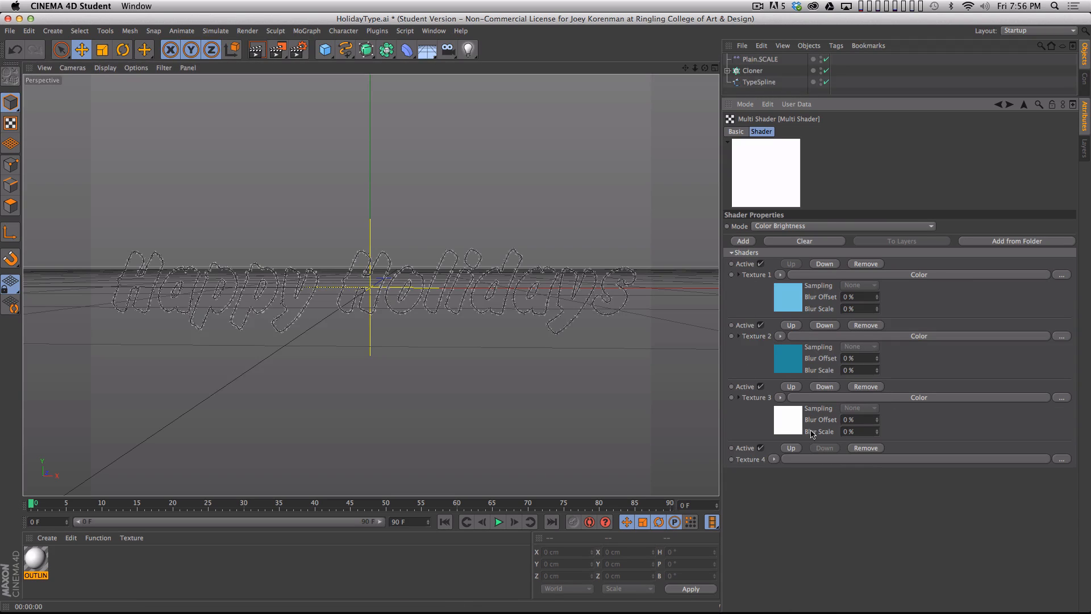
{"action": "left_click", "coordinate": [772, 459]}
{"action": "left_click", "coordinate": [781, 549]}
{"action": "left_click", "coordinate": [829, 459]}
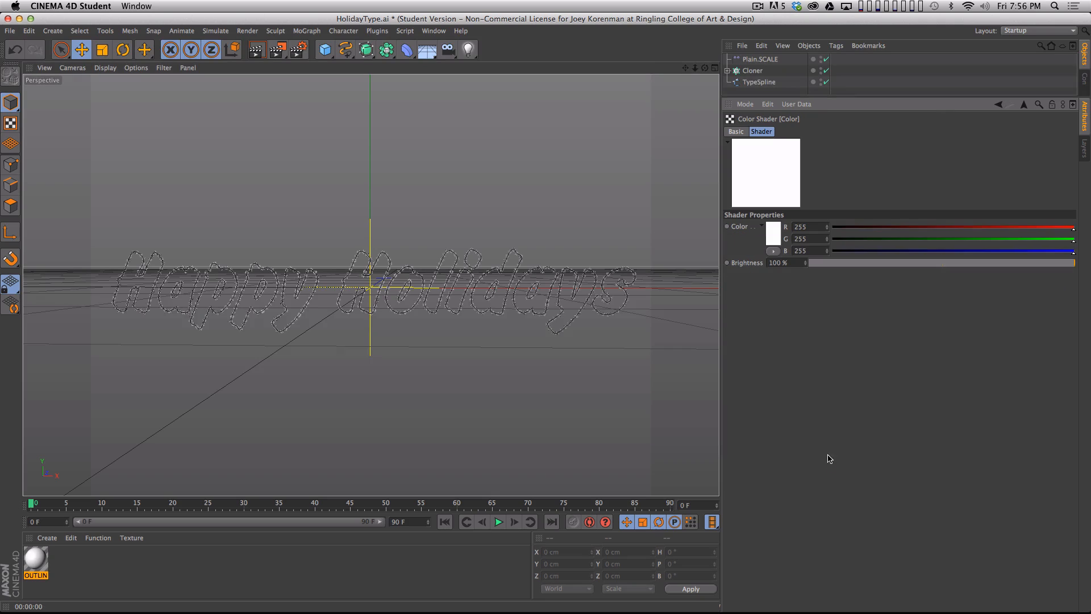
{"action": "left_click", "coordinate": [776, 234]}
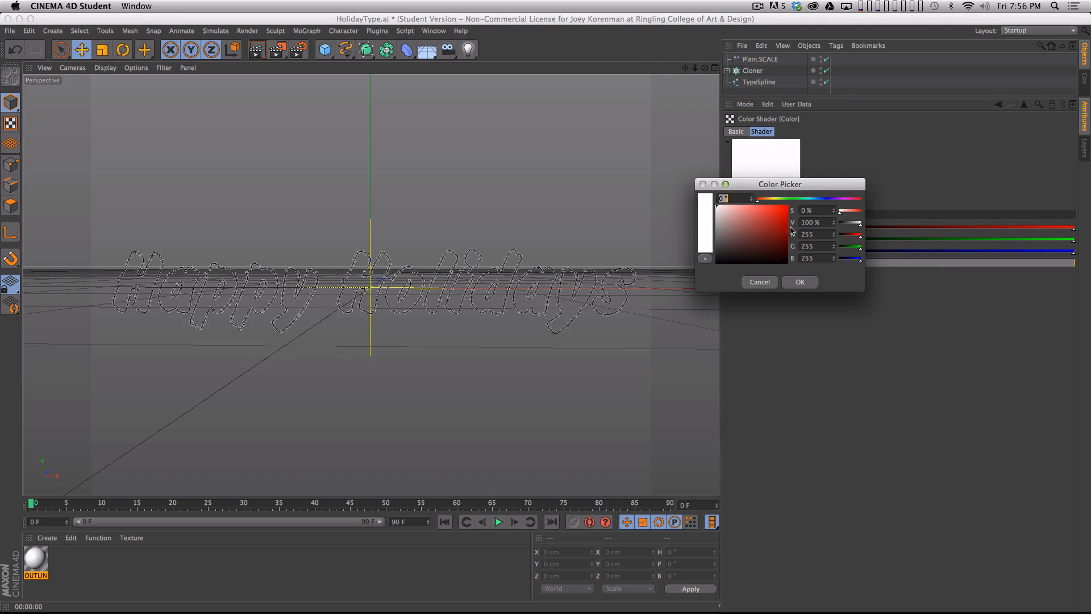
{"action": "left_click", "coordinate": [815, 199]}
{"action": "left_click_drag", "start_coordinate": [787, 233], "coordinate": [786, 239]}
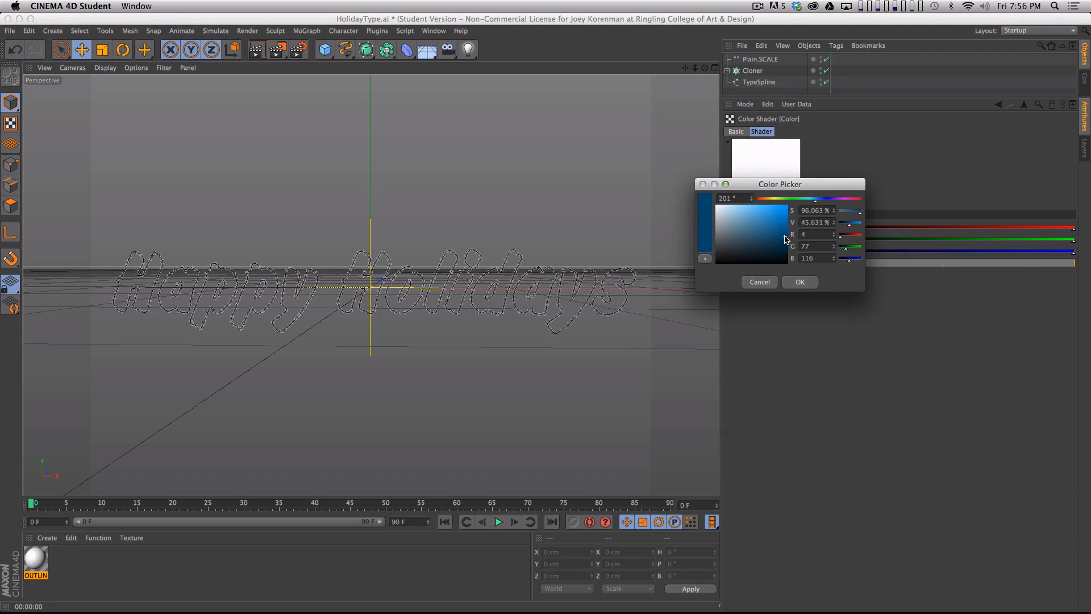
{"action": "left_click", "coordinate": [800, 282]}
{"action": "left_click", "coordinate": [998, 104]}
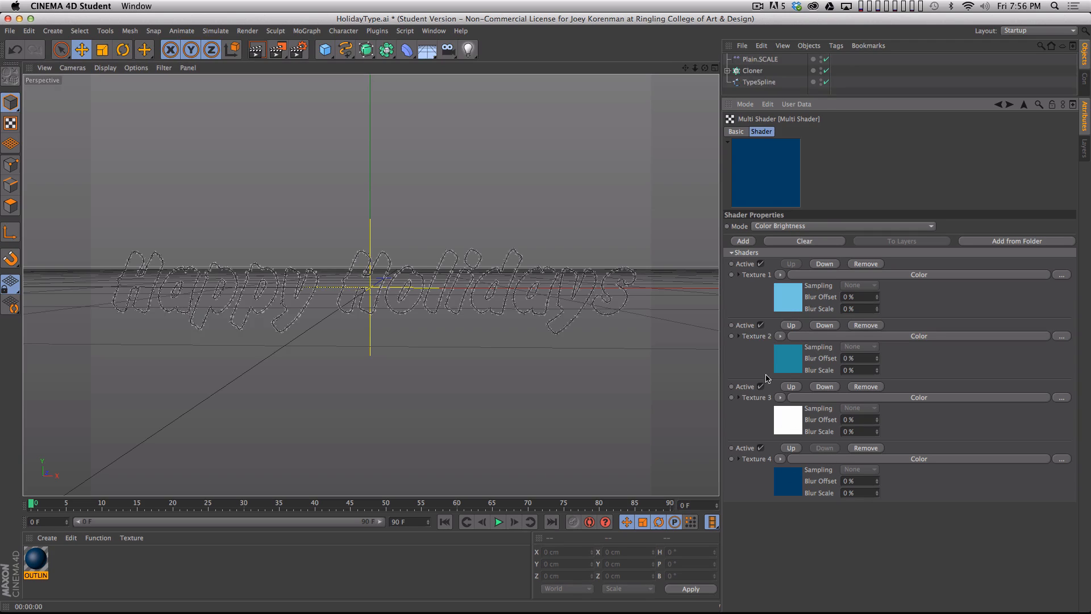
- Set the Multi Shader's mode to Index Ratio
{"action": "left_click", "coordinate": [793, 226]}
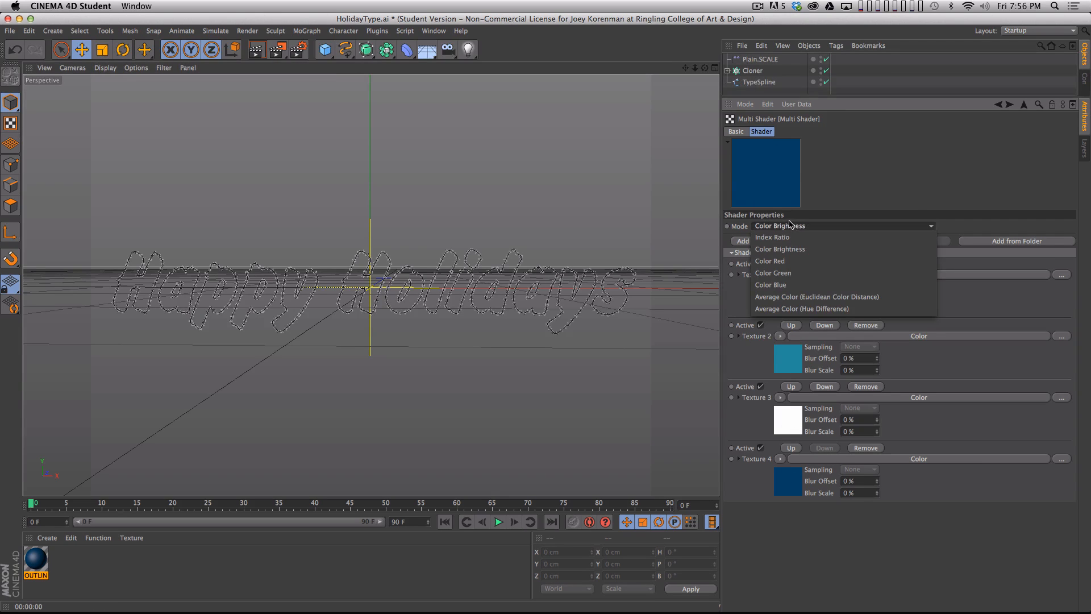
{"action": "left_click", "coordinate": [787, 237]}
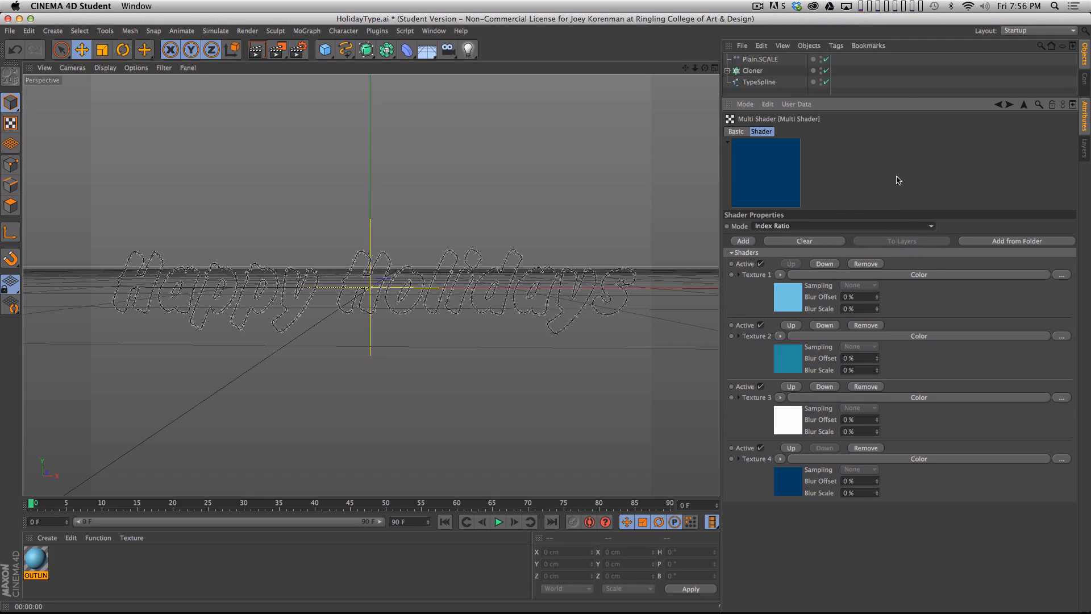
- Apply the OUTLINE material to the Cloner and render a preview of the view
{"action": "left_click_drag", "start_coordinate": [893, 95], "coordinate": [897, 237]}
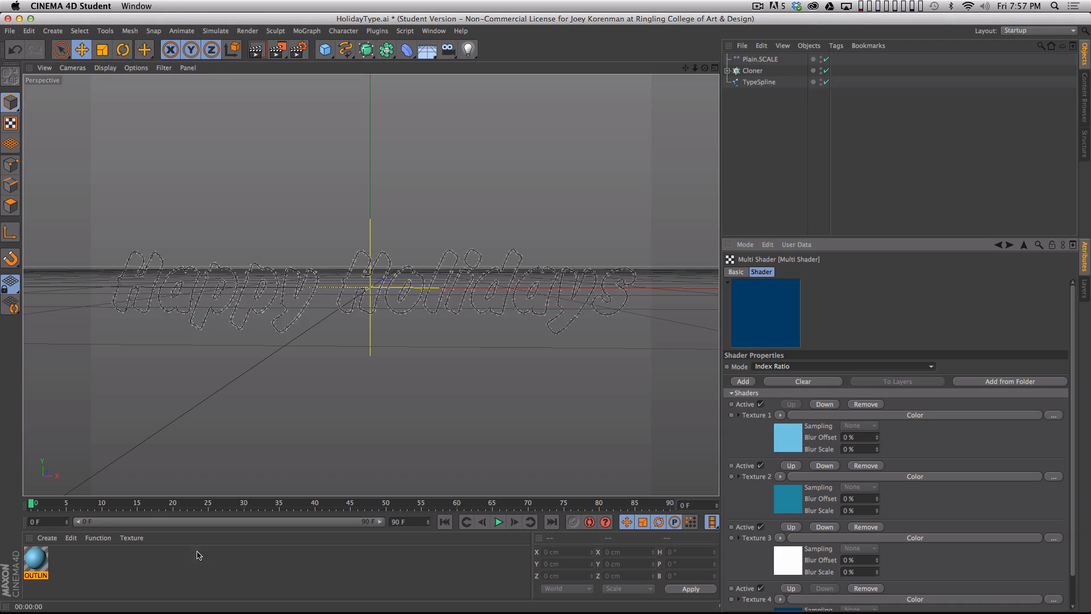
{"action": "left_click_drag", "start_coordinate": [38, 568], "coordinate": [752, 71]}
{"action": "key", "text": "super+r"}
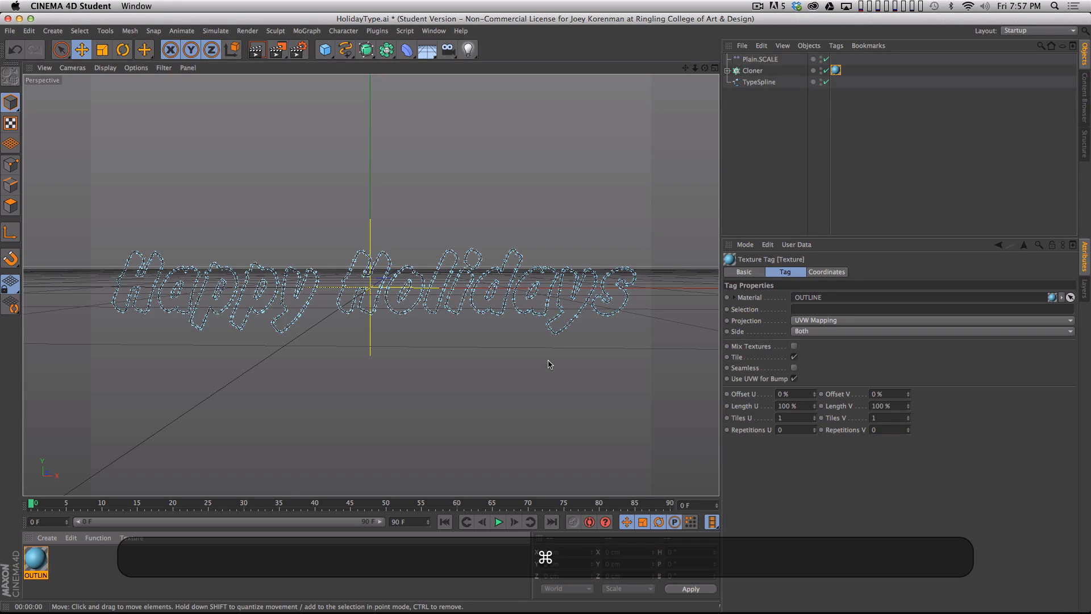
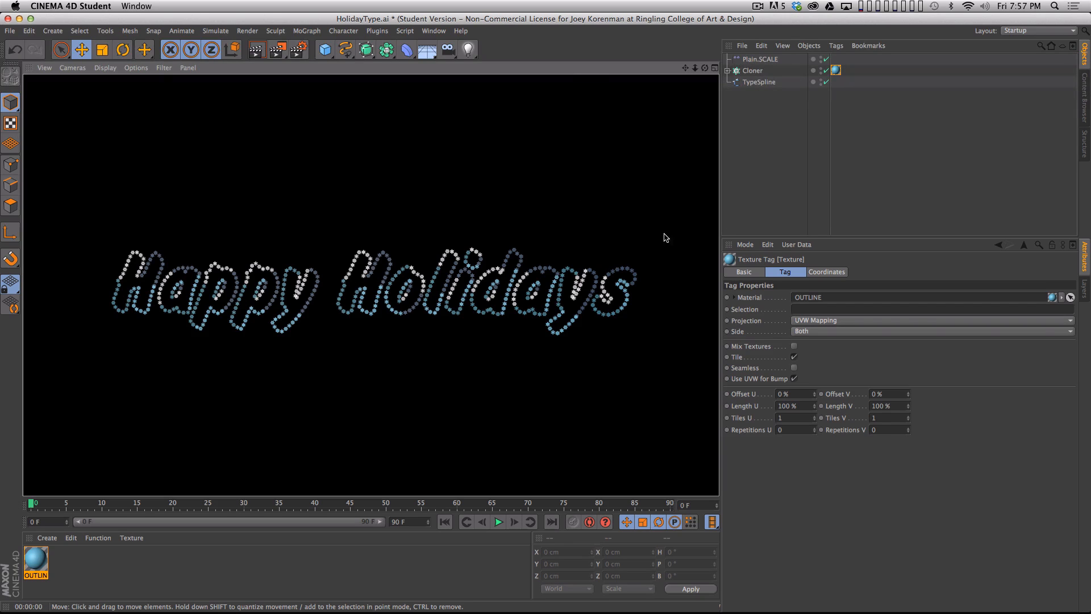
- Add a Random effector to the Cloner and turn off its Position transform
{"action": "left_click", "coordinate": [778, 200]}
{"action": "left_click", "coordinate": [752, 72]}
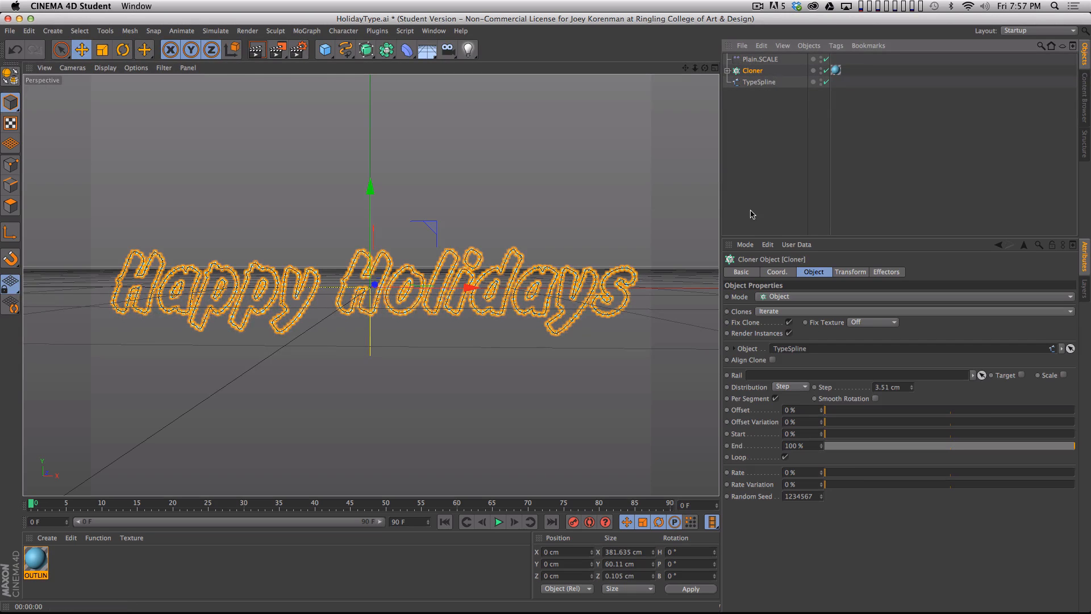
{"action": "left_click", "coordinate": [796, 149]}
{"action": "left_click", "coordinate": [753, 72]}
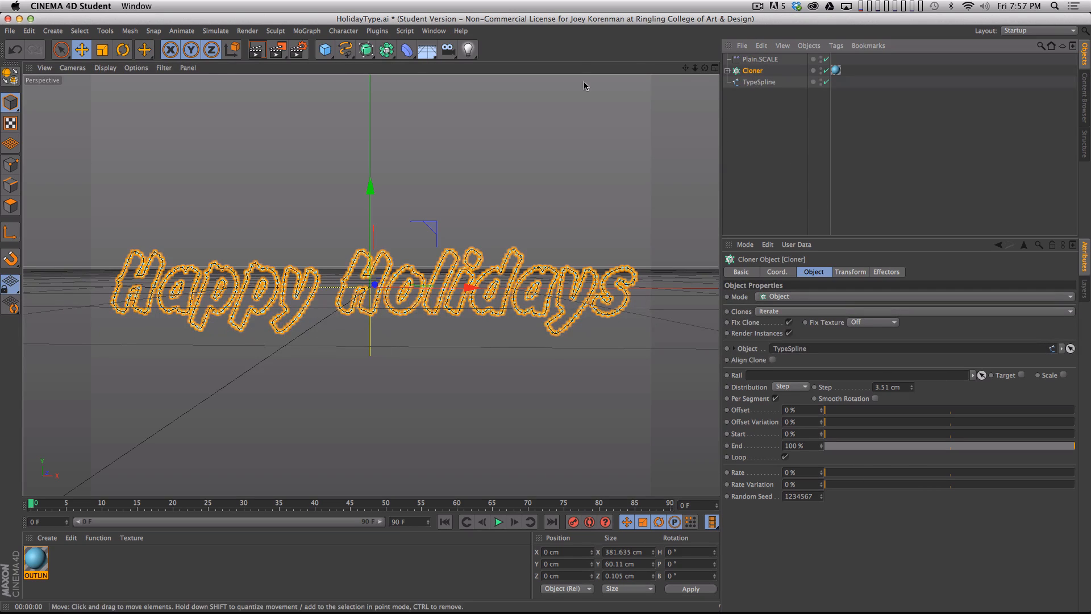
{"action": "left_click", "coordinate": [307, 31]}
{"action": "mouse_move", "coordinate": [352, 51]}
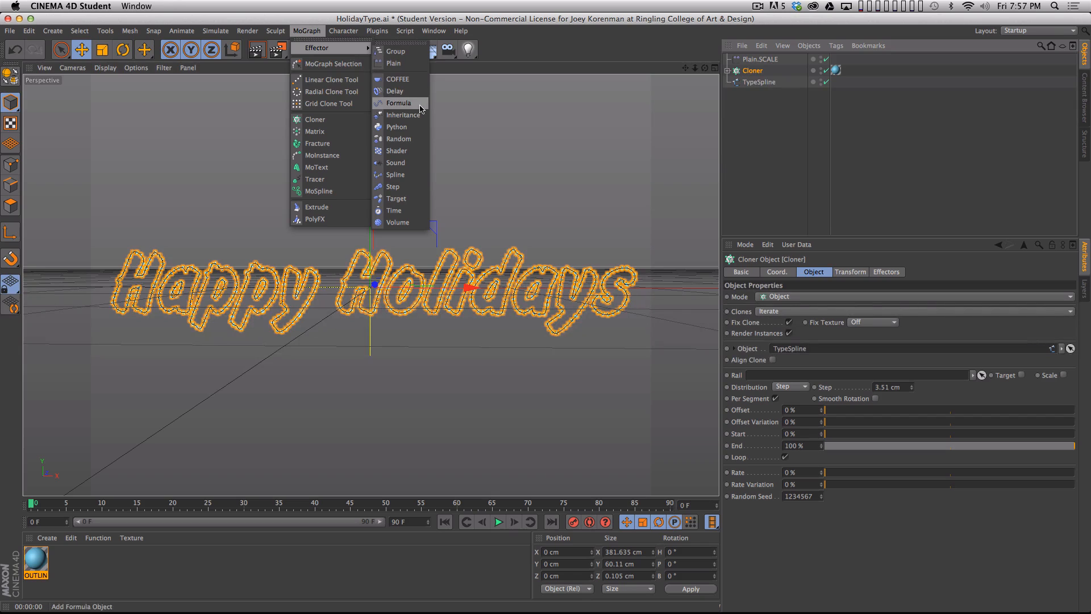
{"action": "left_click", "coordinate": [398, 139]}
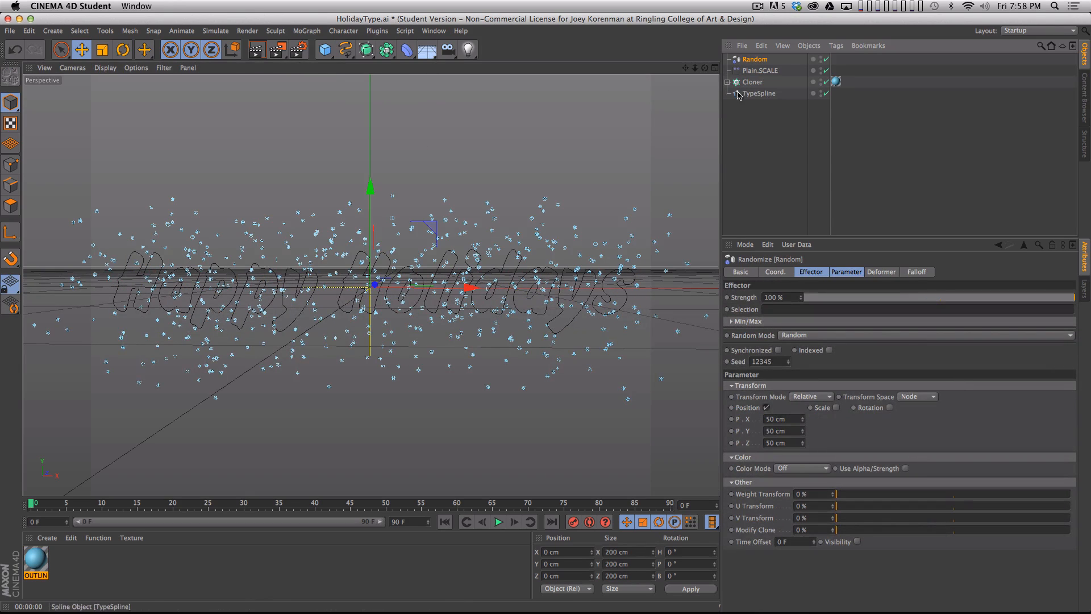
{"action": "left_click", "coordinate": [767, 408]}
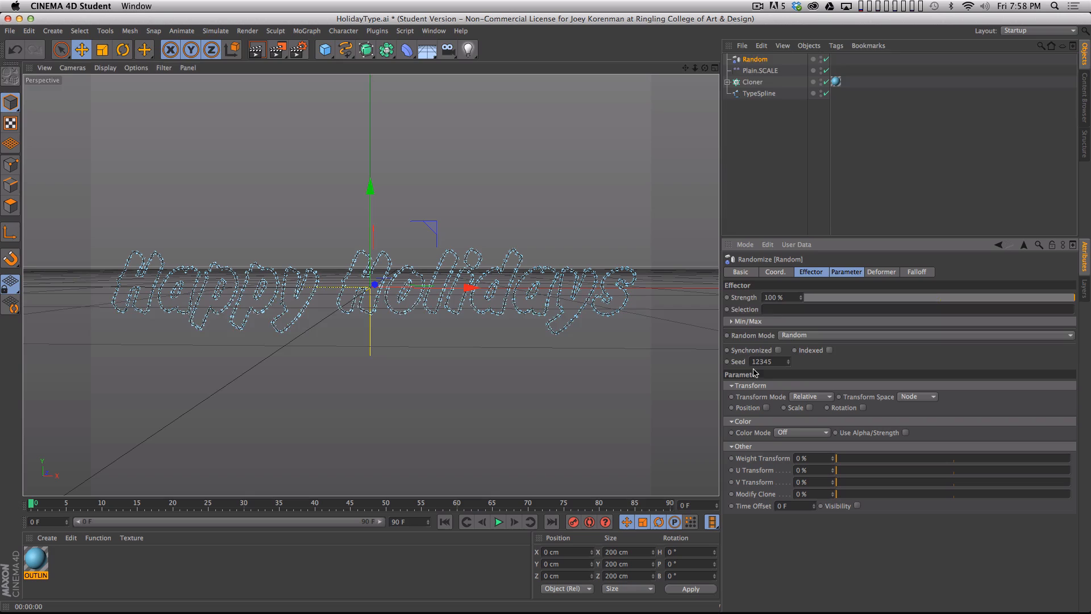
- Rename the Random effector as Random.COLOR
{"action": "double_click", "coordinate": [761, 59]}
{"action": "key", "text": "Right"}
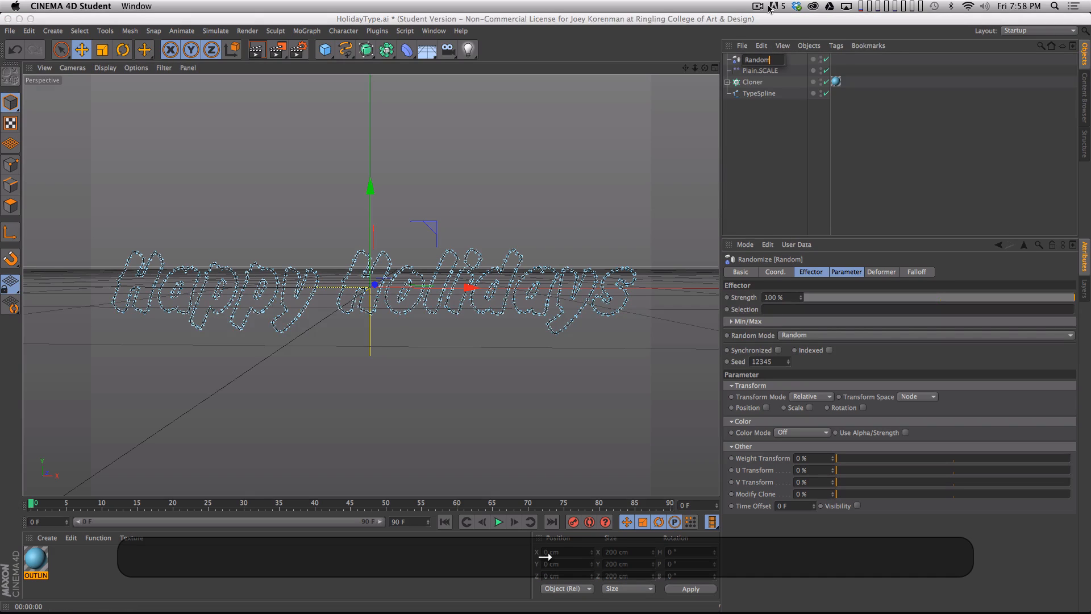
{"action": "type", "text": ".COLOR"}
{"action": "key", "text": "Return"}
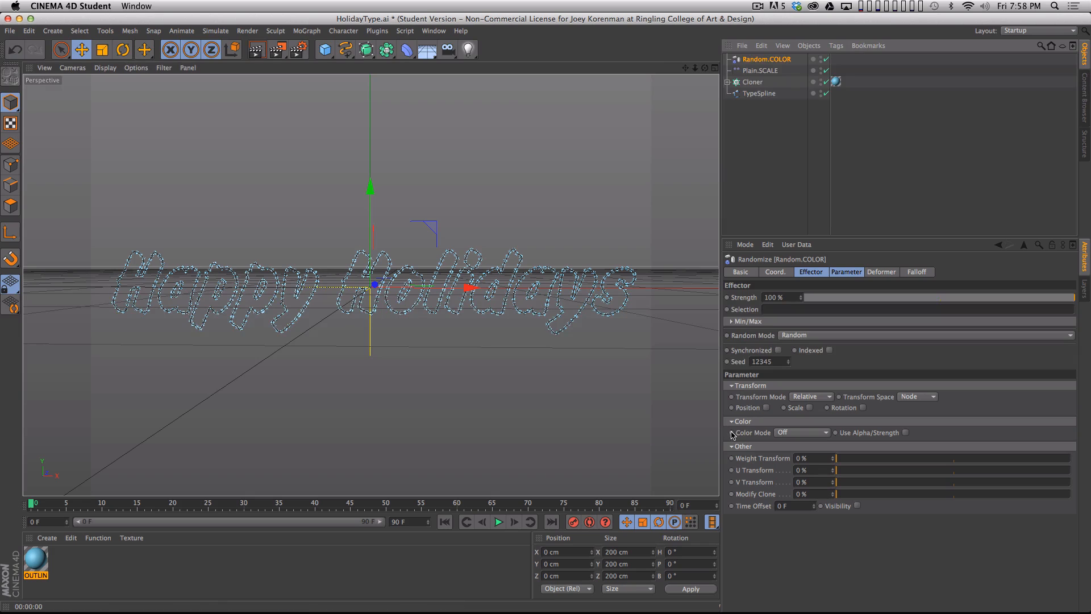
- Try Random.COLOR's Color Mode set to On, render a preview of the view, and return the mode to Off
{"action": "left_click", "coordinate": [801, 434]}
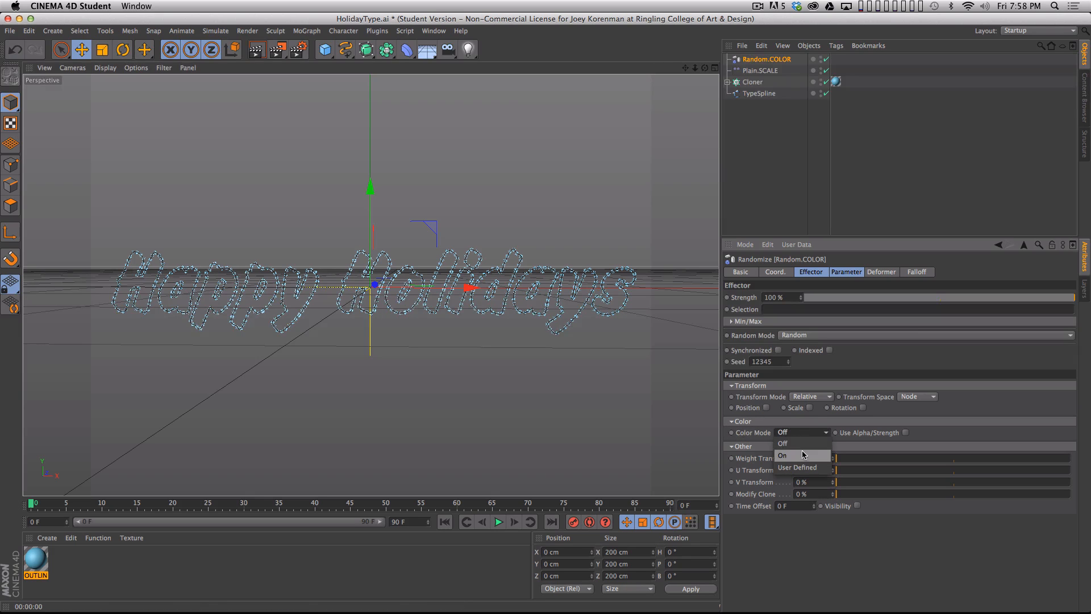
{"action": "left_click", "coordinate": [802, 450]}
{"action": "key", "text": "super+r"}
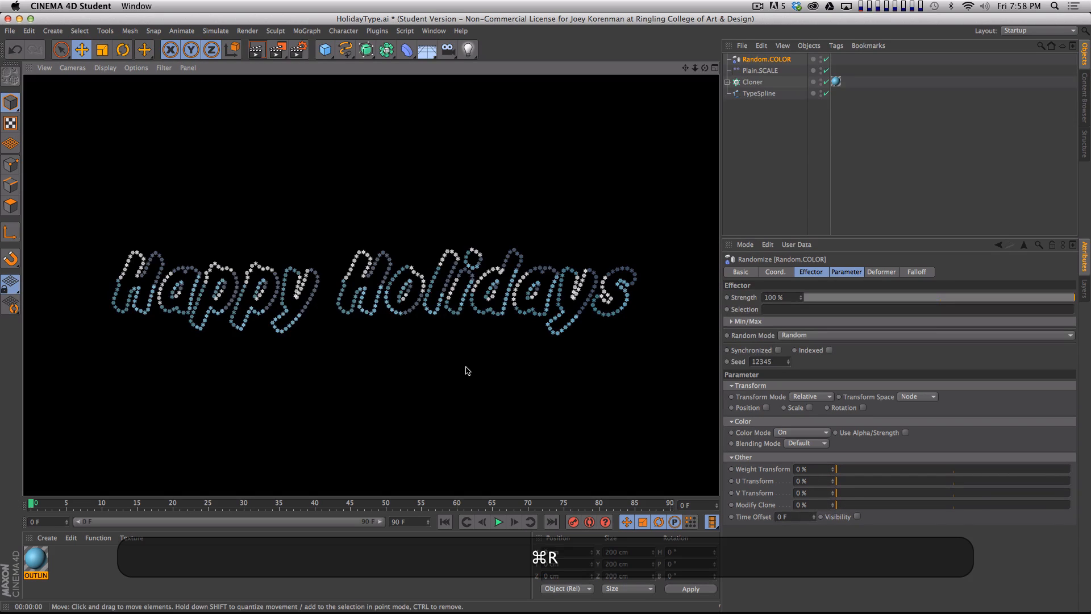
{"action": "left_click", "coordinate": [804, 434]}
{"action": "left_click", "coordinate": [798, 443]}
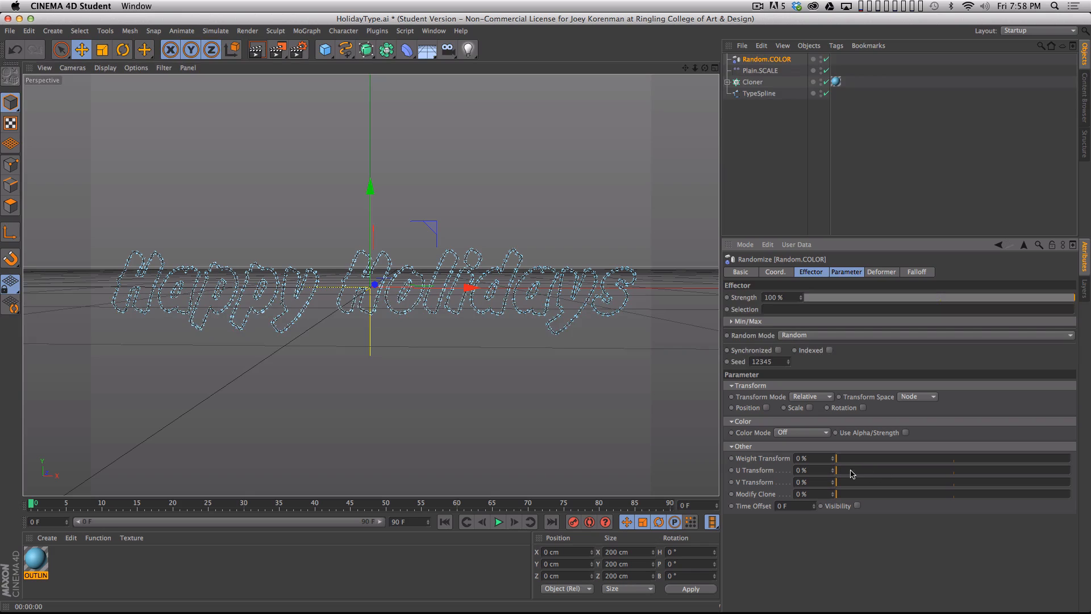
- Set Random.COLOR's U Transform to 100% and its seed to 12347, rendering previews of the view to compare the color distribution
{"action": "left_click_drag", "start_coordinate": [841, 472], "coordinate": [1077, 476]}
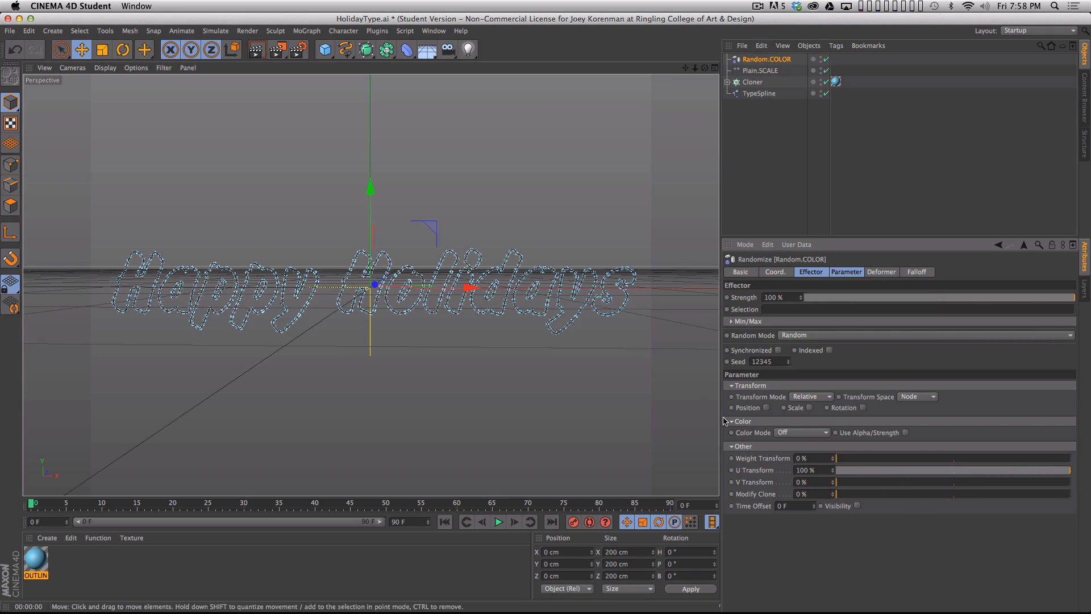
{"action": "key", "text": "super+r"}
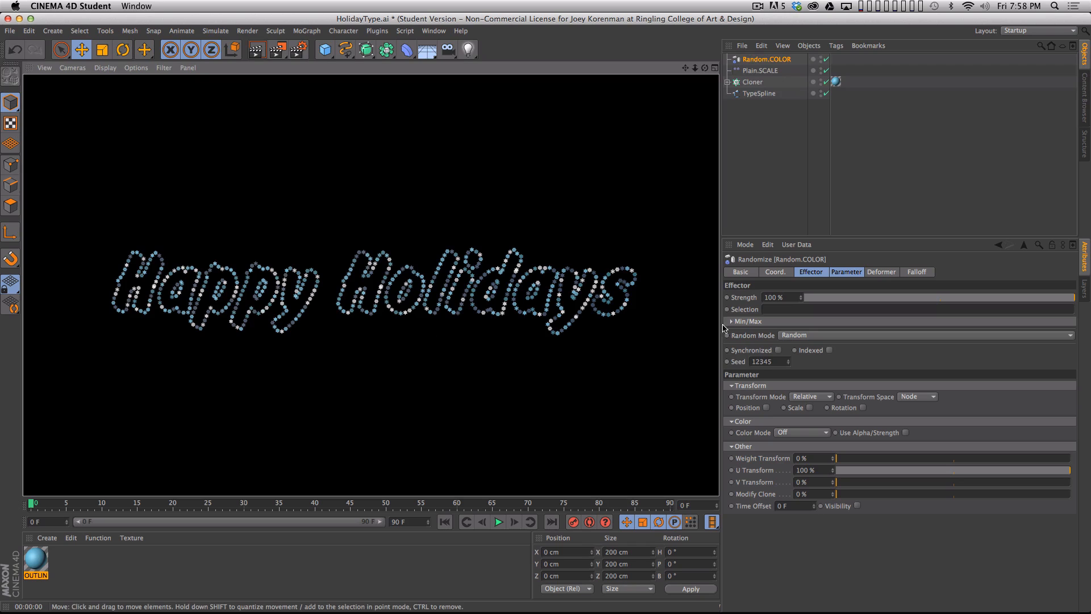
{"action": "left_click", "coordinate": [788, 360]}
{"action": "key", "text": "super+r"}
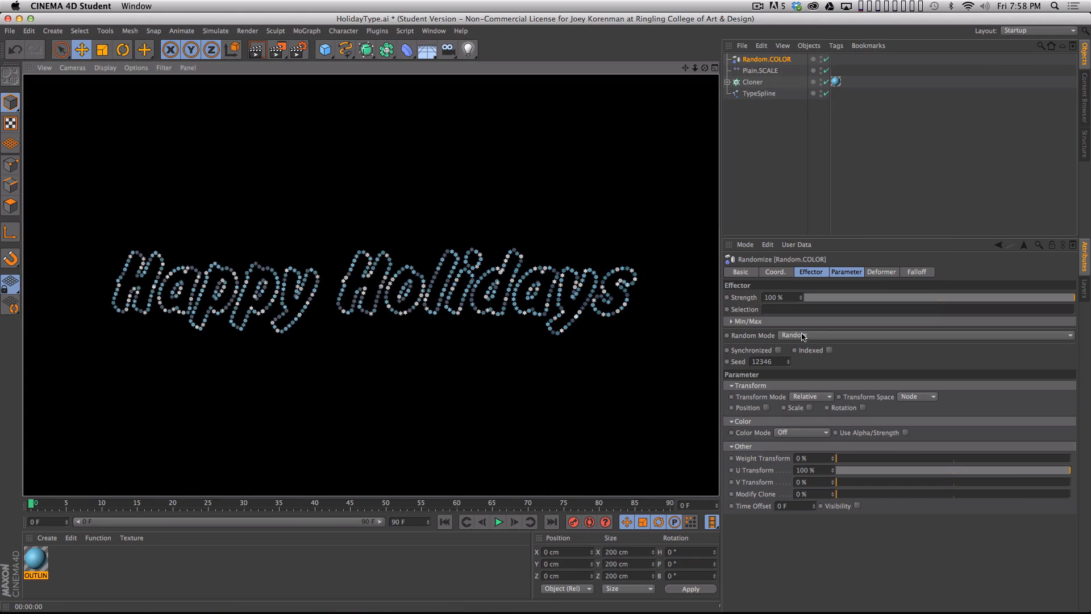
{"action": "left_click", "coordinate": [788, 360]}
{"action": "key", "text": "super+r"}
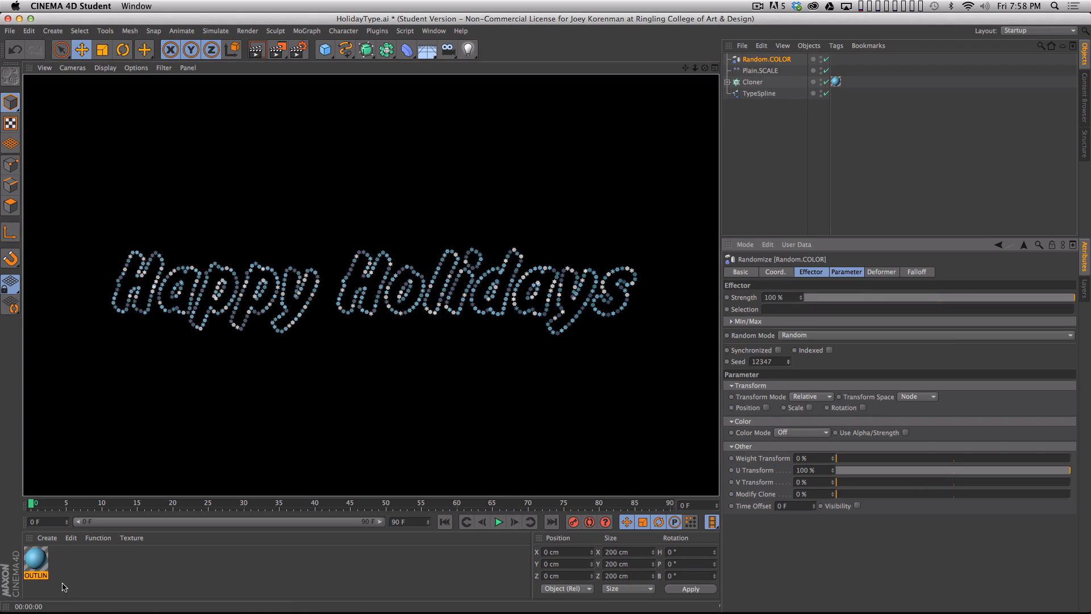
- Add a fifth texture to the OUTLINE material's Multi Shader and load a Color shader into it
{"action": "double_click", "coordinate": [45, 567]}
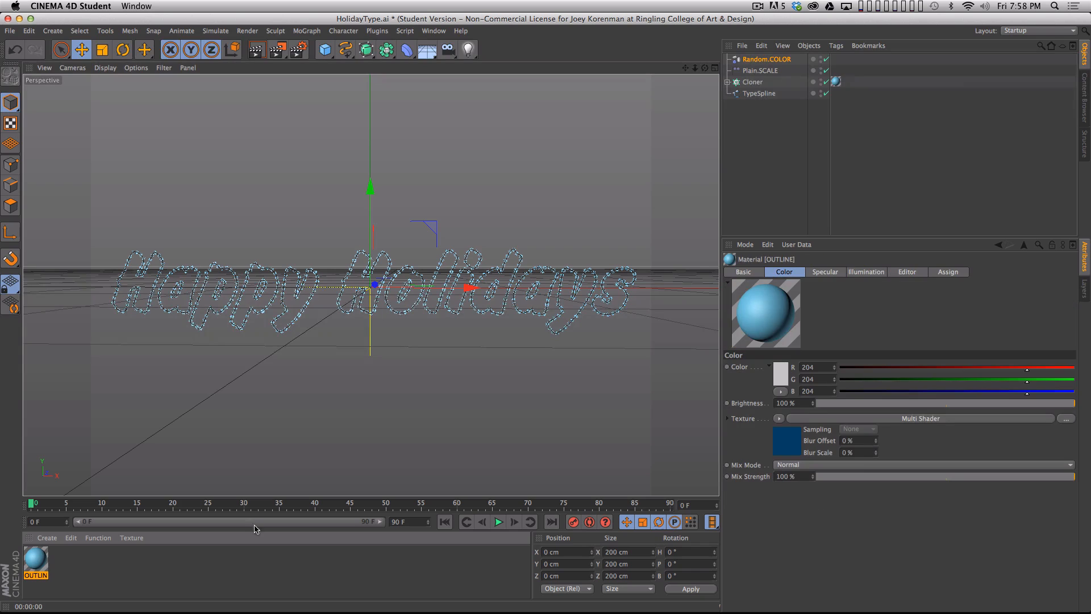
{"action": "left_click", "coordinate": [880, 419]}
{"action": "scroll", "coordinate": [1073, 457], "scroll_direction": "down", "scroll_amount": 2}
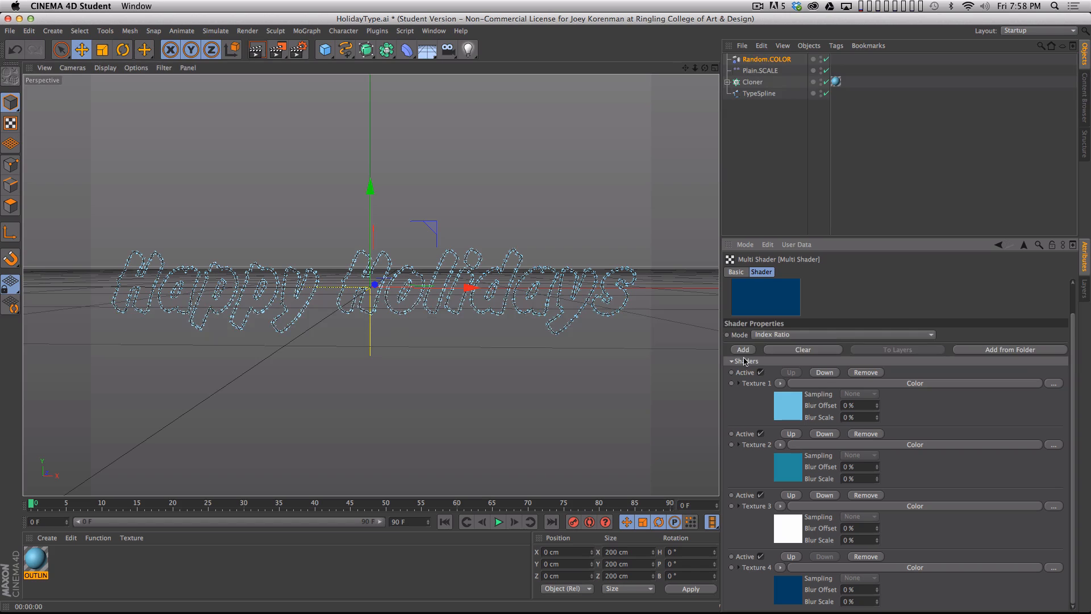
{"action": "left_click_drag", "start_coordinate": [1072, 509], "coordinate": [1072, 533]}
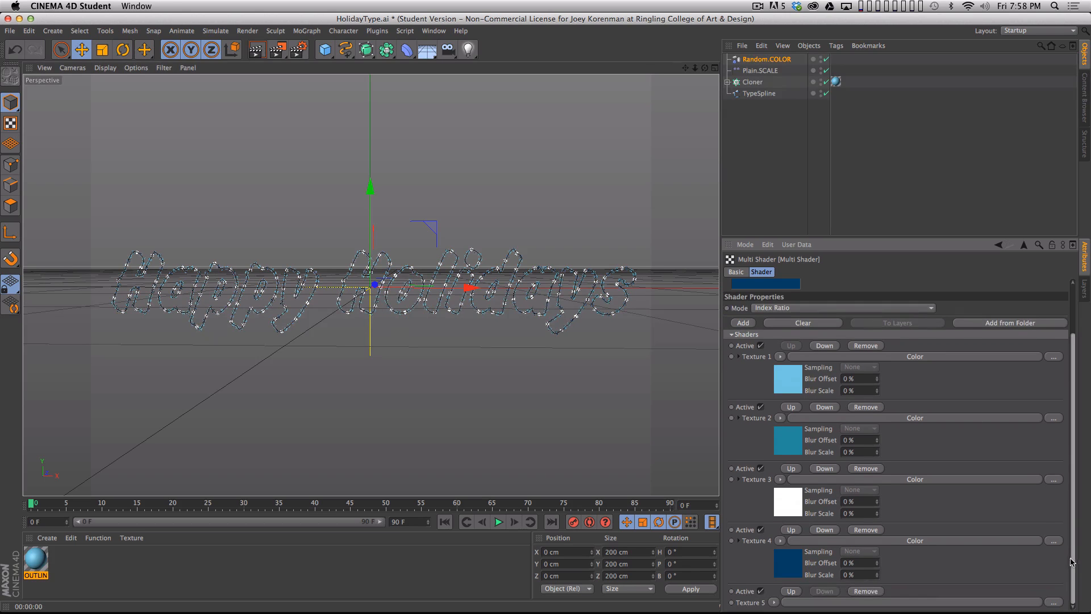
{"action": "left_click", "coordinate": [841, 601]}
{"action": "key", "text": "Escape"}
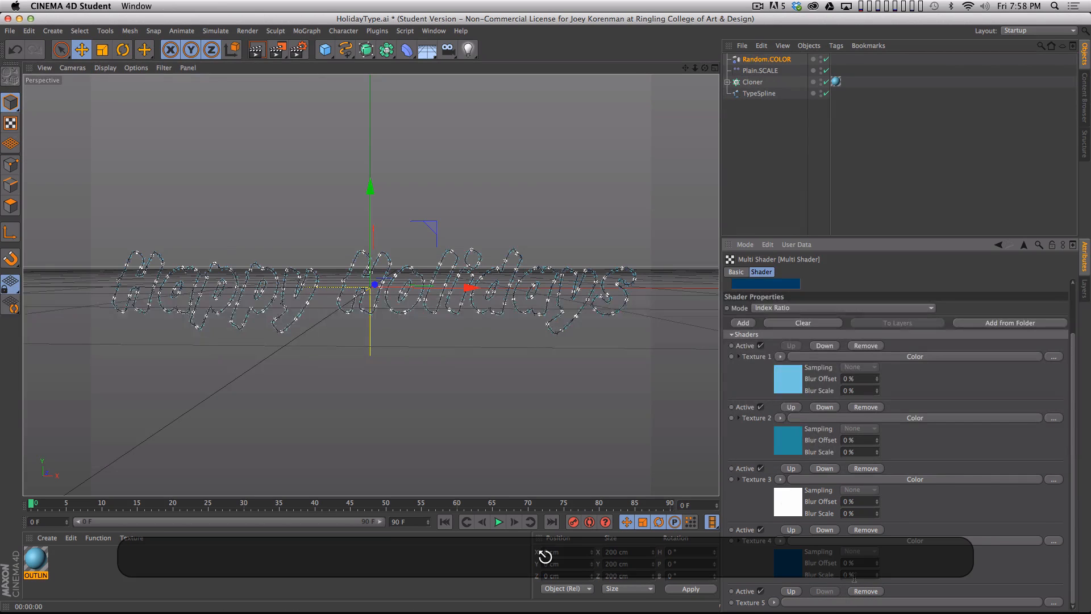
{"action": "left_click", "coordinate": [779, 601]}
{"action": "left_click", "coordinate": [798, 430]}
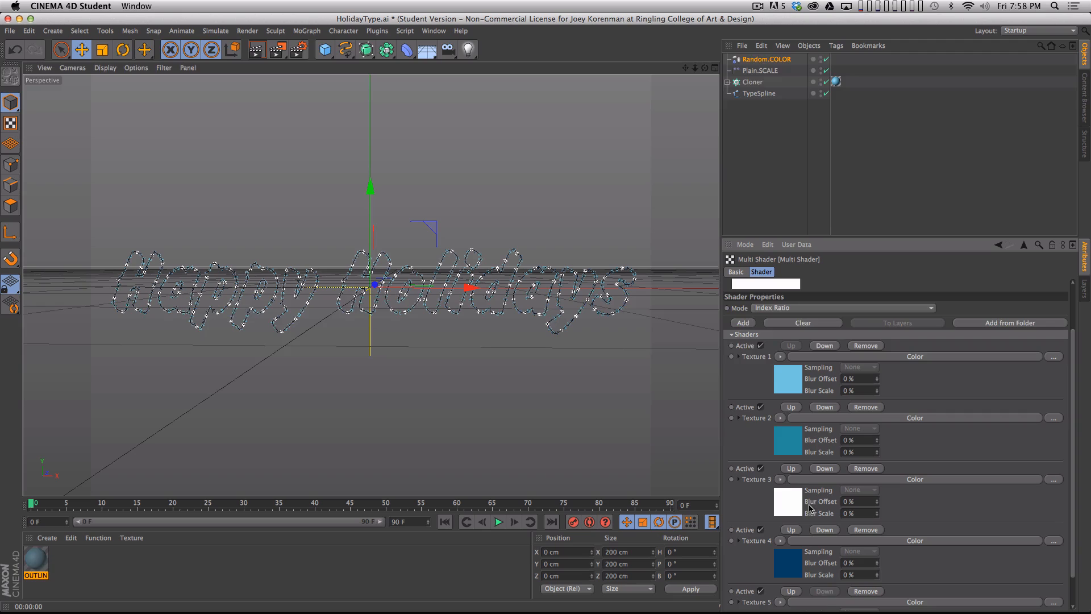
- Set the fifth texture's color to dark purple, RGB 55, 13, 126, and render a preview of the view
{"action": "left_click", "coordinate": [829, 602]}
{"action": "left_click", "coordinate": [773, 373]}
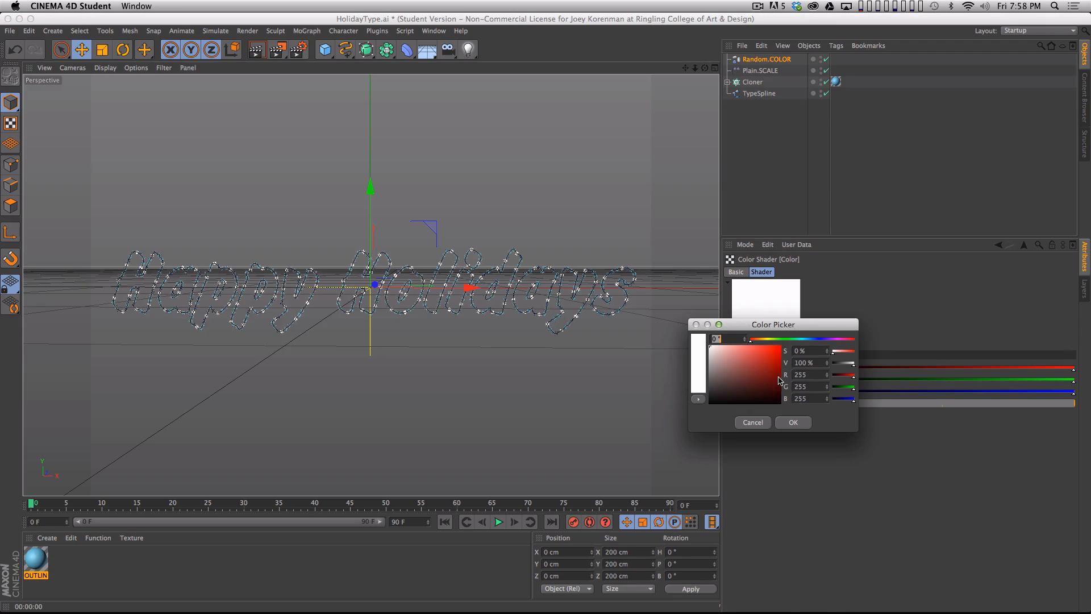
{"action": "left_click", "coordinate": [808, 339]}
{"action": "left_click", "coordinate": [773, 375]}
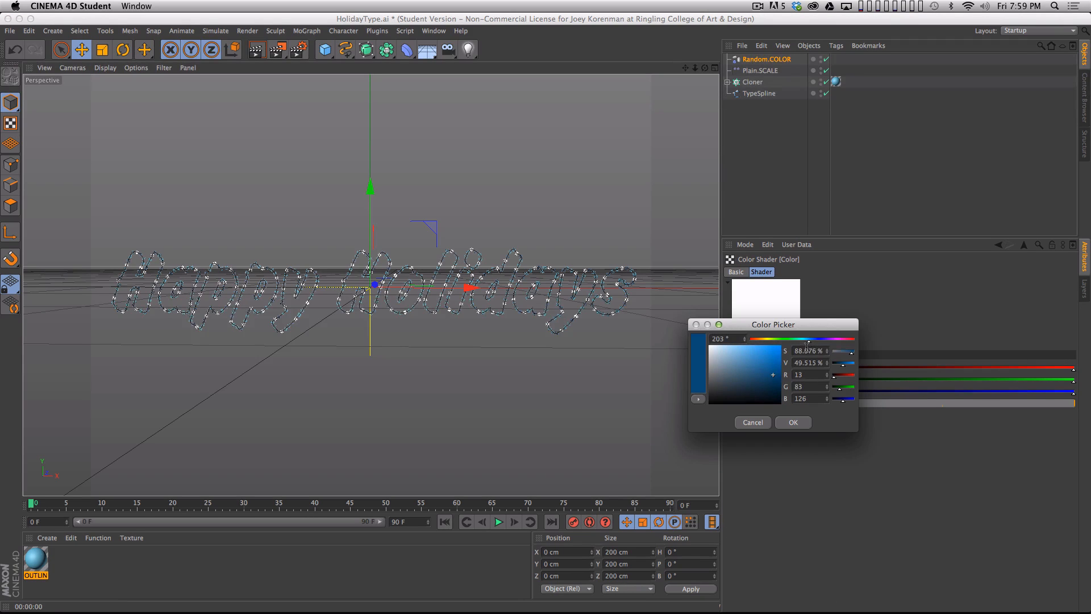
{"action": "left_click_drag", "start_coordinate": [810, 341], "coordinate": [824, 344]}
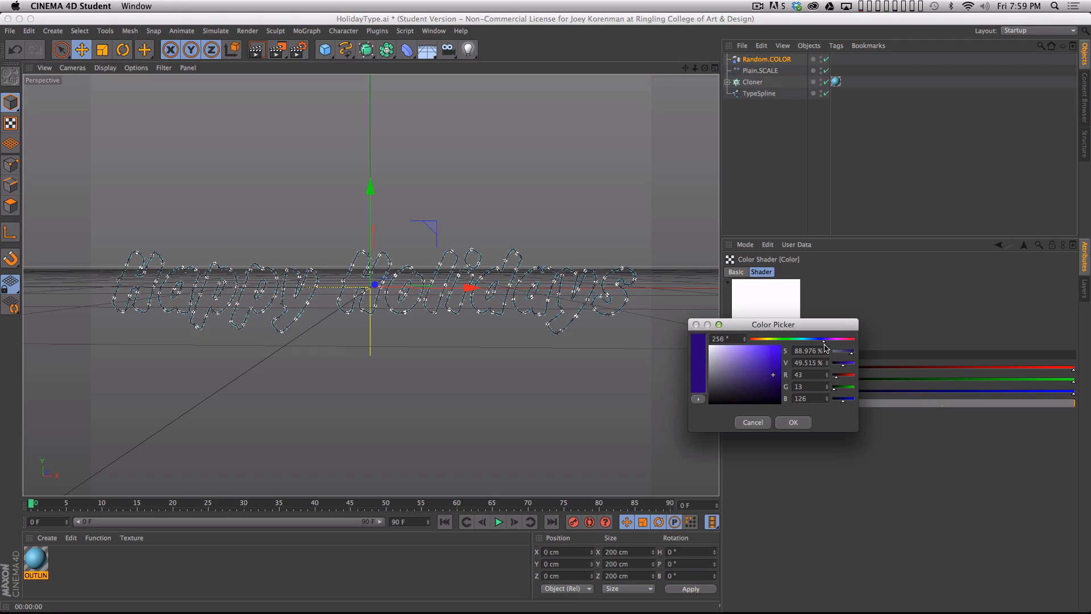
{"action": "left_click", "coordinate": [803, 424]}
{"action": "key", "text": "super+r"}
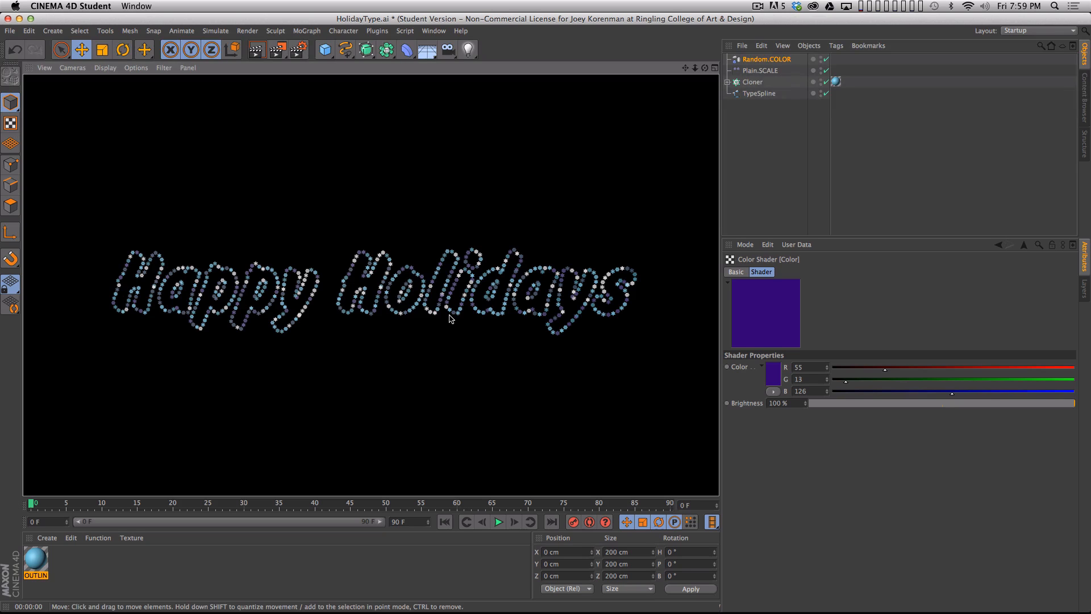
- Add a Plain effector to the Cloner and set its P.Y position to 193 cm
{"action": "left_click", "coordinate": [767, 166]}
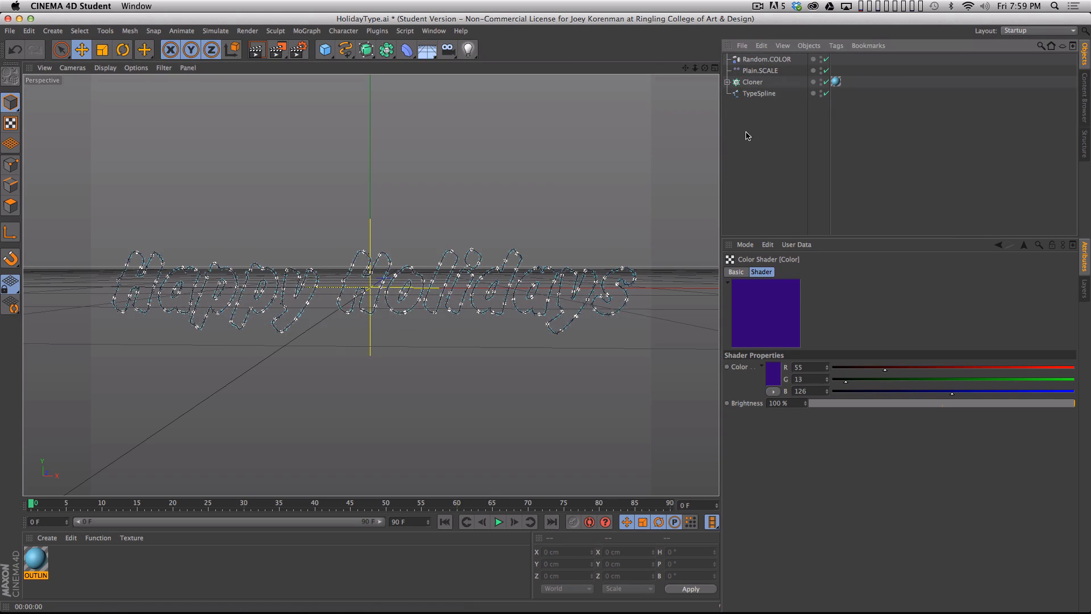
{"action": "left_click", "coordinate": [752, 82]}
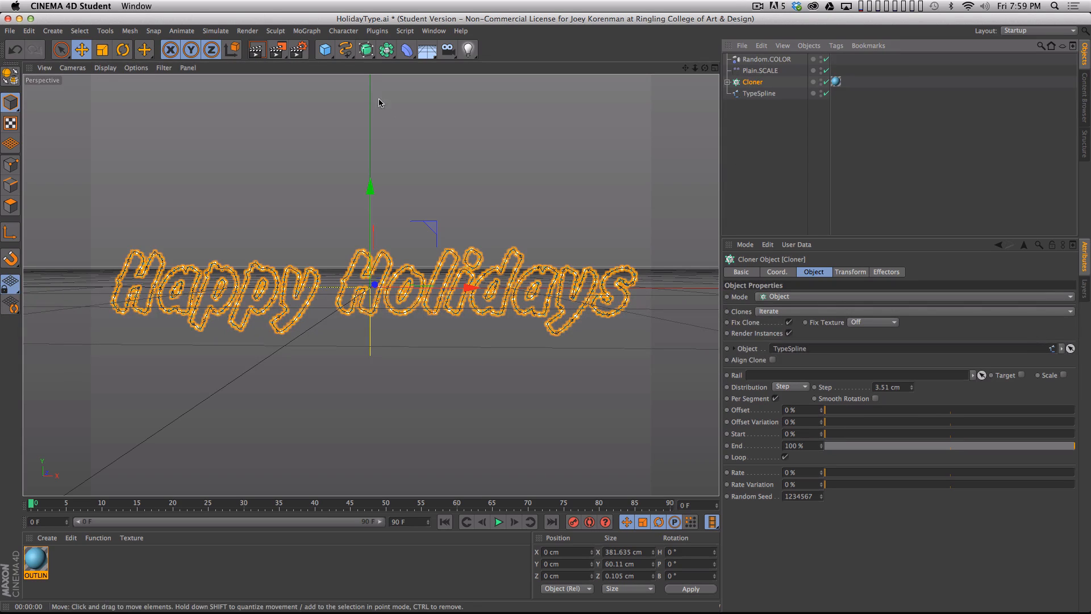
{"action": "left_click", "coordinate": [306, 31]}
{"action": "left_click", "coordinate": [440, 104]}
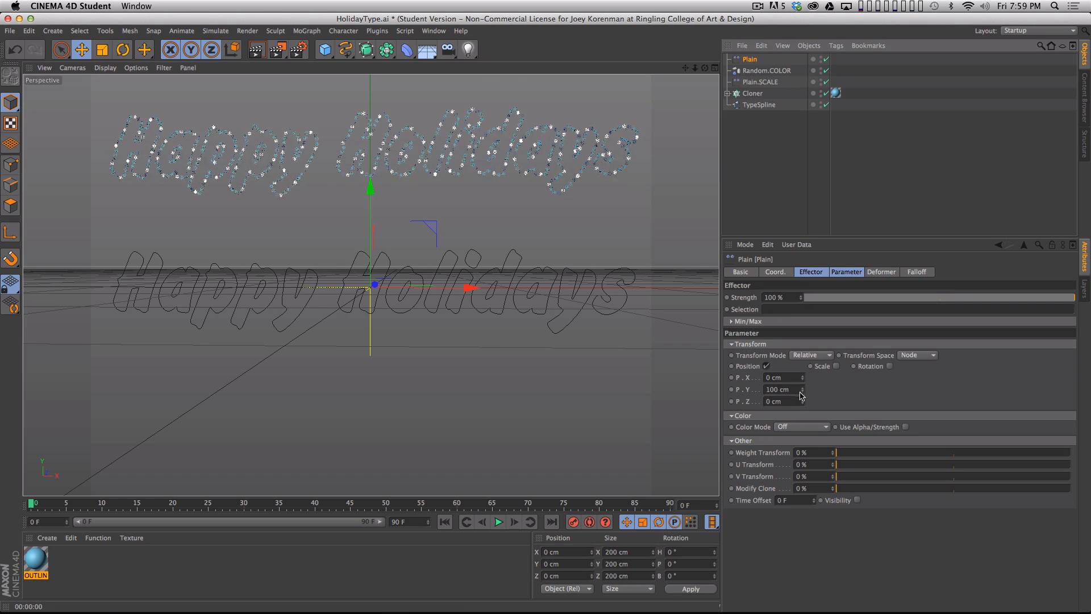
{"action": "left_click_drag", "start_coordinate": [801, 396], "coordinate": [803, 347]}
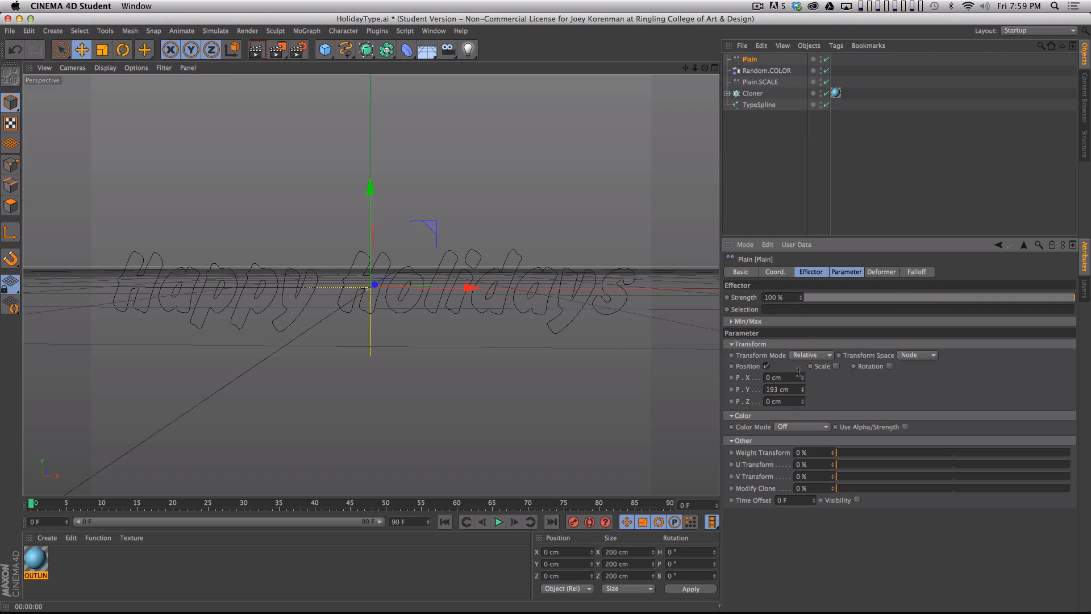
- Set the Plain effector's falloff shape to Linear with the +X orientation
{"action": "left_click", "coordinate": [917, 272]}
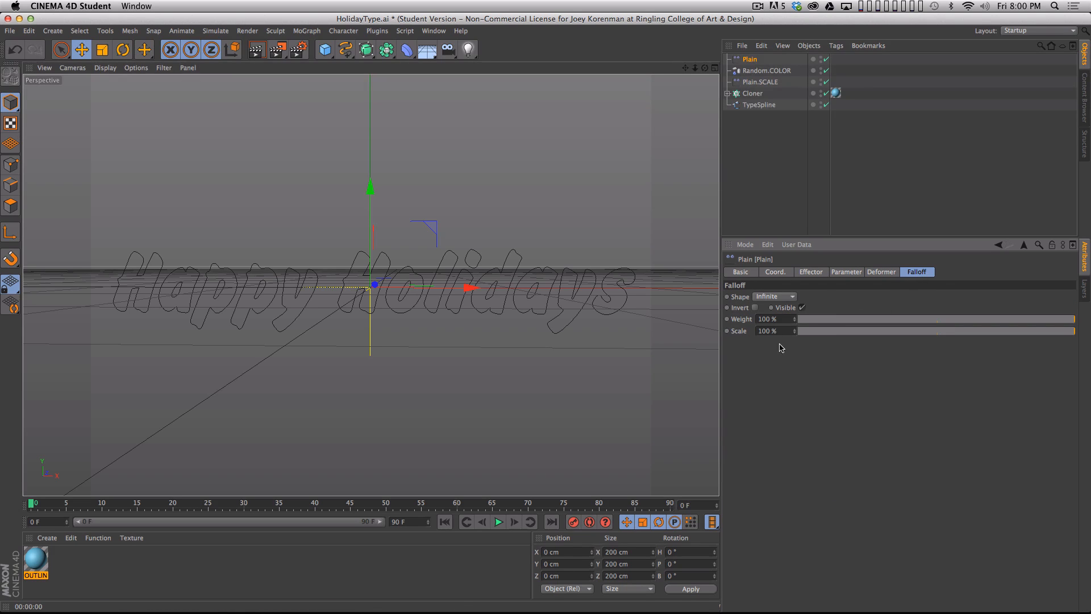
{"action": "left_click", "coordinate": [776, 297]}
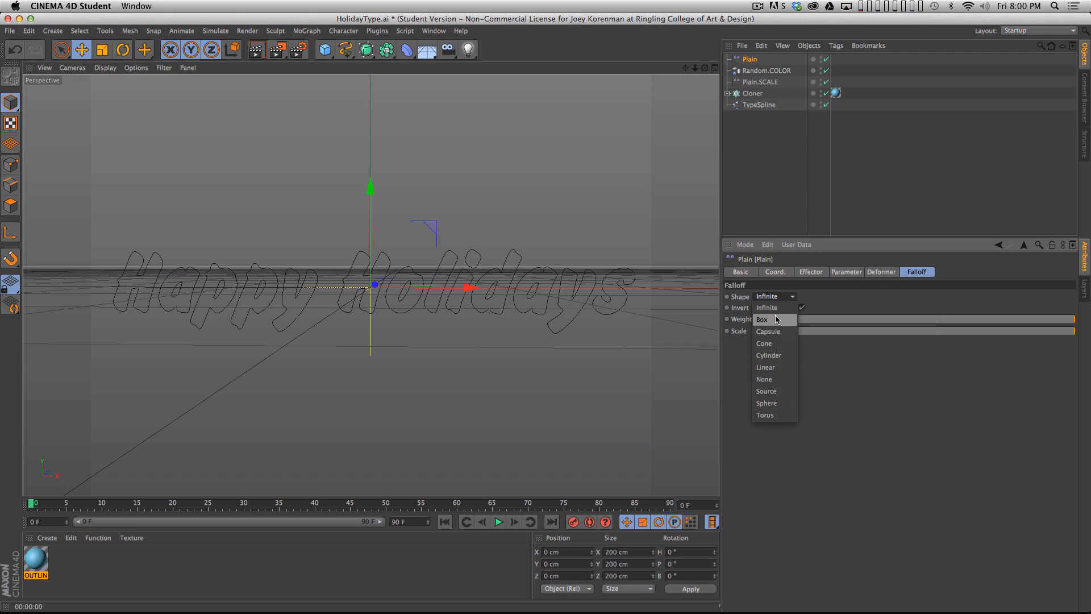
{"action": "left_click", "coordinate": [768, 368]}
{"action": "left_click", "coordinate": [799, 367]}
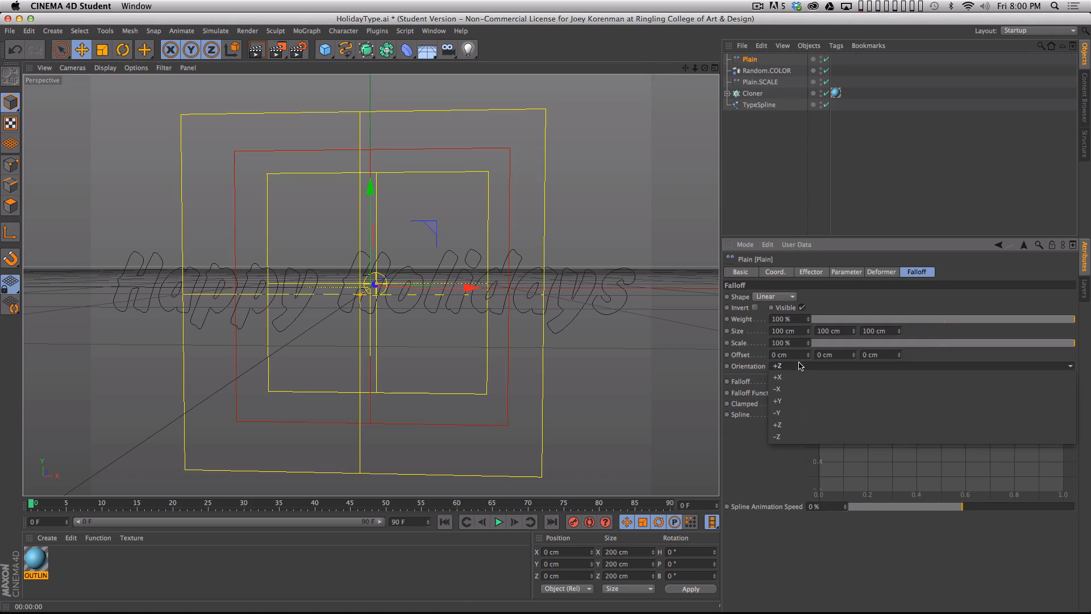
{"action": "left_click", "coordinate": [799, 377]}
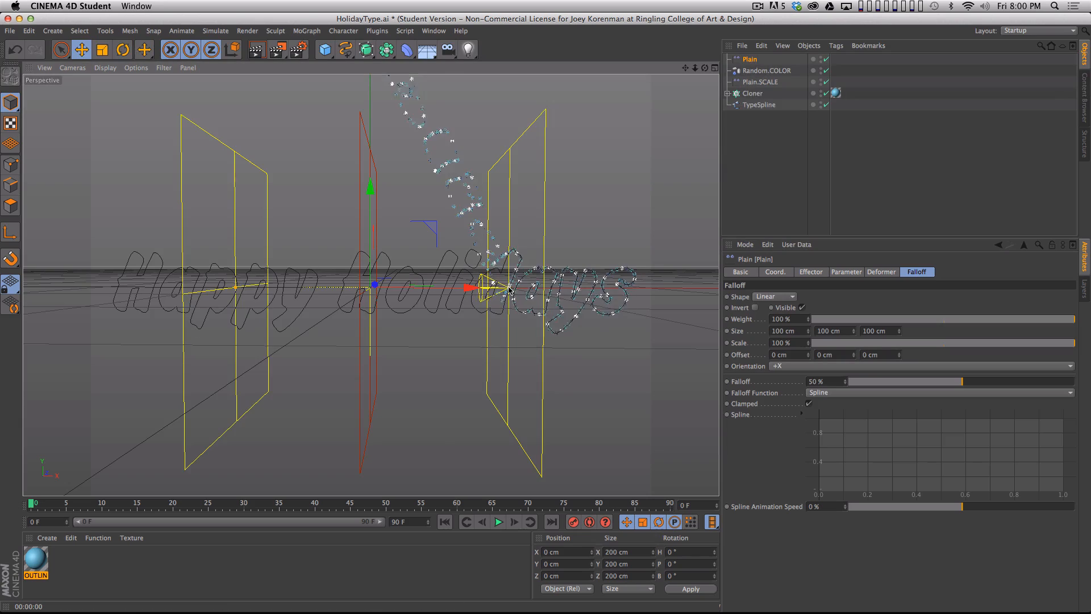
- Go to frame 27 and slide the Plain effector along X through the lettering to about -117 cm, testing how its falloff moves the clones
{"action": "left_click_drag", "start_coordinate": [469, 287], "coordinate": [233, 359]}
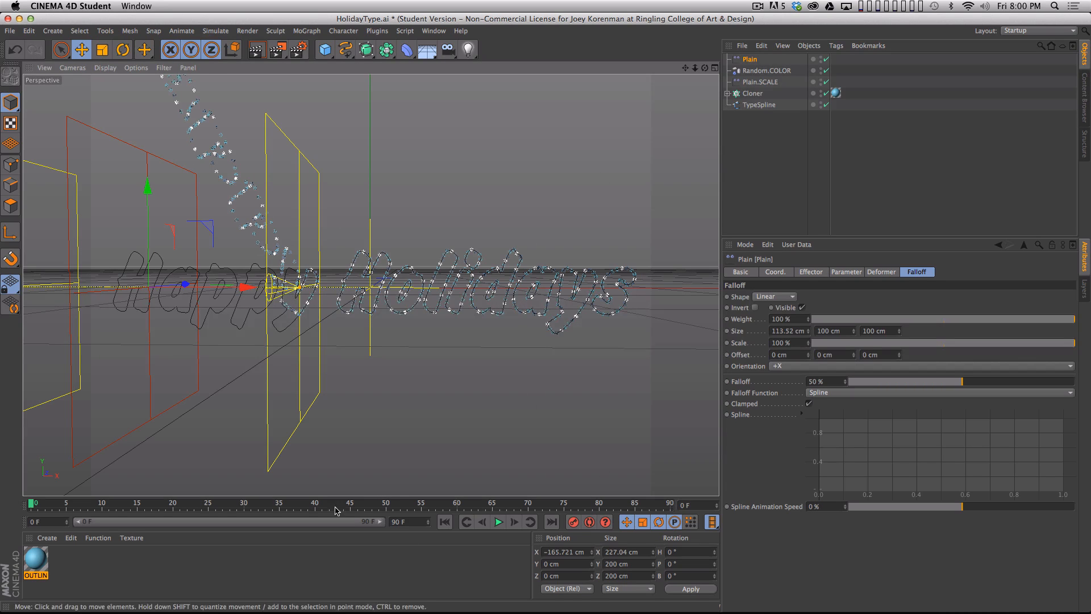
{"action": "left_click", "coordinate": [230, 507]}
{"action": "left_click_drag", "start_coordinate": [249, 287], "coordinate": [518, 295]}
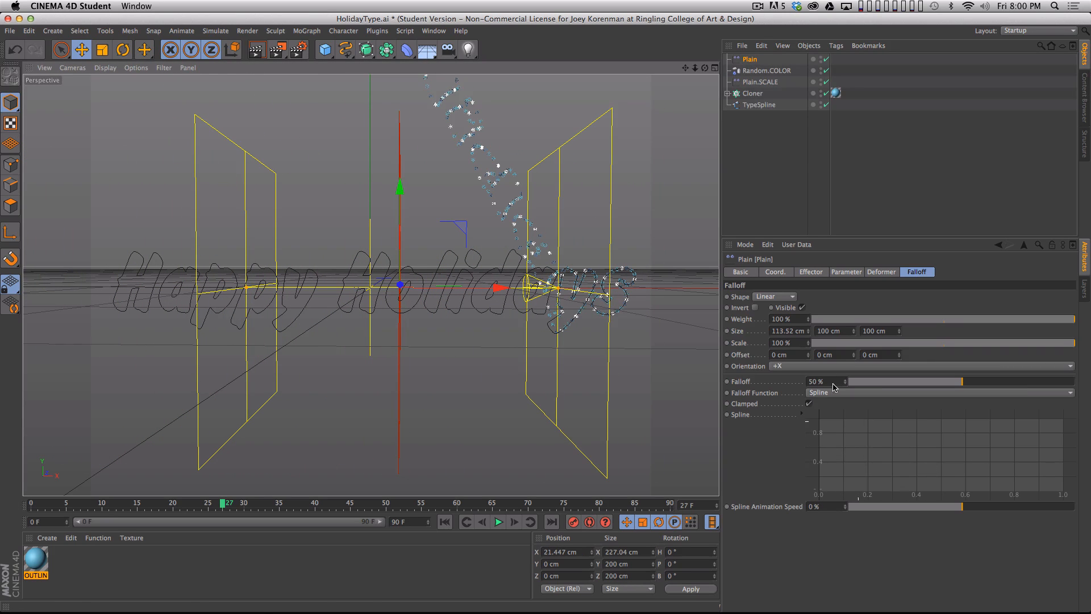
{"action": "left_click_drag", "start_coordinate": [500, 288], "coordinate": [306, 259]}
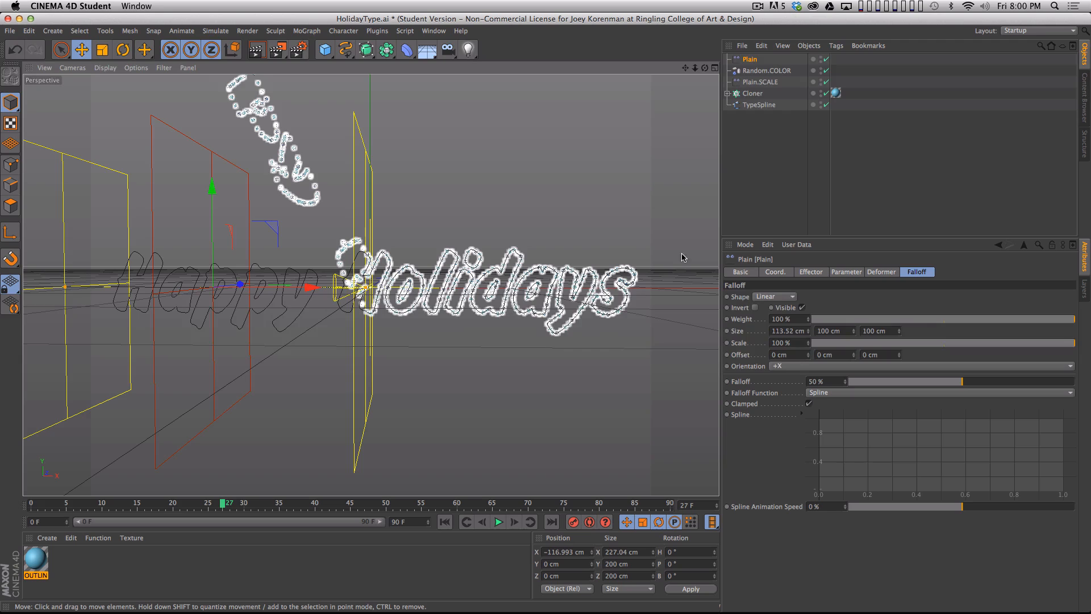
{"action": "left_click", "coordinate": [787, 180]}
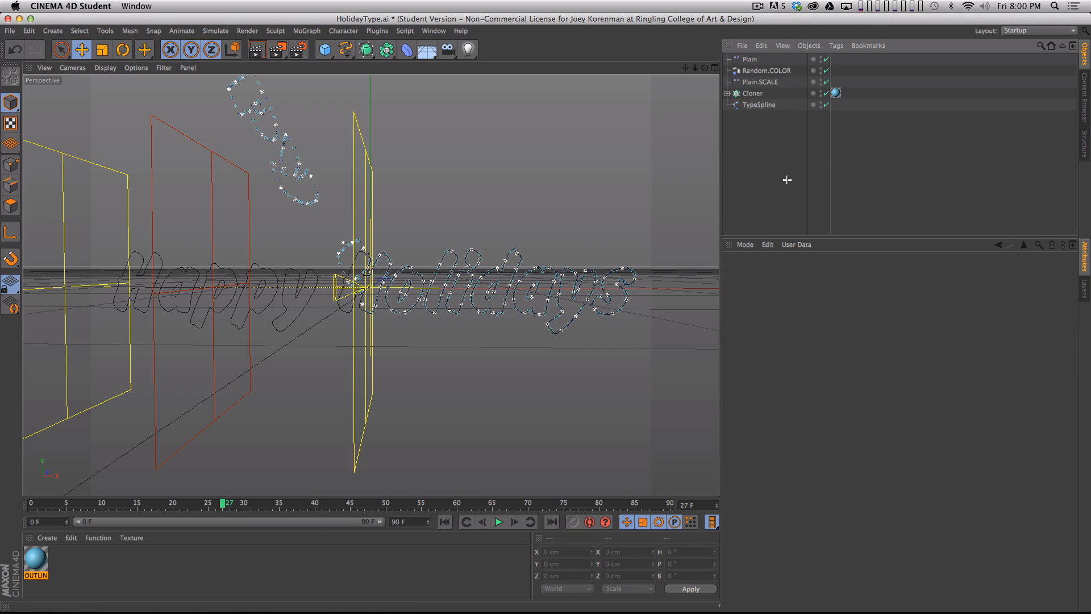
- Delete the test Plain effector, keeping the Plain.SCALE and Random.COLOR effectors on the lettering
{"action": "left_click", "coordinate": [750, 59]}
{"action": "key", "text": "BackSpace"}
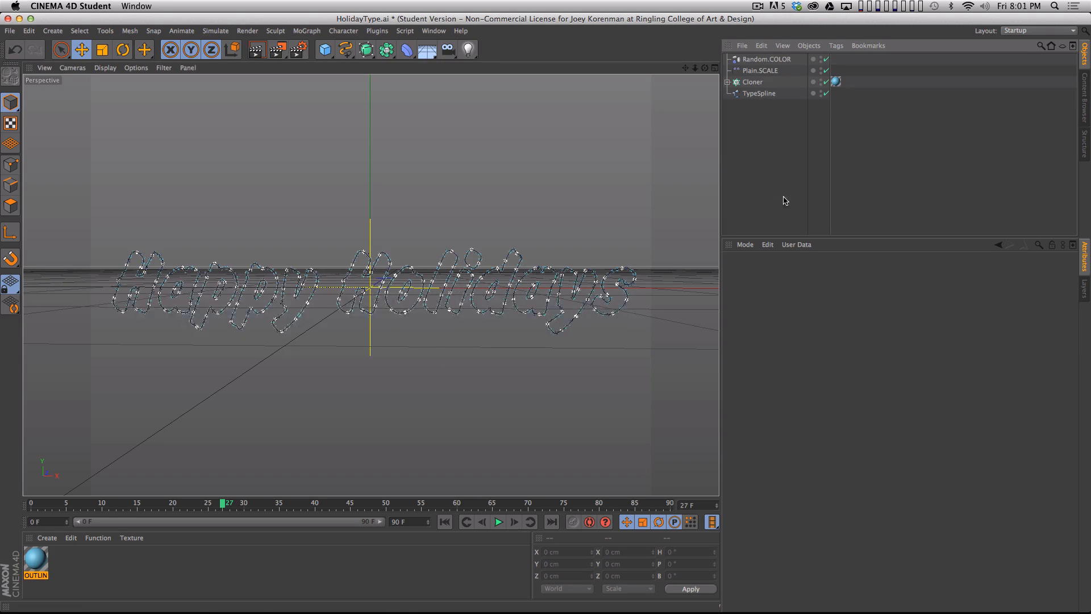
{"action": "left_click", "coordinate": [313, 33]}
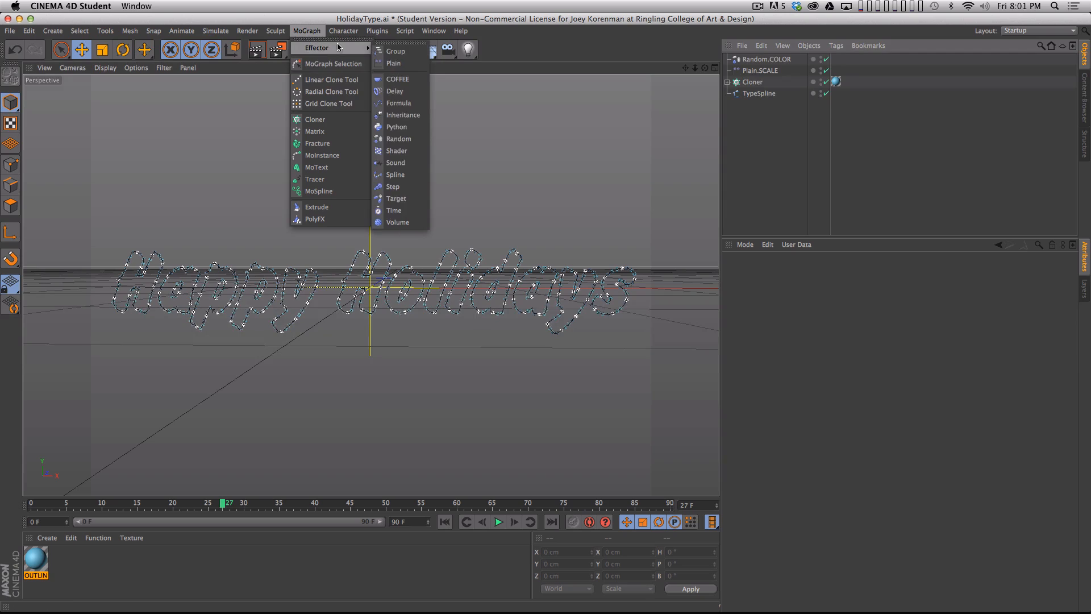
{"action": "mouse_move", "coordinate": [338, 48]}
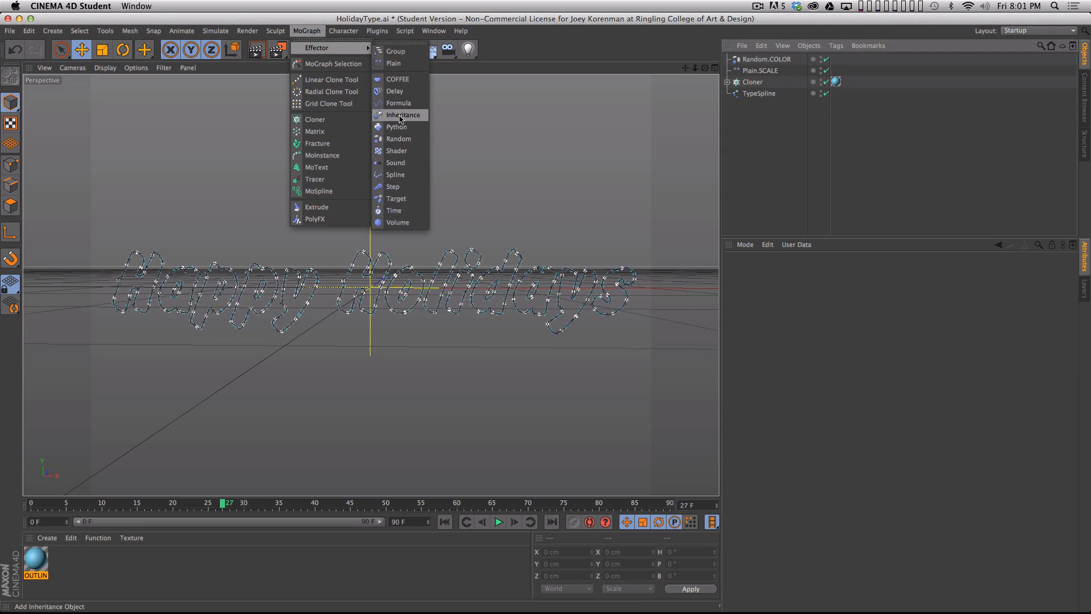
{"action": "left_click", "coordinate": [790, 167]}
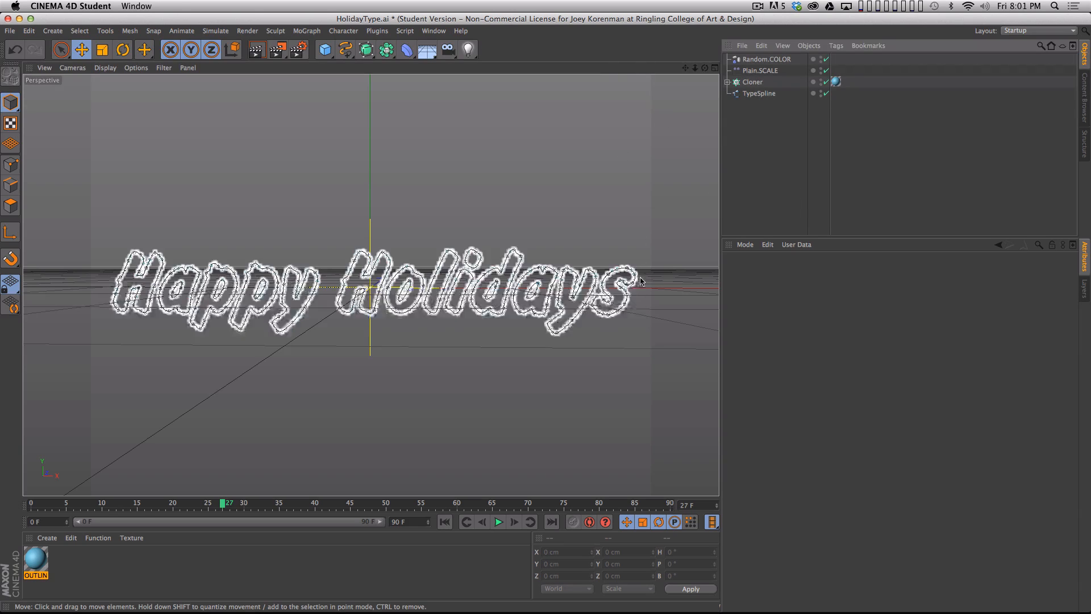
- Save the scene in the DEMO folder under the new file name Holiday.c4d
{"action": "key", "text": "shift+super+s"}
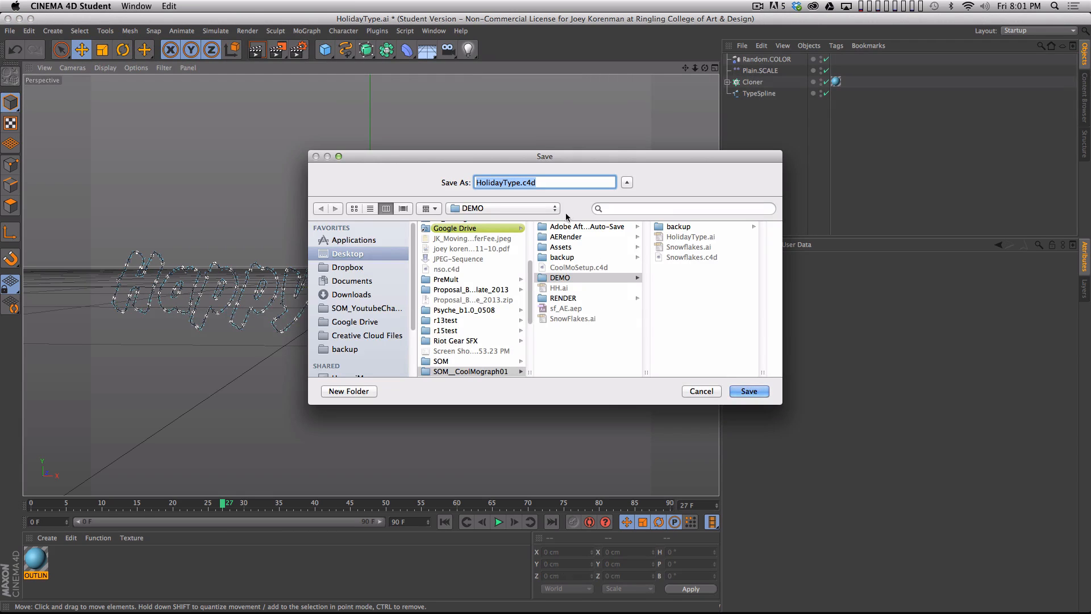
{"action": "left_click", "coordinate": [520, 182]}
{"action": "left_click_drag", "start_coordinate": [519, 182], "coordinate": [405, 129]}
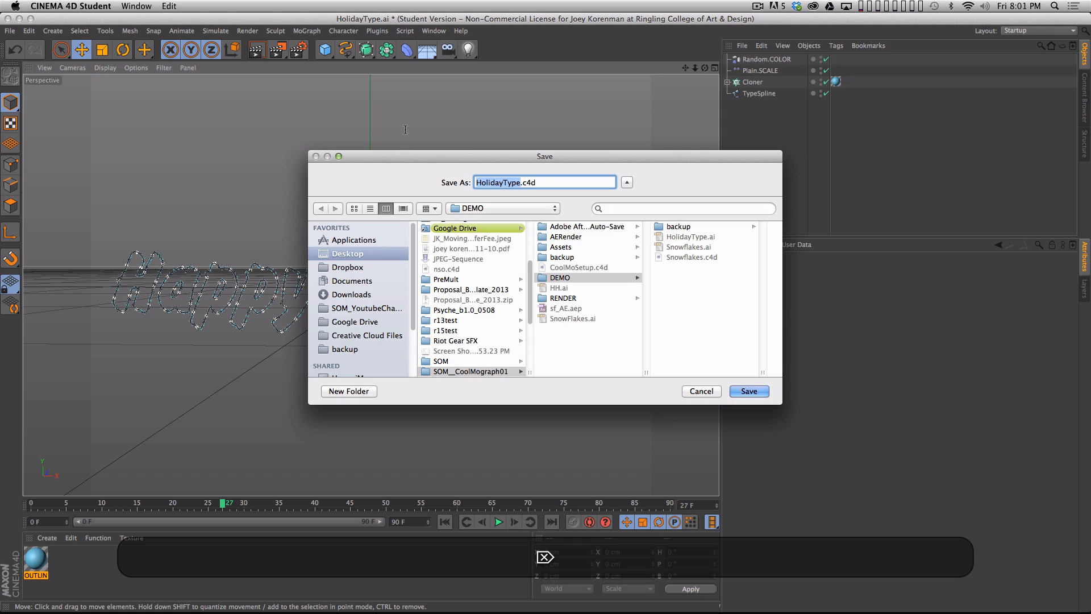
{"action": "key", "text": "BackSpace"}
{"action": "type", "text": "Holiday"}
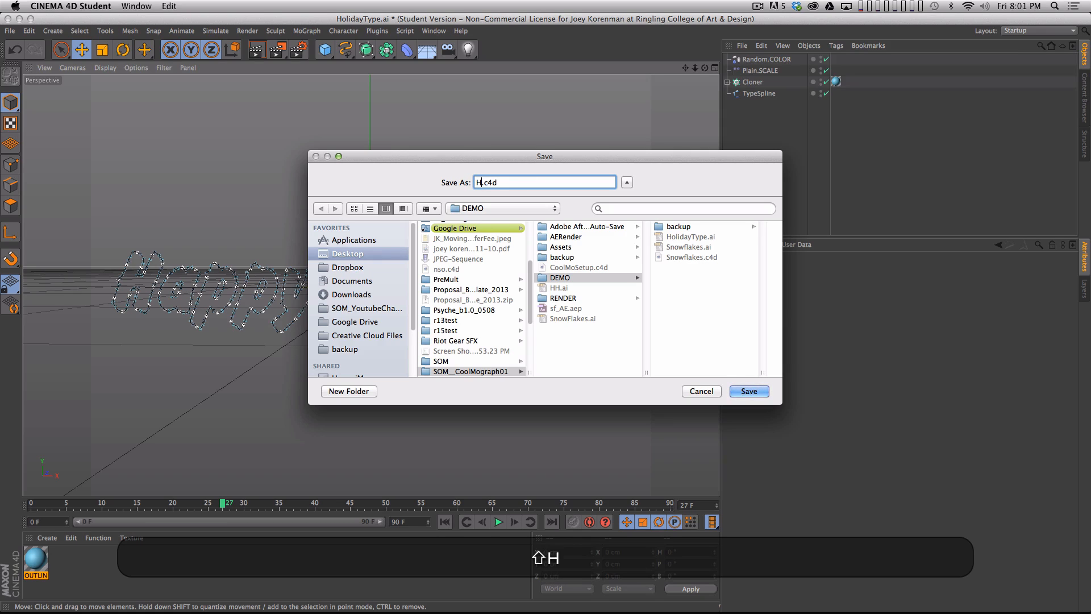
{"action": "key", "text": "Return"}
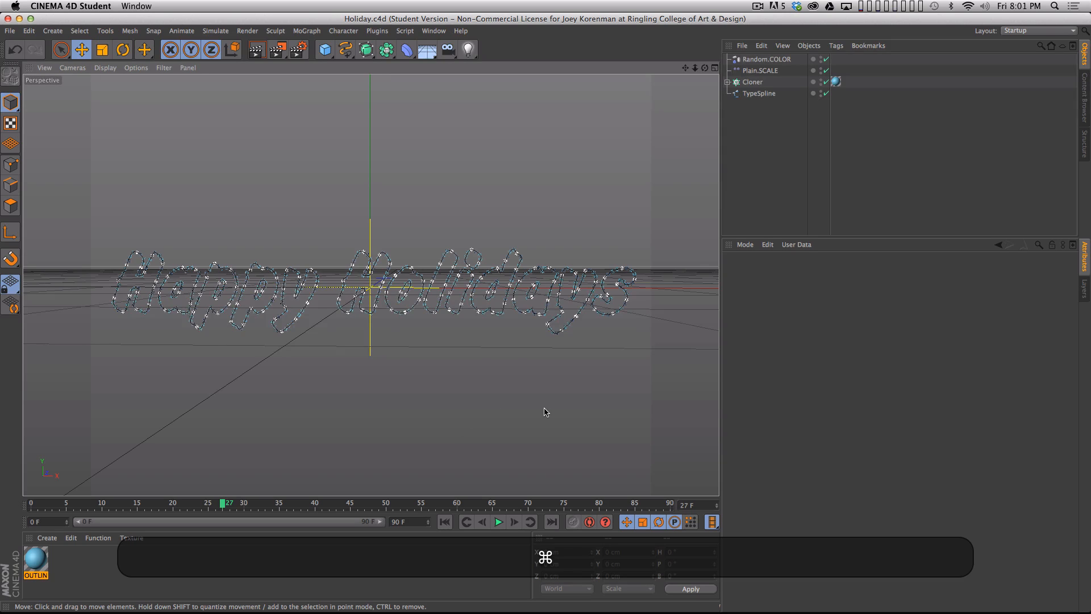
- Create a new project and add a Null object at the origin
{"action": "key", "text": "super+n"}
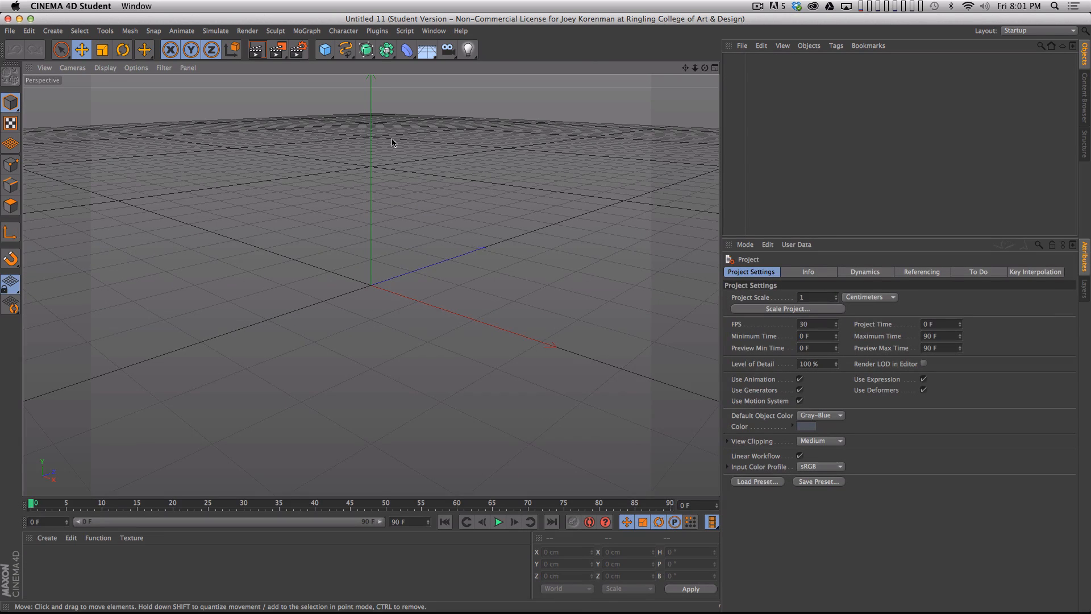
{"action": "left_click_drag", "start_coordinate": [325, 50], "coordinate": [349, 57]}
{"action": "left_click_drag", "start_coordinate": [407, 381], "coordinate": [434, 341]}
{"action": "left_click_drag", "start_coordinate": [582, 274], "coordinate": [453, 362]}
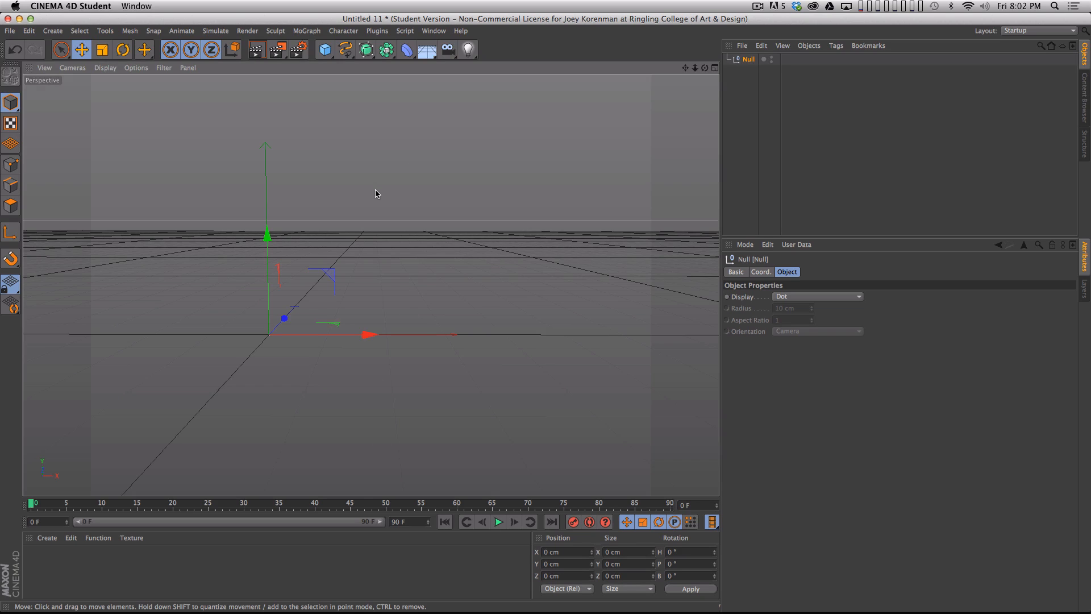
- Switch to After Effects and create a new 1920 x 1080 composition, 10 seconds long at 24 fps
{"action": "key", "text": "super"}
{"action": "key", "text": "super+Tab"}
{"action": "key", "text": "super+Tab"}
{"action": "key", "text": "super+Tab"}
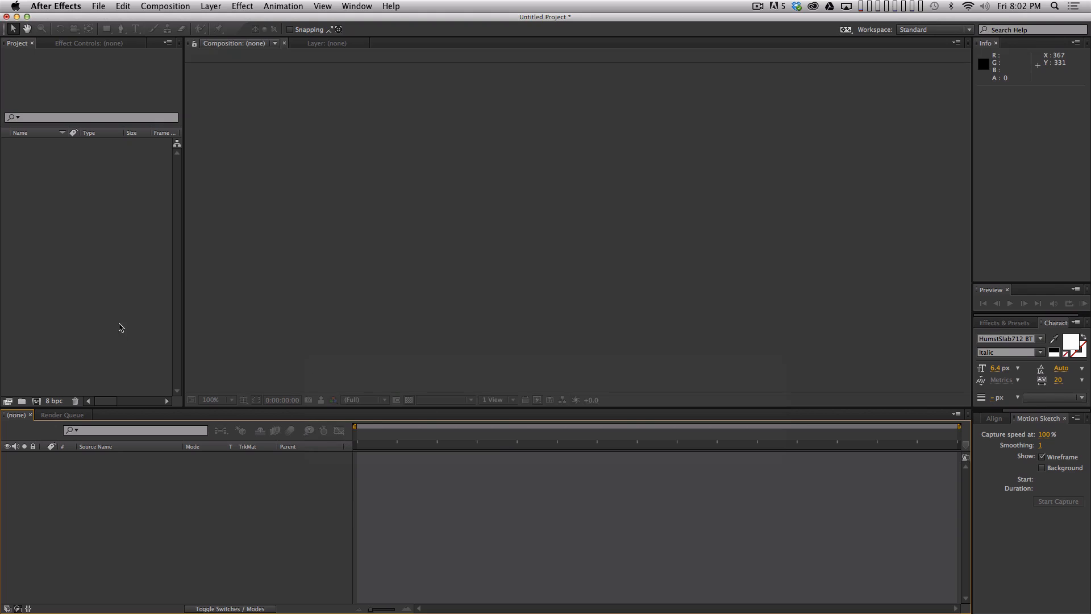
{"action": "left_click", "coordinate": [126, 321]}
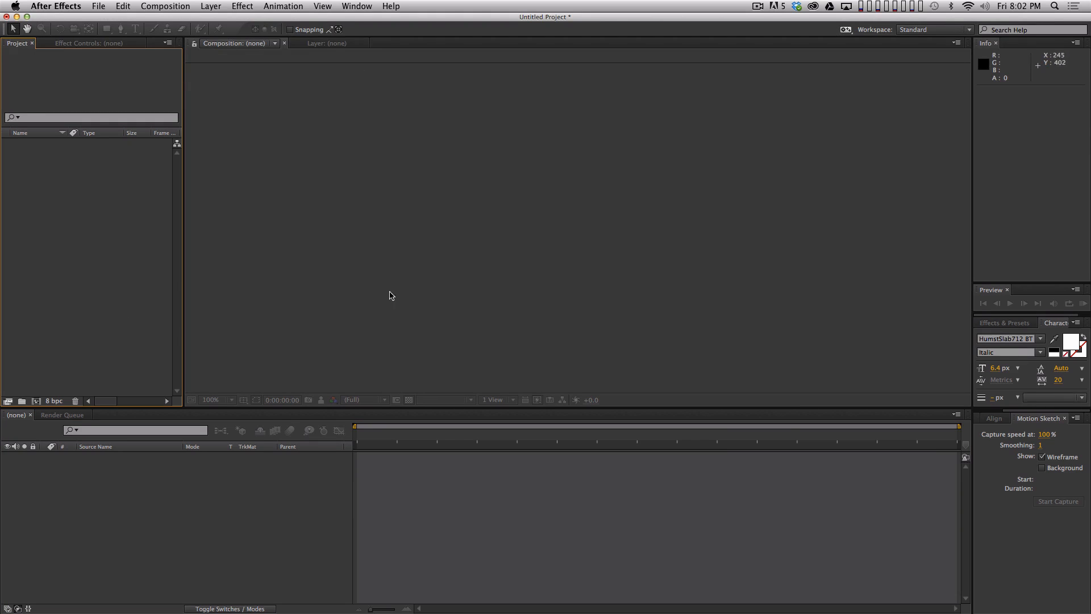
{"action": "key", "text": "super+n"}
{"action": "key", "text": "Return"}
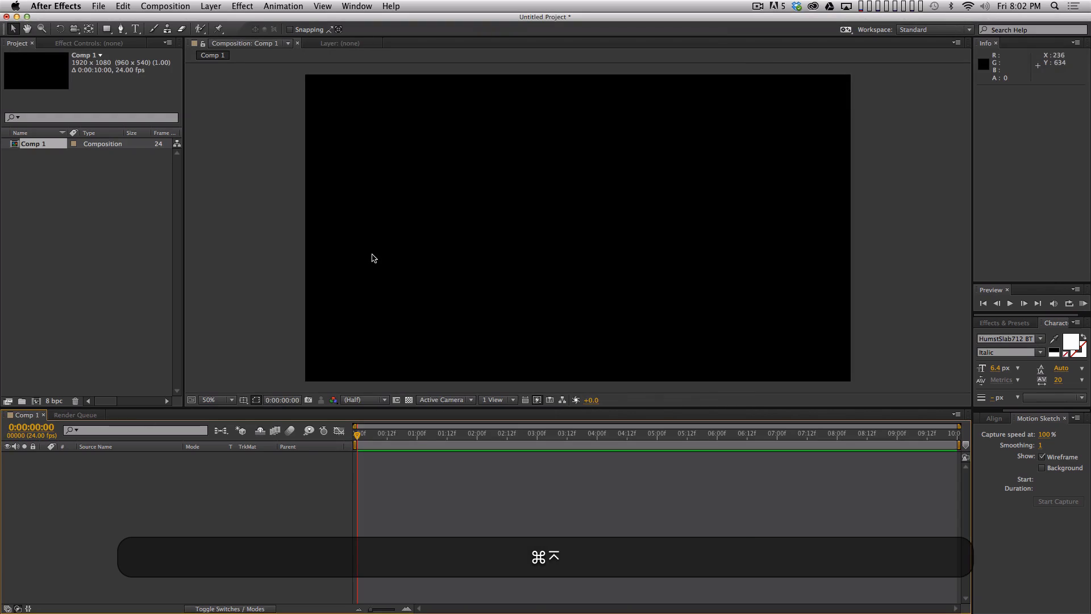
- Add a null object to the composition and move it to about 1760, 250 near the frame's upper-right corner
{"action": "left_click", "coordinate": [212, 5]}
{"action": "mouse_move", "coordinate": [239, 20]}
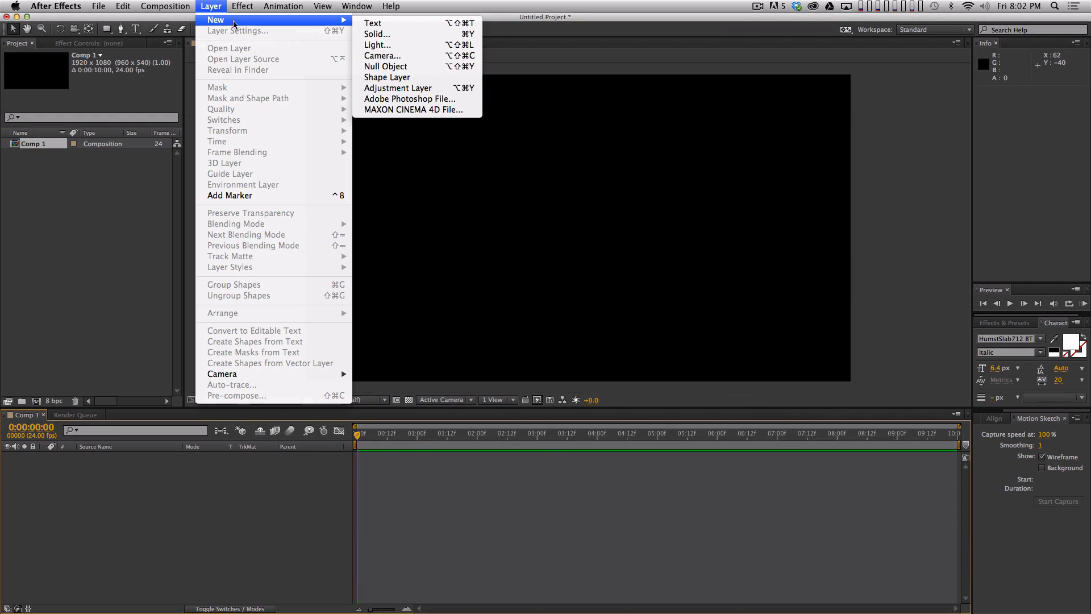
{"action": "left_click", "coordinate": [386, 70]}
{"action": "left_click_drag", "start_coordinate": [593, 255], "coordinate": [821, 173]}
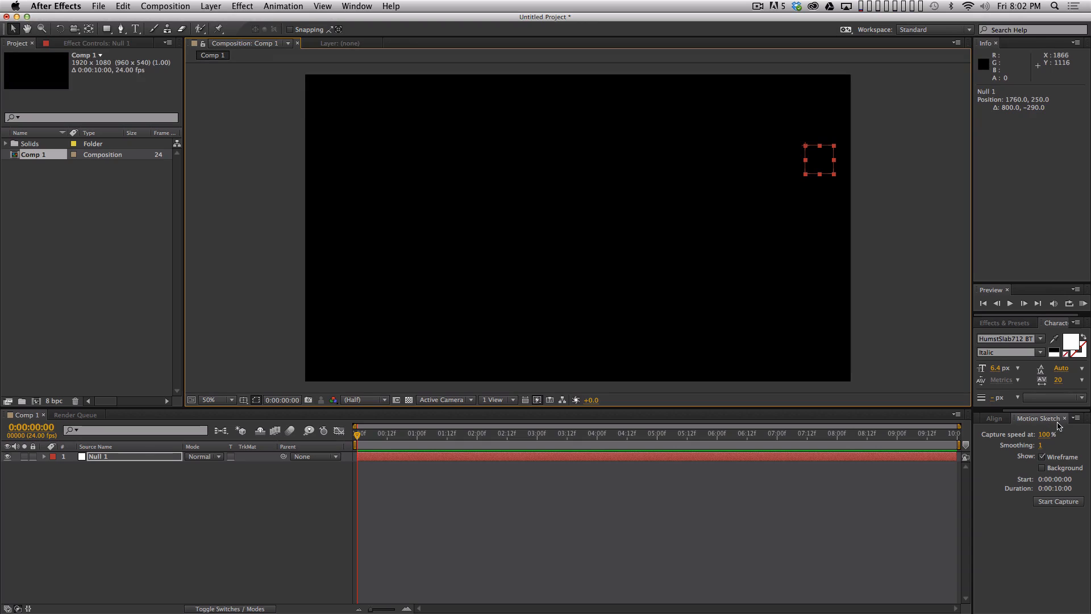
- Reopen Motion Sketch and capture a wavy path for the null from the frame's upper right to its lower left
{"action": "left_click", "coordinate": [1066, 418]}
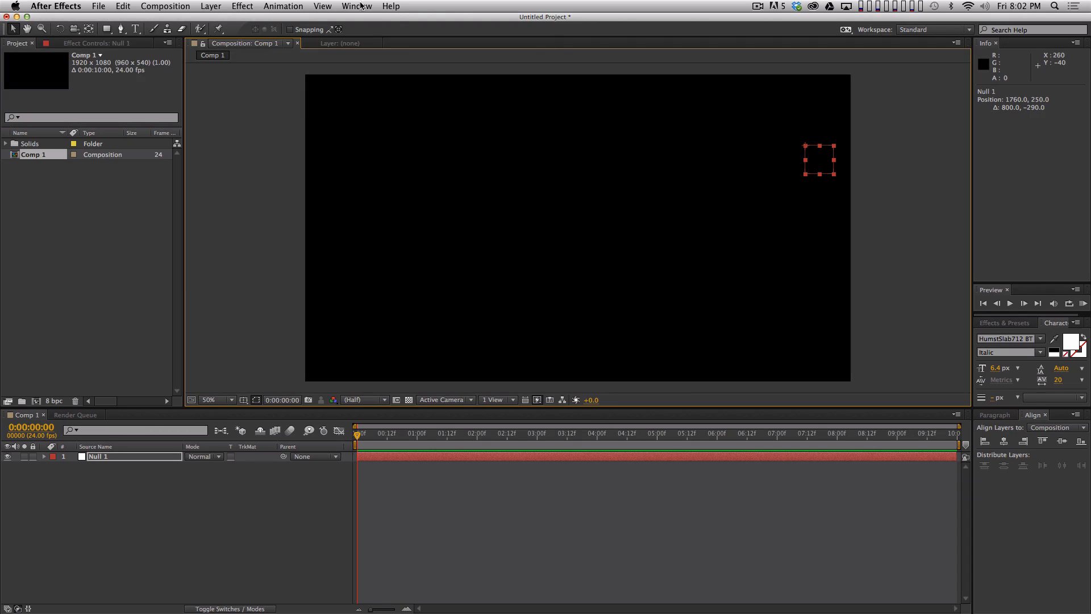
{"action": "left_click", "coordinate": [357, 6]}
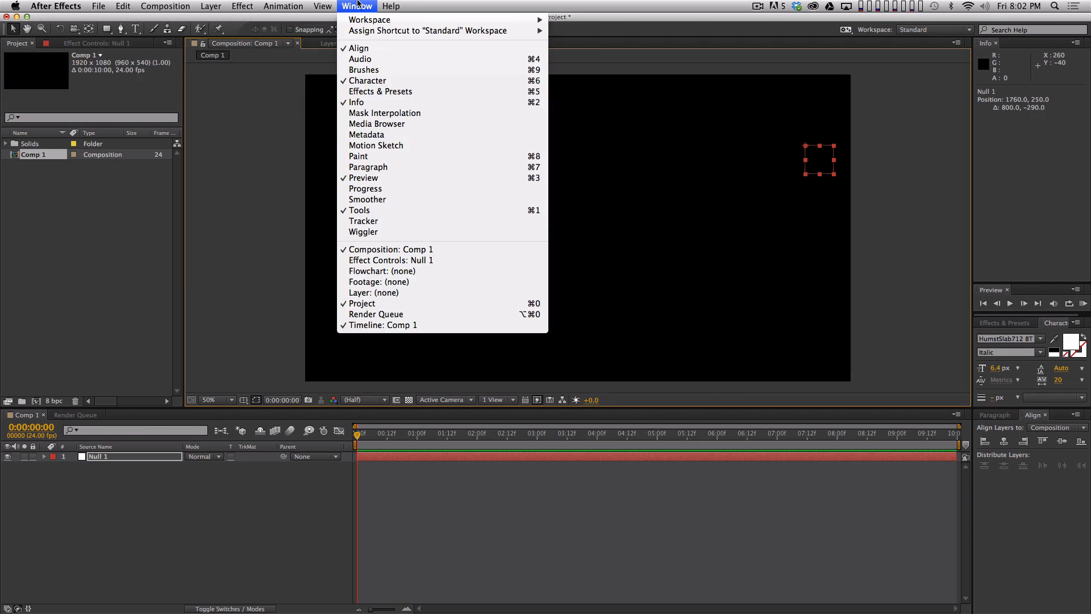
{"action": "left_click", "coordinate": [388, 146]}
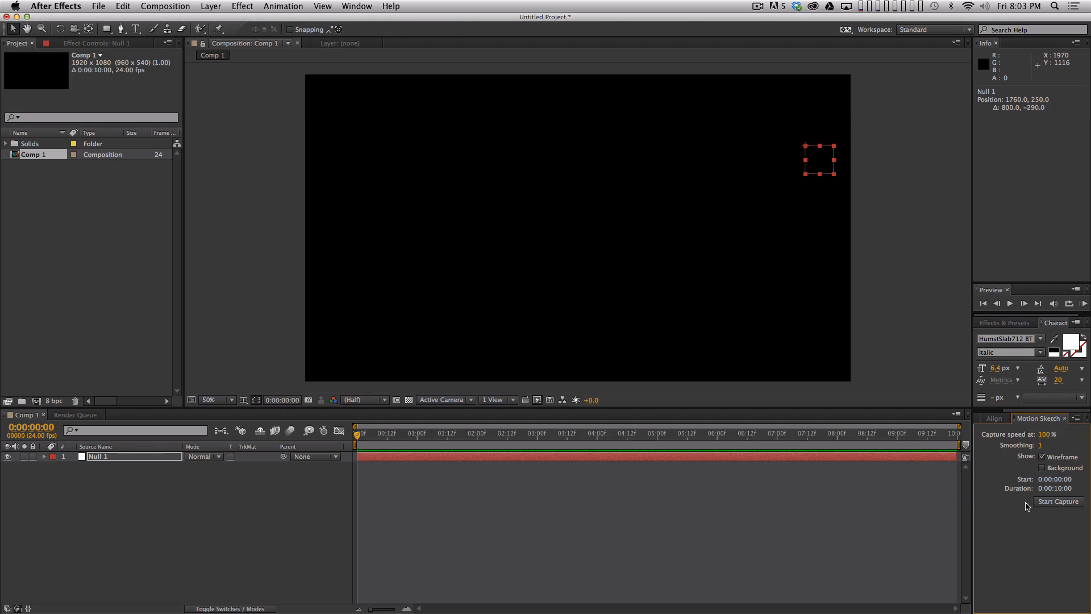
{"action": "left_click", "coordinate": [1055, 502]}
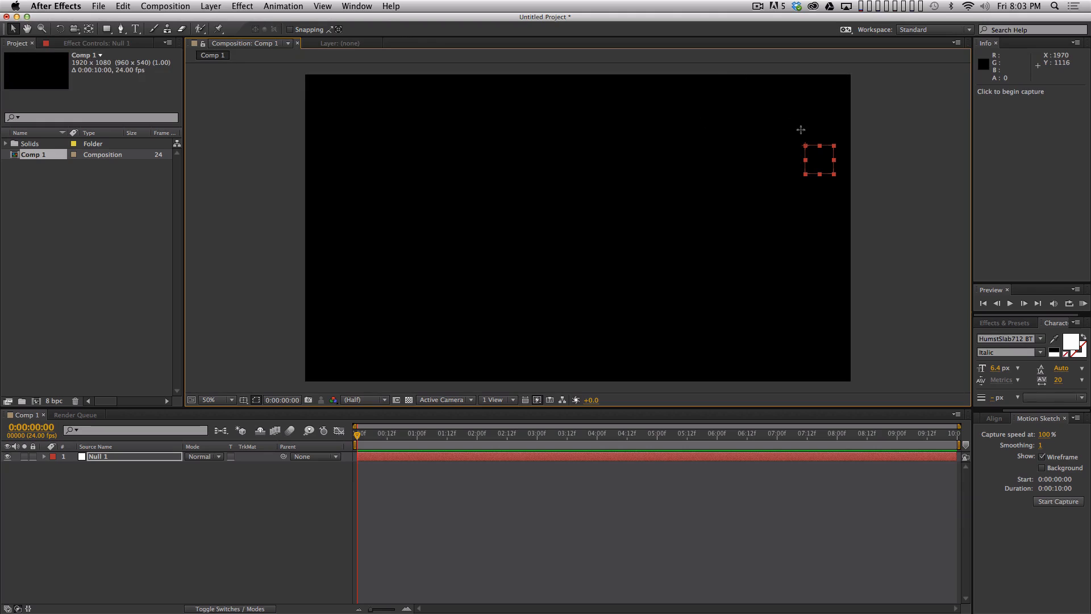
{"action": "mouse_move", "coordinate": [795, 123]}
{"action": "left_mouse_down"}
{"action": "mouse_move", "coordinate": [709, 275]}
{"action": "mouse_move", "coordinate": [623, 227]}
{"action": "mouse_move", "coordinate": [514, 283]}
{"action": "mouse_move", "coordinate": [457, 286]}
{"action": "mouse_move", "coordinate": [367, 328]}
{"action": "left_mouse_up"}
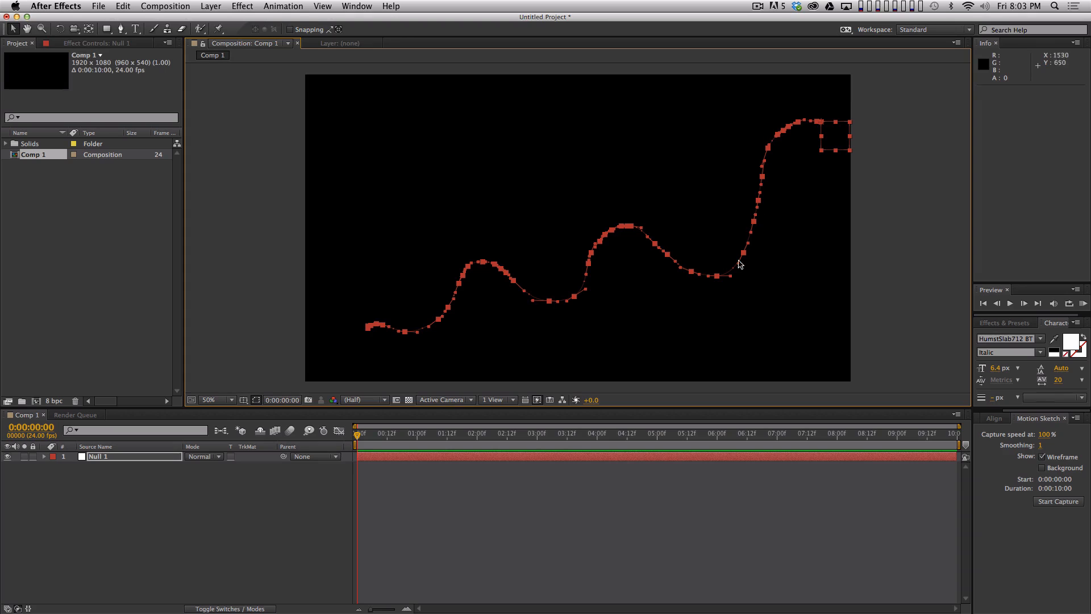
- Reveal the null's captured Position keyframes and separate the property into X and Y dimensions
{"action": "left_click", "coordinate": [129, 455]}
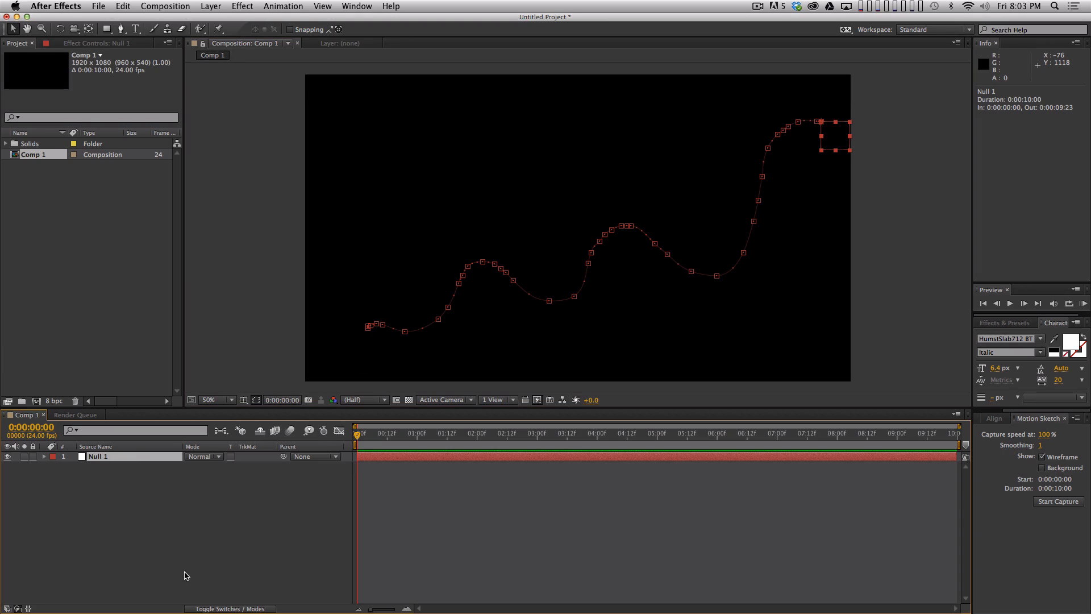
{"action": "key", "text": "u"}
{"action": "right_click", "coordinate": [116, 469]}
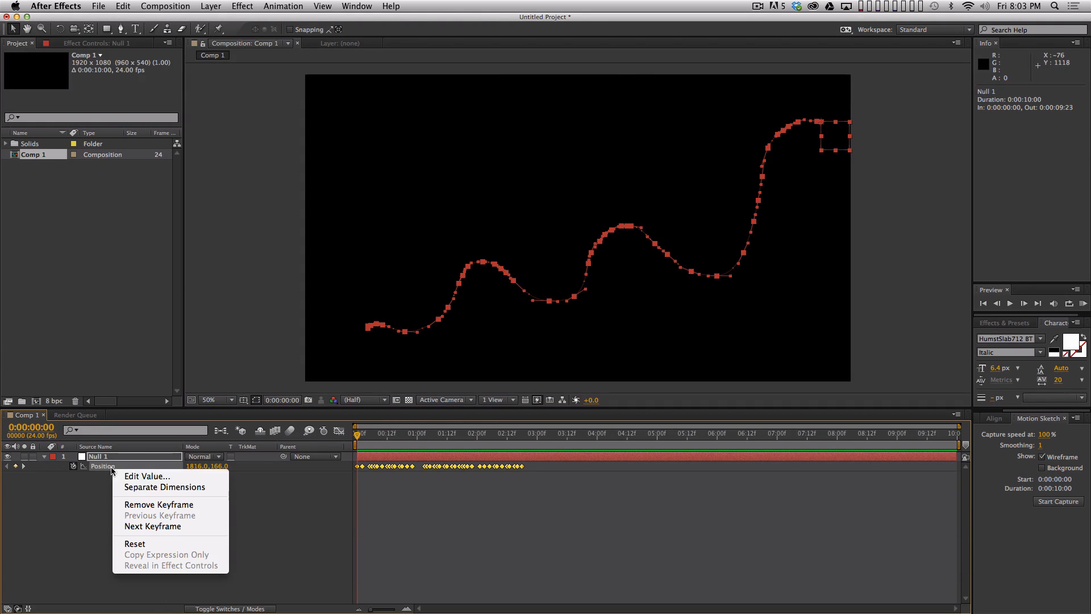
{"action": "left_click", "coordinate": [131, 486]}
- Show the null's Y Position curve in the Graph Editor, fit it to view, and compare it with the X Position curve
{"action": "left_click", "coordinate": [119, 476]}
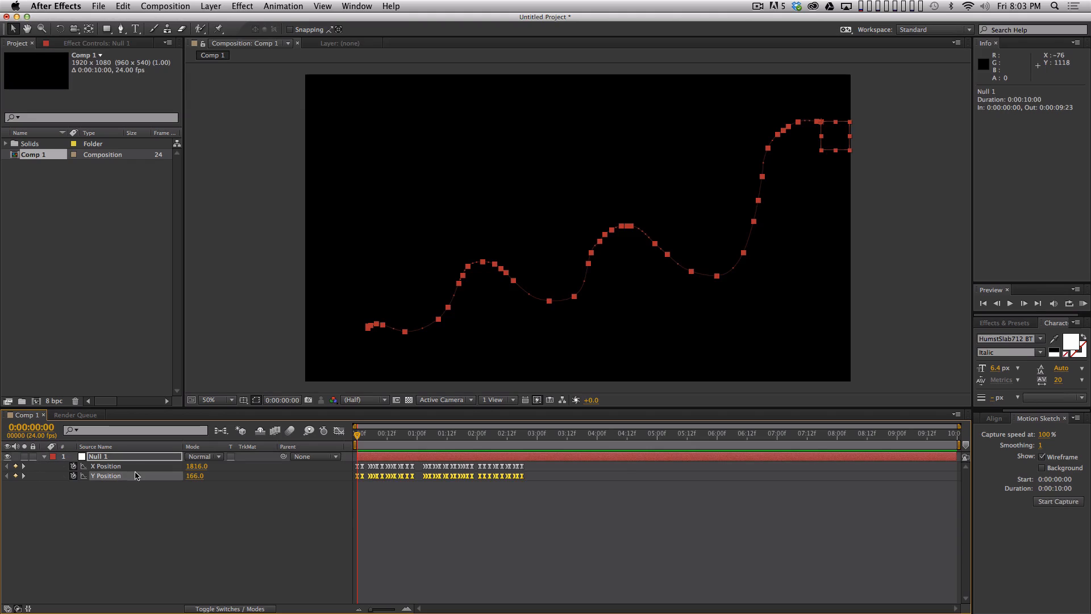
{"action": "left_click", "coordinate": [339, 430]}
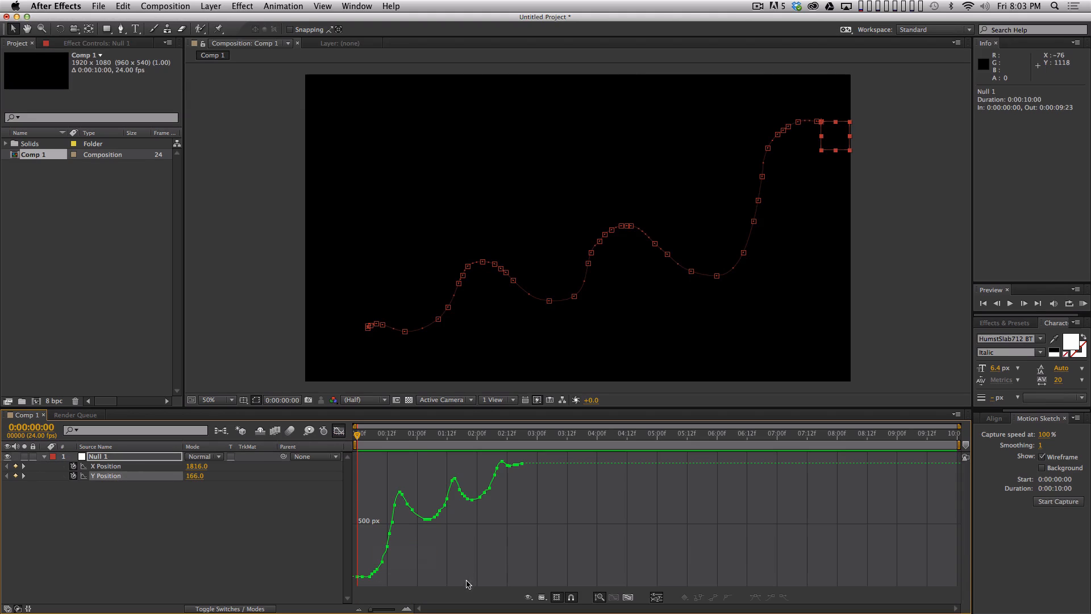
{"action": "left_click", "coordinate": [628, 596]}
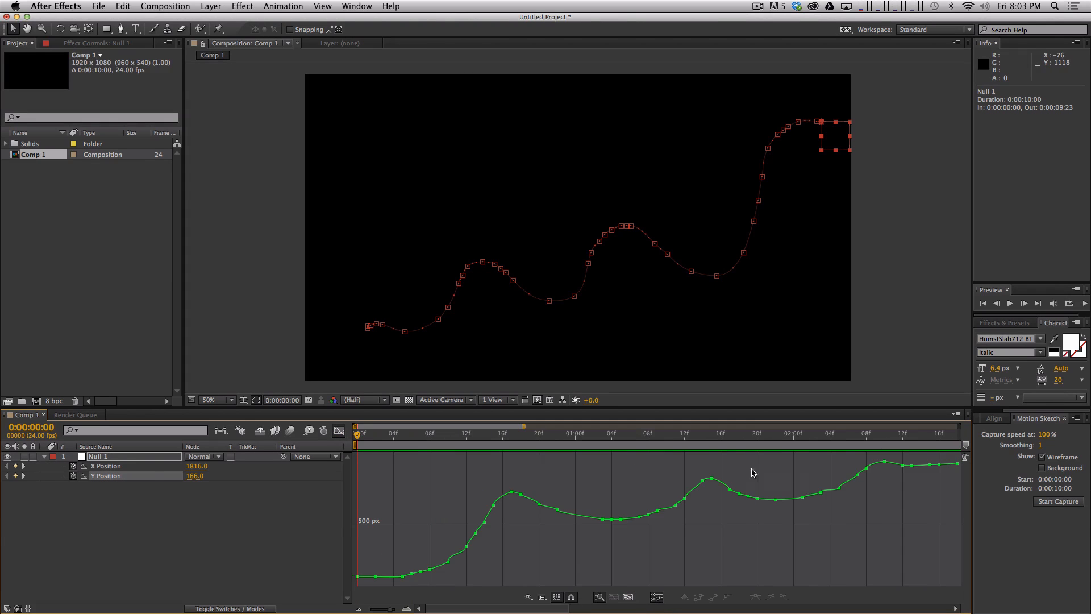
{"action": "left_click", "coordinate": [149, 466]}
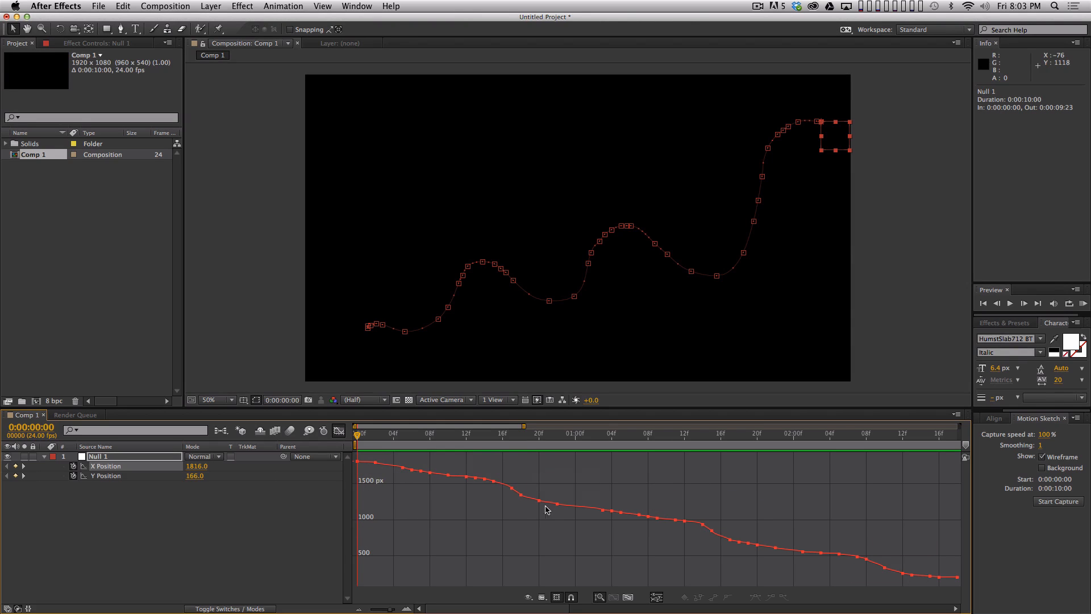
{"action": "left_click", "coordinate": [124, 477]}
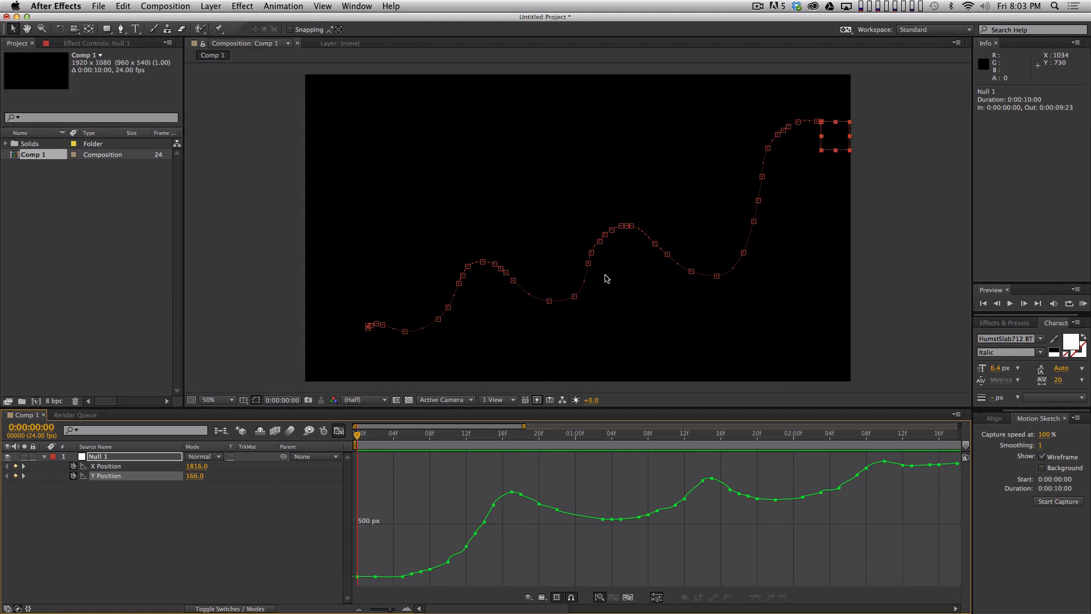
- Scrub from the start to 0:00:01:10 to compare the null's movement with its Y Position curve
{"action": "left_click_drag", "start_coordinate": [500, 438], "coordinate": [512, 540]}
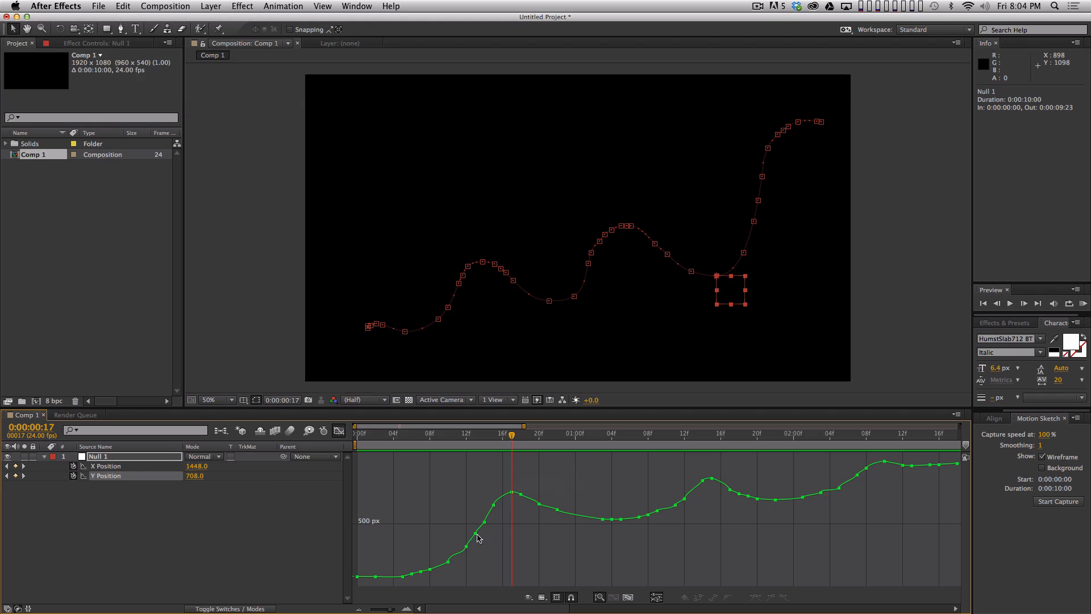
{"action": "left_click_drag", "start_coordinate": [589, 430], "coordinate": [611, 437]}
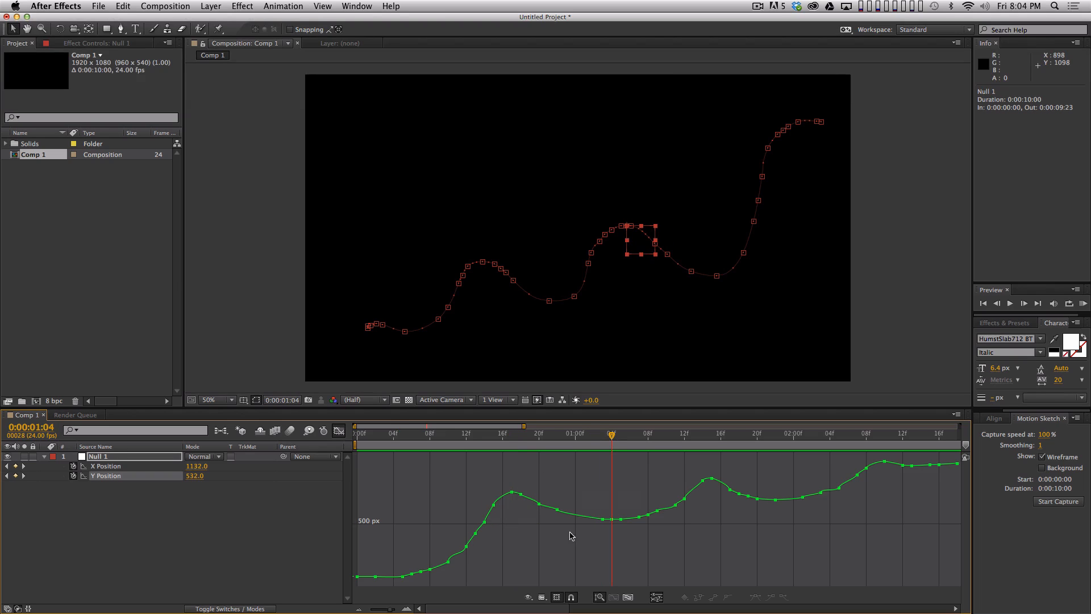
{"action": "left_click_drag", "start_coordinate": [358, 430], "coordinate": [666, 434]}
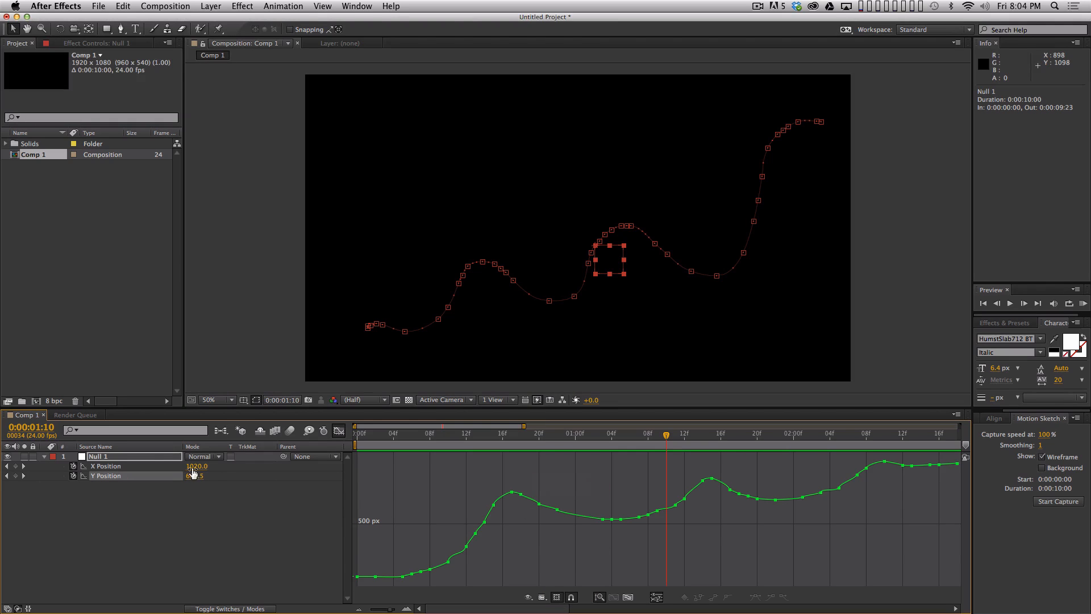
- Return to the first frame and examine the null's X Position curve with the timeline enlarged
{"action": "left_click", "coordinate": [156, 466]}
{"action": "key", "text": "Home"}
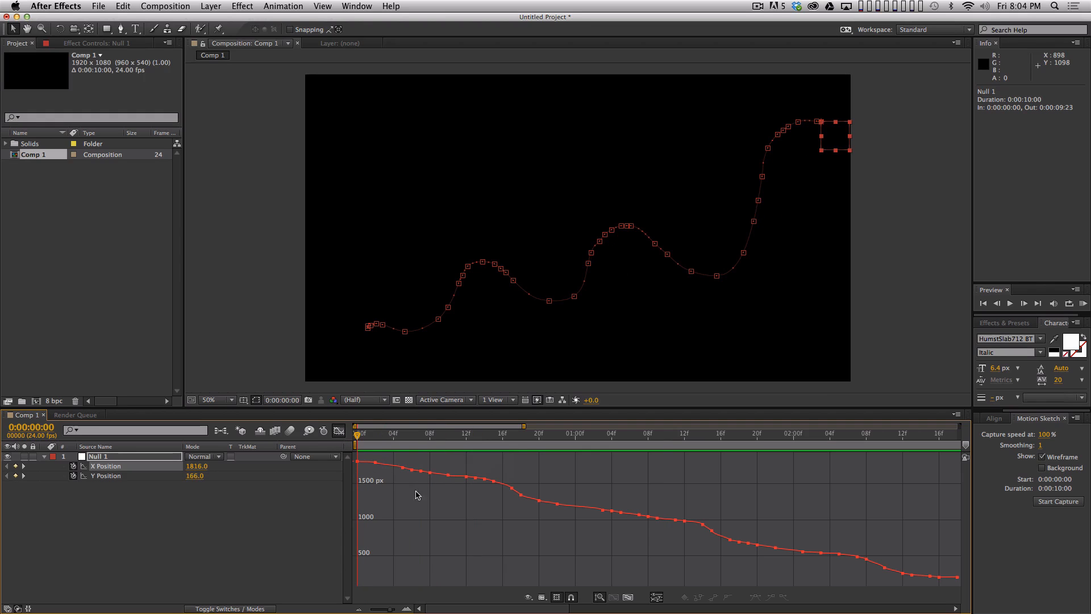
{"action": "key", "text": "grave"}
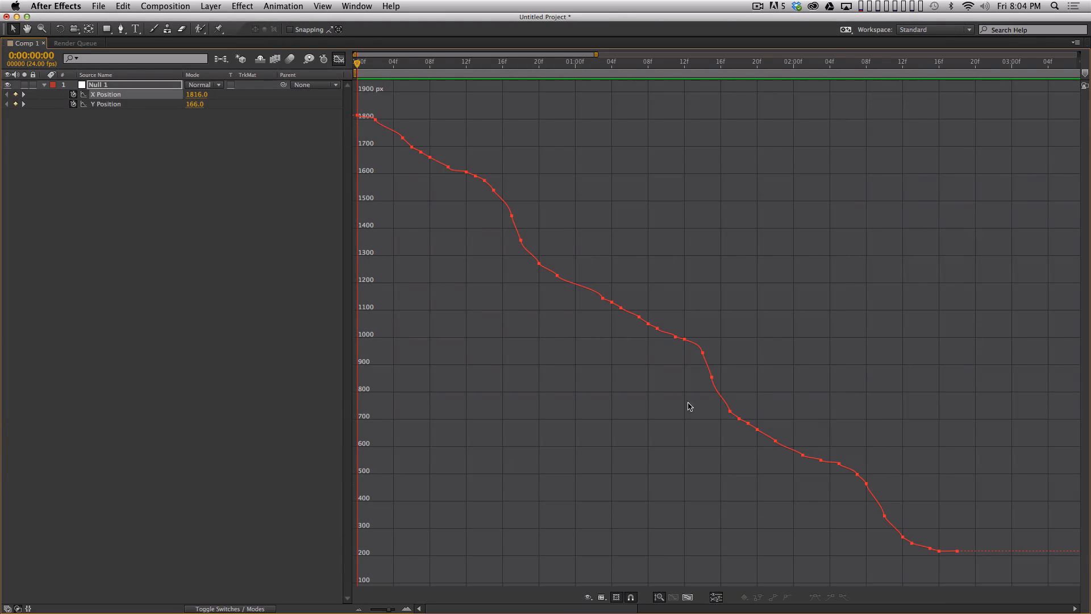
{"action": "key", "text": "grave"}
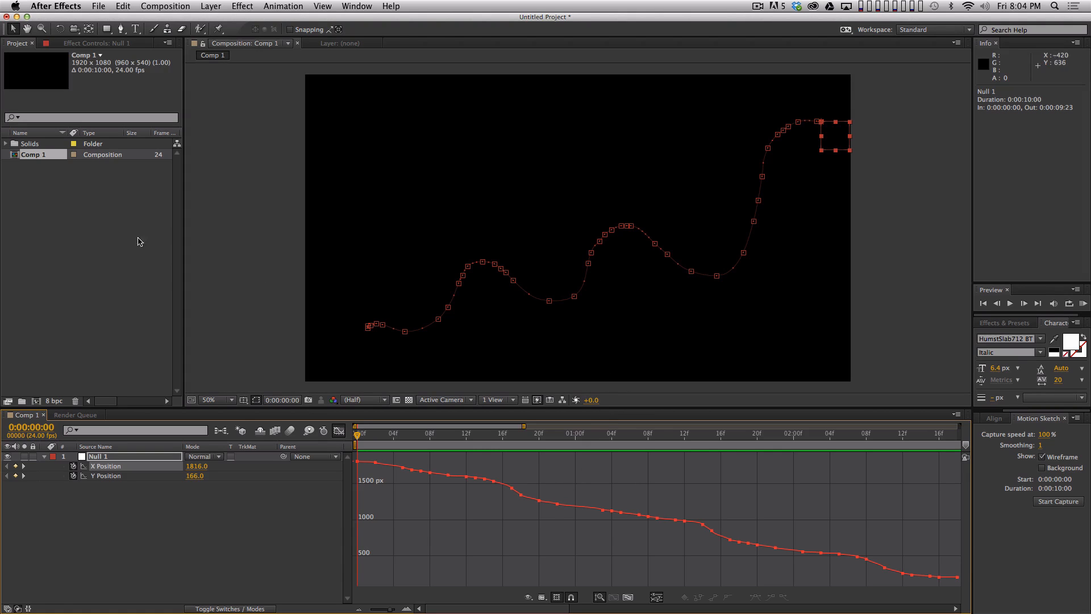
- Try full-window display on different panels and leave the timeline maximized with the X Position curve shown
{"action": "key", "text": "grave"}
{"action": "key", "text": "grave"}
{"action": "key", "text": "grave"}
{"action": "key", "text": "grave"}
{"action": "key", "text": "grave"}
{"action": "key", "text": "grave"}
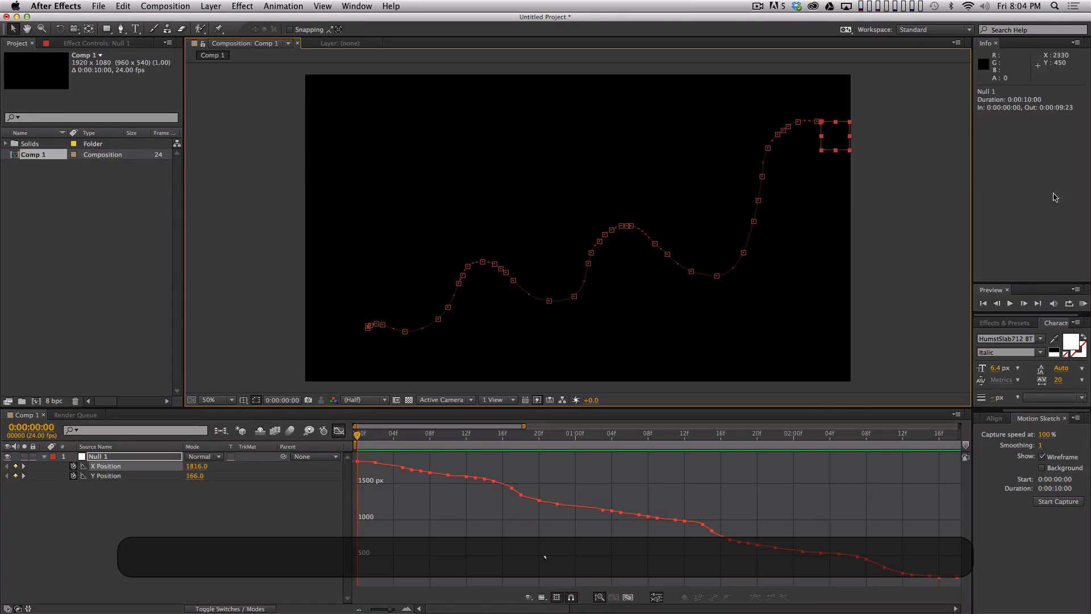
{"action": "key", "text": "grave"}
{"action": "key", "text": "grave"}
{"action": "key", "text": "grave"}
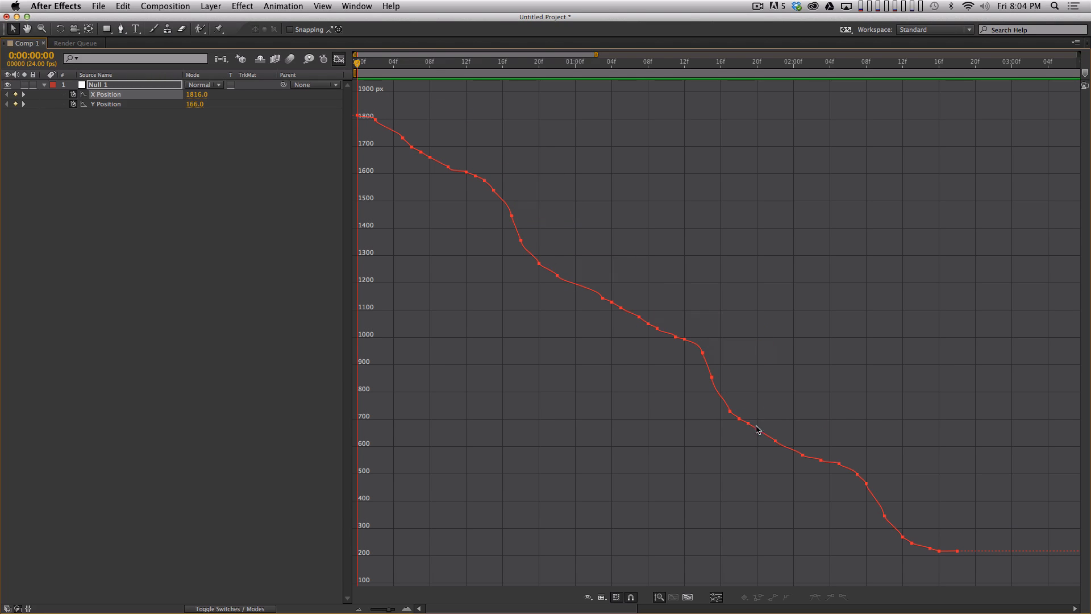
- Switch to Cinema 4D and key the null's X and Y positions at 0 cm on frame 90
{"action": "key", "text": "grave"}
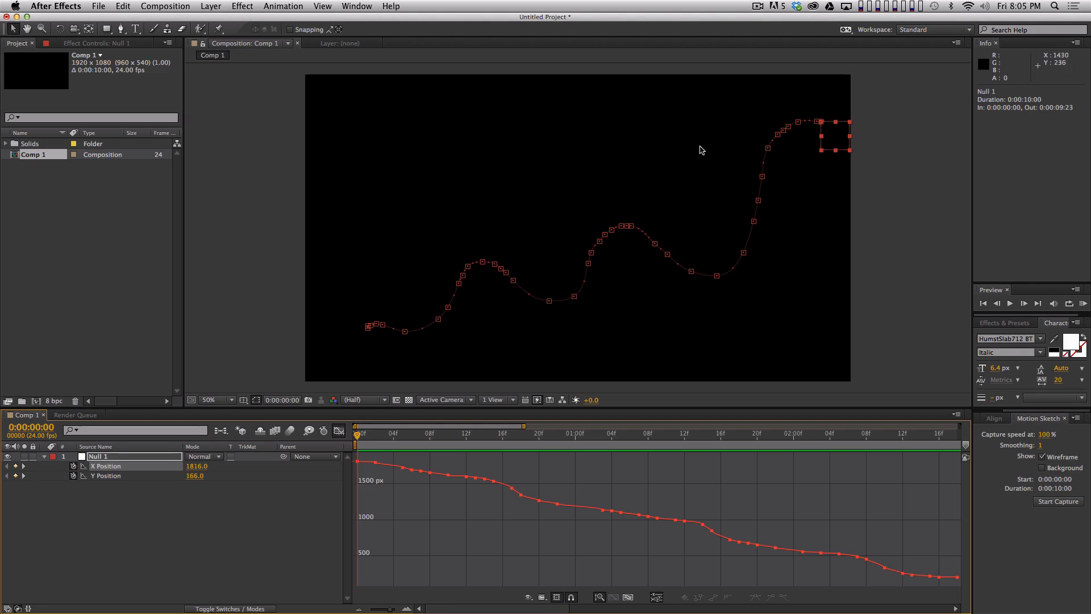
{"action": "key", "text": "super+Tab"}
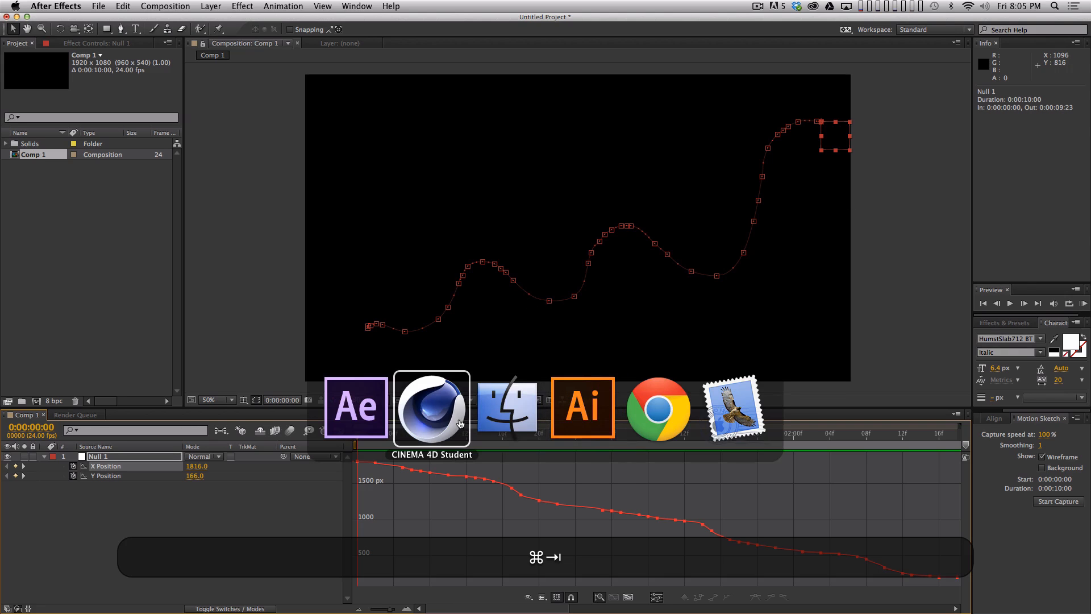
{"action": "left_click", "coordinate": [438, 405], "text": "super"}
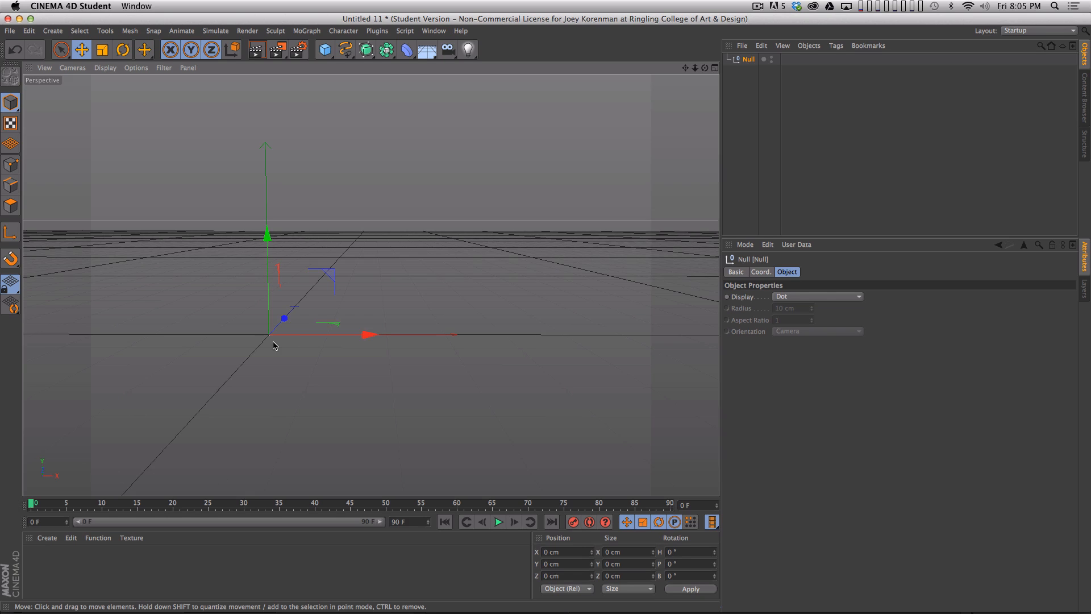
{"action": "left_click_drag", "start_coordinate": [528, 504], "coordinate": [697, 489]}
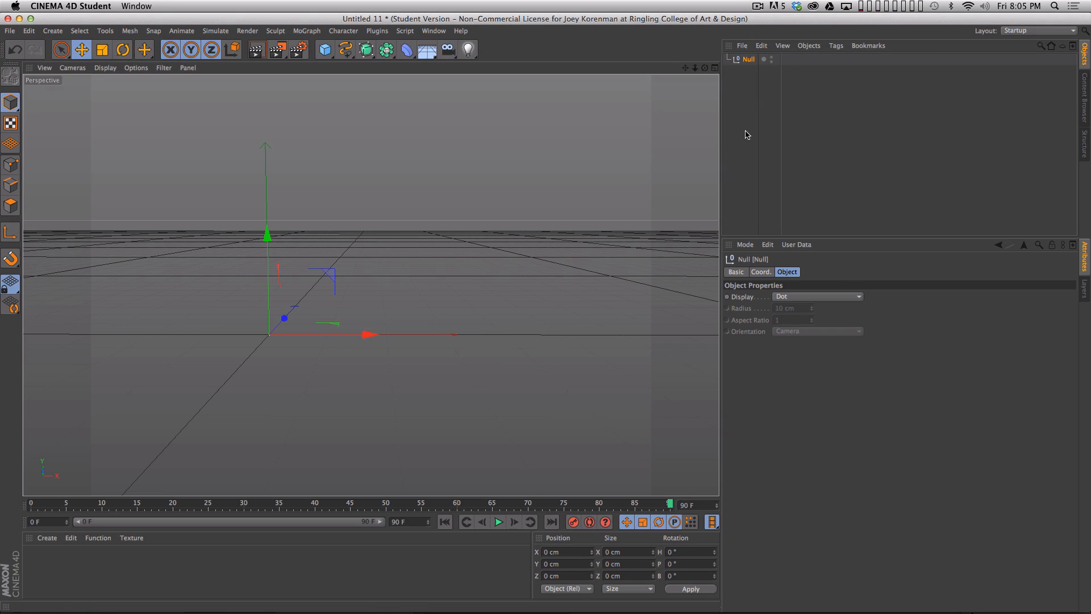
{"action": "left_click", "coordinate": [766, 272]}
{"action": "left_click", "coordinate": [727, 310], "text": "super"}
{"action": "left_click", "coordinate": [726, 297], "text": "super"}
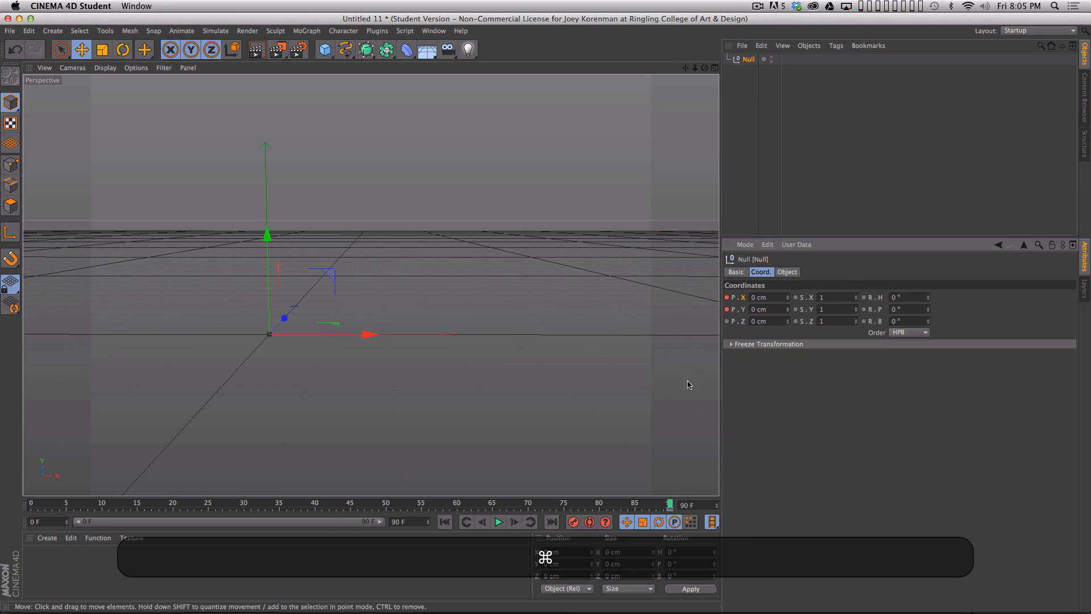
- On frame 0, move the null to about X 655 cm and Y 397 cm and key both positions
{"action": "left_click_drag", "start_coordinate": [589, 505], "coordinate": [32, 500]}
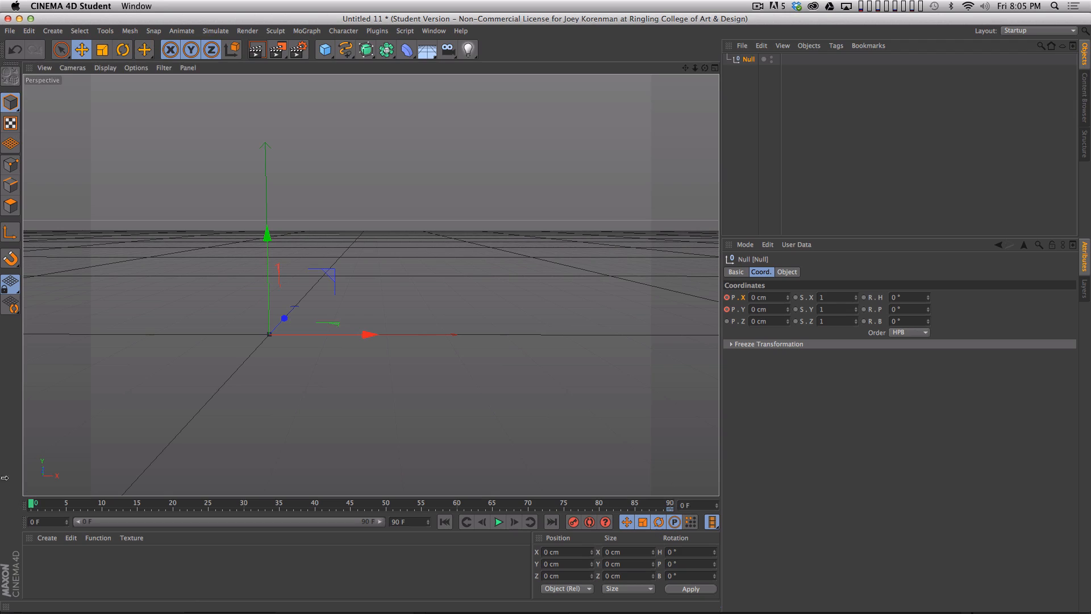
{"action": "left_click_drag", "start_coordinate": [397, 328], "coordinate": [758, 337]}
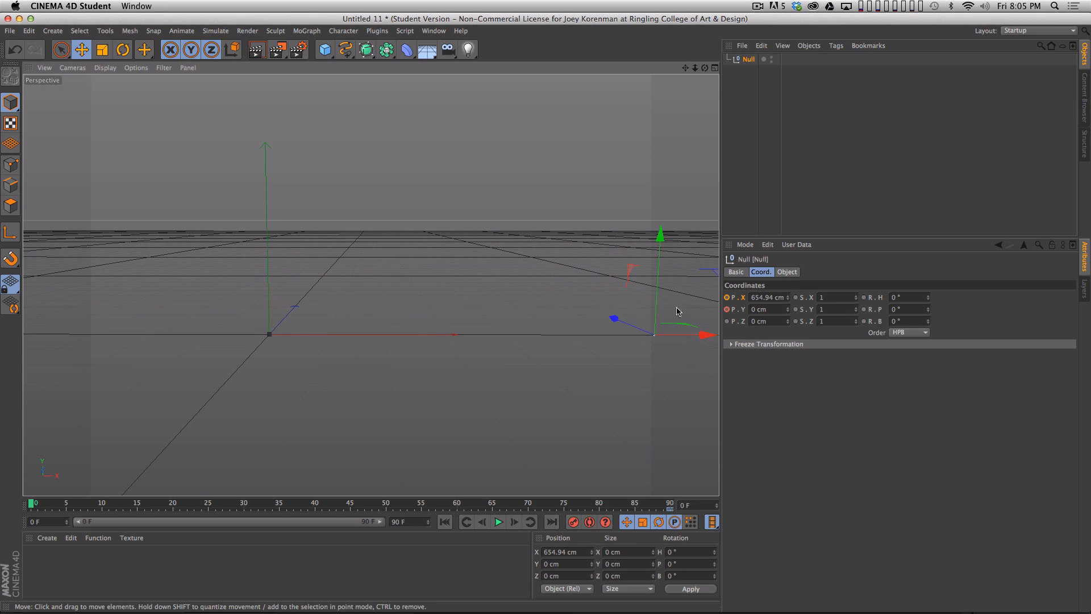
{"action": "left_click_drag", "start_coordinate": [657, 307], "coordinate": [669, 90]}
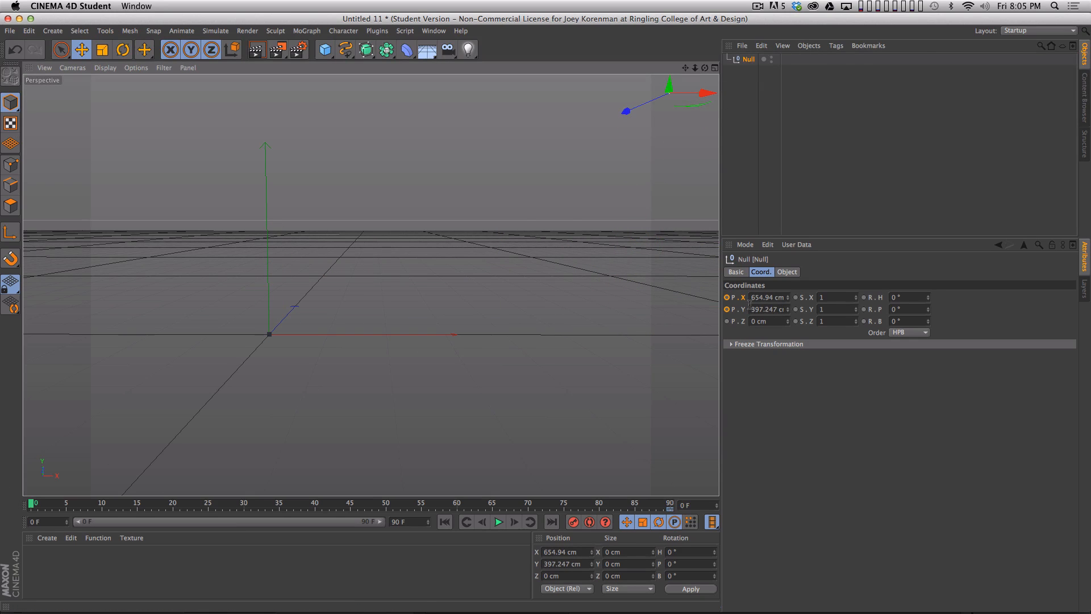
{"action": "left_click", "coordinate": [727, 309], "text": "super"}
{"action": "left_click", "coordinate": [727, 297], "text": "super"}
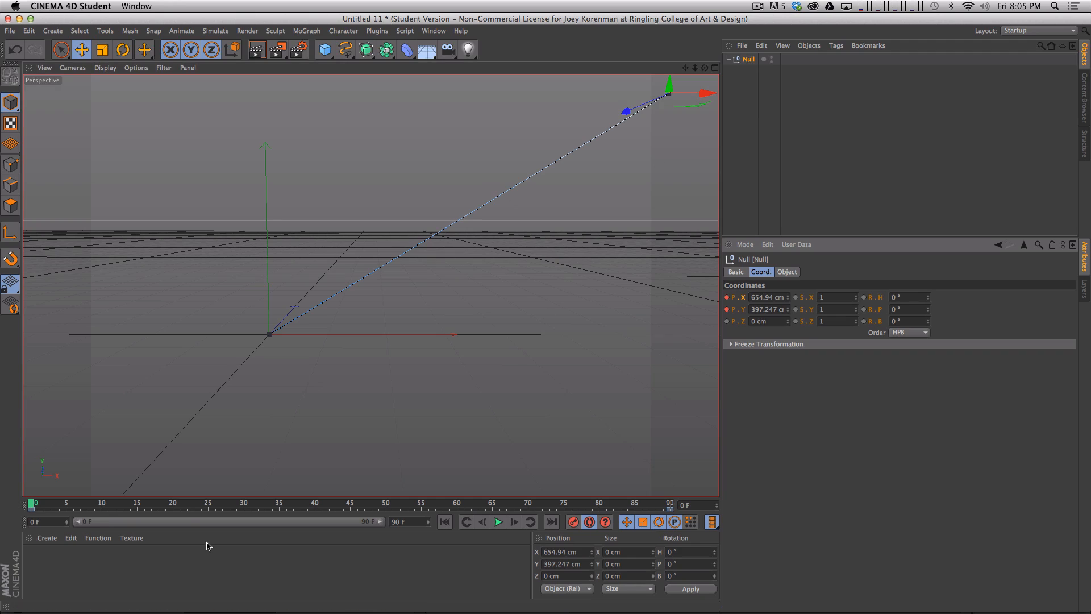
- With autokeying on, shape a wavy null path by lowering it at frame 28, raising it to about Y 196 cm at 50, and lowering it at 72
{"action": "left_click_drag", "start_coordinate": [38, 506], "coordinate": [230, 504]}
{"action": "left_click_drag", "start_coordinate": [575, 91], "coordinate": [573, 190]}
{"action": "left_click_drag", "start_coordinate": [230, 505], "coordinate": [386, 504]}
{"action": "left_click_drag", "start_coordinate": [445, 223], "coordinate": [444, 146]}
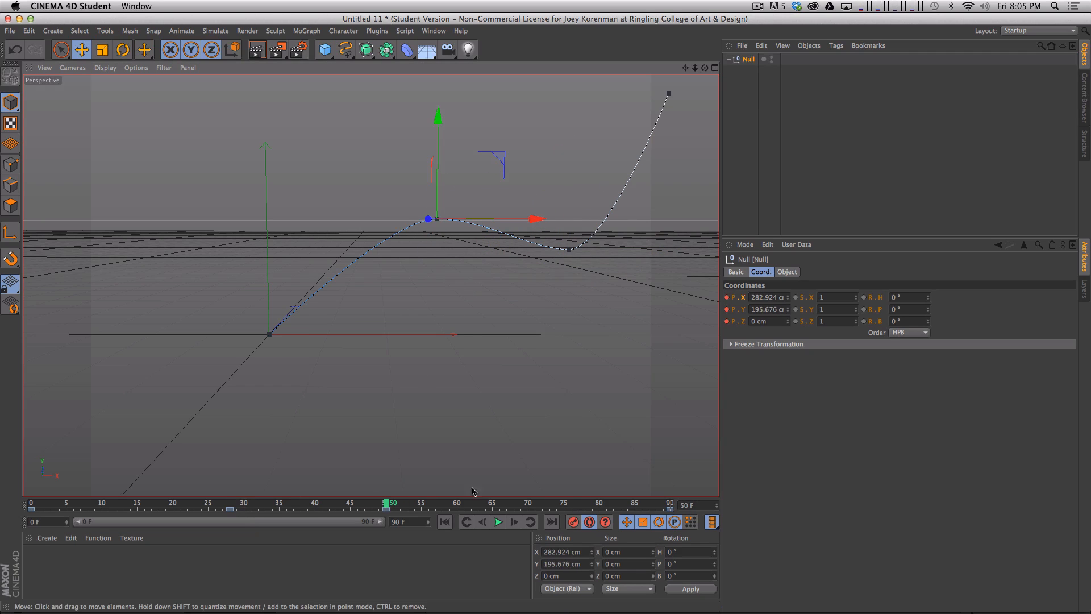
{"action": "left_click_drag", "start_coordinate": [386, 504], "coordinate": [545, 504]}
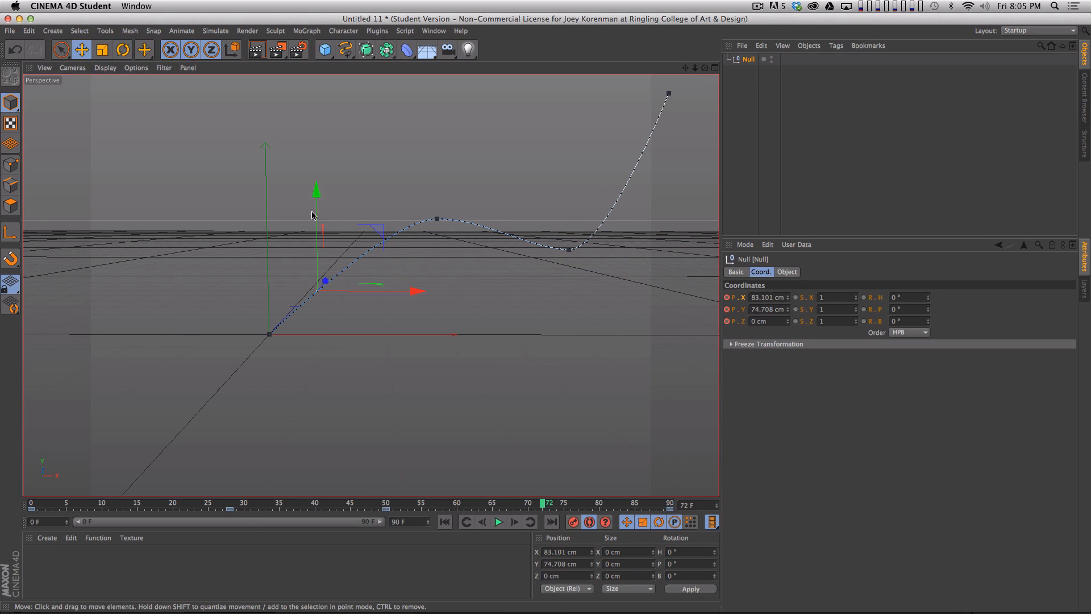
{"action": "left_click_drag", "start_coordinate": [312, 215], "coordinate": [313, 319]}
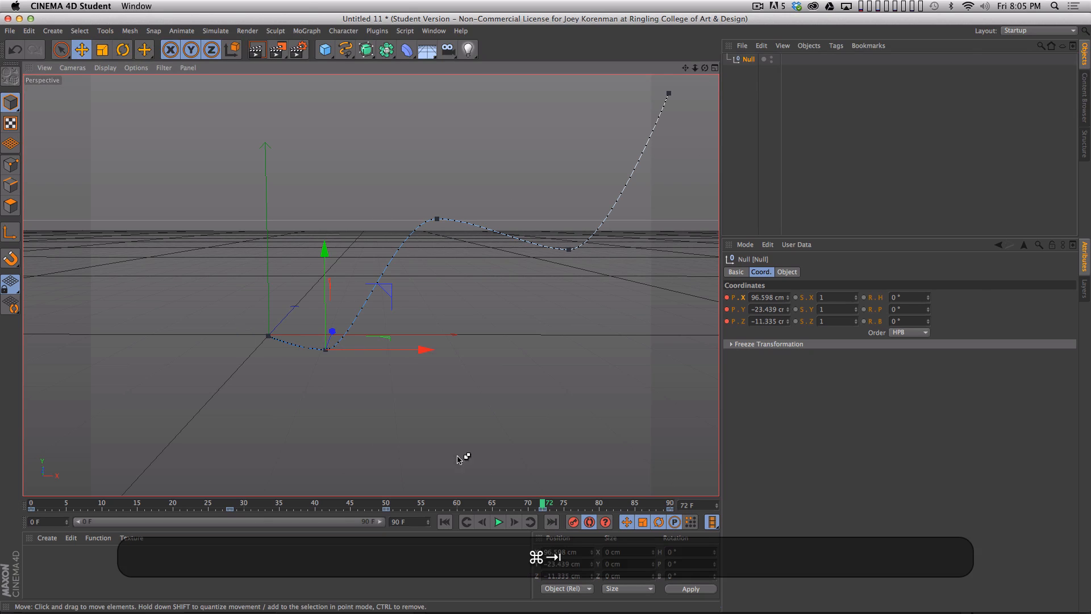
- Check the sketched path in After Effects, then return to Cinema 4D and change to the Animation layout
{"action": "key", "text": "super+Tab"}
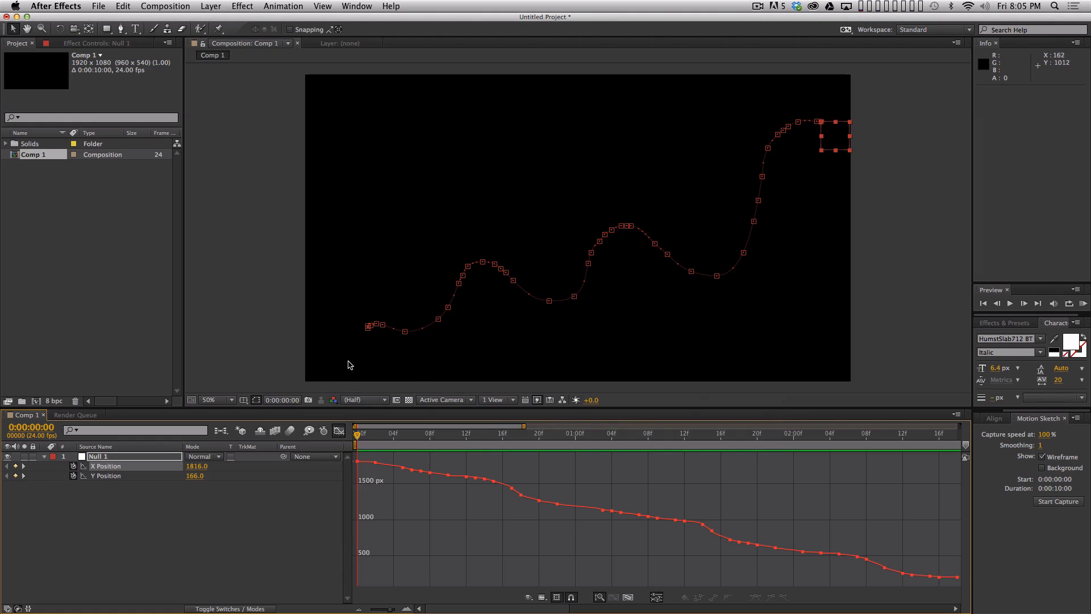
{"action": "key", "text": "super+Tab"}
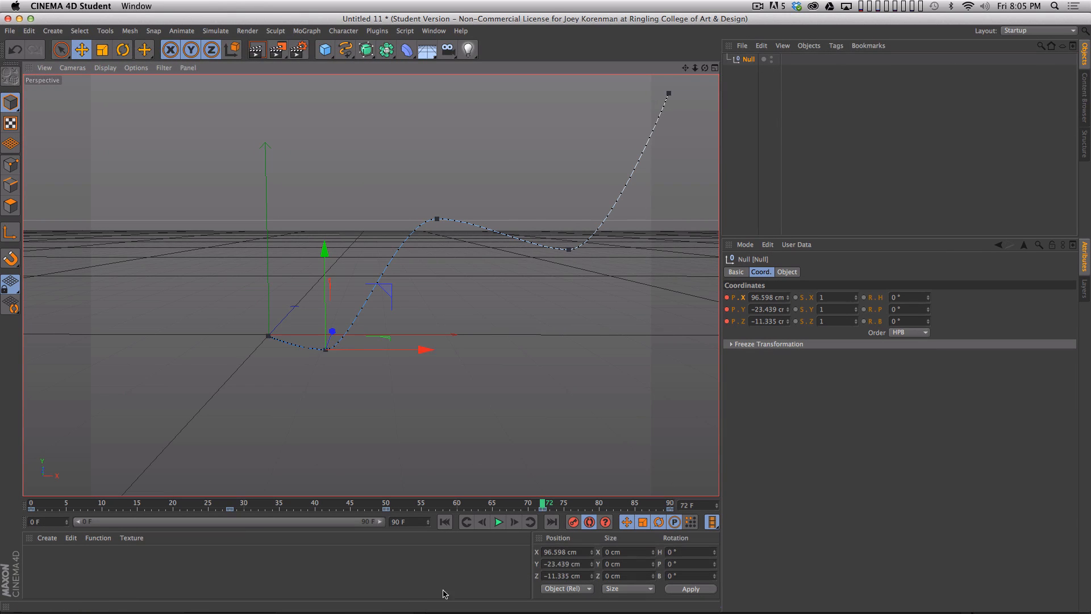
{"action": "left_click", "coordinate": [1038, 30]}
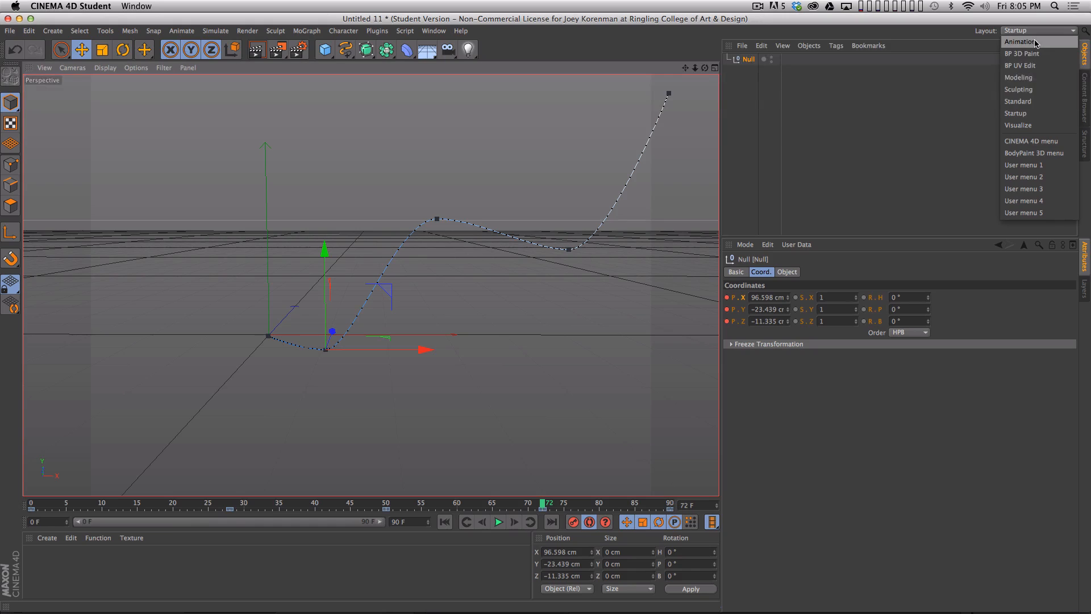
{"action": "left_click", "coordinate": [1038, 39]}
{"action": "mouse_move", "coordinate": [1089, 612]}
{"action": "left_mouse_down"}
{"action": "mouse_move", "coordinate": [1072, 612]}
{"action": "mouse_move", "coordinate": [1065, 575]}
{"action": "mouse_move", "coordinate": [1088, 551]}
{"action": "mouse_move", "coordinate": [1087, 613]}
{"action": "left_mouse_up"}
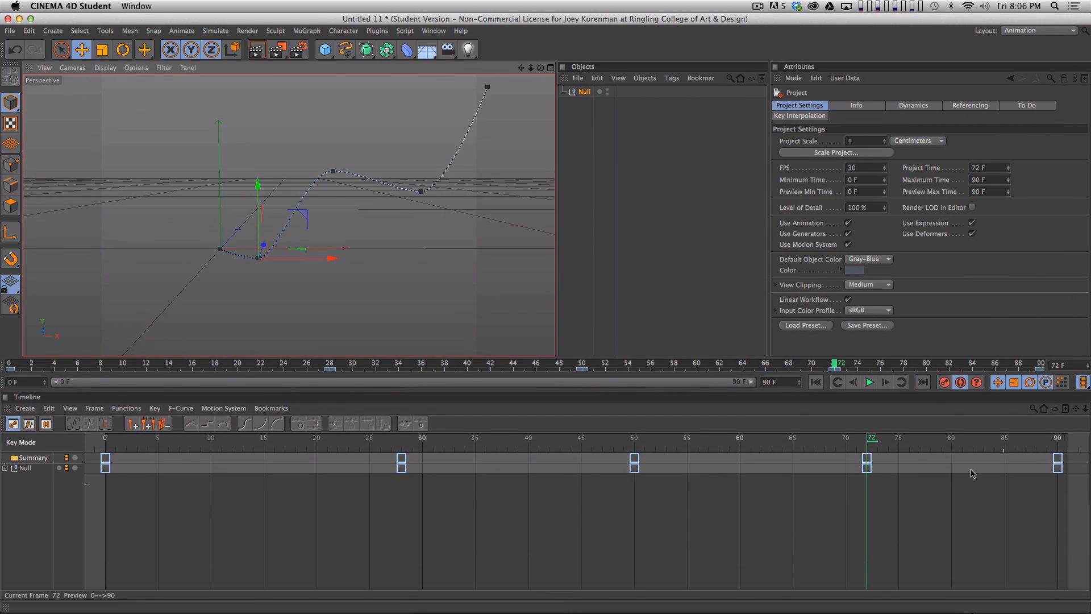
- Expand the null's position tracks in the timeline and delete the Position Z track
{"action": "left_click", "coordinate": [99, 529]}
{"action": "left_click", "coordinate": [9, 473]}
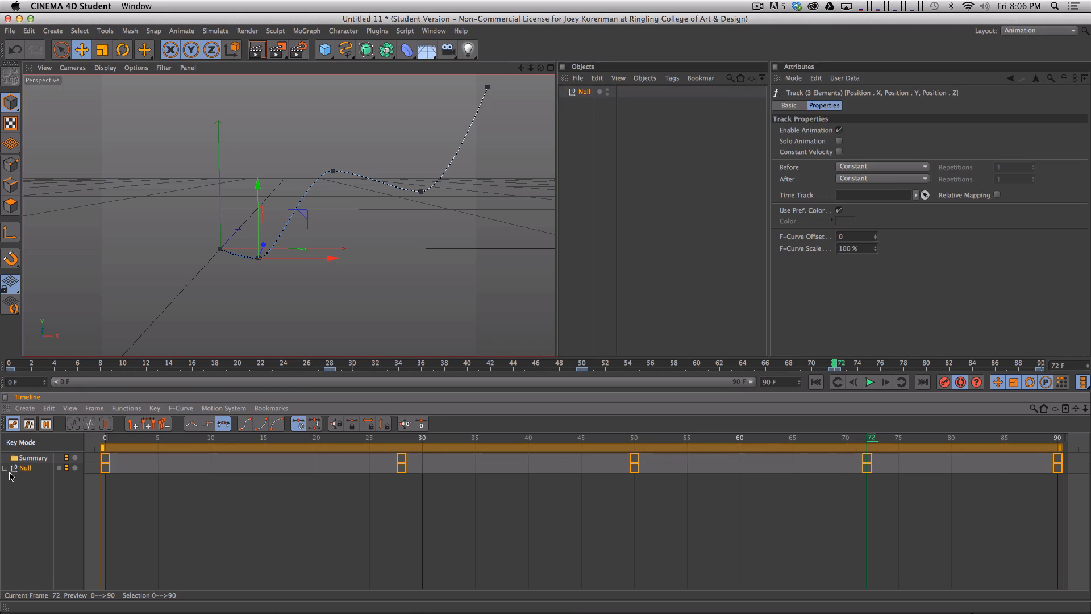
{"action": "left_click", "coordinate": [5, 468]}
{"action": "left_click", "coordinate": [11, 479]}
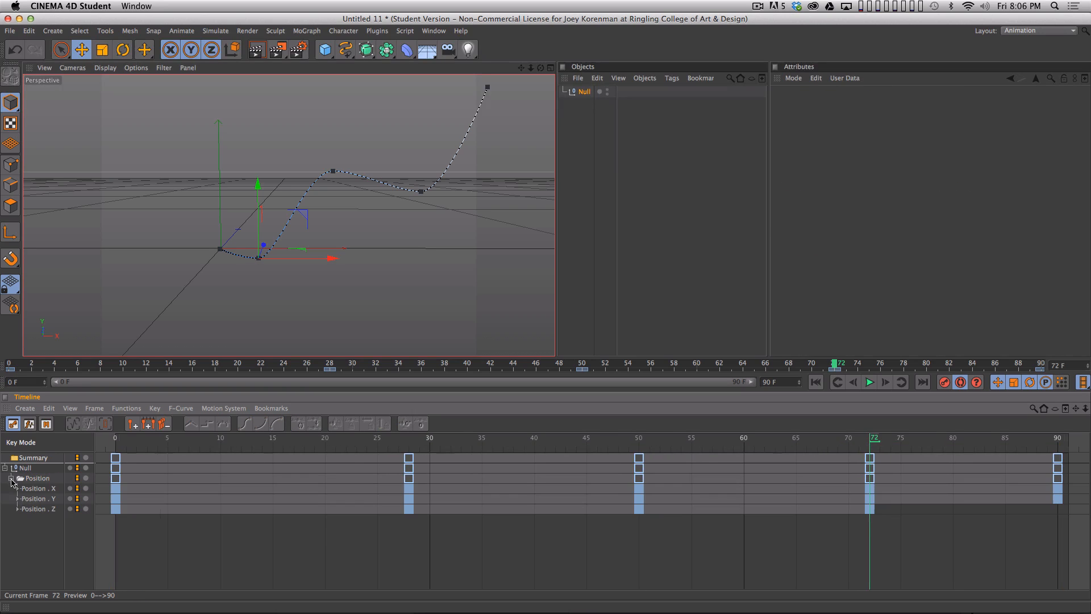
{"action": "left_click", "coordinate": [49, 511]}
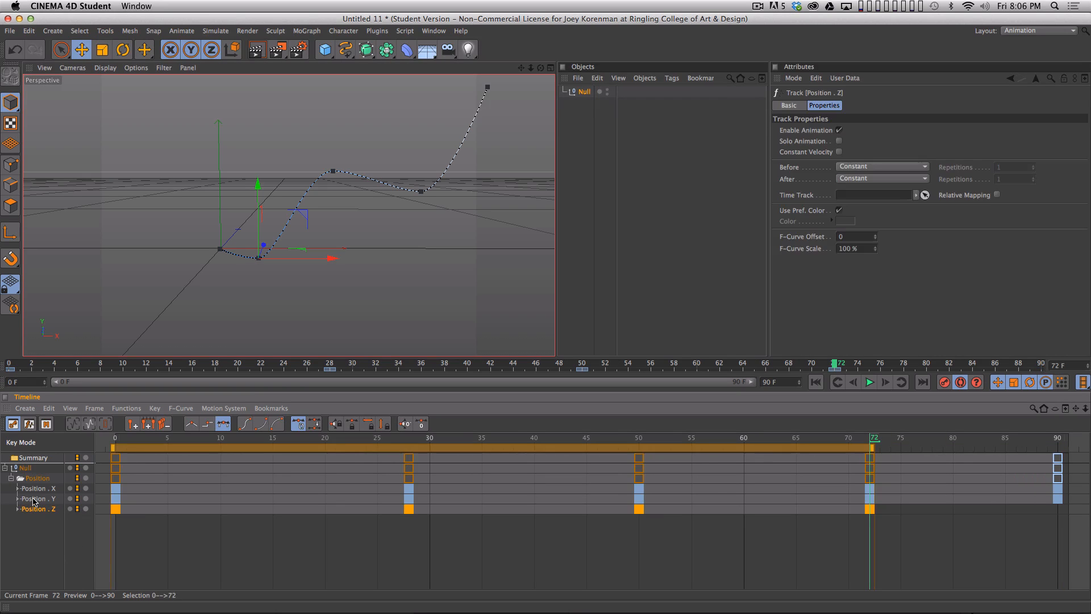
{"action": "key", "text": "BackSpace"}
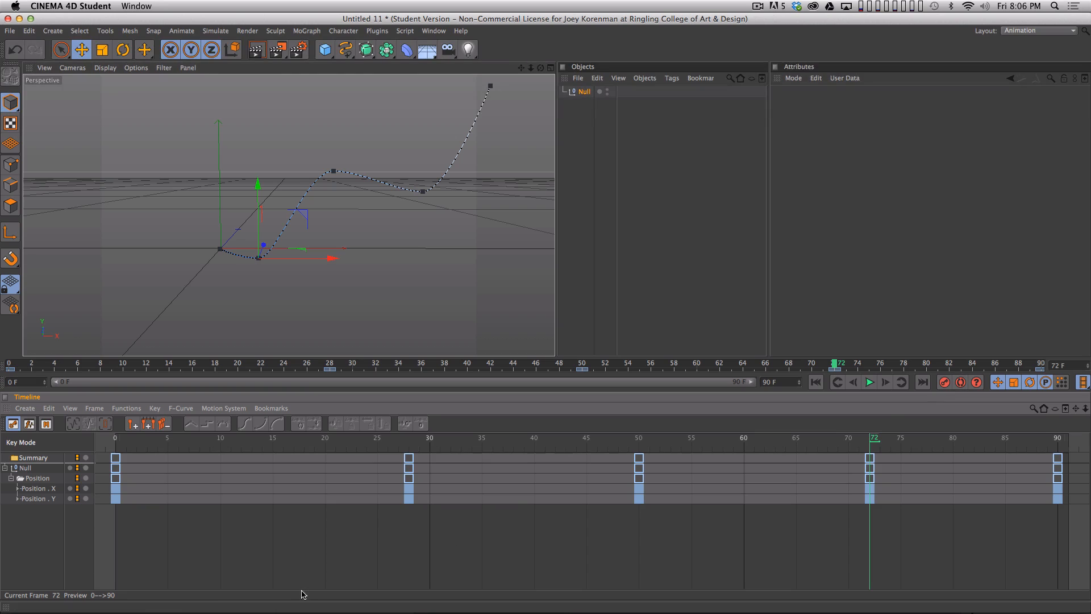
- Return to frame 0 and show the null's Position X F-curve fitted to view
{"action": "left_click_drag", "start_coordinate": [151, 446], "coordinate": [112, 445]}
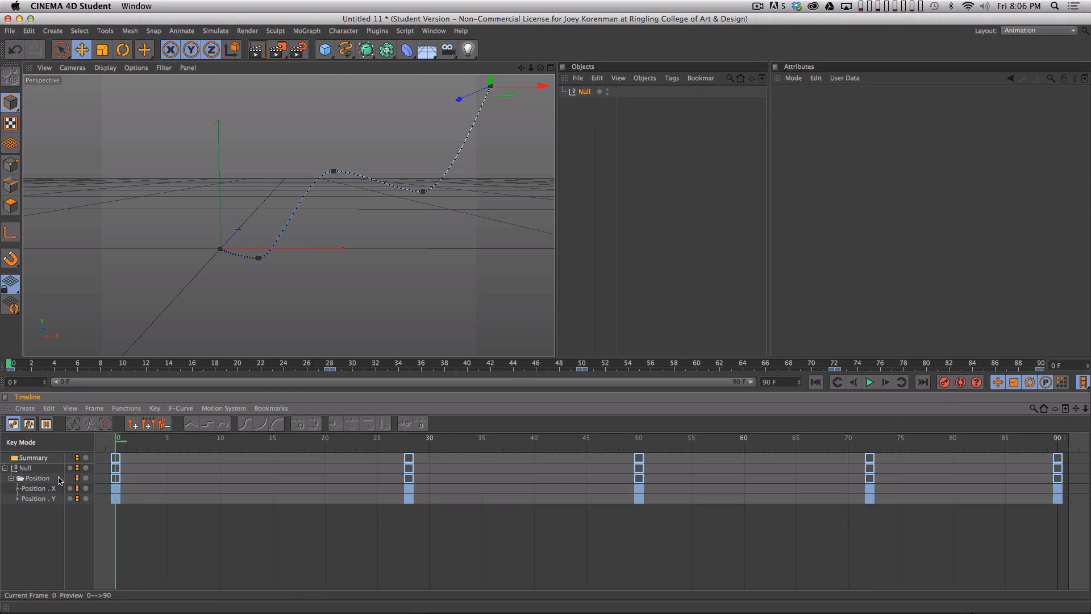
{"action": "left_click", "coordinate": [47, 488]}
{"action": "key", "text": "space"}
{"action": "left_click", "coordinate": [62, 479]}
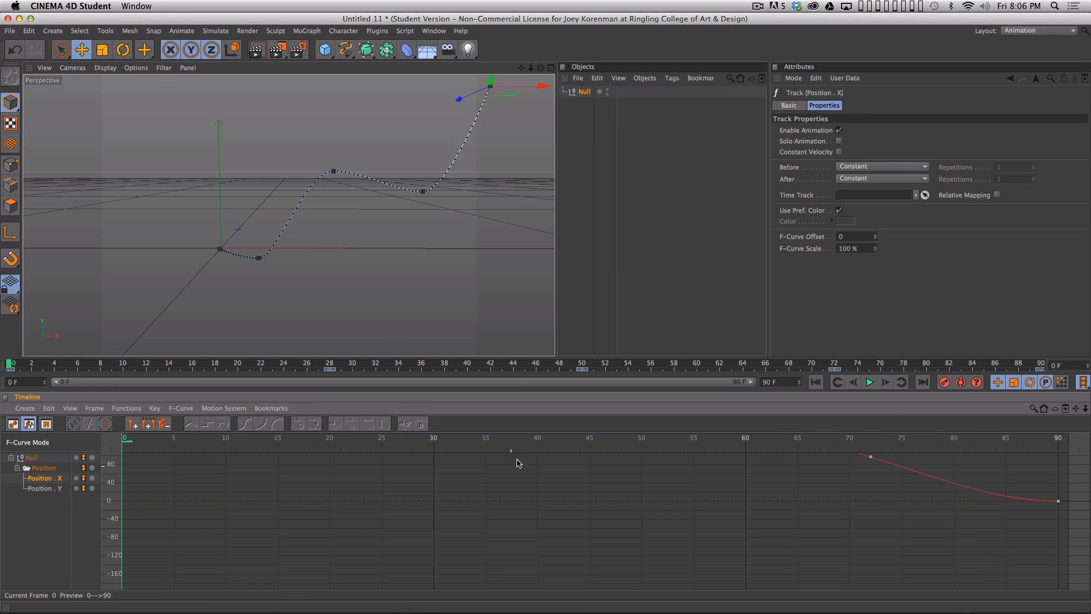
{"action": "key", "text": "h"}
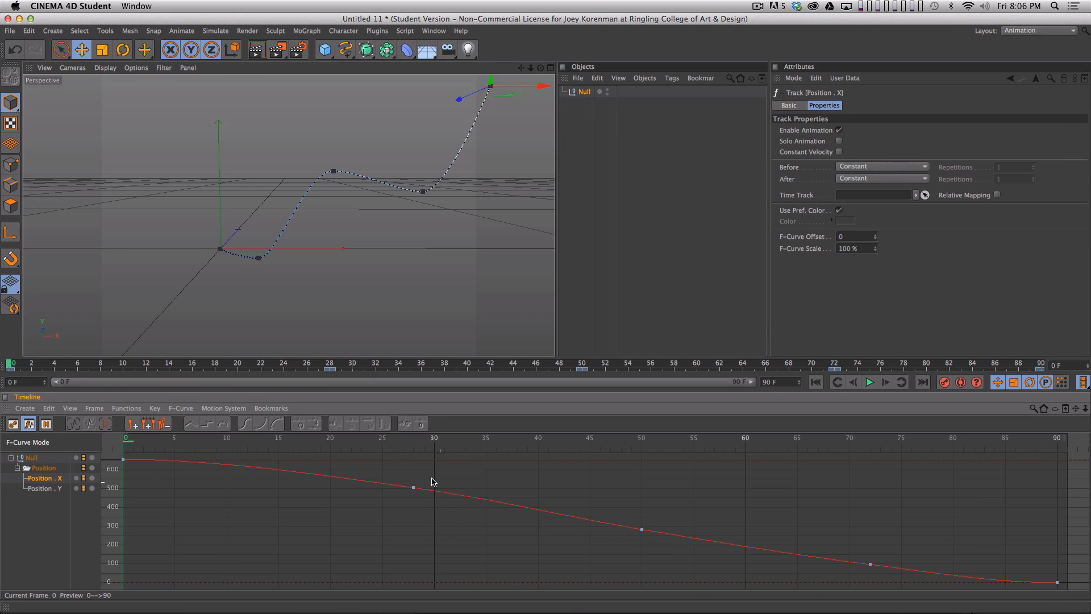
- Switch to After Effects and compare the null's position with its X Position curve at 0:00:00:17 and 0:00:01:15
{"action": "key", "text": "super+Tab"}
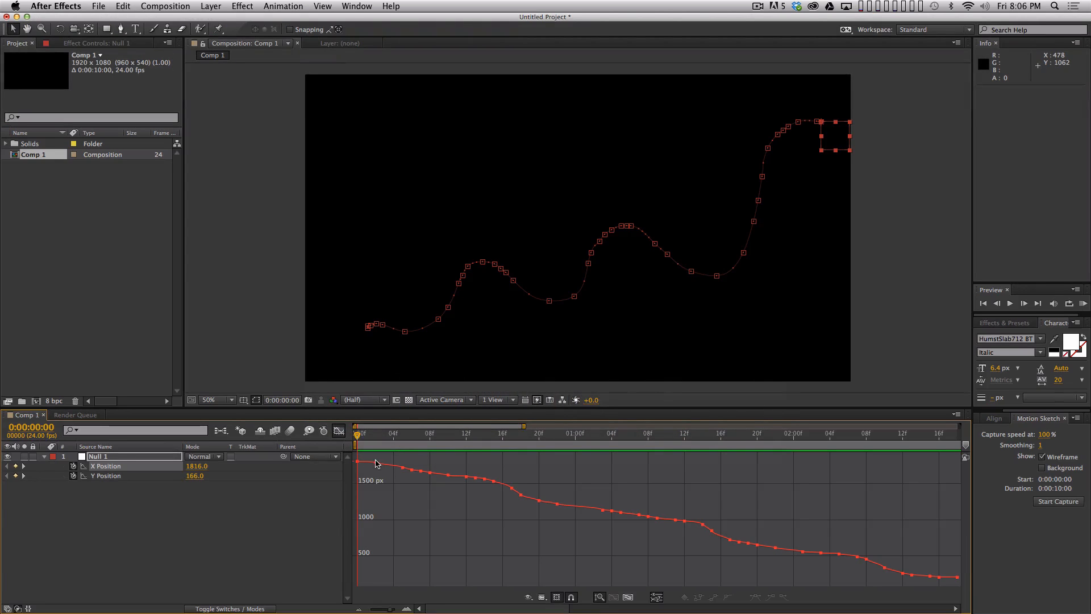
{"action": "mouse_move", "coordinate": [509, 438]}
{"action": "left_mouse_down"}
{"action": "mouse_move", "coordinate": [359, 439]}
{"action": "mouse_move", "coordinate": [517, 443]}
{"action": "left_mouse_up"}
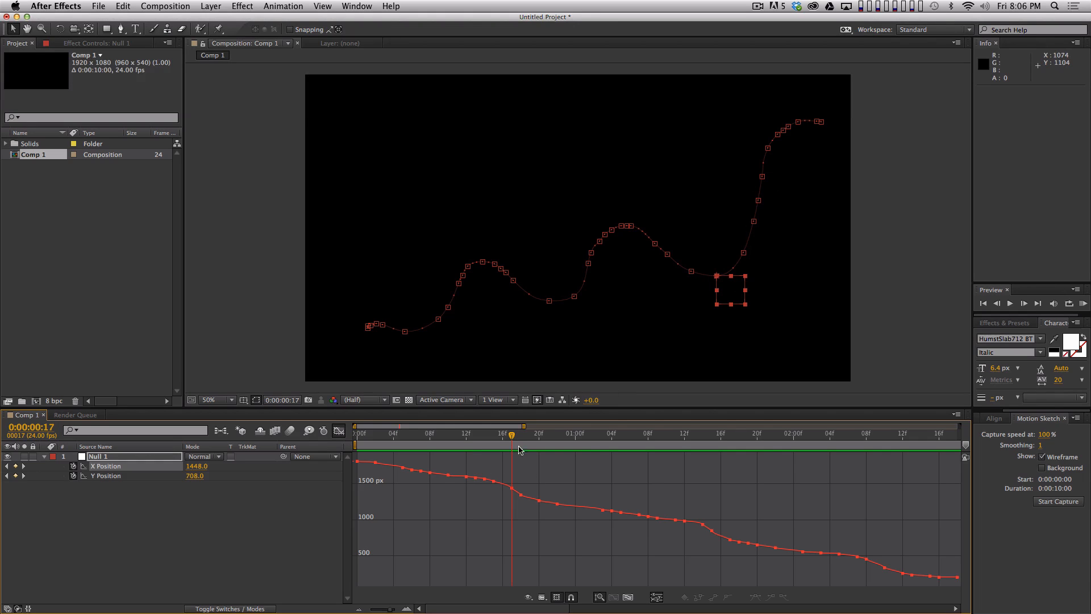
{"action": "left_click_drag", "start_coordinate": [520, 437], "coordinate": [711, 438]}
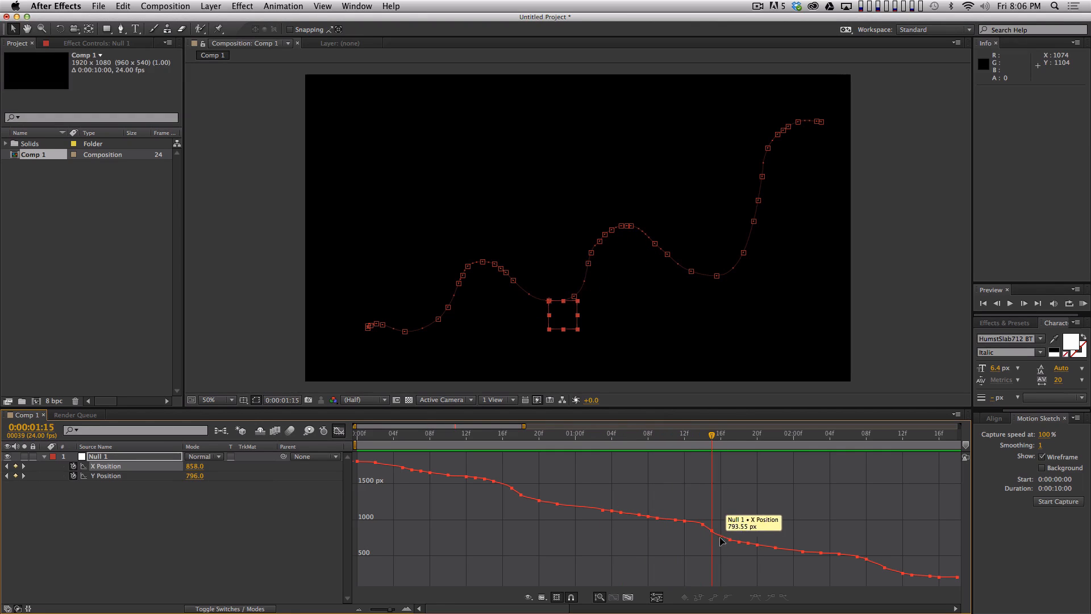
- Back in Cinema 4D, shift the frame 28 Position X key to frame 29 and steepen its tangents to about 3.2 F and 96 cm
{"action": "key", "text": "super+Tab"}
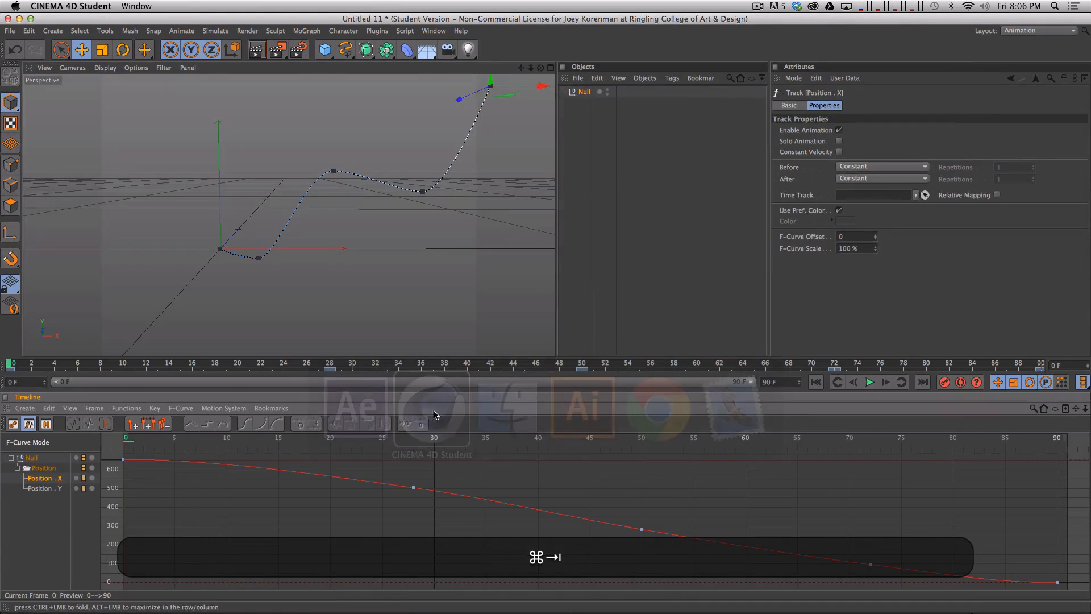
{"action": "left_click_drag", "start_coordinate": [415, 444], "coordinate": [424, 439]}
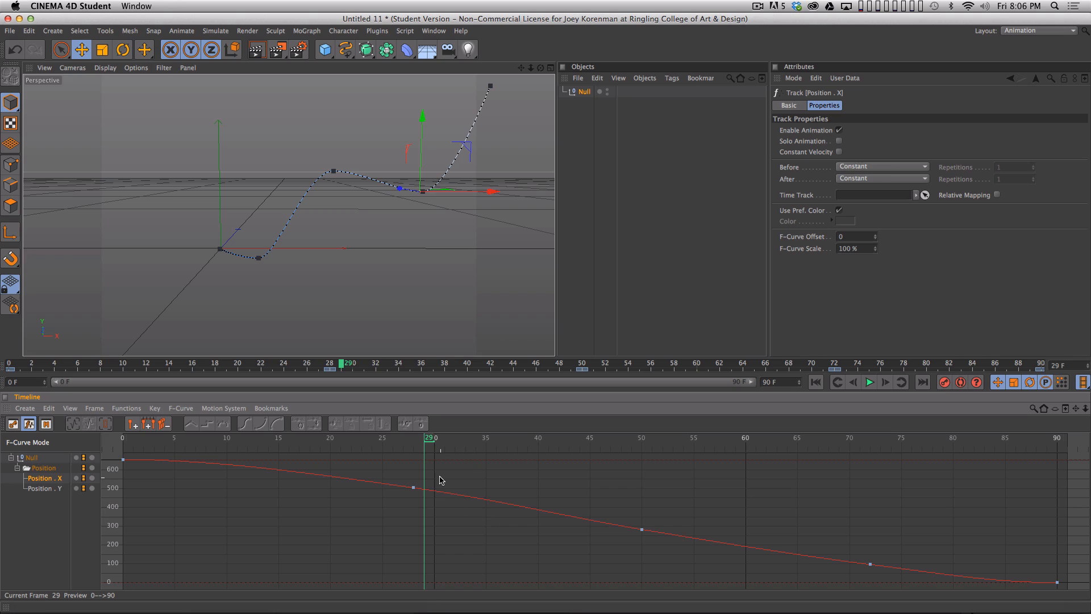
{"action": "mouse_move", "coordinate": [418, 489]}
{"action": "left_mouse_down", "text": "shift"}
{"action": "mouse_move", "coordinate": [428, 494]}
{"action": "mouse_move", "coordinate": [417, 495]}
{"action": "left_mouse_up", "text": "shift"}
{"action": "left_click_drag", "start_coordinate": [487, 498], "coordinate": [457, 506]}
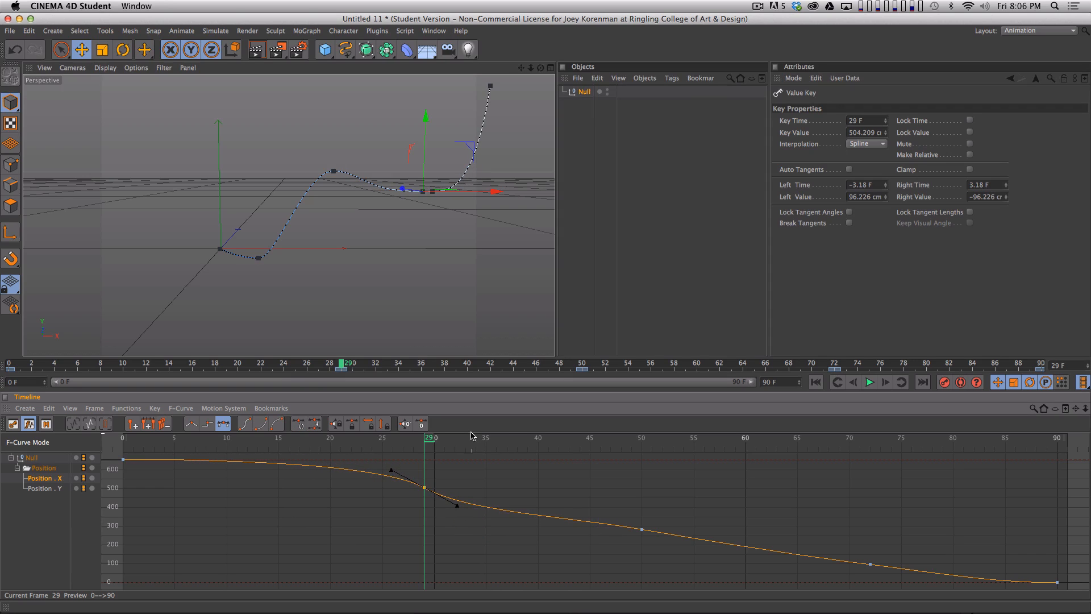
- Flatten the Position X curve at frame 50 by adjusting the key's tangents to about 5.4 F and 39 cm
{"action": "left_click_drag", "start_coordinate": [476, 437], "coordinate": [642, 438]}
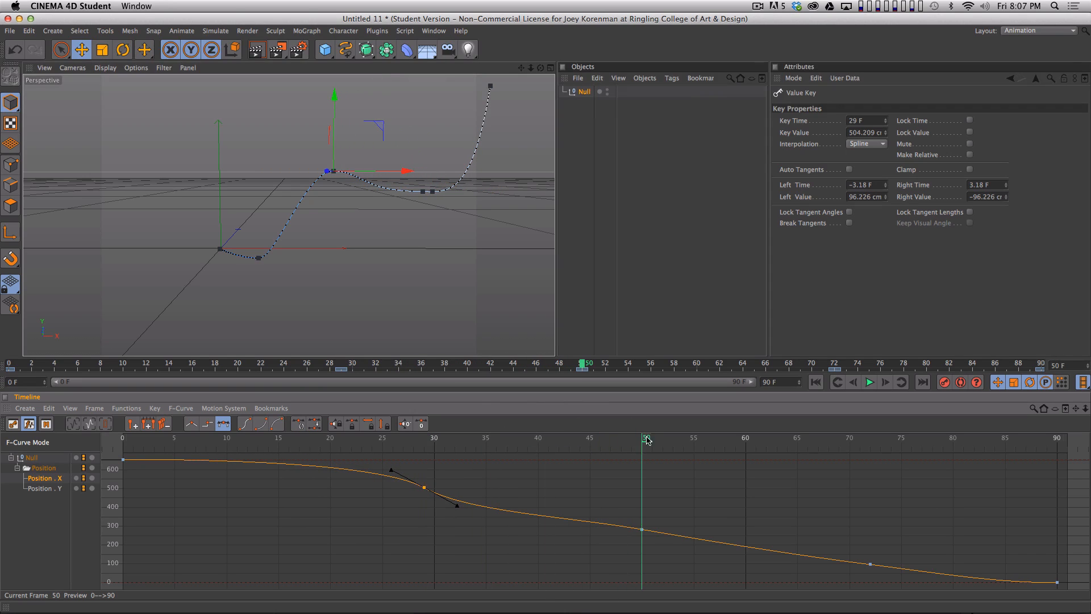
{"action": "left_click", "coordinate": [641, 529]}
{"action": "left_click_drag", "start_coordinate": [693, 540], "coordinate": [698, 537]}
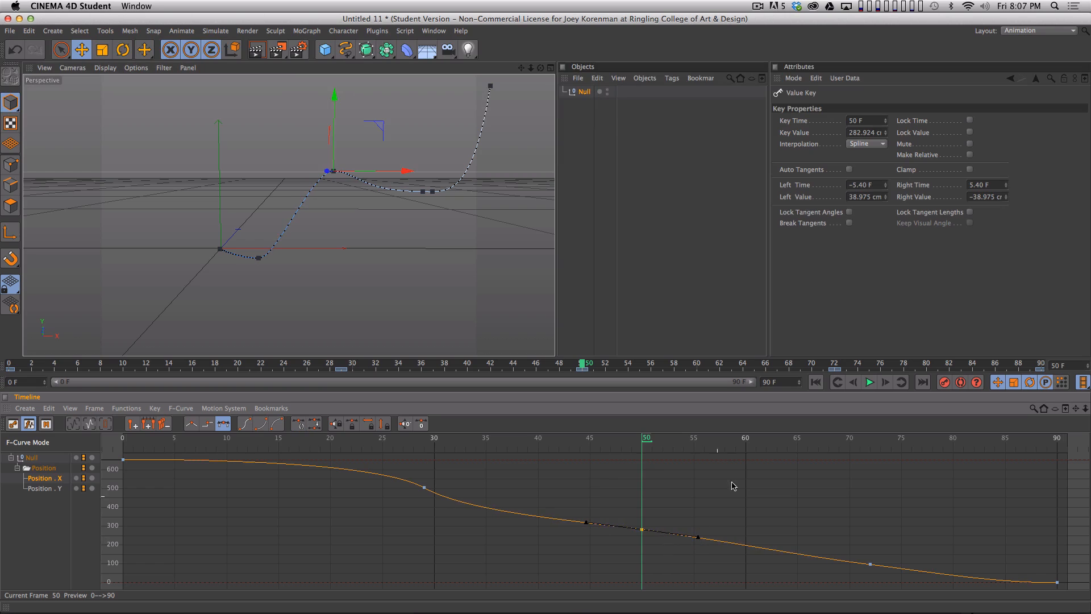
- Steepen the Position X curve at the frame 72 key and adjust the frame 0 key's tangents to about 7.6 F and 12 cm
{"action": "left_click_drag", "start_coordinate": [793, 439], "coordinate": [867, 445]}
{"action": "left_click_drag", "start_coordinate": [841, 526], "coordinate": [898, 573]}
{"action": "left_click", "coordinate": [933, 531]}
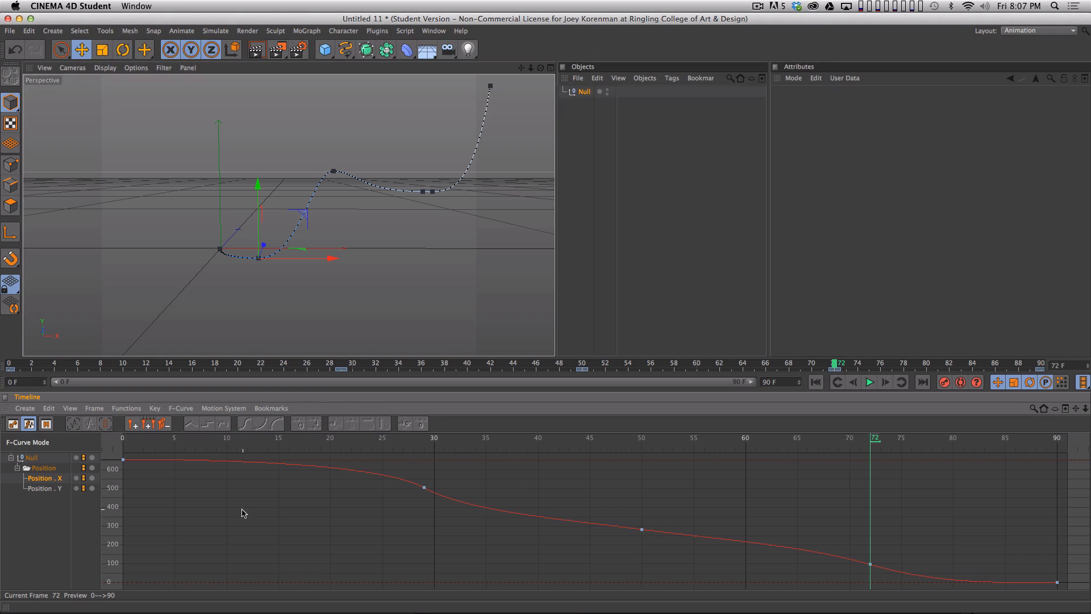
{"action": "left_click_drag", "start_coordinate": [233, 513], "coordinate": [117, 453]}
{"action": "left_click_drag", "start_coordinate": [199, 462], "coordinate": [203, 464]}
- Disable the null's Position Y track and play from frame 0 to review the horizontal movement alone
{"action": "left_click_drag", "start_coordinate": [187, 440], "coordinate": [82, 445]}
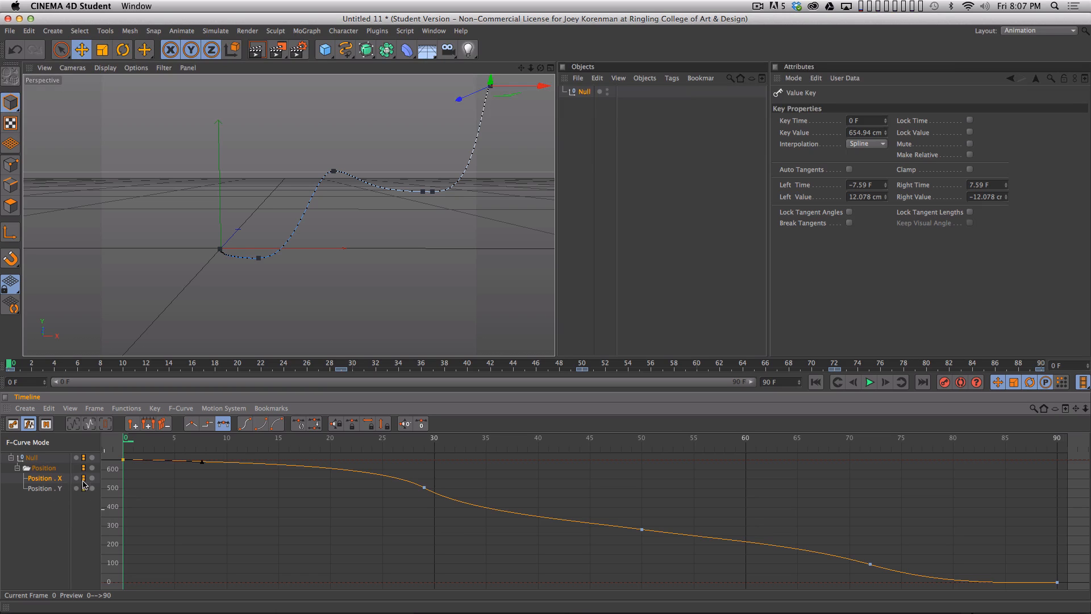
{"action": "left_click", "coordinate": [85, 517]}
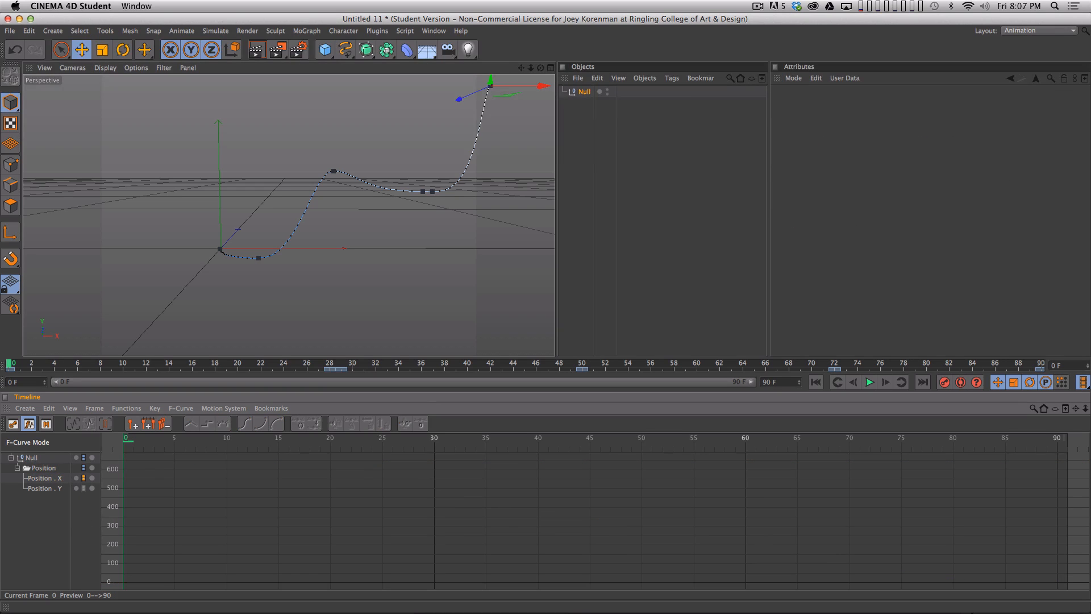
{"action": "key", "text": "F8"}
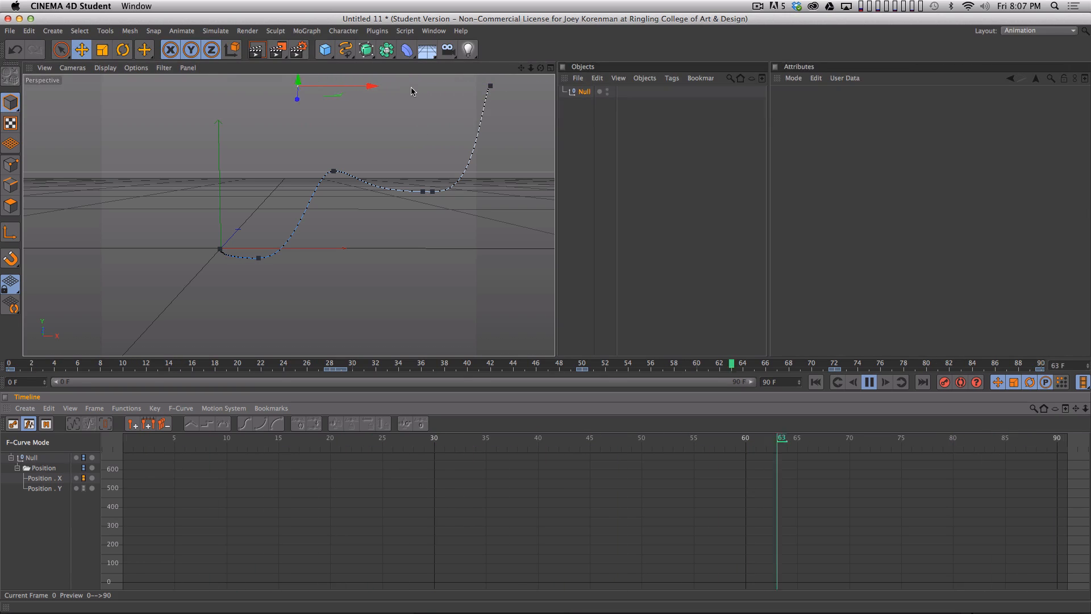
- During playback, soften the Position X key's tangents at frame 29 to about 4 F and 66 cm and steepen frame 0's to about 6.7 F and 51 cm
{"action": "key", "text": "F8"}
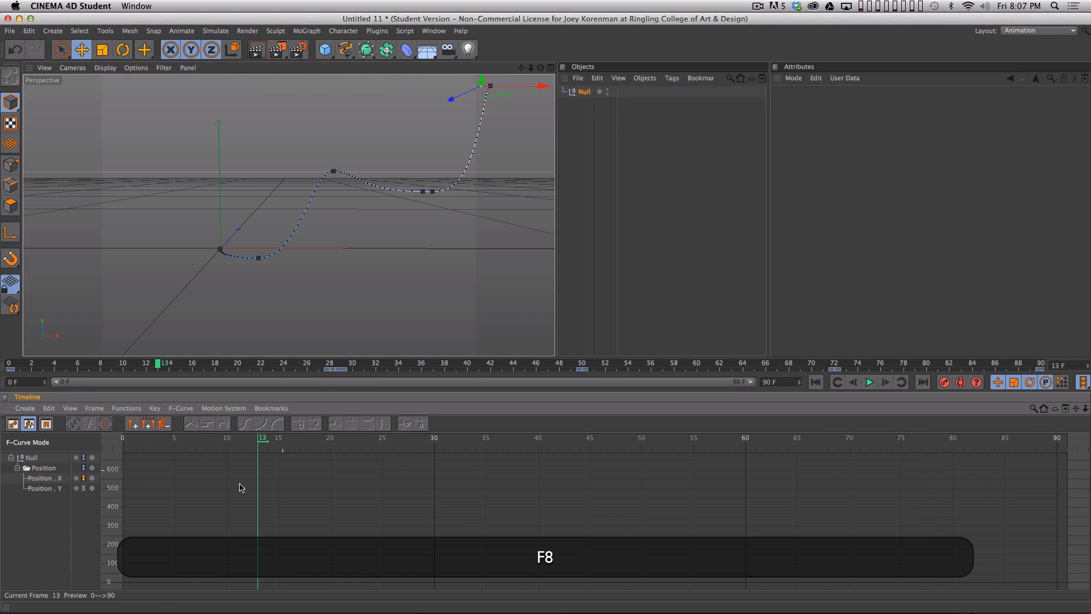
{"action": "left_click", "coordinate": [52, 479]}
{"action": "key", "text": "F8"}
{"action": "left_click", "coordinate": [424, 488]}
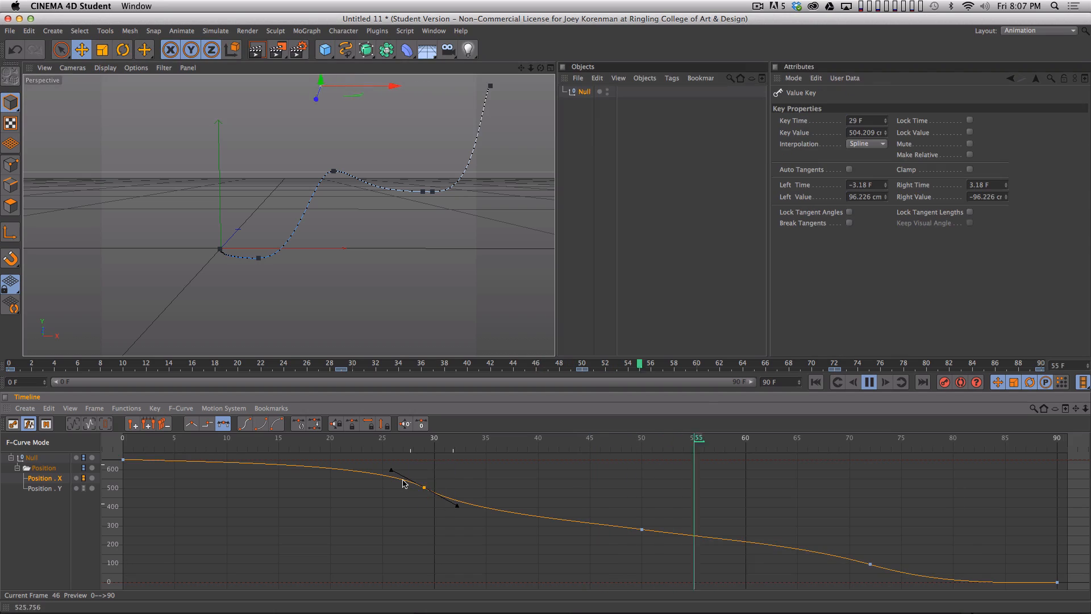
{"action": "left_click_drag", "start_coordinate": [390, 470], "coordinate": [389, 478]}
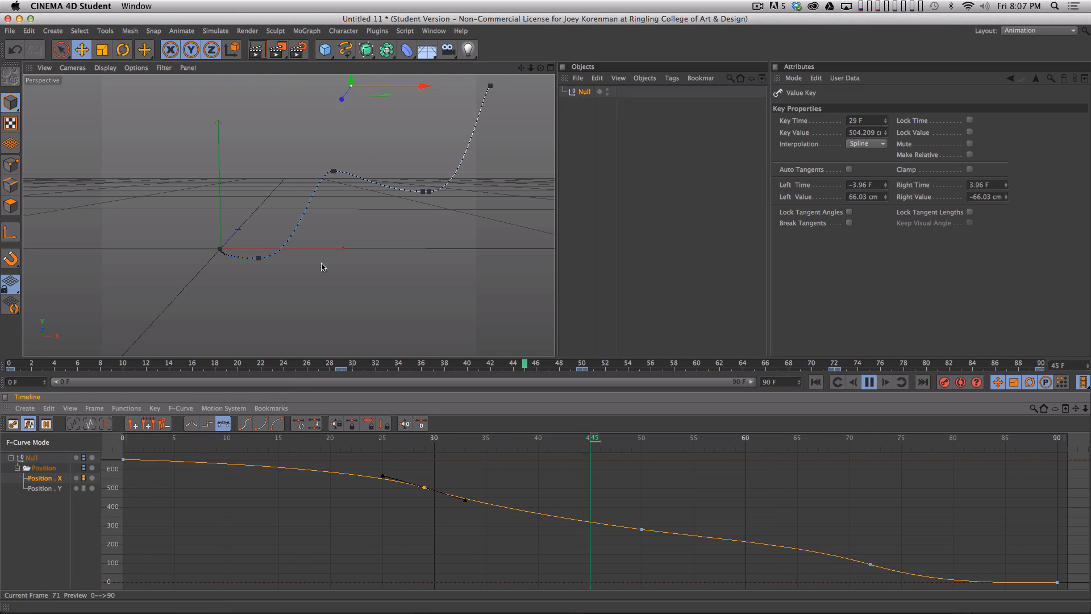
{"action": "left_click", "coordinate": [123, 459]}
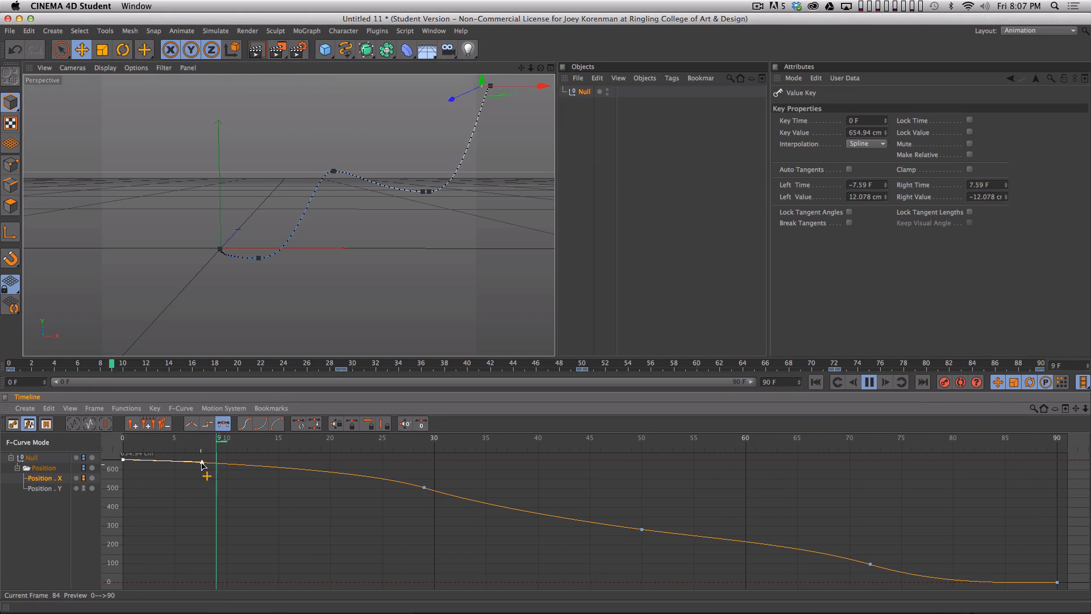
{"action": "left_click_drag", "start_coordinate": [202, 463], "coordinate": [193, 469]}
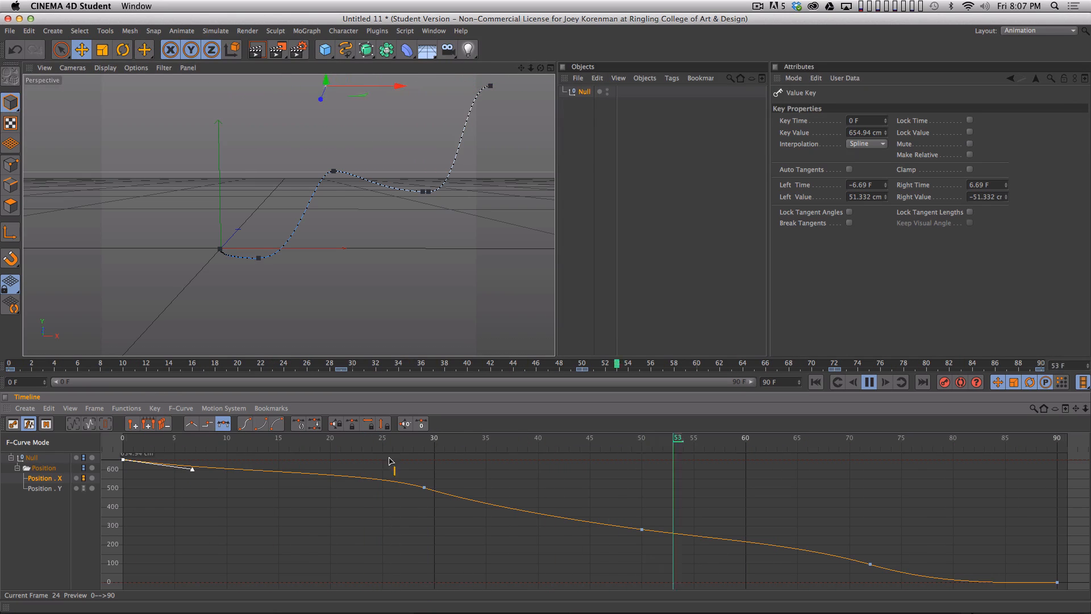
- Break the frame 29 Position X key's tangents, shorten the left one to about 3 F and 51 cm, and stop playback
{"action": "left_click_drag", "start_coordinate": [389, 459], "coordinate": [422, 492]}
{"action": "key", "text": "super+z"}
{"action": "left_click_drag", "start_coordinate": [449, 528], "coordinate": [392, 481]}
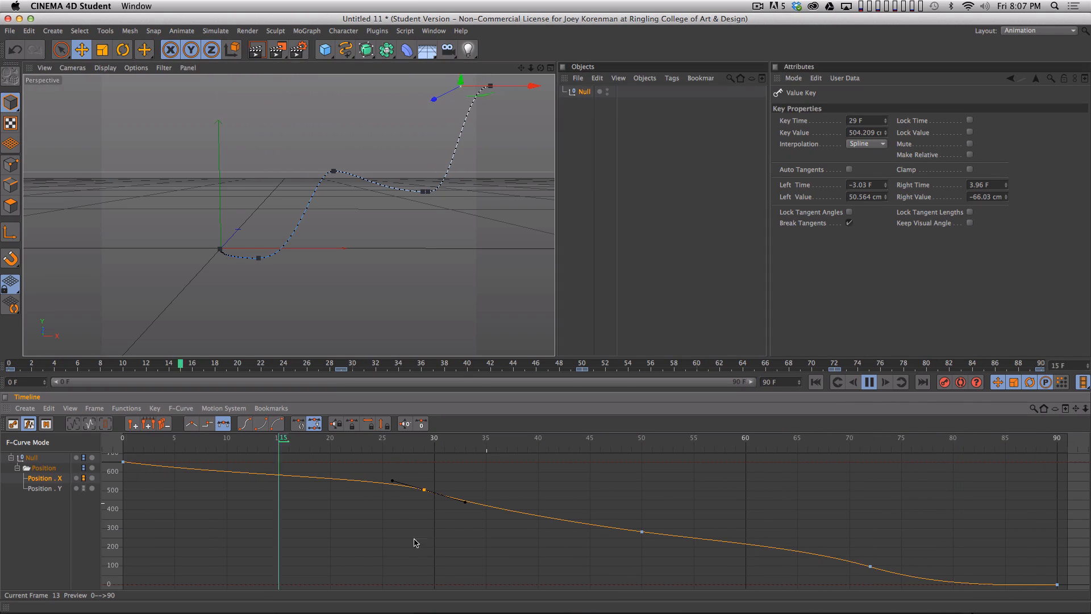
{"action": "key", "text": "F8"}
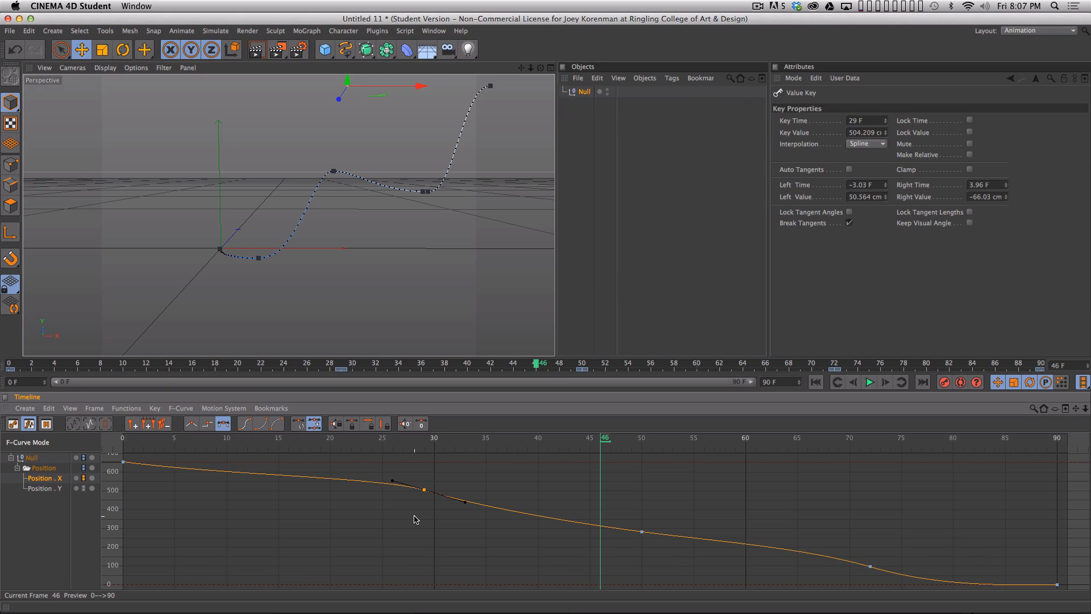
- Show the full Position Y curve, re-enable the null's position tracks and scrub from frame 0 to frame 29
{"action": "left_click", "coordinate": [41, 530]}
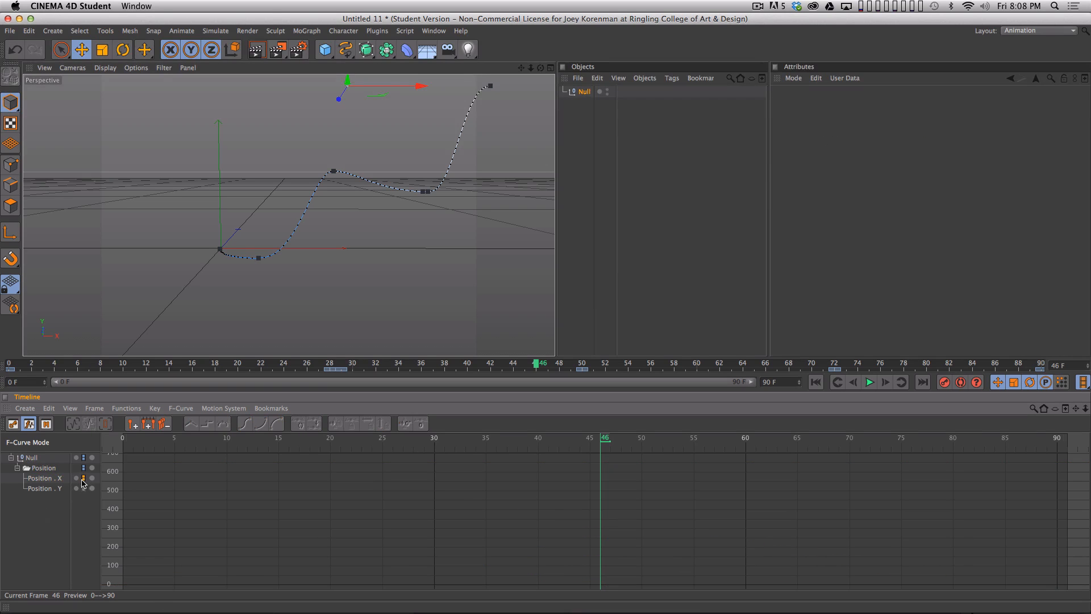
{"action": "left_click", "coordinate": [51, 488]}
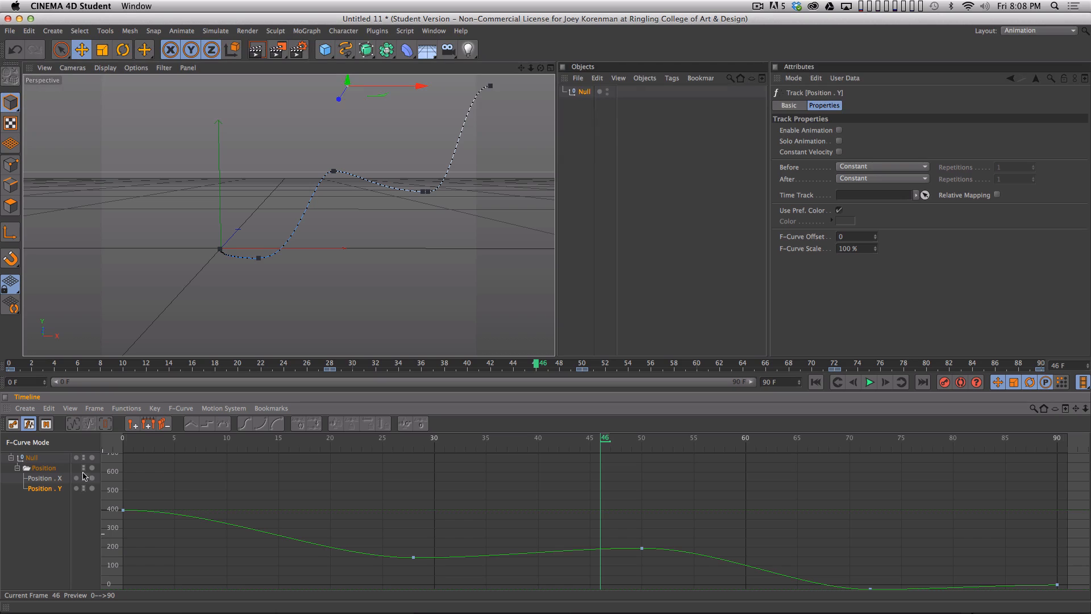
{"action": "left_click_drag", "start_coordinate": [148, 435], "coordinate": [122, 437]}
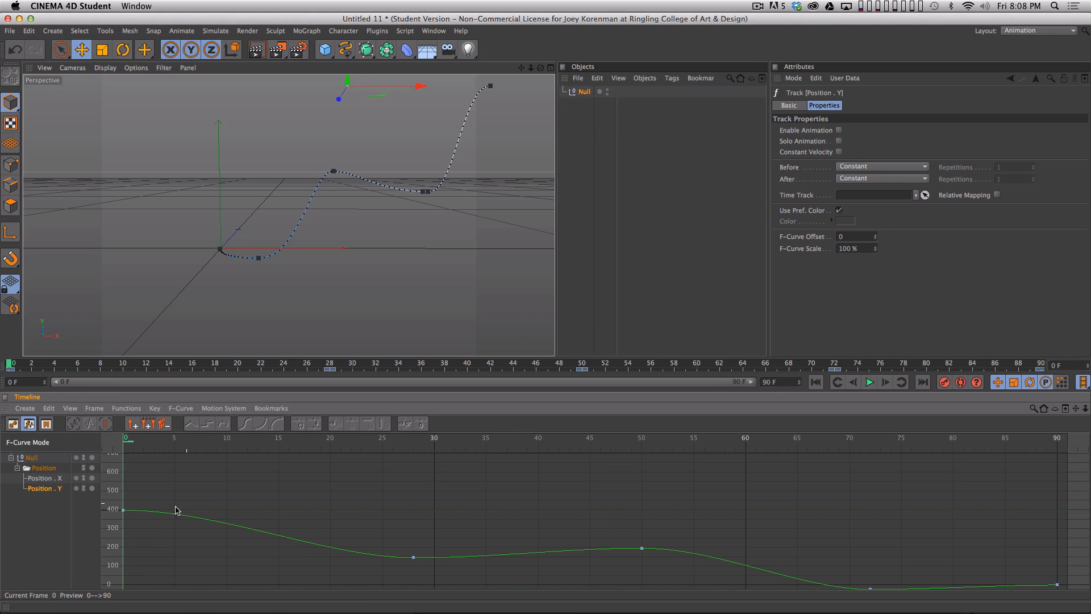
{"action": "key", "text": "h"}
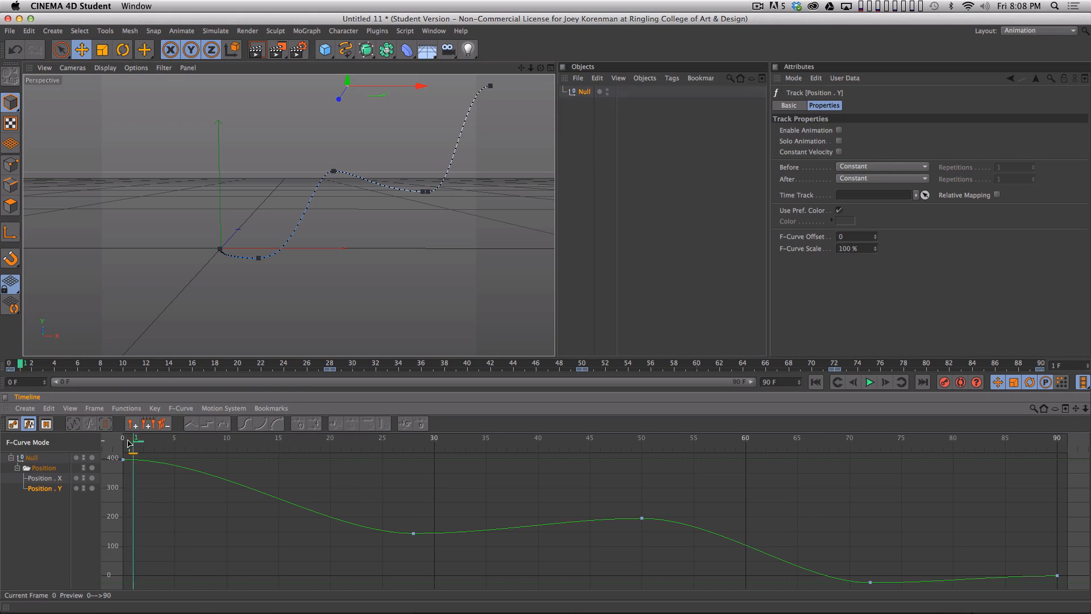
{"action": "left_click_drag", "start_coordinate": [171, 443], "coordinate": [124, 443]}
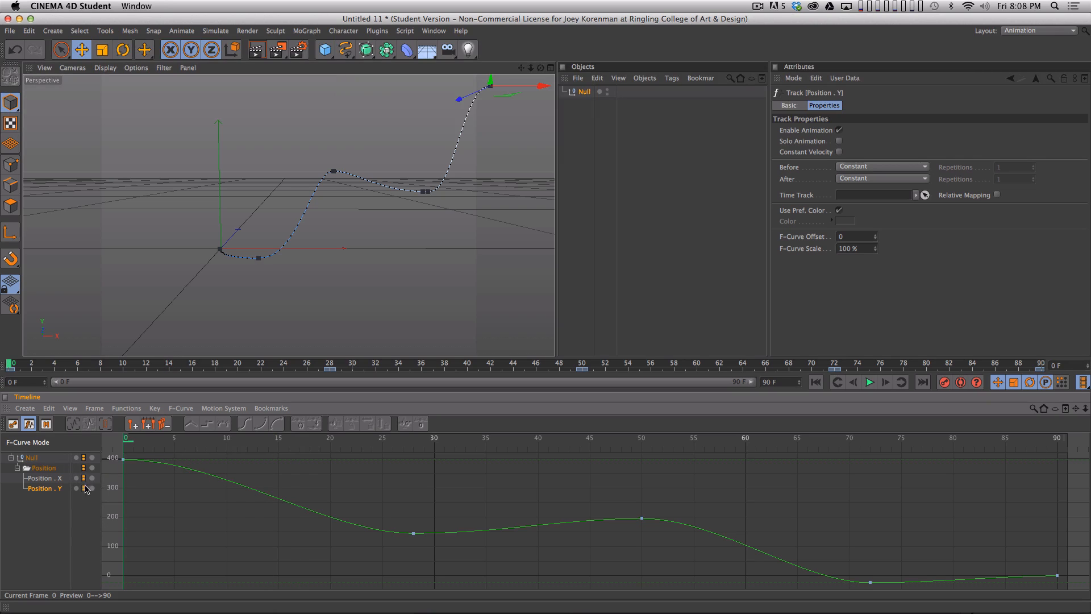
{"action": "left_click_drag", "start_coordinate": [162, 442], "coordinate": [425, 500]}
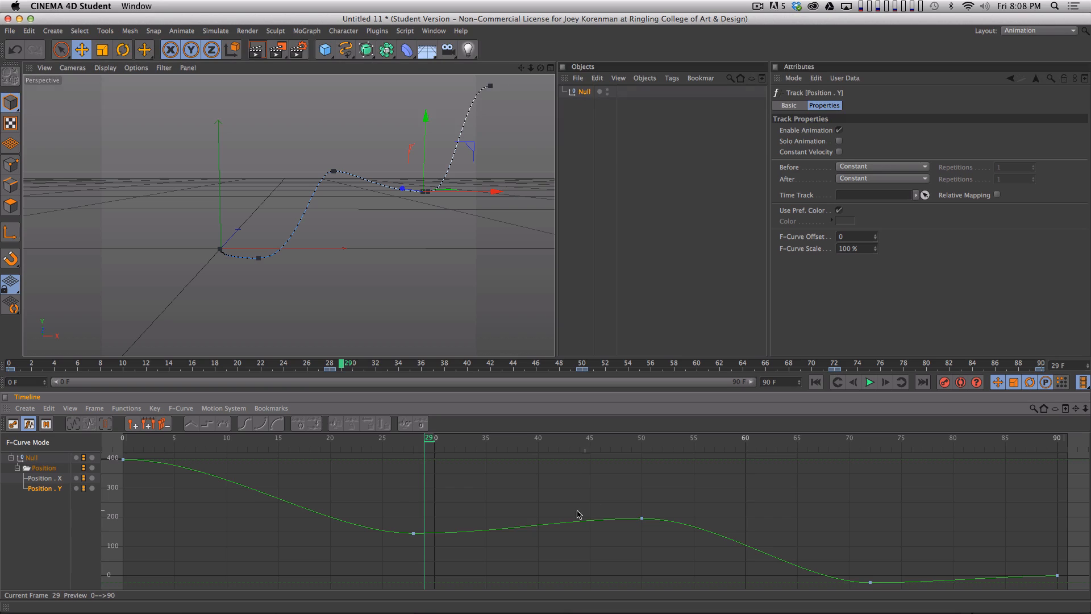
- Switch to After Effects, scrub Comp 1 to 0:00:00:17 and examine the null's X Position graph in an enlarged view
{"action": "key", "text": "super+Tab"}
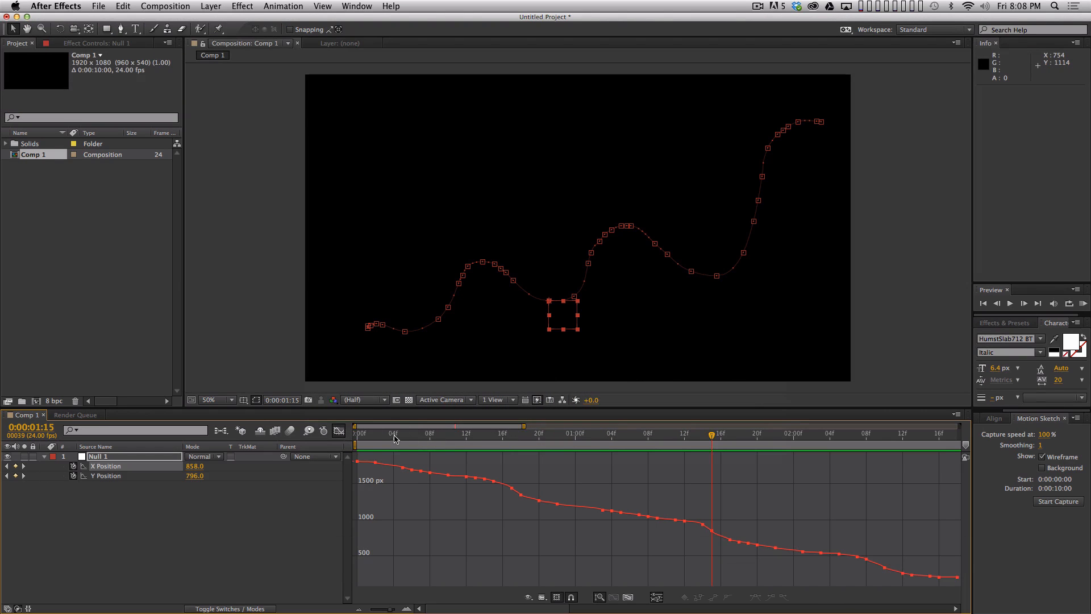
{"action": "left_click_drag", "start_coordinate": [712, 434], "coordinate": [873, 168]}
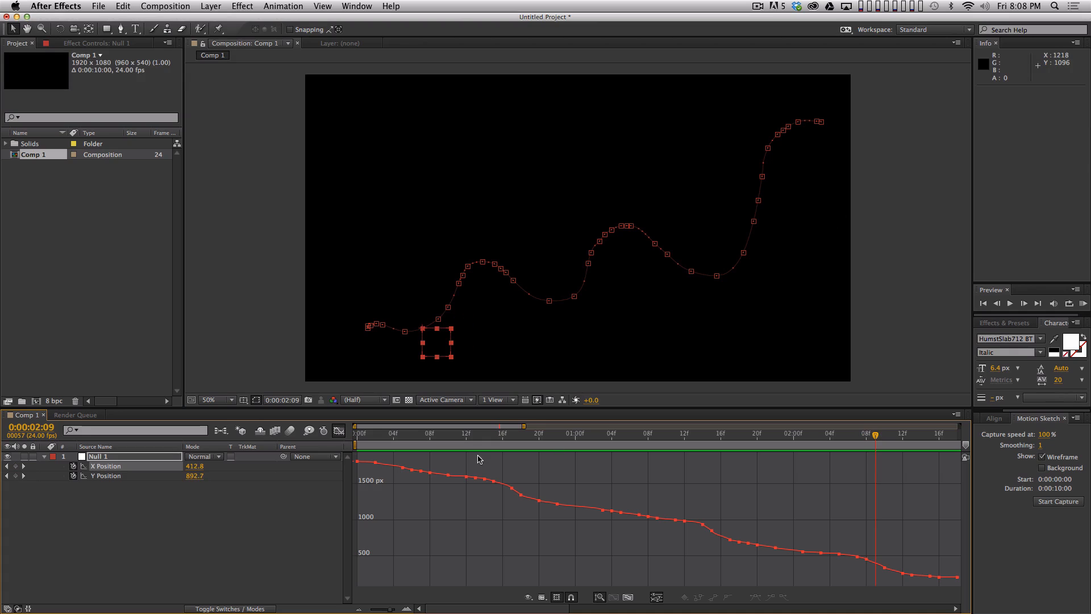
{"action": "left_click_drag", "start_coordinate": [448, 436], "coordinate": [519, 433]}
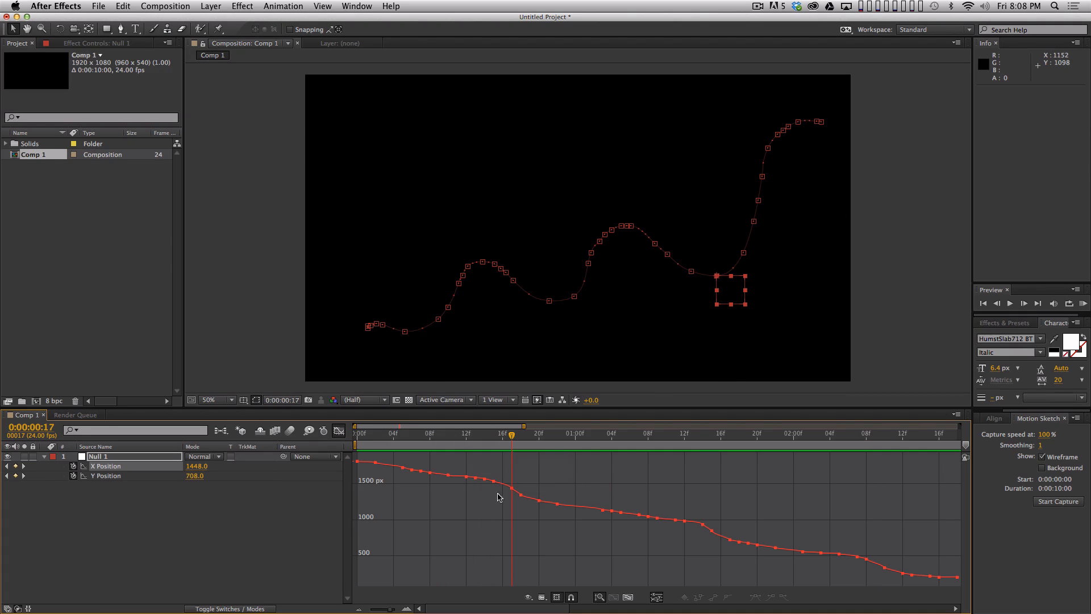
{"action": "key", "text": "grave"}
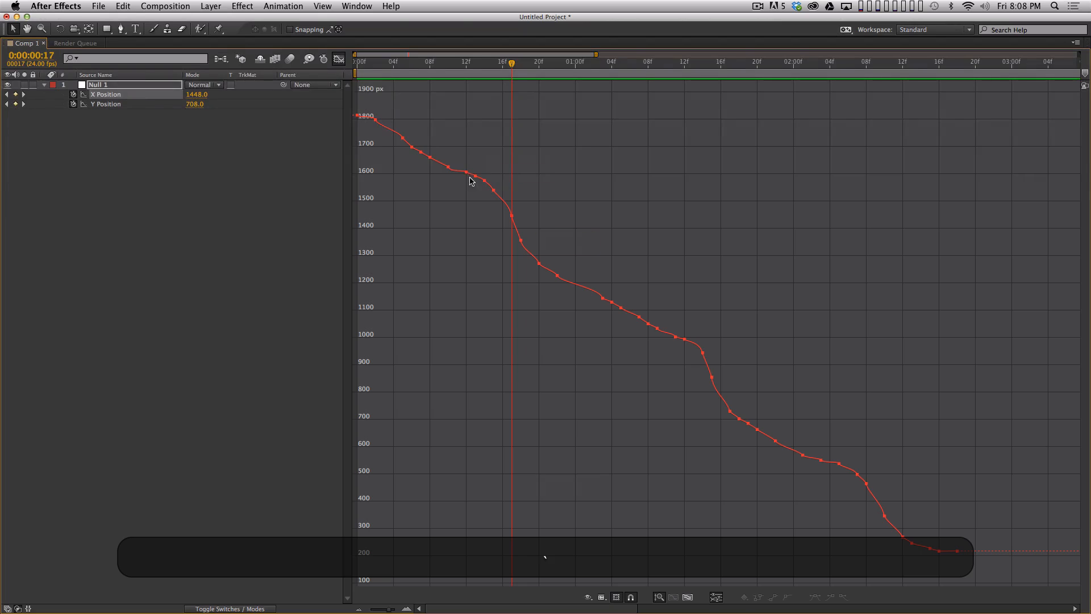
{"action": "key", "text": "grave"}
- Examine the null's Y Position graph in an enlarged view and compare it with the null's place on the path at 0:00:01:05
{"action": "left_click", "coordinate": [122, 476]}
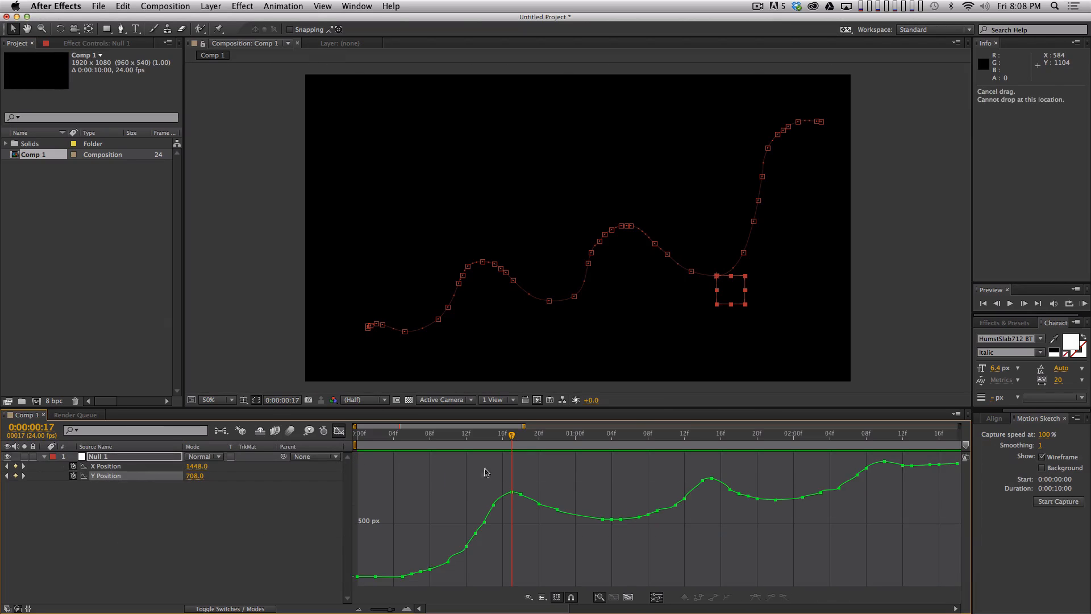
{"action": "key", "text": "grave"}
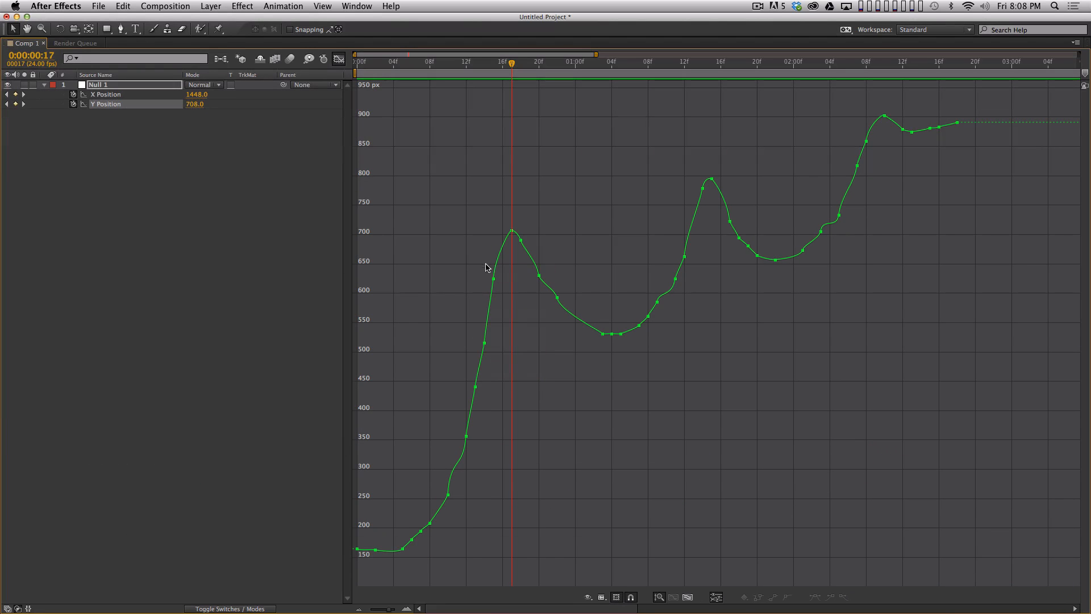
{"action": "key", "text": "grave"}
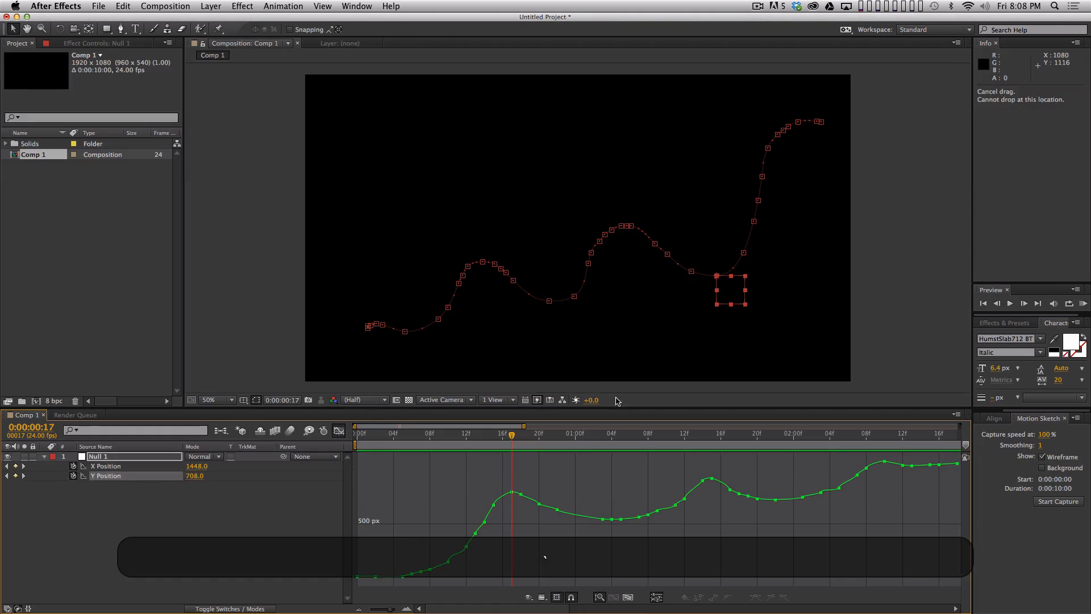
{"action": "left_click", "coordinate": [610, 435]}
{"action": "key", "text": "grave"}
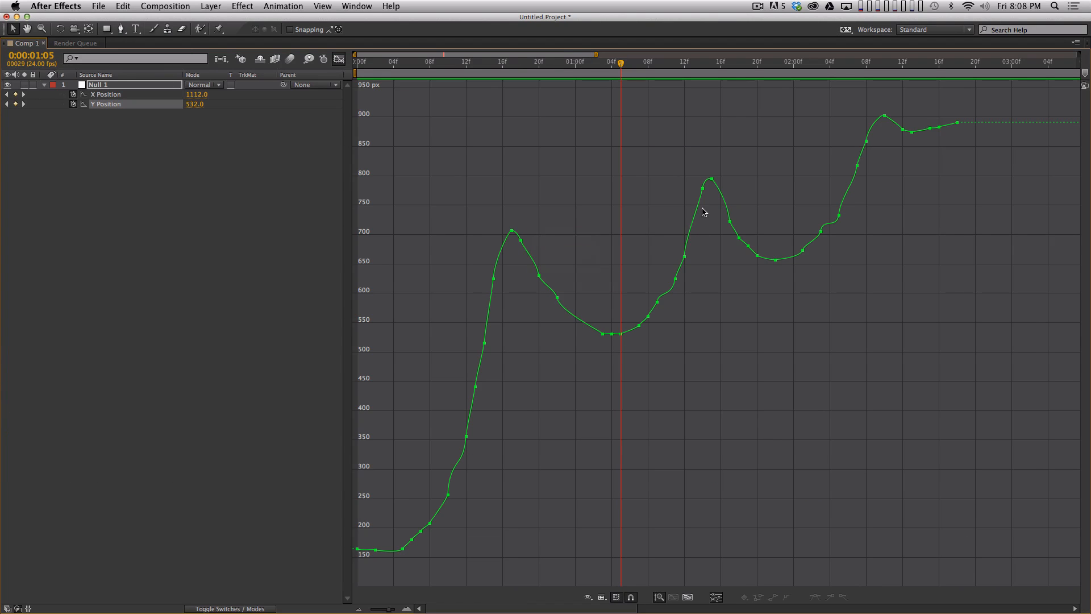
{"action": "key", "text": "grave"}
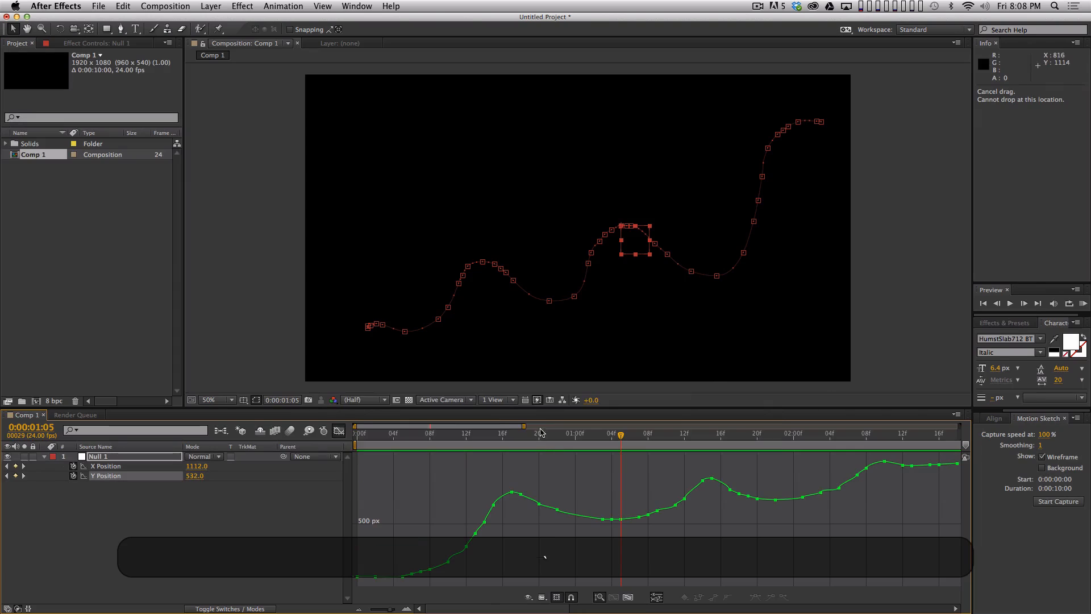
- Back in Cinema 4D, shift the frame 29 Position X key to frame 28 and return to the Position Y curve
{"action": "key", "text": "super+Tab"}
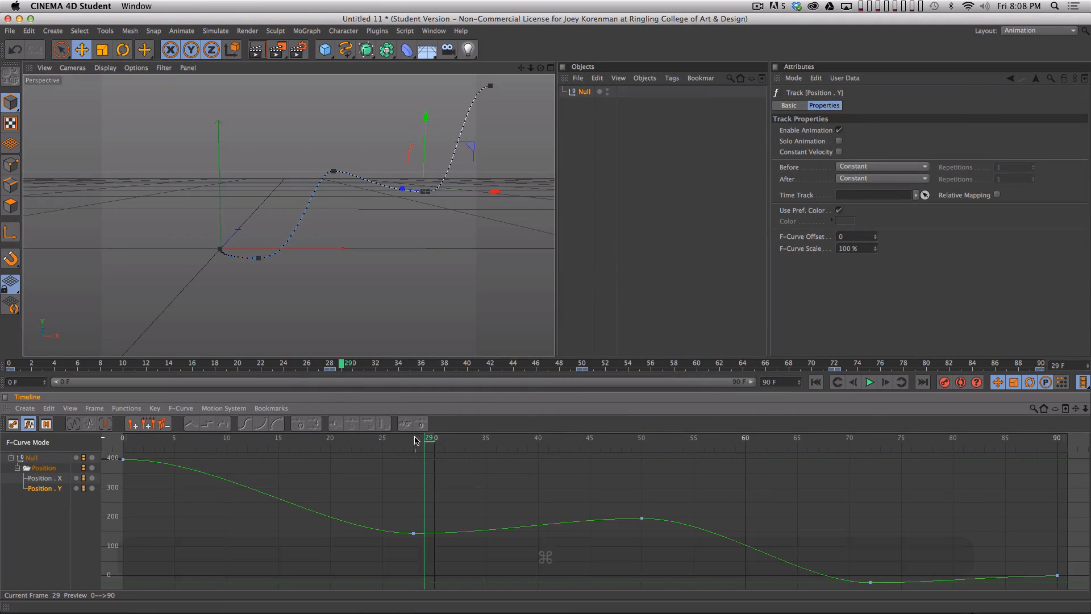
{"action": "left_click_drag", "start_coordinate": [352, 442], "coordinate": [412, 491]}
{"action": "left_click", "coordinate": [435, 479]}
{"action": "key", "text": "Tab"}
{"action": "left_click", "coordinate": [469, 527]}
{"action": "key", "text": "Tab"}
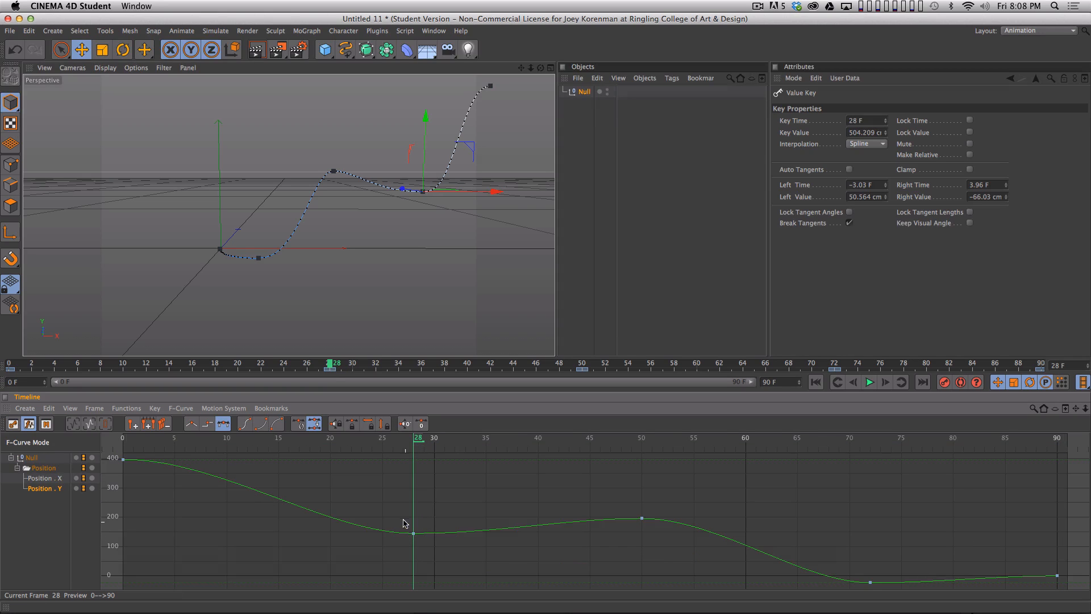
- Break the frame 28 Position Y key's tangents and raise the left one to about 6.3 F and 31 cm for a sharper dip
{"action": "left_click", "coordinate": [413, 533]}
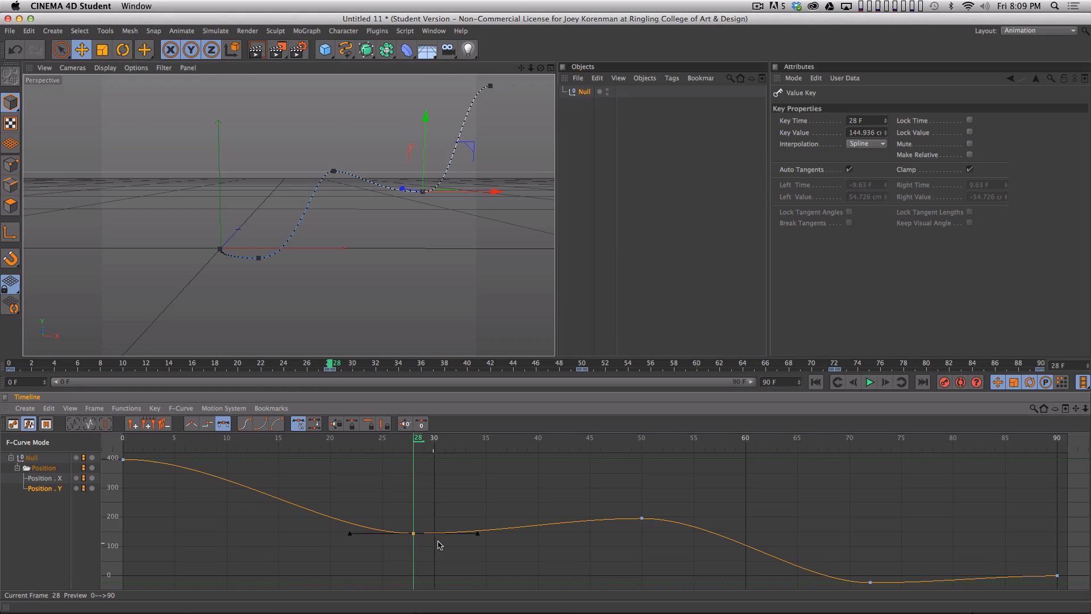
{"action": "key", "text": "super"}
{"action": "left_click", "coordinate": [348, 533], "text": "super"}
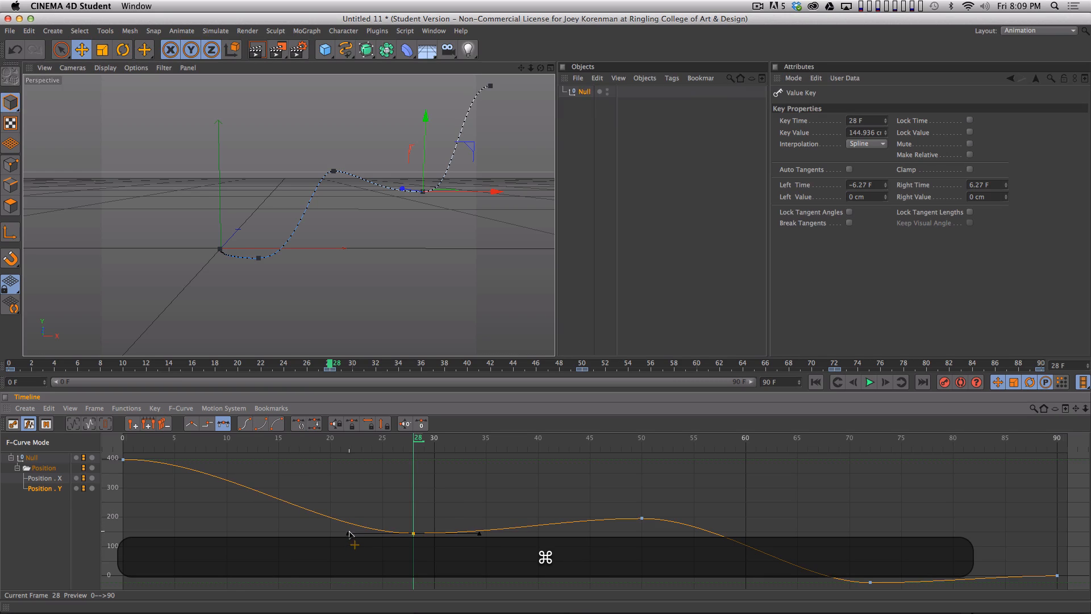
{"action": "left_click_drag", "start_coordinate": [348, 534], "coordinate": [348, 524], "text": "shift"}
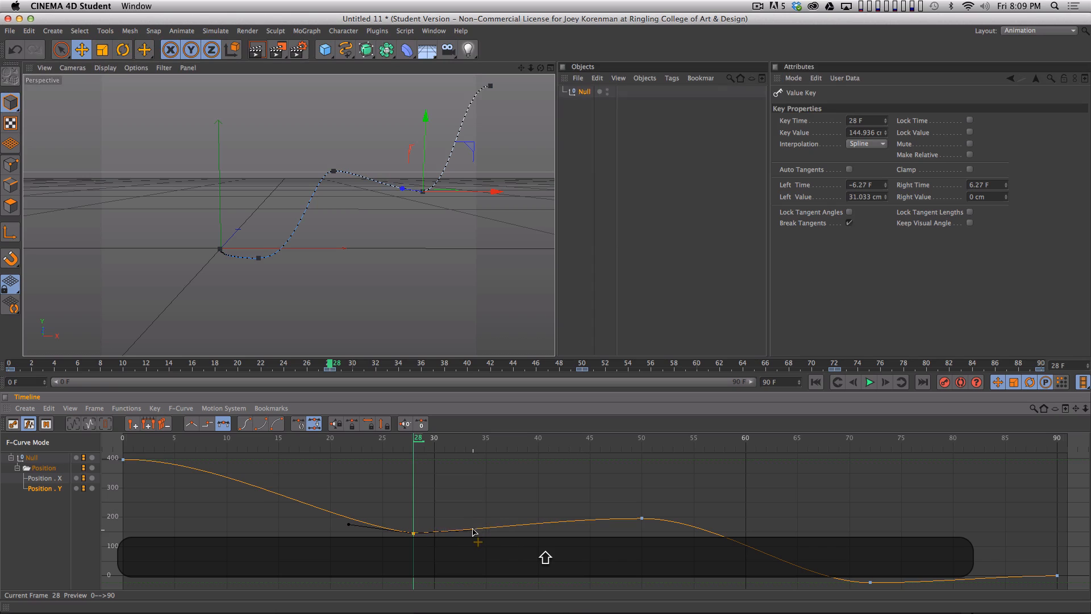
- Broaden the Position Y peak at frame 50 with broken, flat tangents of about 7.2 F and 0 cm on both sides
{"action": "left_click", "coordinate": [642, 519]}
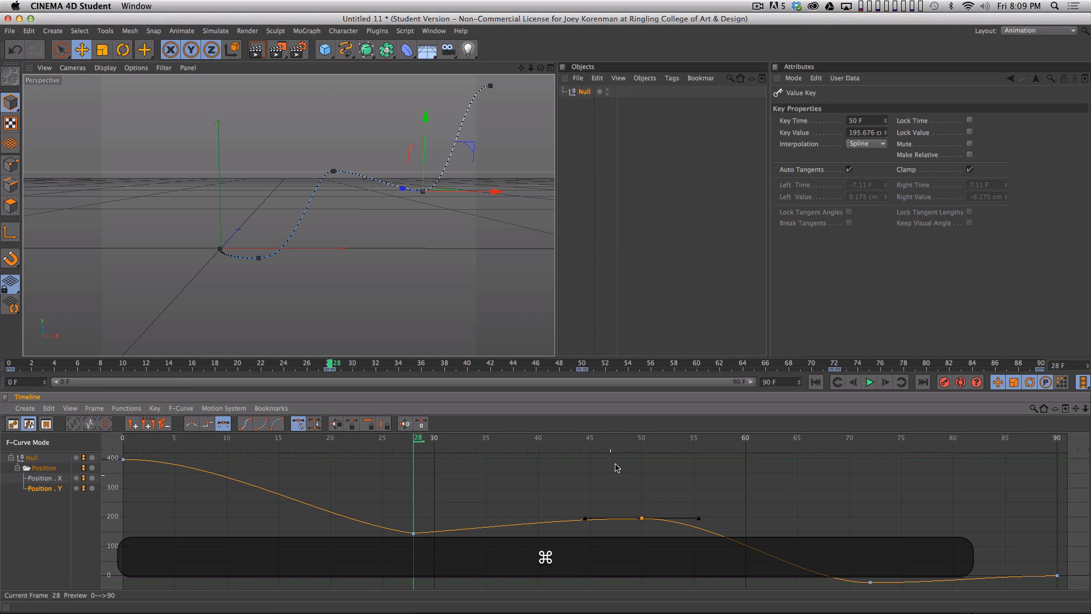
{"action": "left_click_drag", "start_coordinate": [632, 438], "coordinate": [643, 440]}
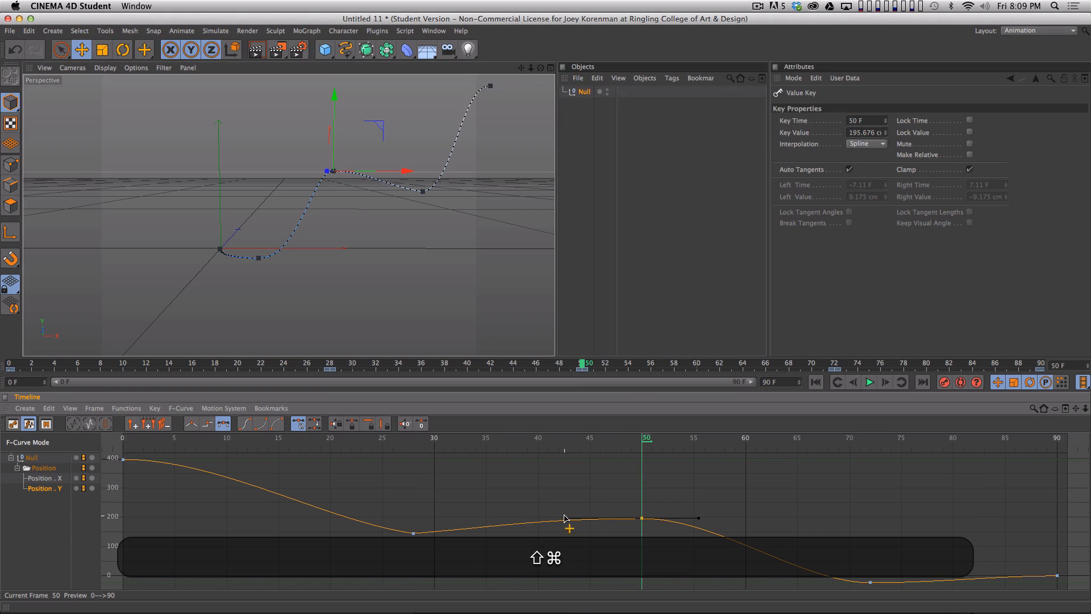
{"action": "left_click_drag", "start_coordinate": [564, 516], "coordinate": [567, 517], "text": "shift+super"}
{"action": "left_click_drag", "start_coordinate": [699, 518], "coordinate": [720, 517], "text": "shift+super"}
- Break the tangents of the frame 72 Position Y key and raise the left one to sharpen the dip
{"action": "left_click_drag", "start_coordinate": [717, 440], "coordinate": [868, 444]}
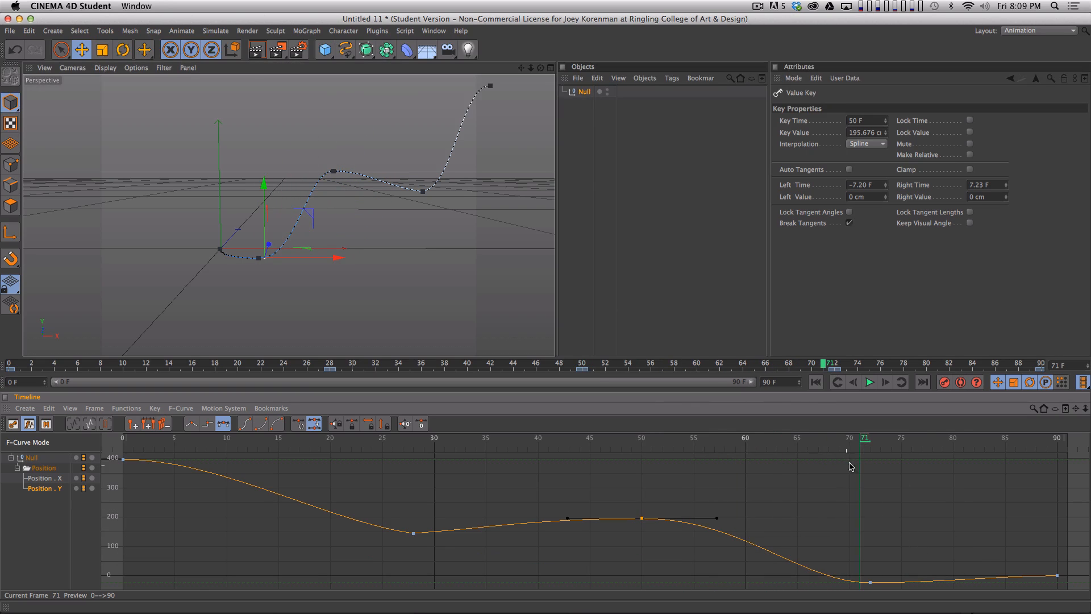
{"action": "key", "text": "h"}
{"action": "left_click", "coordinate": [870, 582]}
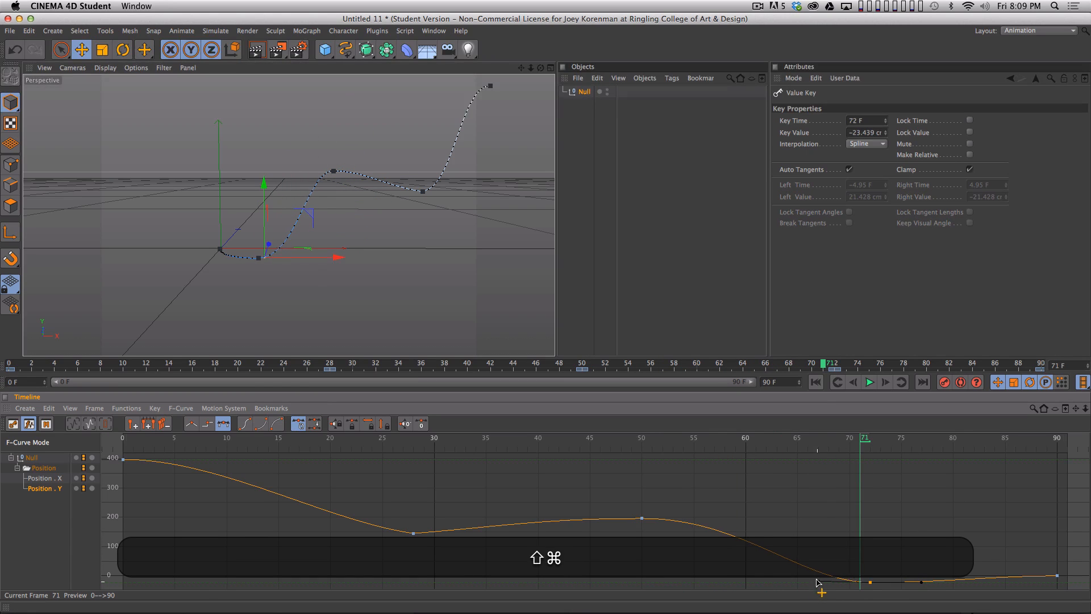
{"action": "left_click_drag", "start_coordinate": [817, 581], "coordinate": [817, 576], "text": "shift+super"}
{"action": "left_click", "coordinate": [565, 511]}
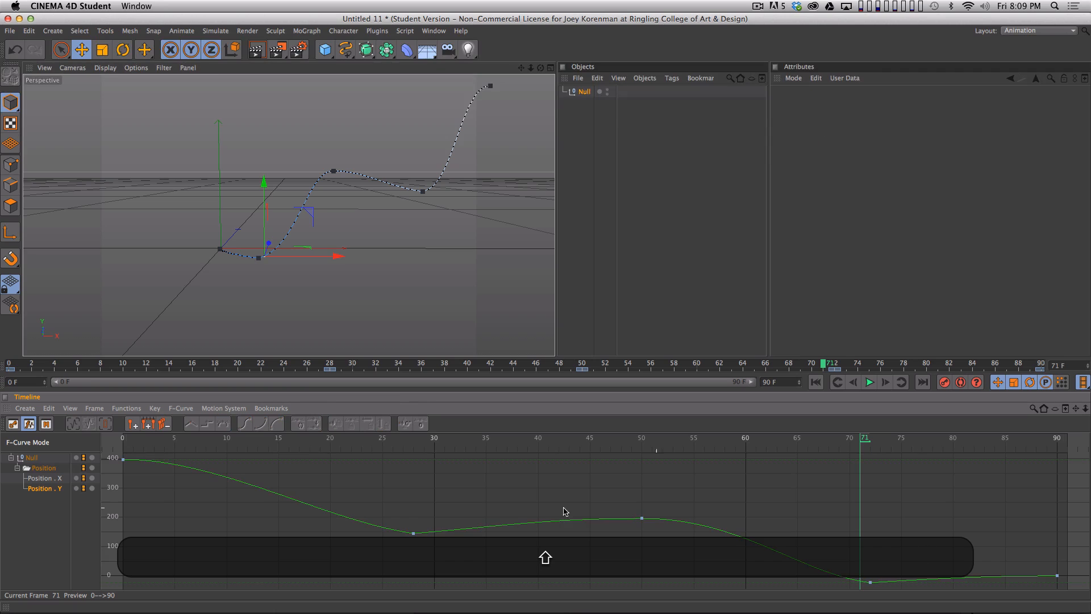
- Disable the null's Position X track and play from frame 0 to review the vertical movement alone
{"action": "left_click_drag", "start_coordinate": [283, 437], "coordinate": [106, 434]}
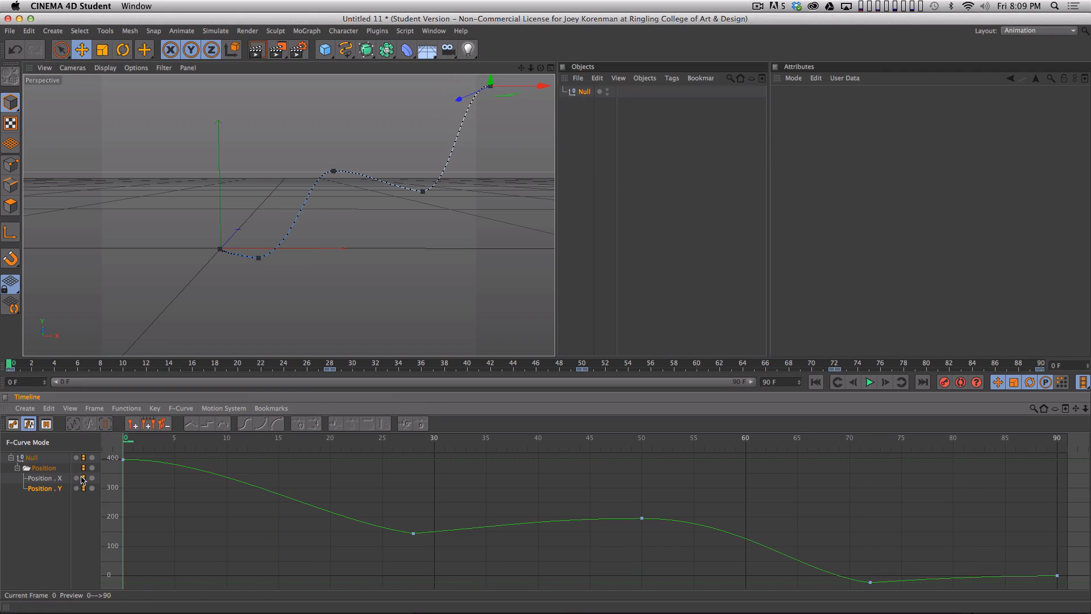
{"action": "key", "text": "F8"}
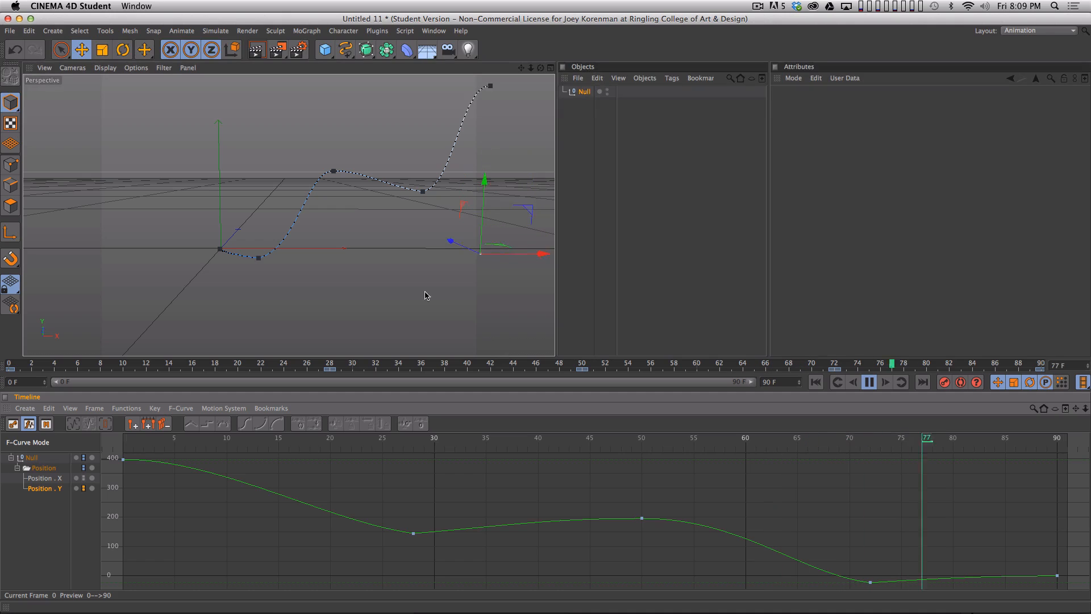
- Break and flatten the frame 0 Position Y tangents, about 7.4 F right, and stretch the frame 28 key's left tangent to about 10 F and 46.5 cm
{"action": "left_click", "coordinate": [123, 458]}
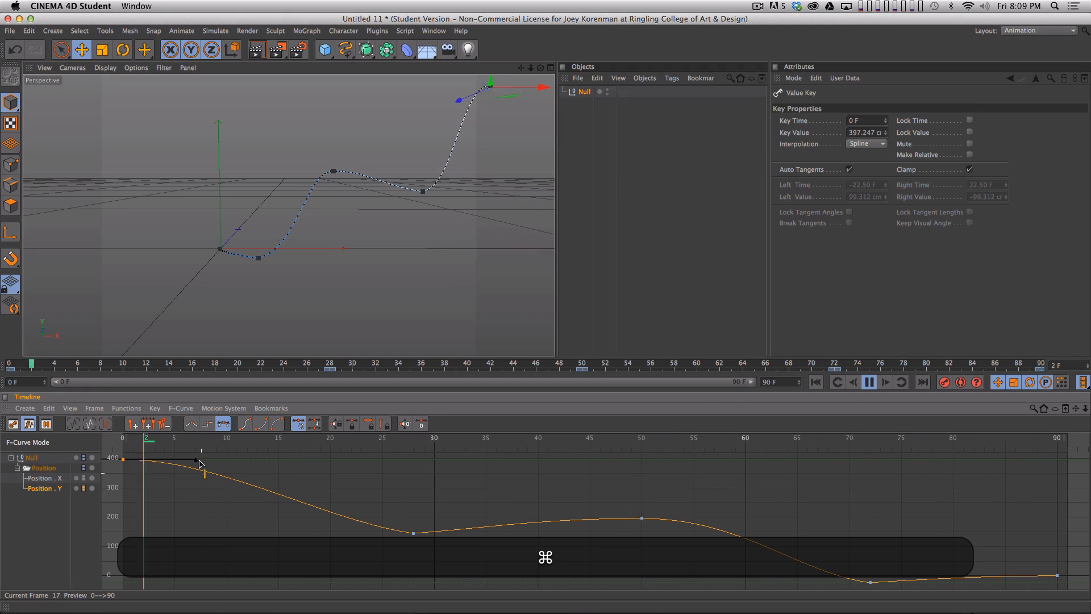
{"action": "left_click_drag", "start_coordinate": [196, 458], "coordinate": [198, 485], "text": "shift+super"}
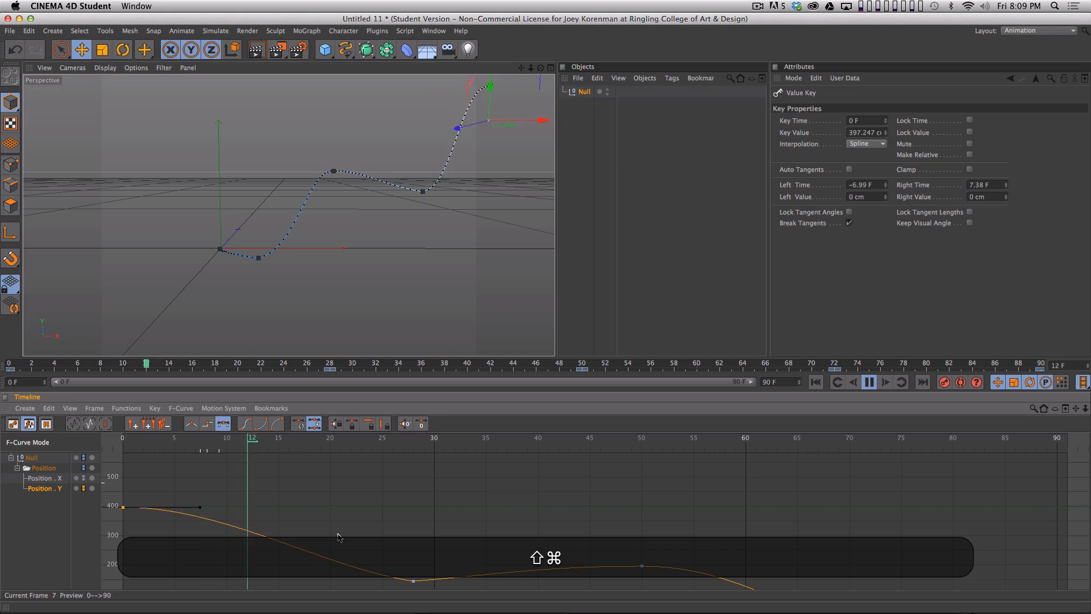
{"action": "left_click_drag", "start_coordinate": [396, 556], "coordinate": [446, 595]}
{"action": "left_click_drag", "start_coordinate": [351, 582], "coordinate": [310, 567], "text": "super"}
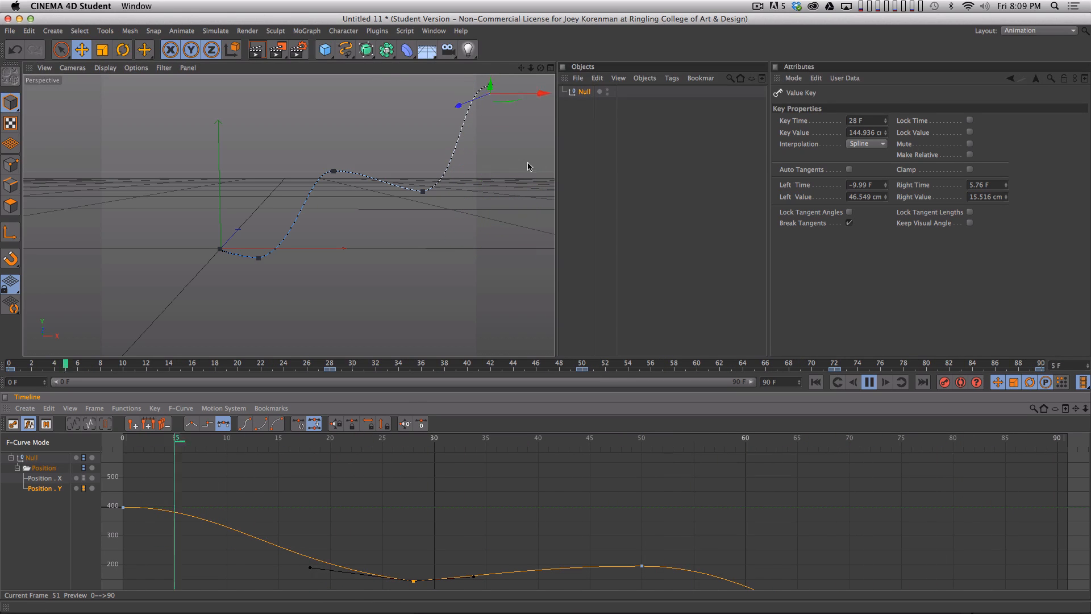
- Re-enable the Position X track and move all position keys after frame 0 six frames earlier, to frames 22, 44, 66 and 84
{"action": "key", "text": "Tab"}
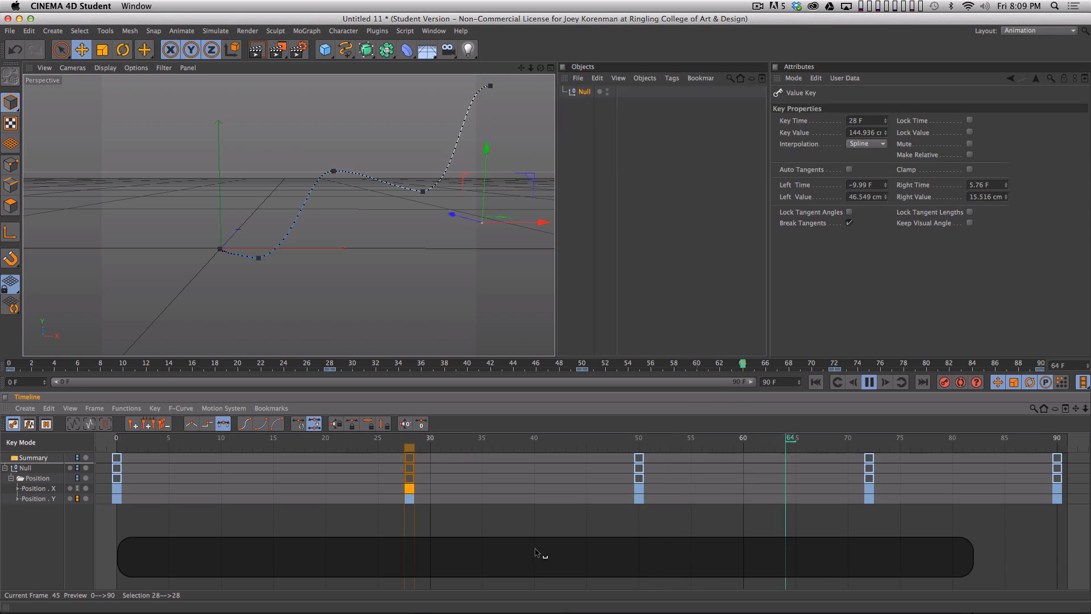
{"action": "left_click", "coordinate": [536, 550]}
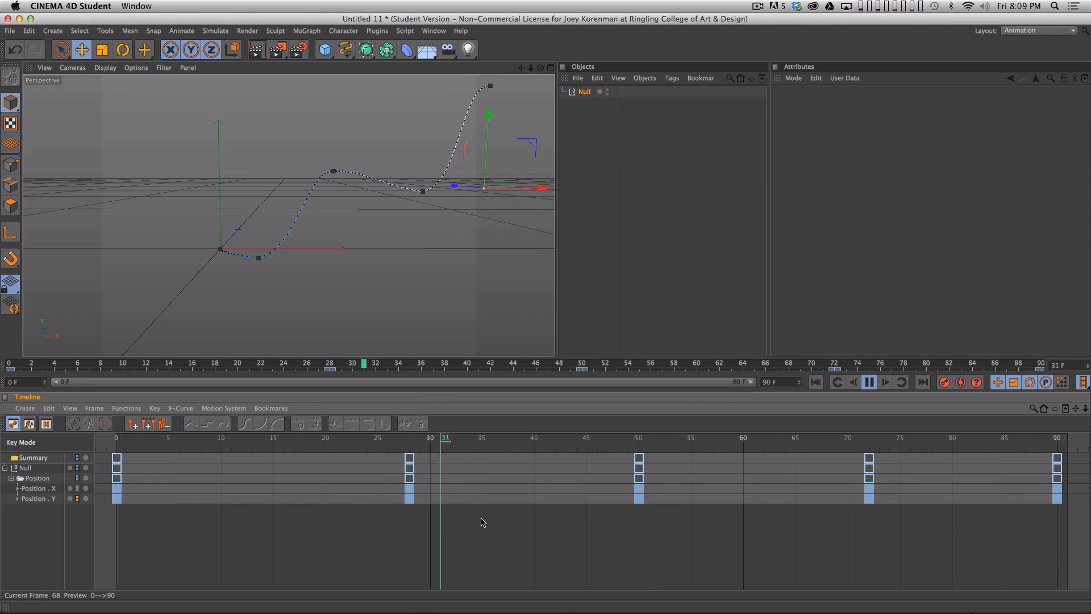
{"action": "left_click_drag", "start_coordinate": [325, 580], "coordinate": [1071, 452]}
{"action": "left_click_drag", "start_coordinate": [862, 449], "coordinate": [798, 449]}
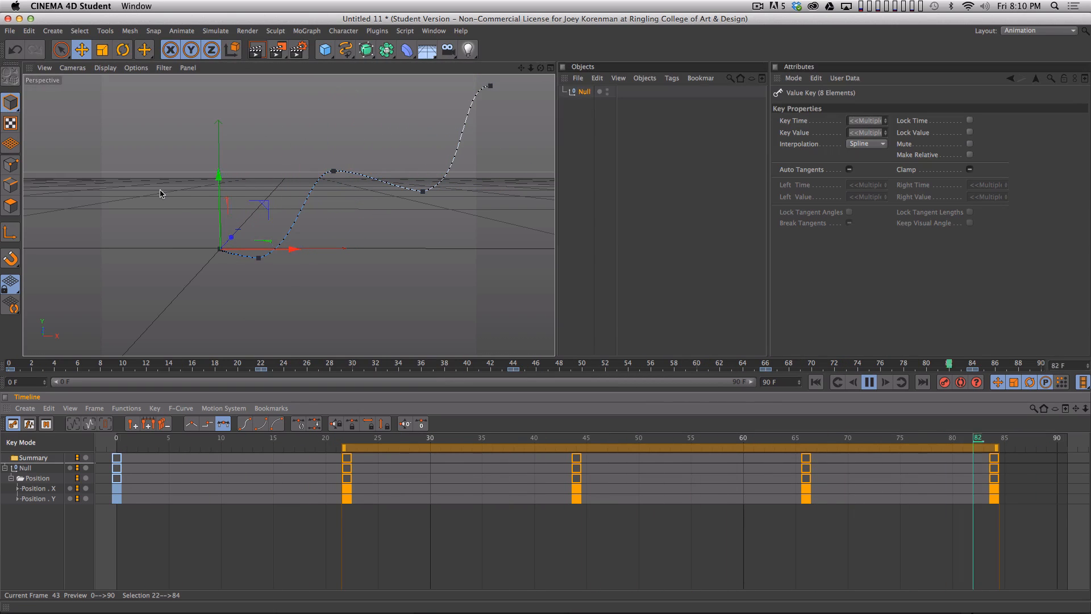
{"action": "left_click", "coordinate": [299, 558]}
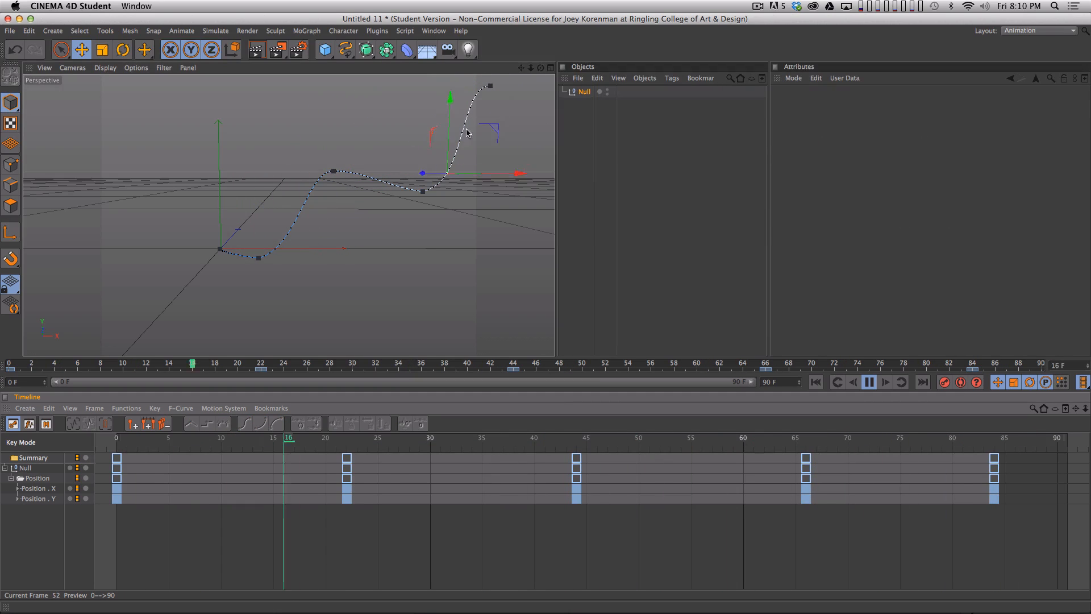
- Lower the frame 22 Position Y key's tangents to about 29.1 cm on the left and 6.1 F, 3.9 cm on the right
{"action": "left_click", "coordinate": [50, 489]}
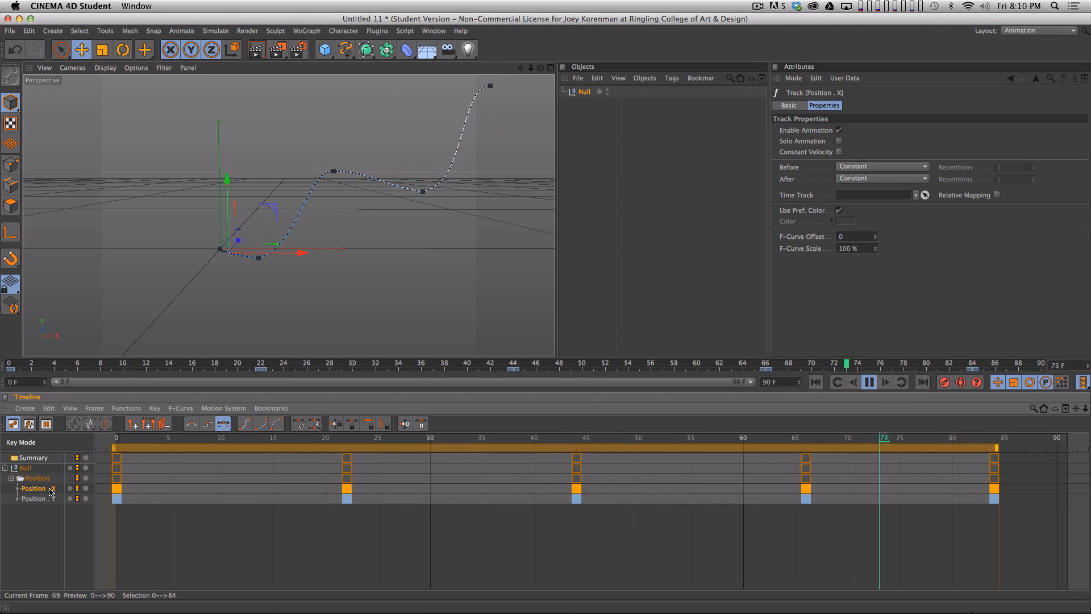
{"action": "left_click", "coordinate": [66, 495]}
{"action": "key", "text": "Tab"}
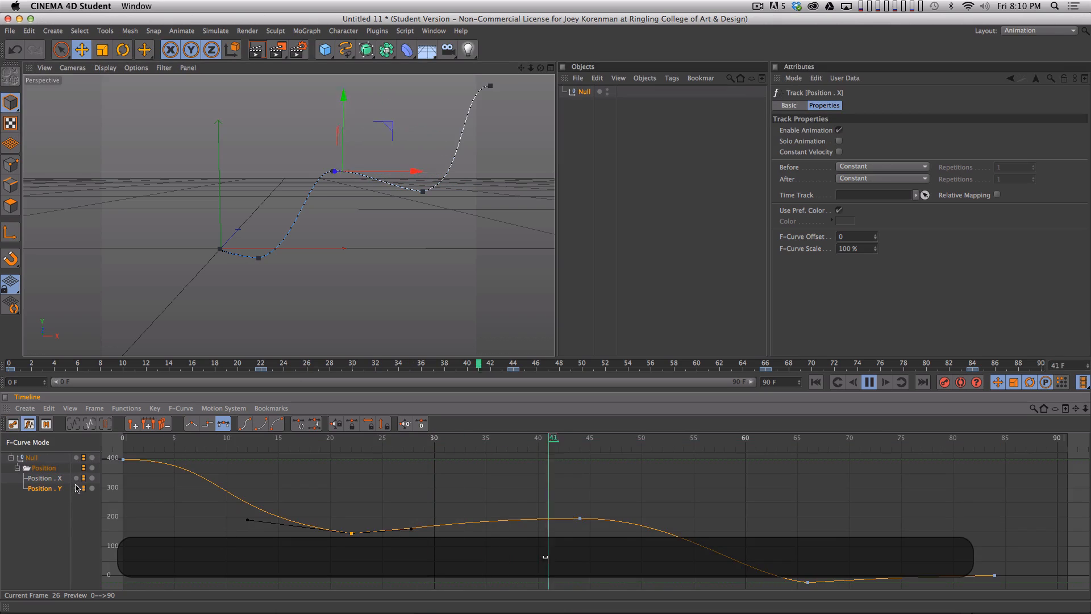
{"action": "left_click", "coordinate": [345, 513]}
{"action": "left_click_drag", "start_coordinate": [328, 505], "coordinate": [370, 537]}
{"action": "left_click_drag", "start_coordinate": [247, 520], "coordinate": [248, 525]}
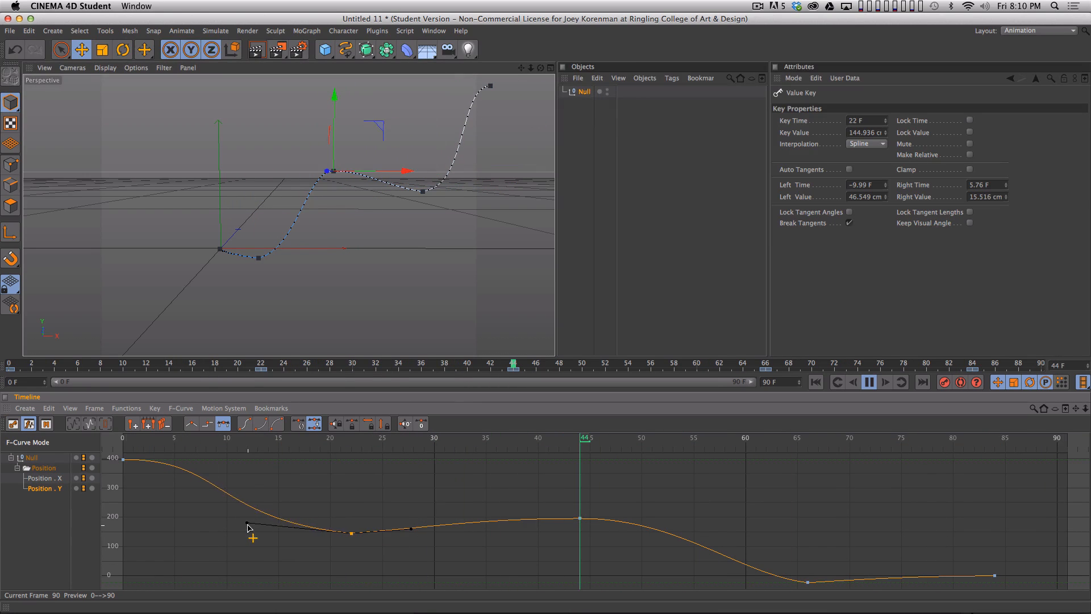
{"action": "left_click_drag", "start_coordinate": [411, 528], "coordinate": [414, 532]}
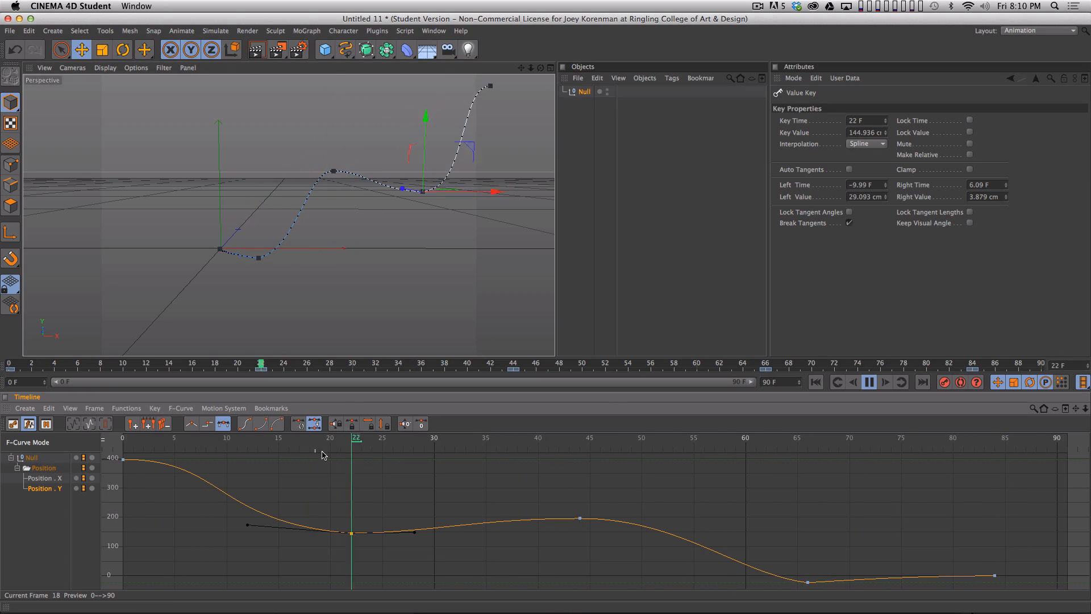
- Stop playback, go to frame 22 and pull that Position Y key's right tangent down to about 6 F and −19.4 cm
{"action": "key", "text": "F8"}
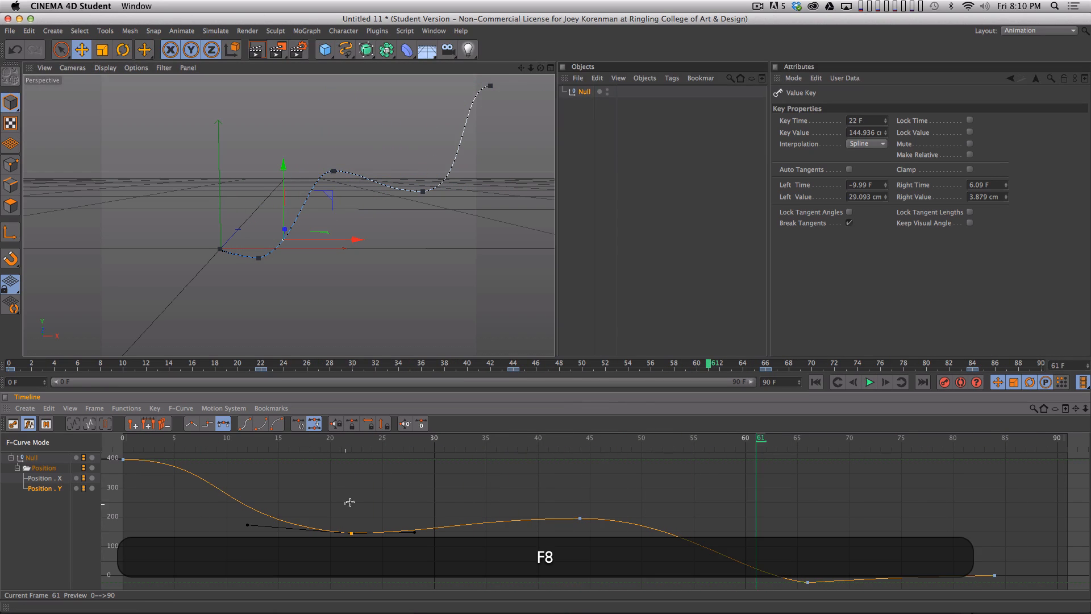
{"action": "left_click", "coordinate": [360, 520]}
{"action": "left_click", "coordinate": [351, 533]}
{"action": "left_click", "coordinate": [370, 483]}
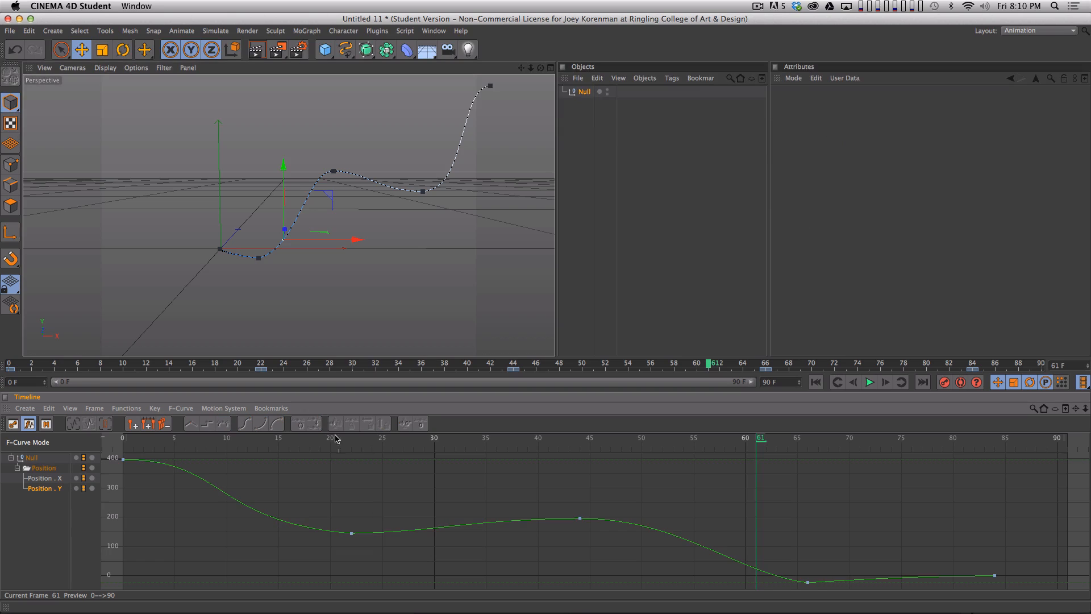
{"action": "left_click_drag", "start_coordinate": [315, 442], "coordinate": [354, 454]}
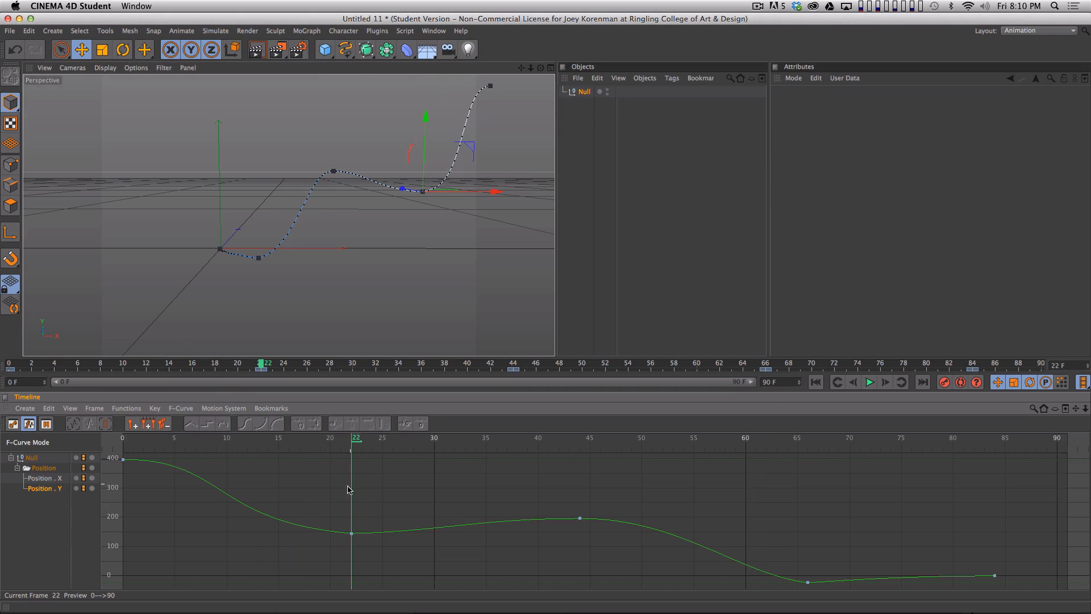
{"action": "left_click", "coordinate": [351, 533]}
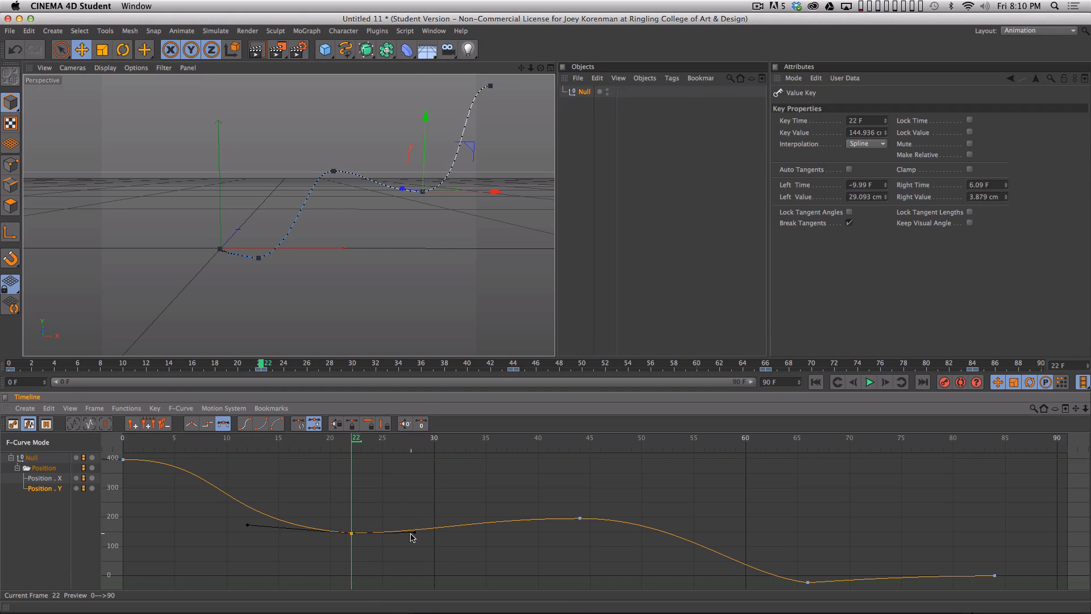
{"action": "left_click_drag", "start_coordinate": [412, 537], "coordinate": [414, 540]}
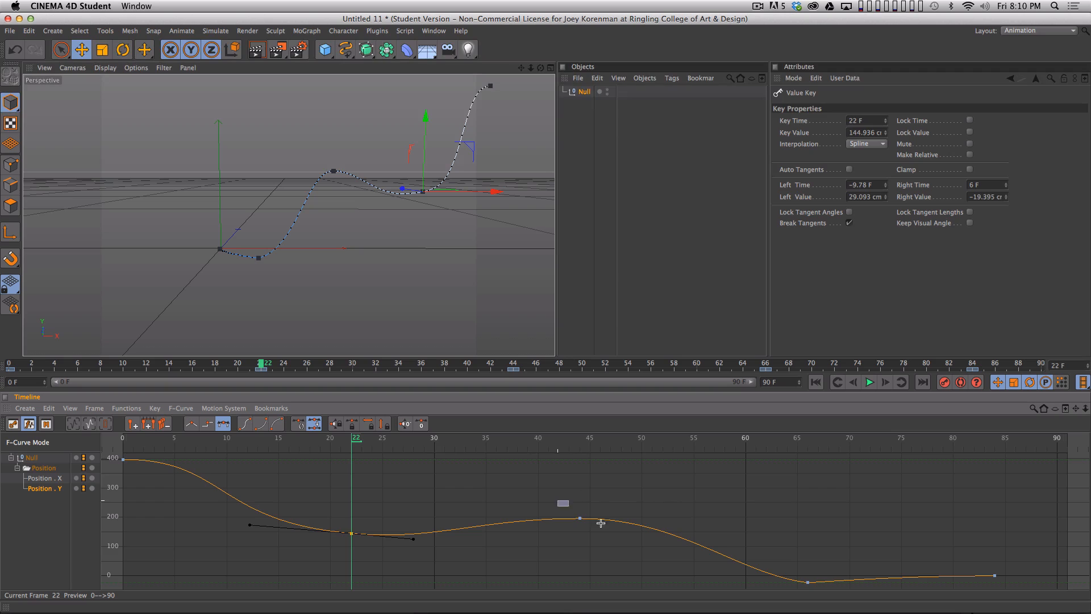
- Set the Position Y right tangents to about 7.2 F, 9.7 cm at frame 44 and 4.2 F, −17.5 cm at frame 66, and play the animation
{"action": "left_click", "coordinate": [580, 518]}
{"action": "left_click_drag", "start_coordinate": [656, 518], "coordinate": [654, 515]}
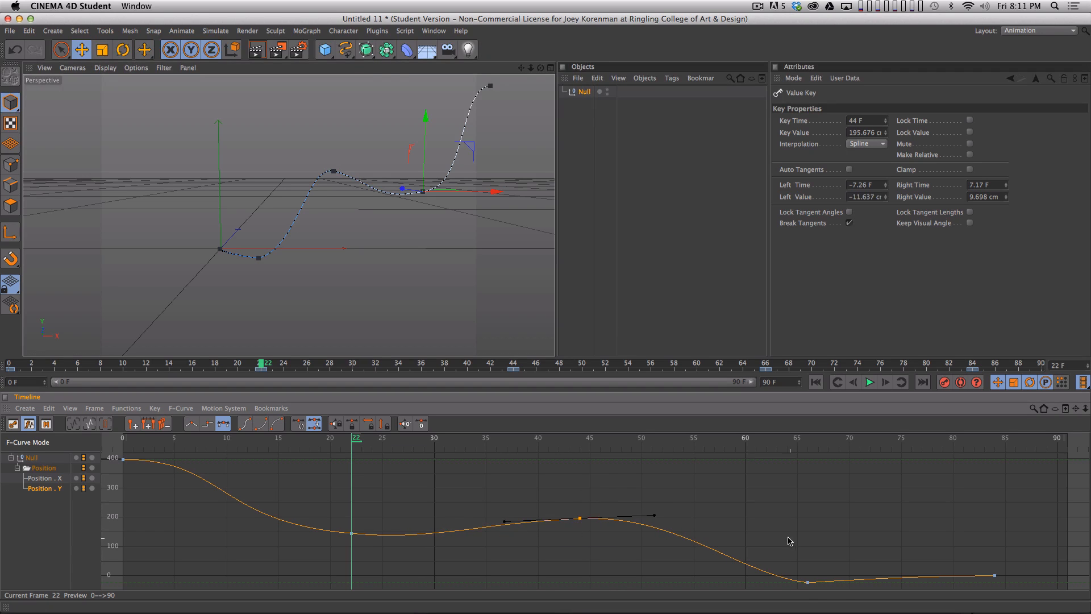
{"action": "left_click", "coordinate": [808, 582]}
{"action": "left_click_drag", "start_coordinate": [862, 589], "coordinate": [852, 549]}
{"action": "key", "text": "F8"}
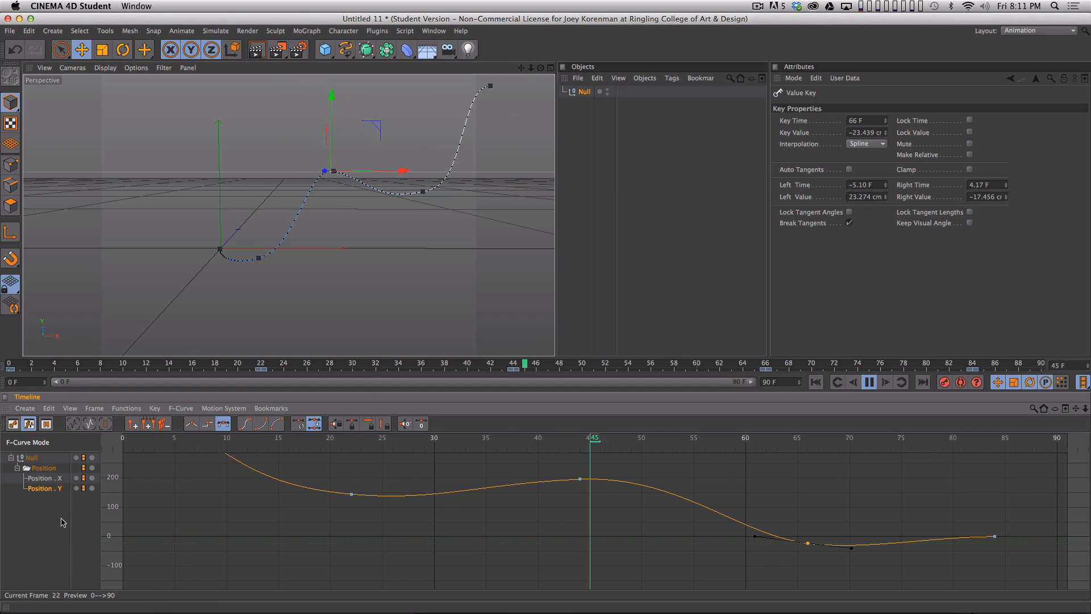
- Display the Position X curve, stop at frame 22 and lower that frame's key to about 425.7 cm
{"action": "left_click", "coordinate": [44, 478]}
{"action": "key", "text": "h"}
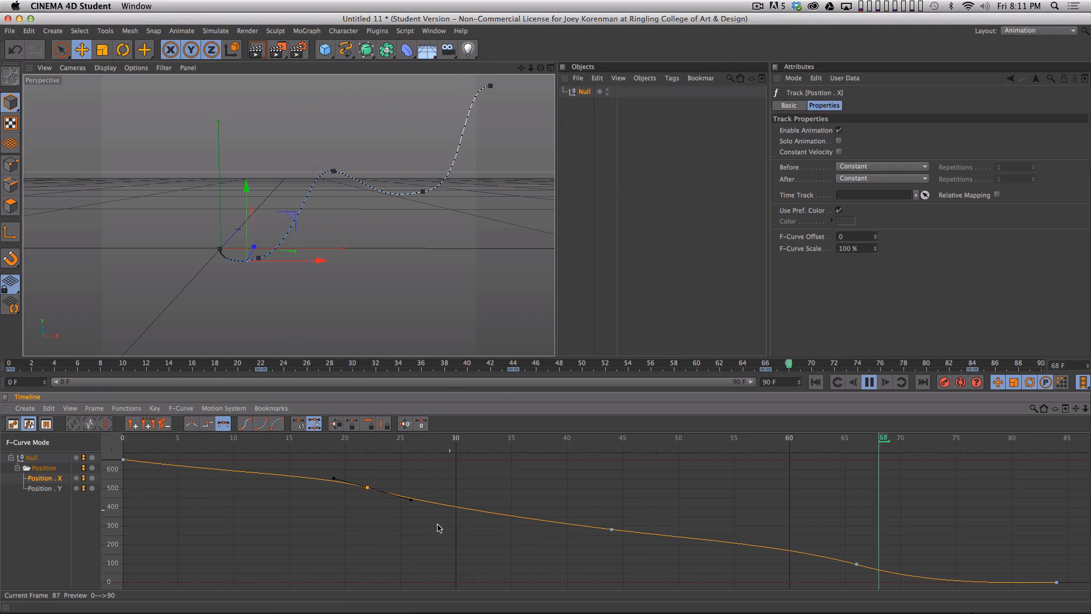
{"action": "key", "text": "F8"}
{"action": "left_click_drag", "start_coordinate": [169, 439], "coordinate": [370, 462]}
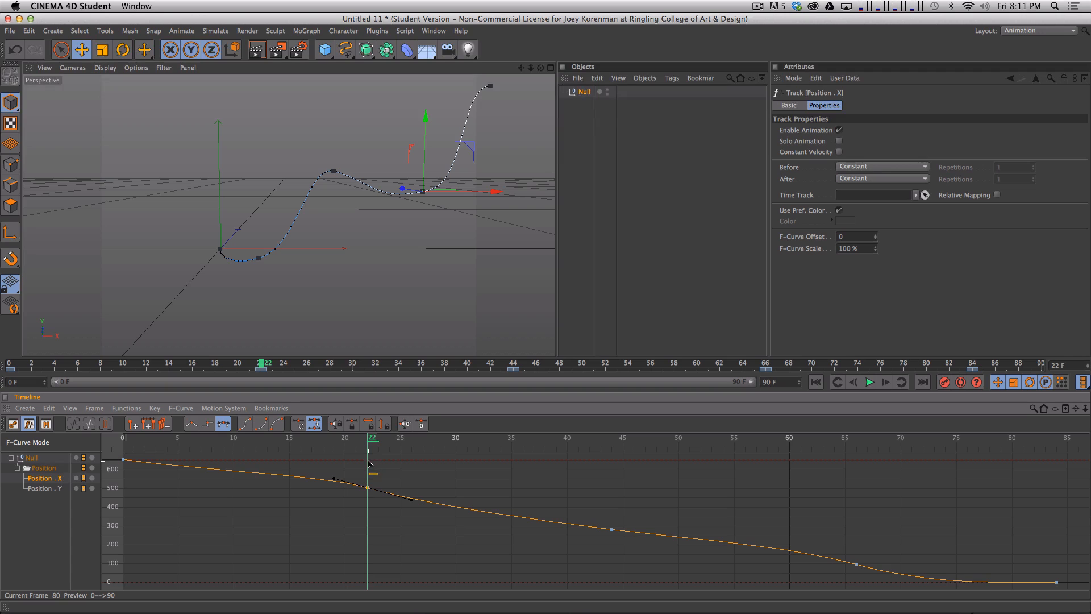
{"action": "left_click", "coordinate": [412, 502]}
{"action": "key", "text": "super+z"}
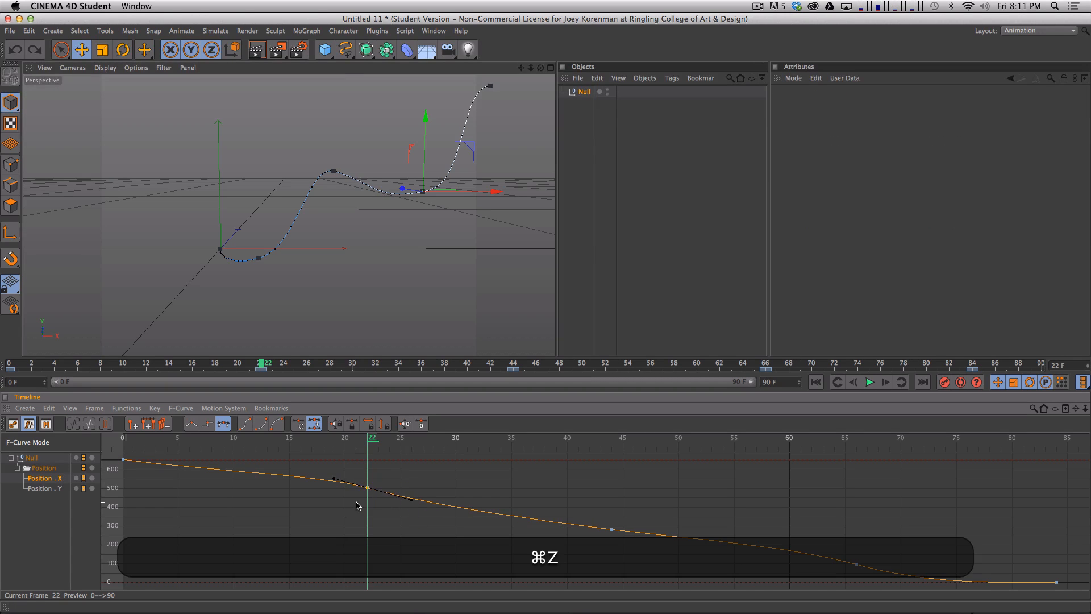
{"action": "left_click_drag", "start_coordinate": [366, 489], "coordinate": [368, 504], "text": "shift"}
- Raise the frame 0 Position X key's right tangent slightly and steepen the frame 22 key's left tangent to about 3.4 F and 74.7 cm
{"action": "left_click", "coordinate": [123, 459]}
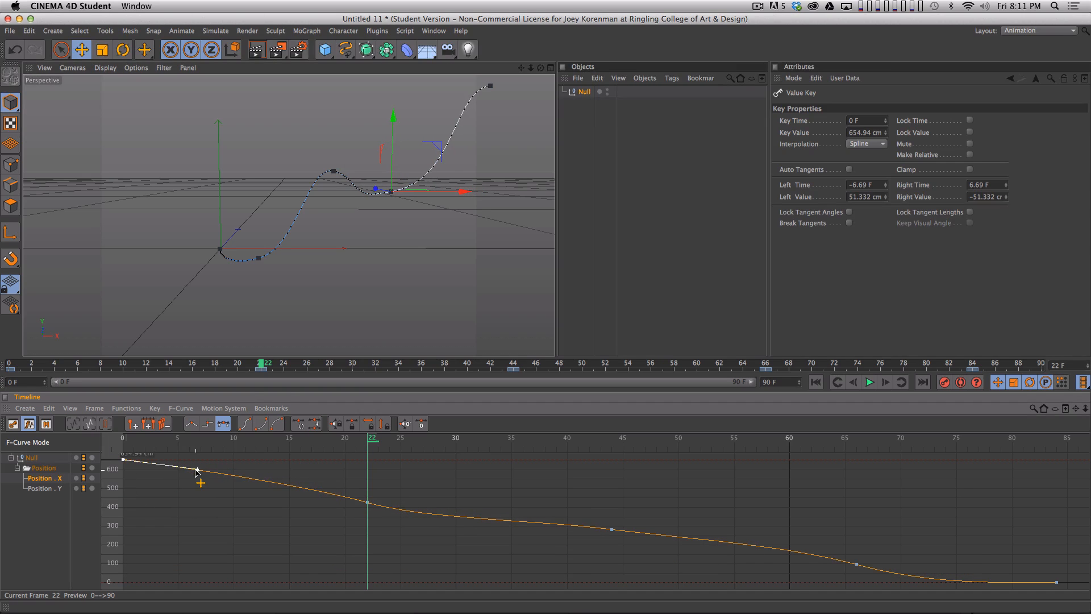
{"action": "left_click_drag", "start_coordinate": [197, 471], "coordinate": [199, 467]}
{"action": "left_click", "coordinate": [367, 502]}
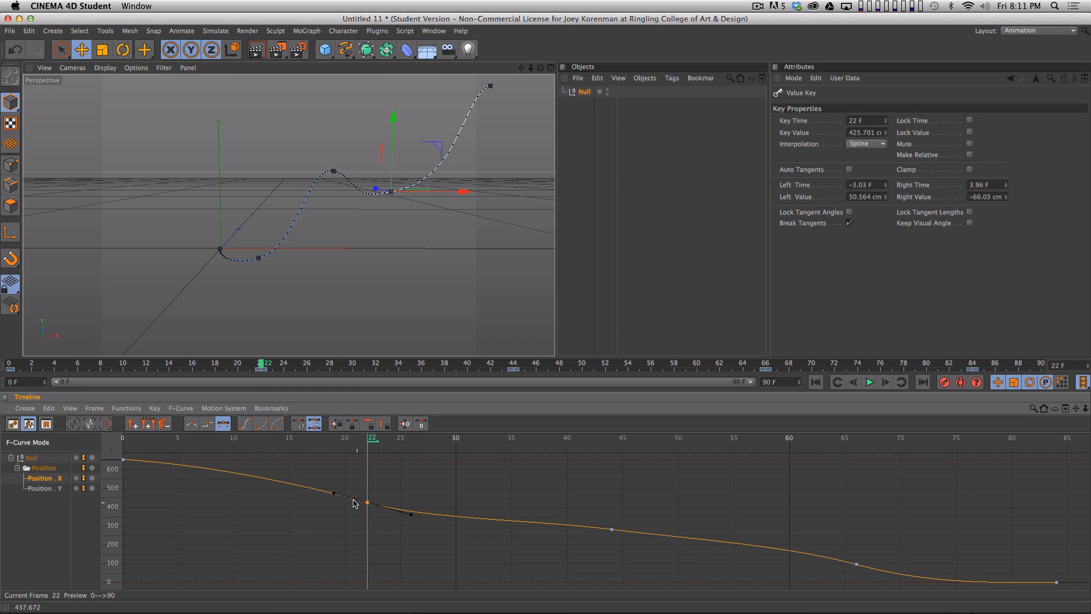
{"action": "mouse_move", "coordinate": [343, 481]}
{"action": "left_mouse_down"}
{"action": "mouse_move", "coordinate": [376, 507]}
{"action": "mouse_move", "coordinate": [328, 489]}
{"action": "left_mouse_up"}
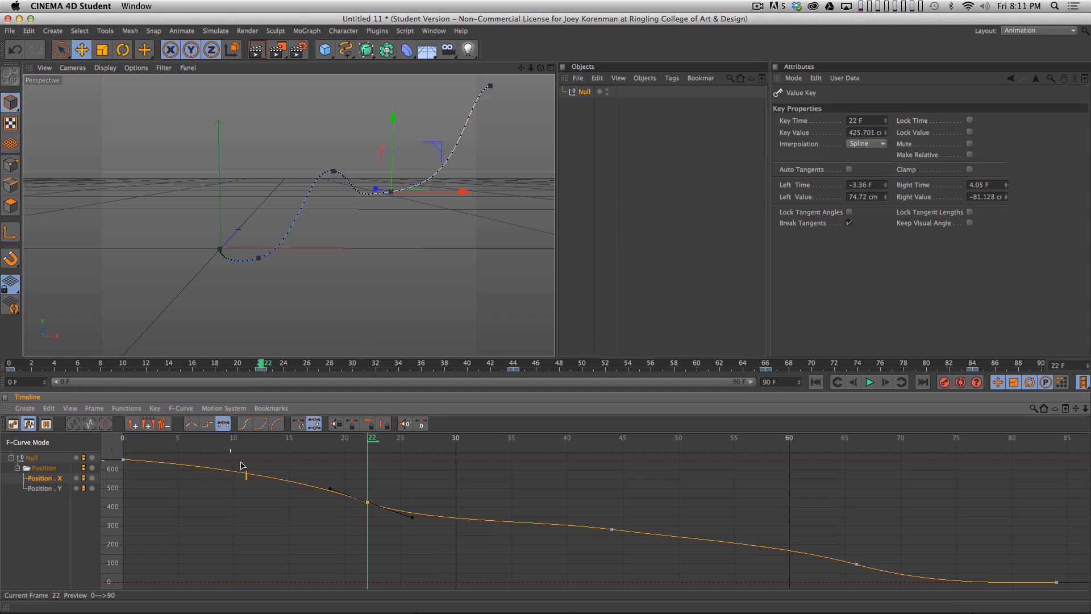
- Adjust the frame 44 Position X key's tangents to about 5.4 F and 23.9 cm on each side, and play from frame 0 to review
{"action": "left_click", "coordinate": [611, 529]}
{"action": "left_click_drag", "start_coordinate": [552, 523], "coordinate": [551, 526]}
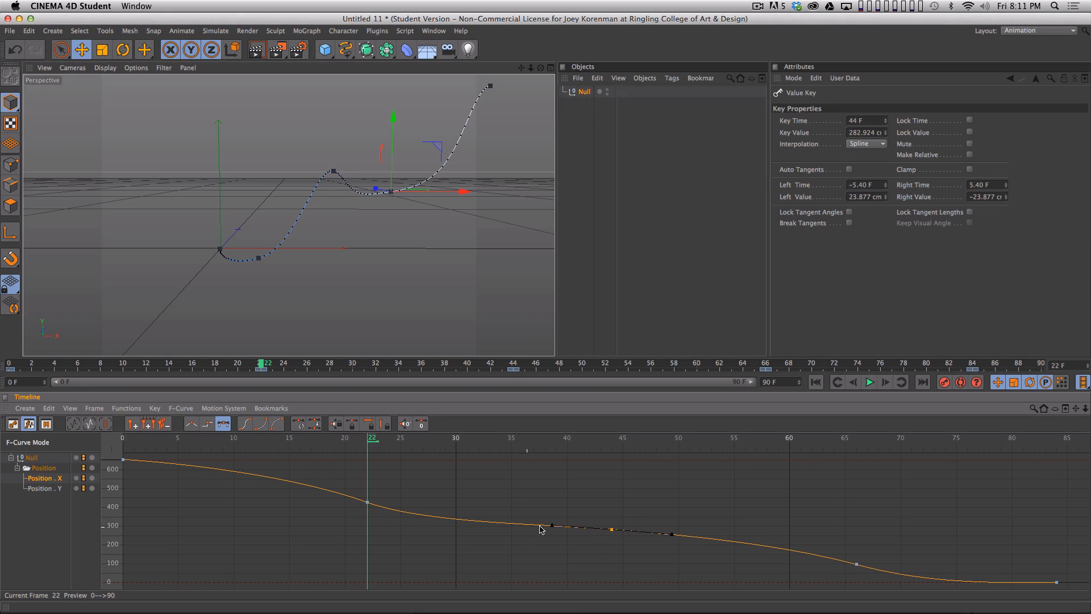
{"action": "left_click", "coordinate": [666, 531]}
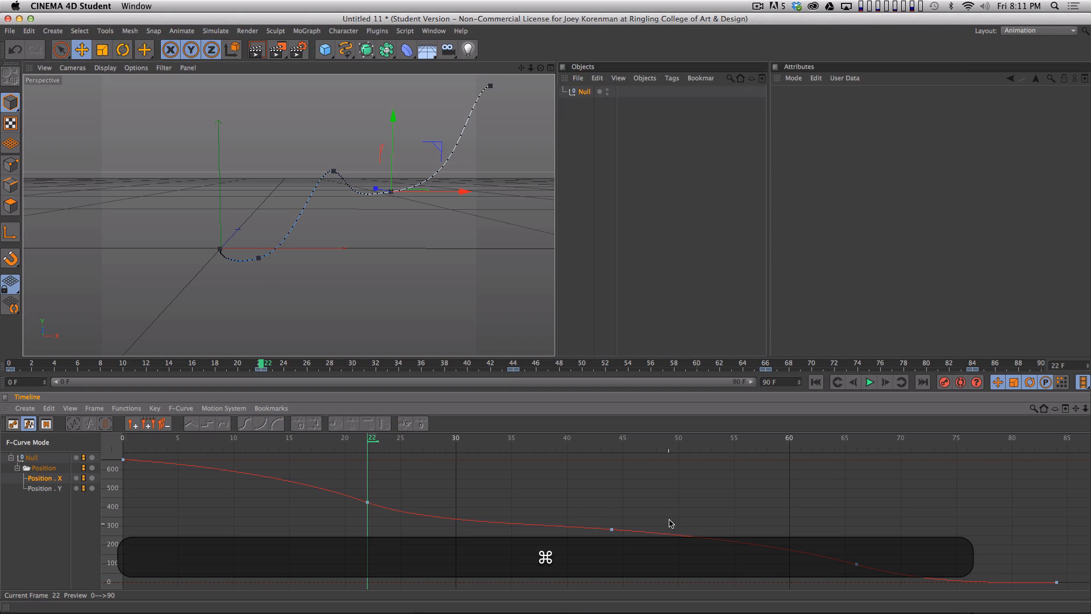
{"action": "left_click_drag", "start_coordinate": [352, 456], "coordinate": [117, 451], "text": "super"}
{"action": "key", "text": "F8"}
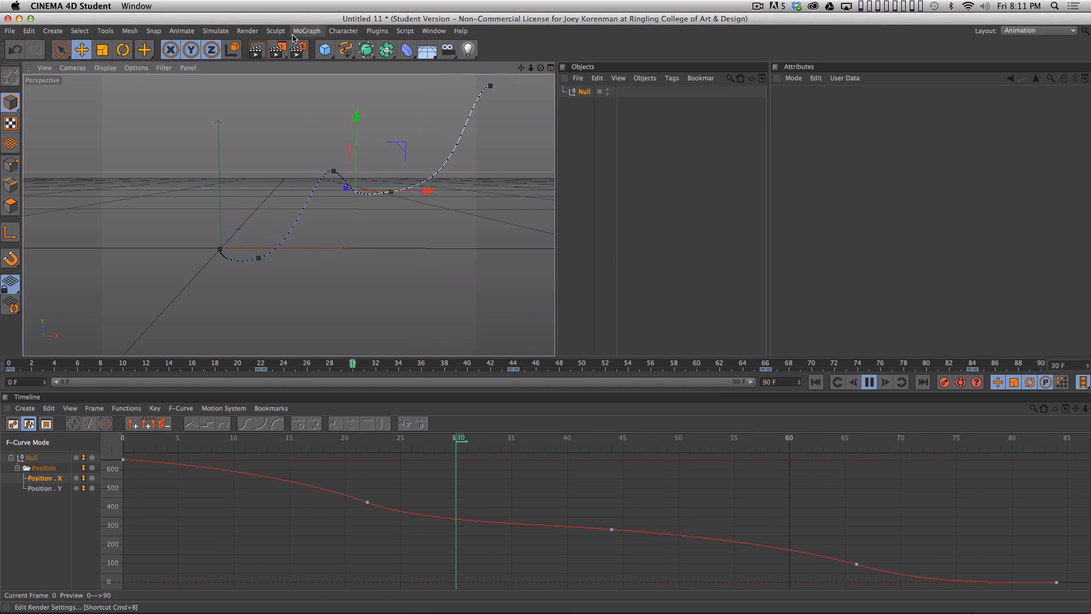
{"action": "key", "text": "F8"}
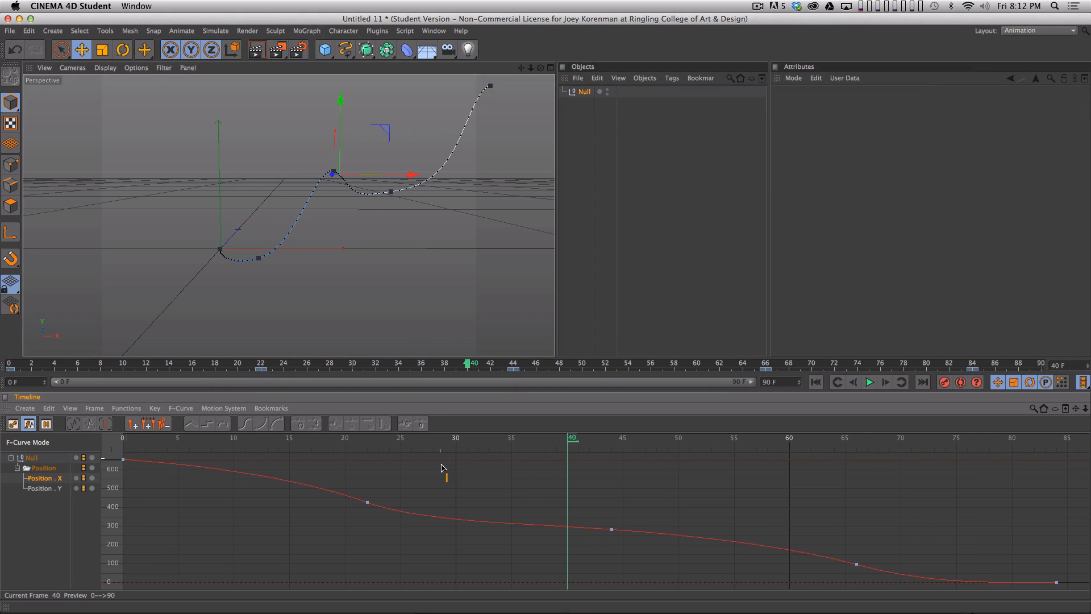
- Soften the frame 22 Position X key's right tangent to about 4.5 F and −60.5 cm
{"action": "key", "text": "space"}
{"action": "key", "text": "space"}
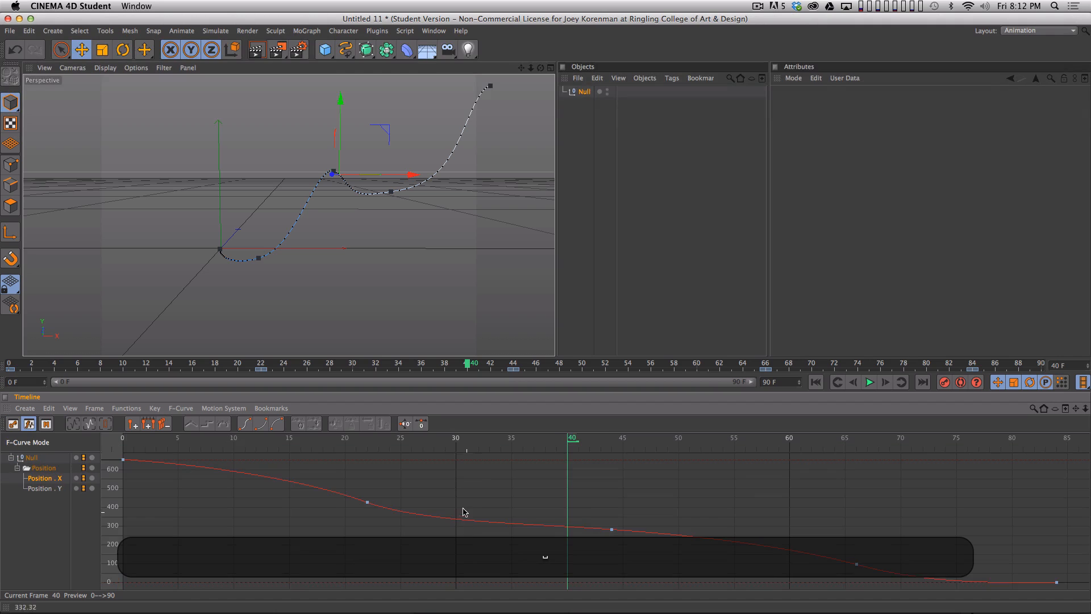
{"action": "key", "text": "2"}
{"action": "left_click_drag", "start_coordinate": [631, 495], "coordinate": [295, 500]}
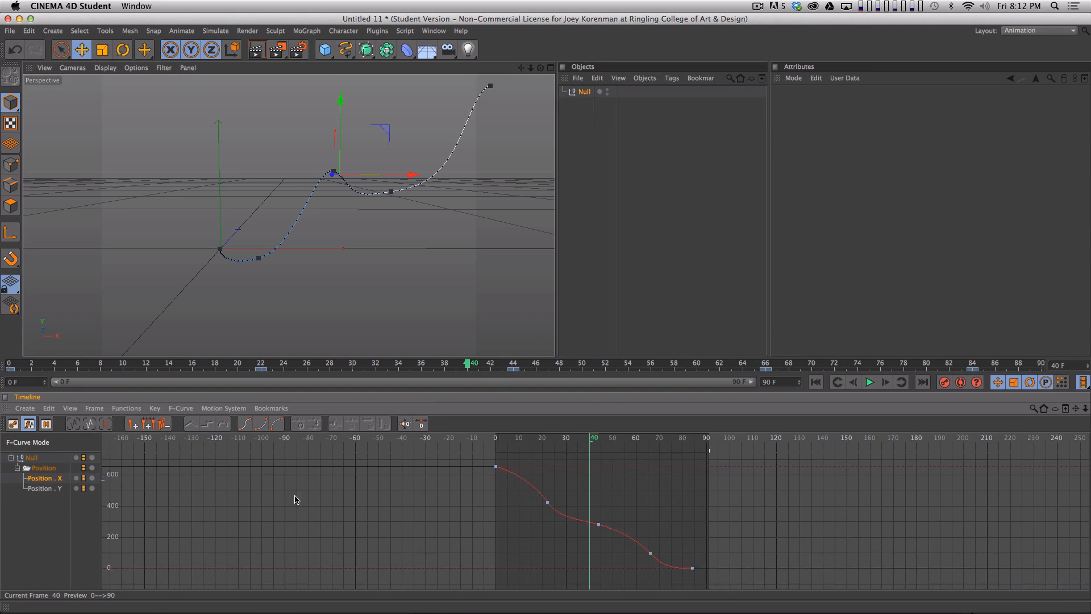
{"action": "left_click", "coordinate": [548, 502]}
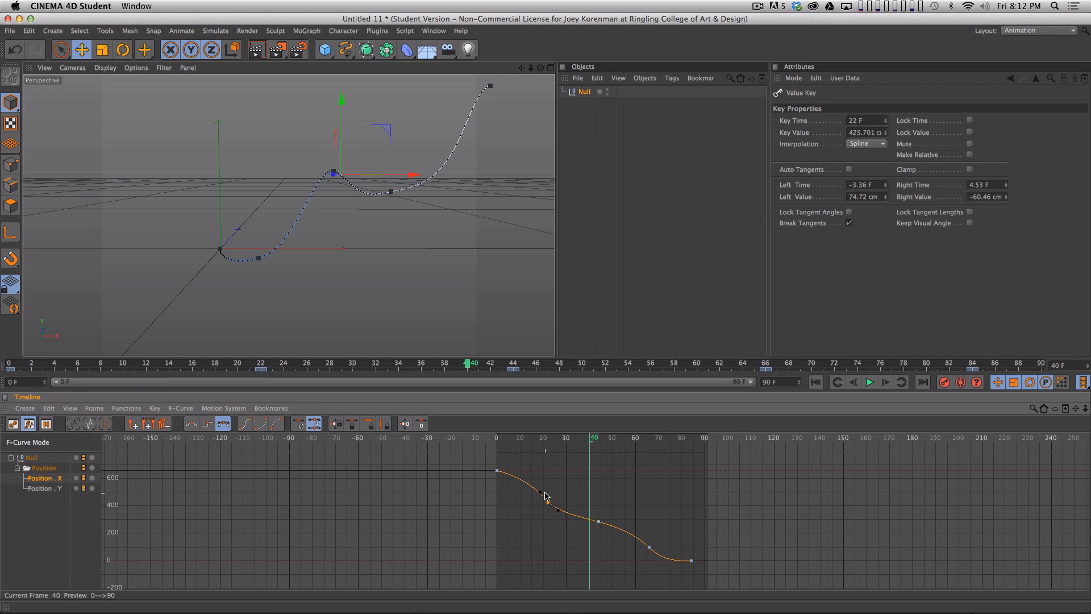
{"action": "left_click", "coordinate": [560, 519]}
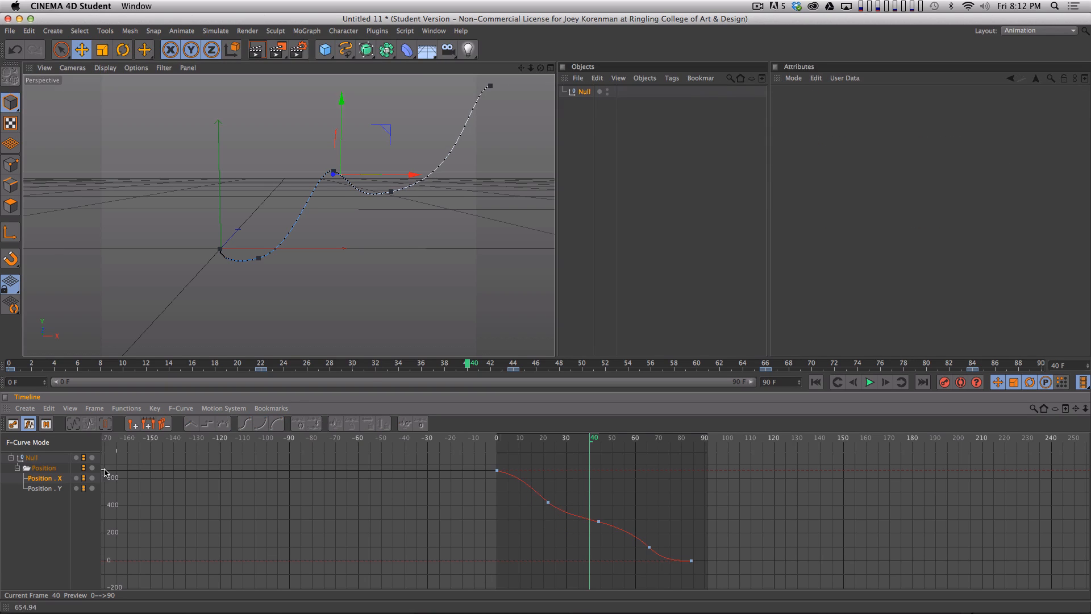
- Display the null's whole Position Y curve to examine its overall shape
{"action": "left_click", "coordinate": [57, 489]}
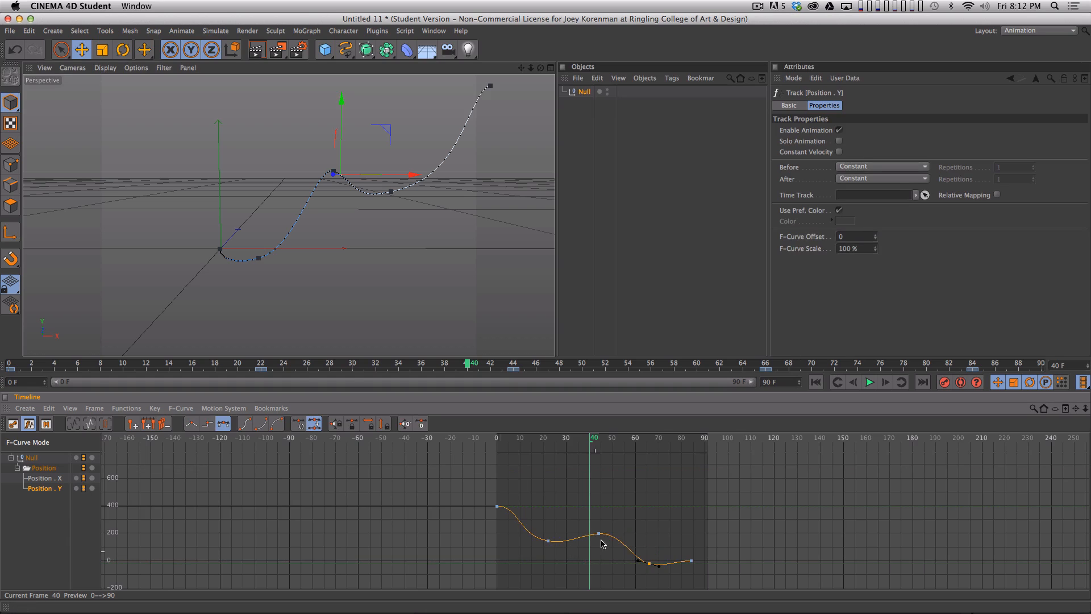
{"action": "key", "text": "h"}
{"action": "key", "text": "2"}
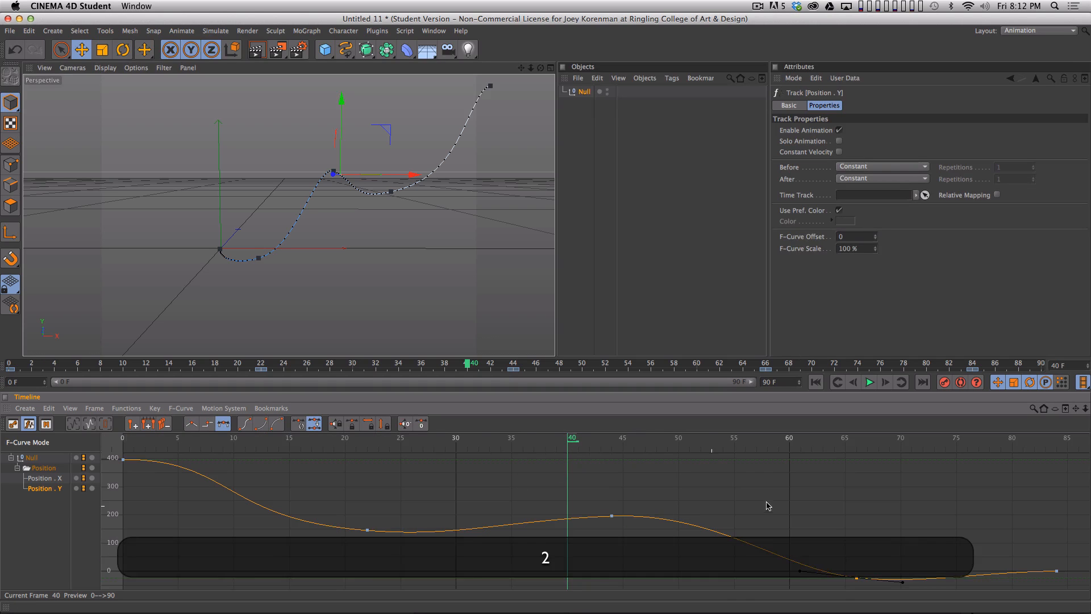
{"action": "left_click_drag", "start_coordinate": [766, 502], "coordinate": [141, 531]}
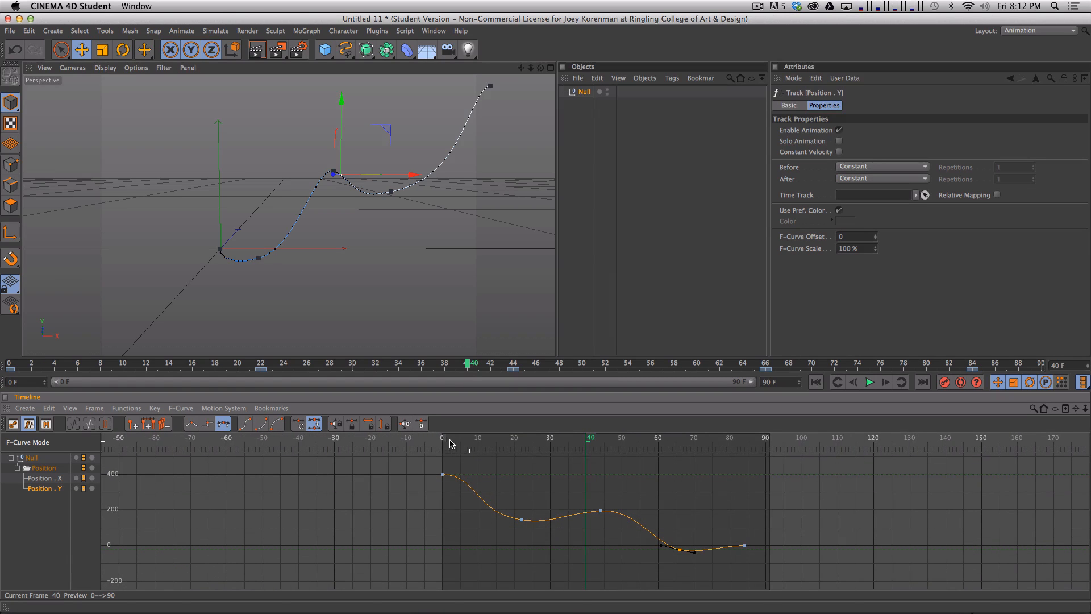
- Flatten the frame 22 Position Y key's right tangent to about 4.3 F and −0.3 cm
{"action": "left_click_drag", "start_coordinate": [450, 443], "coordinate": [523, 443]}
{"action": "left_click", "coordinate": [523, 524], "text": "ctrl"}
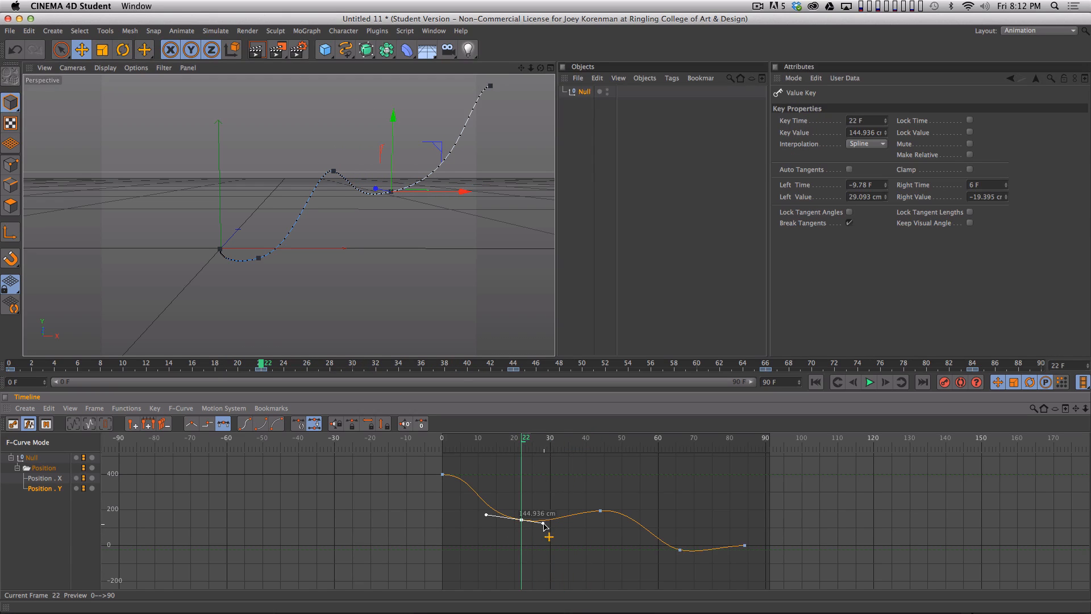
{"action": "left_click_drag", "start_coordinate": [545, 524], "coordinate": [554, 524], "text": "shift"}
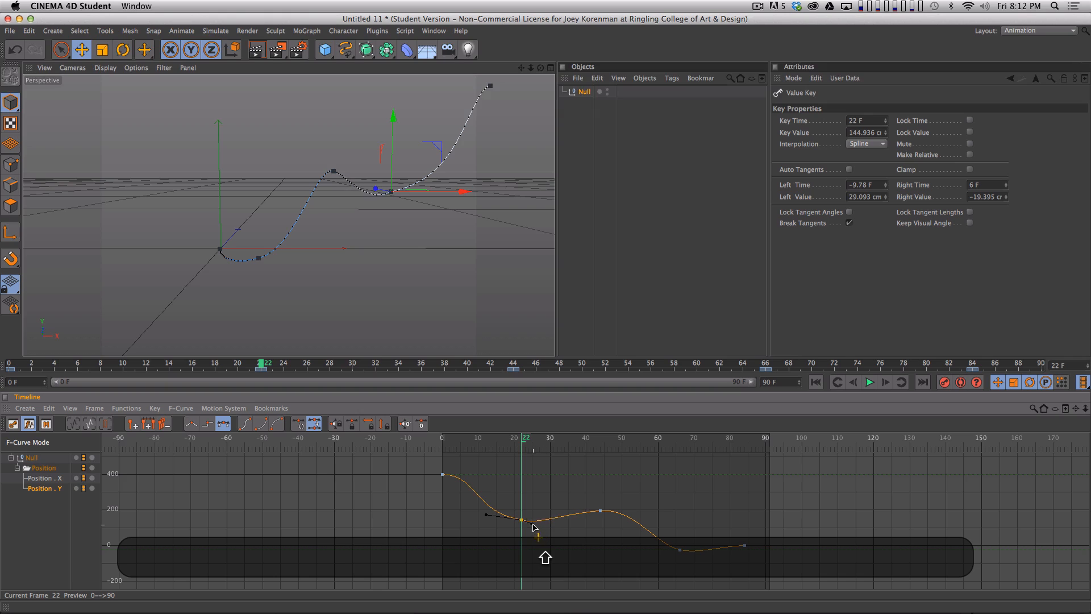
{"action": "left_click", "coordinate": [493, 550]}
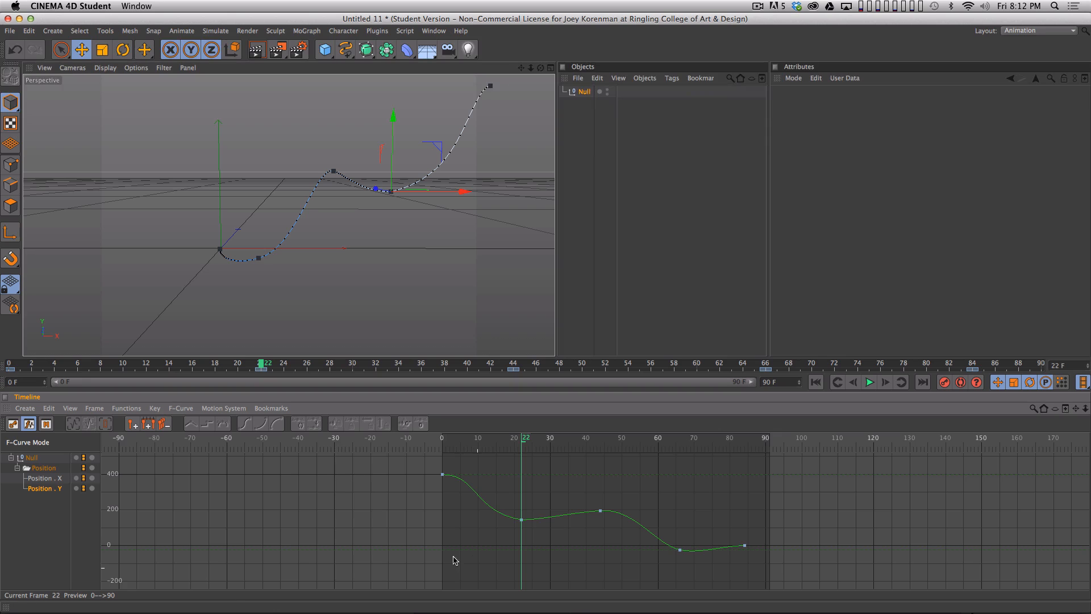
- Turn on the velocity display for the null's Position Y curve and bring the velocity range into view
{"action": "left_click", "coordinate": [178, 408]}
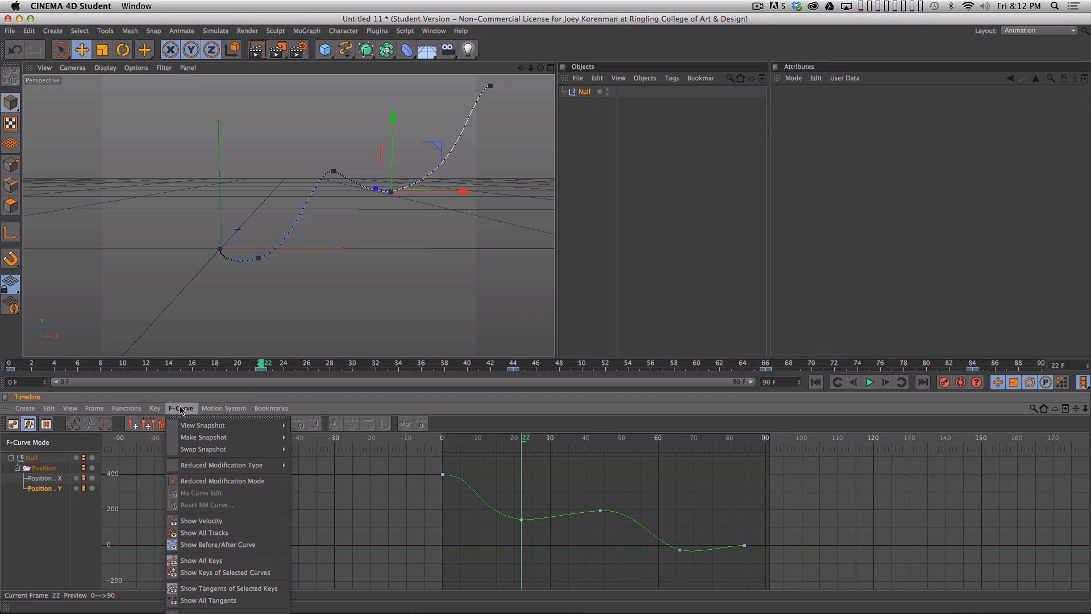
{"action": "left_click", "coordinate": [234, 522]}
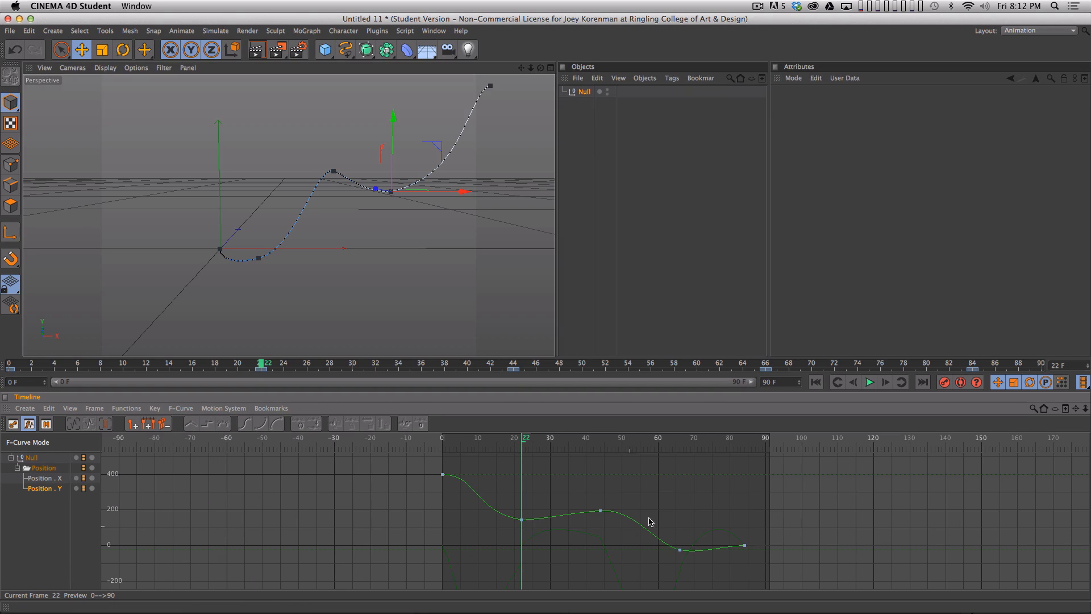
{"action": "left_click_drag", "start_coordinate": [650, 521], "coordinate": [482, 529]}
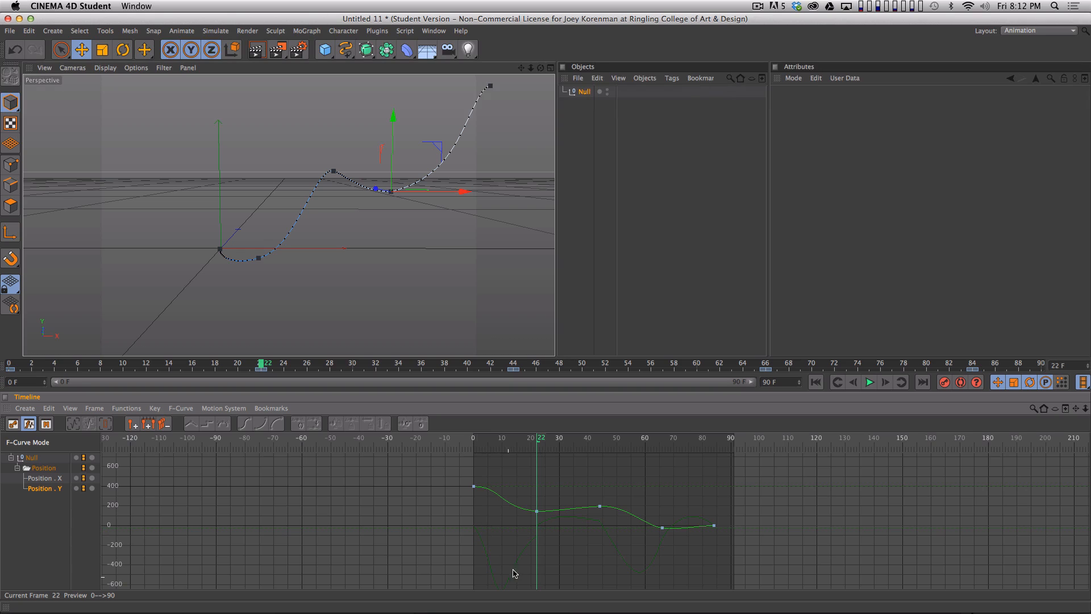
{"action": "left_click_drag", "start_coordinate": [577, 571], "coordinate": [563, 549]}
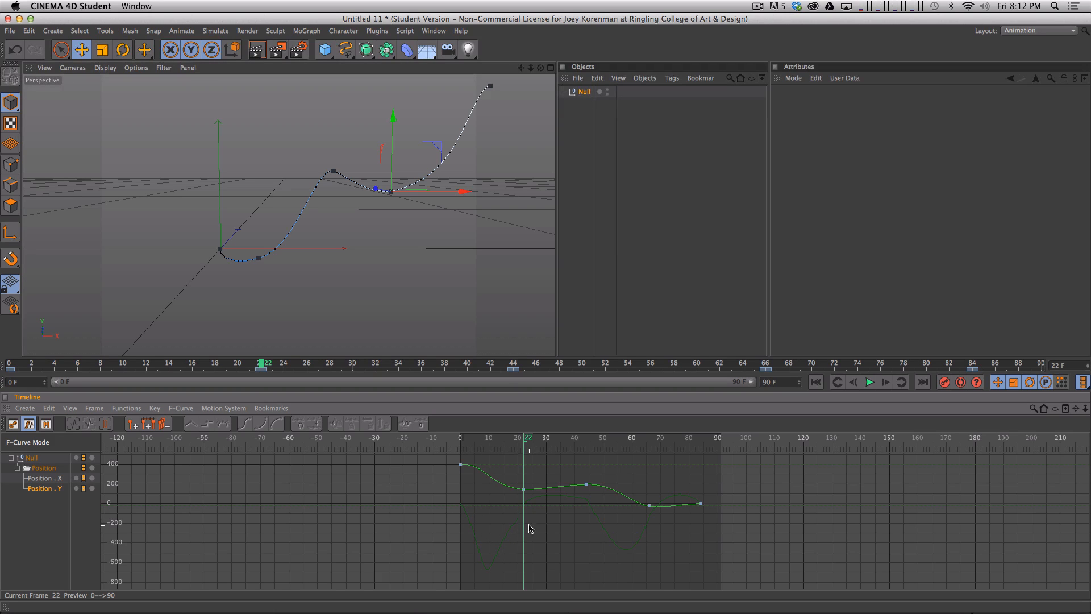
- Lengthen the frame 22 Position Y key's right tangent slightly downward and shorten its left tangent slightly
{"action": "key", "text": "2"}
{"action": "left_click_drag", "start_coordinate": [529, 529], "coordinate": [607, 509]}
{"action": "left_click", "coordinate": [594, 479]}
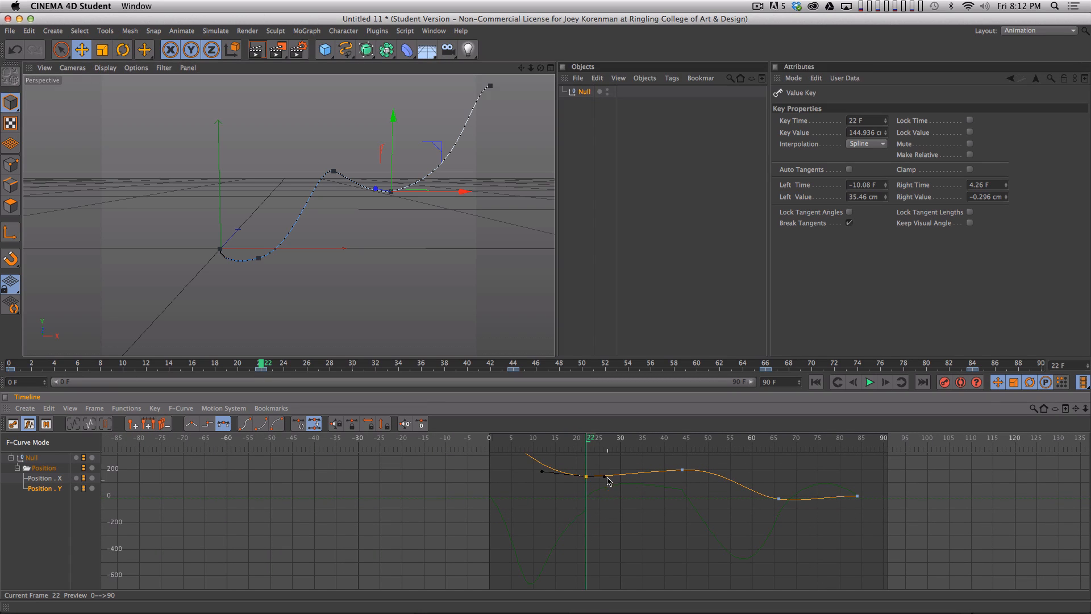
{"action": "left_click_drag", "start_coordinate": [606, 476], "coordinate": [612, 478]}
{"action": "left_click_drag", "start_coordinate": [541, 471], "coordinate": [547, 471]}
{"action": "left_click", "coordinate": [620, 546]}
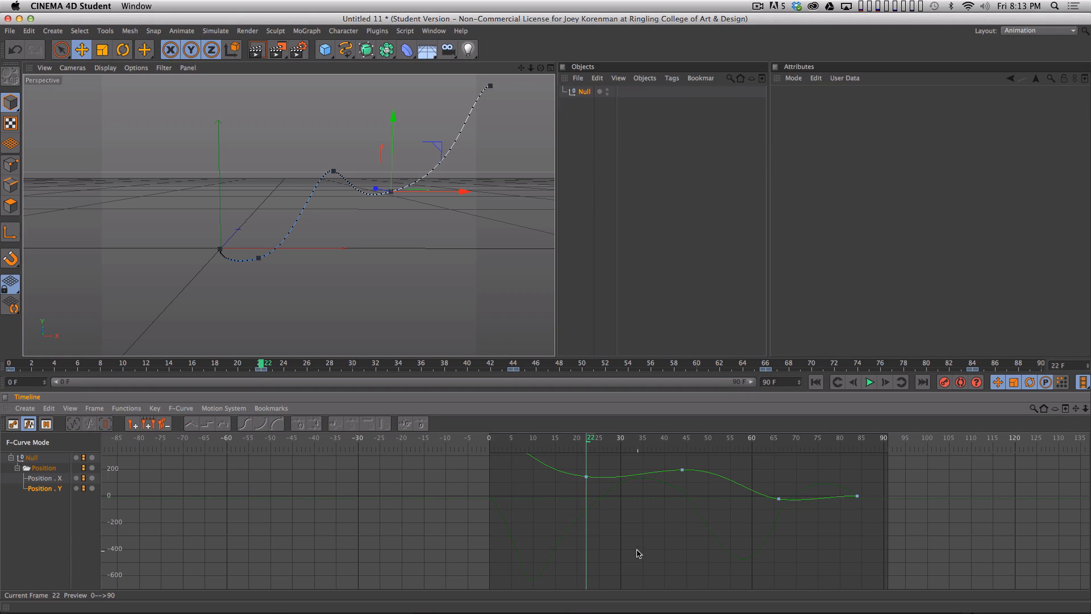
- Adjust the frame 44 Position Y key's tangents to about −6.3 F and −7.4 cm before it, 10.7 F and 14 cm after it
{"action": "left_click", "coordinate": [681, 469]}
{"action": "mouse_move", "coordinate": [713, 468]}
{"action": "left_mouse_down"}
{"action": "mouse_move", "coordinate": [705, 472]}
{"action": "mouse_move", "coordinate": [728, 470]}
{"action": "left_mouse_up"}
{"action": "left_click_drag", "start_coordinate": [651, 473], "coordinate": [654, 473]}
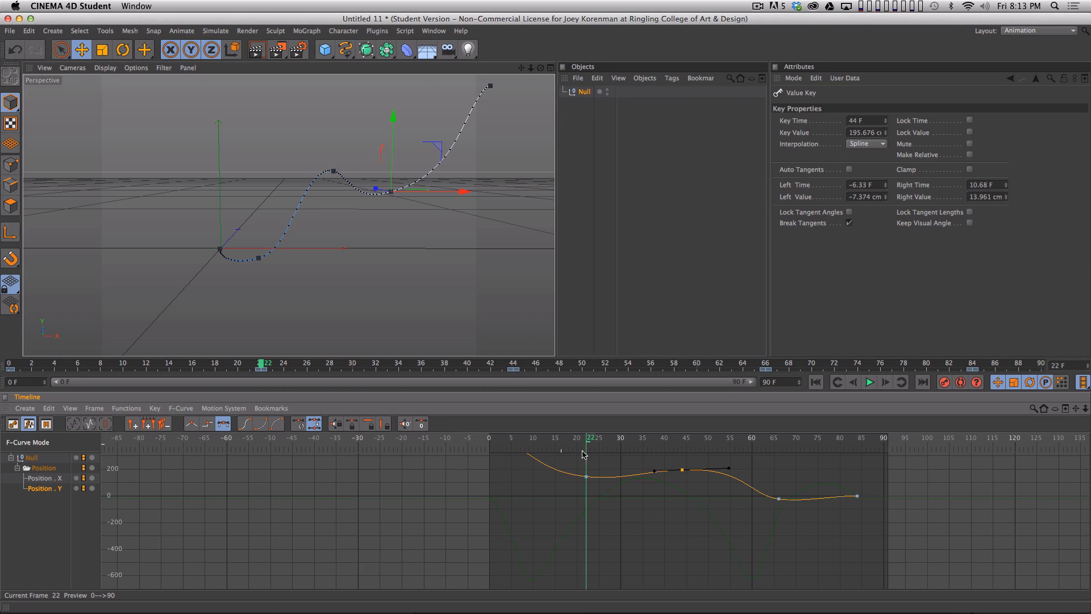
- Frame the whole Position Y curve and play the animation from frame 0 to review the motion
{"action": "key", "text": "h"}
{"action": "key", "text": "2"}
{"action": "left_click_drag", "start_coordinate": [427, 554], "coordinate": [239, 457]}
{"action": "key", "text": "F8"}
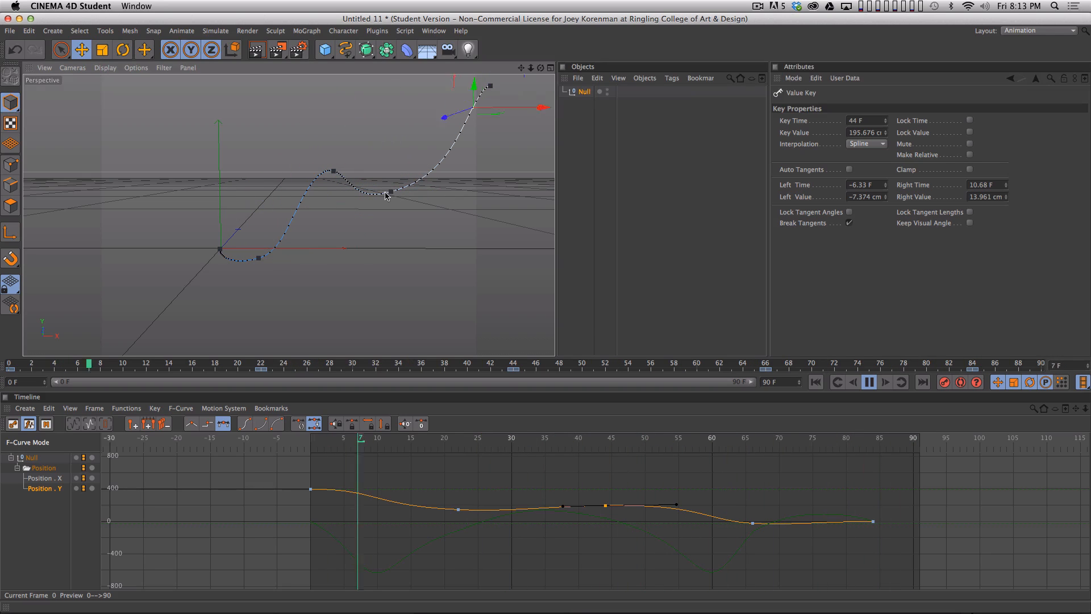
{"action": "key", "text": "F8"}
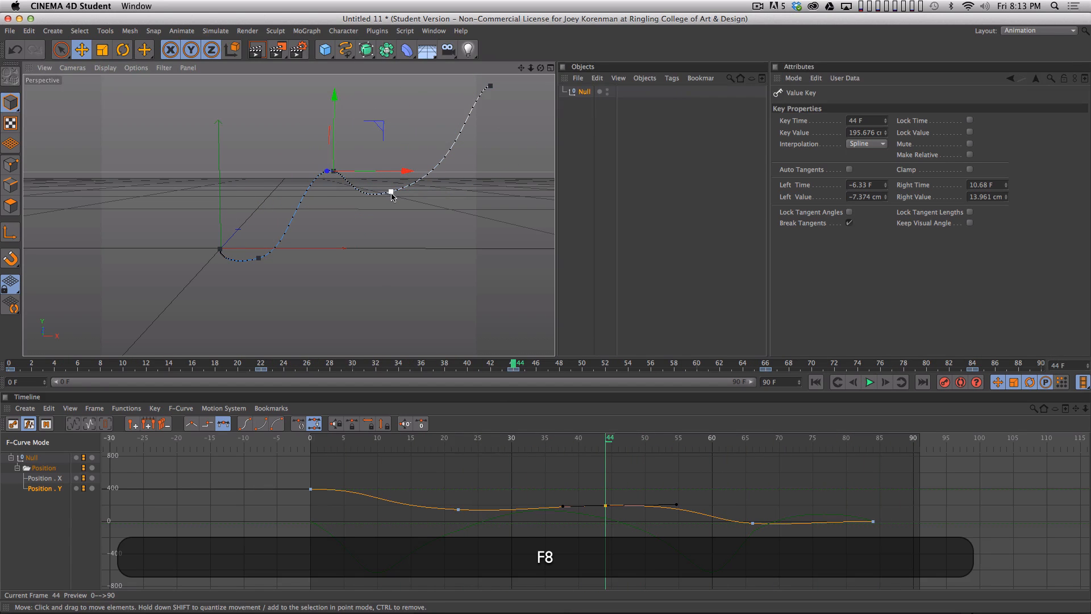
- In Key Mode, move all position keys from frames 44 to 84 six frames earlier, so they start at frame 38
{"action": "key", "text": "space"}
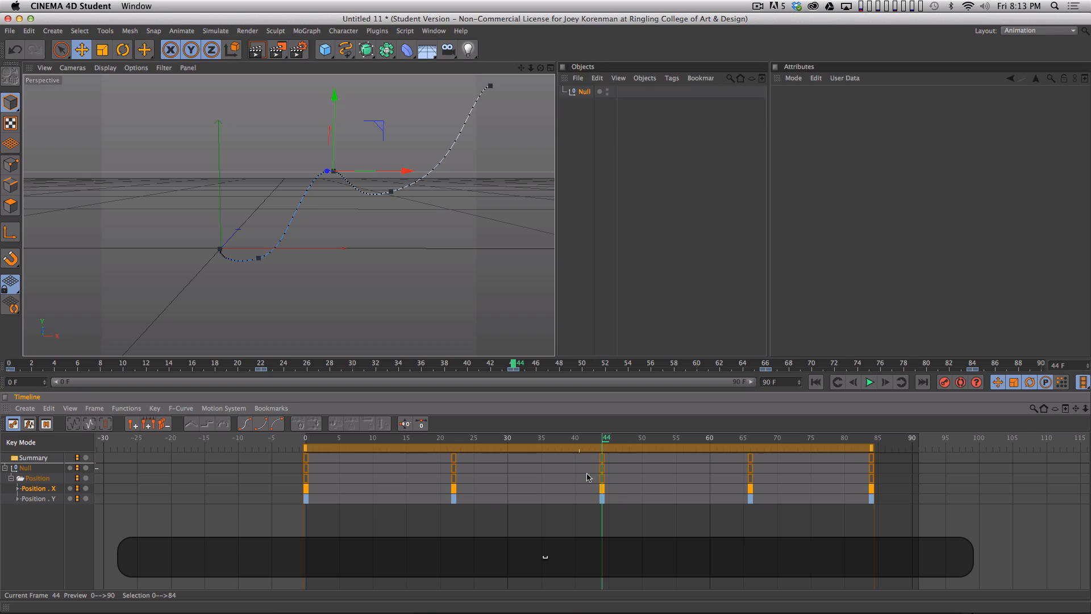
{"action": "left_click_drag", "start_coordinate": [602, 489], "coordinate": [789, 496]}
{"action": "key", "text": "super+z"}
{"action": "left_click_drag", "start_coordinate": [895, 546], "coordinate": [568, 437]}
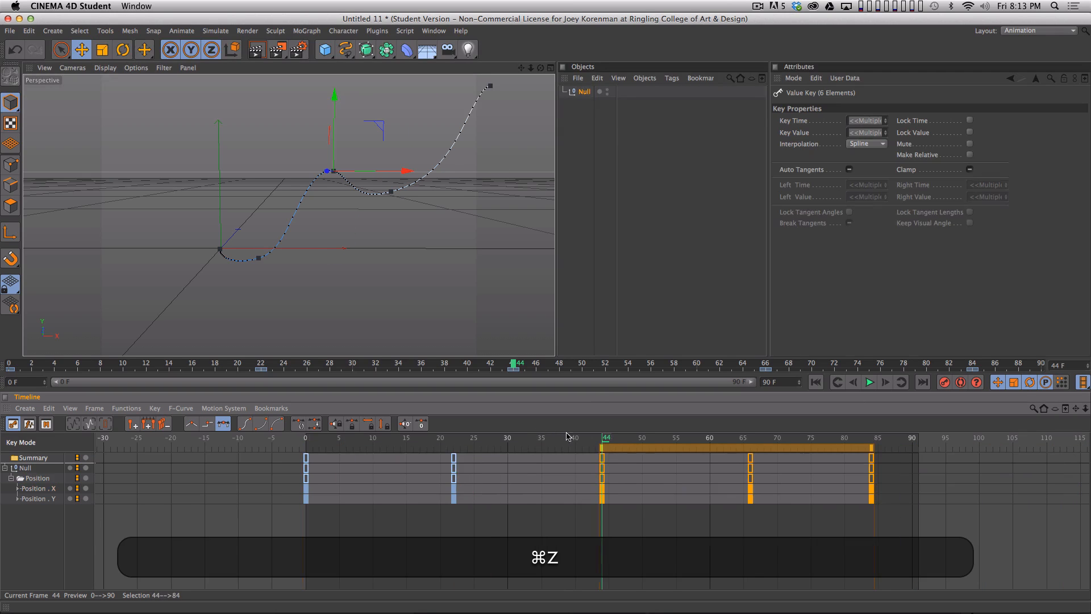
{"action": "left_click_drag", "start_coordinate": [632, 455], "coordinate": [595, 460]}
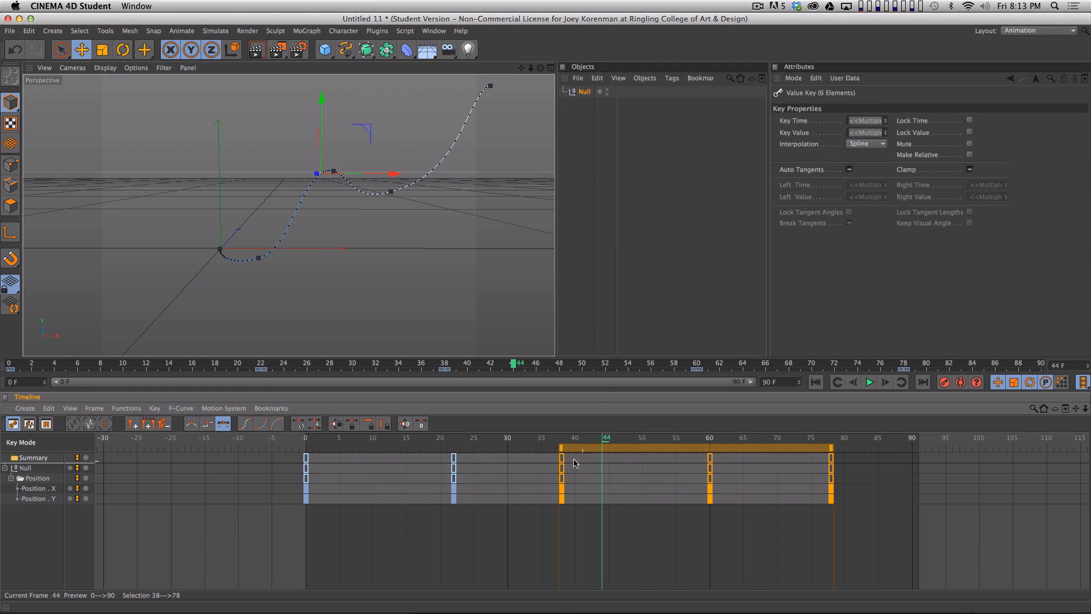
- Review the retimed motion from frame 0, both with the null's path shown and with everything deselected
{"action": "key", "text": "shift+g"}
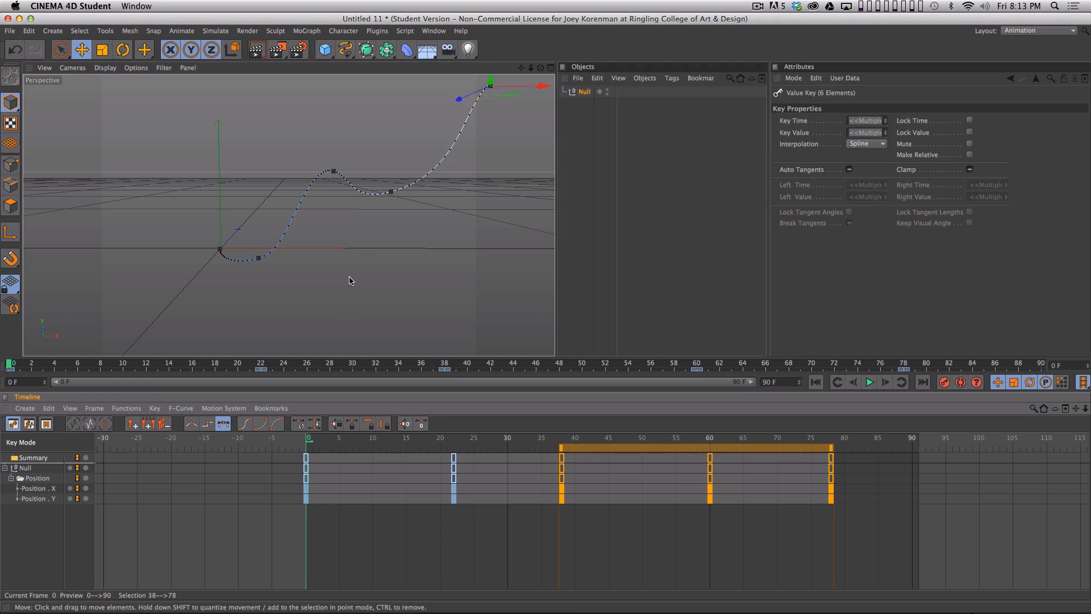
{"action": "key", "text": "F8"}
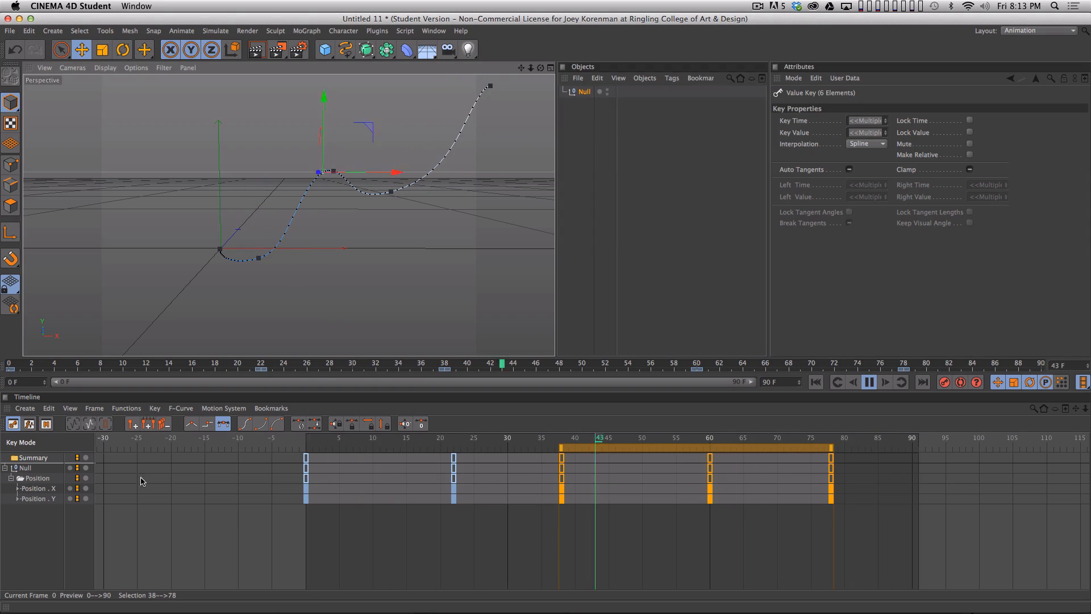
{"action": "key", "text": "F8"}
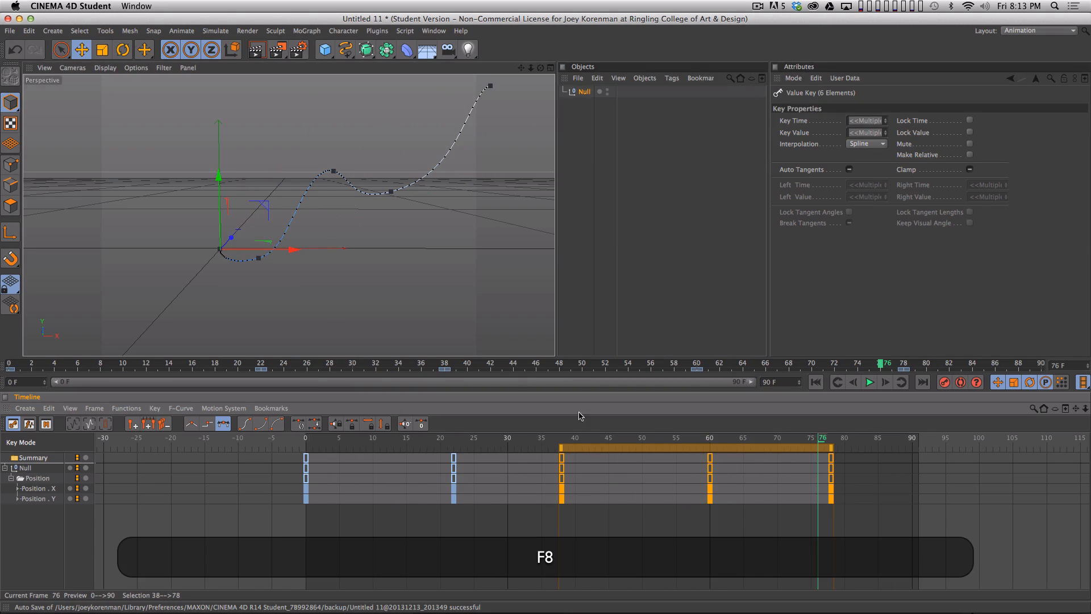
{"action": "left_click", "coordinate": [574, 339]}
{"action": "left_click", "coordinate": [537, 564]}
{"action": "left_click_drag", "start_coordinate": [465, 438], "coordinate": [272, 474]}
{"action": "key", "text": "F8"}
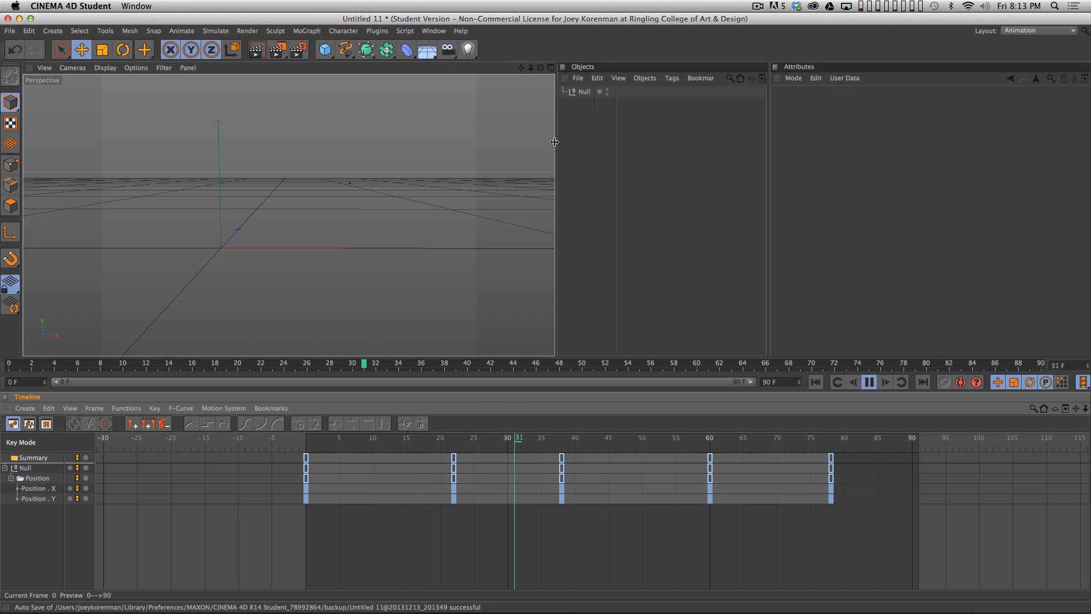
{"action": "key", "text": "F8"}
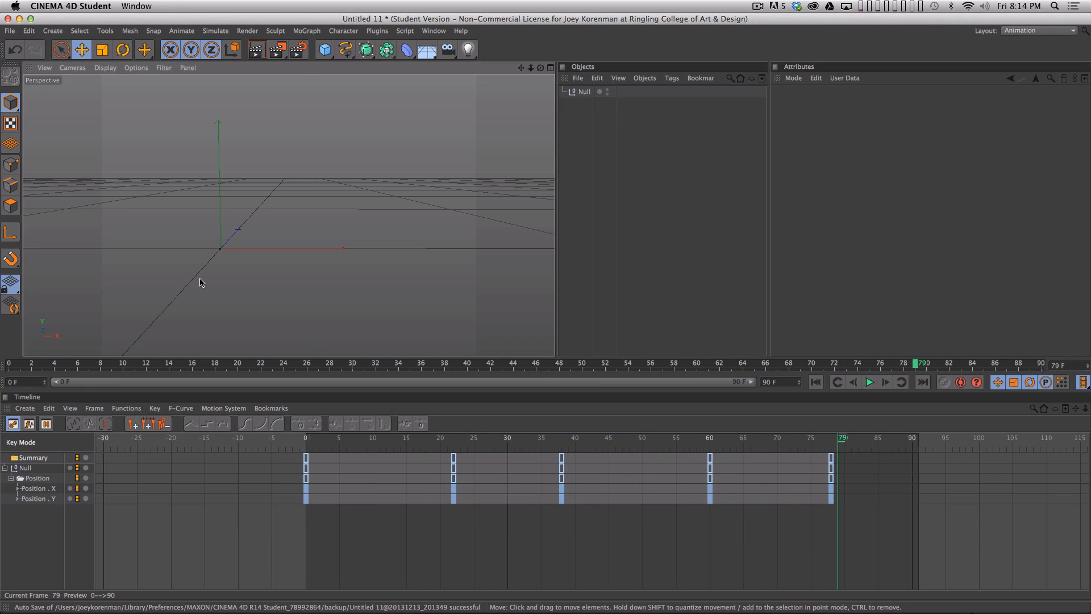
- Rename the animated null as MotionNull
{"action": "double_click", "coordinate": [584, 91]}
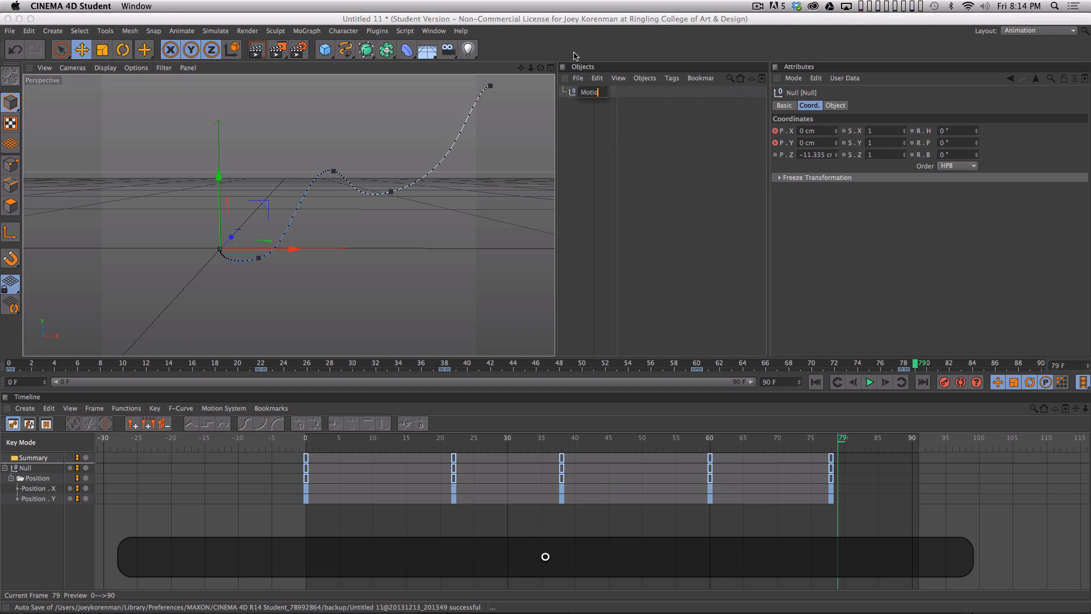
{"action": "type", "text": "MotionNull"}
{"action": "key", "text": "Return"}
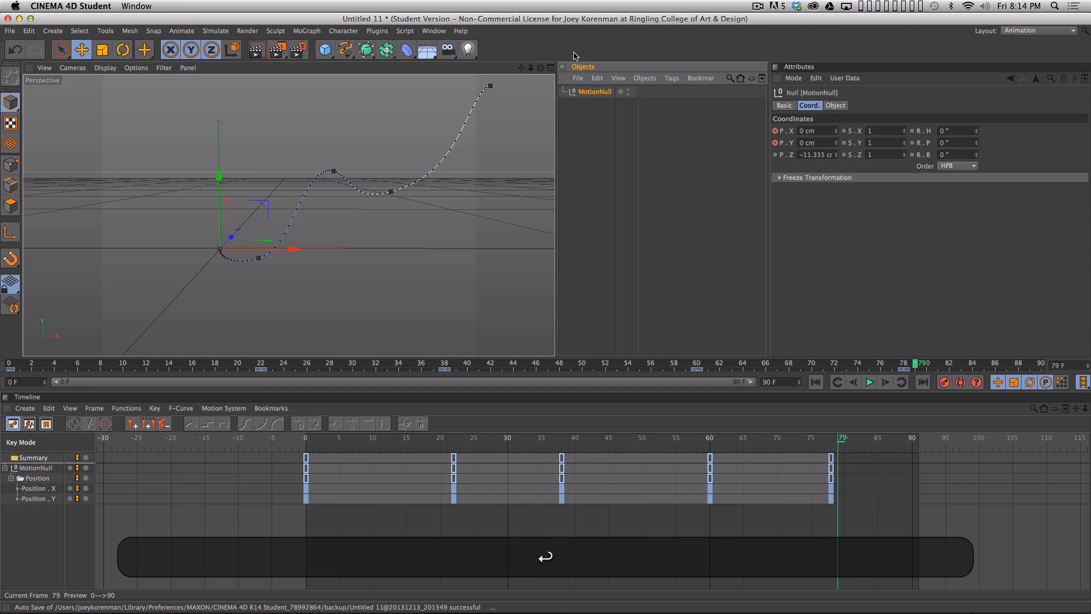
- Copy MotionNull and paste it into the open Holiday.c4d project
{"action": "left_click", "coordinate": [604, 162]}
{"action": "left_click", "coordinate": [592, 92]}
{"action": "key", "text": "super+c"}
{"action": "left_click", "coordinate": [578, 159]}
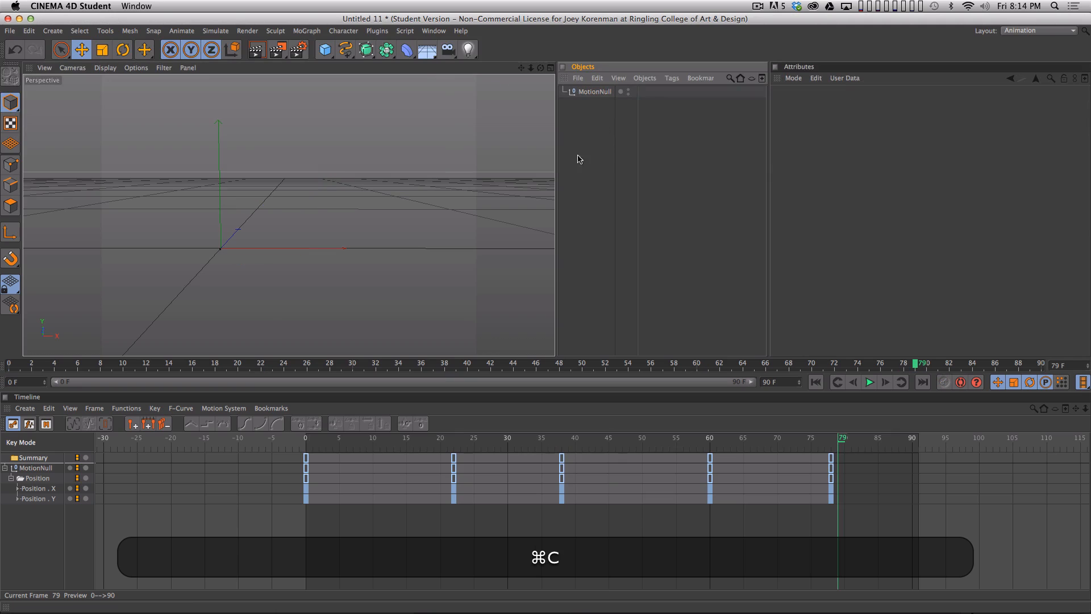
{"action": "left_click", "coordinate": [434, 30]}
{"action": "left_click", "coordinate": [454, 288]}
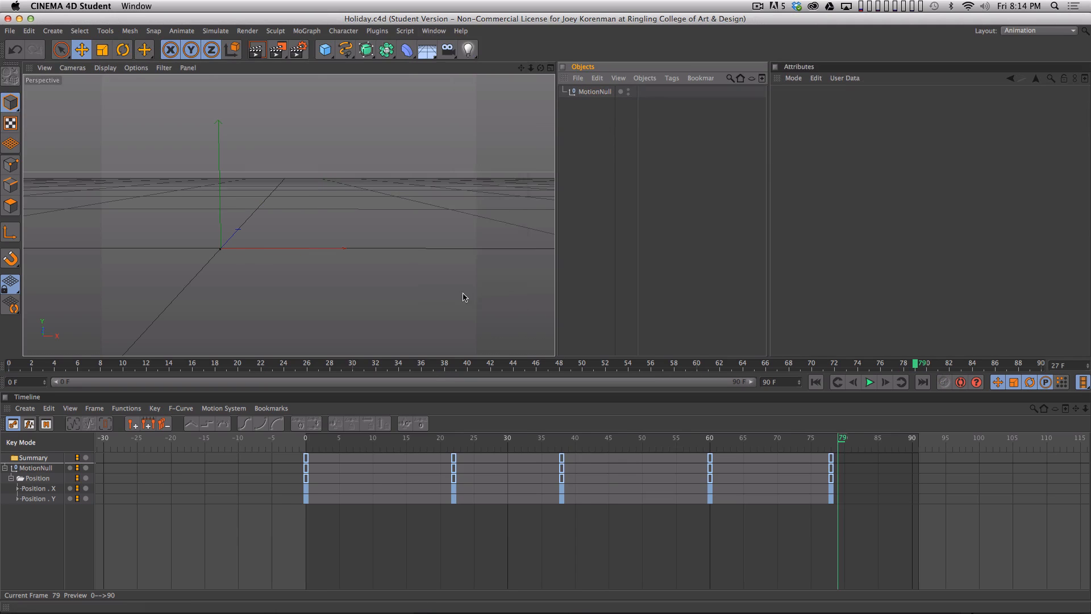
{"action": "key", "text": "super+v"}
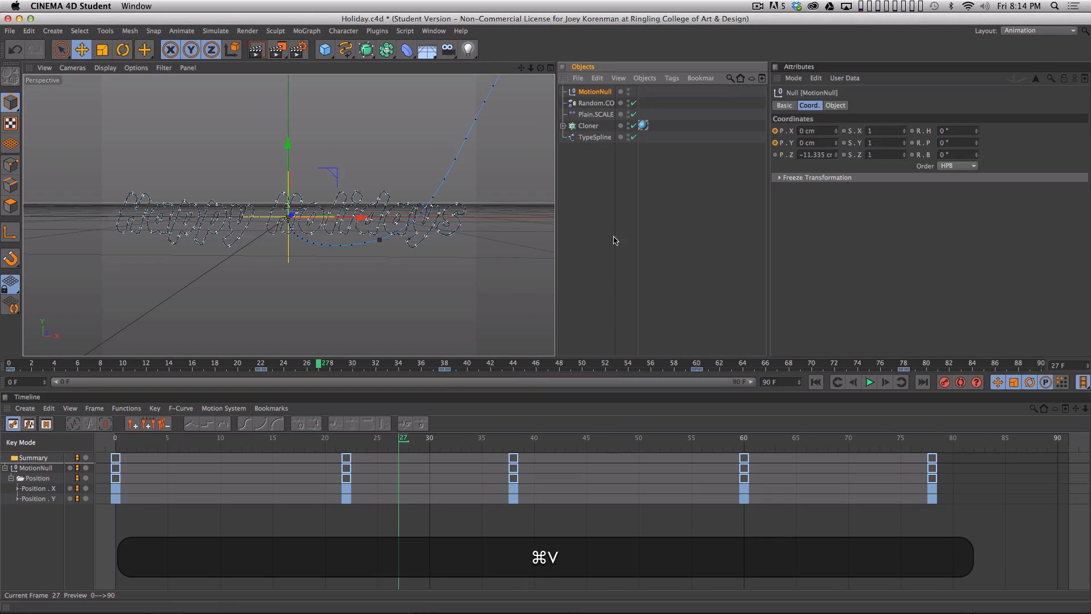
- Switch to the Standard layout, add an Inheritance effector to the Cloner, and widen the object name column
{"action": "left_click", "coordinate": [1020, 32]}
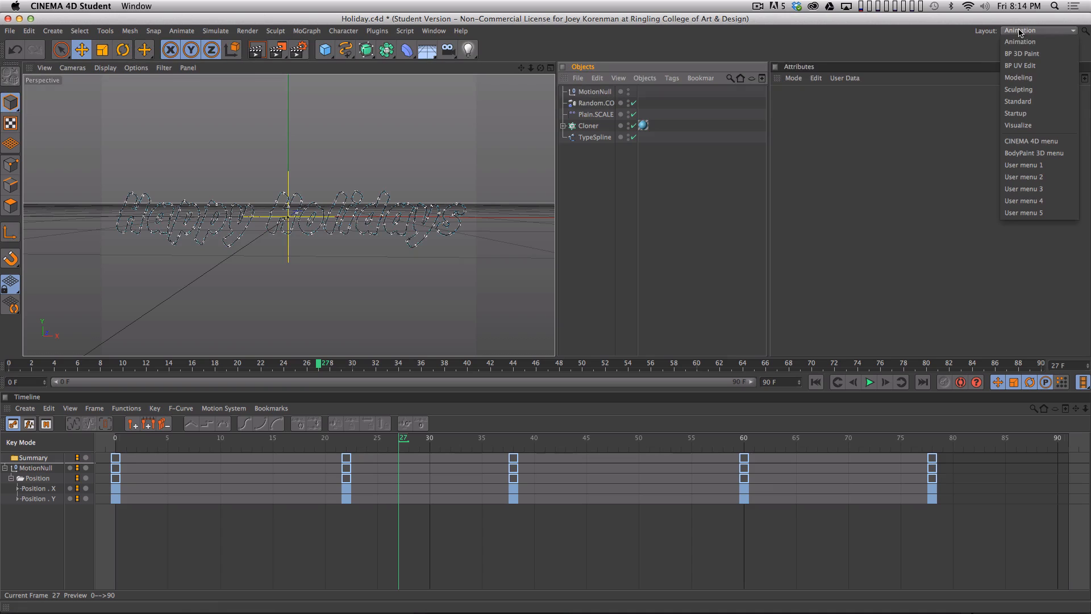
{"action": "left_click", "coordinate": [1018, 101]}
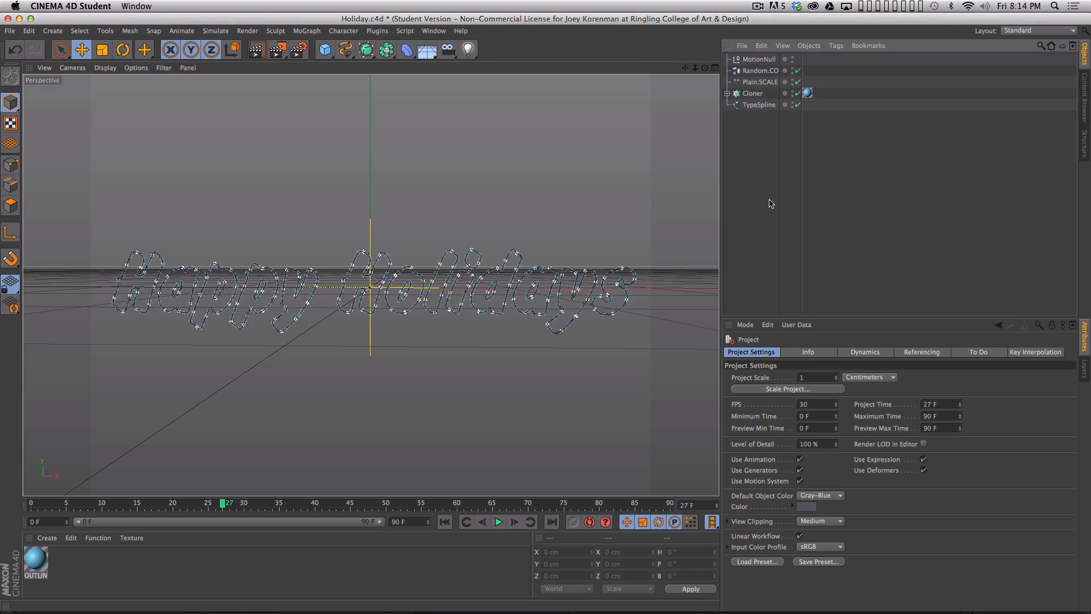
{"action": "left_click", "coordinate": [761, 93]}
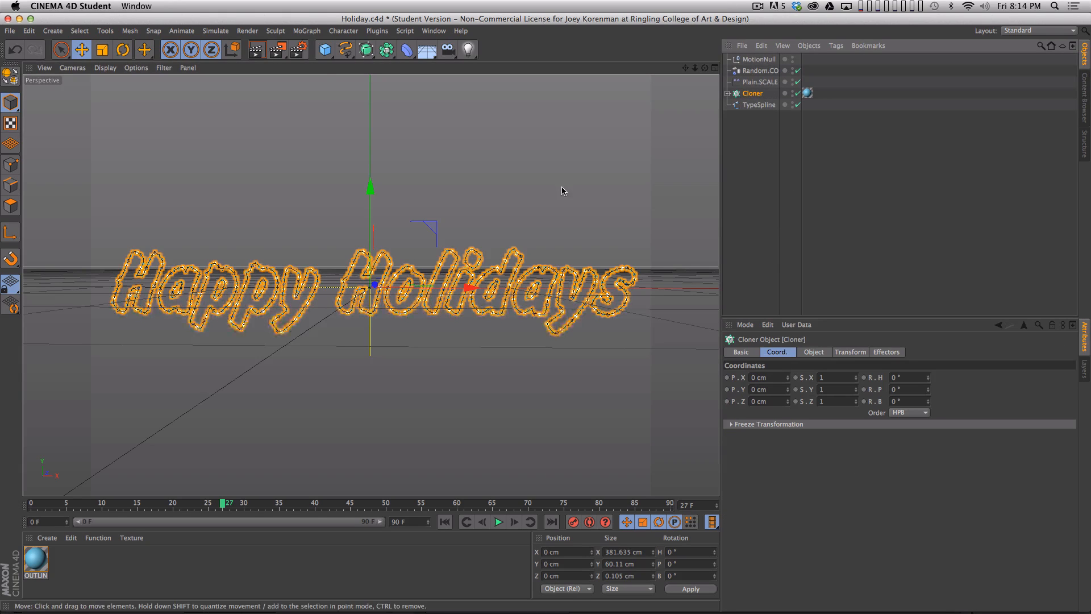
{"action": "left_click", "coordinate": [307, 31]}
{"action": "mouse_move", "coordinate": [307, 51]}
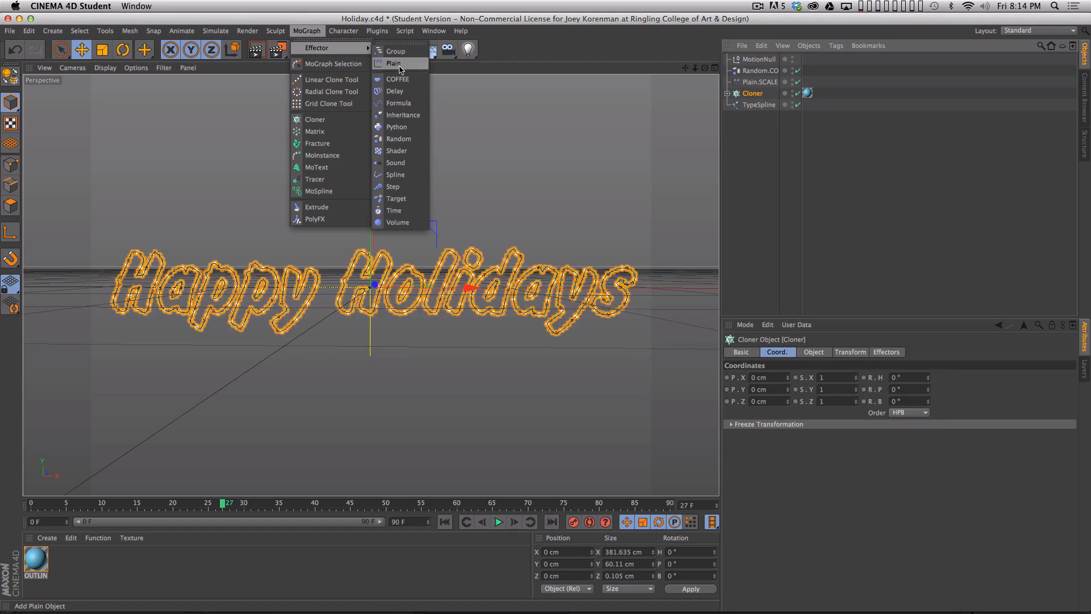
{"action": "left_click", "coordinate": [404, 114]}
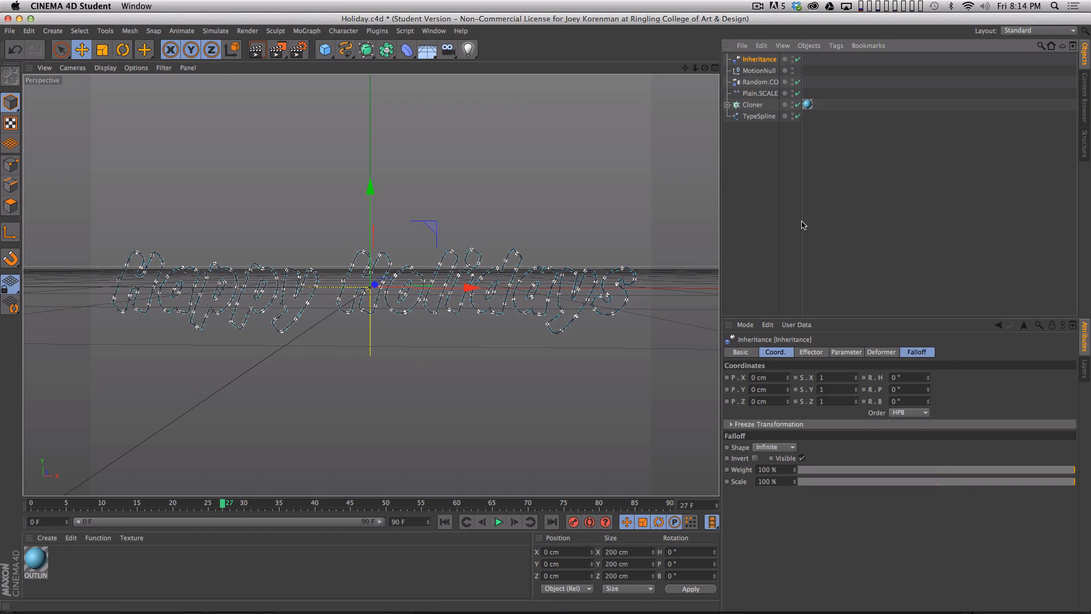
{"action": "left_click_drag", "start_coordinate": [801, 222], "coordinate": [846, 219]}
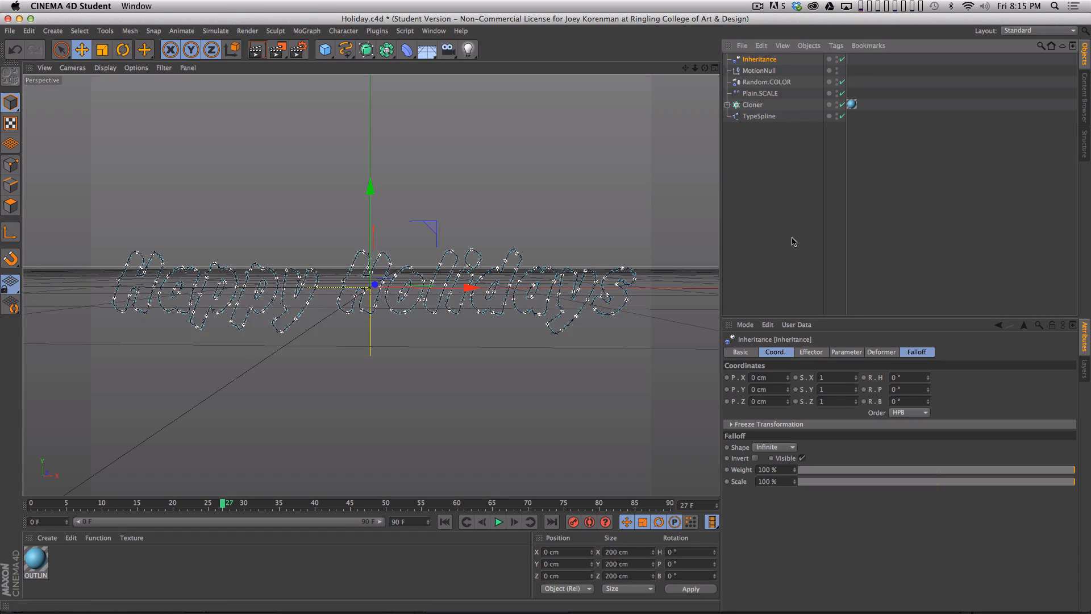
- Assign MotionNull as the Inheritance effector's source object
{"action": "left_click", "coordinate": [809, 352]}
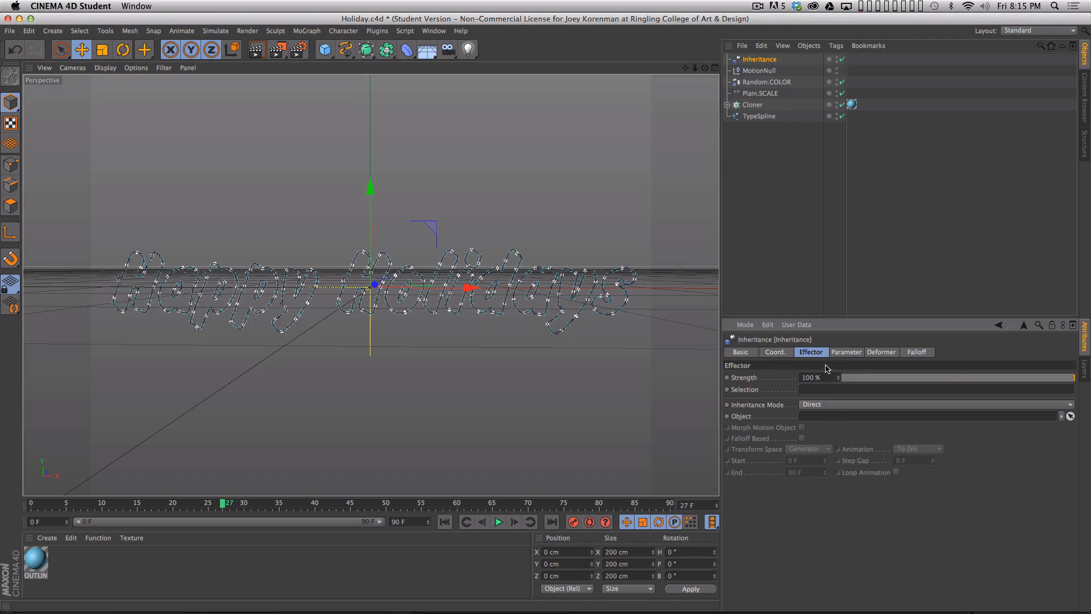
{"action": "left_click", "coordinate": [760, 71]}
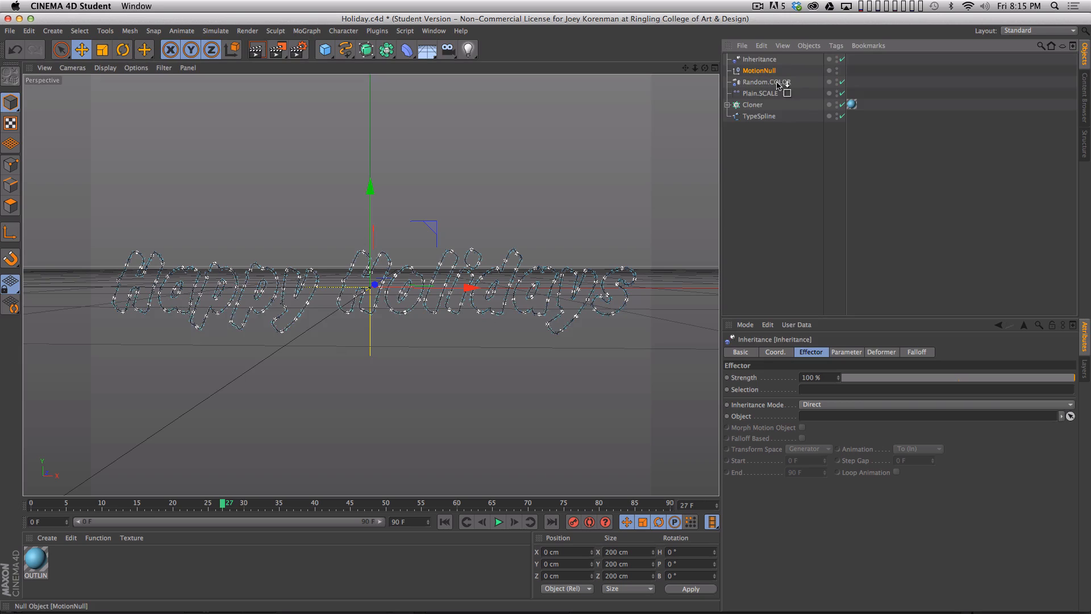
{"action": "left_click_drag", "start_coordinate": [850, 419], "coordinate": [848, 419]}
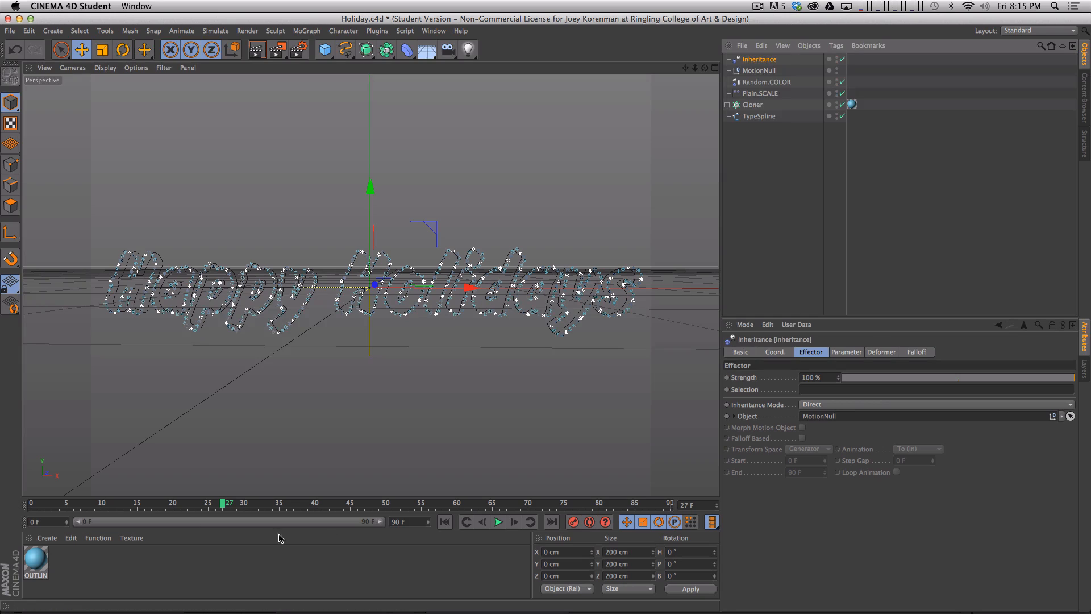
- Scrub the animation and view the scene from several angles to examine how the snowflake clones follow MotionNull's path
{"action": "left_click_drag", "start_coordinate": [227, 504], "coordinate": [109, 504]}
{"action": "key", "text": "2"}
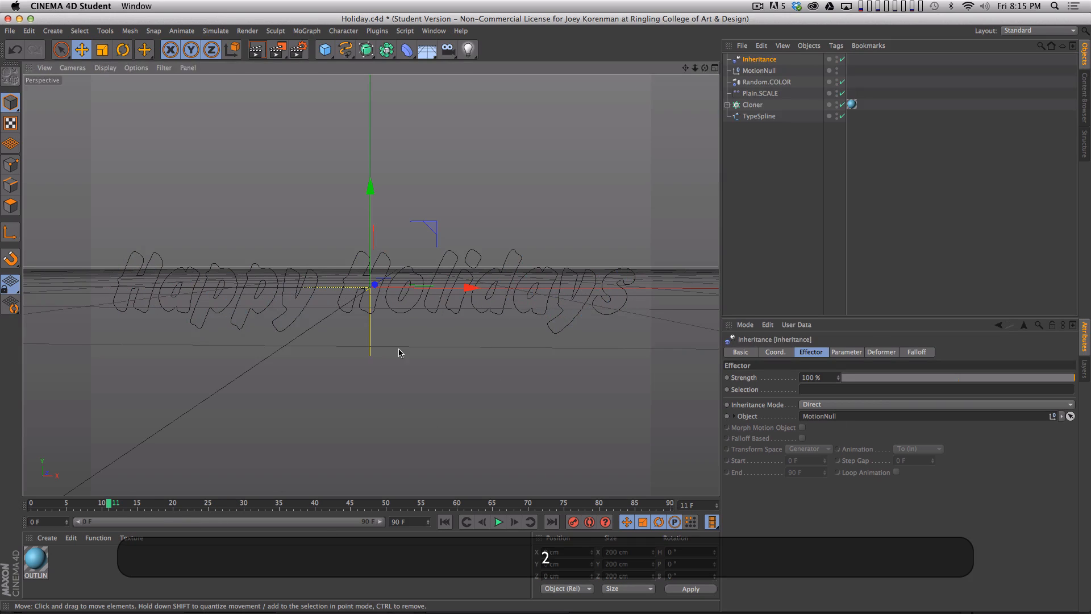
{"action": "left_click_drag", "start_coordinate": [400, 352], "coordinate": [351, 353]}
{"action": "key", "text": "1"}
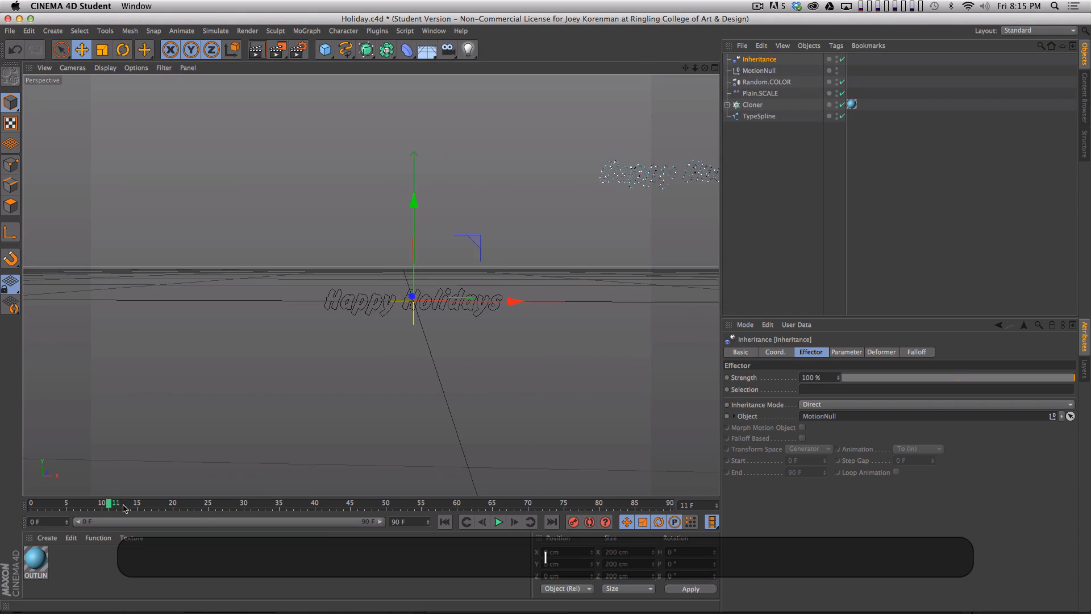
{"action": "left_click_drag", "start_coordinate": [124, 508], "coordinate": [500, 505]}
{"action": "left_click", "coordinate": [760, 70]}
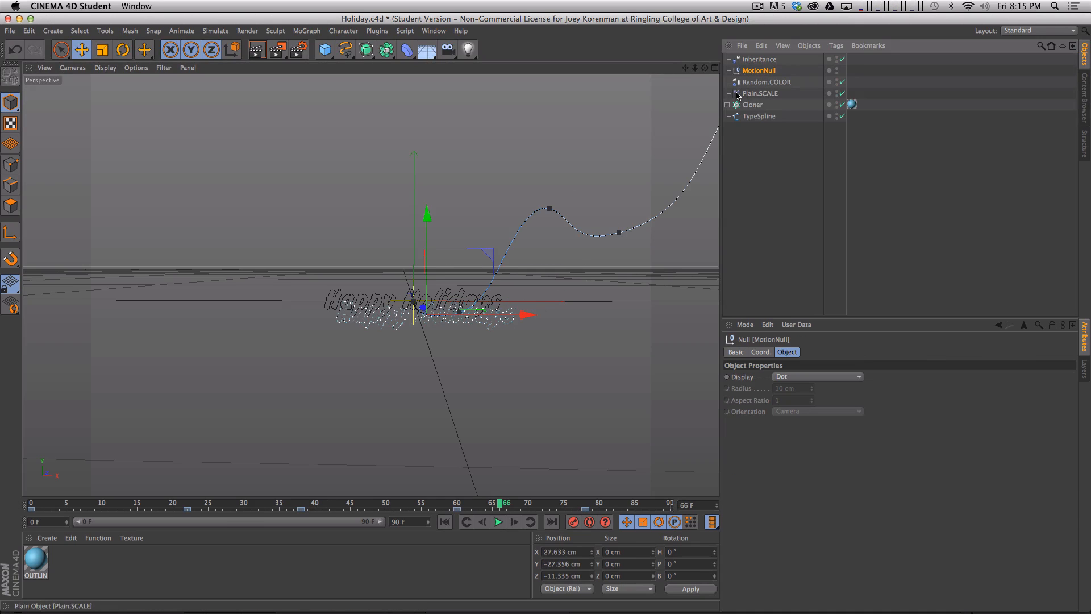
{"action": "key", "text": "2"}
{"action": "left_click_drag", "start_coordinate": [597, 336], "coordinate": [500, 322]}
{"action": "key", "text": "1"}
{"action": "left_click_drag", "start_coordinate": [500, 322], "coordinate": [565, 336]}
{"action": "left_click_drag", "start_coordinate": [194, 503], "coordinate": [543, 503]}
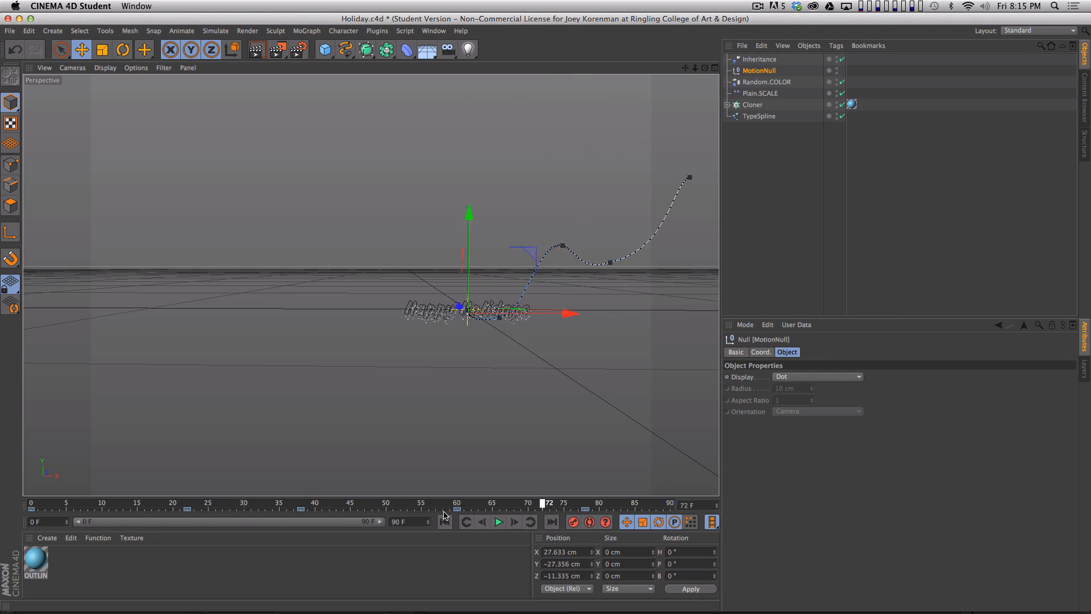
{"action": "left_click", "coordinate": [445, 519]}
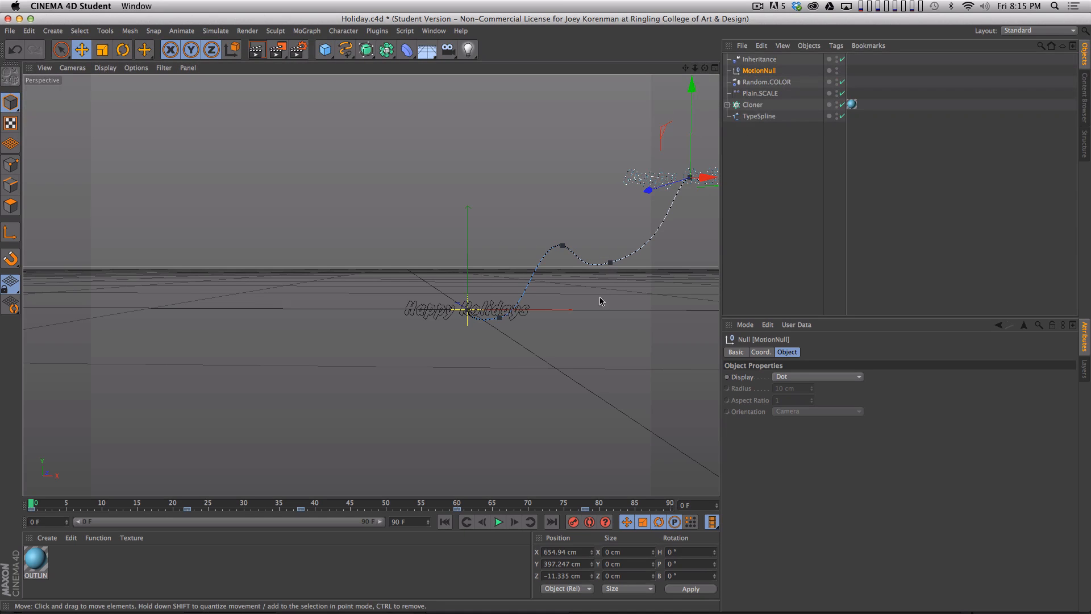
{"action": "left_click", "coordinate": [751, 196]}
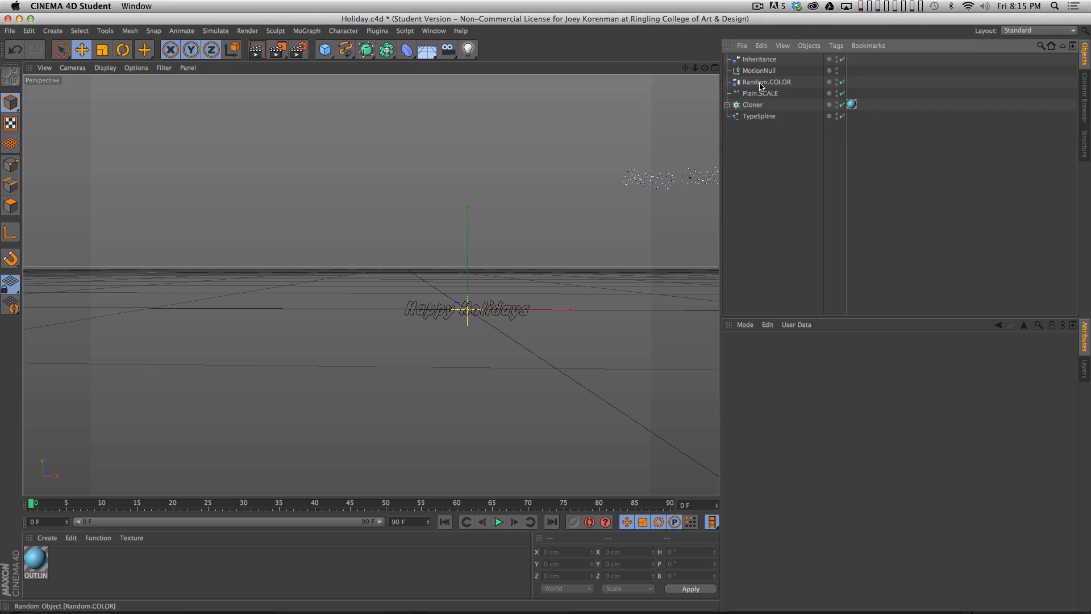
- Set the Inheritance effector's Inheritance Mode to Animation
{"action": "left_click", "coordinate": [761, 60]}
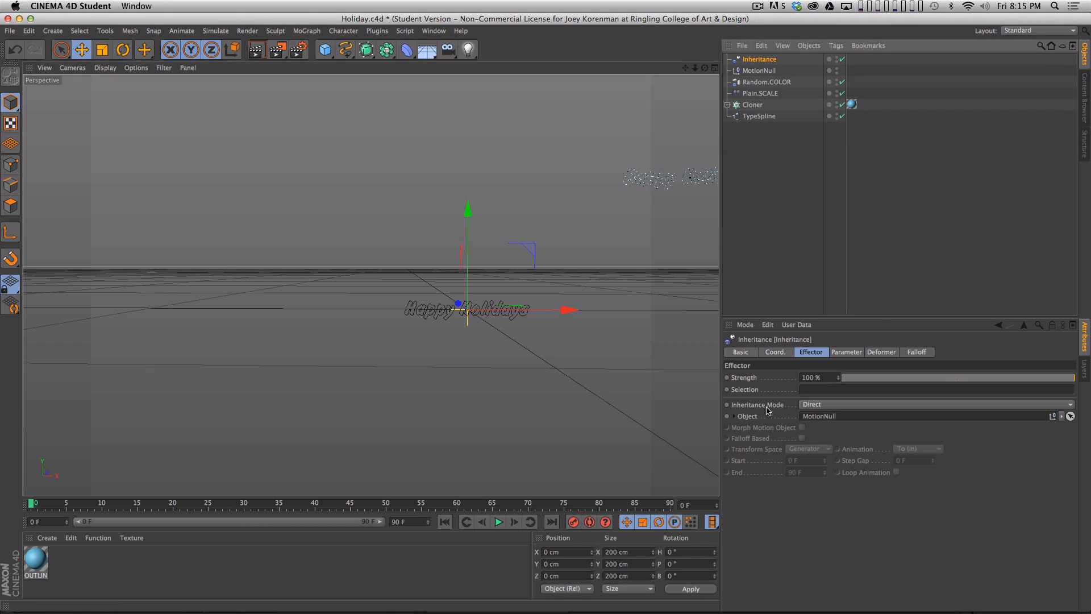
{"action": "left_click", "coordinate": [823, 405]}
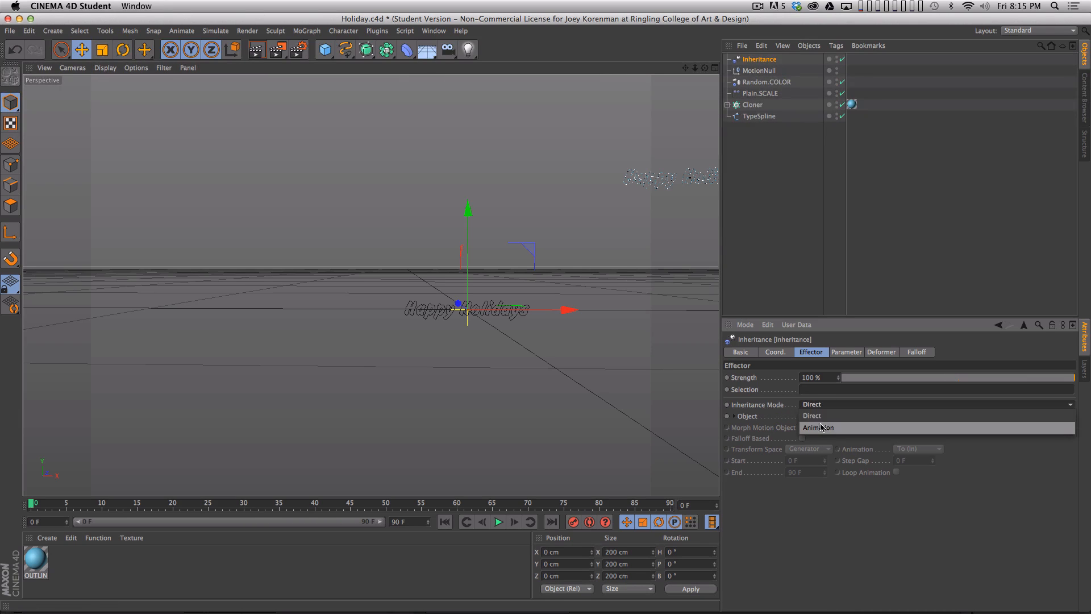
{"action": "left_click", "coordinate": [822, 426]}
- Scrub through the timeline up to frame 90 to examine how the clones move in Animation mode
{"action": "mouse_move", "coordinate": [35, 500]}
{"action": "left_mouse_down"}
{"action": "mouse_move", "coordinate": [446, 529]}
{"action": "mouse_move", "coordinate": [663, 443]}
{"action": "mouse_move", "coordinate": [237, 511]}
{"action": "left_mouse_up"}
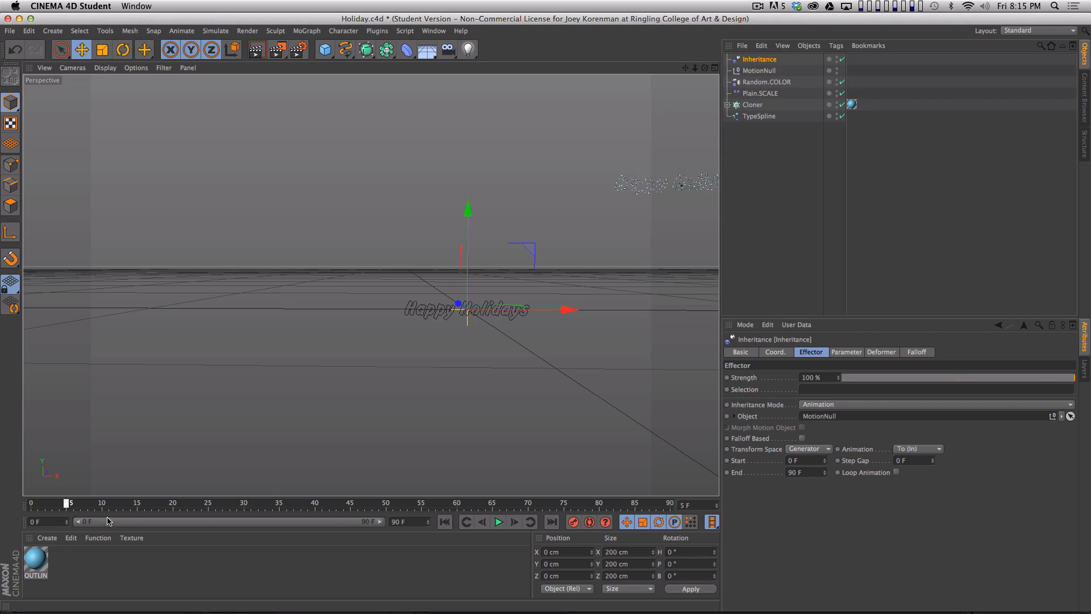
{"action": "left_click_drag", "start_coordinate": [642, 468], "coordinate": [639, 466]}
{"action": "key", "text": "2"}
{"action": "left_click_drag", "start_coordinate": [472, 319], "coordinate": [471, 357]}
{"action": "key", "text": "1"}
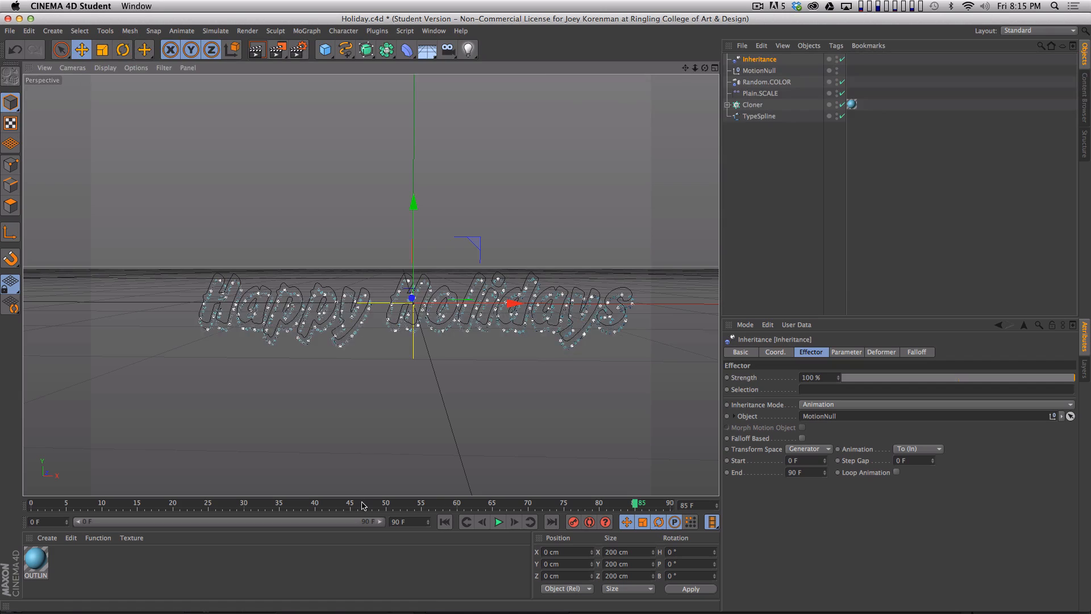
{"action": "left_click", "coordinate": [363, 503]}
{"action": "left_click_drag", "start_coordinate": [648, 503], "coordinate": [137, 503]}
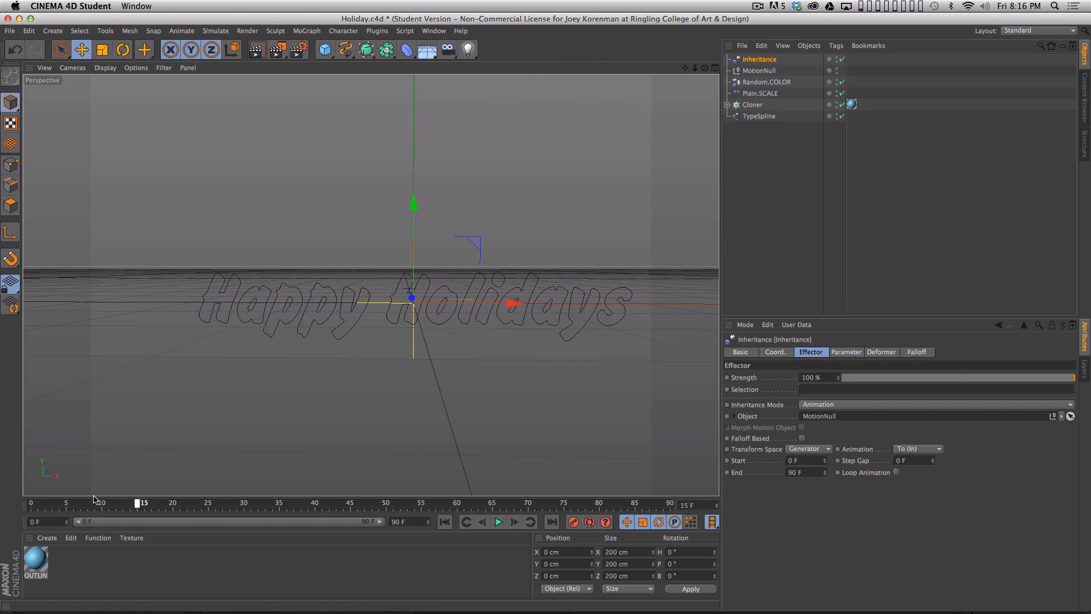
{"action": "left_click_drag", "start_coordinate": [283, 490], "coordinate": [745, 454]}
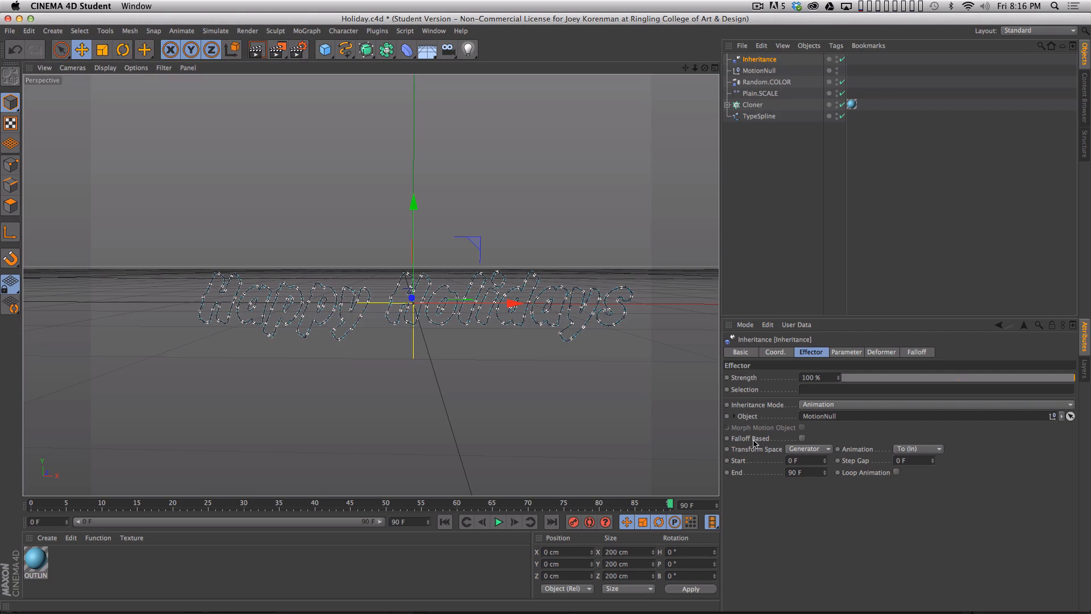
- Switch the Inheritance Mode to Direct and back to Animation to compare the two modes
{"action": "left_click", "coordinate": [824, 404]}
{"action": "left_click", "coordinate": [824, 406]}
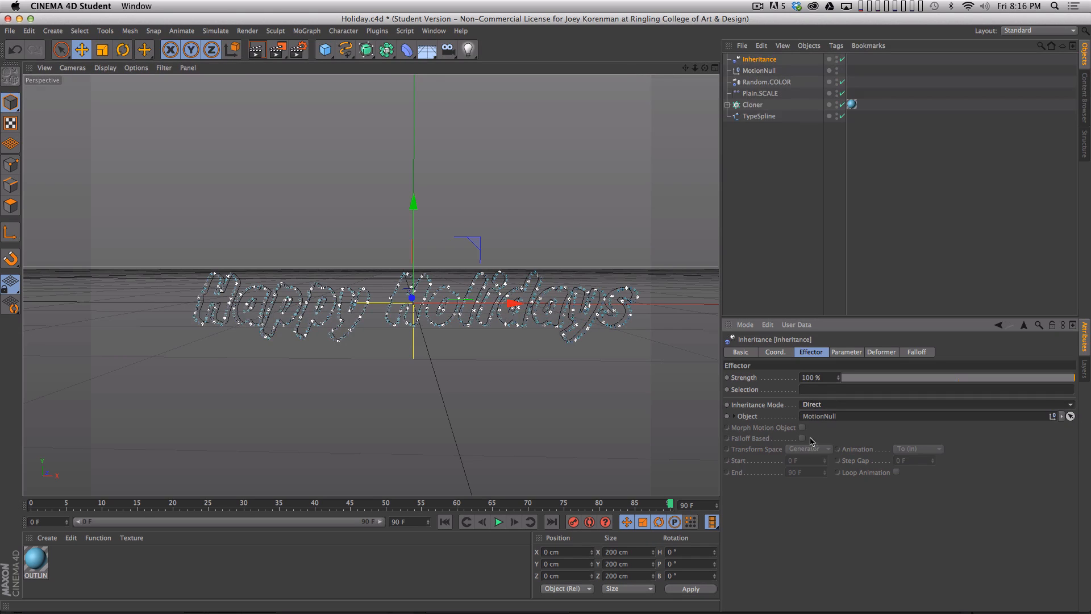
{"action": "left_click", "coordinate": [825, 406]}
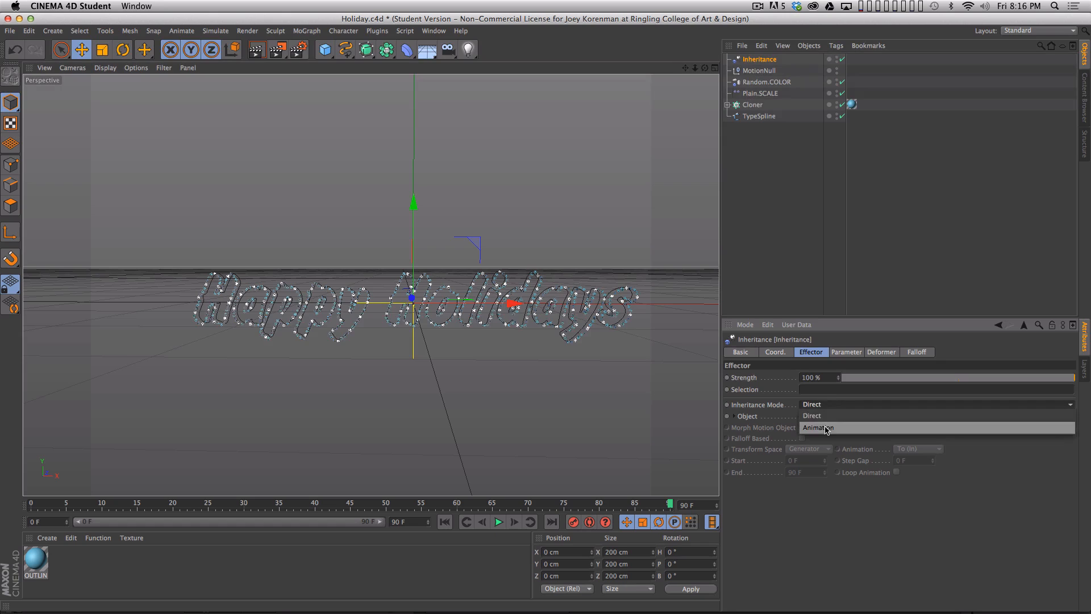
{"action": "left_click", "coordinate": [821, 438]}
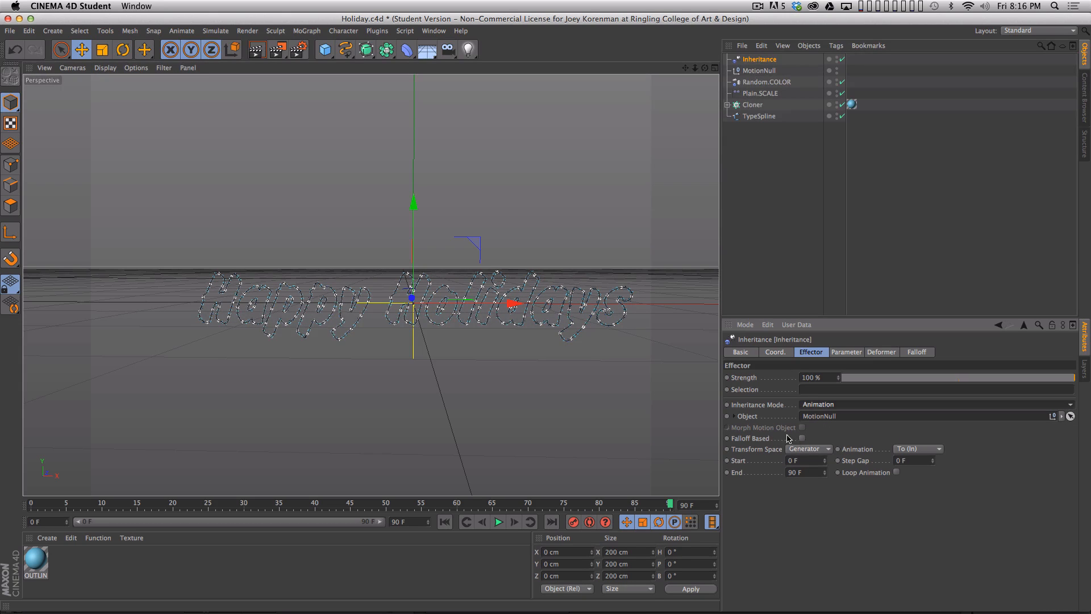
- Enable Falloff Based on the Inheritance effector and display its falloff settings
{"action": "middle_click_drag", "start_coordinate": [663, 409], "coordinate": [664, 404], "text": "alt"}
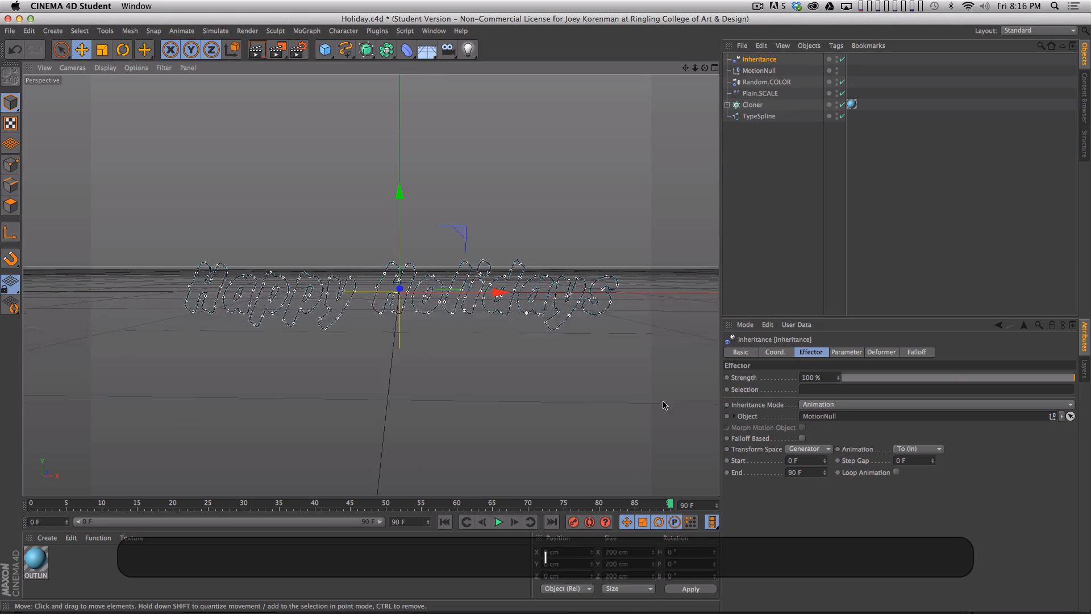
{"action": "left_click", "coordinate": [802, 438]}
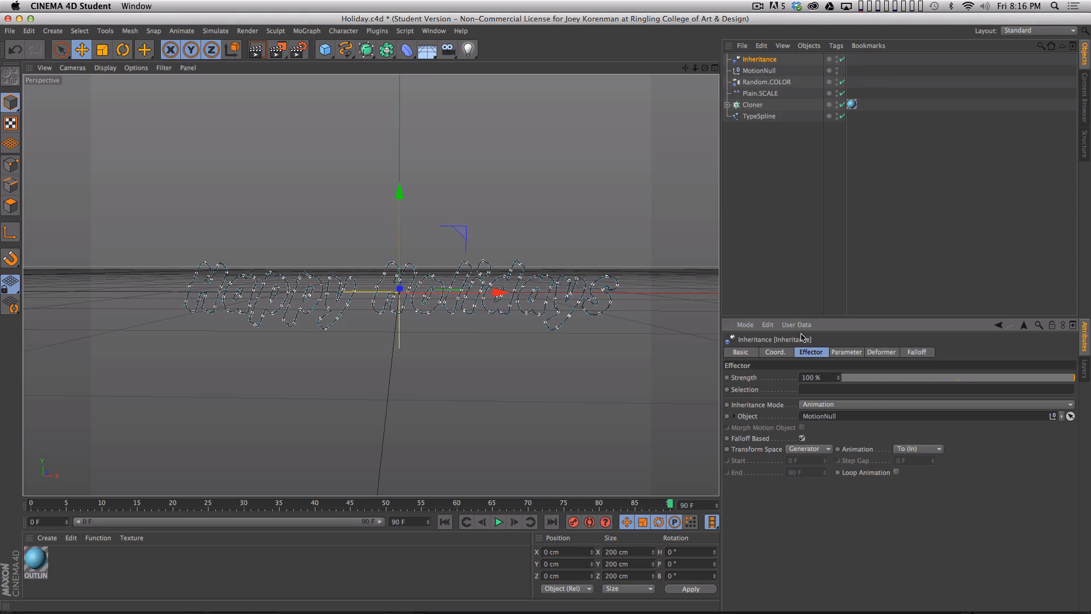
{"action": "left_click", "coordinate": [921, 352]}
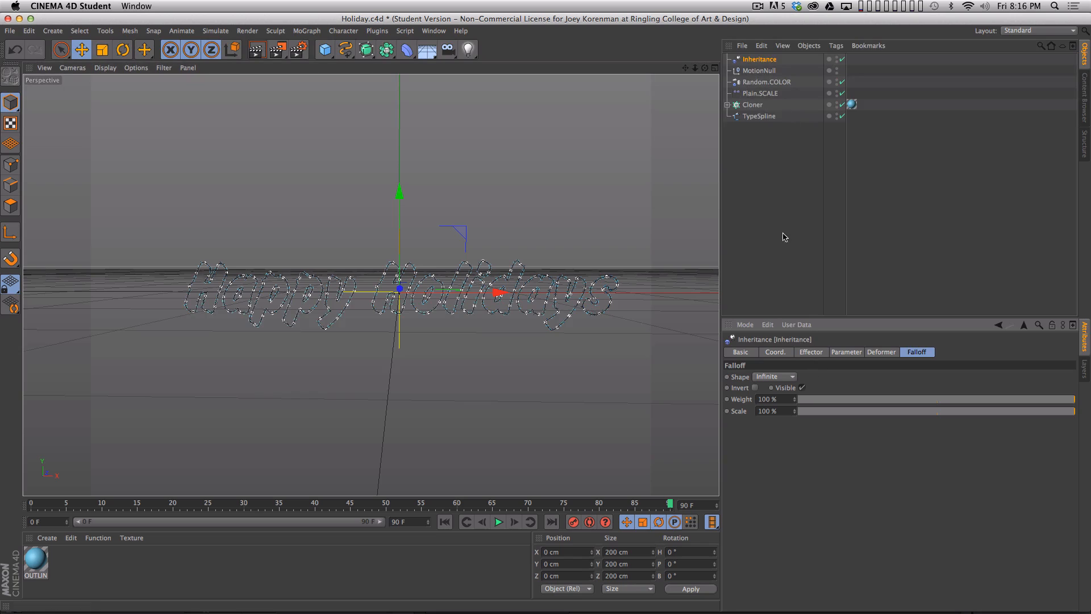
- Rename the Inheritance effector as Inheritance.OUTLINE
{"action": "double_click", "coordinate": [761, 60]}
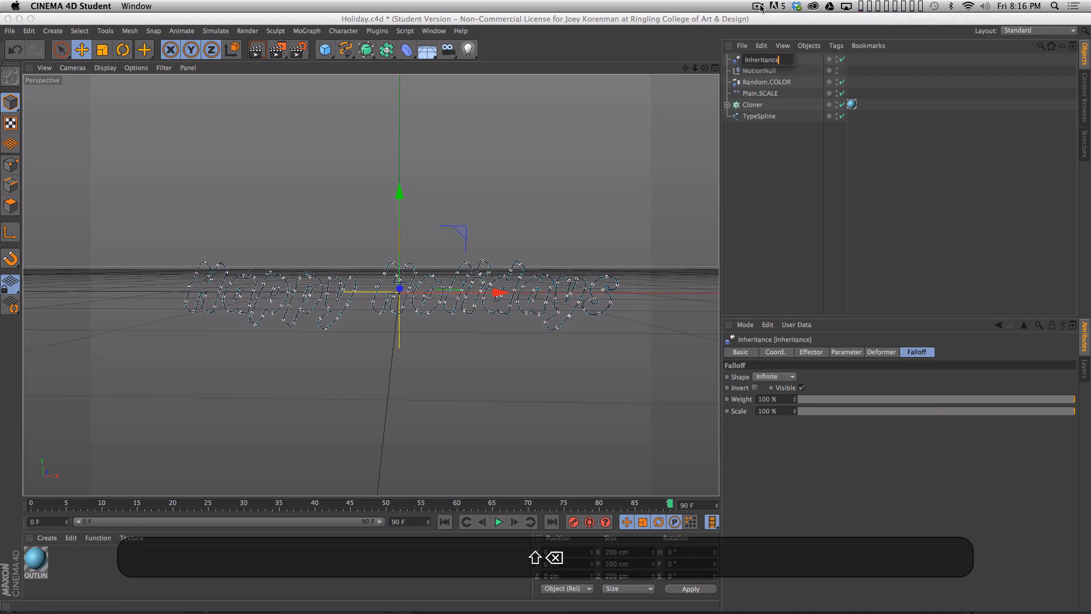
{"action": "type", "text": ".OUTLINE"}
{"action": "key", "text": "Return"}
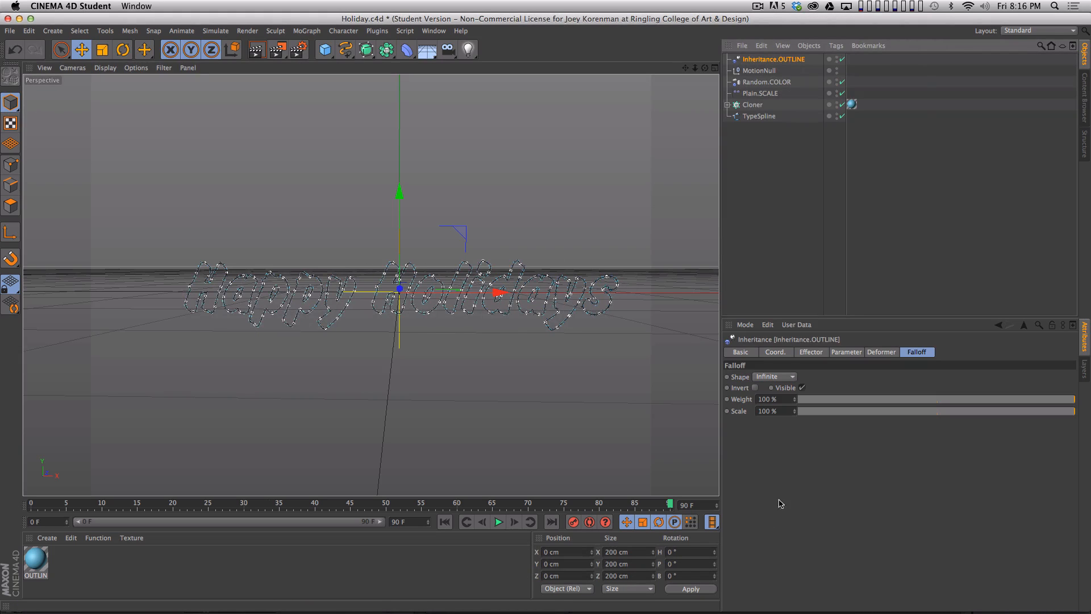
- Set the effector's falloff shape to Linear with a +X orientation
{"action": "left_click", "coordinate": [775, 376]}
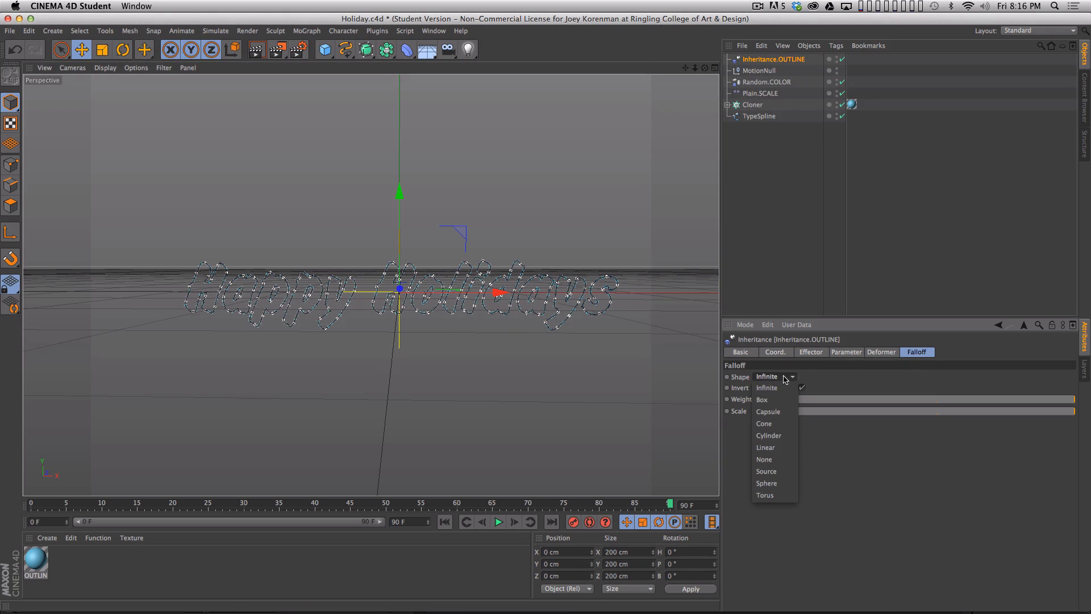
{"action": "left_click", "coordinate": [787, 451]}
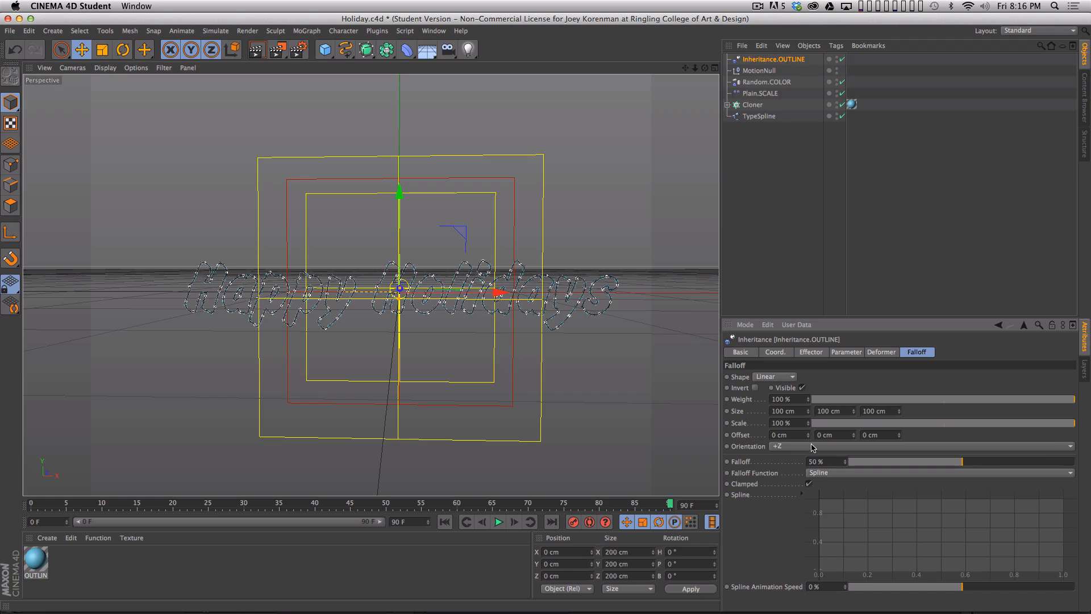
{"action": "left_click", "coordinate": [812, 448]}
{"action": "left_click", "coordinate": [796, 458]}
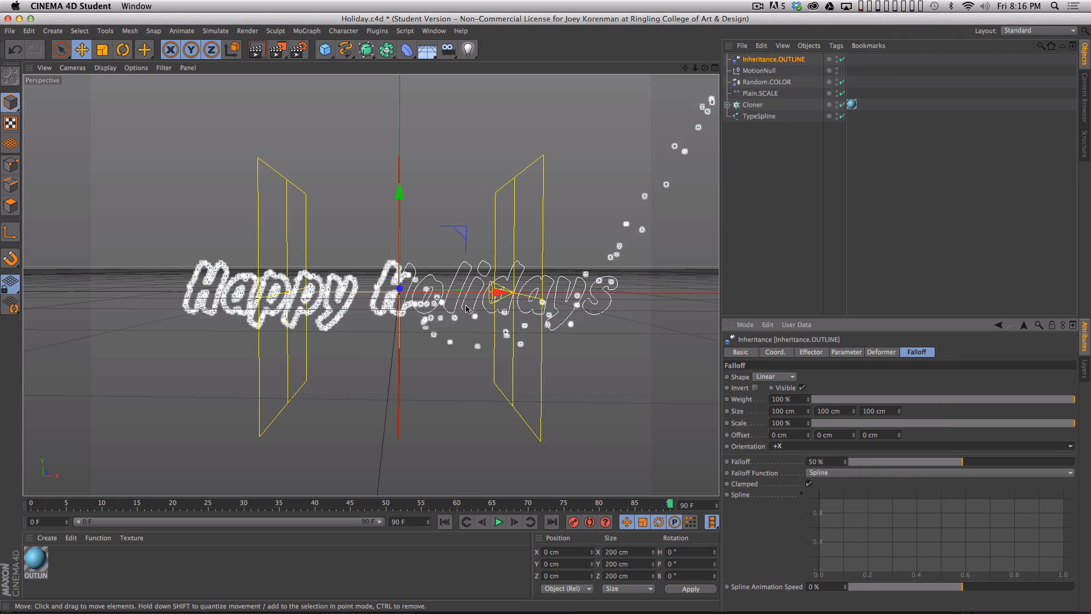
- Widen the falloff to about 290 cm and move the effector to about X -304 cm, before the start of the lettering
{"action": "left_click_drag", "start_coordinate": [498, 292], "coordinate": [398, 341]}
{"action": "left_click_drag", "start_coordinate": [419, 294], "coordinate": [471, 295]}
{"action": "left_click_drag", "start_coordinate": [357, 305], "coordinate": [191, 298]}
{"action": "left_click_drag", "start_coordinate": [210, 299], "coordinate": [153, 307]}
- Keyframe the effector's X position, shift that key from frame 90 to frame 0, and go to frame 0
{"action": "left_click", "coordinate": [775, 352]}
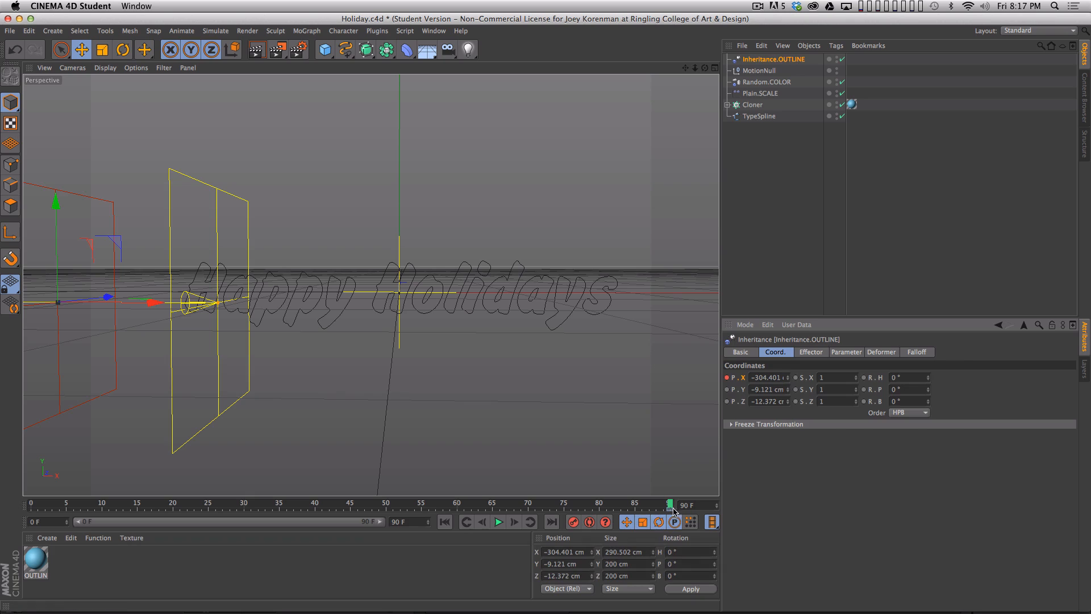
{"action": "left_click_drag", "start_coordinate": [670, 510], "coordinate": [34, 514]}
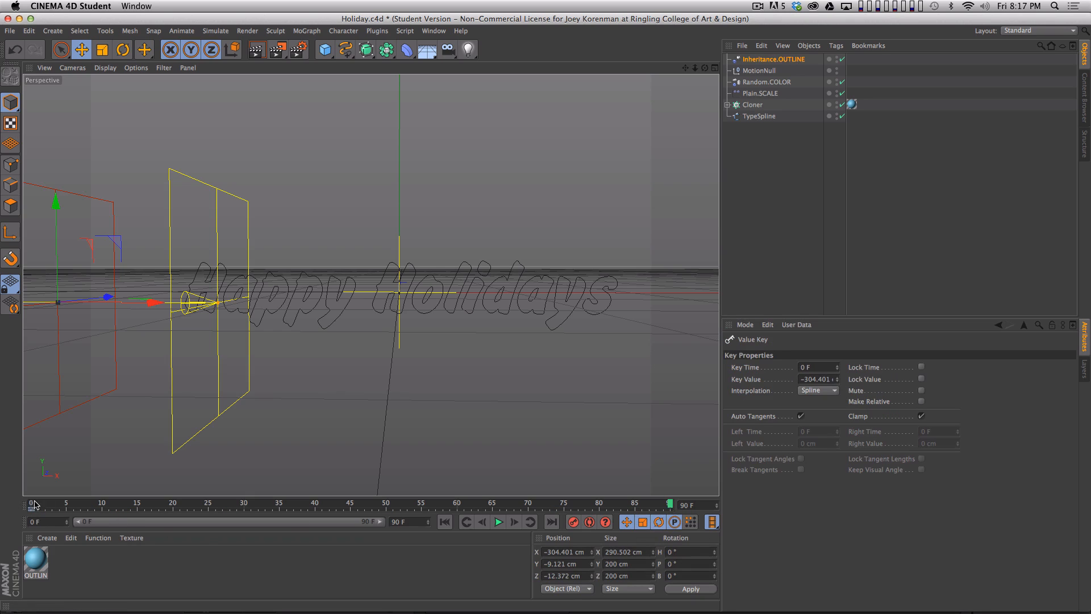
{"action": "left_click", "coordinate": [34, 503]}
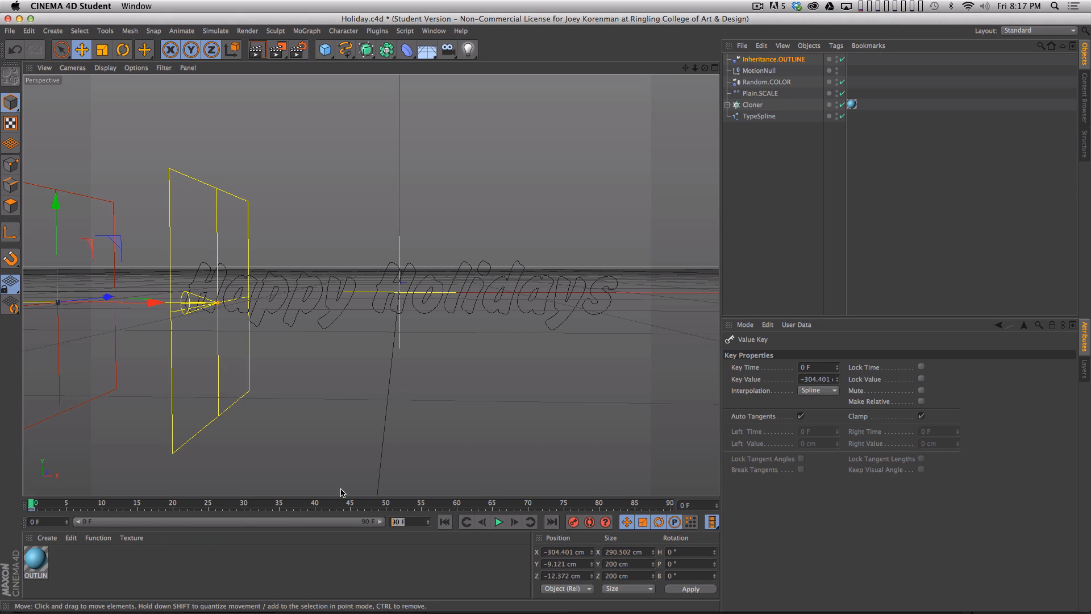
- Extend the project to 200 frames and stretch the preview range to its full length
{"action": "type", "text": "200"}
{"action": "key", "text": "Return"}
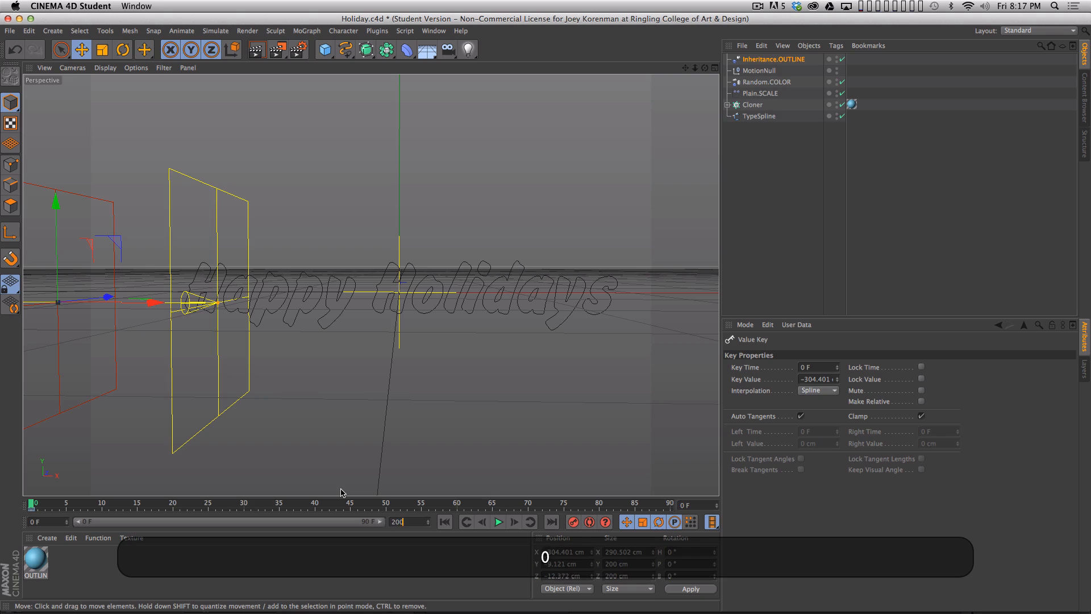
{"action": "left_click_drag", "start_coordinate": [219, 522], "coordinate": [384, 522]}
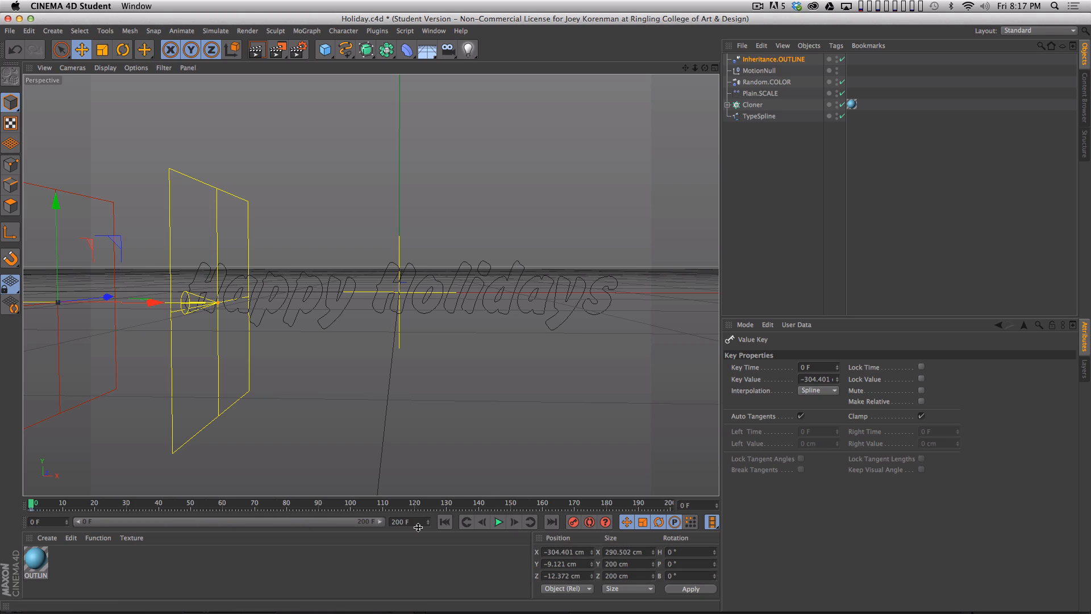
- At frame 150, move Inheritance.OUTLINE past the end of the lettering to about X 210 cm and keyframe its X position
{"action": "left_click", "coordinate": [510, 504]}
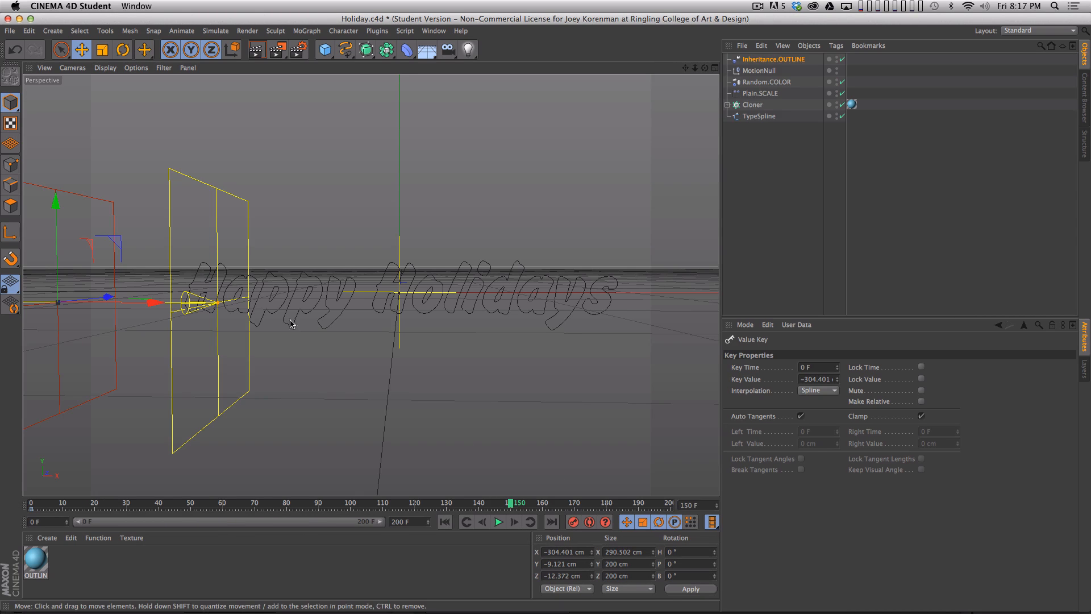
{"action": "left_click_drag", "start_coordinate": [156, 302], "coordinate": [777, 356]}
{"action": "left_click", "coordinate": [773, 60]}
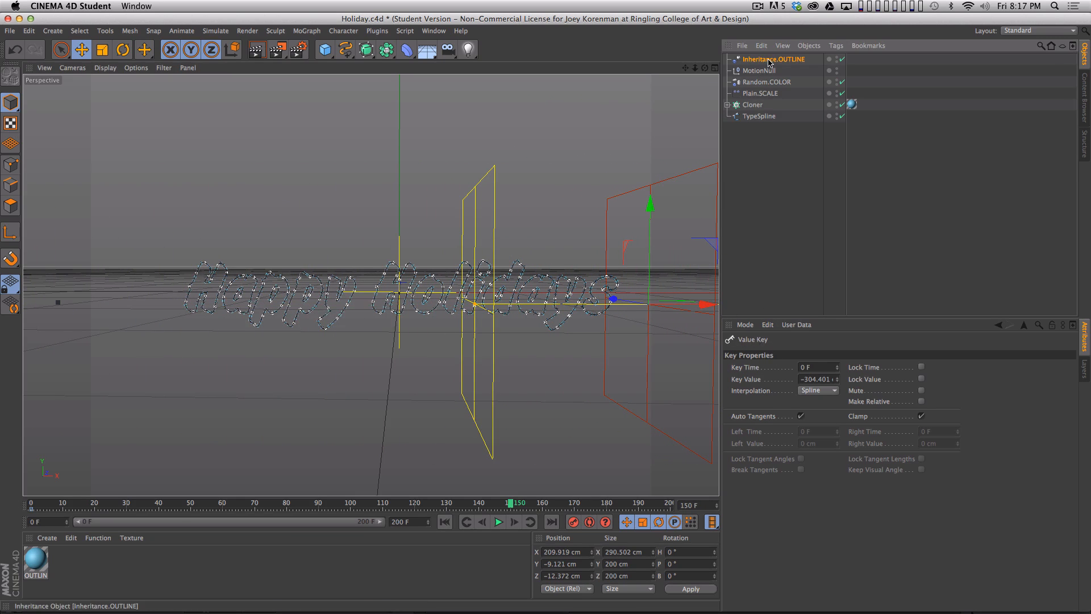
{"action": "left_click", "coordinate": [727, 378], "text": "super"}
{"action": "left_click", "coordinate": [667, 234]}
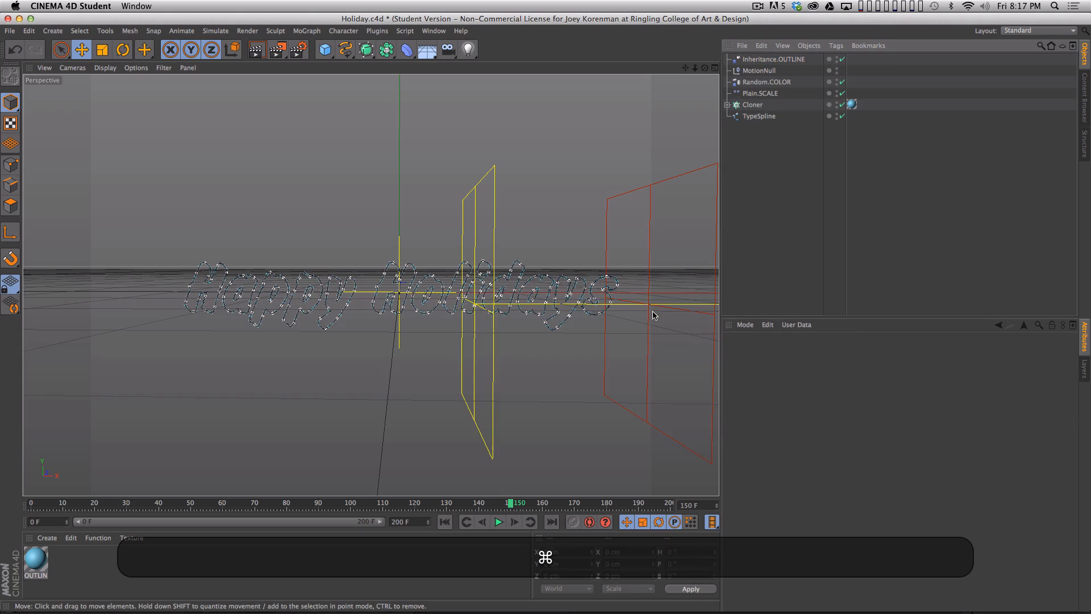
- Review the Inheritance.OUTLINE position F-curve in the Timeline and set its keys to linear interpolation, then close the Timeline
{"action": "key", "text": "shift"}
{"action": "key", "text": "shift+F3"}
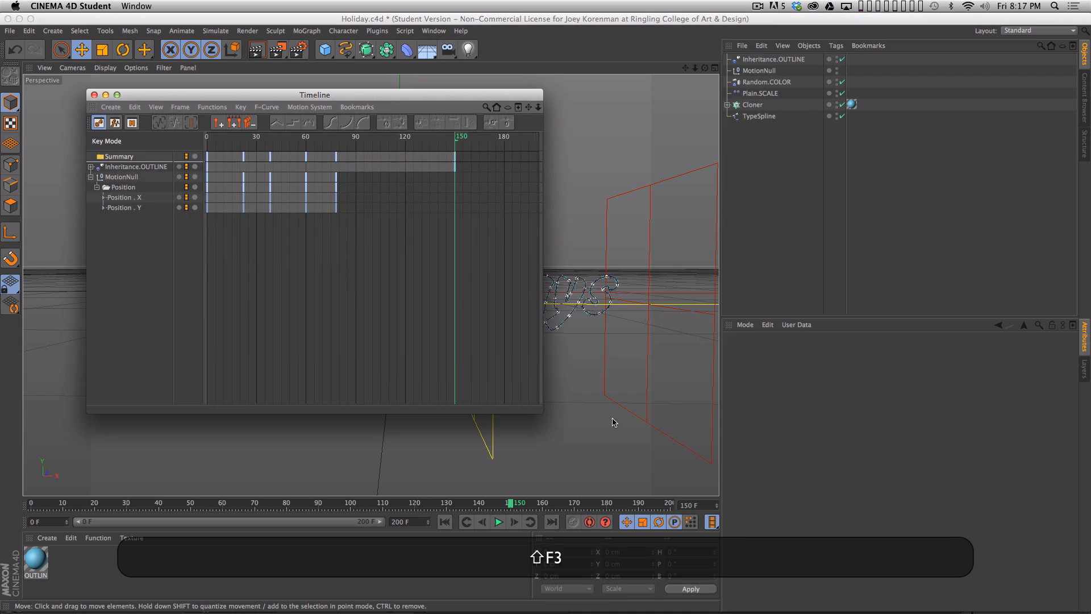
{"action": "left_click", "coordinate": [90, 177]}
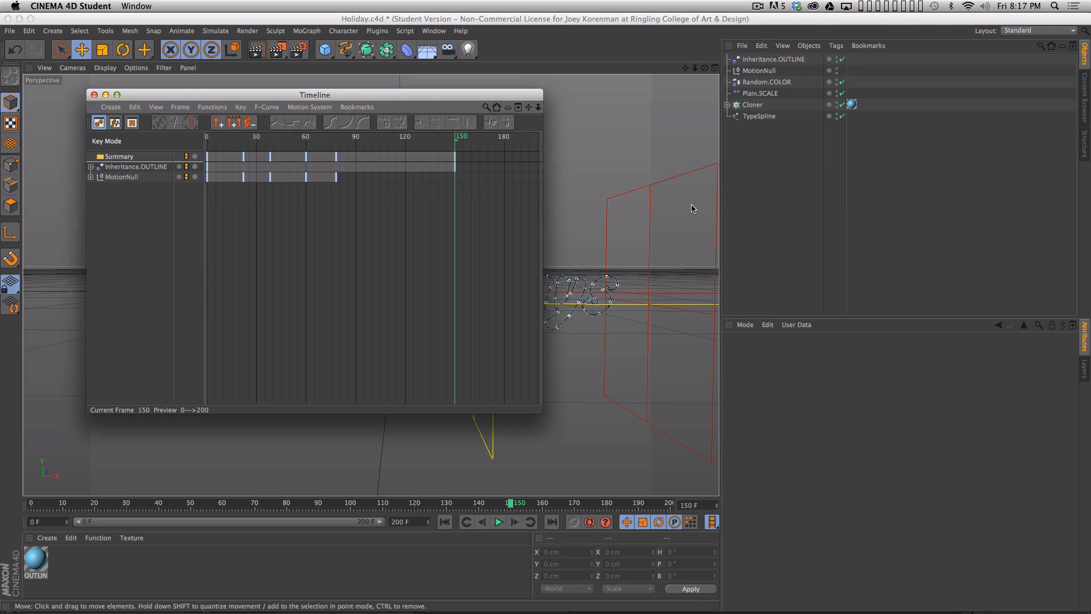
{"action": "left_click", "coordinate": [140, 168]}
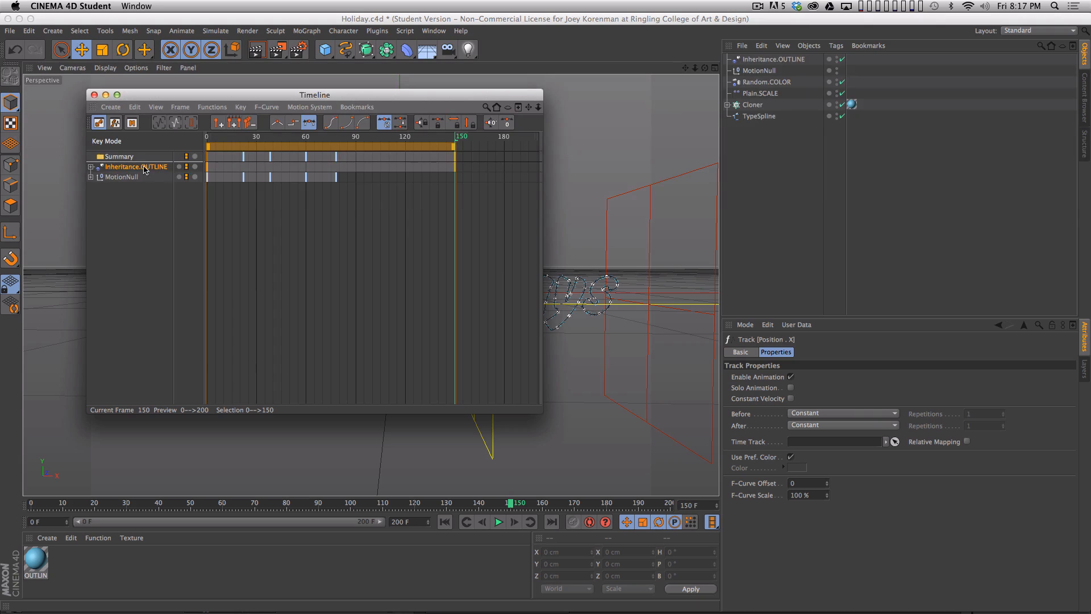
{"action": "left_click", "coordinate": [91, 167]}
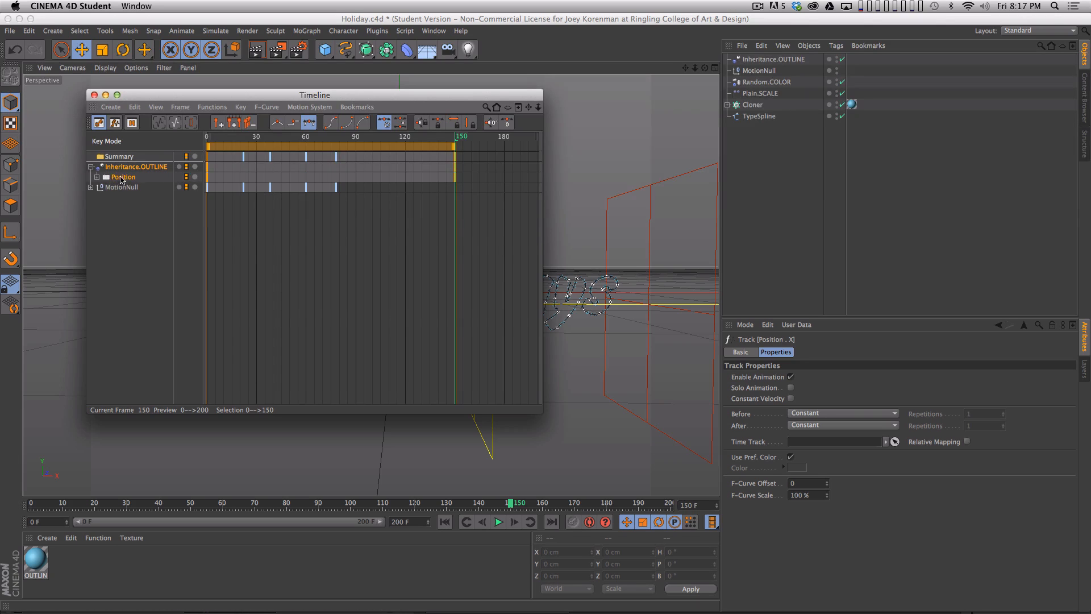
{"action": "key", "text": "Tab"}
{"action": "left_click", "coordinate": [134, 167]}
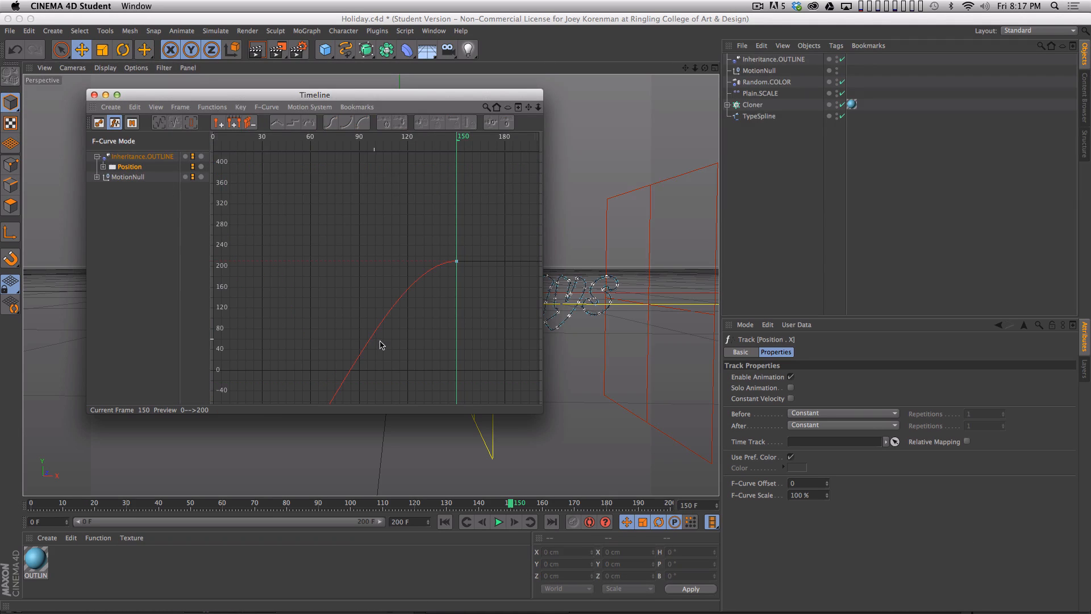
{"action": "key", "text": "h"}
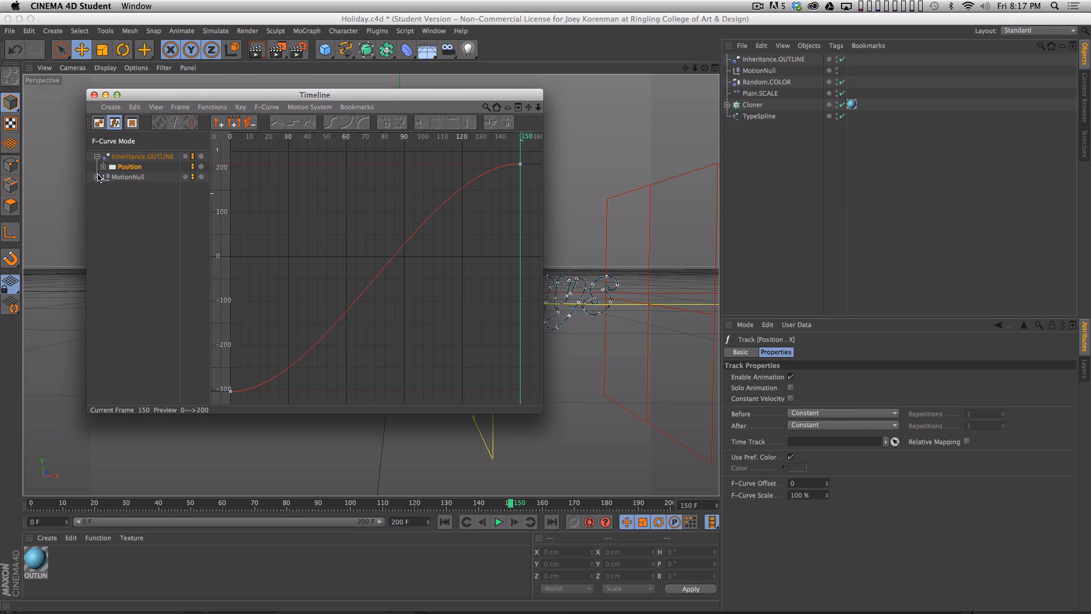
{"action": "key", "text": "Tab"}
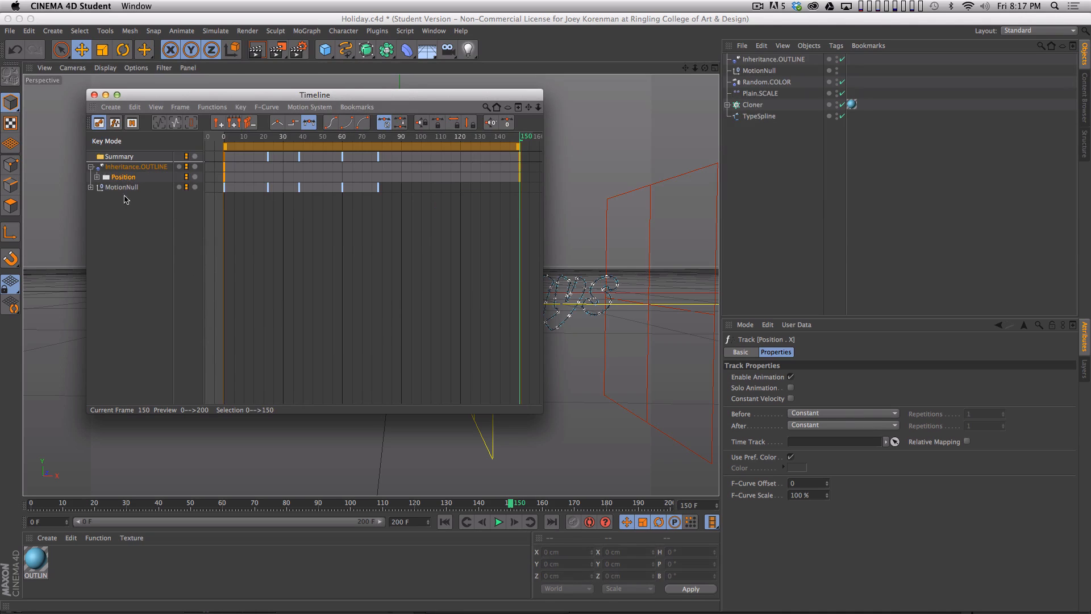
{"action": "left_click", "coordinate": [277, 124]}
{"action": "left_click", "coordinate": [95, 96]}
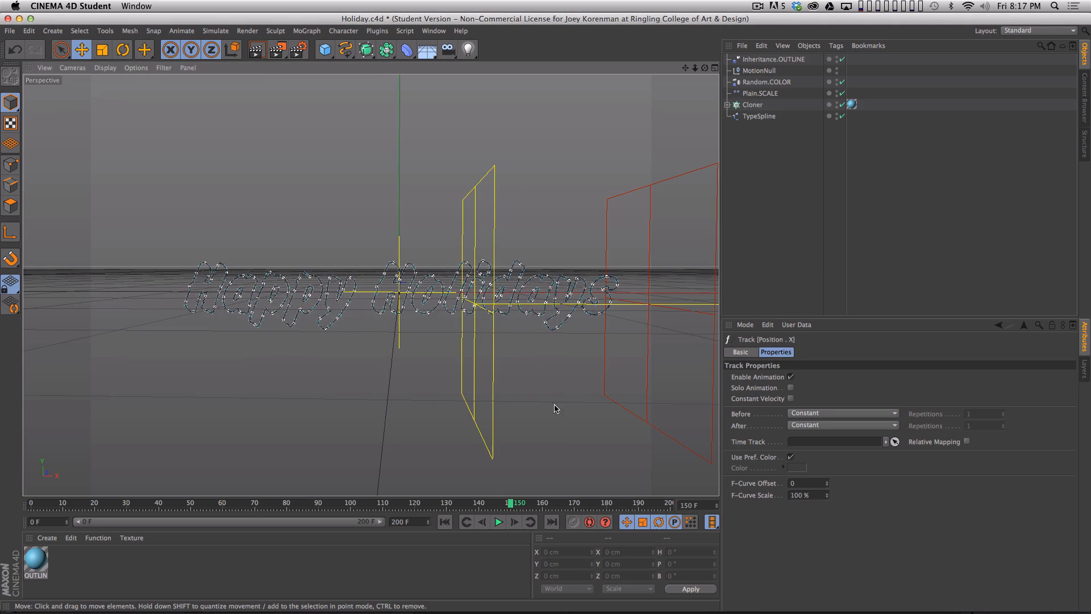
- Shorten the project length to 150 frames and play the animation from the start
{"action": "key", "text": "F8"}
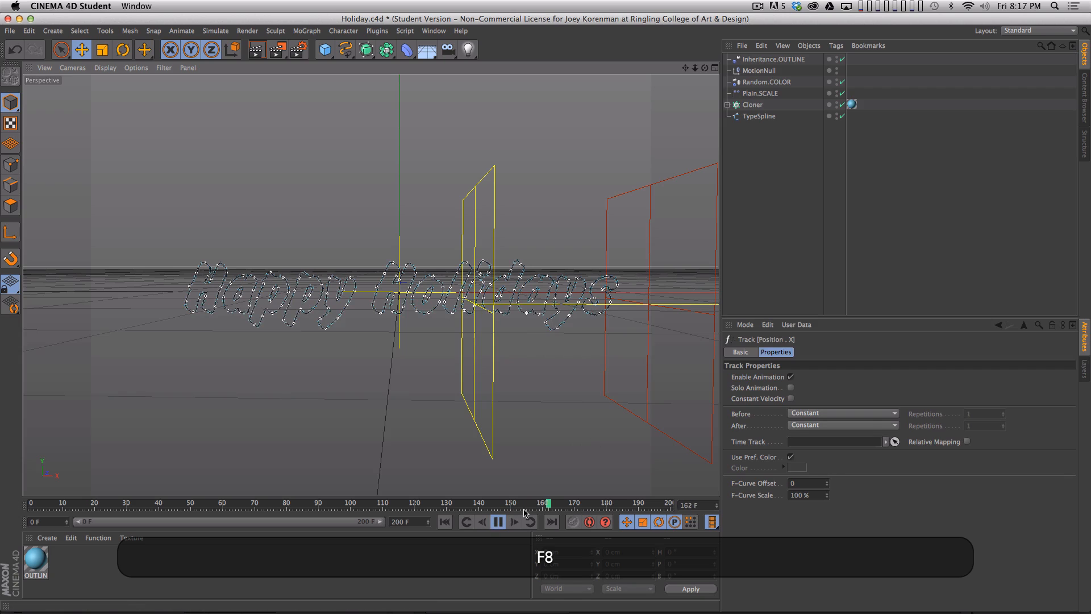
{"action": "key", "text": "F8"}
{"action": "type", "text": "150"}
{"action": "key", "text": "Return"}
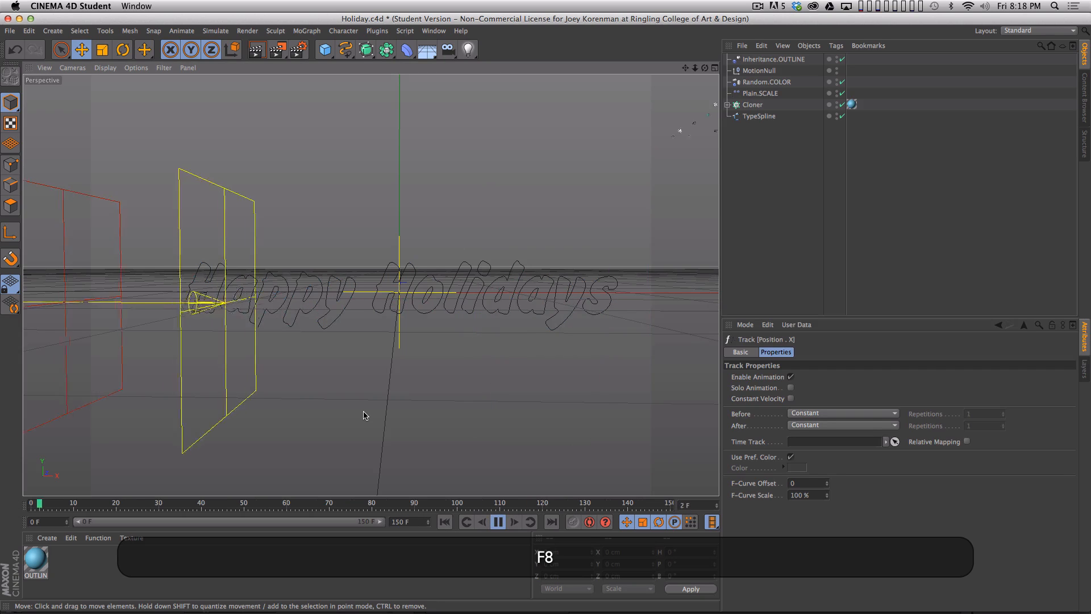
- Check the playback and scrub to frame 68 to examine how the snowflakes fly into the lettering
{"action": "key", "text": "F8"}
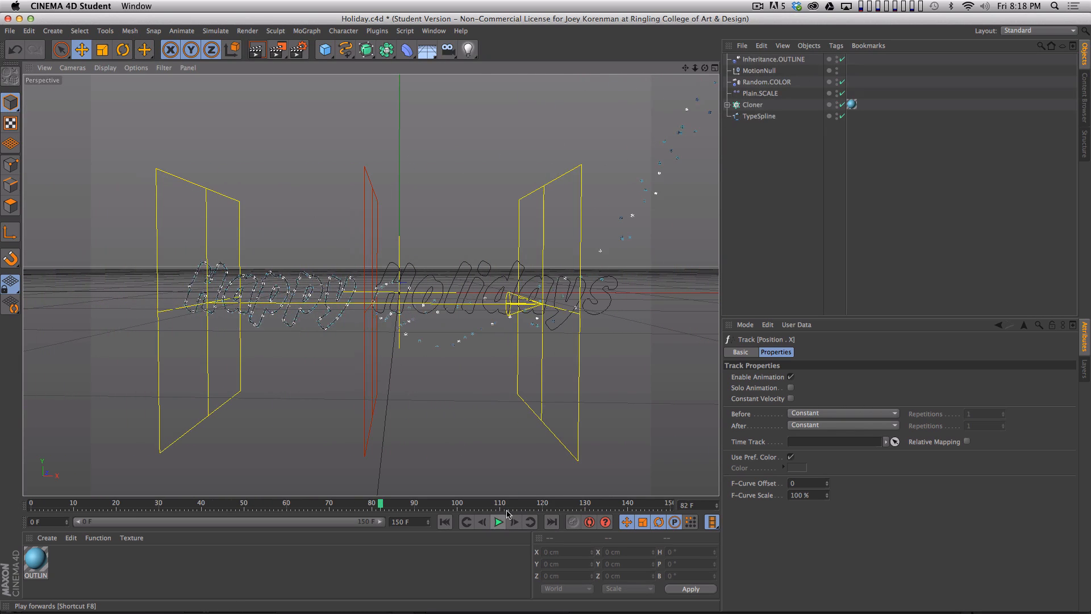
{"action": "left_click", "coordinate": [497, 521]}
{"action": "left_click_drag", "start_coordinate": [388, 508], "coordinate": [315, 553]}
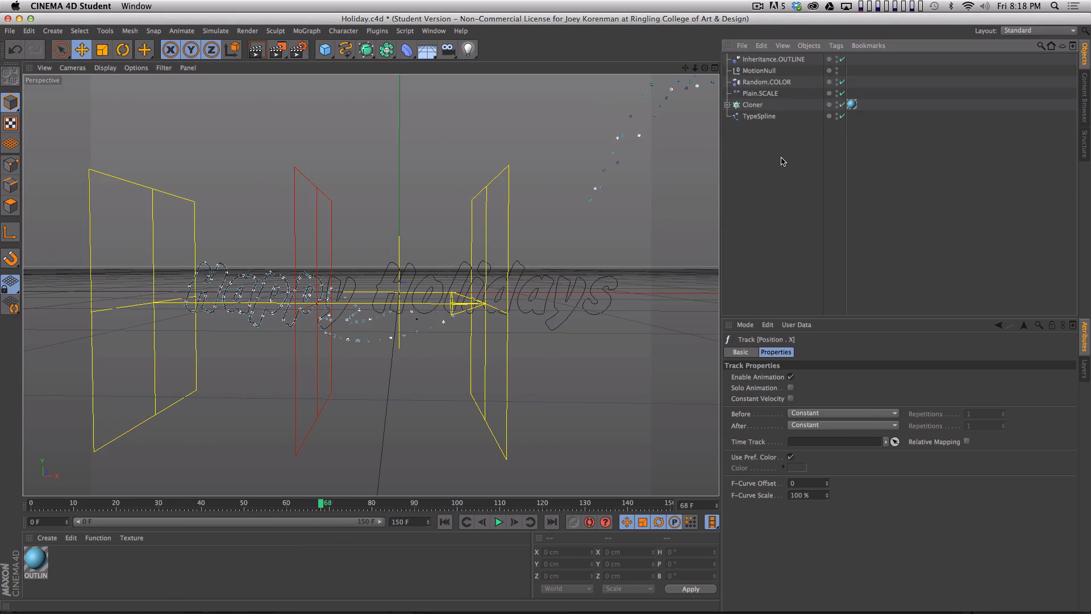
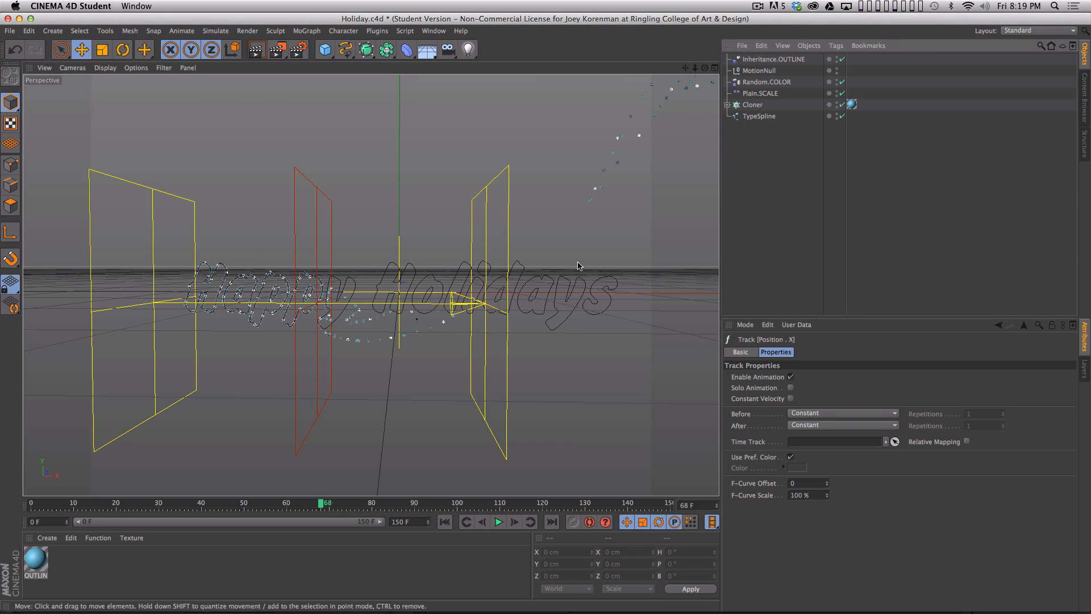
- Add a Random effector to the Cloner and rename it Random.WEIGHT
{"action": "left_click", "coordinate": [750, 105]}
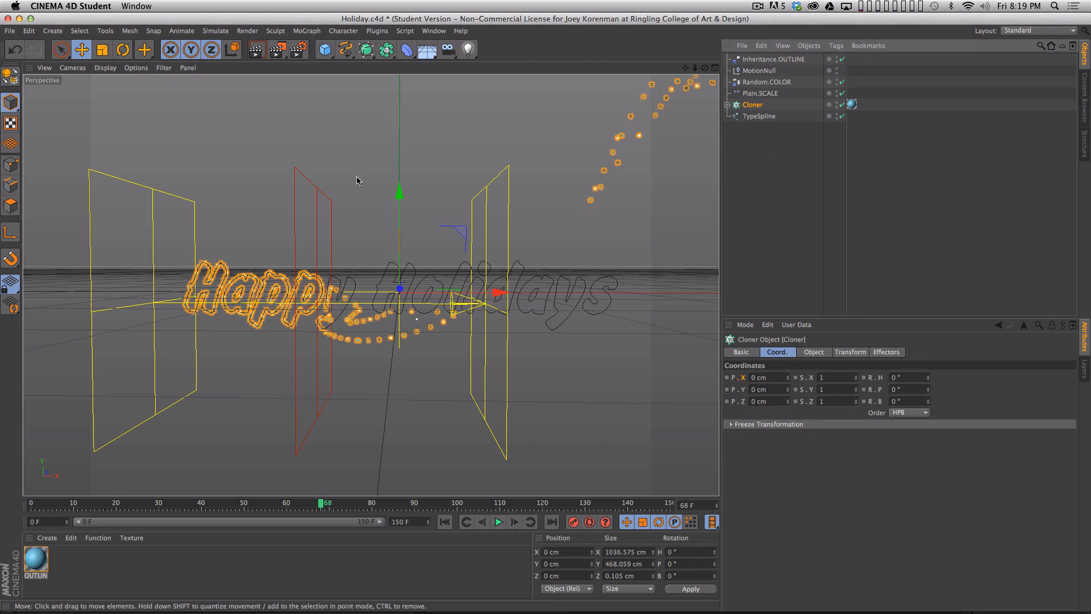
{"action": "left_click", "coordinate": [316, 34]}
{"action": "mouse_move", "coordinate": [321, 49]}
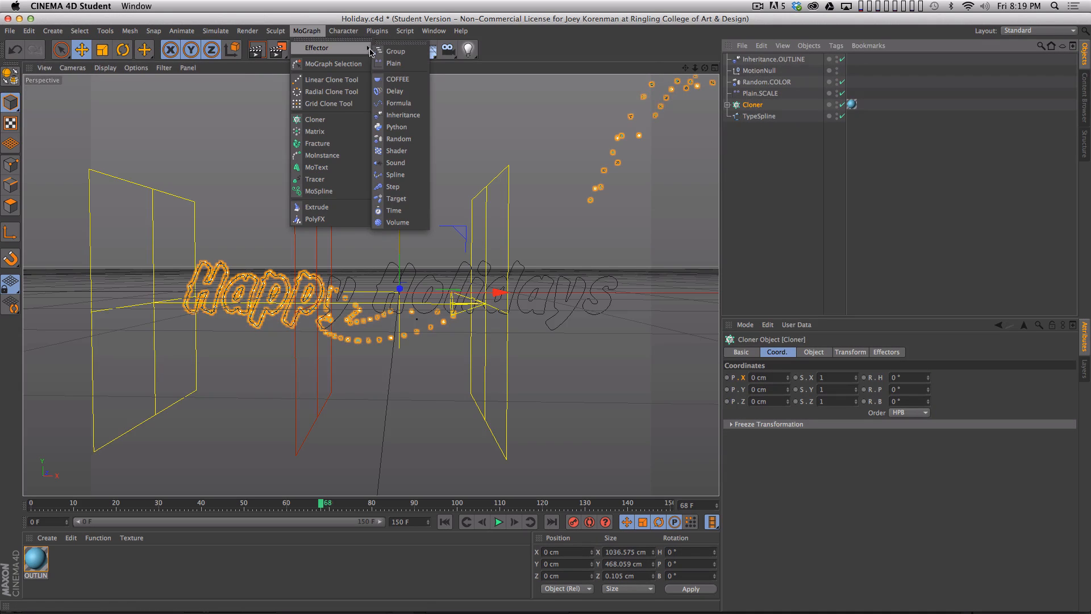
{"action": "left_click", "coordinate": [409, 138]}
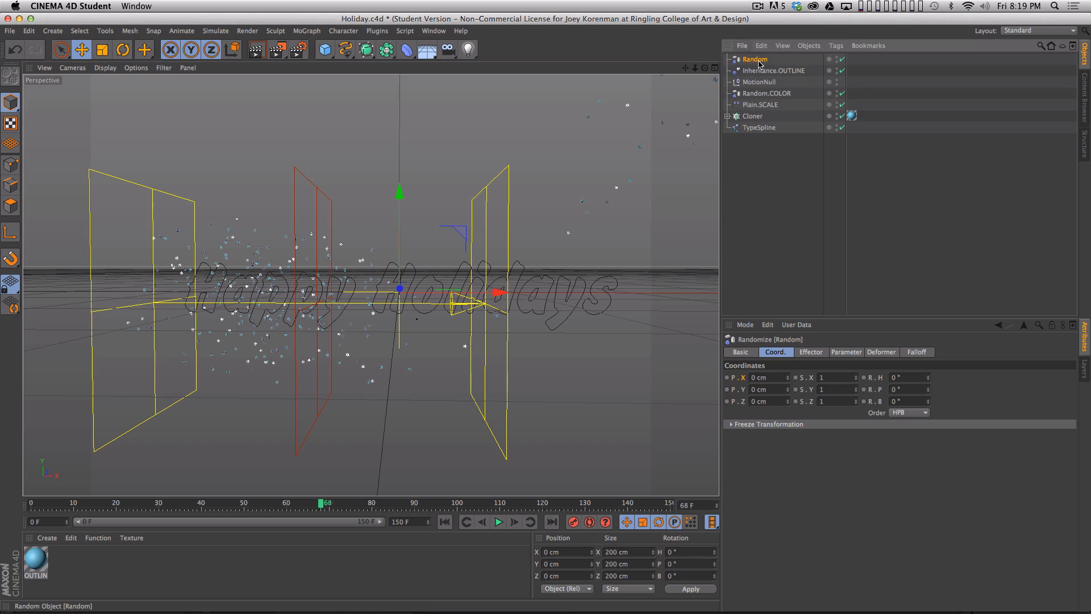
{"action": "type", "text": ".WEIGHT"}
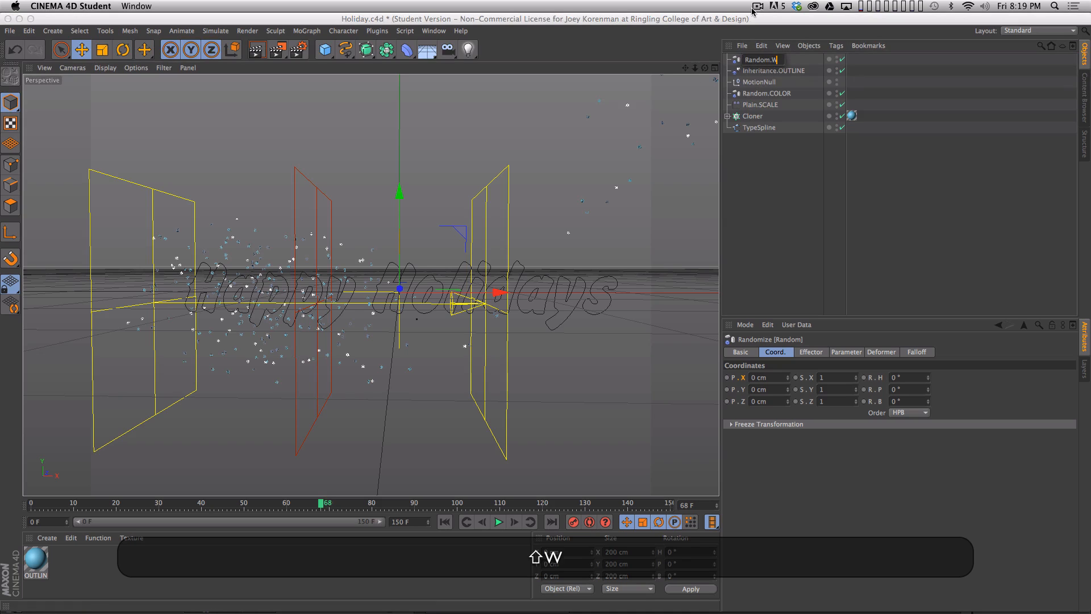
{"action": "key", "text": "Return"}
- Turn off the Position transform in Random.WEIGHT's parameters and deselect the effector
{"action": "left_click", "coordinate": [811, 352]}
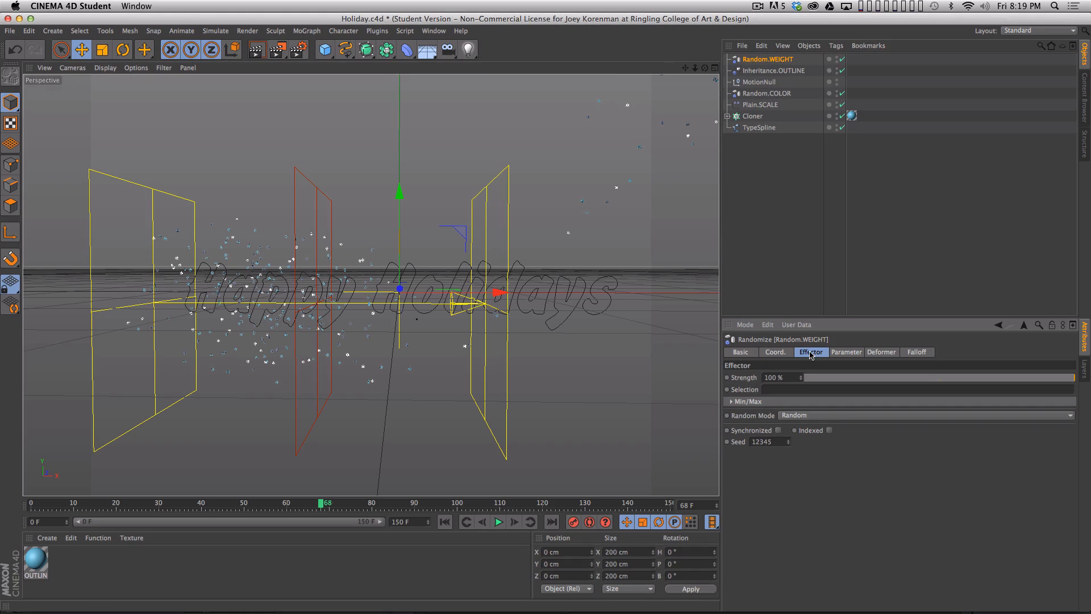
{"action": "left_click", "coordinate": [845, 352]}
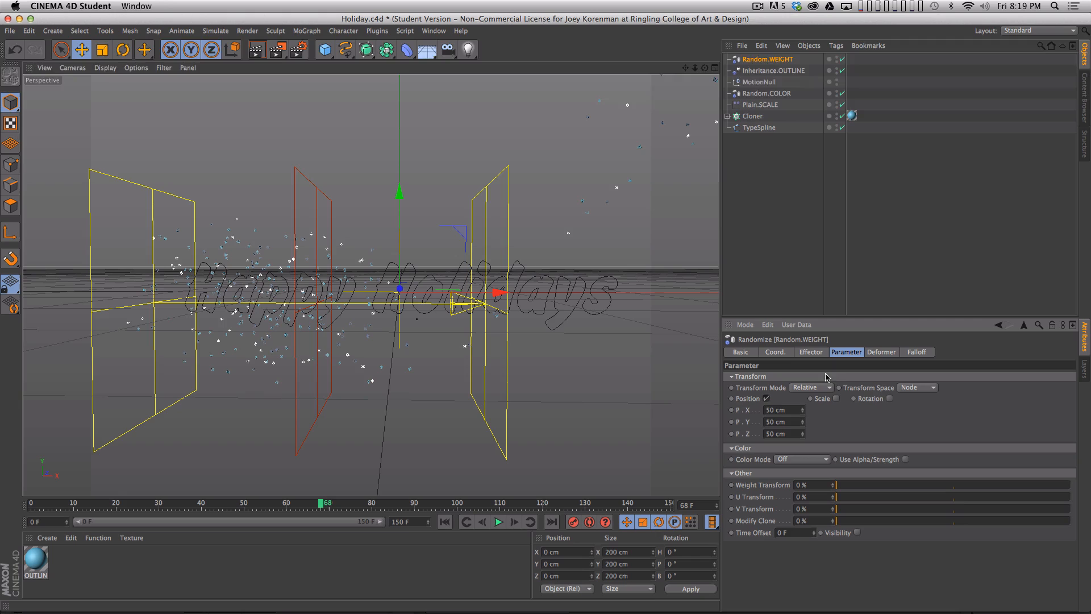
{"action": "left_click", "coordinate": [766, 398]}
{"action": "left_click", "coordinate": [785, 235]}
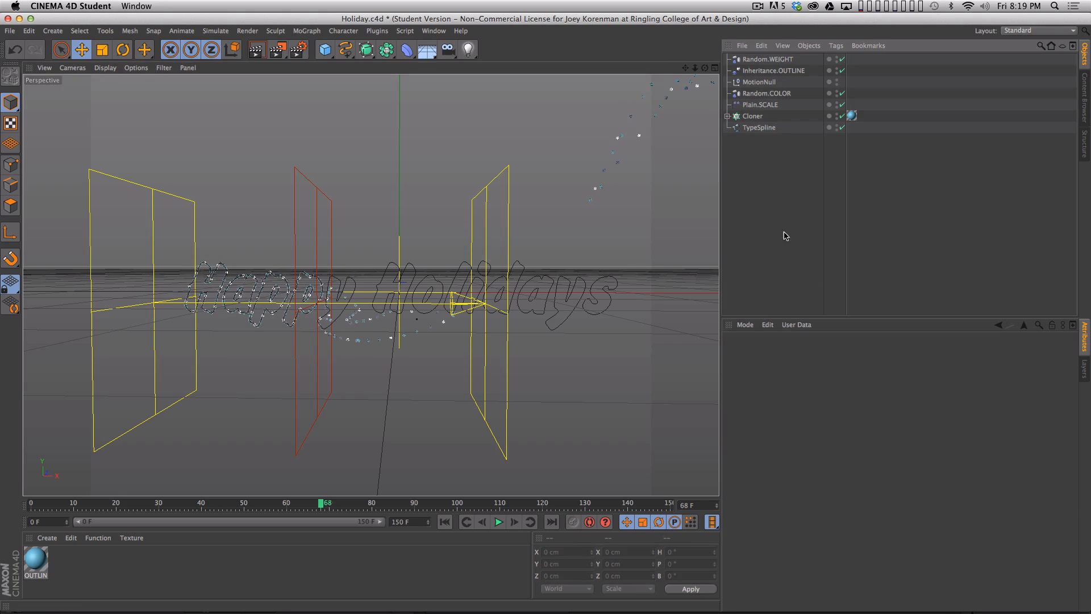
- Move Random.WEIGHT above Inheritance.OUTLINE in the Cloner's effector order
{"action": "left_click", "coordinate": [752, 117]}
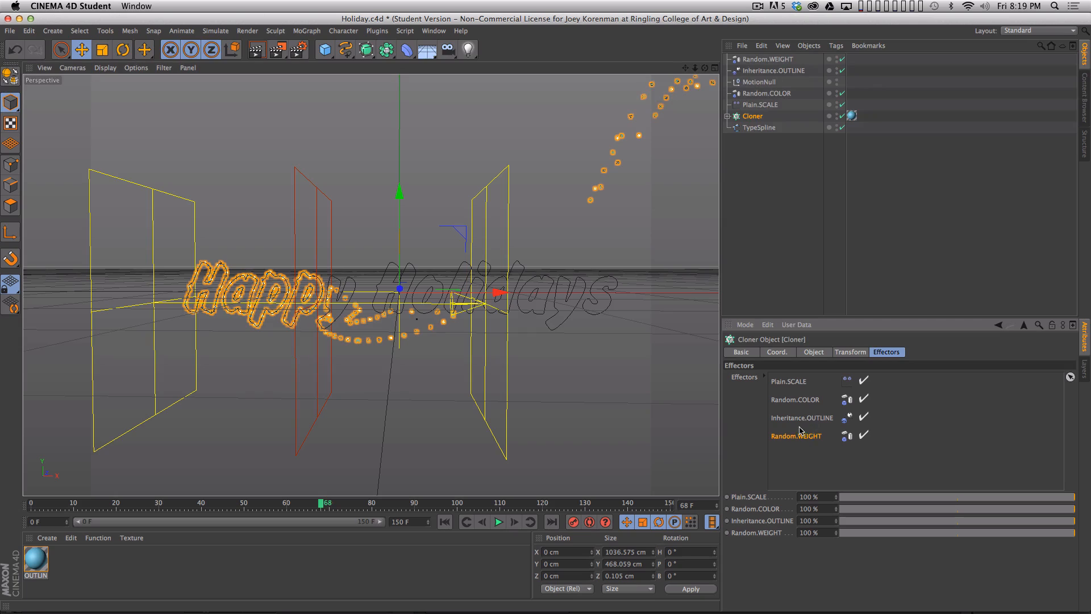
{"action": "left_click_drag", "start_coordinate": [811, 440], "coordinate": [813, 422]}
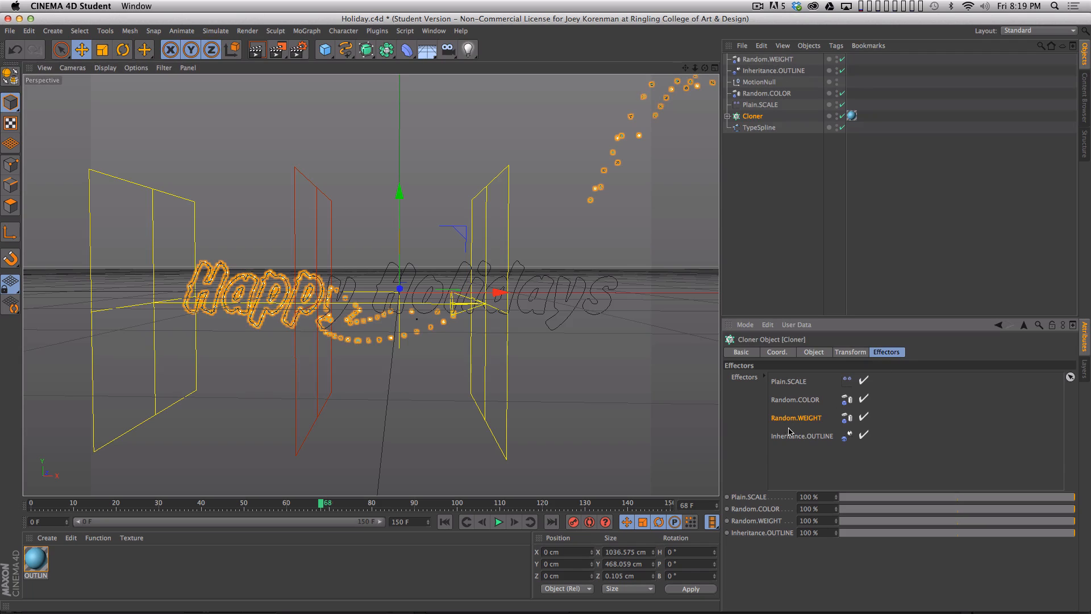
{"action": "left_click", "coordinate": [769, 204]}
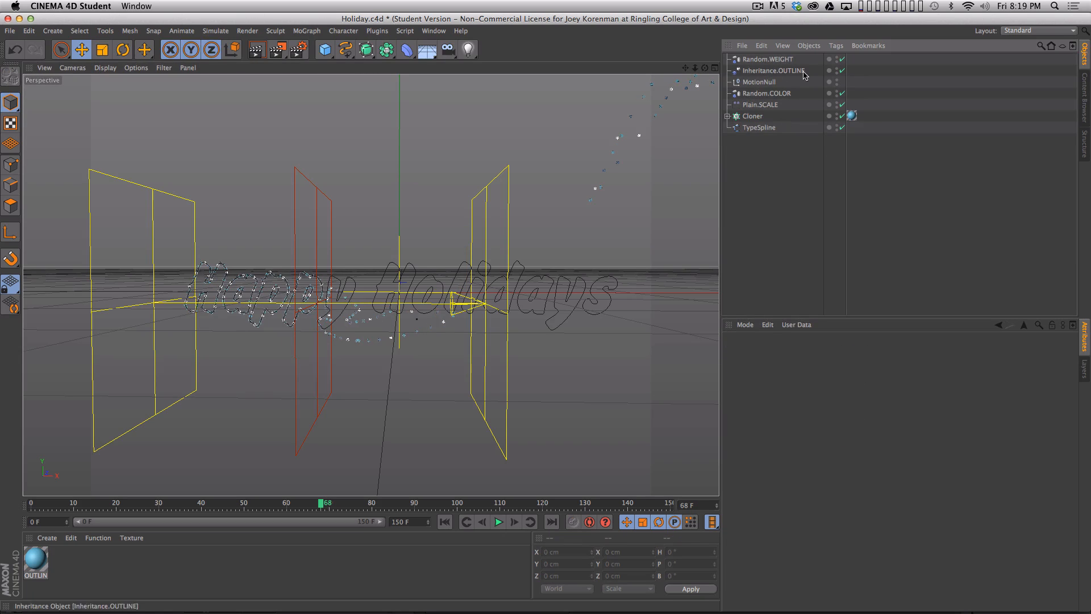
- Raise Random.WEIGHT's Weight Transform to 100%
{"action": "left_click", "coordinate": [771, 61]}
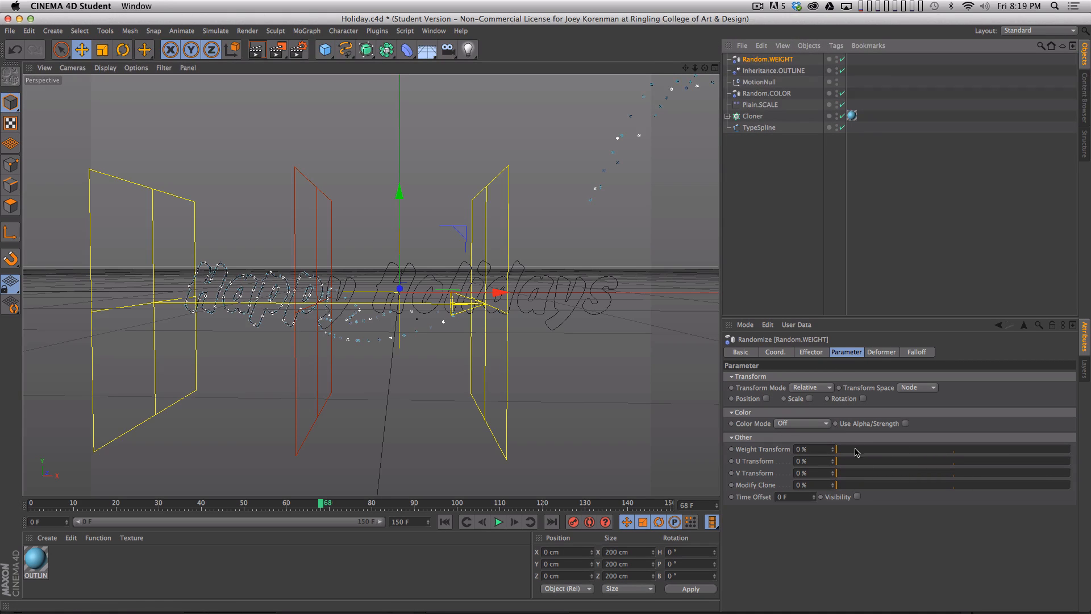
{"action": "left_click_drag", "start_coordinate": [845, 450], "coordinate": [1090, 447]}
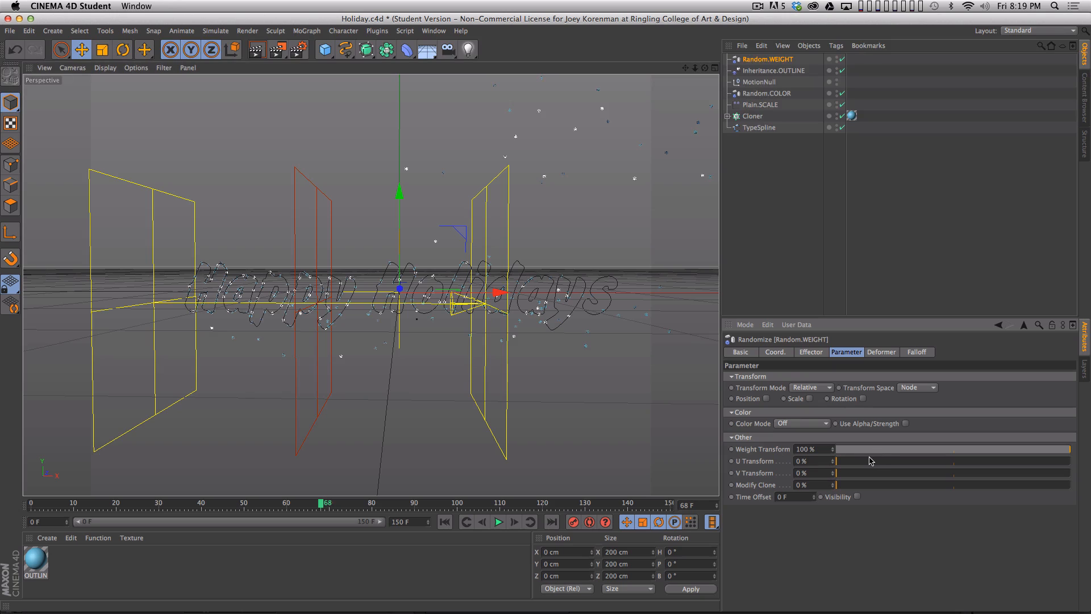
- Turn off falloff visibility for Inheritance.OUTLINE and deselect it
{"action": "left_click", "coordinate": [785, 71]}
{"action": "left_click", "coordinate": [799, 151]}
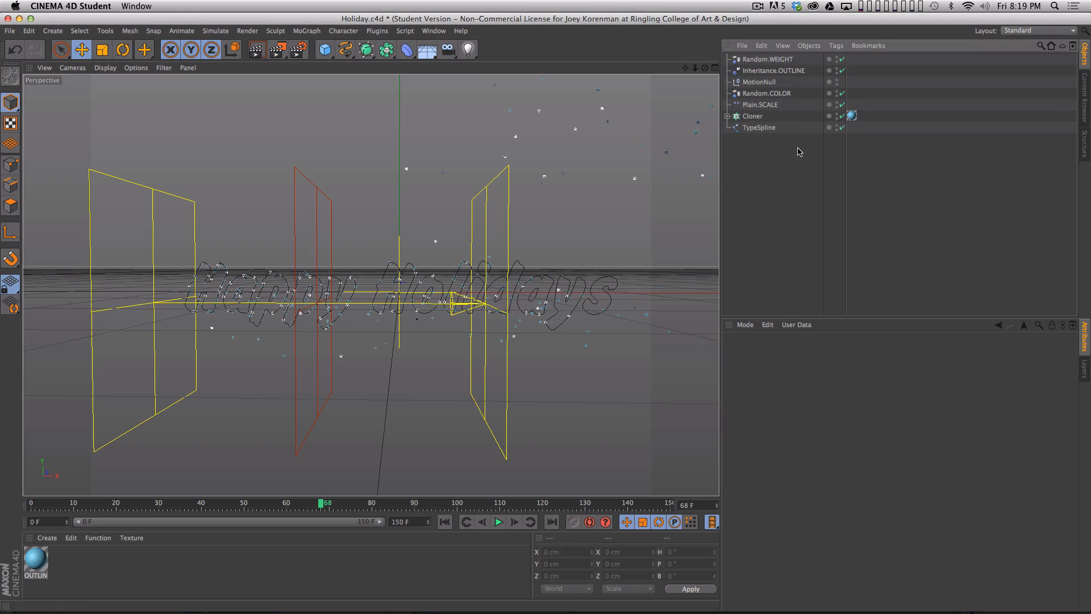
{"action": "left_click", "coordinate": [774, 70]}
{"action": "left_click", "coordinate": [917, 352]}
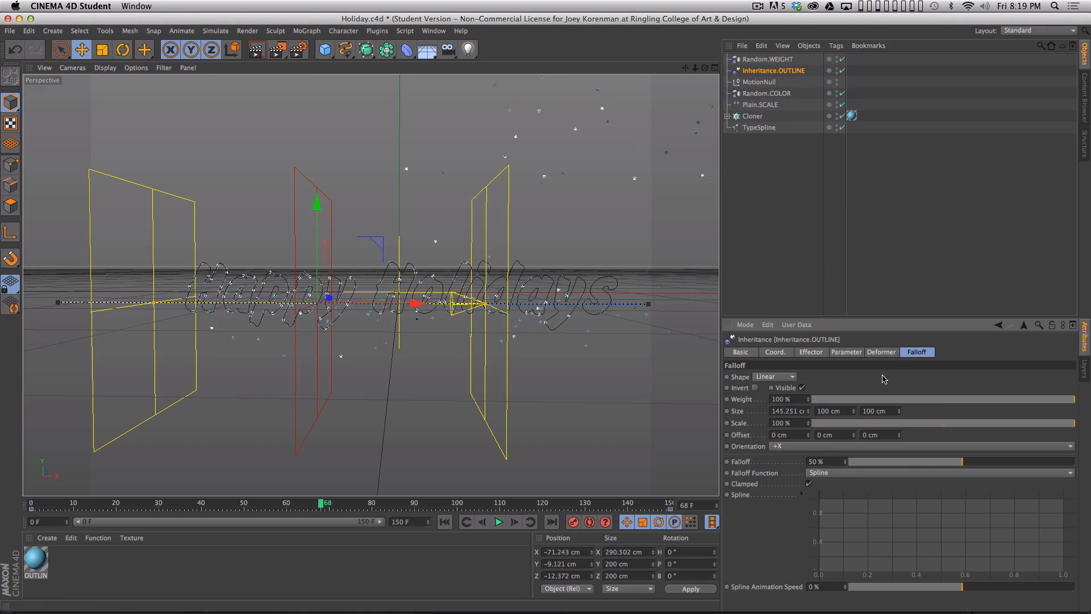
{"action": "left_click", "coordinate": [802, 388]}
{"action": "left_click", "coordinate": [762, 309]}
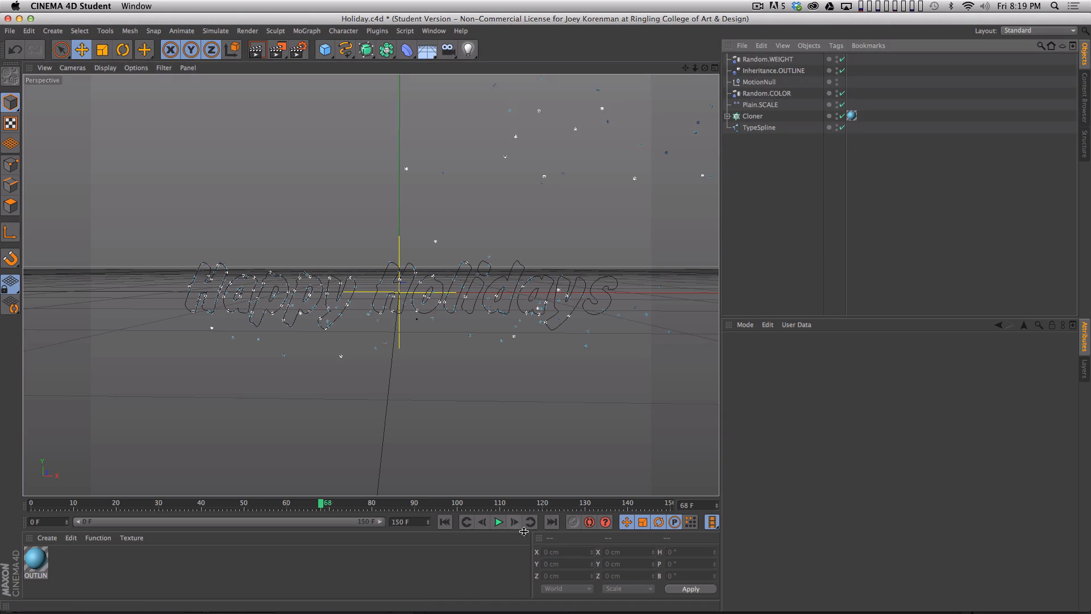
- Play the animation from frame 0 to check the randomly weighted snowflakes, stopping at about frame 125
{"action": "left_click", "coordinate": [445, 521]}
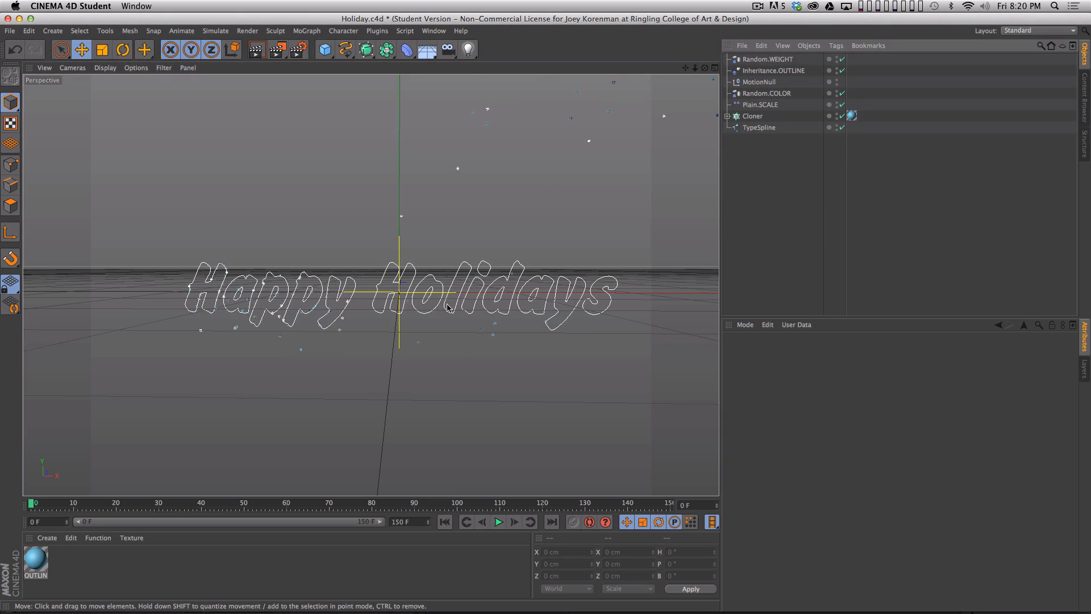
{"action": "key", "text": "F8"}
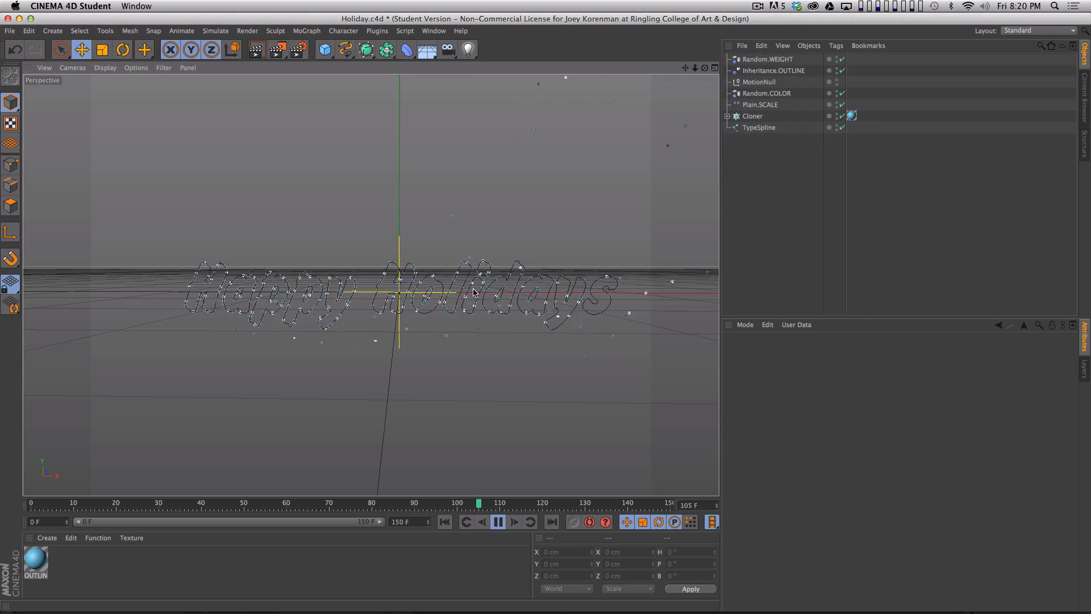
{"action": "key", "text": "F8"}
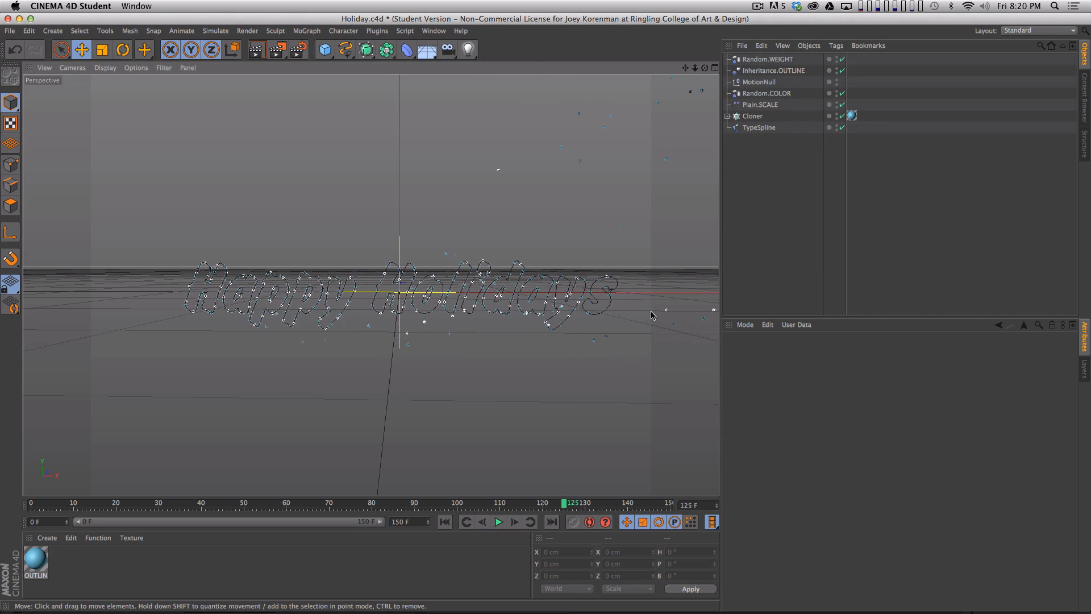
- Set Random.WEIGHT's Weight Transform to 30%
{"action": "left_click", "coordinate": [768, 59]}
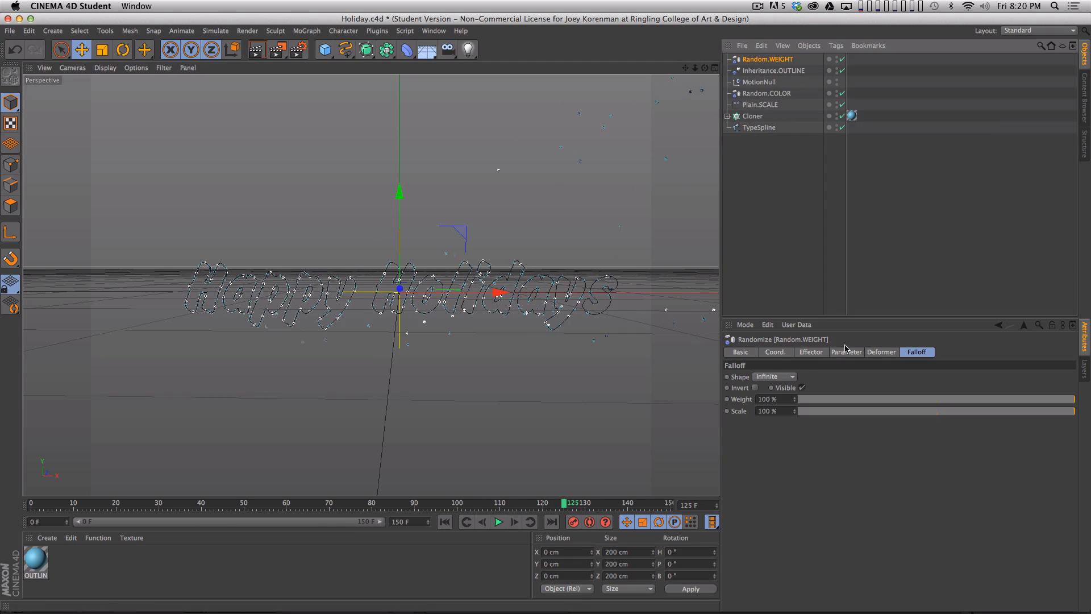
{"action": "left_click", "coordinate": [846, 352]}
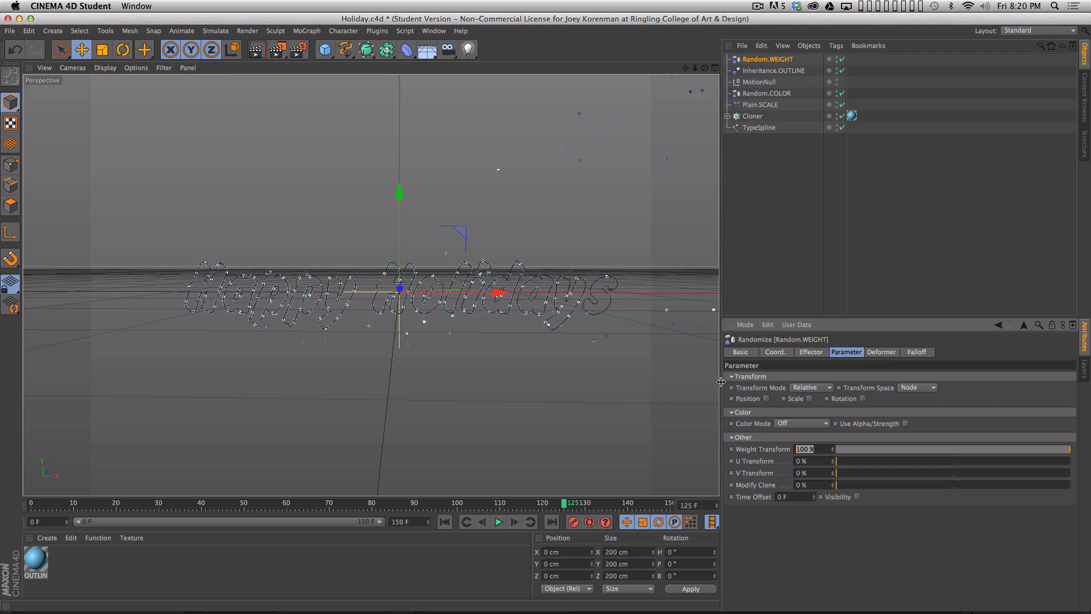
{"action": "type", "text": "30"}
{"action": "key", "text": "Return"}
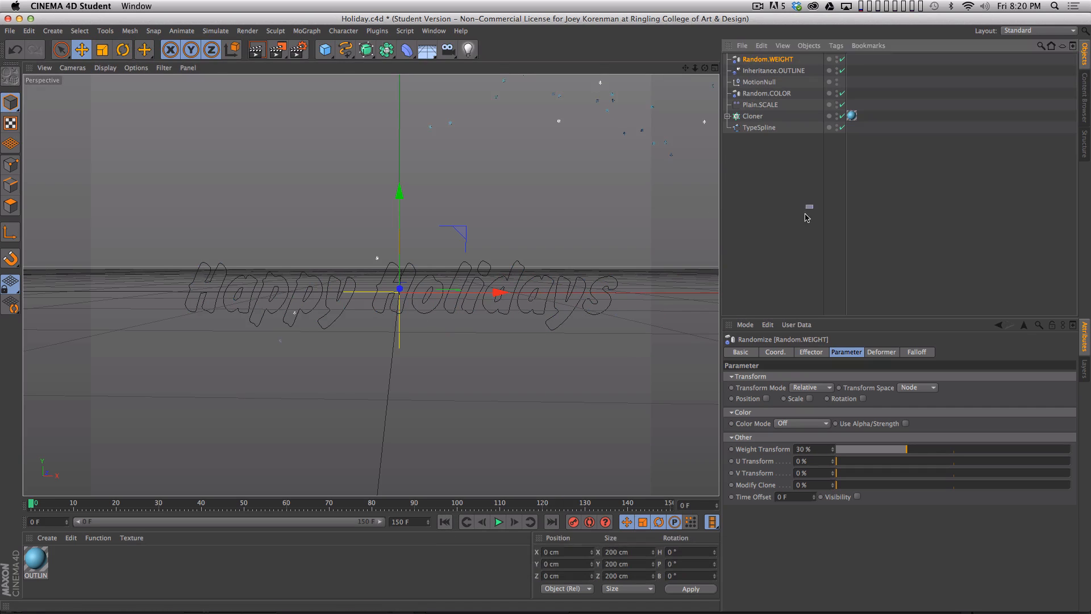
- Play the animation from the start to check the staggered snowflake flight, then return to frame 0
{"action": "left_click", "coordinate": [598, 372]}
{"action": "key", "text": "F8"}
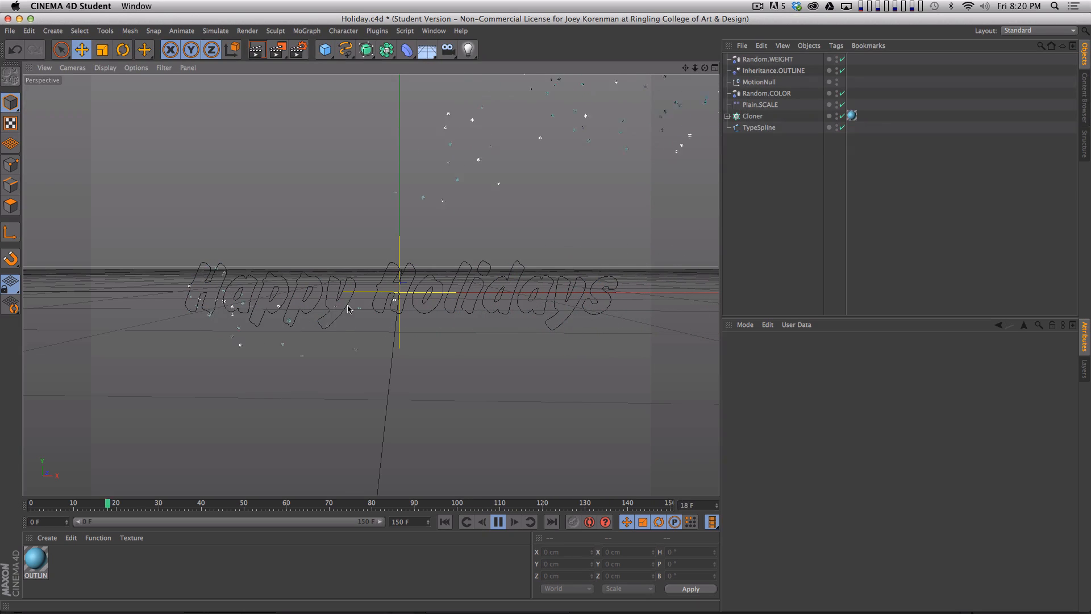
{"action": "key", "text": "F8"}
{"action": "left_click", "coordinate": [443, 522]}
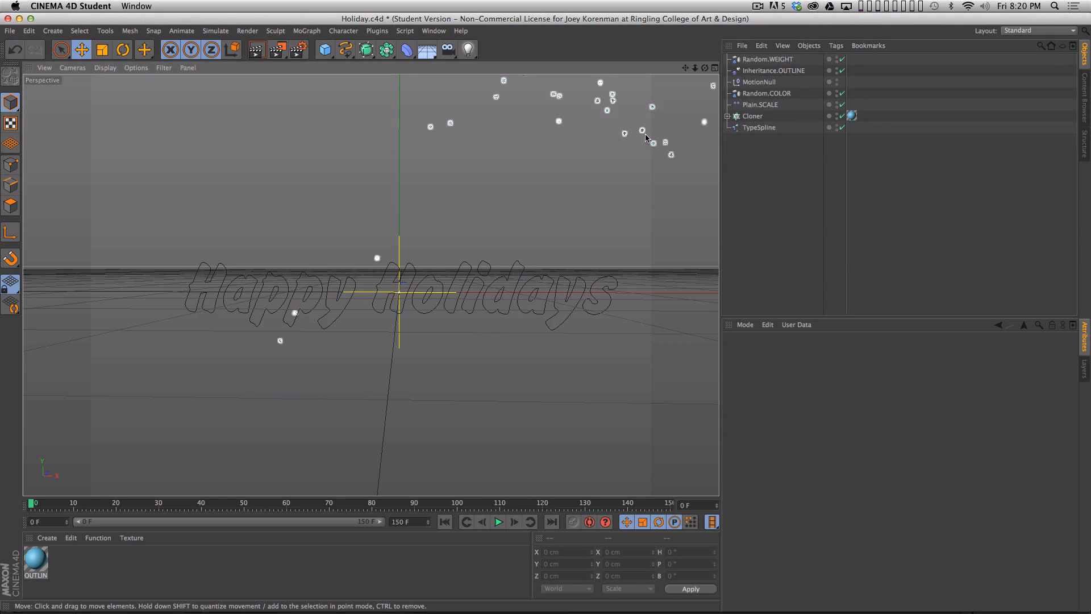
- At frame 0, move Inheritance.OUTLINE farther before the start of the lettering along X and update its X position keyframe
{"action": "left_click", "coordinate": [783, 70]}
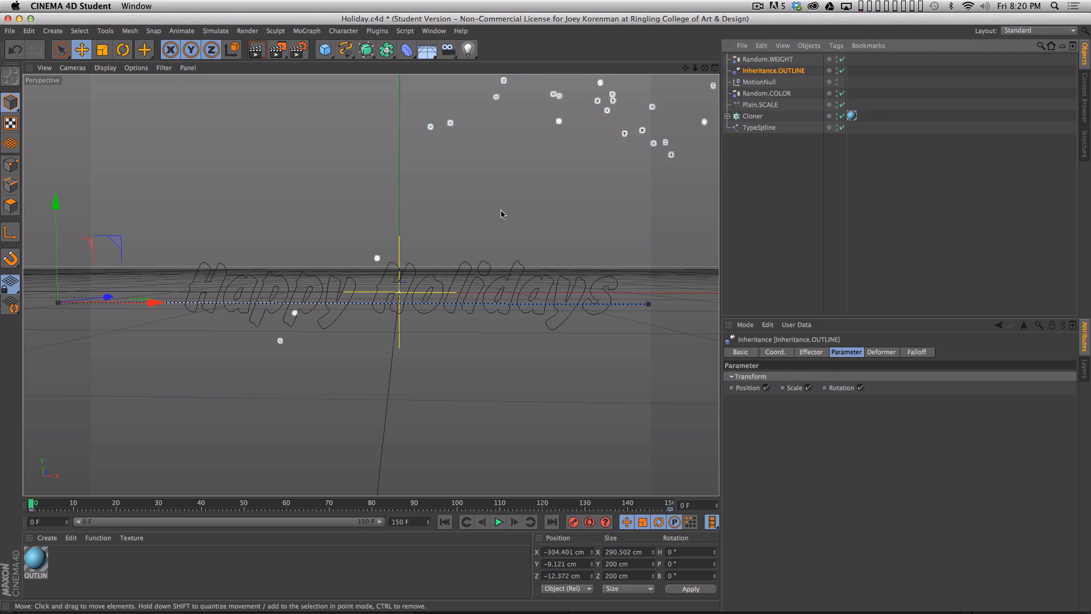
{"action": "left_click", "coordinate": [775, 352]}
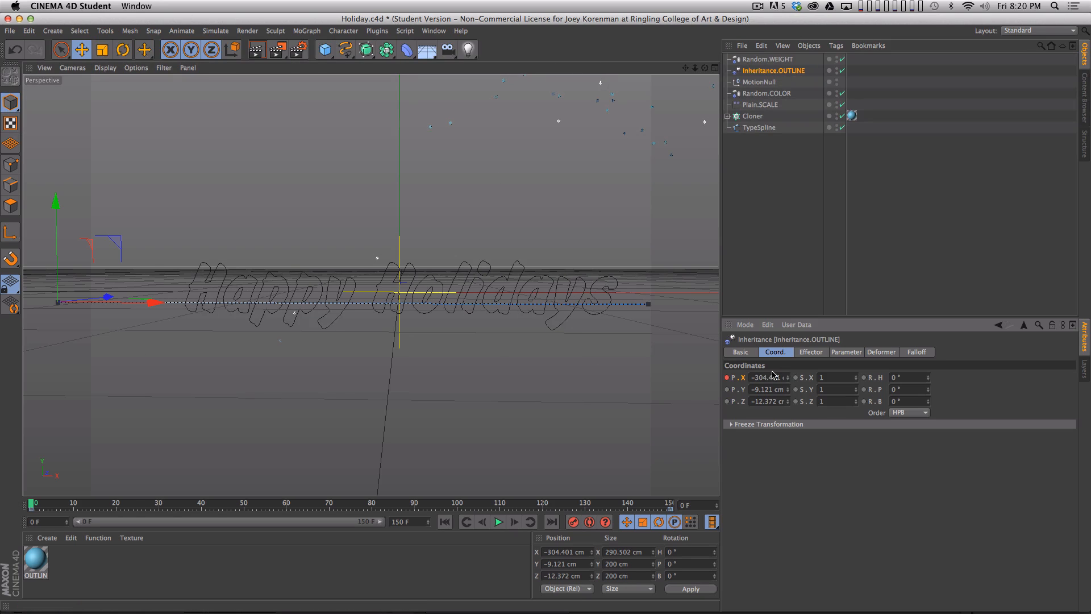
{"action": "left_click_drag", "start_coordinate": [790, 390], "coordinate": [819, 416]}
{"action": "left_click_drag", "start_coordinate": [789, 378], "coordinate": [792, 400]}
{"action": "left_click", "coordinate": [727, 378], "text": "super"}
- At frame 150, move Inheritance.OUTLINE farther past the lettering to about X 284 cm and update its X position keyframe
{"action": "left_click", "coordinate": [551, 521]}
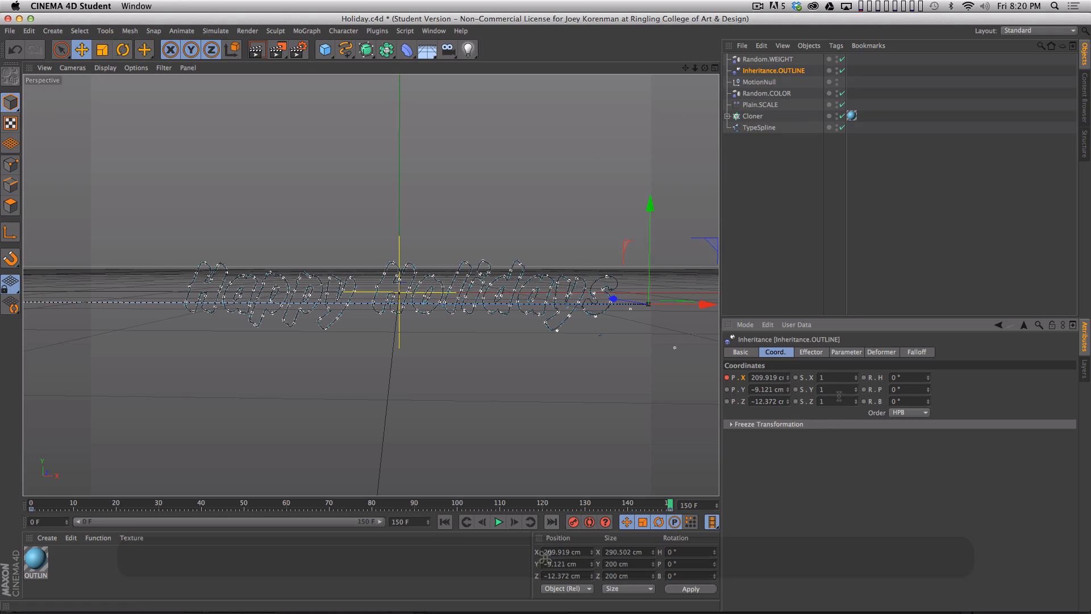
{"action": "left_click_drag", "start_coordinate": [791, 379], "coordinate": [783, 344]}
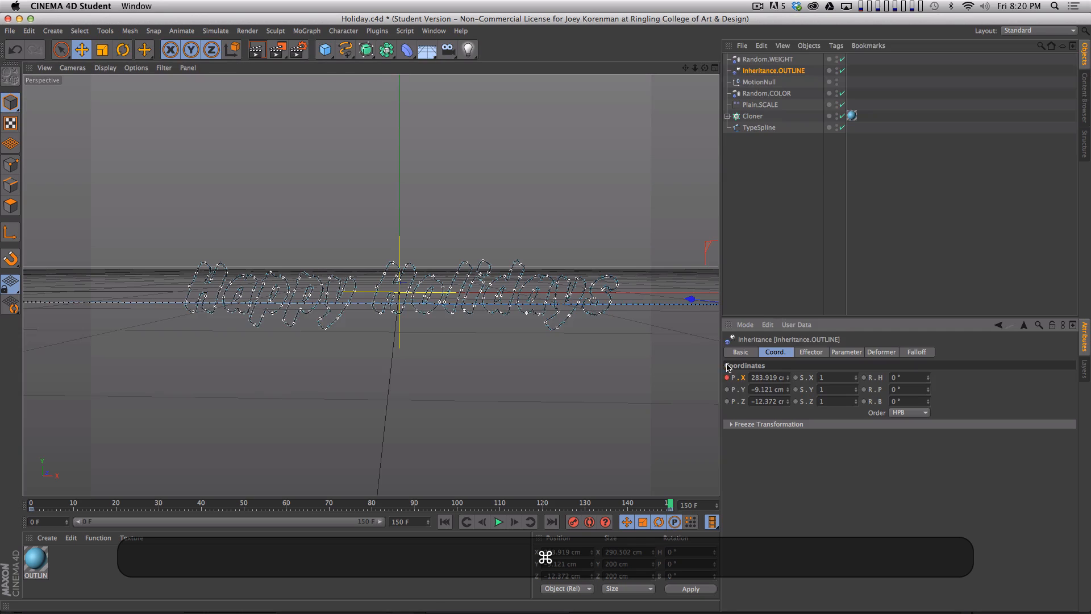
{"action": "left_click", "coordinate": [762, 295]}
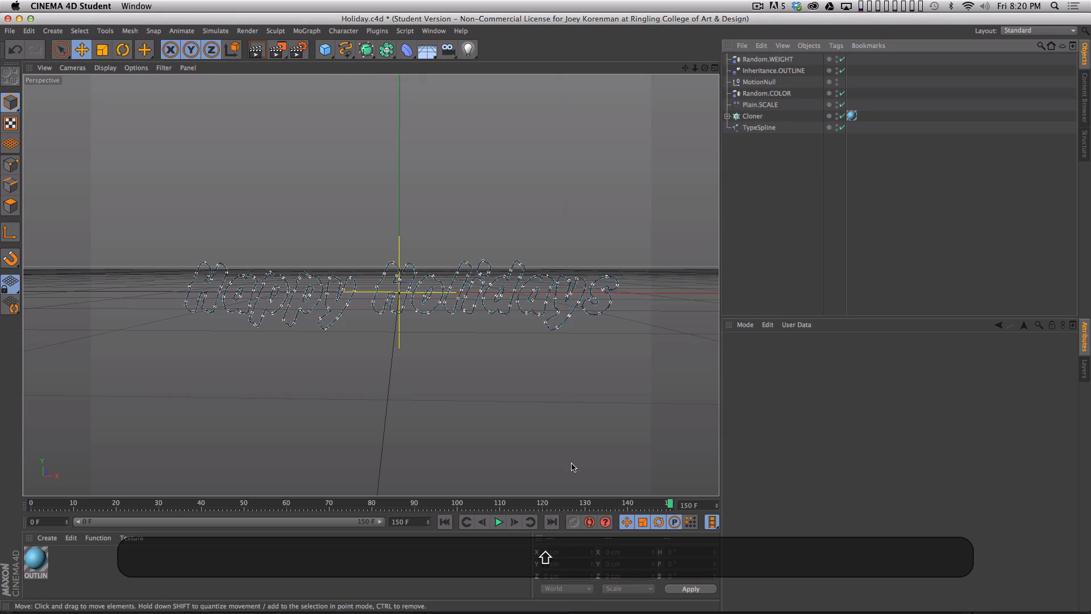
- Set the Inheritance.OUTLINE position keys to linear interpolation in the Timeline, then close the Timeline
{"action": "key", "text": "shift+F3"}
{"action": "left_click", "coordinate": [124, 177]}
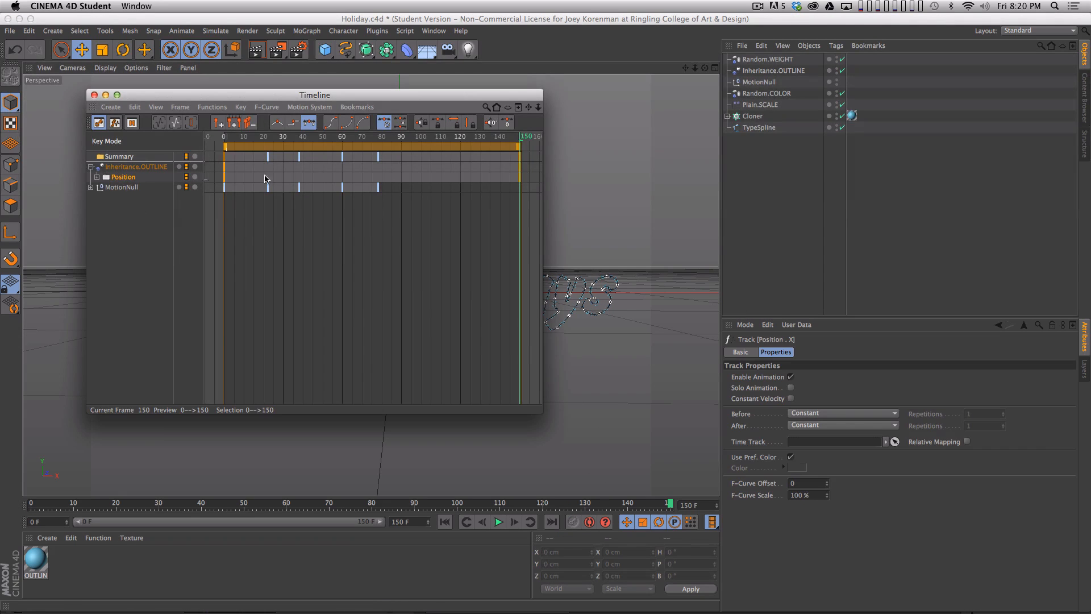
{"action": "left_click", "coordinate": [277, 122]}
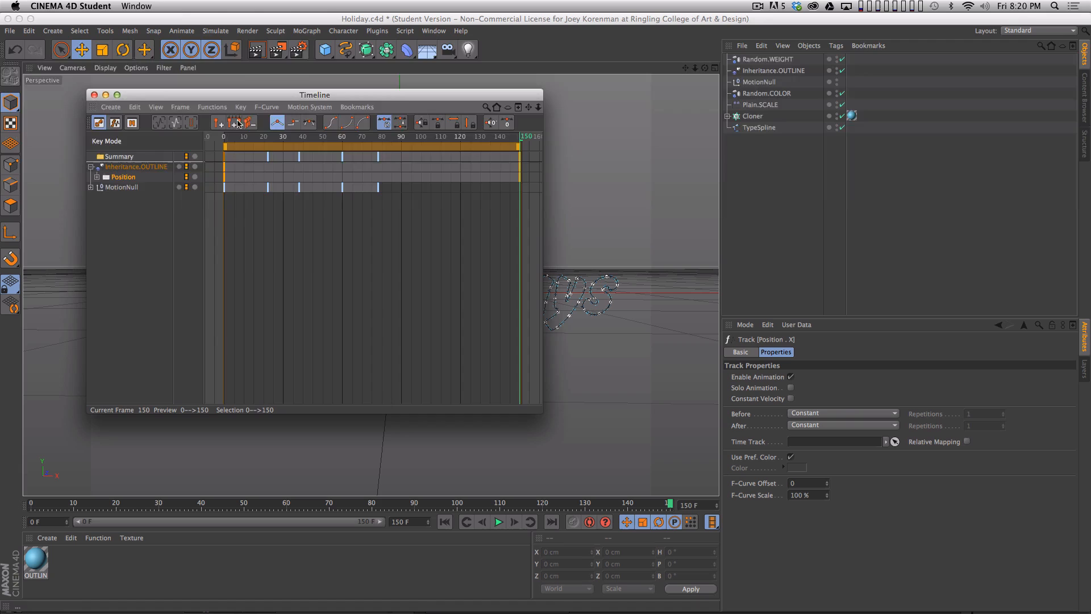
{"action": "left_click", "coordinate": [95, 95]}
- Play the updated animation and scrub the early frames to frame 26 to examine how the snowflakes enter
{"action": "key", "text": "F8"}
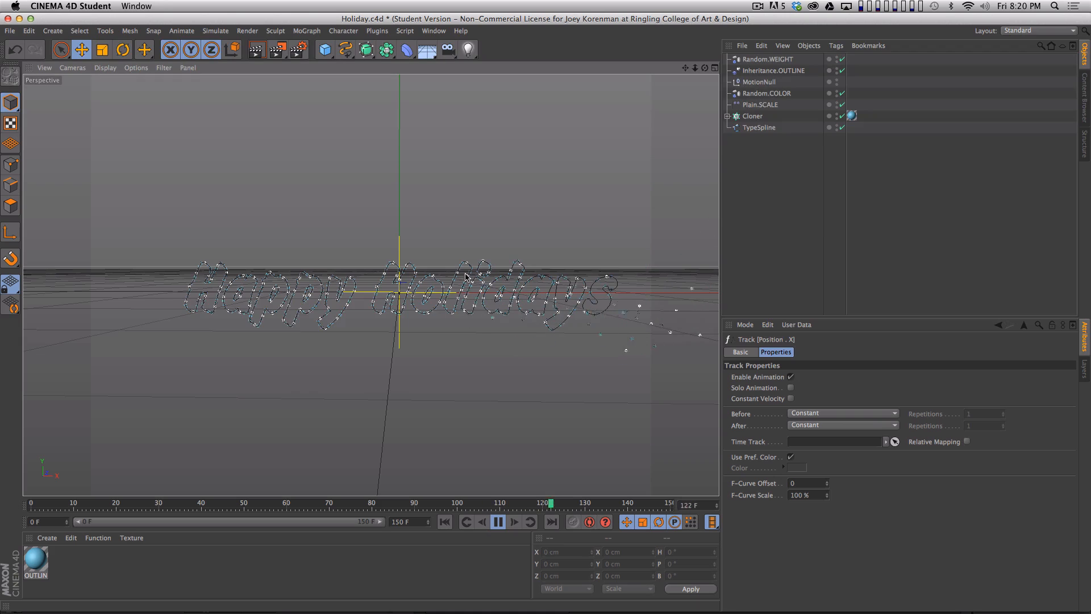
{"action": "key", "text": "F8"}
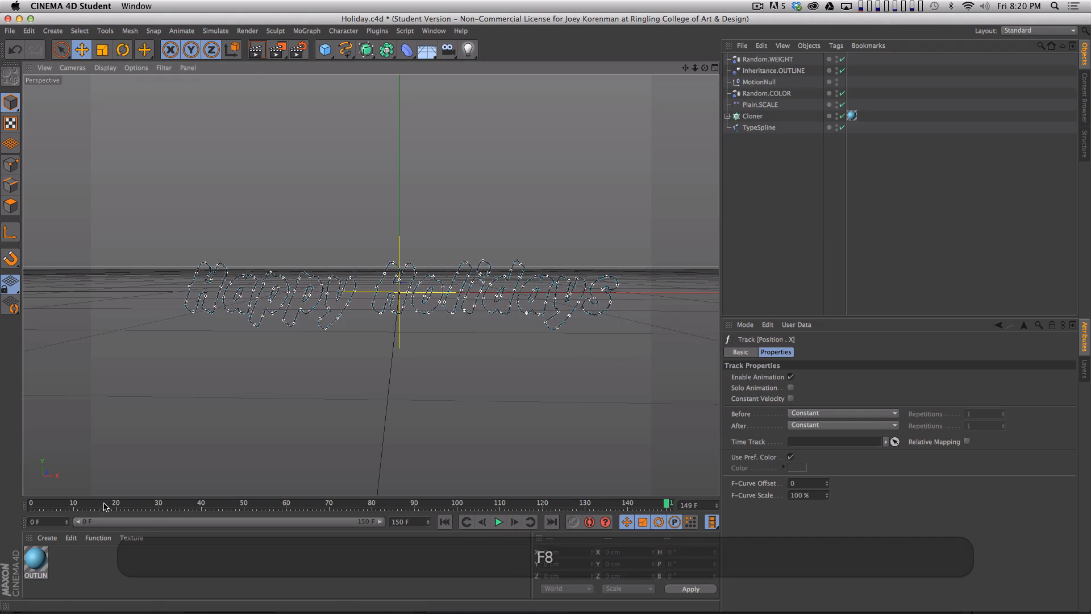
{"action": "left_click_drag", "start_coordinate": [108, 504], "coordinate": [76, 503]}
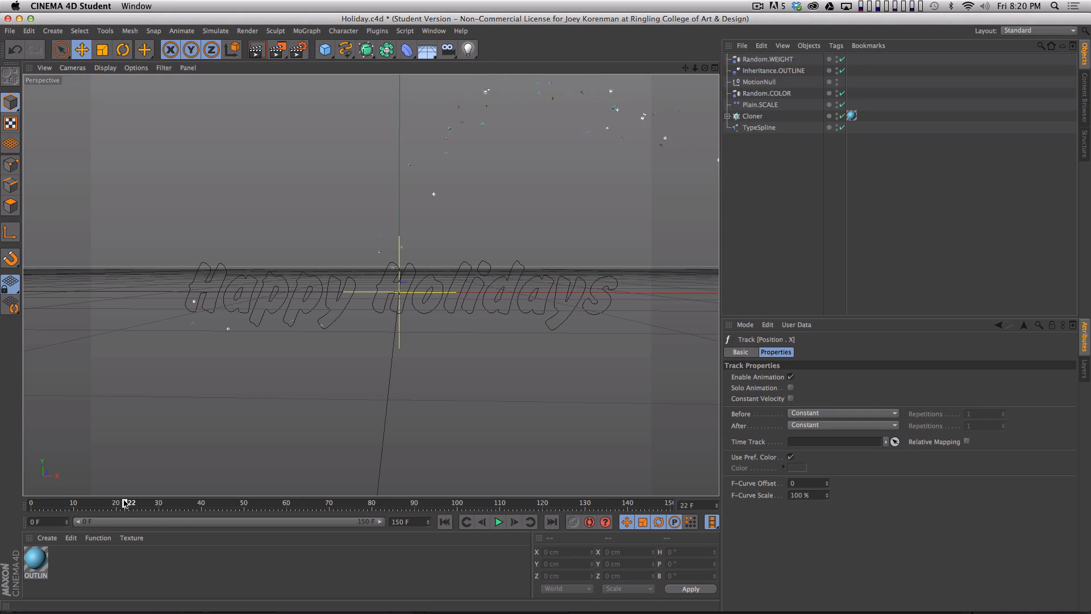
{"action": "left_click_drag", "start_coordinate": [73, 506], "coordinate": [106, 506]}
- Select MotionNull, switch the interface to the Animation layout and clear the Timeline's key selection
{"action": "left_click", "coordinate": [759, 83]}
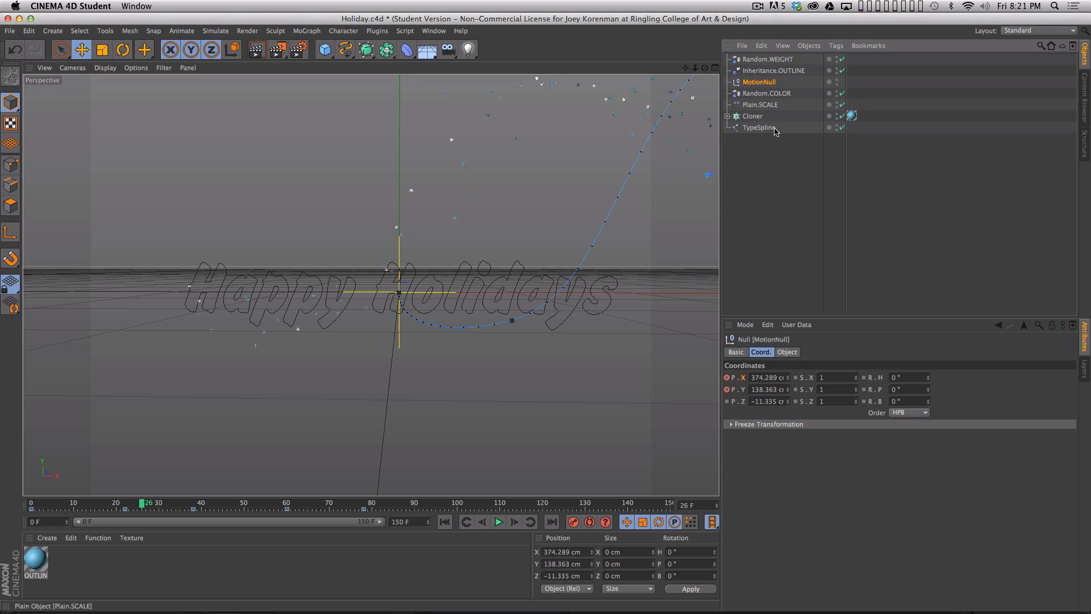
{"action": "left_click", "coordinate": [1027, 31]}
{"action": "left_click", "coordinate": [1020, 44]}
{"action": "mouse_move", "coordinate": [1090, 611]}
{"action": "left_mouse_down"}
{"action": "mouse_move", "coordinate": [1053, 489]}
{"action": "mouse_move", "coordinate": [1089, 556]}
{"action": "mouse_move", "coordinate": [1087, 605]}
{"action": "left_mouse_up"}
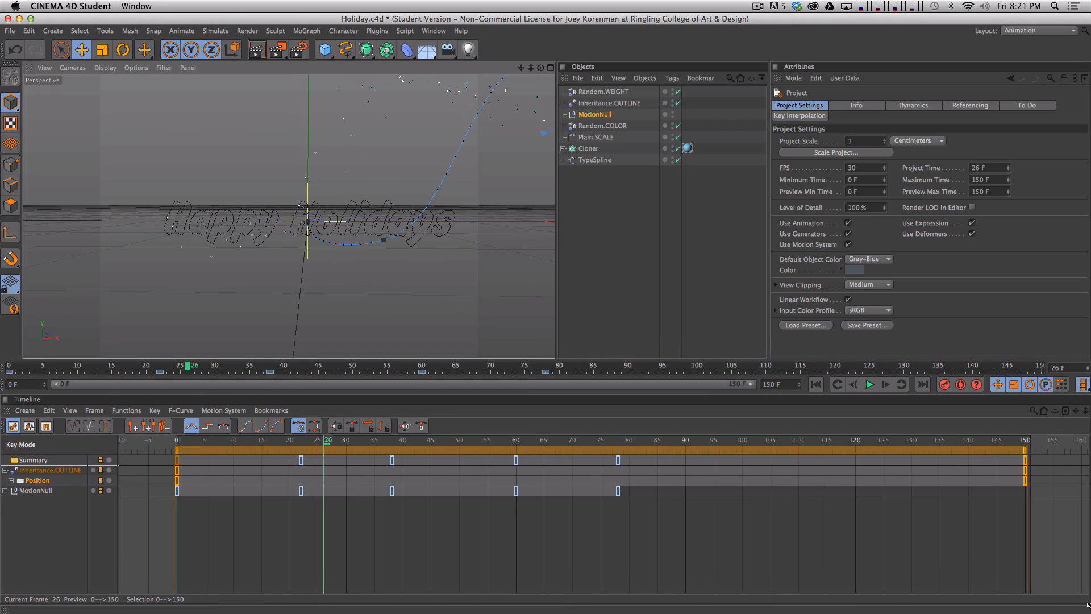
{"action": "left_click", "coordinate": [33, 500]}
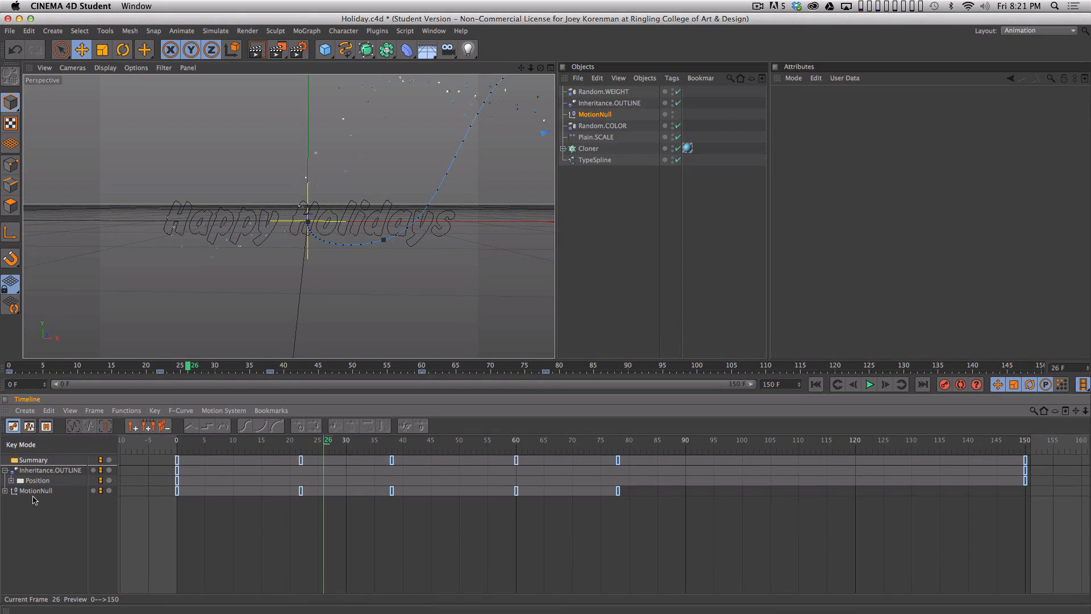
- Show MotionNull's Position.Y F-curve and scale its values down so the curve starts at about 290 cm
{"action": "left_click", "coordinate": [5, 492]}
{"action": "left_click", "coordinate": [44, 521]}
{"action": "key", "text": "space"}
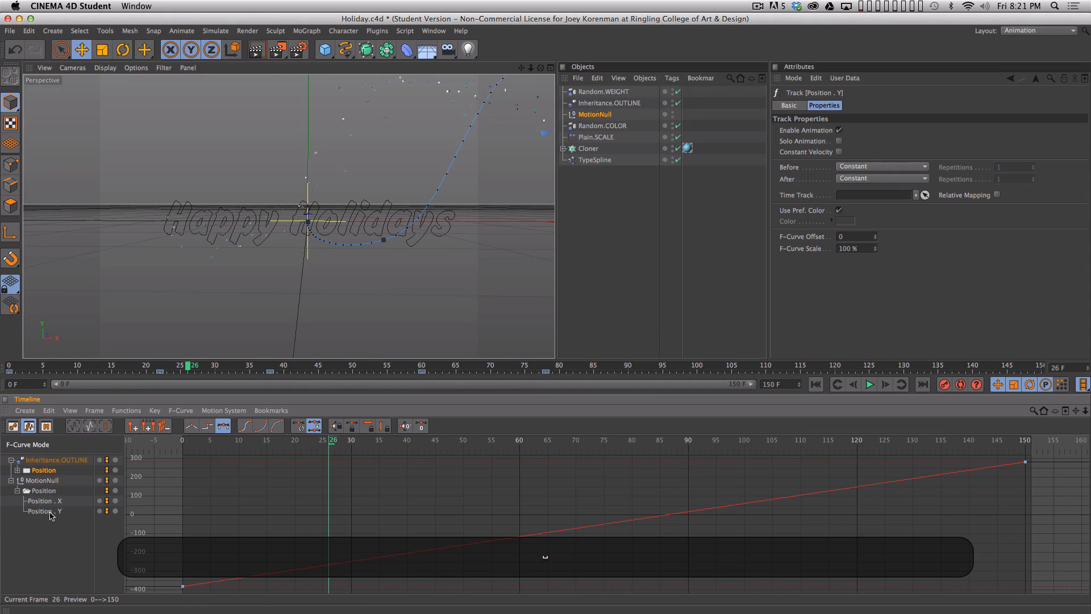
{"action": "left_click", "coordinate": [49, 511]}
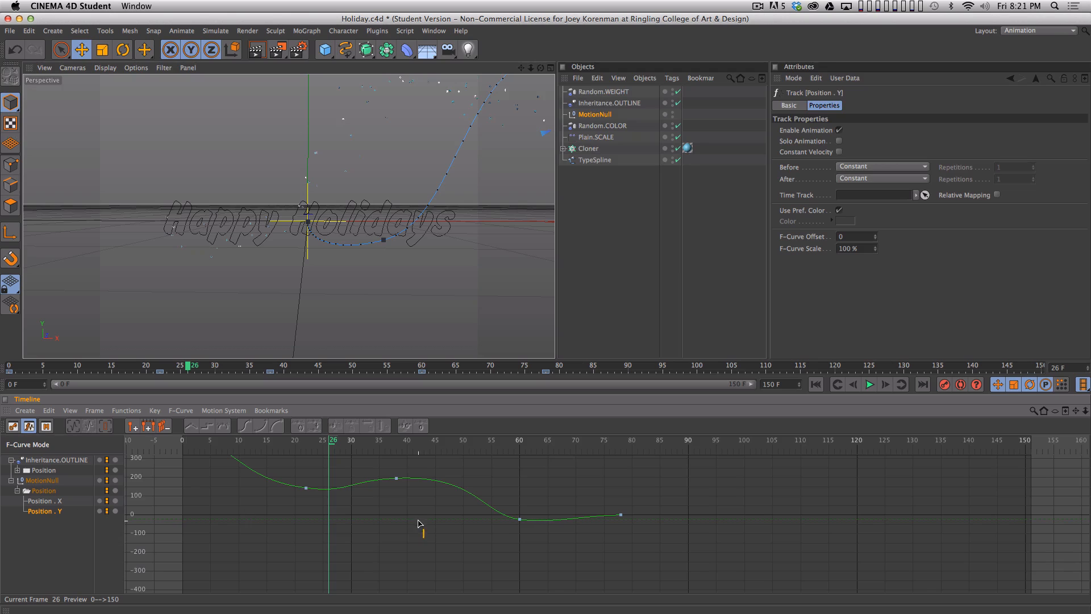
{"action": "key", "text": "h"}
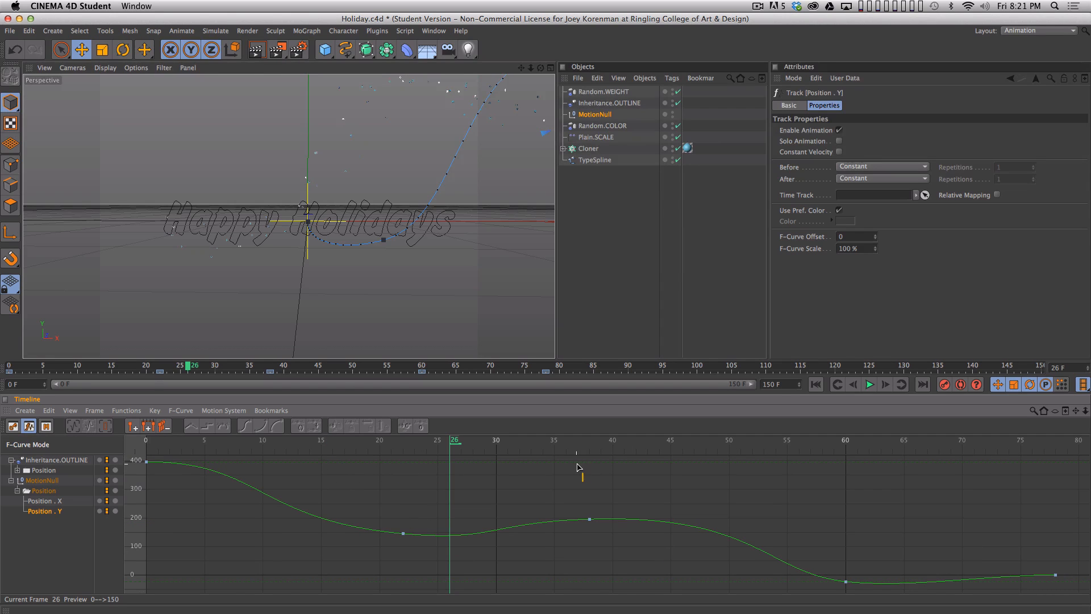
{"action": "left_click_drag", "start_coordinate": [581, 465], "coordinate": [588, 496]}
- Raise the frame 60 key of MotionNull's Position.Y curve to about 0.5 cm and play the animation from the start
{"action": "left_click_drag", "start_coordinate": [495, 449], "coordinate": [845, 484]}
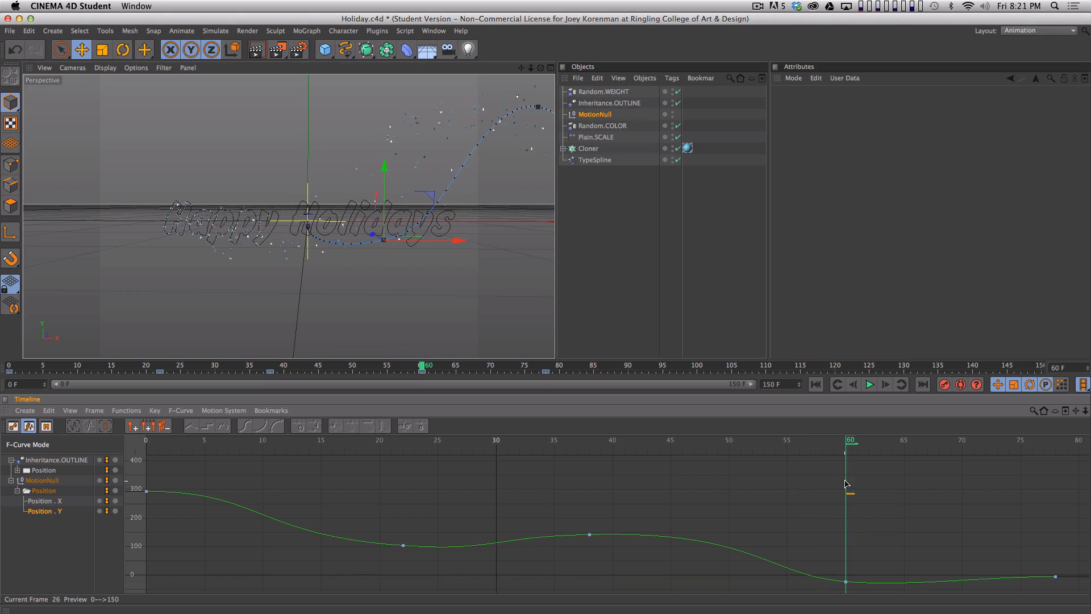
{"action": "left_click", "coordinate": [846, 581]}
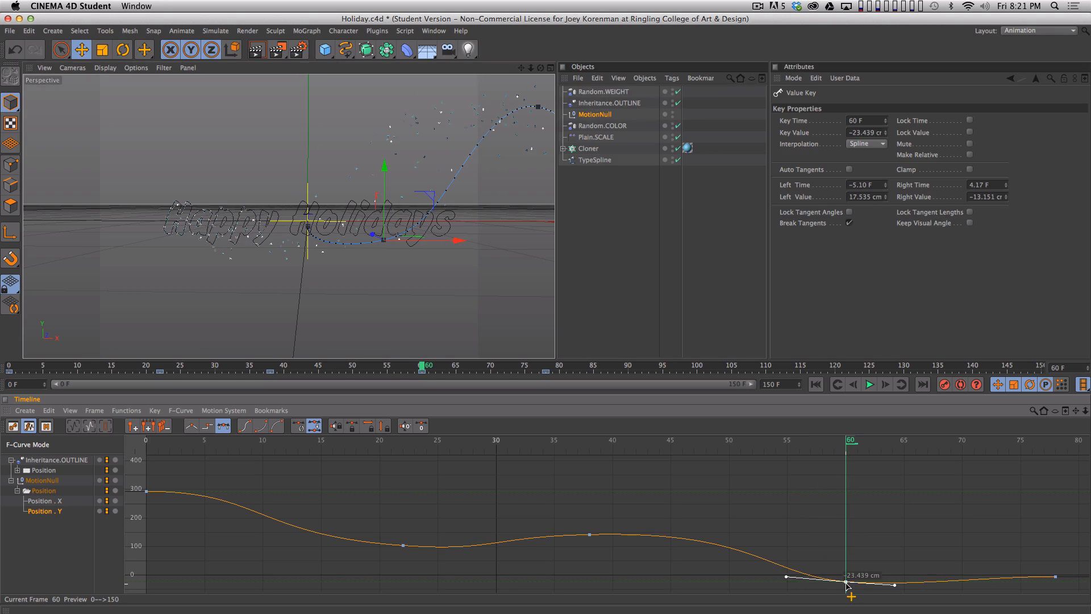
{"action": "left_click_drag", "start_coordinate": [846, 581], "coordinate": [845, 574], "text": "shift"}
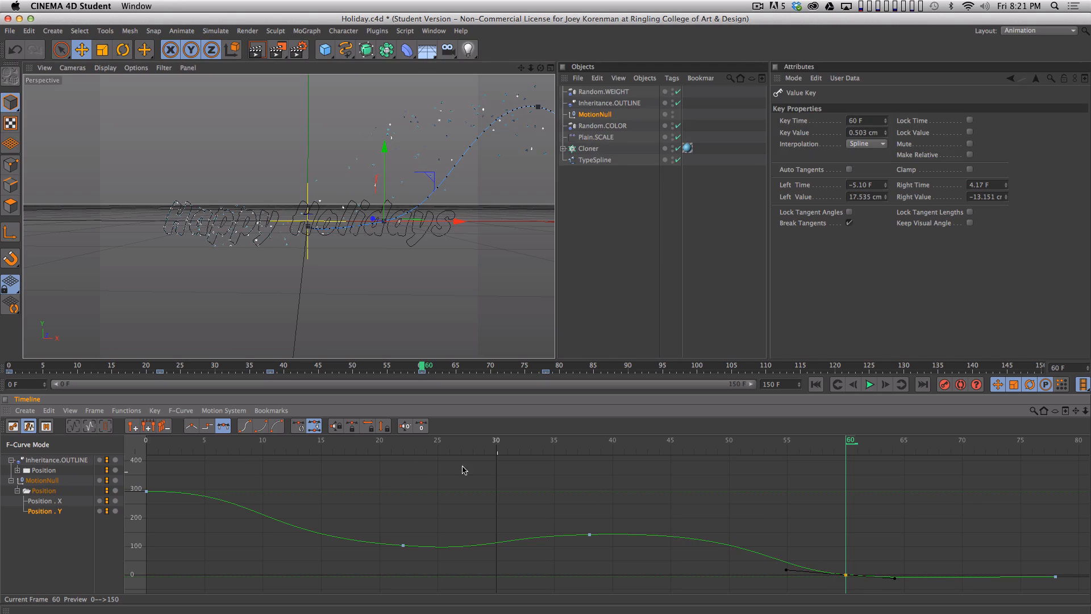
{"action": "left_click_drag", "start_coordinate": [257, 440], "coordinate": [146, 441]}
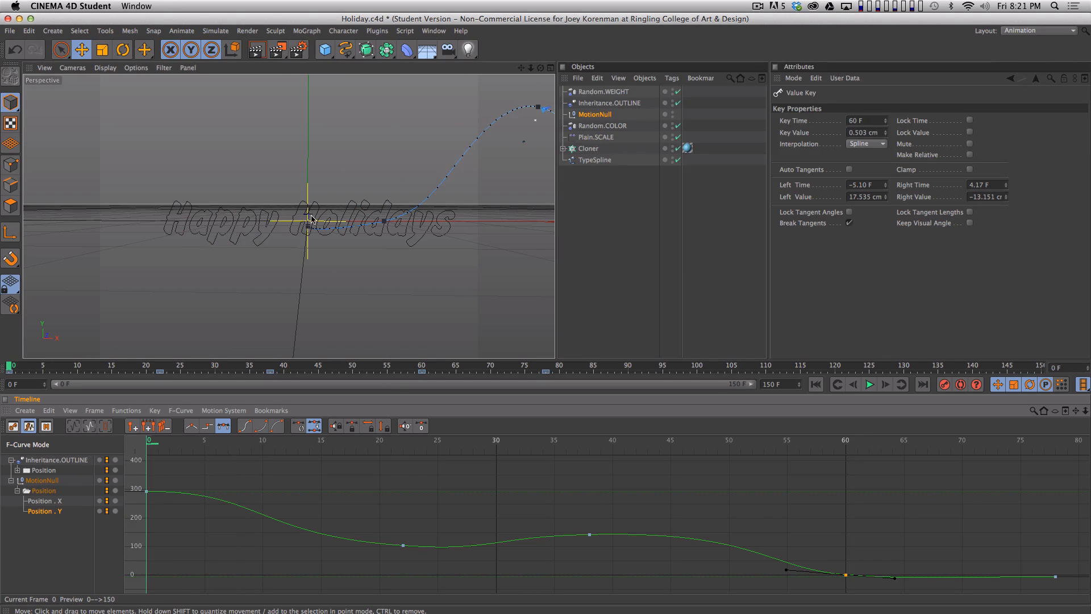
{"action": "key", "text": "F8"}
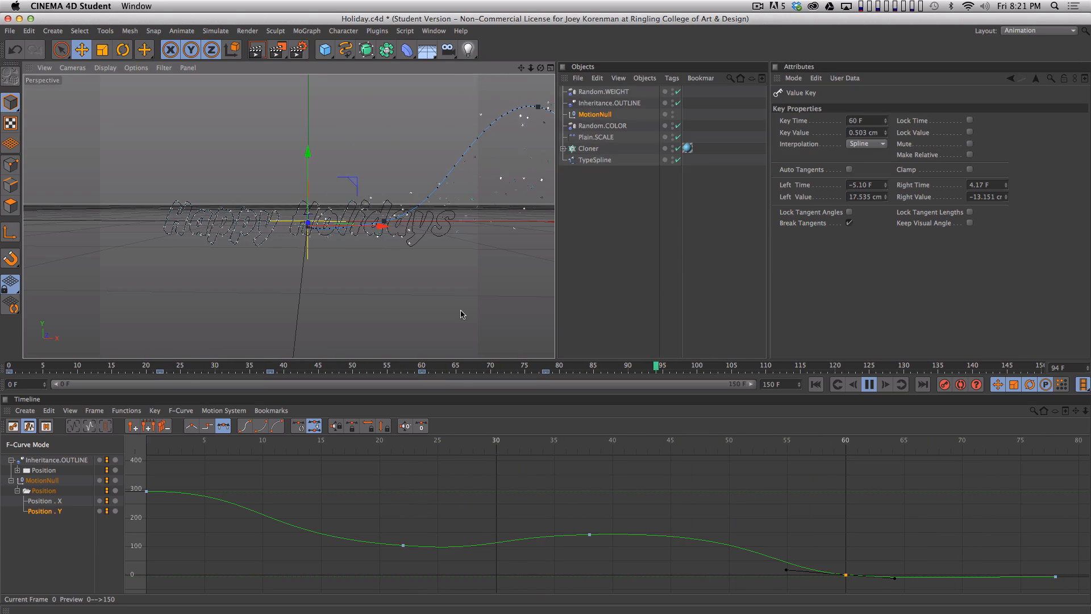
{"action": "key", "text": "F8"}
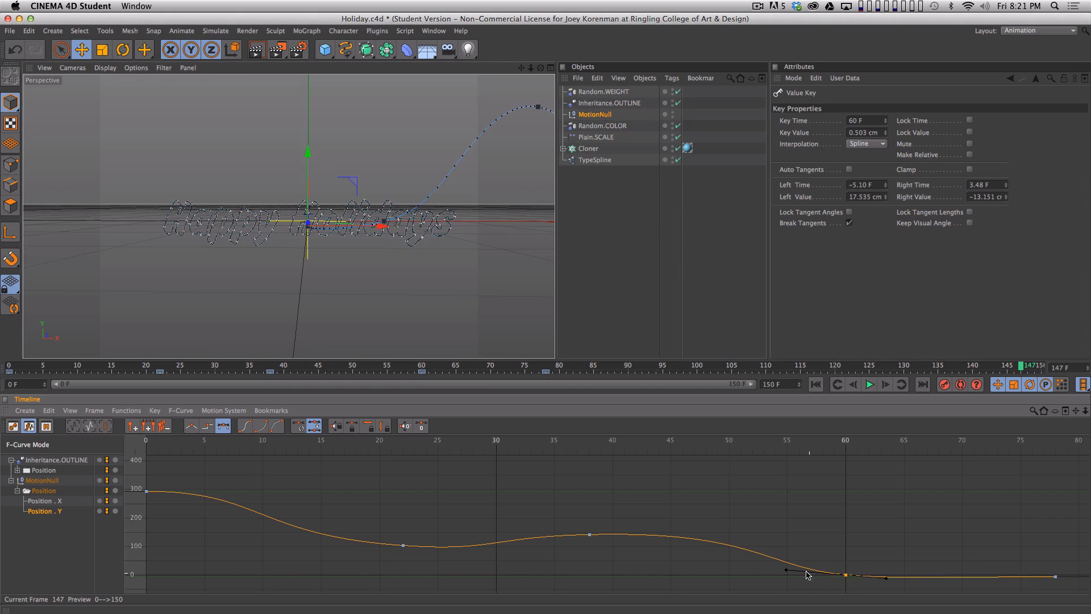
- Shorten the outgoing tangent of the frame 38 key on MotionNull's Position.Y curve and replay the animation
{"action": "left_click", "coordinate": [589, 534]}
{"action": "left_click_drag", "start_coordinate": [715, 531], "coordinate": [680, 532], "text": "shift+super"}
{"action": "left_click", "coordinate": [665, 516]}
{"action": "left_click_drag", "start_coordinate": [578, 441], "coordinate": [150, 472]}
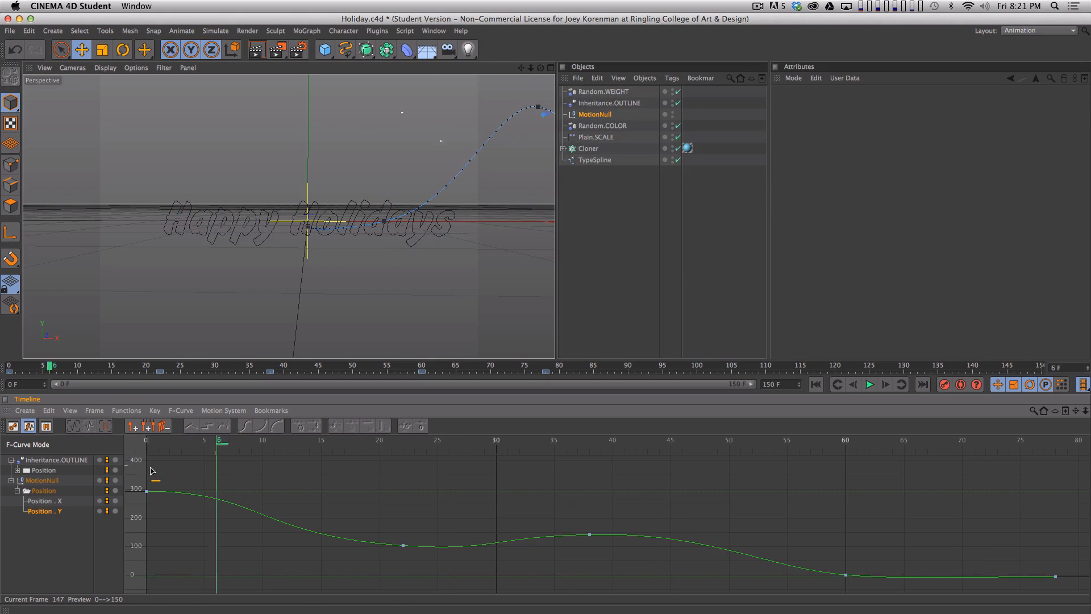
{"action": "key", "text": "F8"}
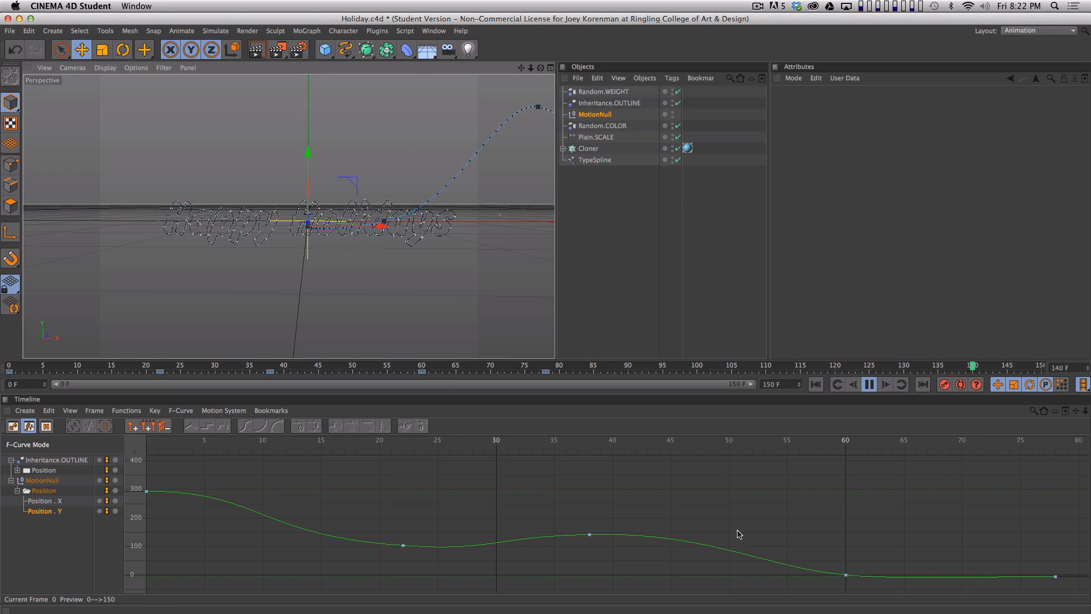
{"action": "key", "text": "F8"}
- Clear the object selection and switch the interface back to the Standard layout
{"action": "left_click", "coordinate": [670, 278]}
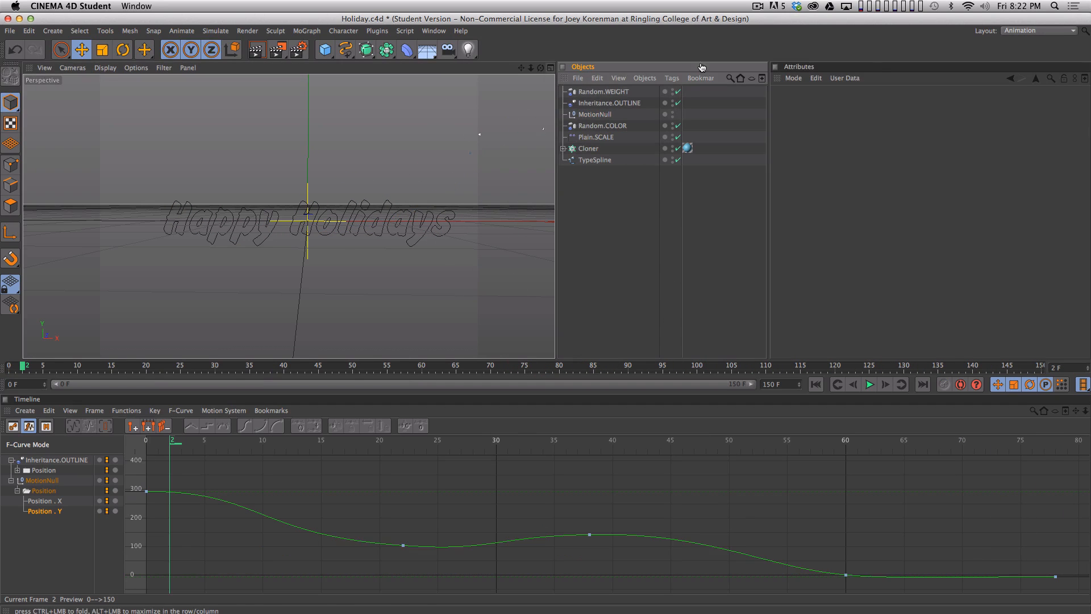
{"action": "left_click", "coordinate": [1039, 30]}
{"action": "left_click", "coordinate": [1043, 102]}
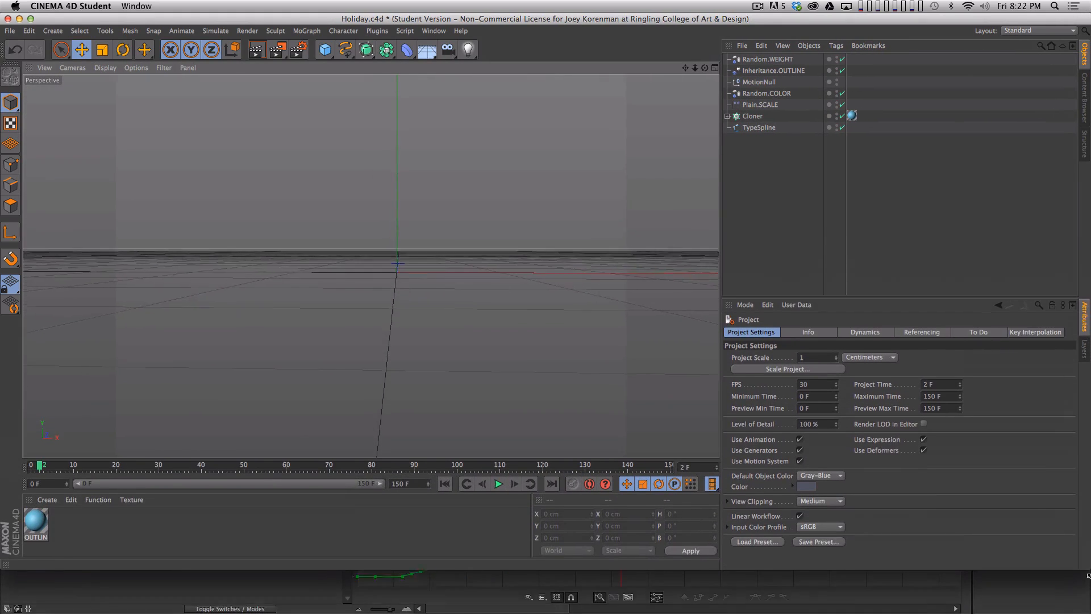
{"action": "left_click", "coordinate": [889, 295]}
{"action": "left_click", "coordinate": [178, 490]}
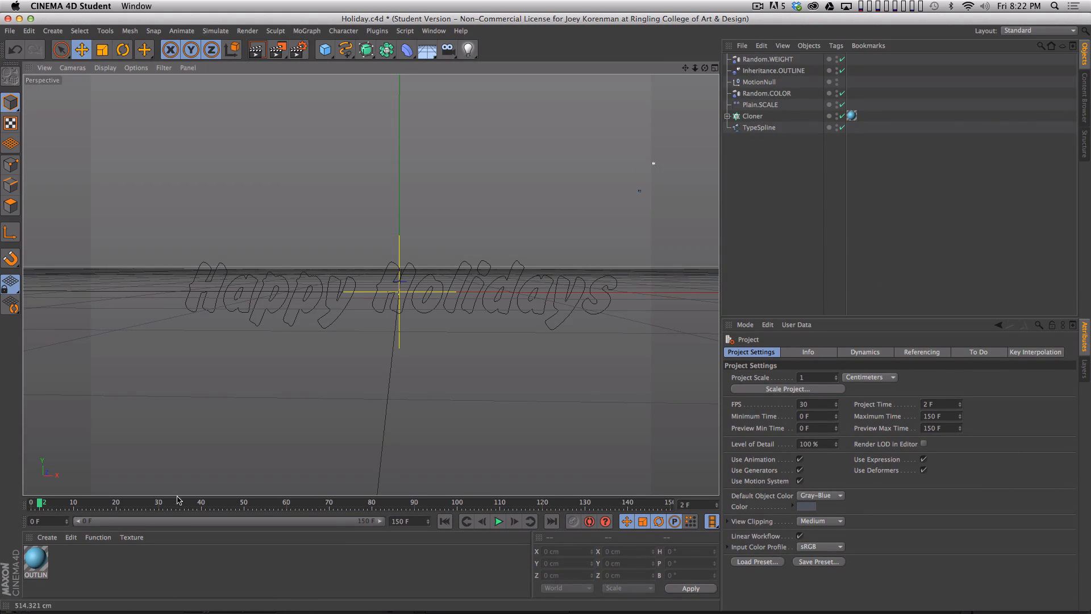
- Preview the animation from frame 0, render the view at frame 145 and save the project
{"action": "left_click_drag", "start_coordinate": [176, 502], "coordinate": [30, 503]}
{"action": "key", "text": "F8"}
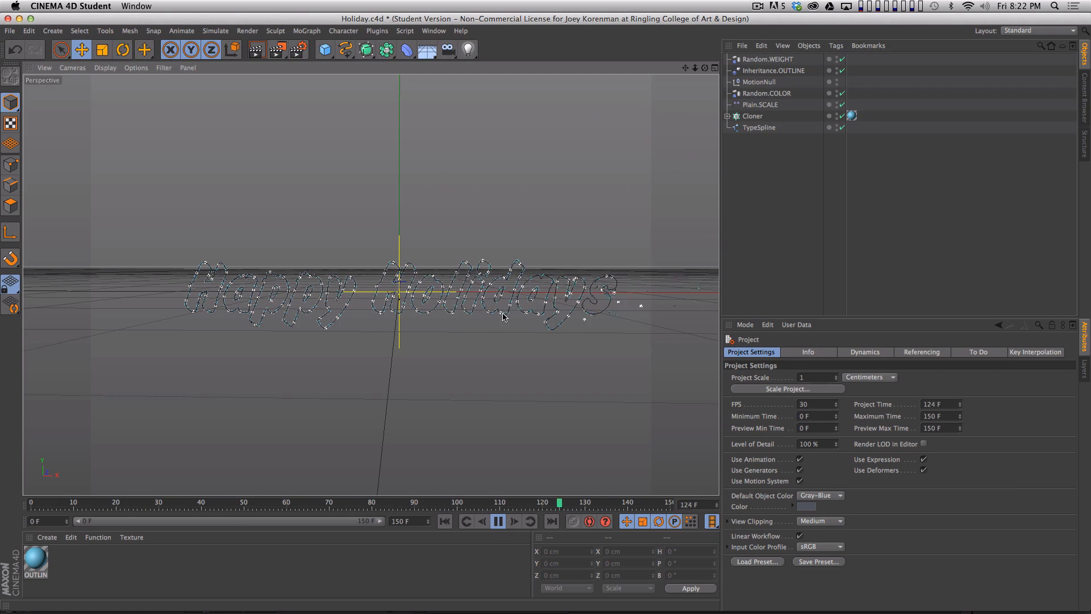
{"action": "key", "text": "F8"}
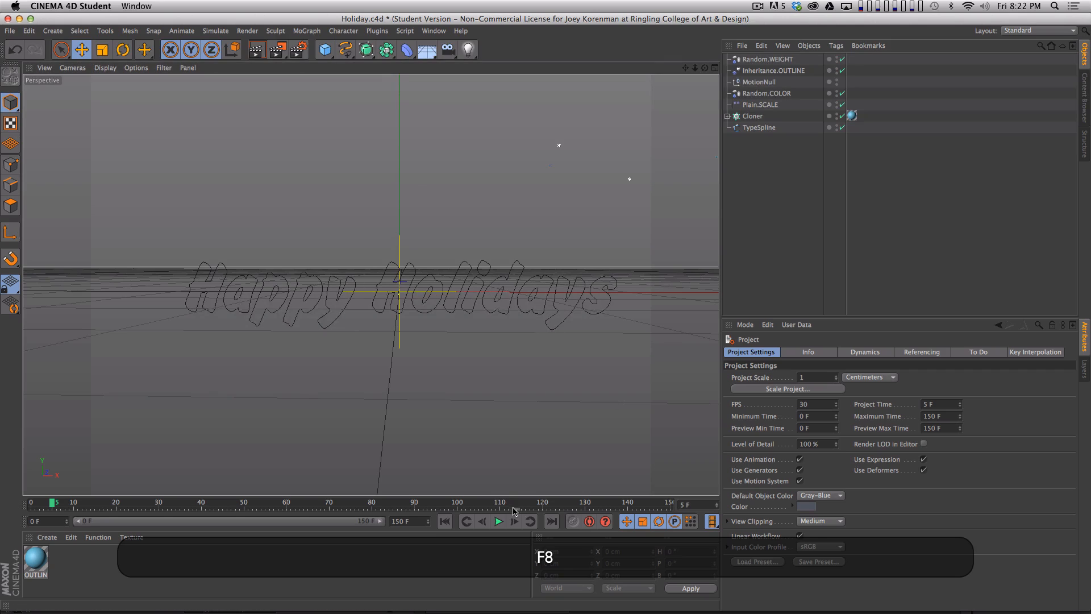
{"action": "key", "text": "super+r"}
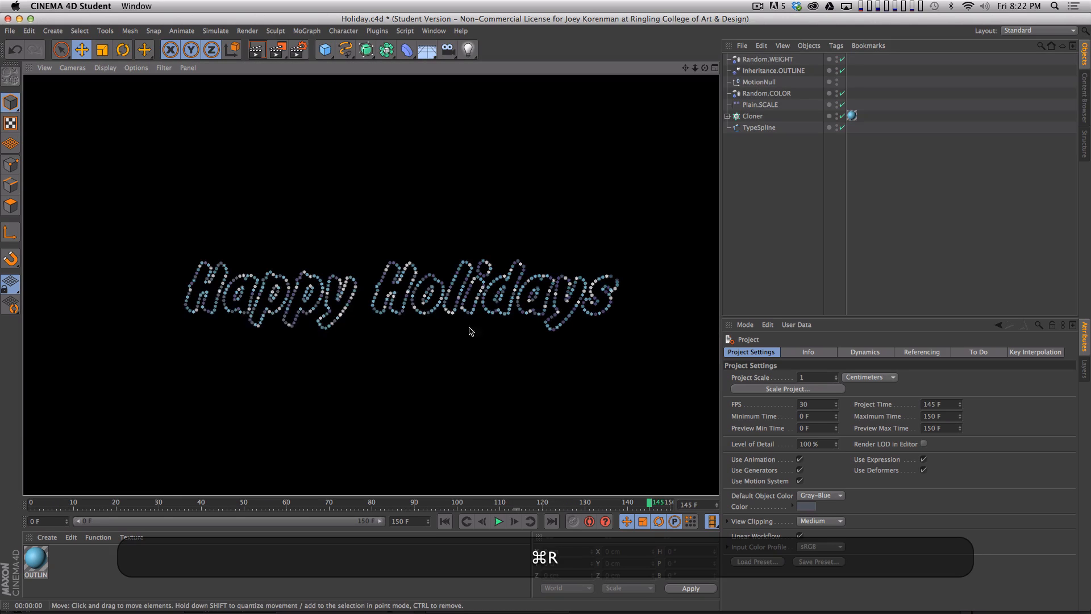
{"action": "key", "text": "super+s"}
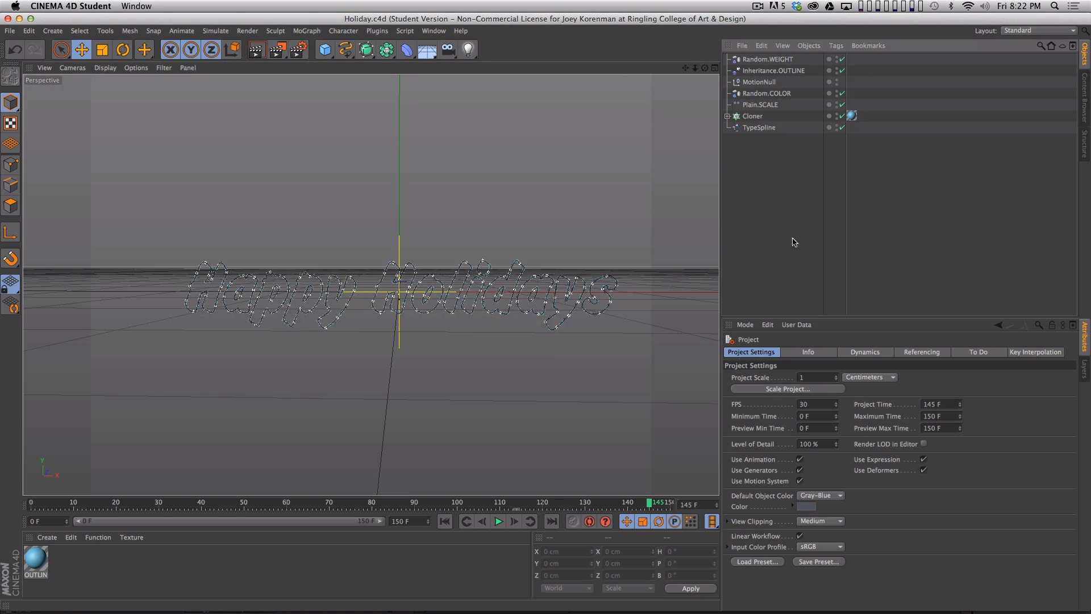
- Move MotionNull to the top of the object hierarchy and group the six other objects under a null
{"action": "left_click_drag", "start_coordinate": [753, 85], "coordinate": [760, 56]}
{"action": "left_click", "coordinate": [785, 170]}
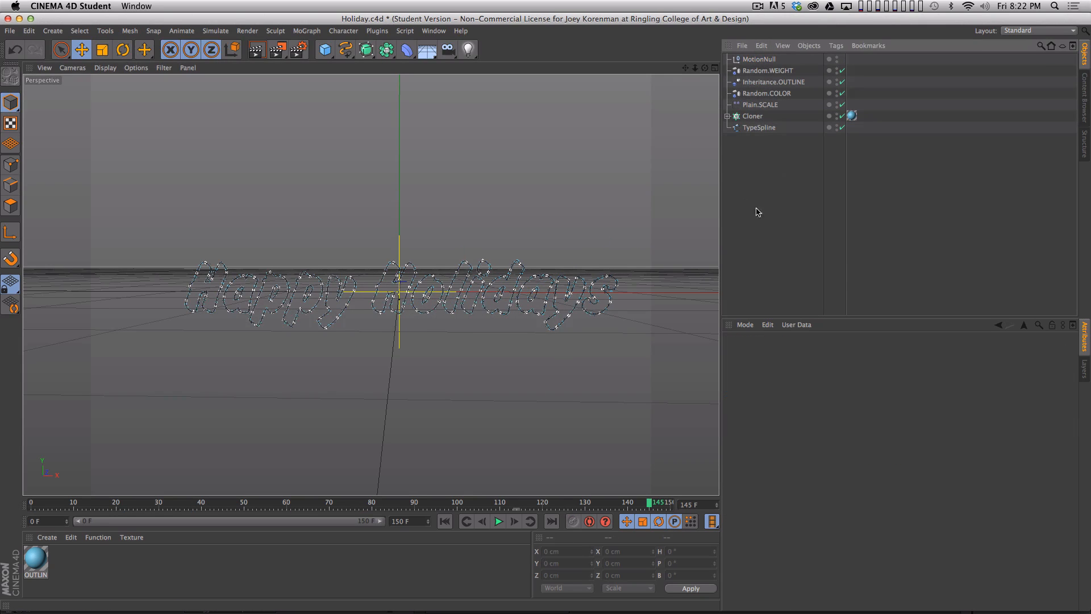
{"action": "left_click_drag", "start_coordinate": [775, 166], "coordinate": [753, 67]}
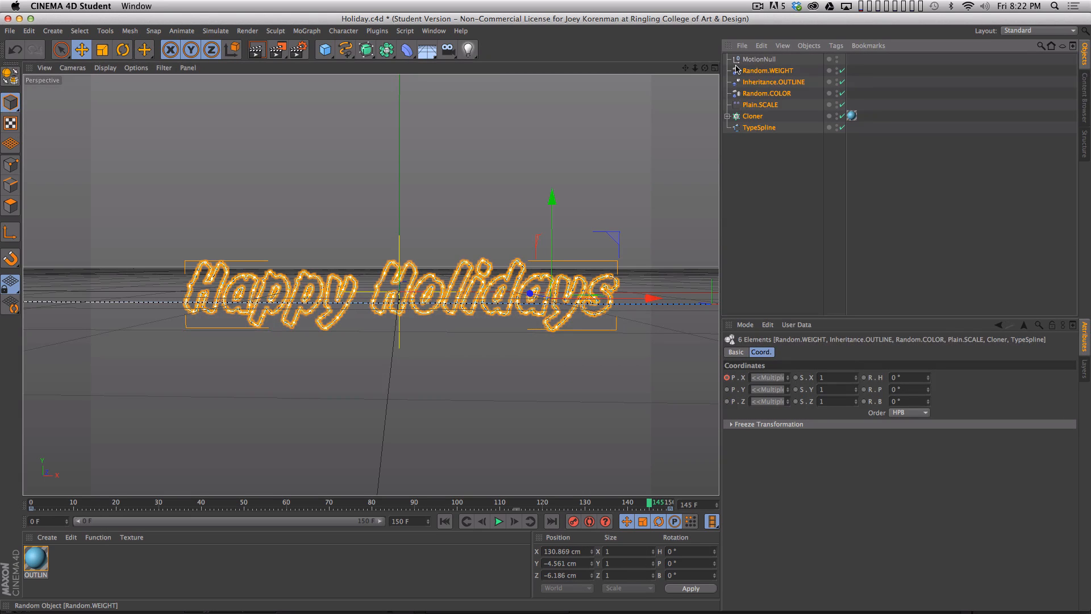
{"action": "key", "text": "alt+g"}
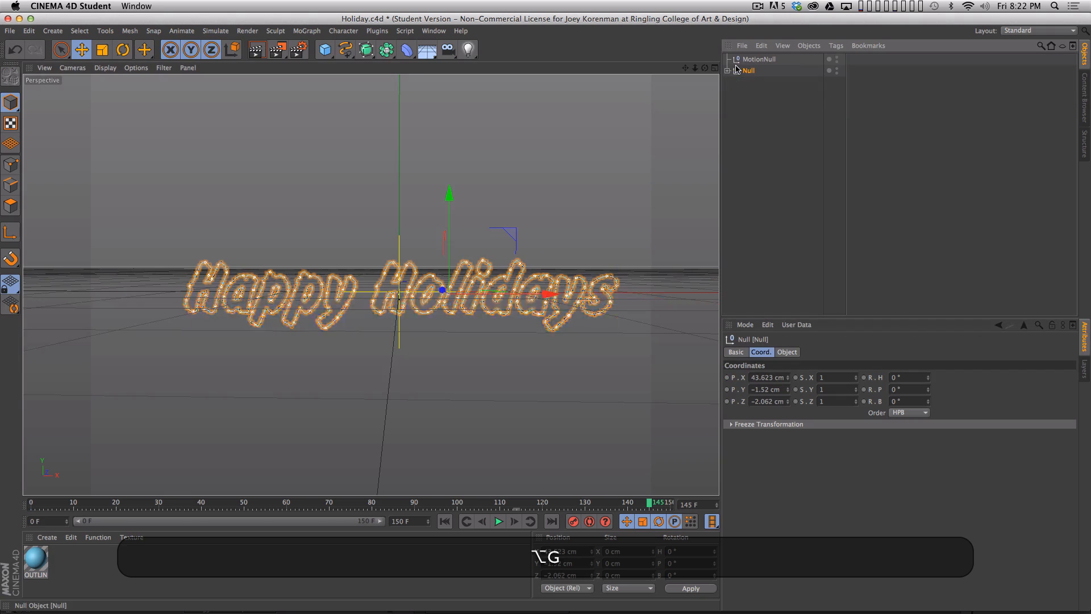
- Rename the new group null to Outline Particles and clear the selection
{"action": "double_click", "coordinate": [749, 71]}
{"action": "type", "text": "O"}
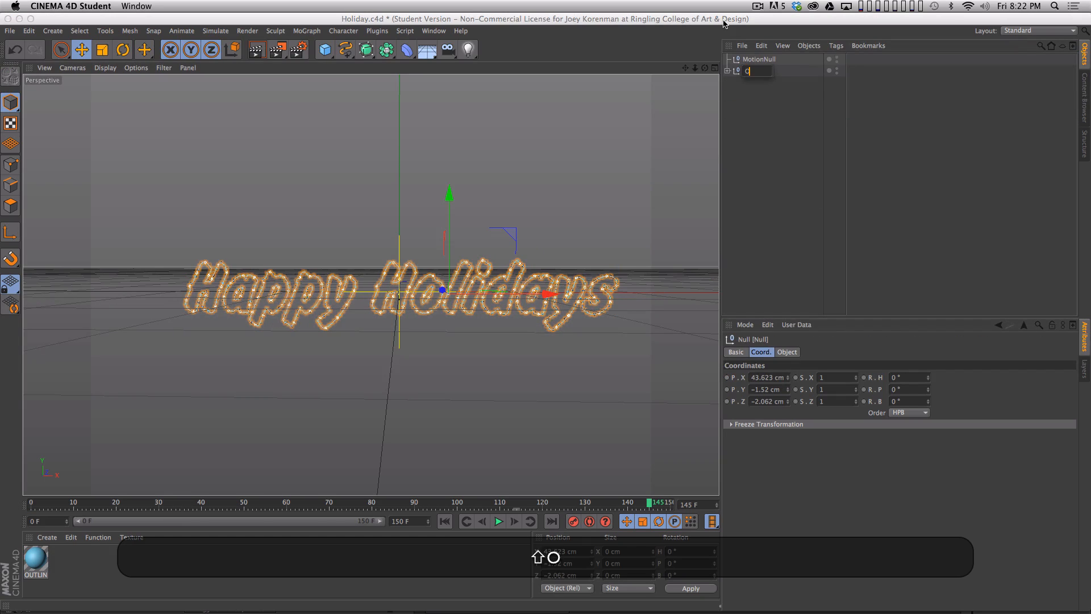
{"action": "type", "text": "utline Particles"}
{"action": "key", "text": "Return"}
{"action": "left_click", "coordinate": [767, 122]}
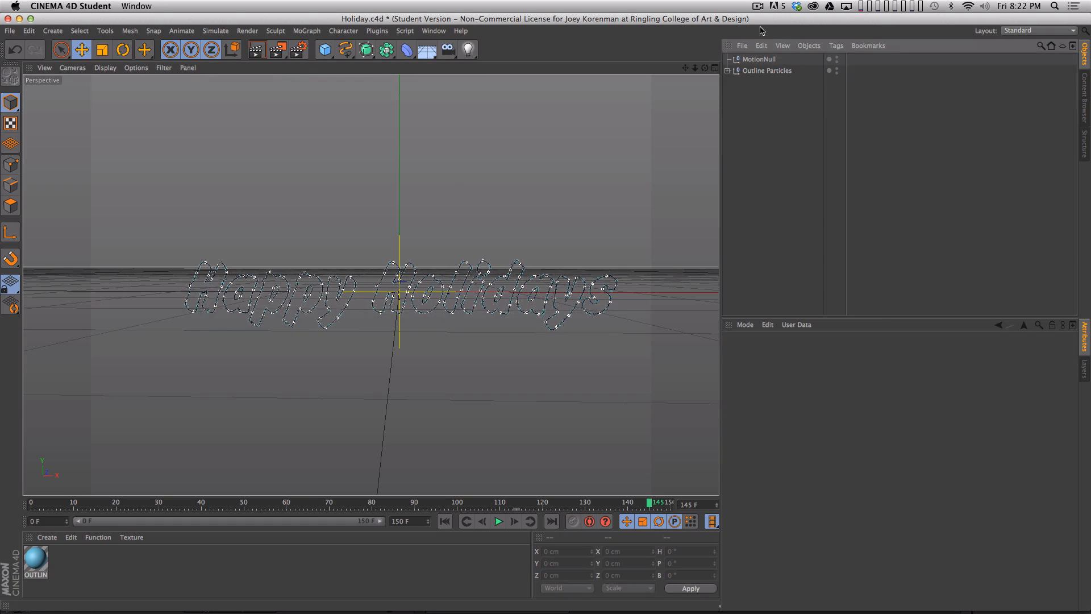
- Duplicate the Outline Particles group, expand the copy and hide the original group in the editor and renderer
{"action": "left_click_drag", "start_coordinate": [760, 70], "coordinate": [764, 86], "text": "super"}
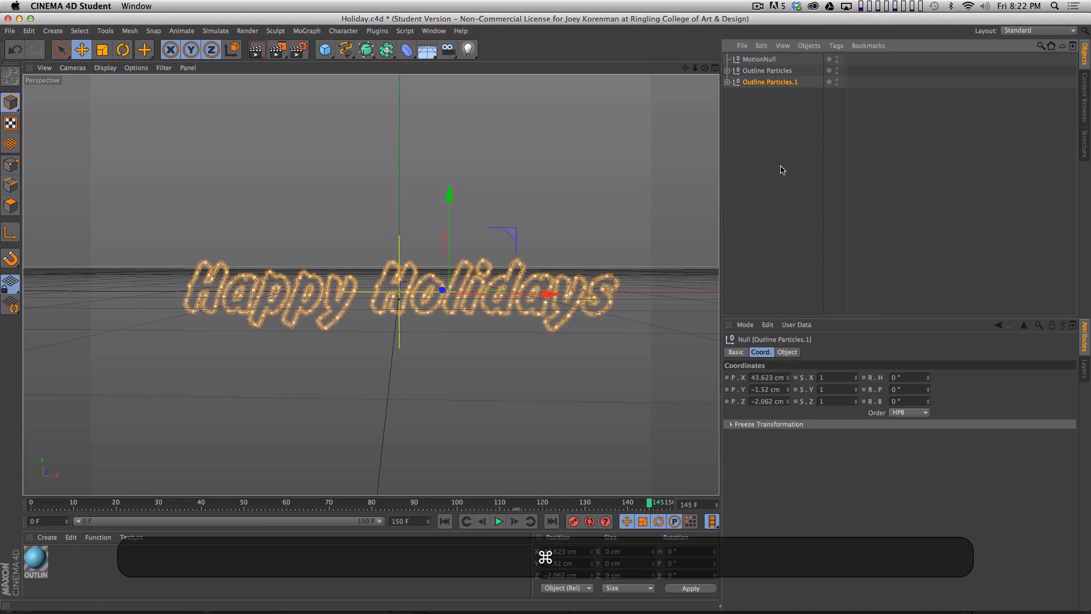
{"action": "left_click", "coordinate": [727, 82]}
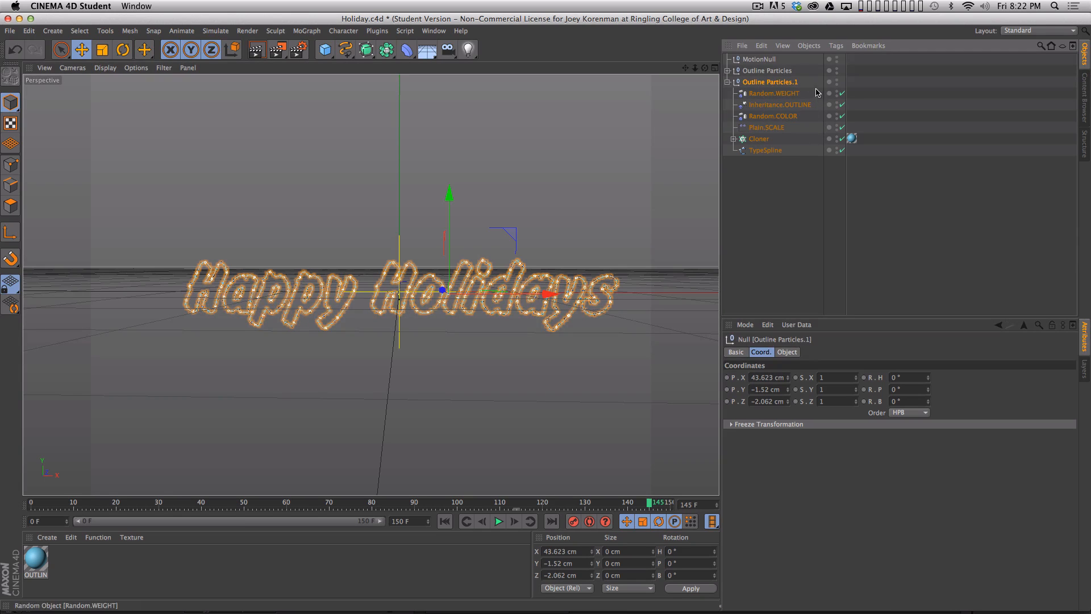
{"action": "left_click", "coordinate": [836, 71], "text": "alt"}
{"action": "left_click", "coordinate": [836, 71], "text": "alt"}
{"action": "left_click", "coordinate": [779, 161]}
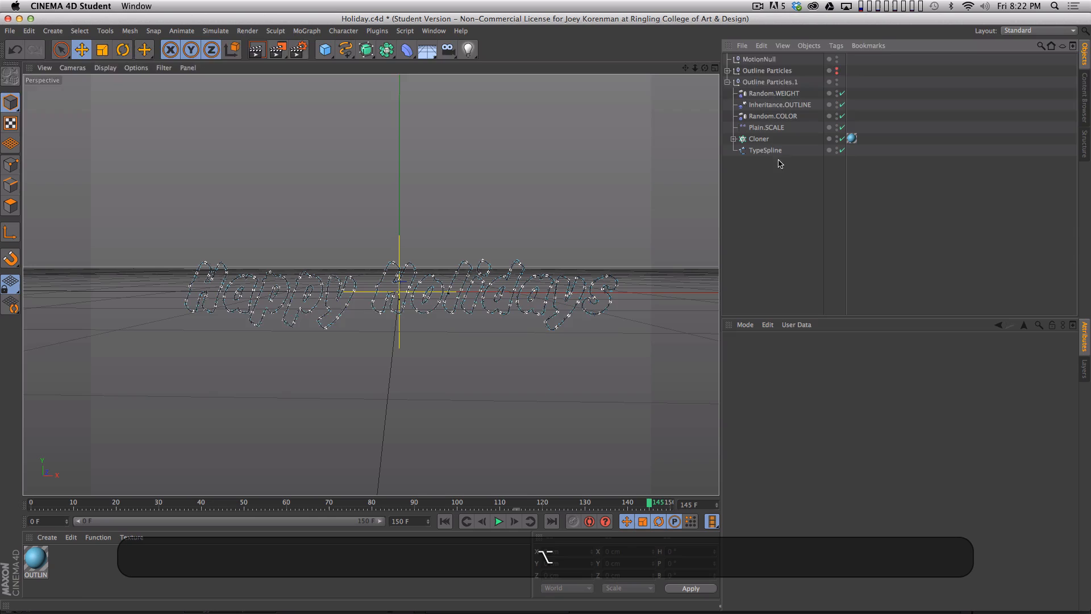
- Try a scale of about -1.08 for Plain.SCALE in the duplicated group, and undo the change
{"action": "left_click", "coordinate": [767, 128]}
{"action": "left_click", "coordinate": [810, 352]}
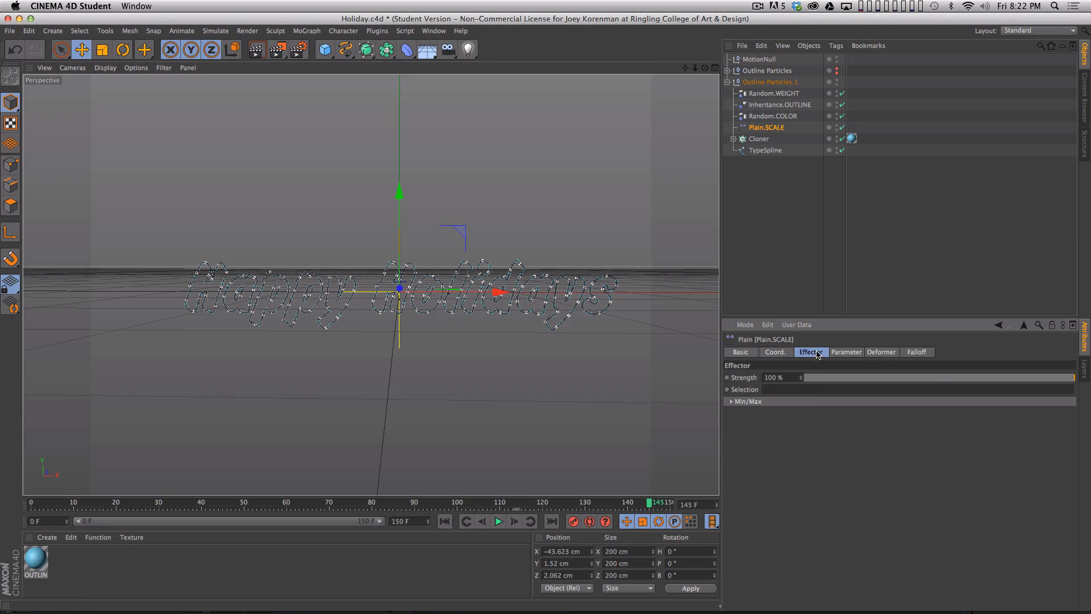
{"action": "left_click", "coordinate": [845, 353]}
{"action": "mouse_move", "coordinate": [877, 416]}
{"action": "left_mouse_down"}
{"action": "mouse_move", "coordinate": [866, 337]}
{"action": "mouse_move", "coordinate": [871, 408]}
{"action": "left_mouse_up"}
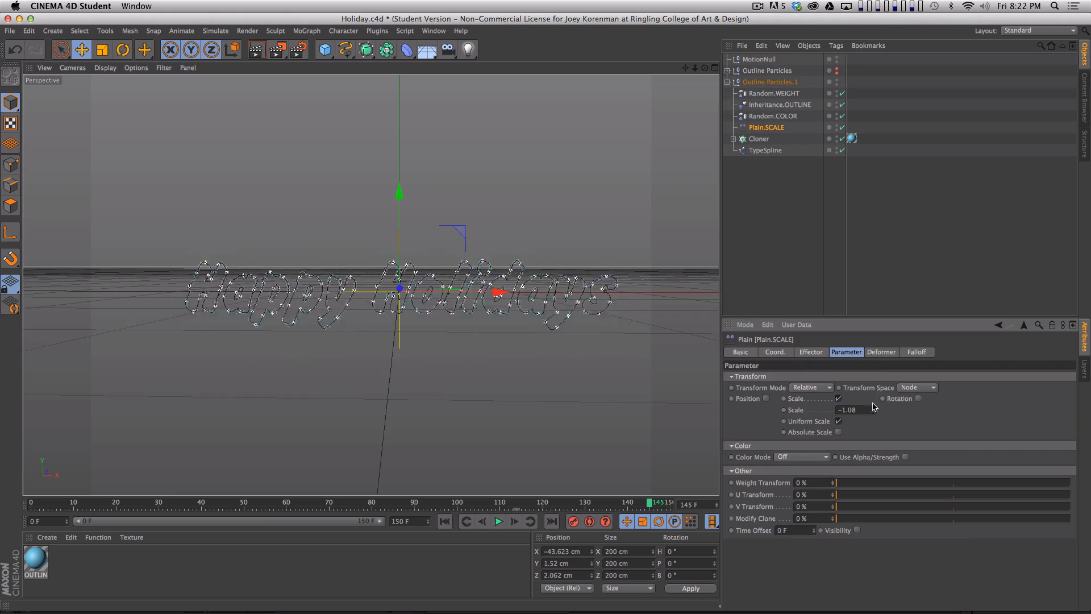
{"action": "key", "text": "super+z"}
{"action": "key", "text": "super+z"}
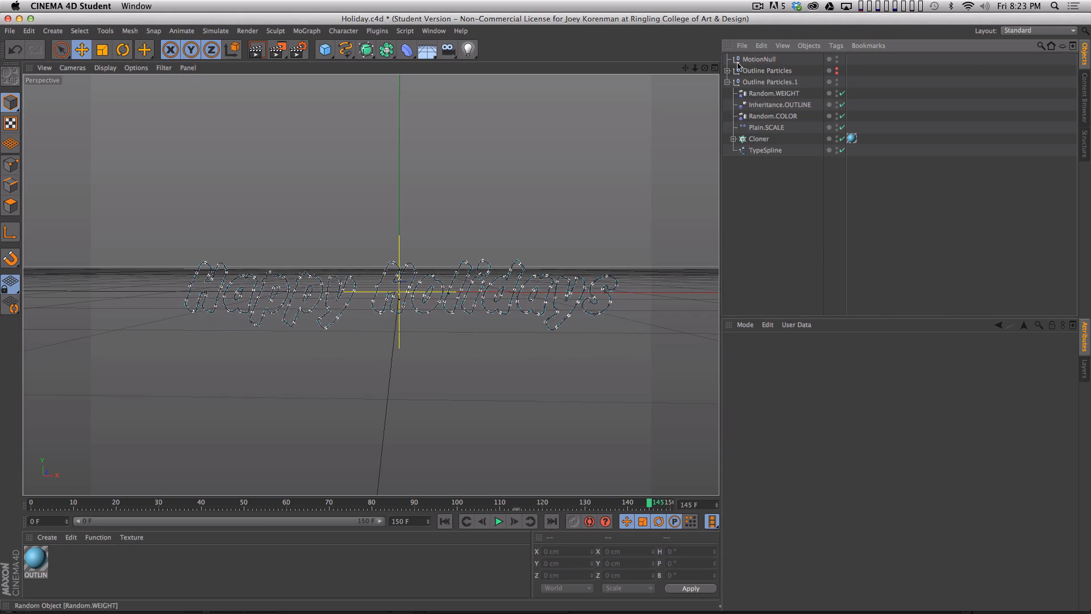
- Add an Extrude NURBS to the Outline Particles.1 group and make its TypeSpline a child of it
{"action": "left_click", "coordinate": [727, 82]}
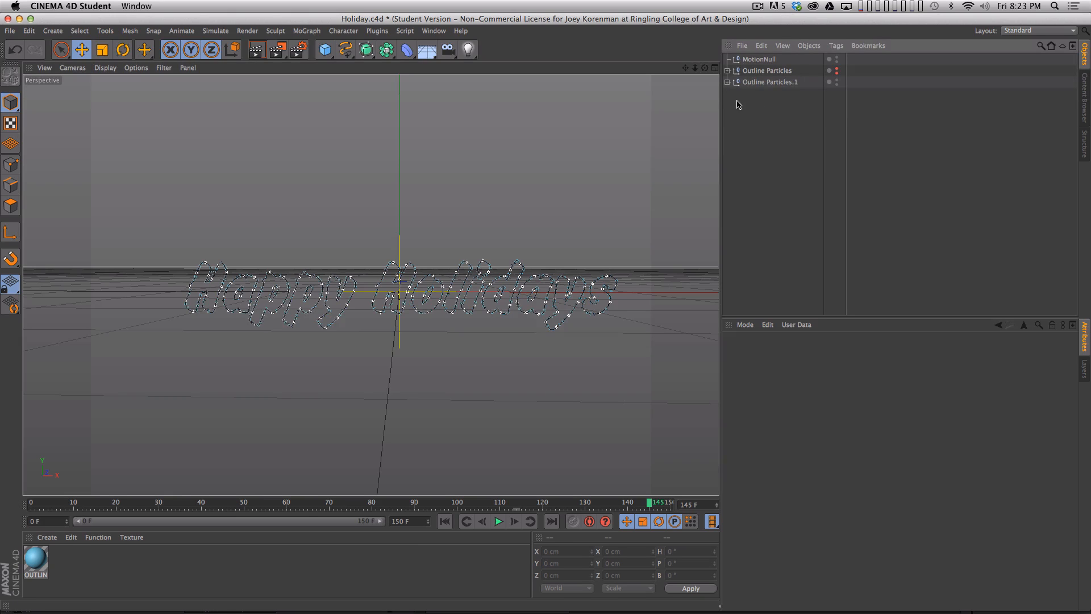
{"action": "left_click", "coordinate": [727, 82]}
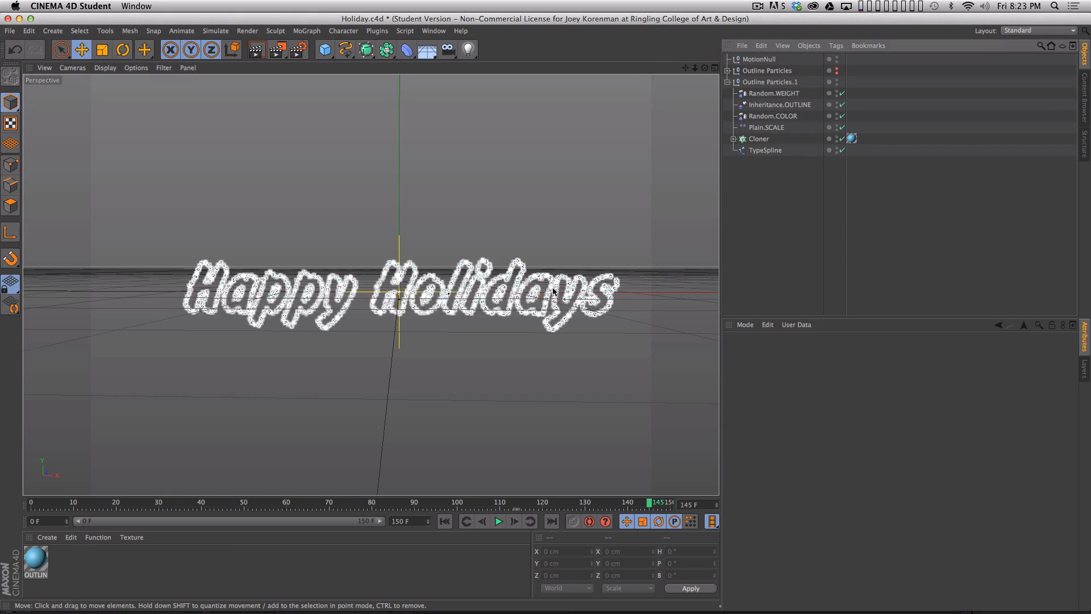
{"action": "key", "text": "2"}
{"action": "left_click_drag", "start_coordinate": [418, 328], "coordinate": [498, 306]}
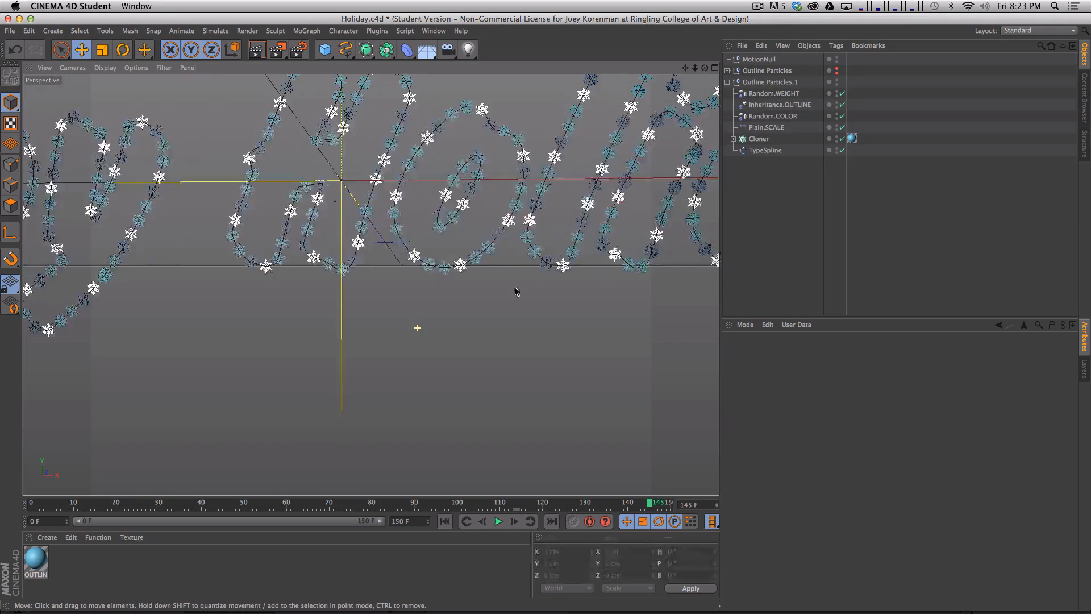
{"action": "key", "text": "1"}
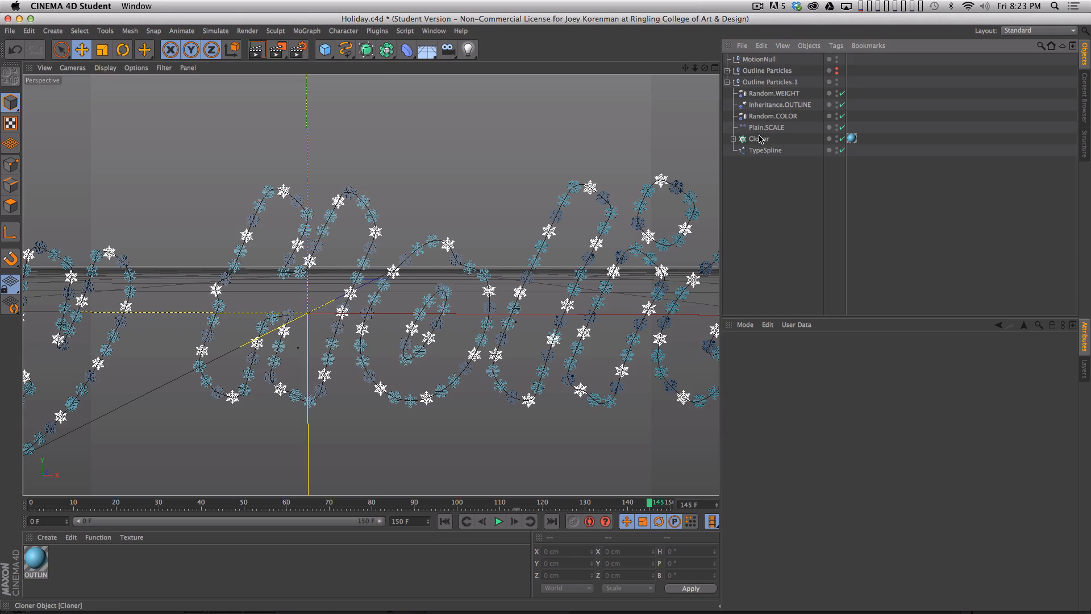
{"action": "left_click", "coordinate": [500, 65]}
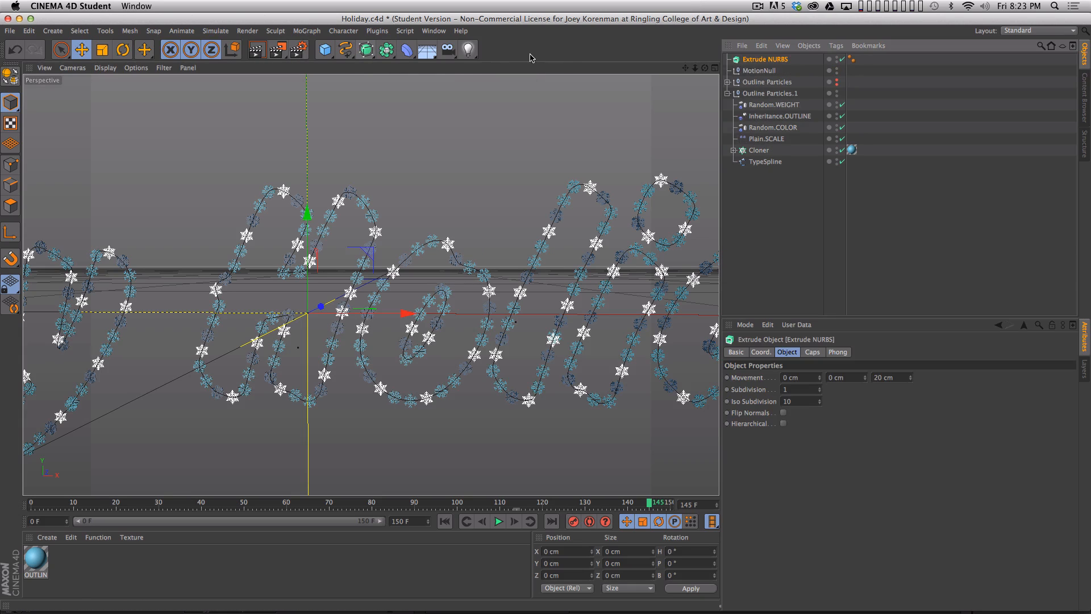
{"action": "left_click_drag", "start_coordinate": [759, 59], "coordinate": [741, 153]}
{"action": "left_click", "coordinate": [741, 153]}
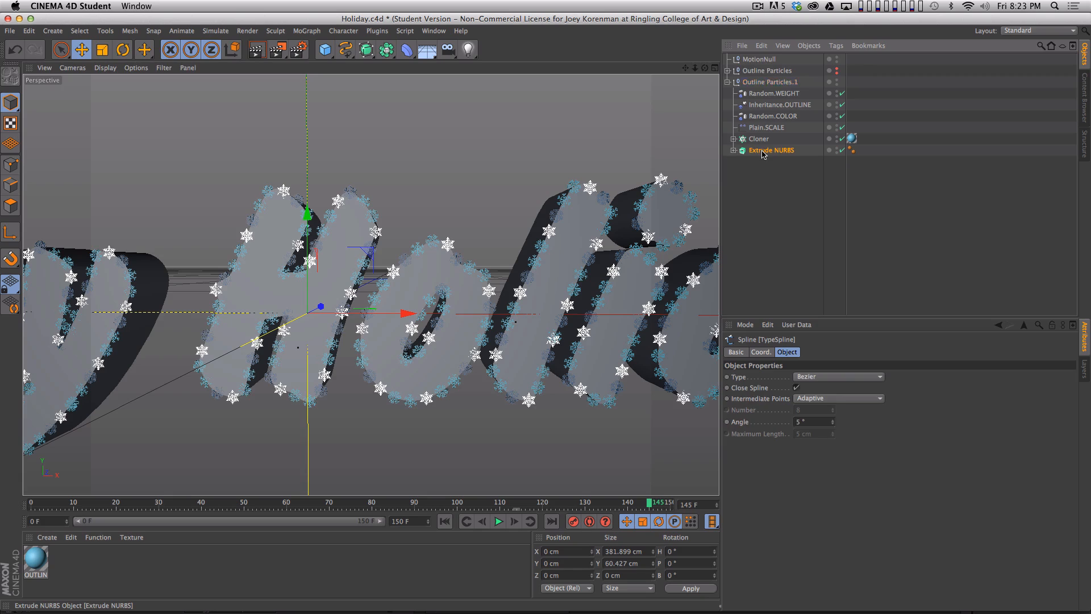
- Set the Extrude NURBS Z movement to 0 cm to make the letter shapes flat
{"action": "left_click_drag", "start_coordinate": [902, 377], "coordinate": [806, 319]}
{"action": "type", "text": "0"}
{"action": "key", "text": "Return"}
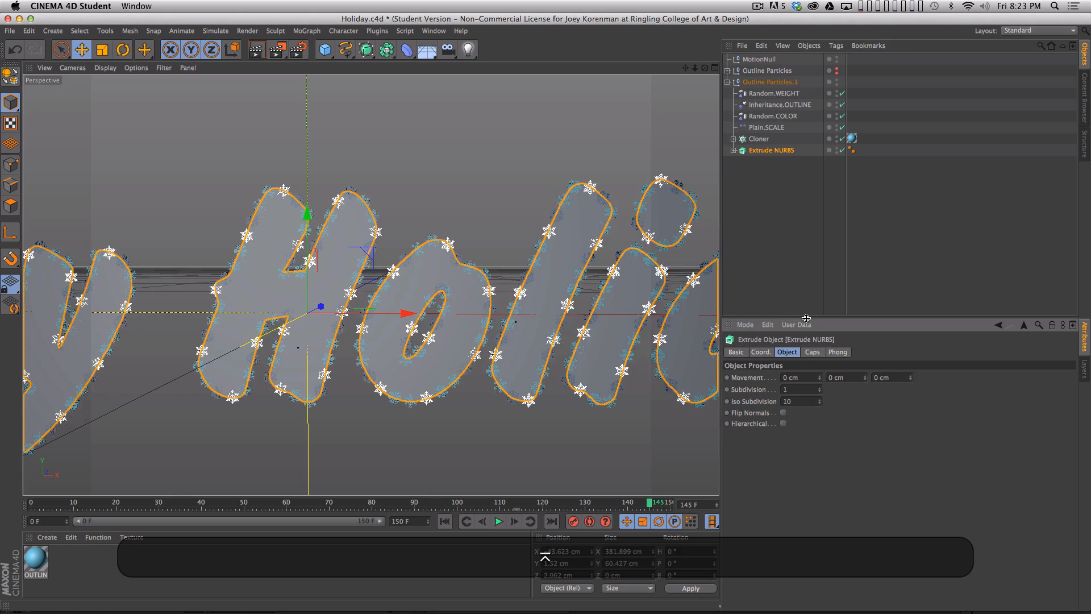
- Make the Extrude NURBS the object that the Cloner in Outline Particles.1 distributes its clones on
{"action": "left_click", "coordinate": [882, 218]}
{"action": "key", "text": "2"}
{"action": "left_click_drag", "start_coordinate": [578, 276], "coordinate": [529, 265]}
{"action": "key", "text": "2"}
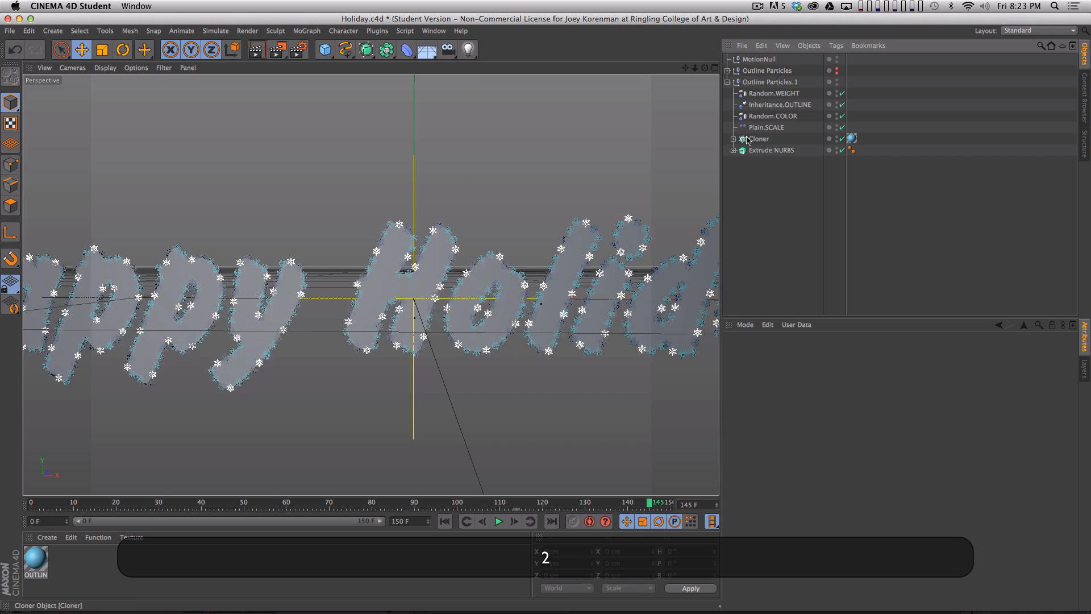
{"action": "left_click", "coordinate": [753, 139]}
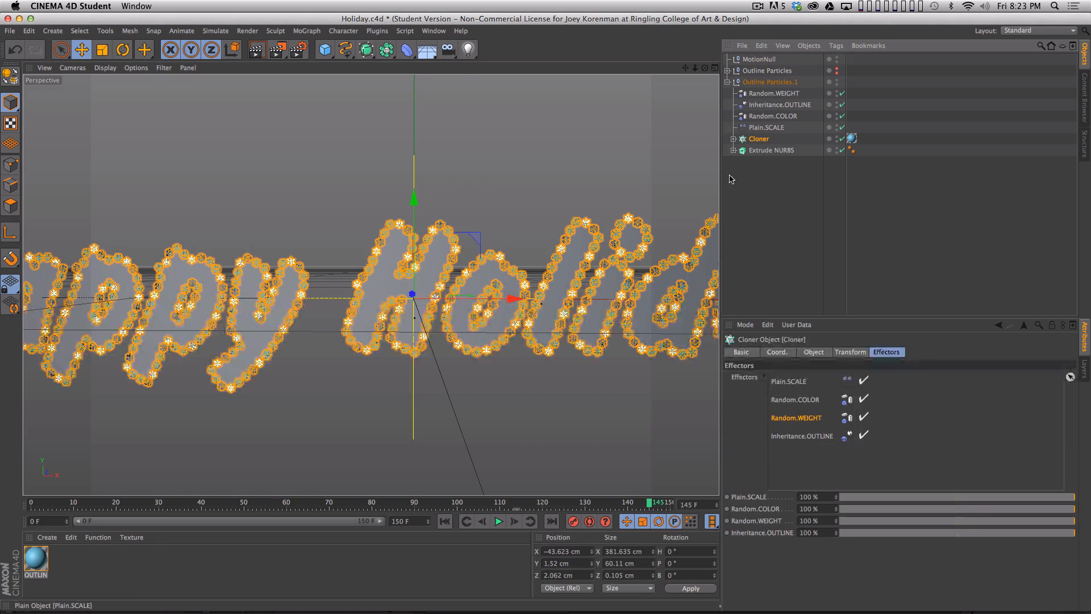
{"action": "left_click", "coordinate": [813, 352]}
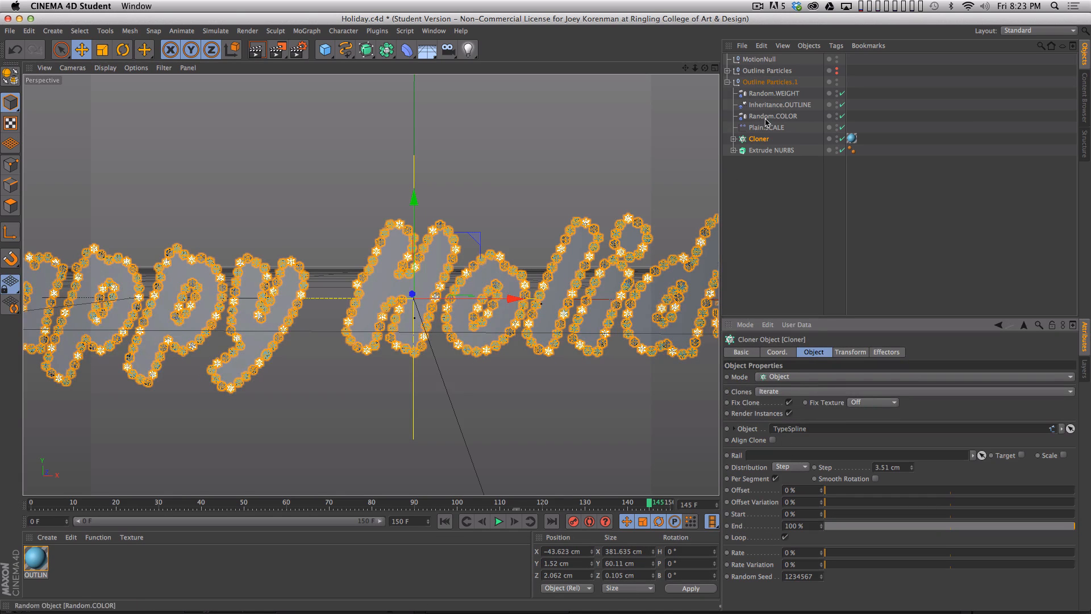
{"action": "left_click_drag", "start_coordinate": [750, 152], "coordinate": [799, 429]}
{"action": "left_click", "coordinate": [784, 236]}
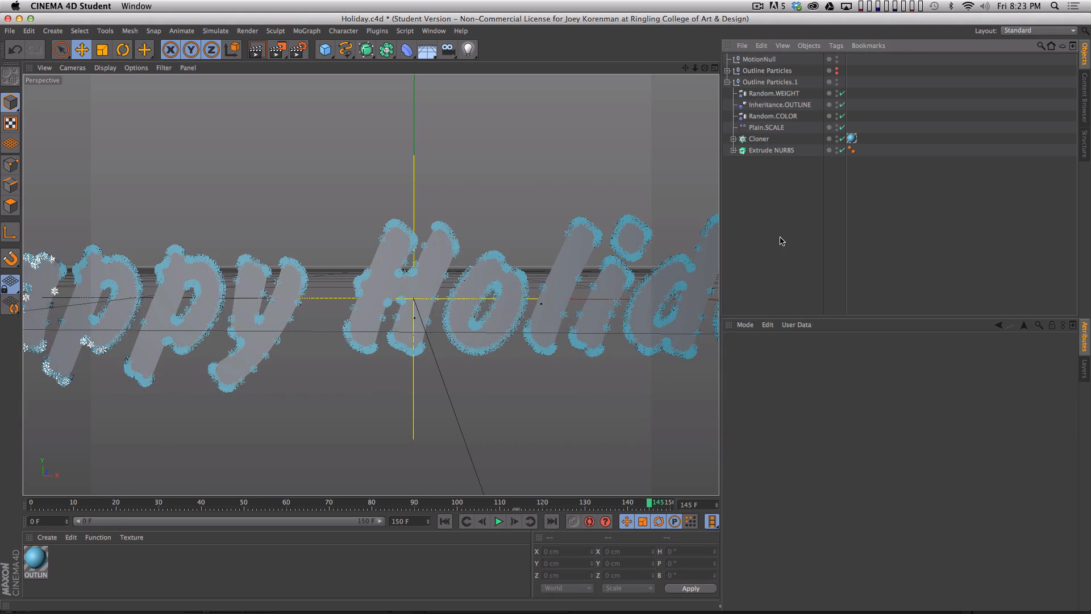
{"action": "left_click", "coordinate": [770, 150]}
{"action": "left_click", "coordinate": [758, 138]}
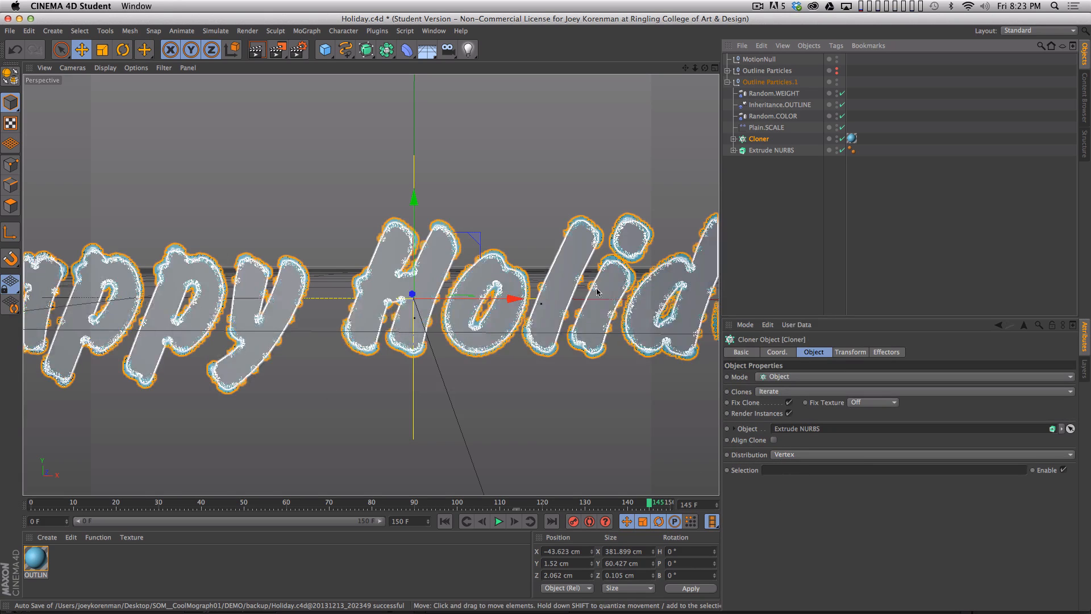
- Set the Cloner's distribution to Surface and its count to 1970 so snowflakes fill the letters
{"action": "left_click", "coordinate": [807, 457]}
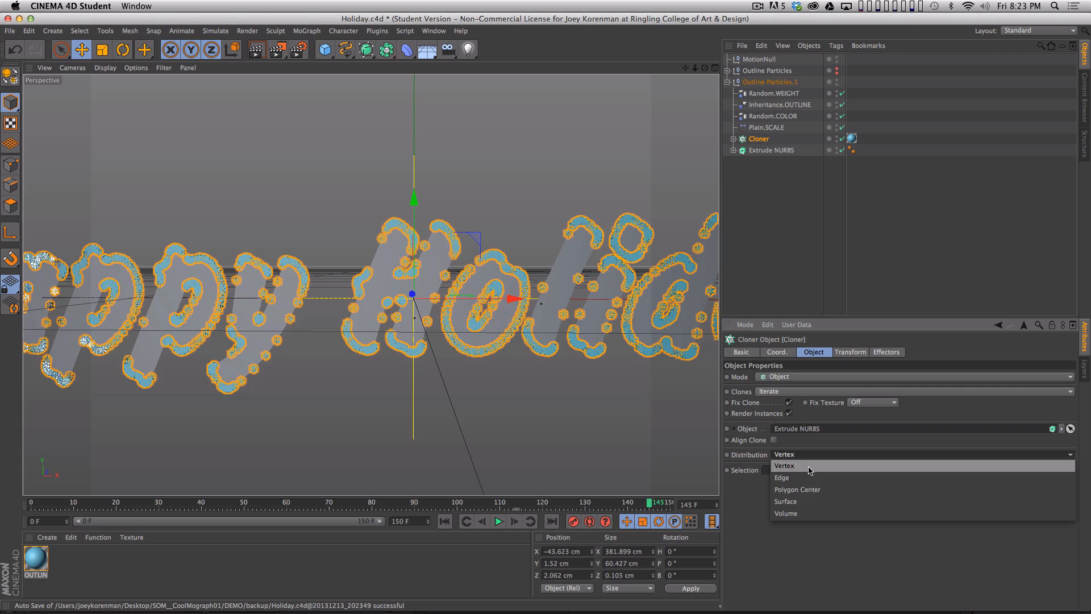
{"action": "left_click", "coordinate": [804, 510]}
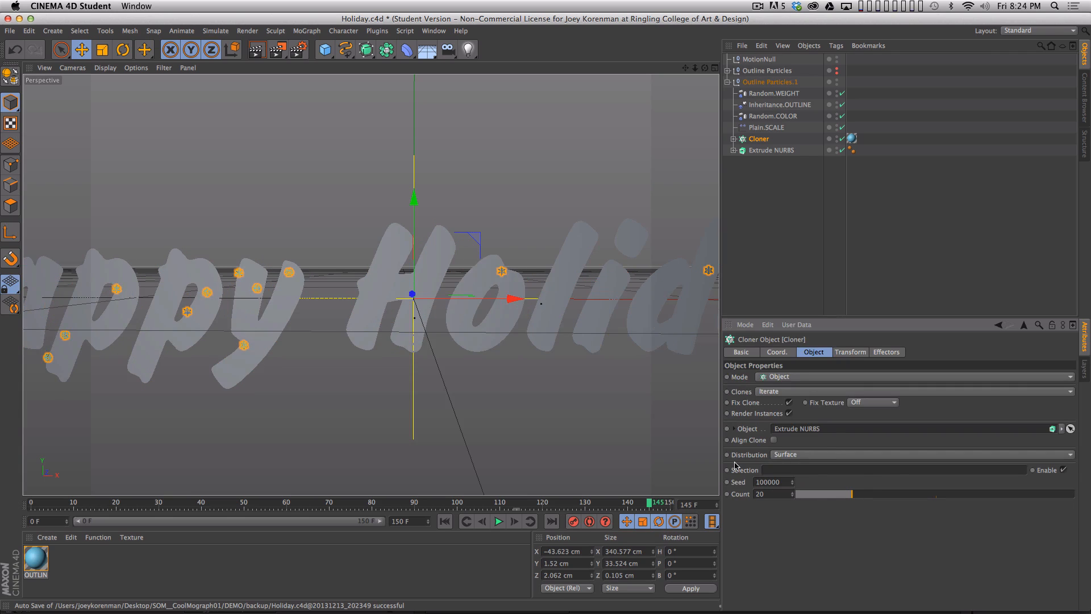
{"action": "left_click_drag", "start_coordinate": [872, 499], "coordinate": [1062, 499]}
{"action": "left_click_drag", "start_coordinate": [793, 495], "coordinate": [793, 387], "text": "shift"}
{"action": "left_click", "coordinate": [767, 256]}
{"action": "key", "text": "2"}
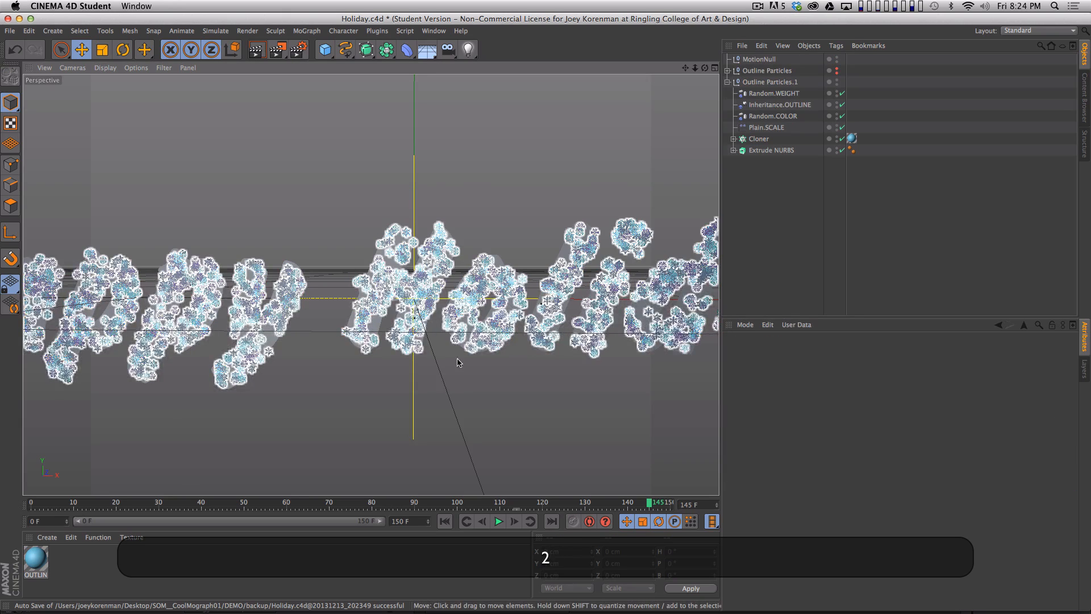
{"action": "left_click_drag", "start_coordinate": [457, 362], "coordinate": [448, 363]}
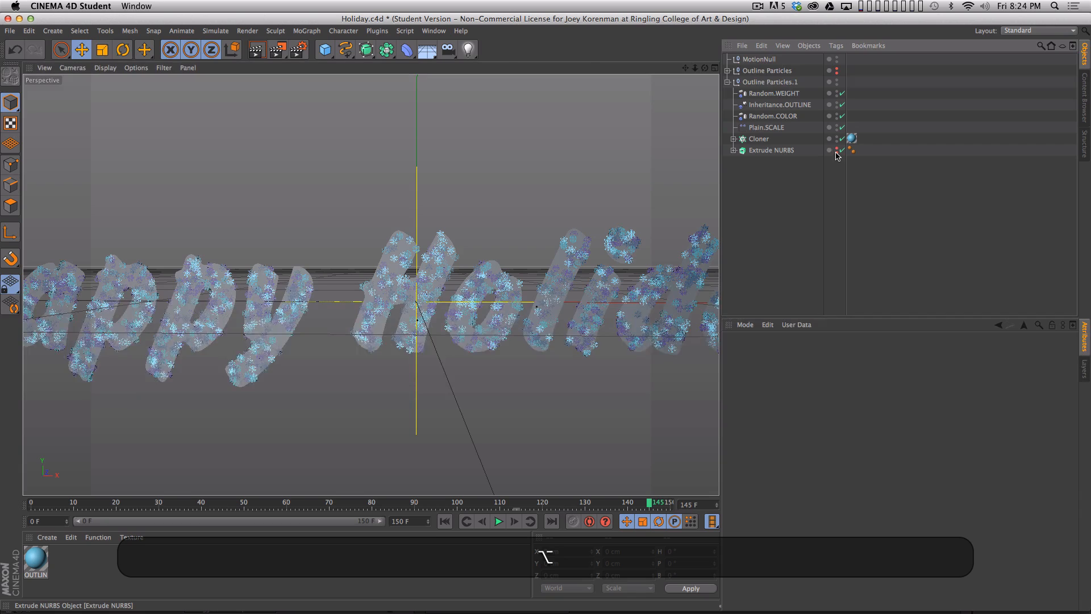
- Hide the Extrude NURBS in the editor and renderer, and render a preview of the snowflake-filled lettering
{"action": "left_click", "coordinate": [836, 151], "text": "alt"}
{"action": "key", "text": "super+r"}
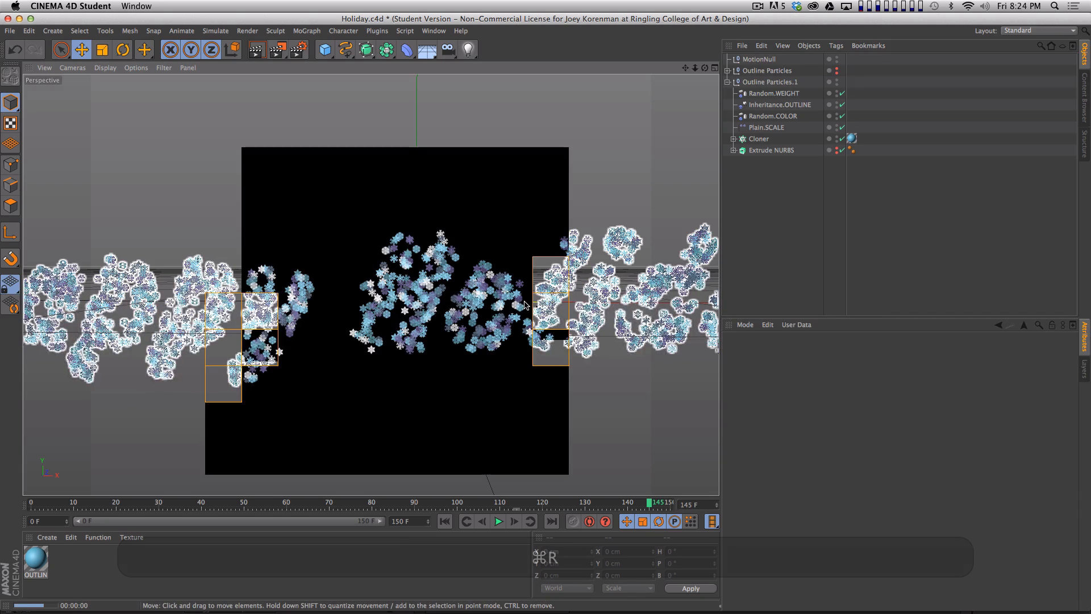
{"action": "key", "text": "h"}
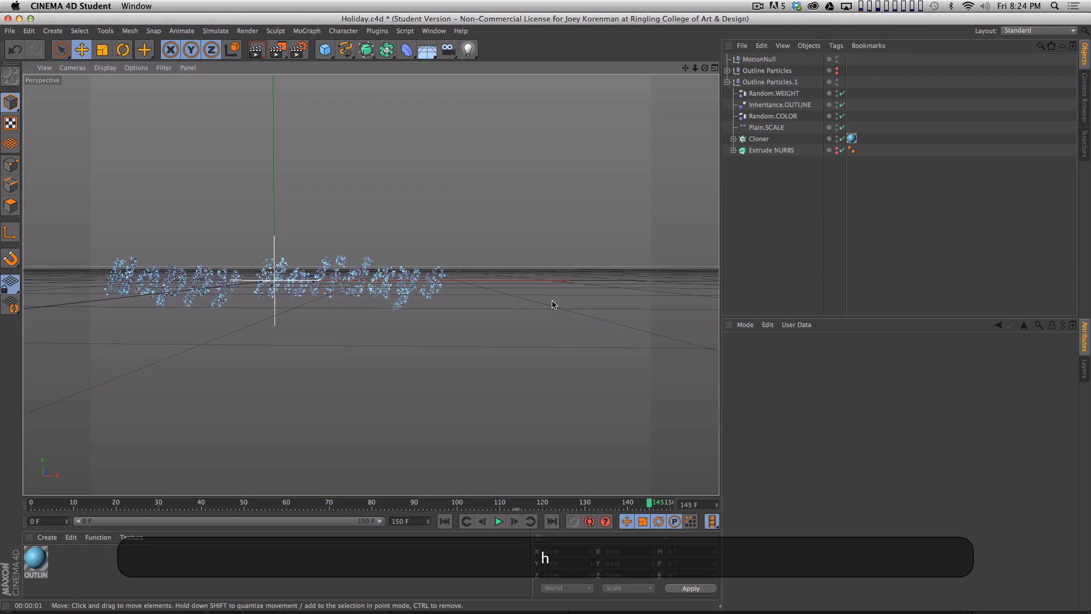
{"action": "key", "text": "2"}
{"action": "left_click_drag", "start_coordinate": [353, 285], "coordinate": [743, 299]}
{"action": "key", "text": "1"}
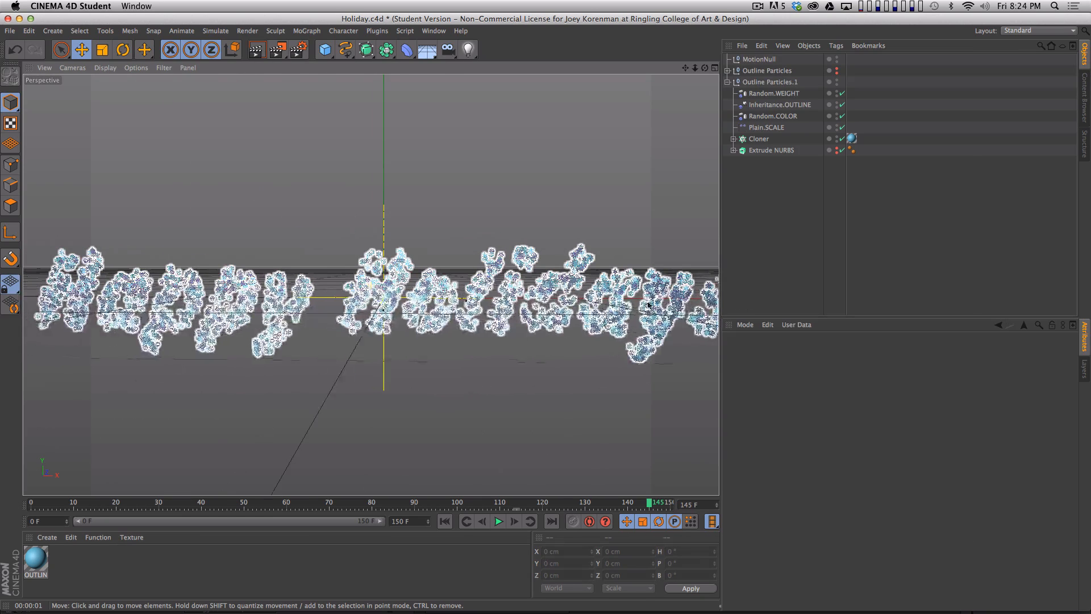
{"action": "key", "text": "super+r"}
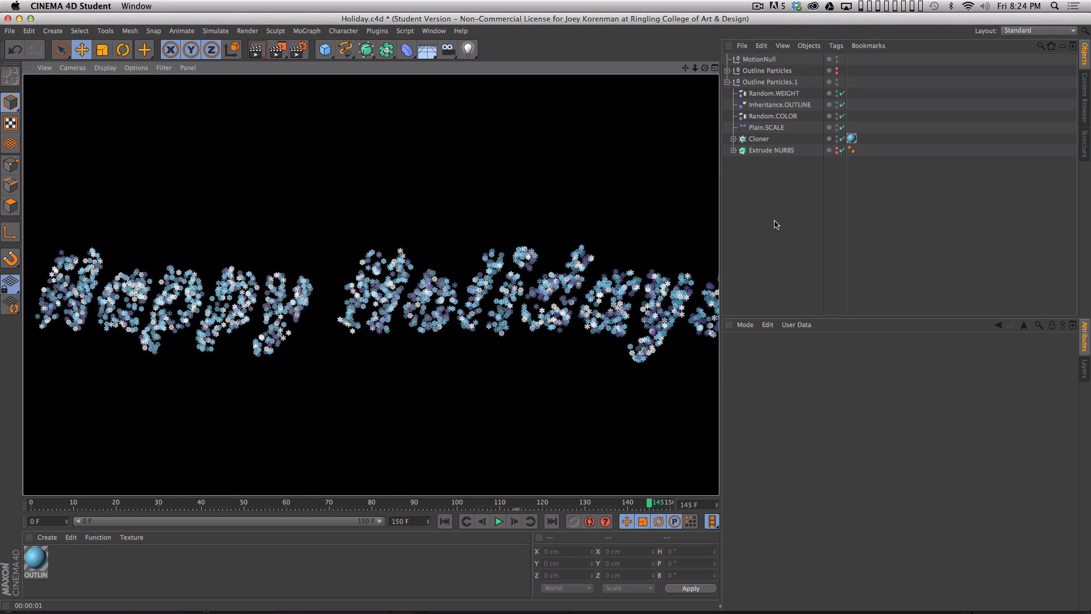
- Show the original Outline Particles group again and render both particle groups together in the viewport
{"action": "key", "text": "alt+super+r"}
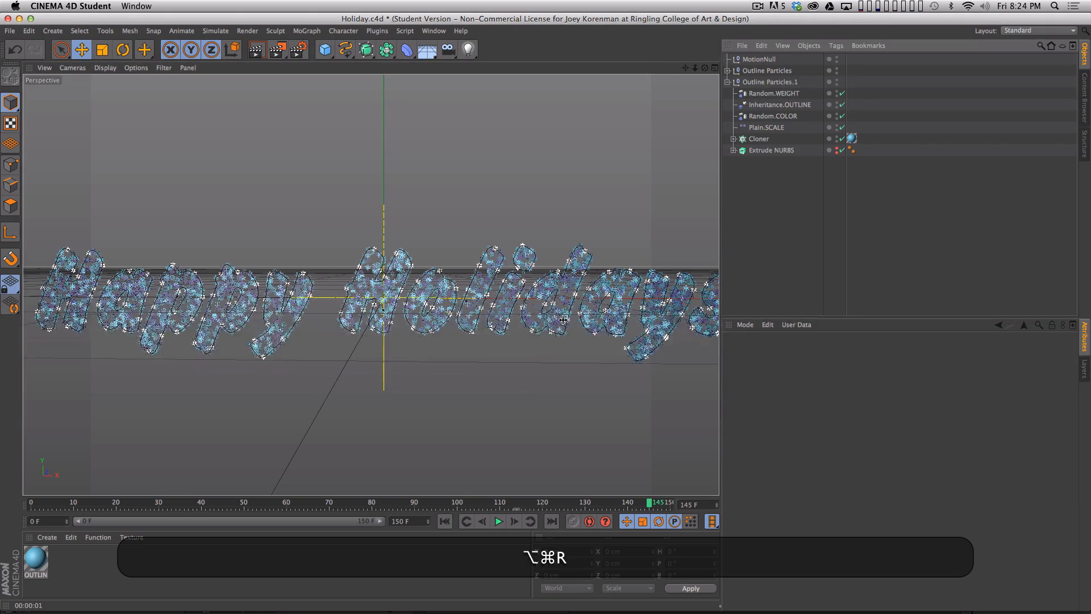
{"action": "key", "text": "super+r"}
{"action": "key", "text": "super+r"}
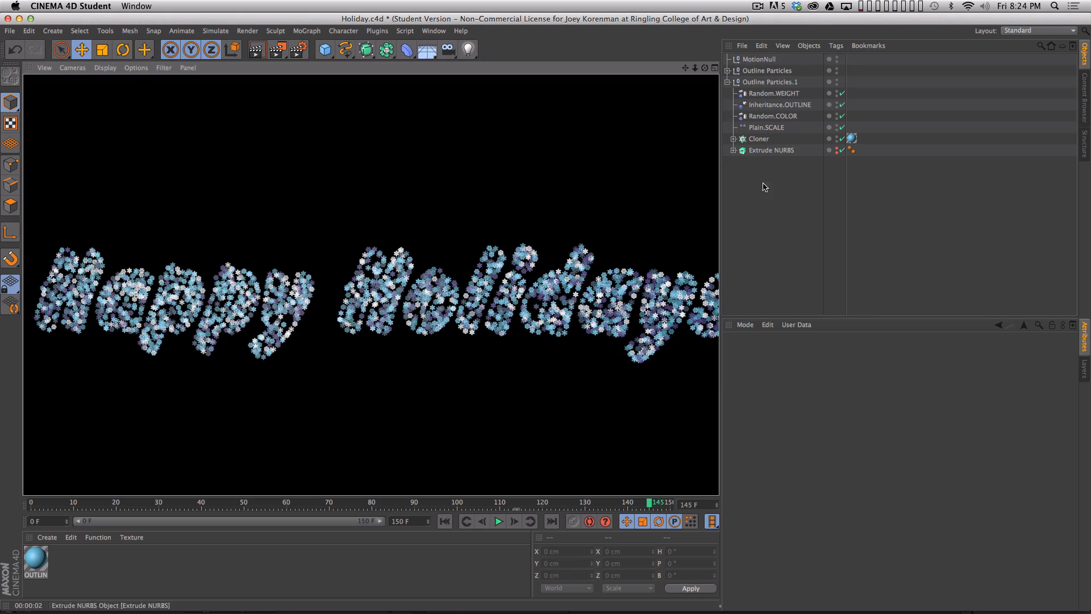
{"action": "left_click", "coordinate": [798, 185]}
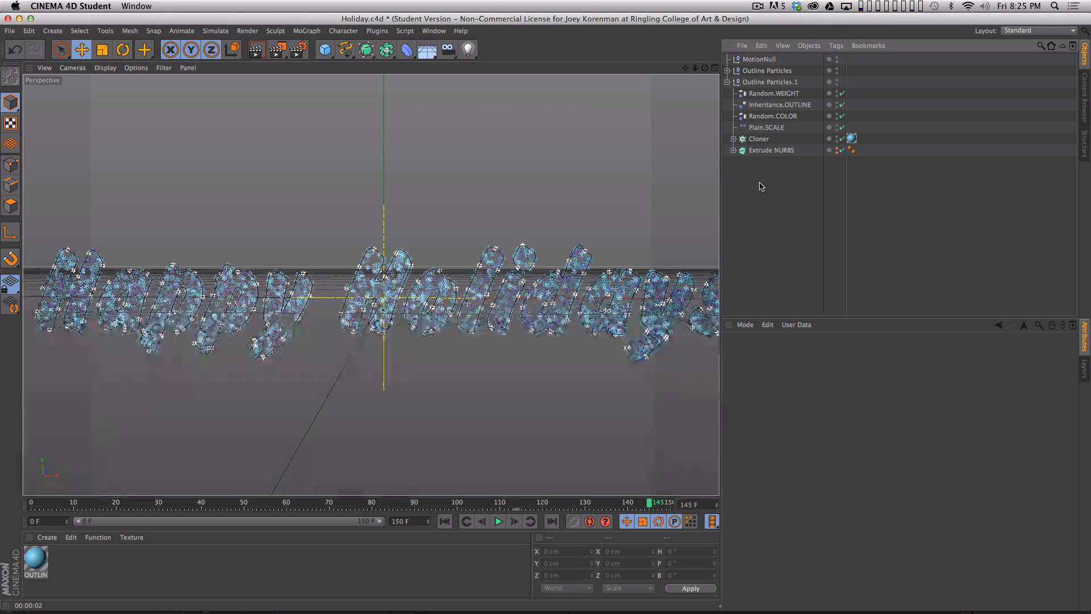
{"action": "left_click", "coordinate": [758, 138]}
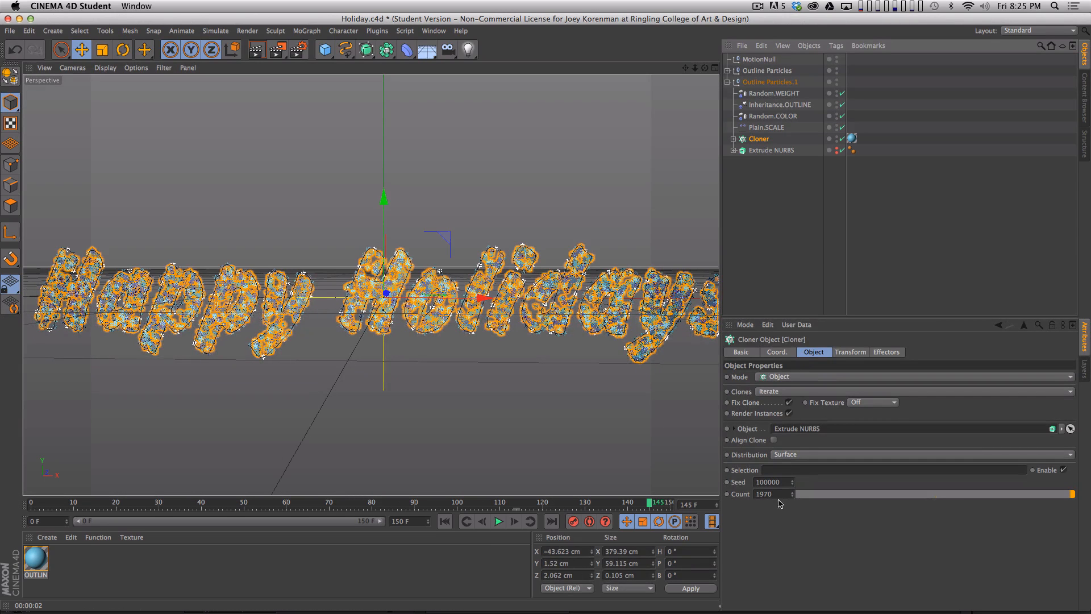
{"action": "left_click", "coordinate": [676, 320]}
{"action": "key", "text": "1"}
{"action": "mouse_move", "coordinate": [676, 321]}
{"action": "left_mouse_down"}
{"action": "mouse_move", "coordinate": [561, 282]}
{"action": "mouse_move", "coordinate": [554, 336]}
{"action": "mouse_move", "coordinate": [660, 336]}
{"action": "mouse_move", "coordinate": [652, 304]}
{"action": "mouse_move", "coordinate": [677, 310]}
{"action": "left_mouse_up"}
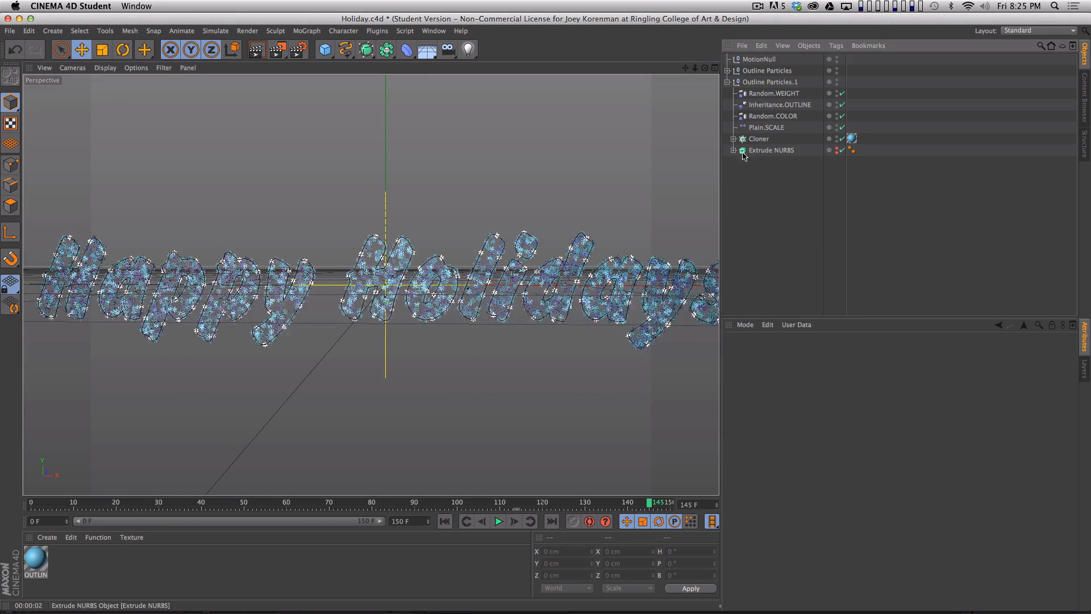
- Take TypeSpline out of the Extrude NURBS, and delete the Extrude NURBS and the entire Outline Particles.1 group
{"action": "left_click", "coordinate": [757, 139]}
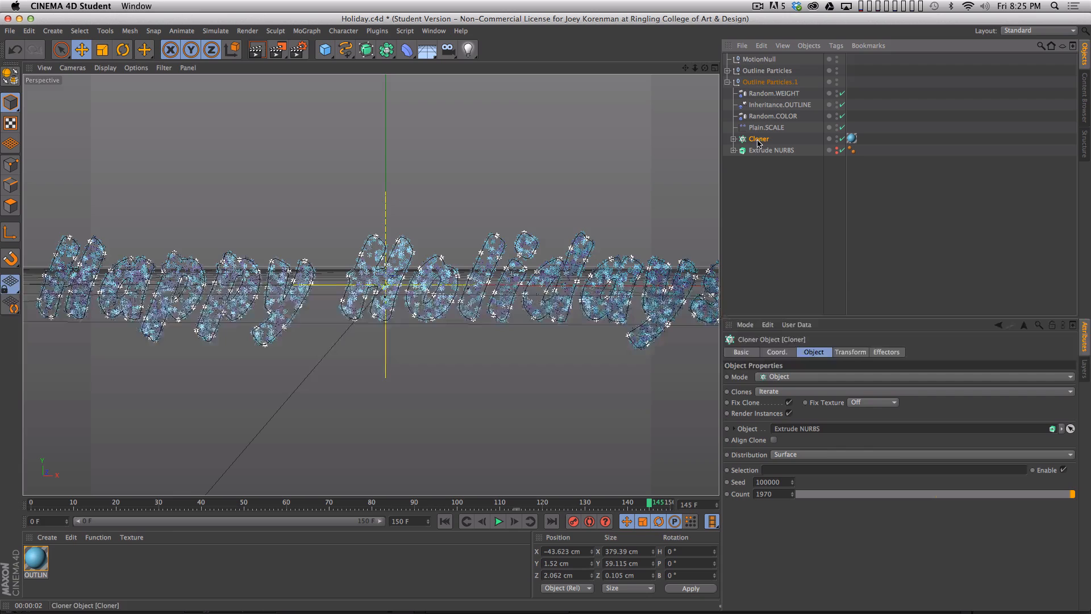
{"action": "left_click", "coordinate": [733, 151]}
{"action": "left_click", "coordinate": [757, 193]}
{"action": "left_click_drag", "start_coordinate": [771, 150], "coordinate": [771, 169]}
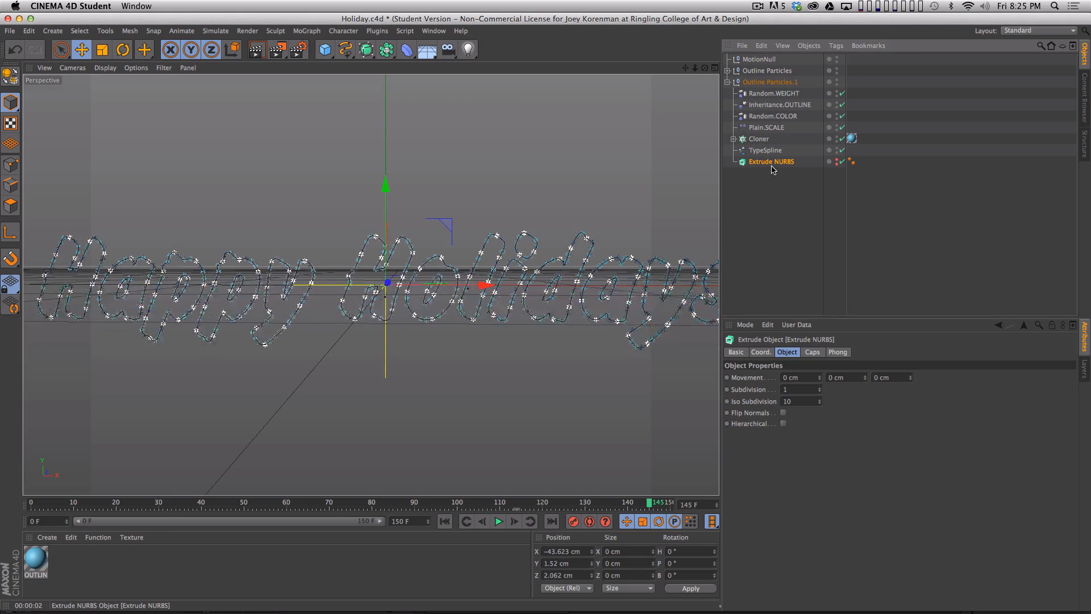
{"action": "key", "text": "BackSpace"}
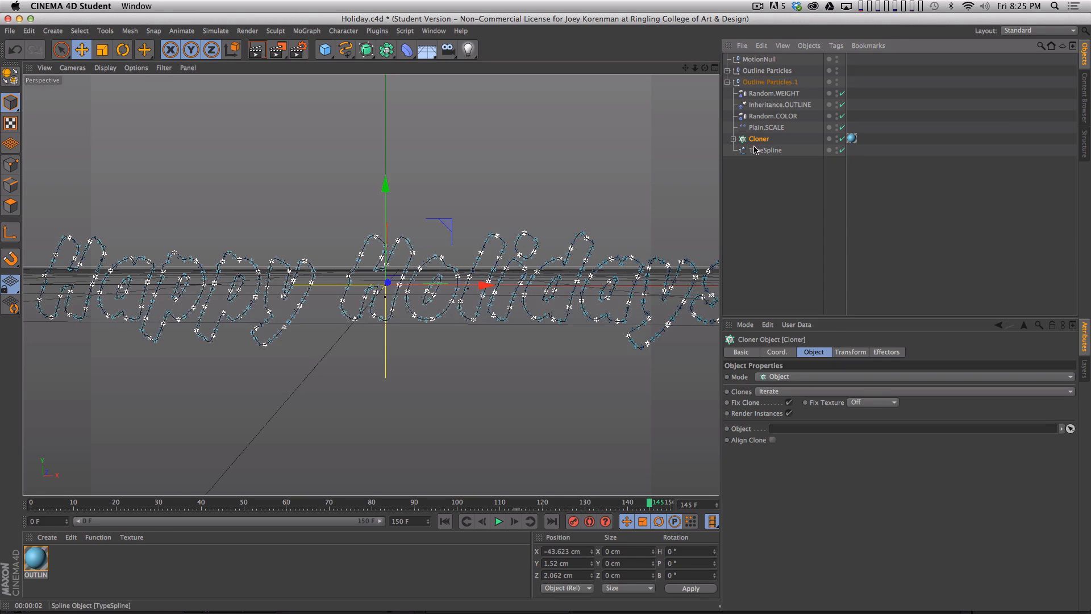
{"action": "left_click", "coordinate": [768, 82]}
{"action": "key", "text": "BackSpace"}
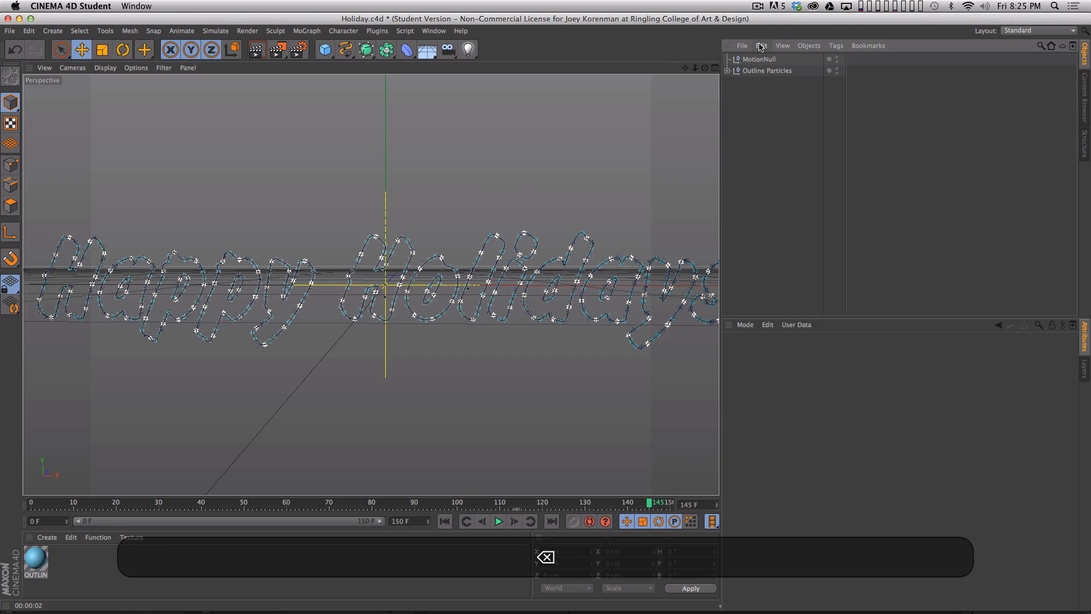
- Copy TypeSpline out of Outline Particles to the top level, and hide the collapsed group in the editor and renderer
{"action": "left_click", "coordinate": [728, 70]}
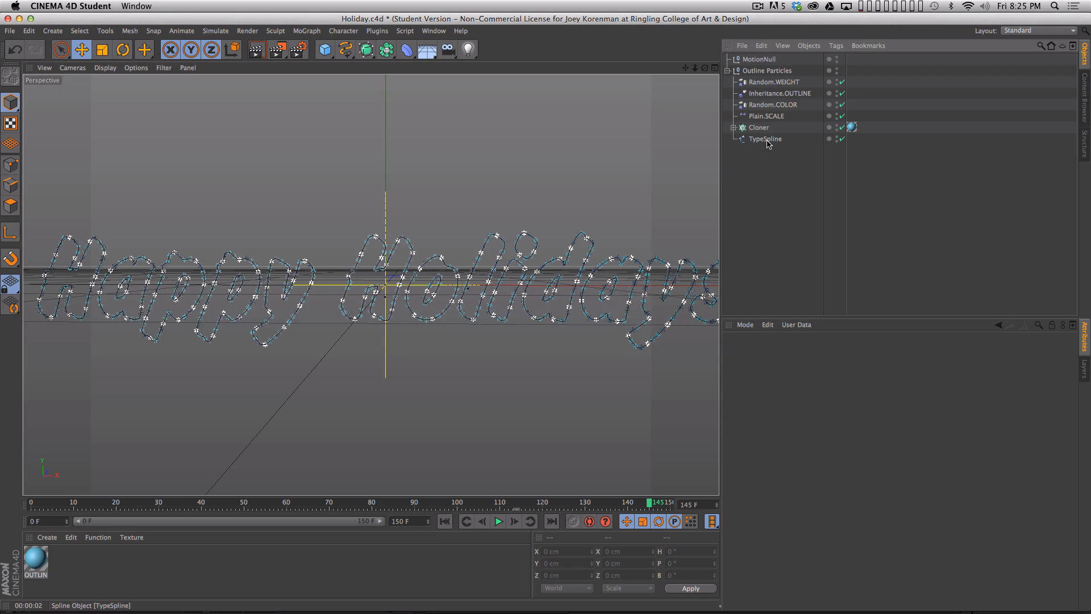
{"action": "left_click_drag", "start_coordinate": [782, 205], "coordinate": [782, 206], "text": "super"}
{"action": "left_click", "coordinate": [728, 71]}
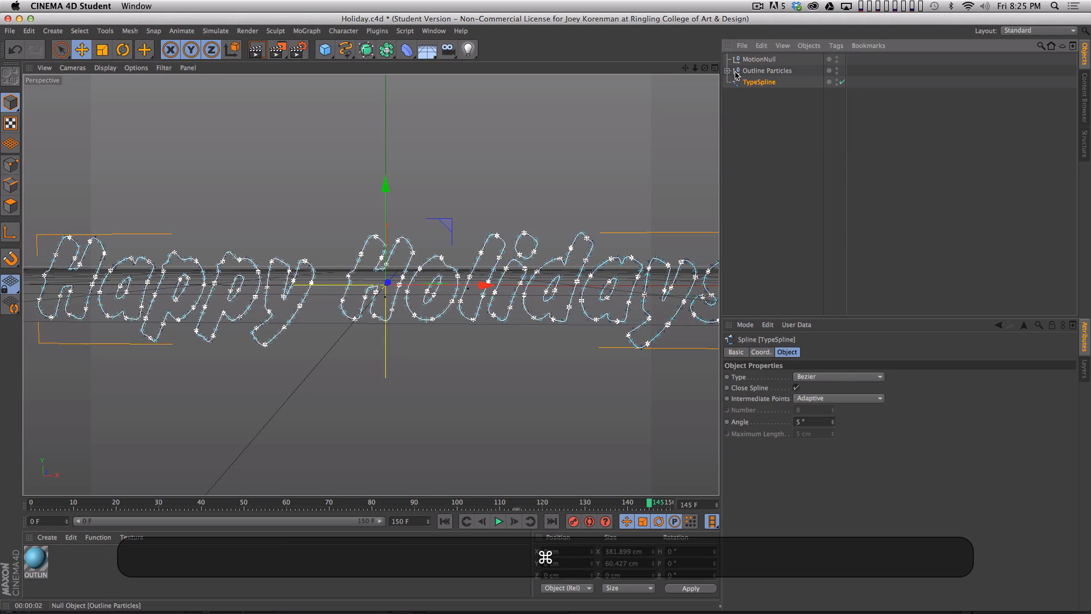
{"action": "double_click", "coordinate": [837, 70], "text": "alt"}
{"action": "left_click", "coordinate": [798, 167]}
{"action": "key", "text": "2"}
{"action": "left_click_drag", "start_coordinate": [580, 251], "coordinate": [550, 231]}
{"action": "key", "text": "1"}
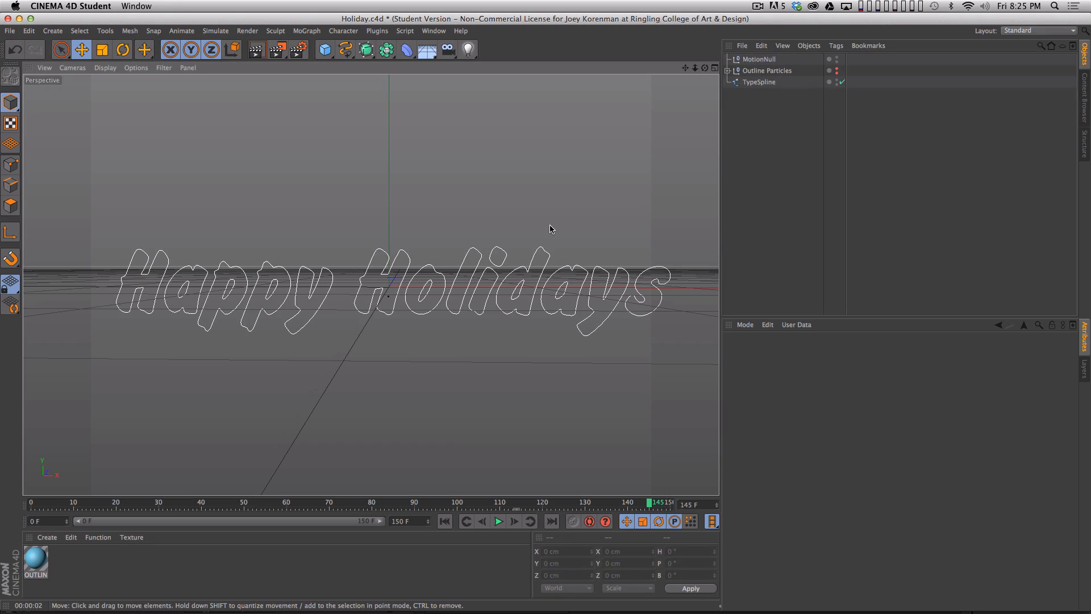
- Try Create Outline on the copied TypeSpline with a distance of -1 cm, and undo the outline
{"action": "left_click", "coordinate": [762, 82]}
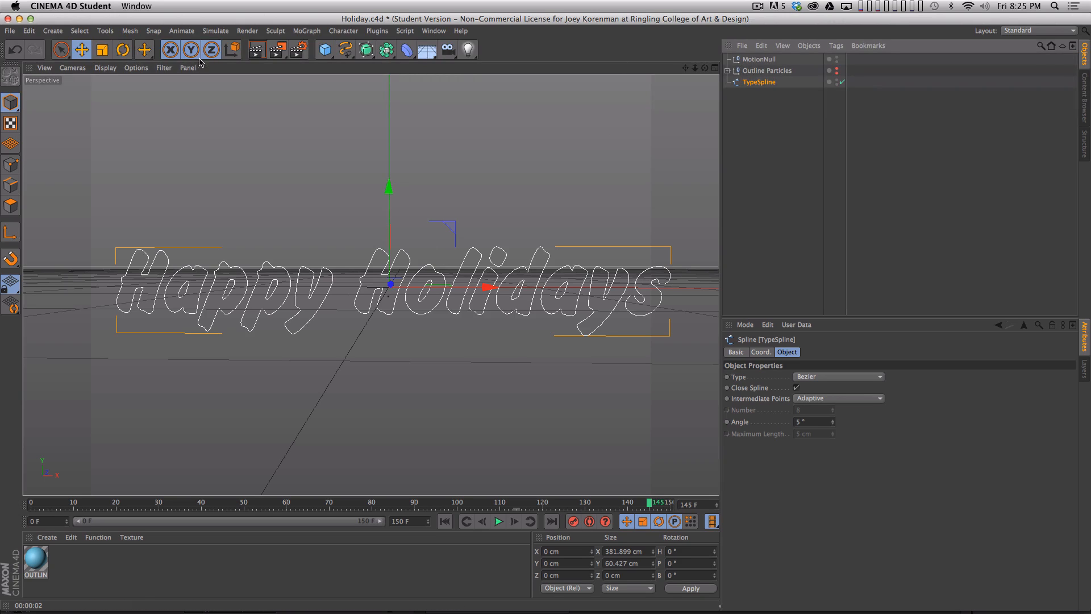
{"action": "left_click", "coordinate": [130, 30]}
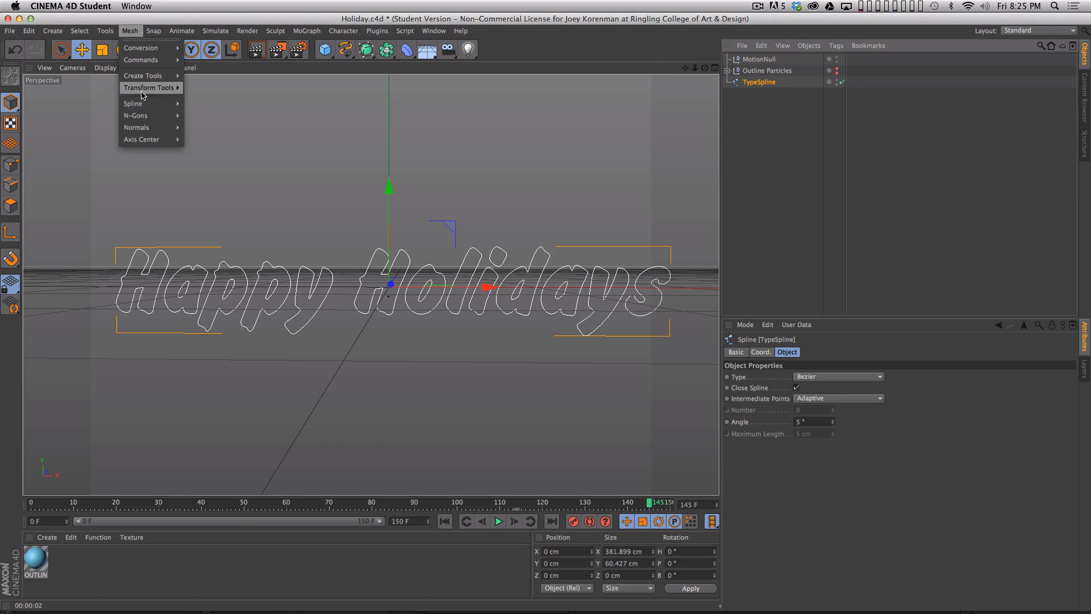
{"action": "mouse_move", "coordinate": [143, 110]}
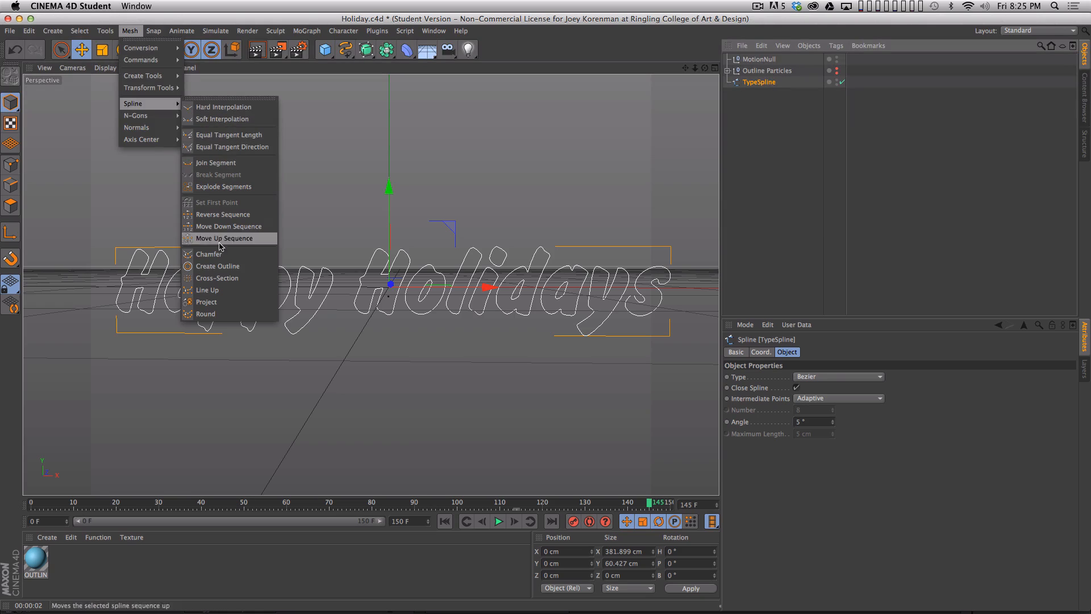
{"action": "left_click", "coordinate": [224, 267]}
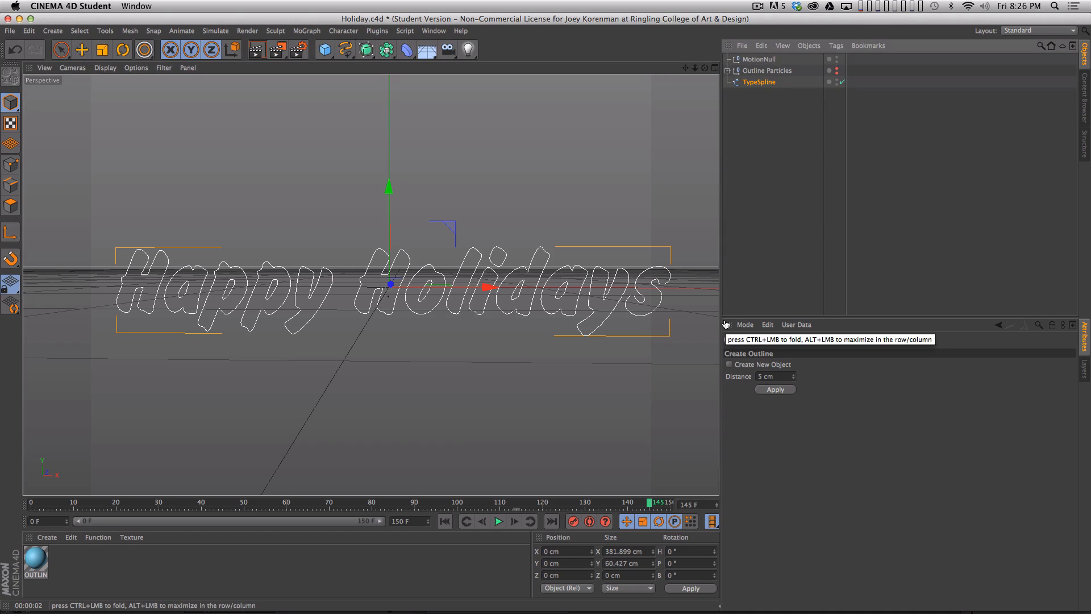
{"action": "left_click", "coordinate": [786, 376]}
{"action": "type", "text": "-1"}
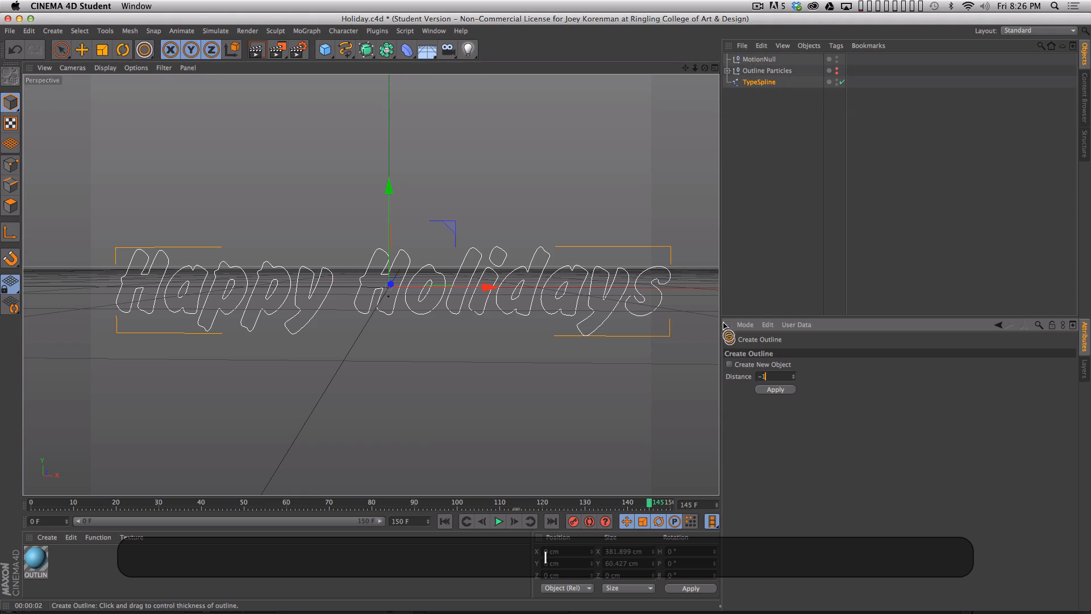
{"action": "left_click", "coordinate": [776, 389]}
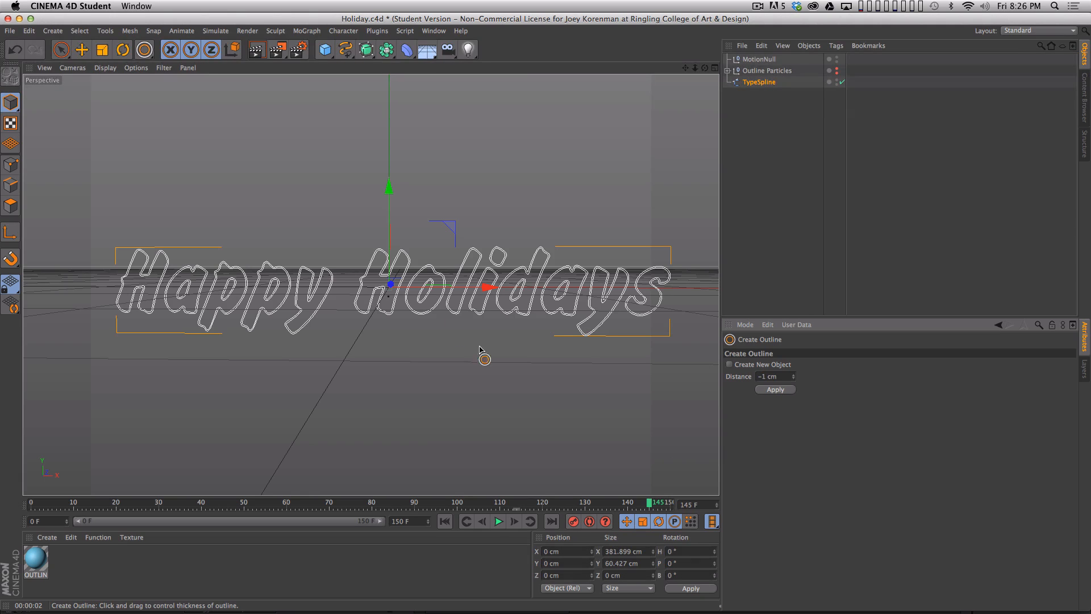
{"action": "scroll", "coordinate": [381, 303], "scroll_direction": "up", "scroll_amount": 5}
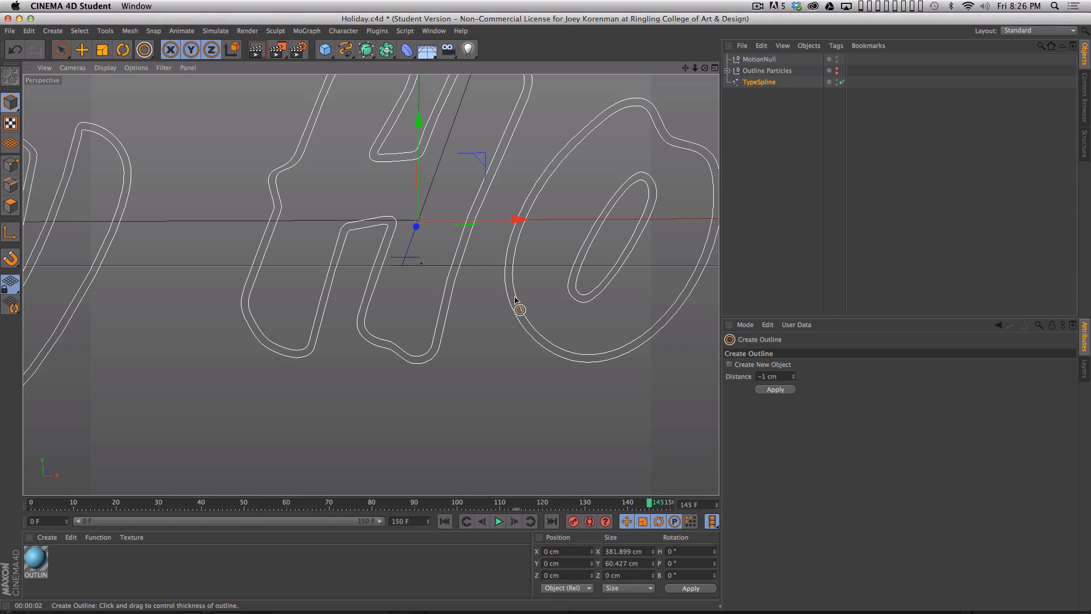
{"action": "key", "text": "super+z"}
- Outline the copied TypeSpline with Create Outline at a distance of -2 cm
{"action": "type", "text": "2"}
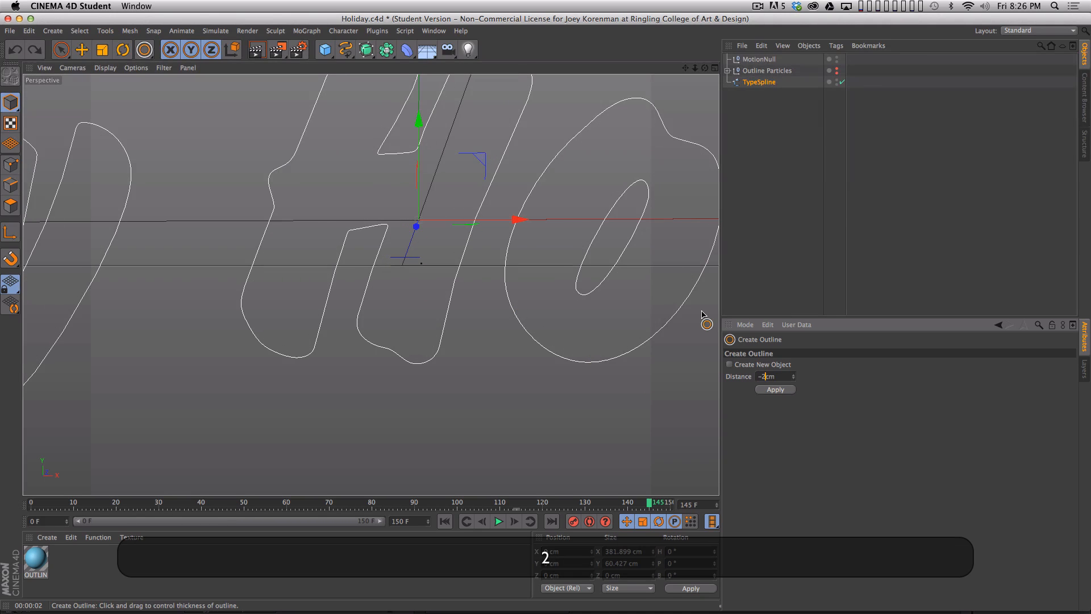
{"action": "key", "text": "Return"}
{"action": "key", "text": "2"}
{"action": "left_click_drag", "start_coordinate": [560, 282], "coordinate": [455, 317]}
- Rename the outlined spline as TypeSpline_02
{"action": "left_click", "coordinate": [800, 183]}
{"action": "double_click", "coordinate": [760, 82]}
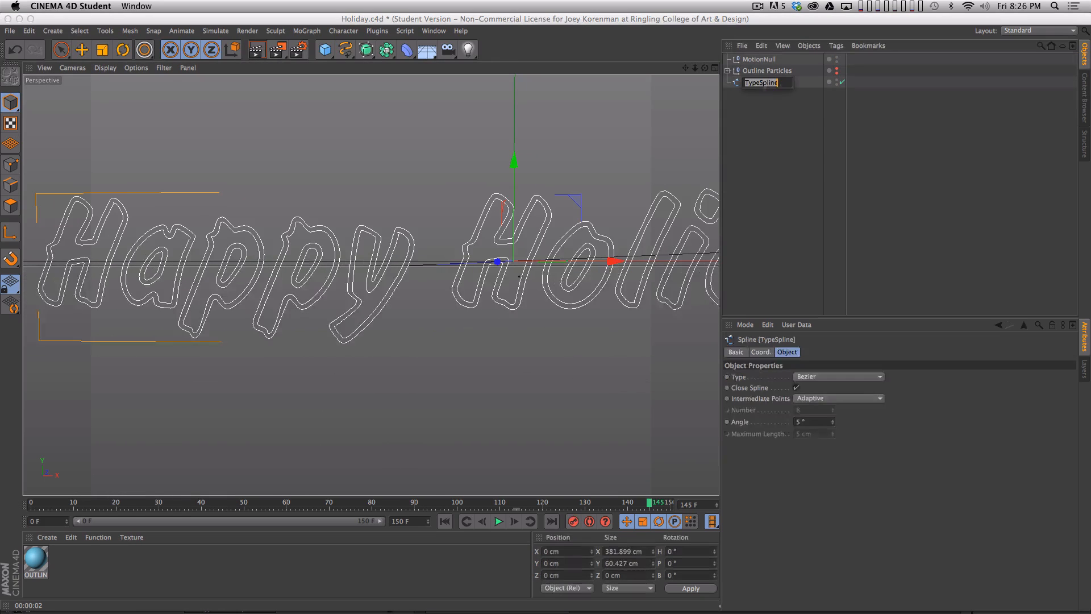
{"action": "type", "text": "_02"}
{"action": "key", "text": "Return"}
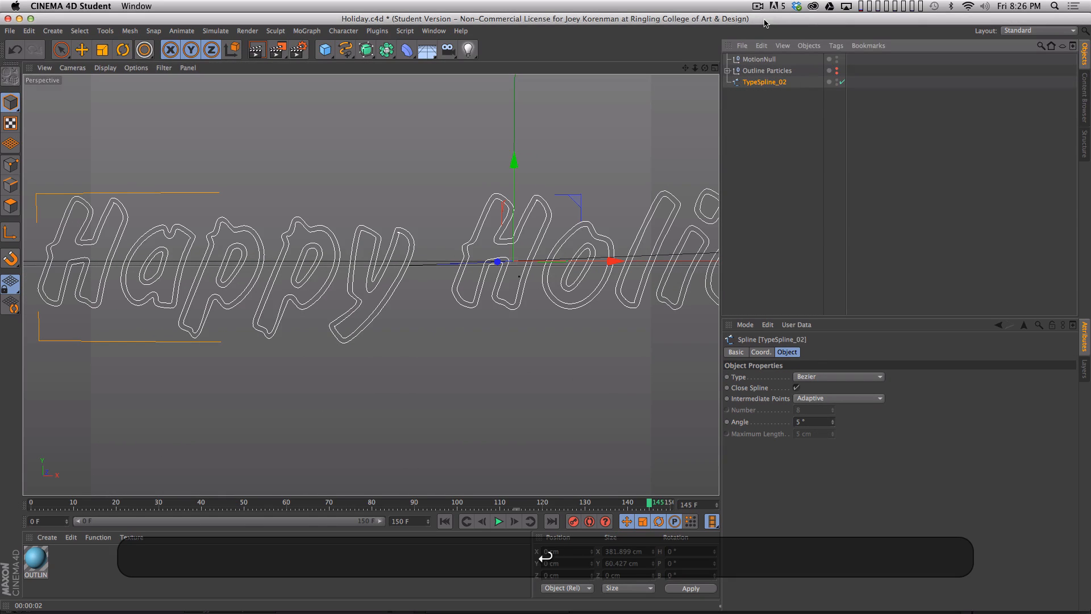
- Examine the Outline Particles contents and the doubled contours of TypeSpline_02 across the full lettering
{"action": "left_click", "coordinate": [769, 150]}
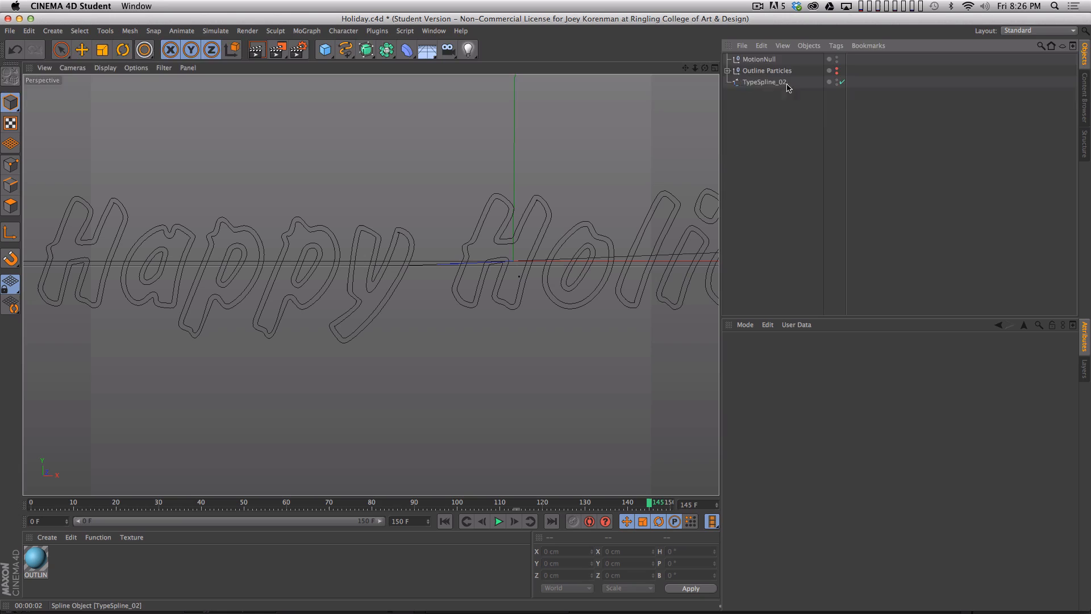
{"action": "left_click", "coordinate": [728, 70]}
{"action": "left_click", "coordinate": [729, 71]}
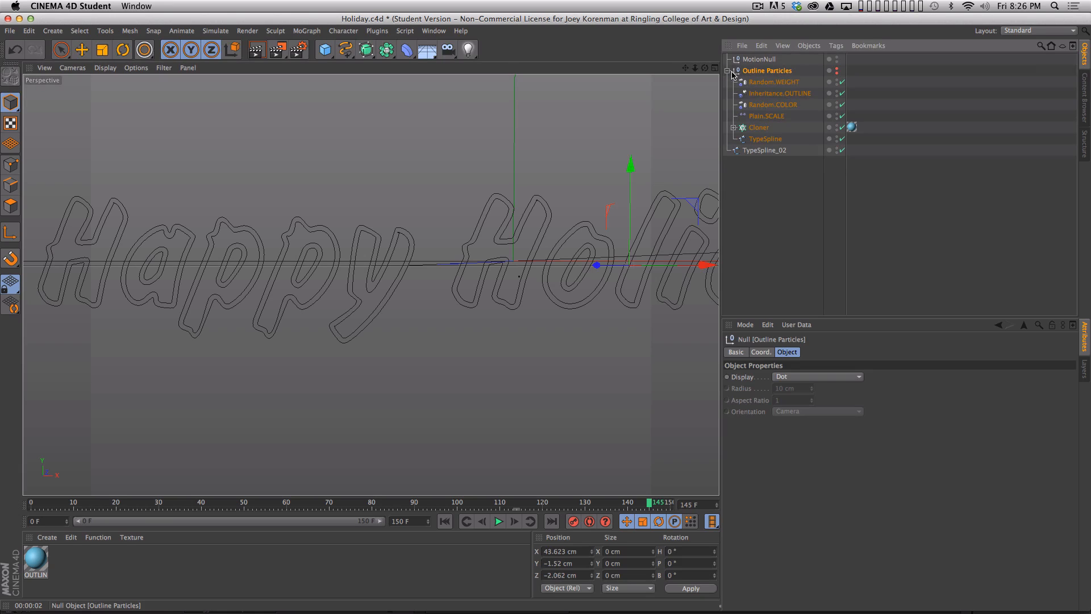
{"action": "left_click", "coordinate": [727, 71]}
{"action": "left_click", "coordinate": [764, 82]}
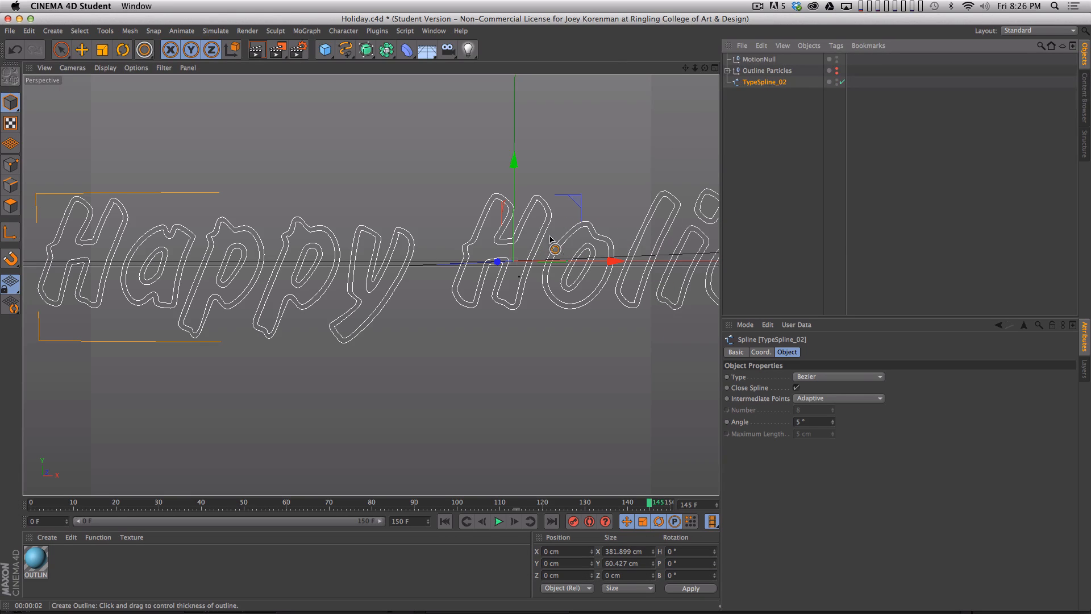
{"action": "key", "text": "2"}
{"action": "left_click_drag", "start_coordinate": [596, 237], "coordinate": [543, 244]}
{"action": "key", "text": "1"}
{"action": "left_click_drag", "start_coordinate": [403, 275], "coordinate": [339, 308]}
{"action": "left_click_drag", "start_coordinate": [581, 308], "coordinate": [505, 331]}
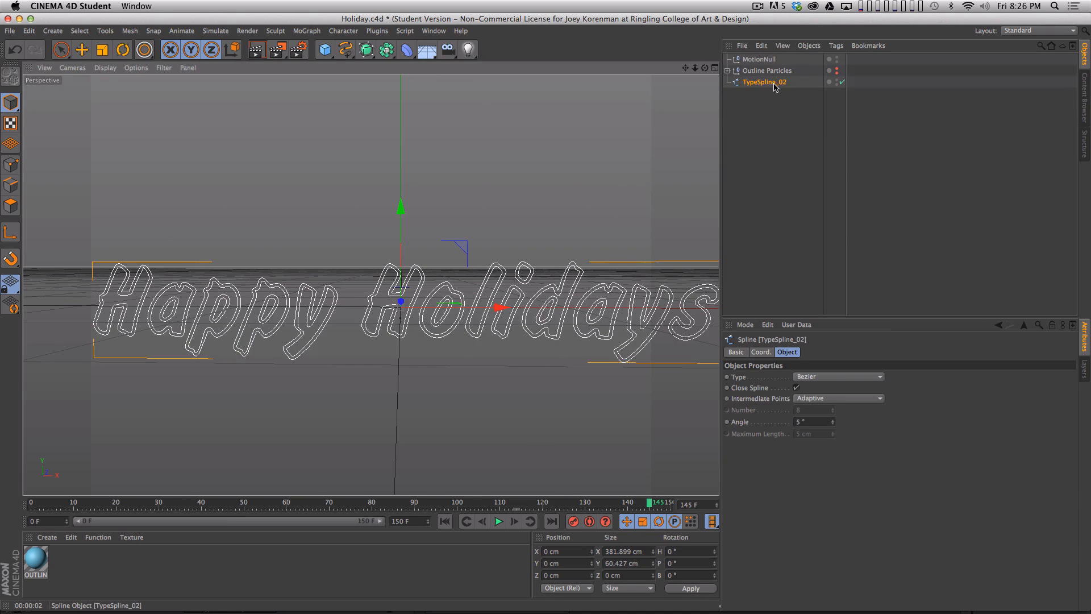
- Undo the rename and the -2 cm outline on the copied TypeSpline
{"action": "key", "text": "super+z"}
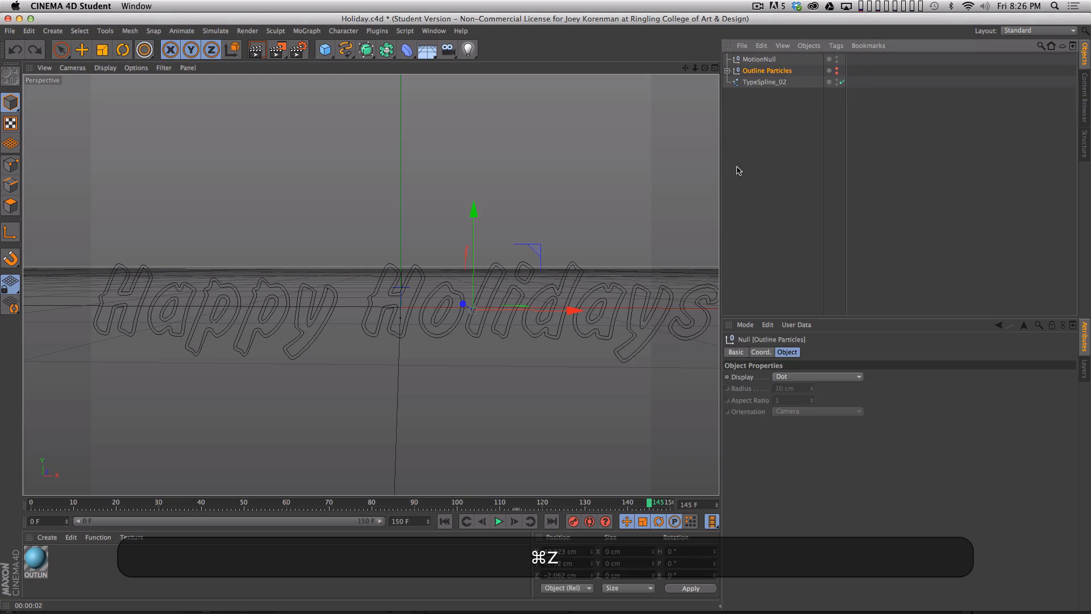
{"action": "key", "text": "super+z"}
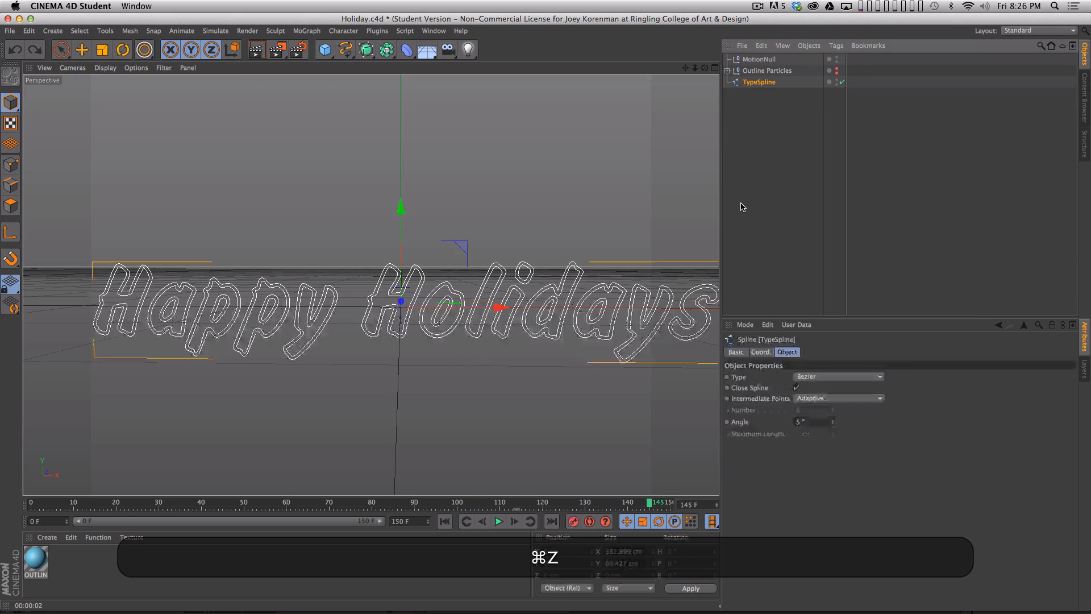
{"action": "key", "text": "super+z"}
- Outline TypeSpline as a new object with Create Outline at a distance of -2 cm, and delete the source spline
{"action": "left_click", "coordinate": [751, 83]}
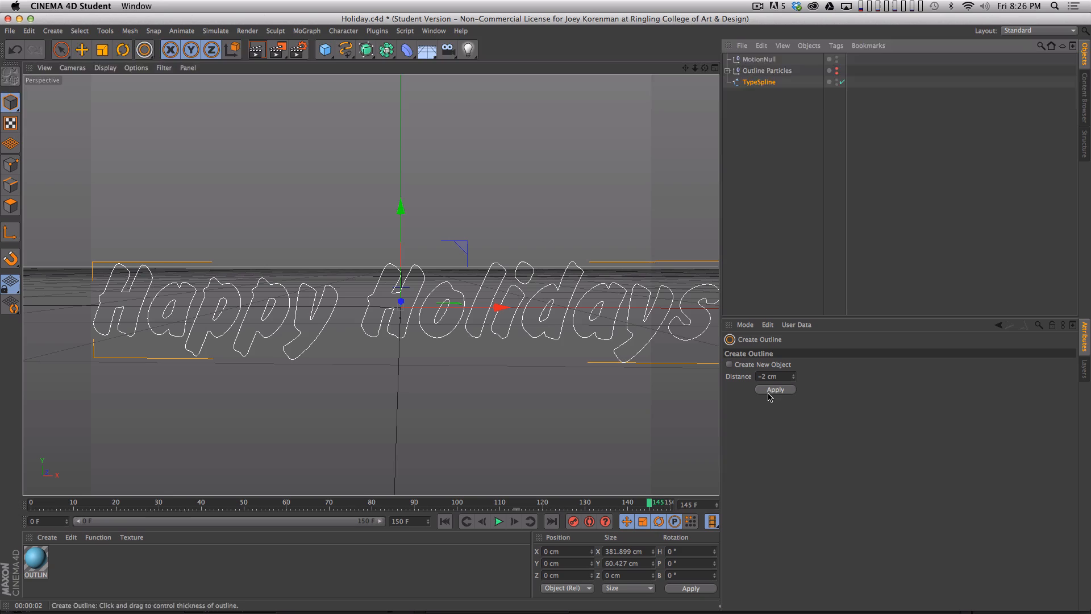
{"action": "left_click", "coordinate": [731, 366]}
{"action": "left_click", "coordinate": [776, 391]}
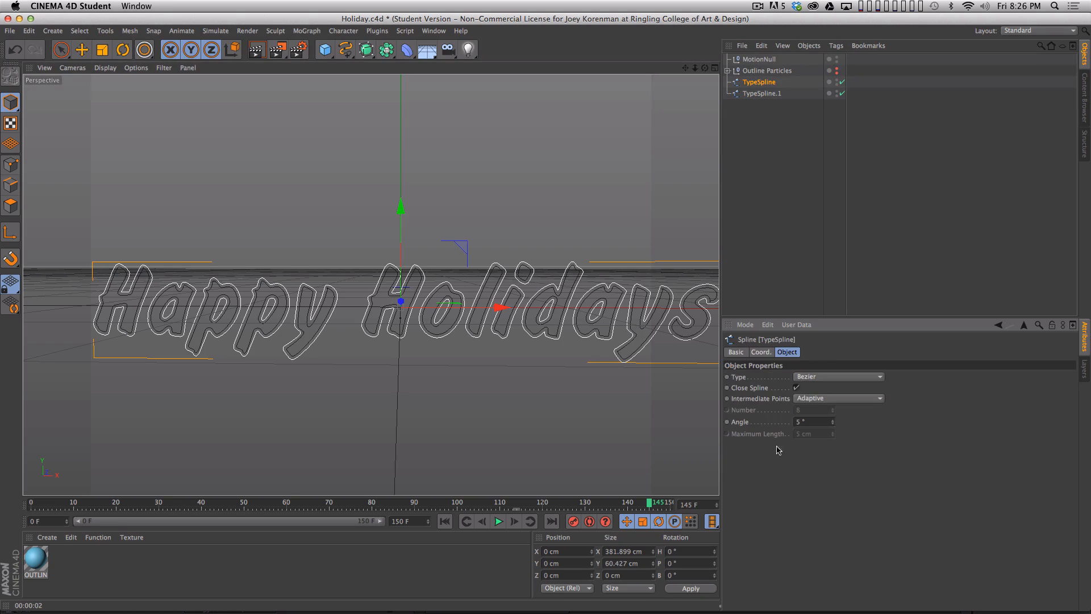
{"action": "left_click", "coordinate": [761, 260]}
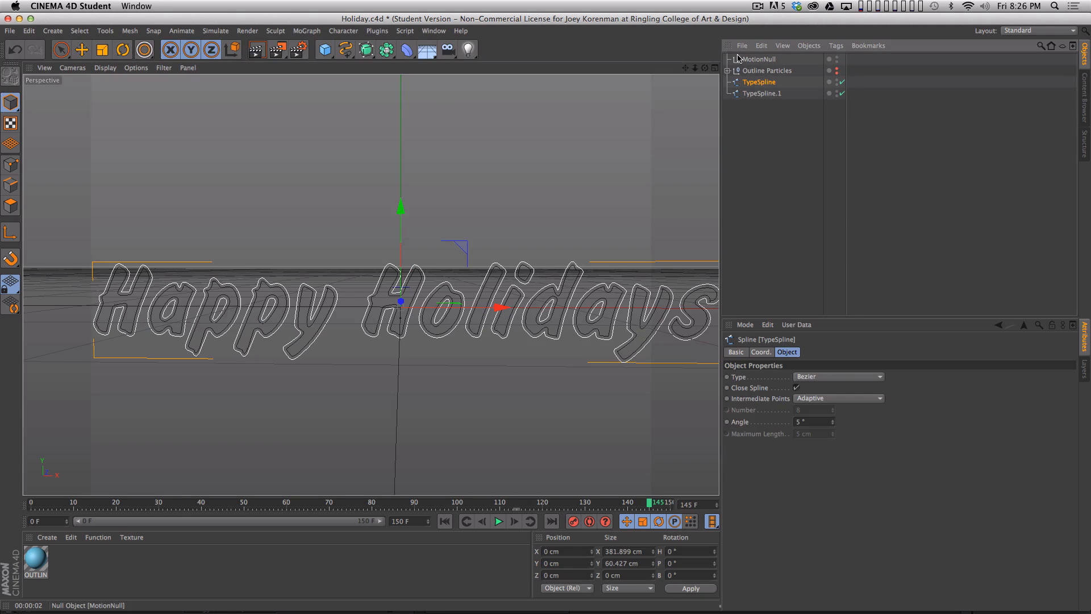
{"action": "key", "text": "BackSpace"}
- Rename the remaining inset spline as TypeSpline_02
{"action": "left_click", "coordinate": [761, 81]}
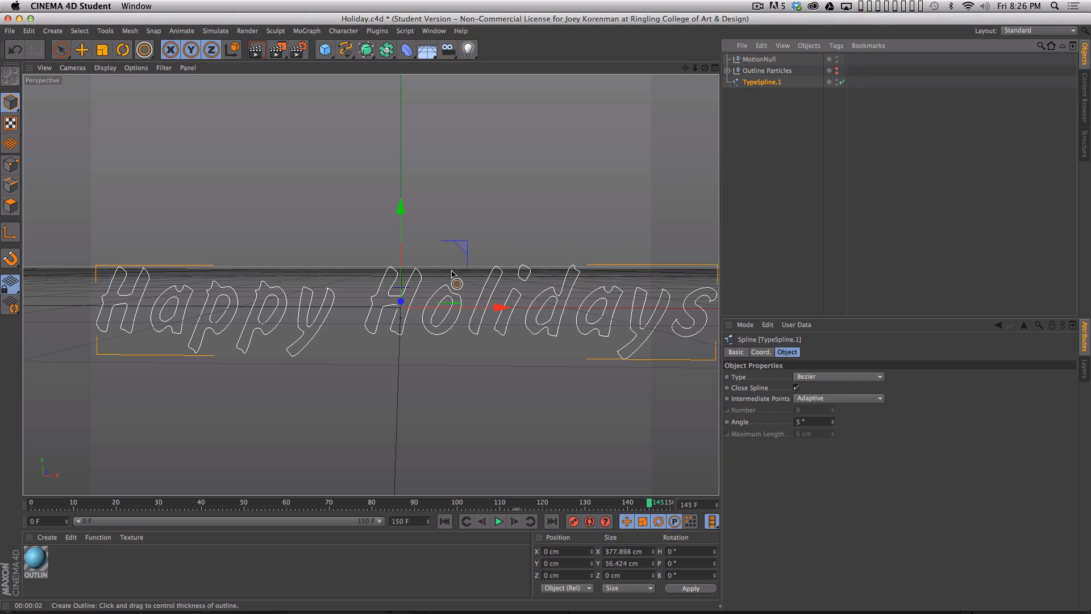
{"action": "double_click", "coordinate": [762, 82]}
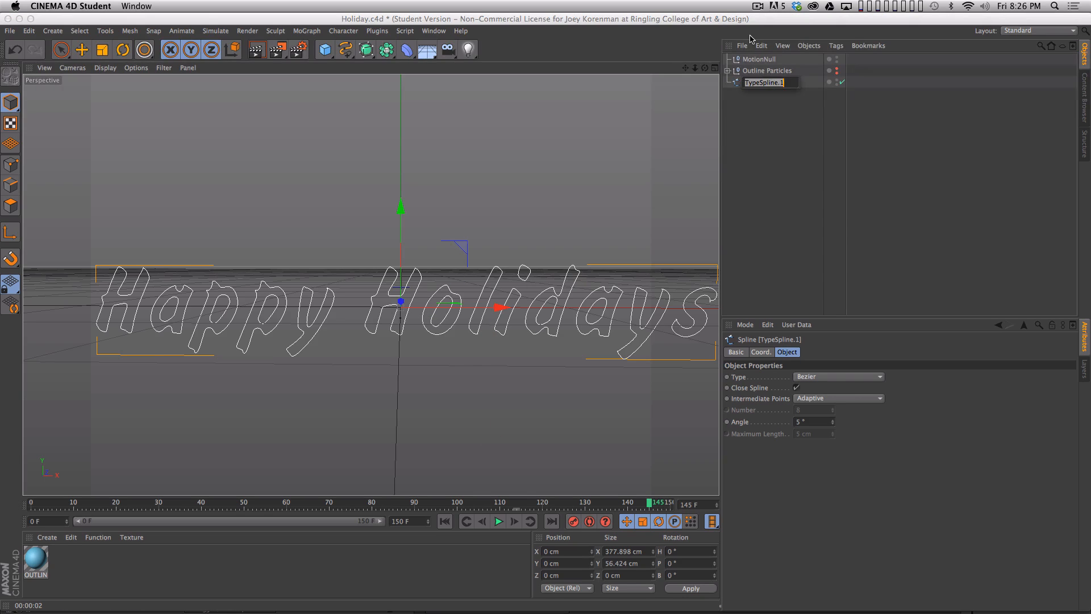
{"action": "type", "text": "T"}
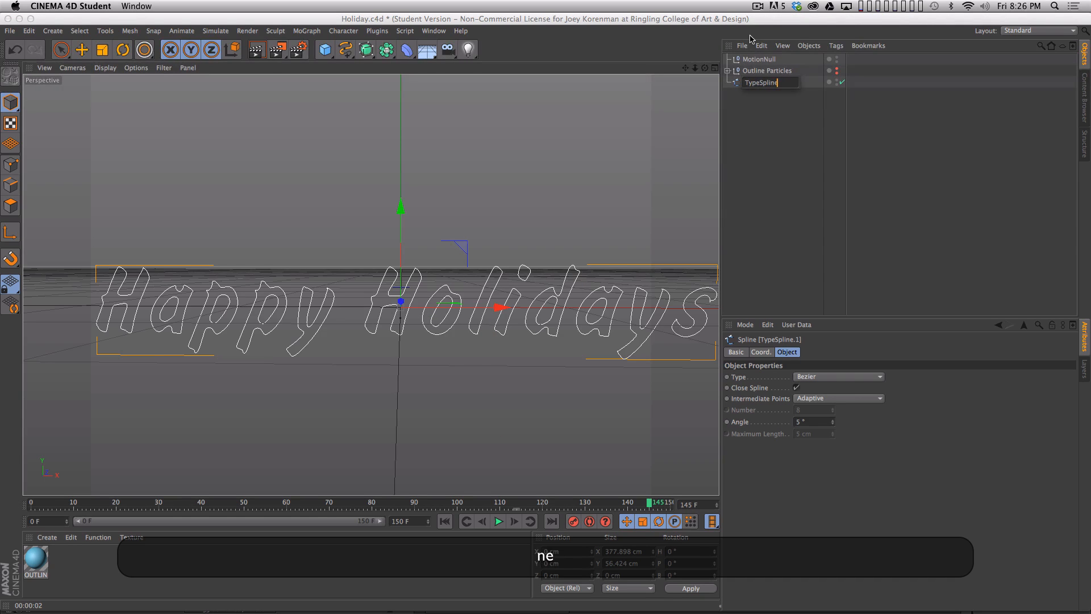
{"action": "key", "text": "Return"}
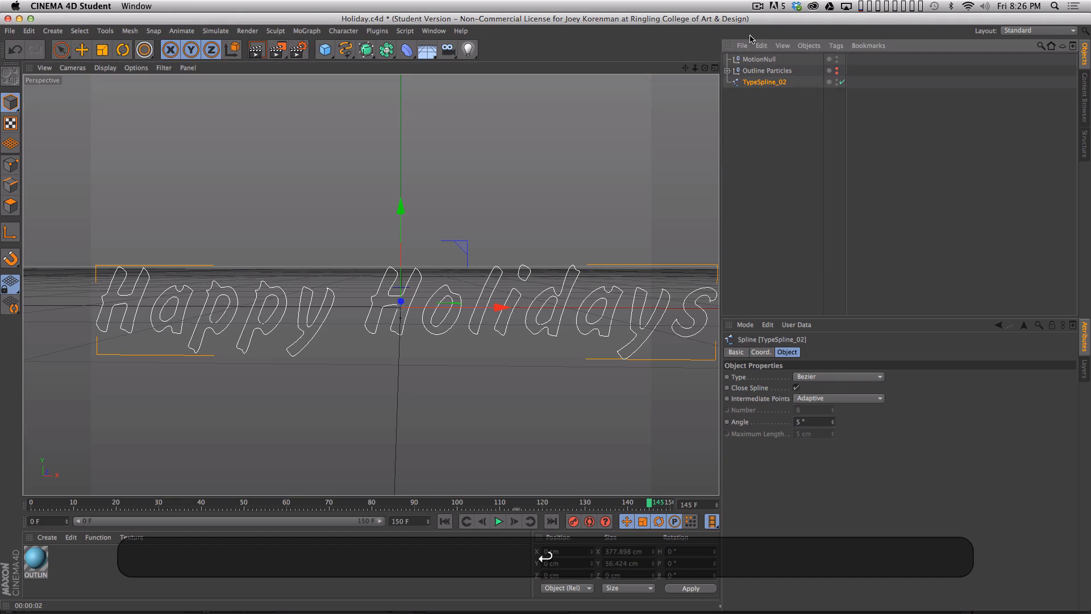
{"action": "left_click", "coordinate": [730, 231]}
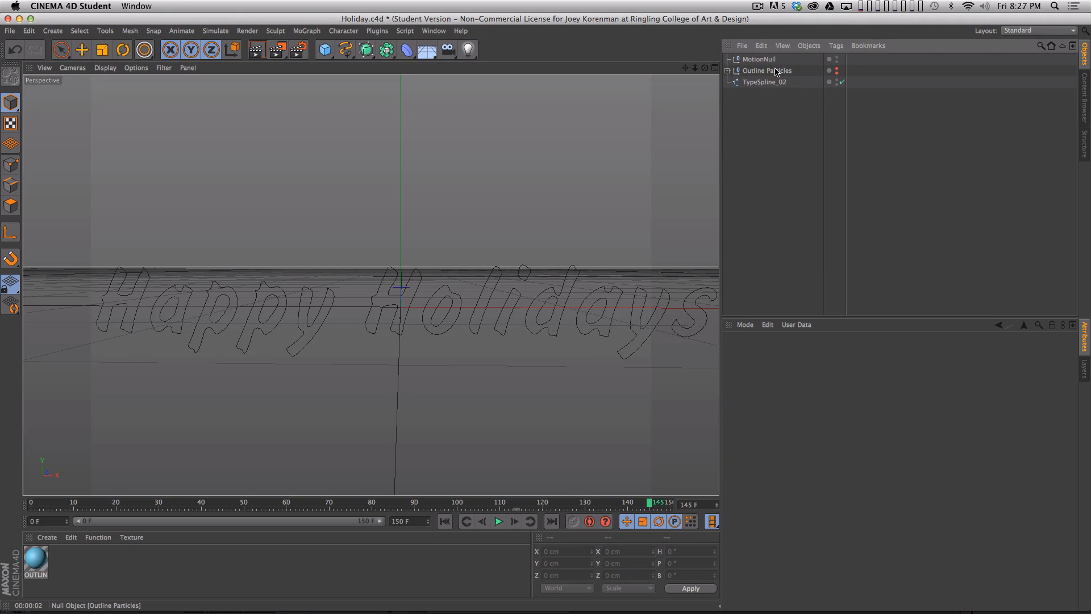
- Duplicate the Outline Particles group and rename the copy as Outline Particles 02
{"action": "left_click_drag", "start_coordinate": [776, 71], "coordinate": [779, 85], "text": "super"}
{"action": "double_click", "coordinate": [805, 83]}
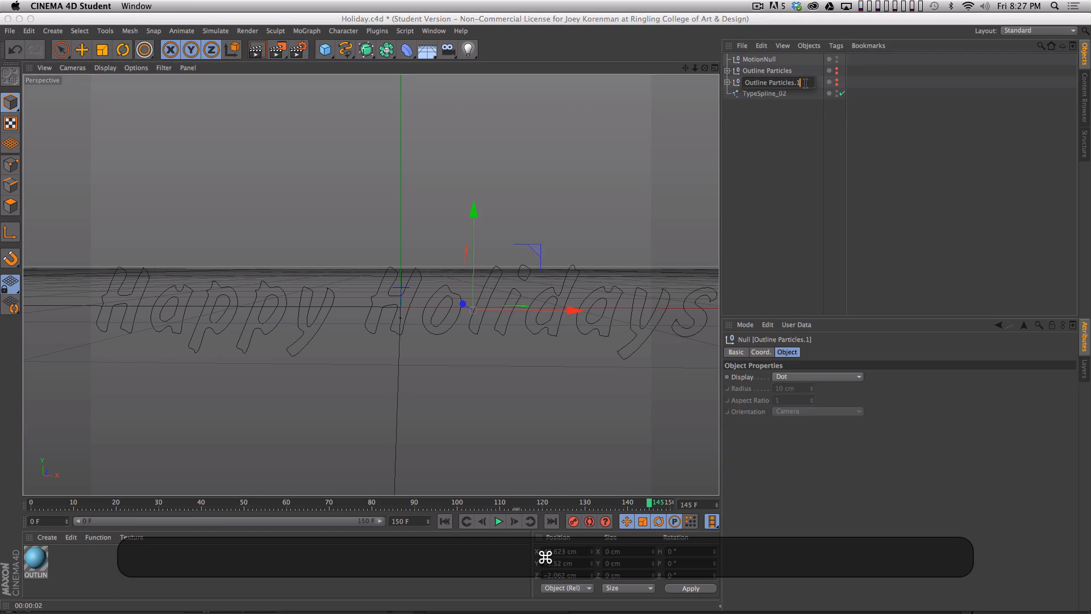
{"action": "key", "text": "shift+Up"}
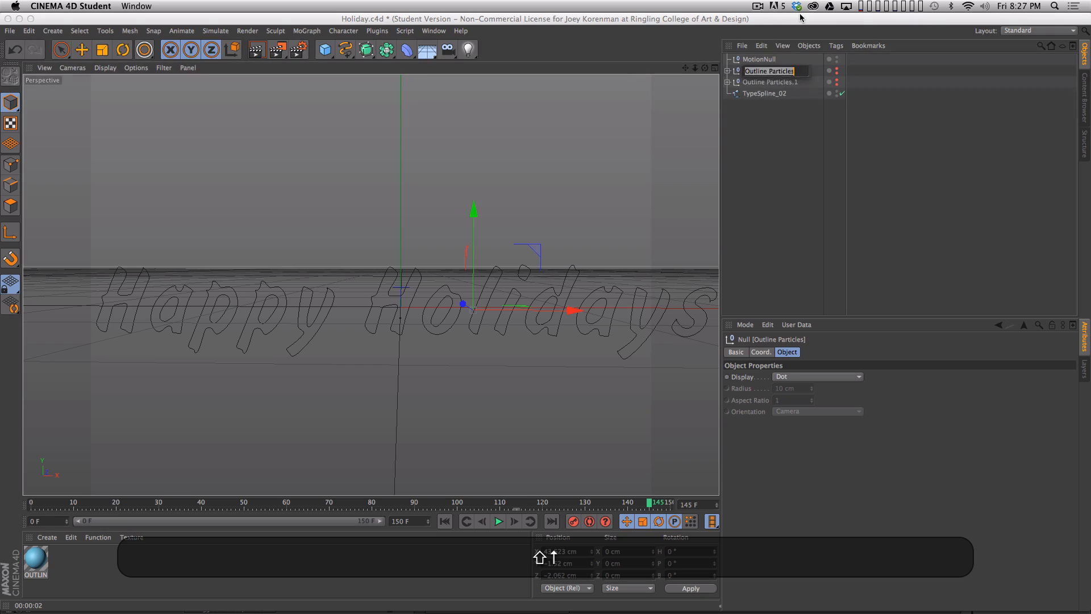
{"action": "key", "text": "Tab"}
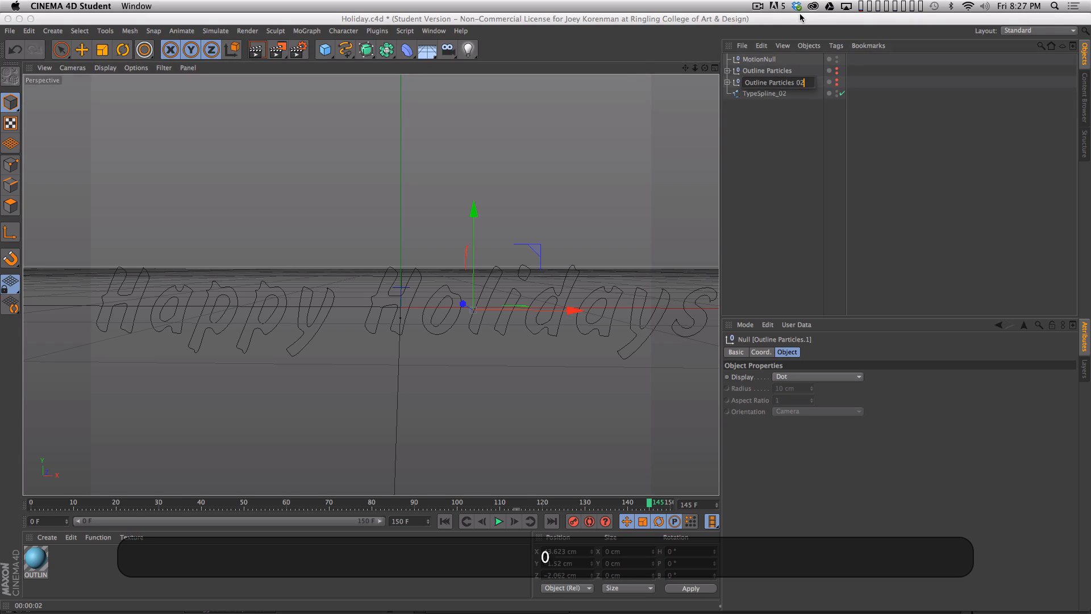
{"action": "key", "text": "Return"}
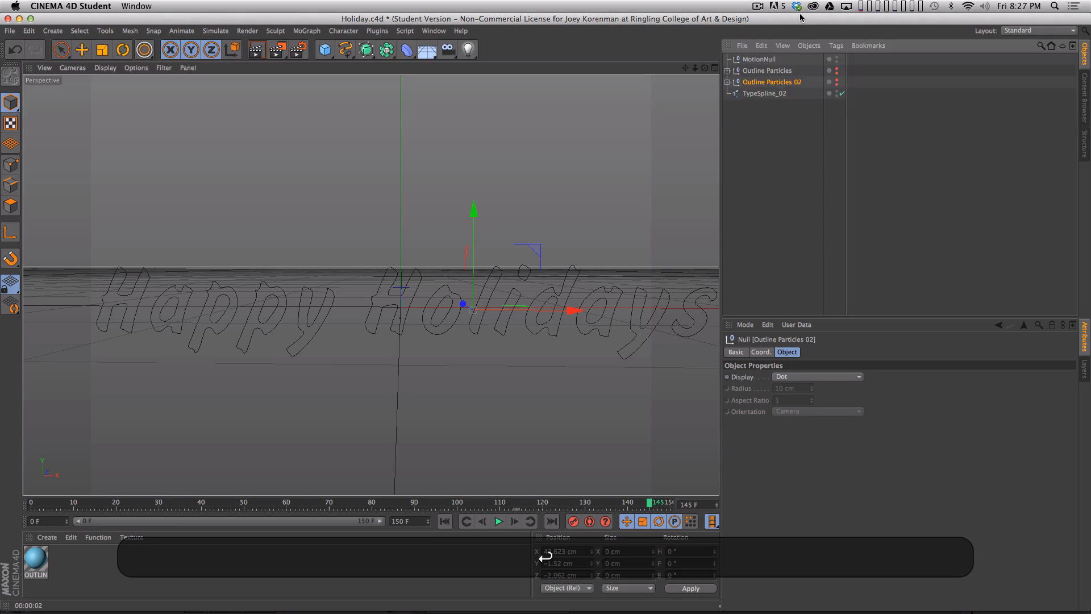
- Unhide Outline Particles 02 and replace the TypeSpline inside it with TypeSpline_02
{"action": "left_click", "coordinate": [836, 83], "text": "alt"}
{"action": "left_click", "coordinate": [727, 82]}
{"action": "left_click_drag", "start_coordinate": [763, 164], "coordinate": [765, 144]}
{"action": "left_click", "coordinate": [767, 162]}
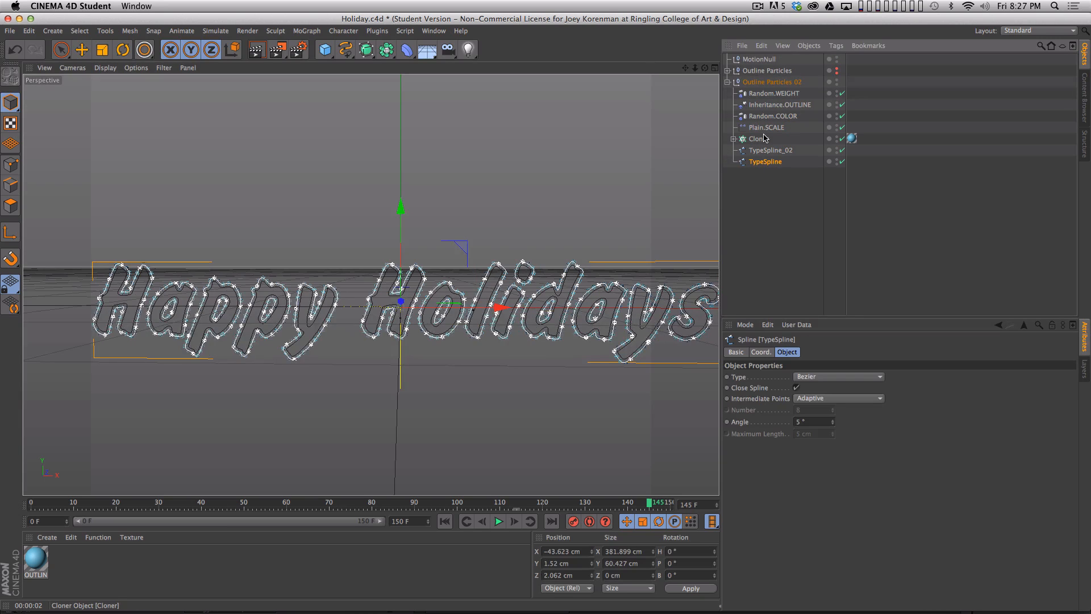
{"action": "key", "text": "BackSpace"}
- Assign TypeSpline_02 as the object for the Cloner in Outline Particles 02
{"action": "left_click", "coordinate": [759, 138]}
{"action": "left_click_drag", "start_coordinate": [769, 150], "coordinate": [795, 312]}
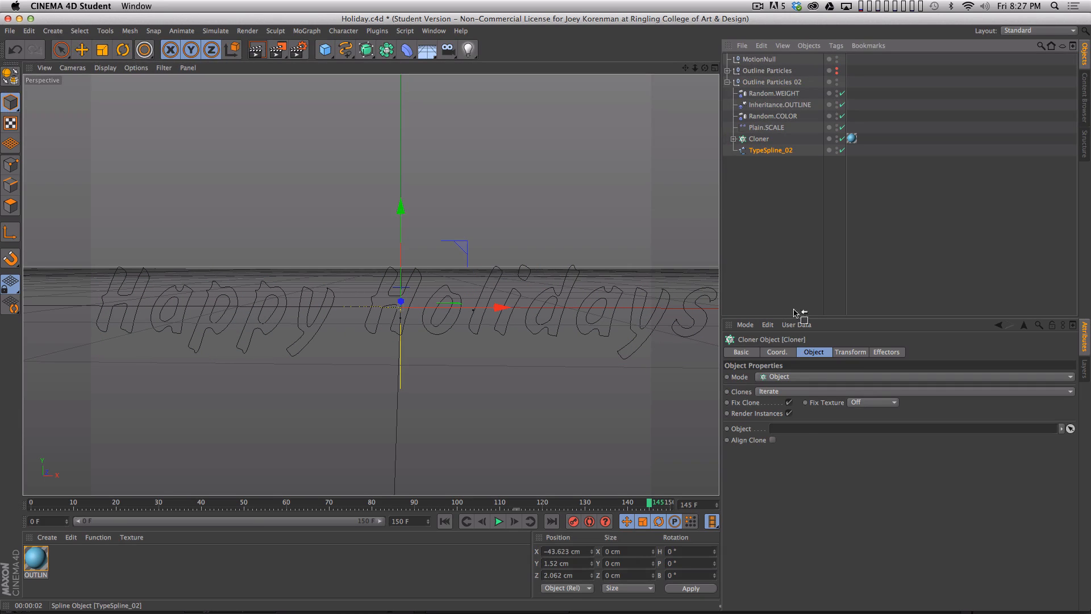
{"action": "left_click", "coordinate": [764, 228]}
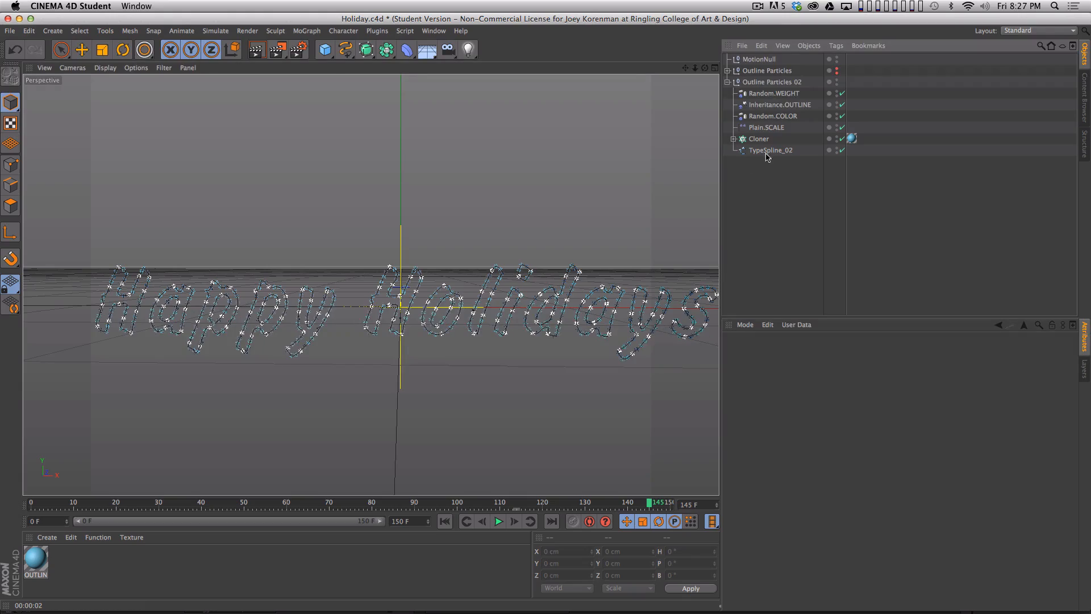
- Unhide the original Outline Particles group in the editor and renderer
{"action": "left_click", "coordinate": [836, 72], "text": "alt"}
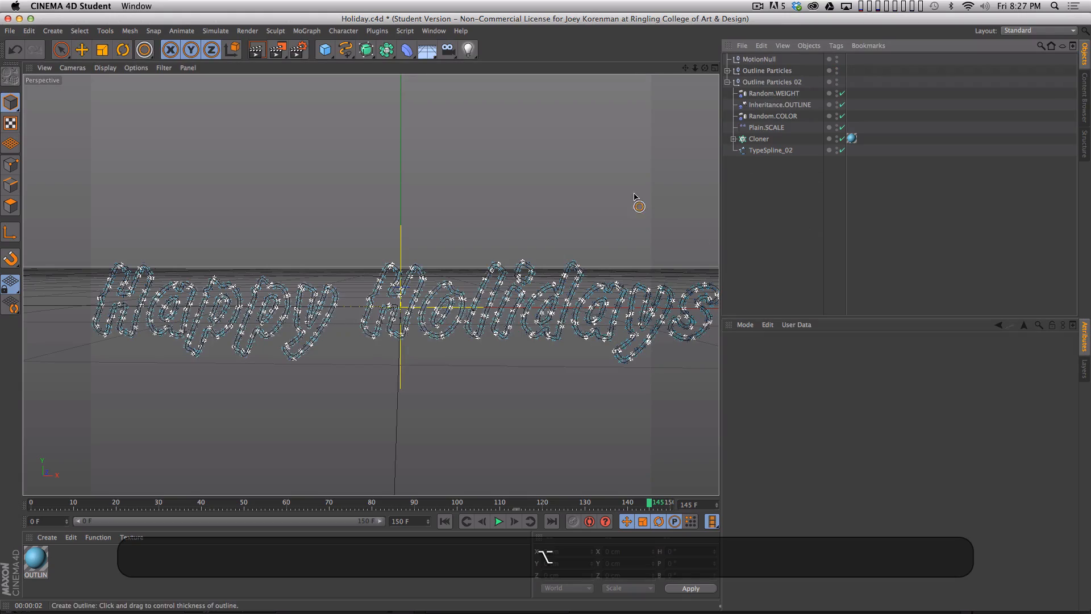
{"action": "key", "text": "2"}
{"action": "left_click_drag", "start_coordinate": [529, 296], "coordinate": [410, 315]}
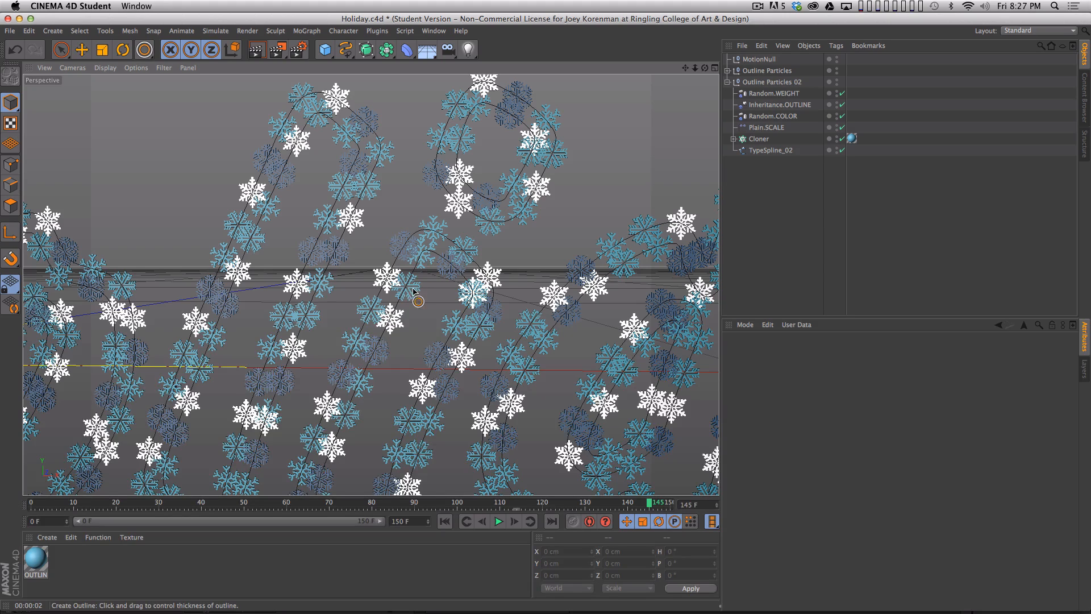
- Set the Outline Particles 02 Cloner's step to 2.91 cm and its offset to -6.4 %
{"action": "left_click", "coordinate": [759, 138]}
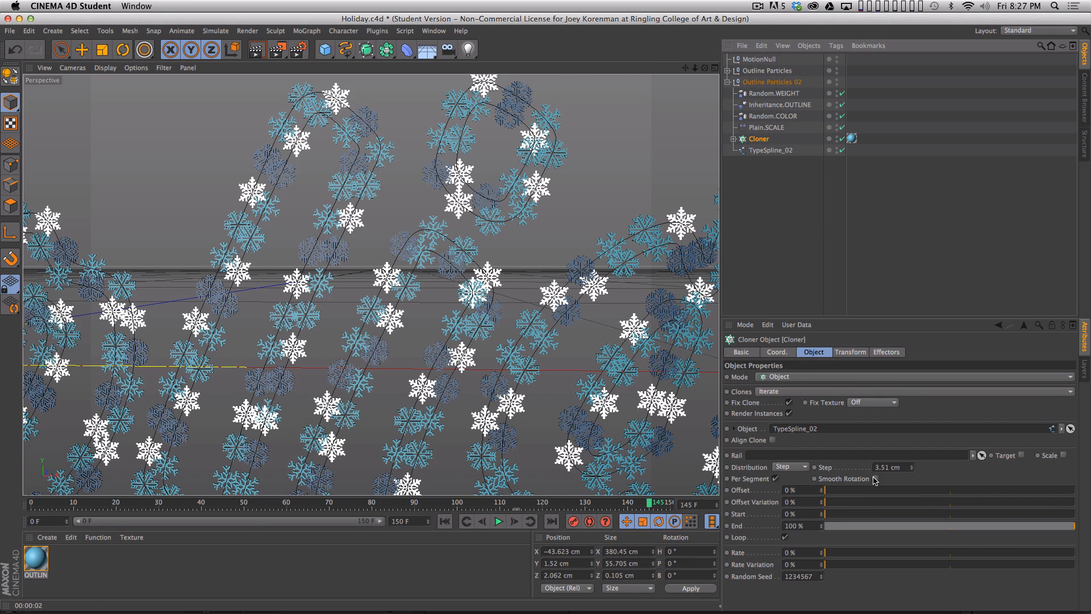
{"action": "left_click_drag", "start_coordinate": [910, 467], "coordinate": [912, 474], "text": "alt"}
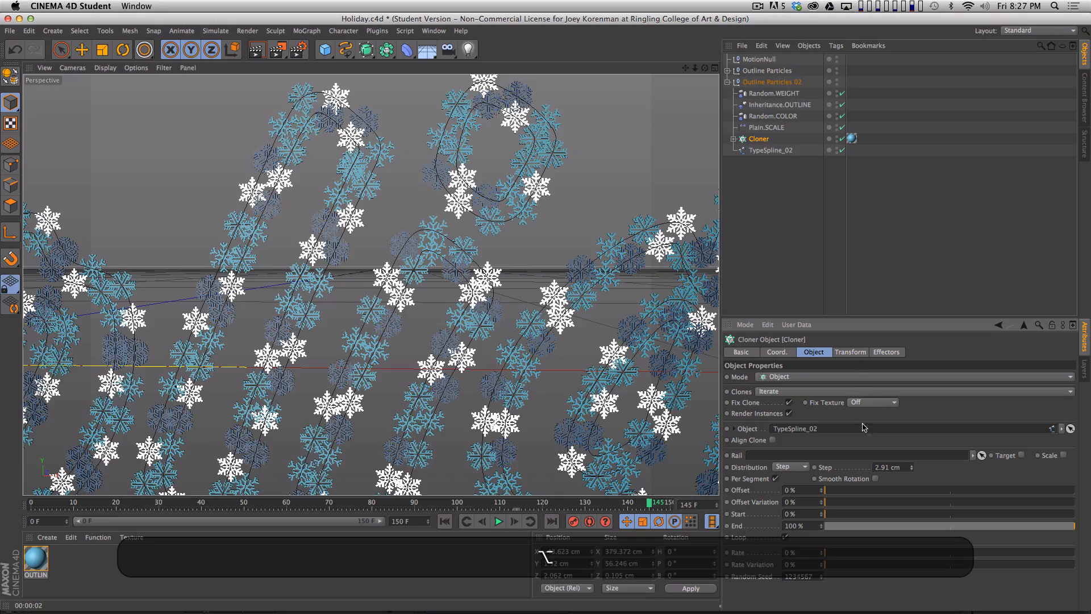
{"action": "mouse_move", "coordinate": [822, 493]}
{"action": "left_mouse_down"}
{"action": "mouse_move", "coordinate": [814, 531]}
{"action": "mouse_move", "coordinate": [827, 479]}
{"action": "left_mouse_up"}
{"action": "left_click", "coordinate": [796, 231]}
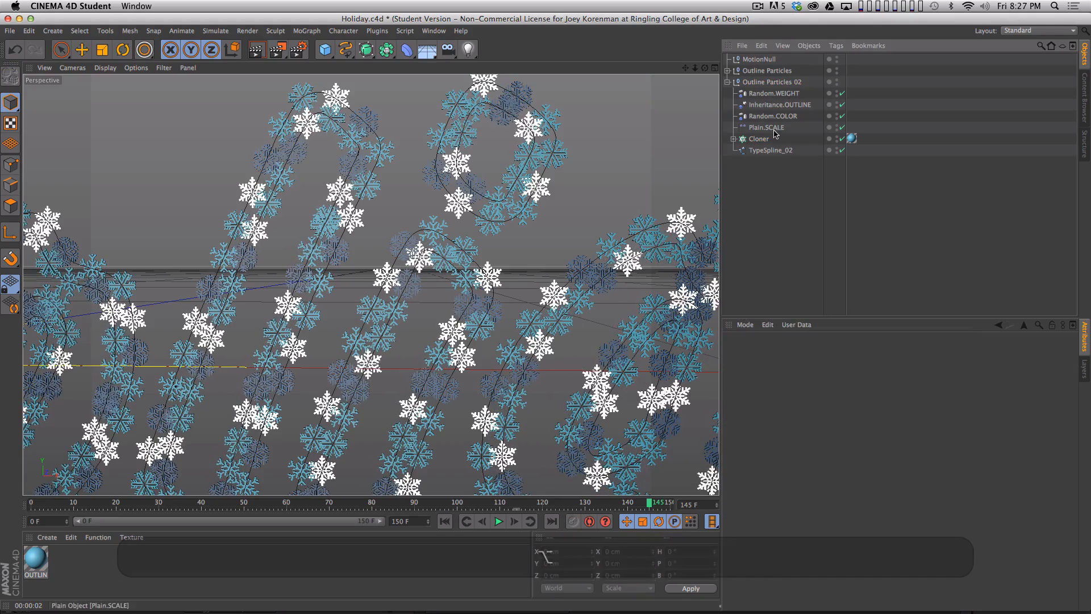
- In Outline Particles 02, set the Plain.SCALE effector's scale to -0.947 and the Cloner's step to 2.61 cm
{"action": "left_click", "coordinate": [797, 129]}
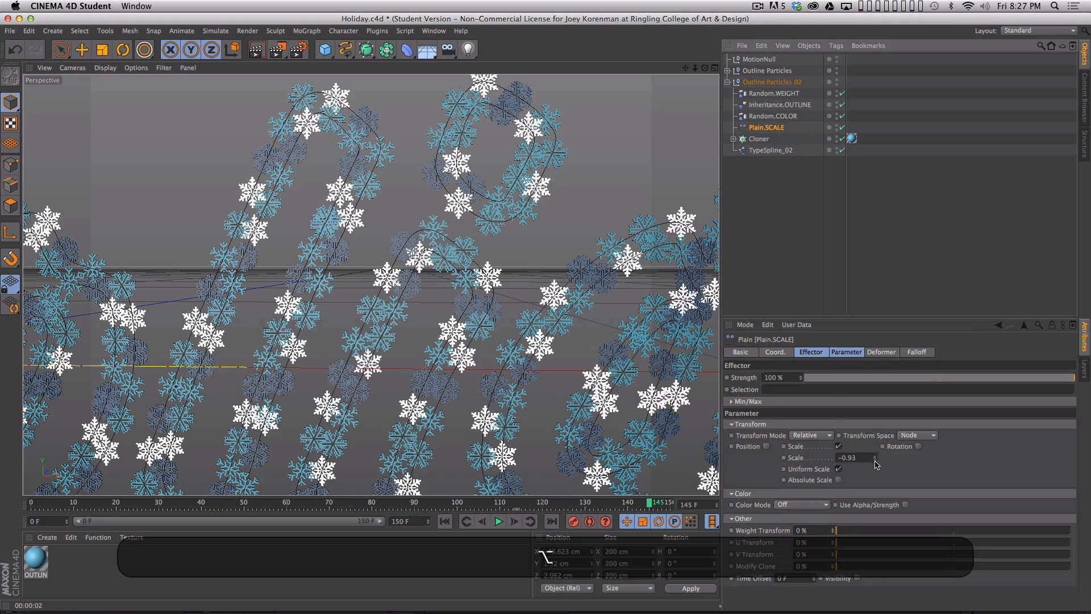
{"action": "left_click_drag", "start_coordinate": [875, 458], "coordinate": [873, 471], "text": "alt"}
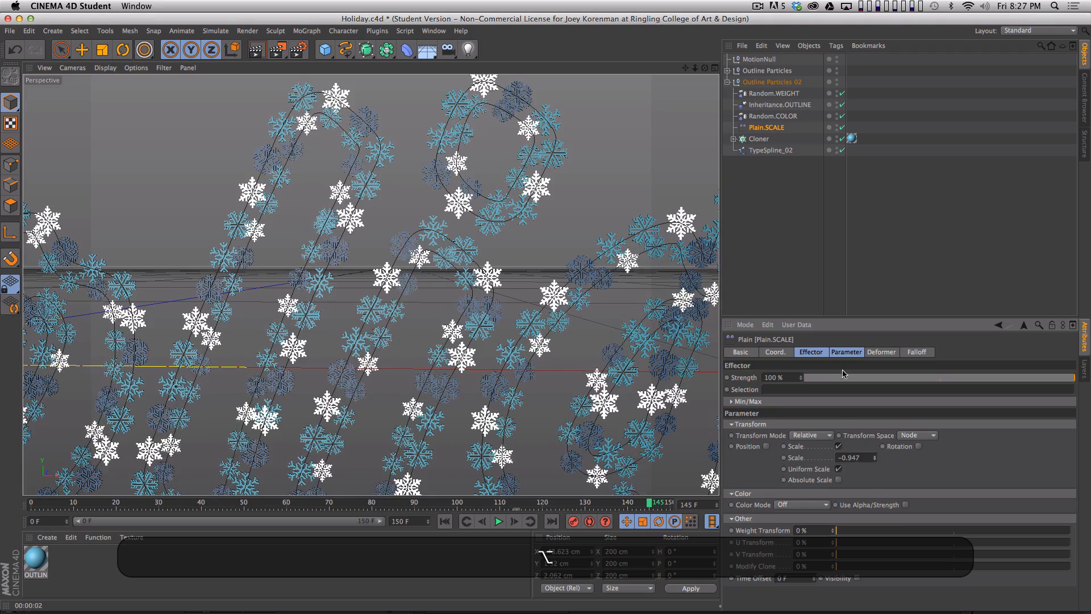
{"action": "left_click", "coordinate": [760, 139]}
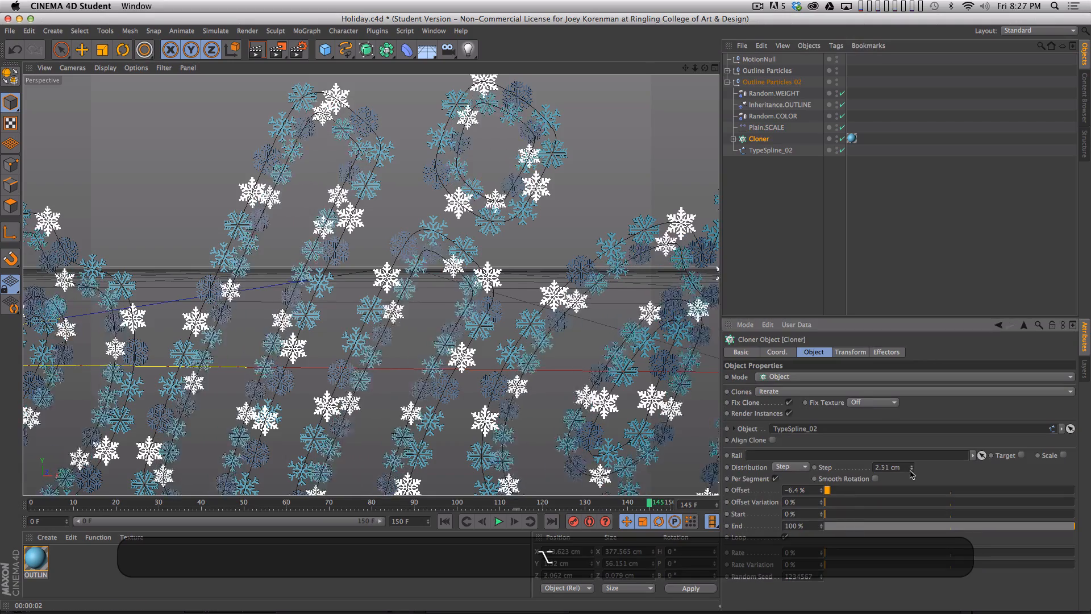
{"action": "left_click", "coordinate": [849, 221]}
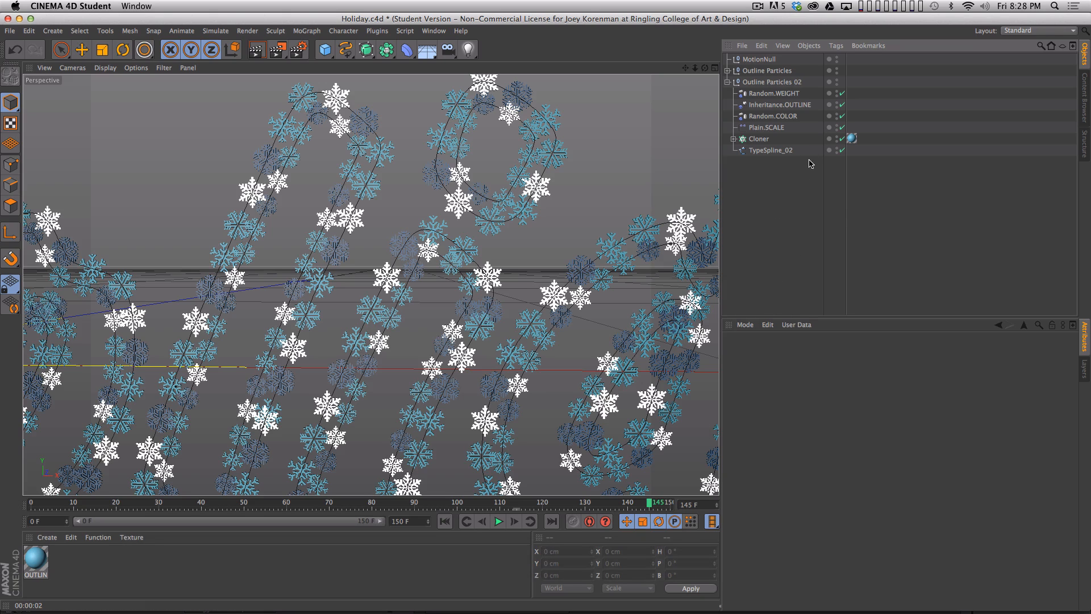
- Add a Random effector to the Outline Particles 02 Cloner and place it inside that group
{"action": "left_click", "coordinate": [761, 139]}
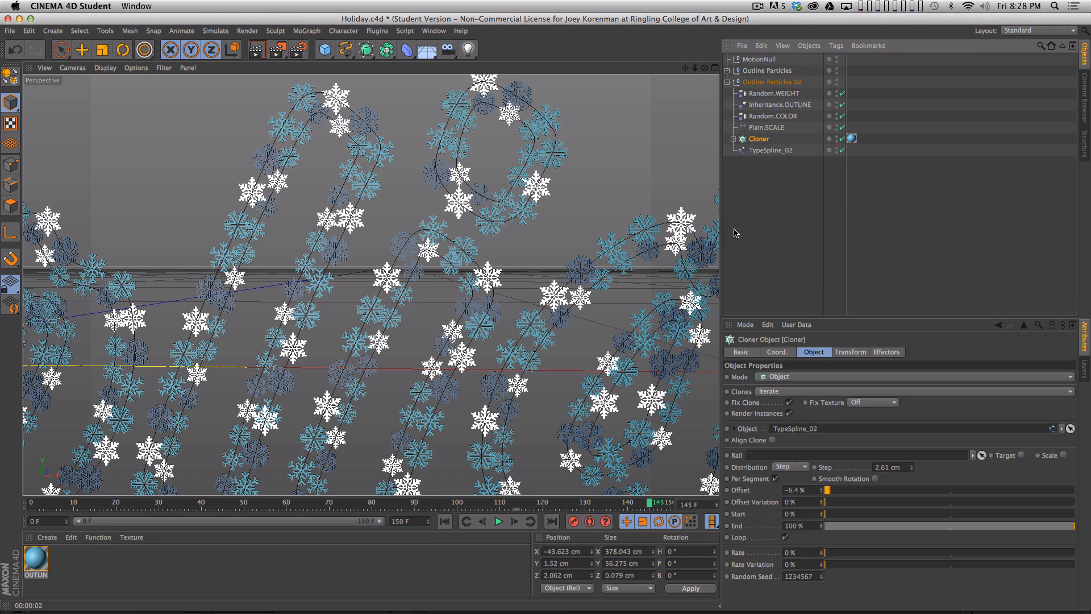
{"action": "left_click", "coordinate": [307, 31]}
{"action": "mouse_move", "coordinate": [335, 48]}
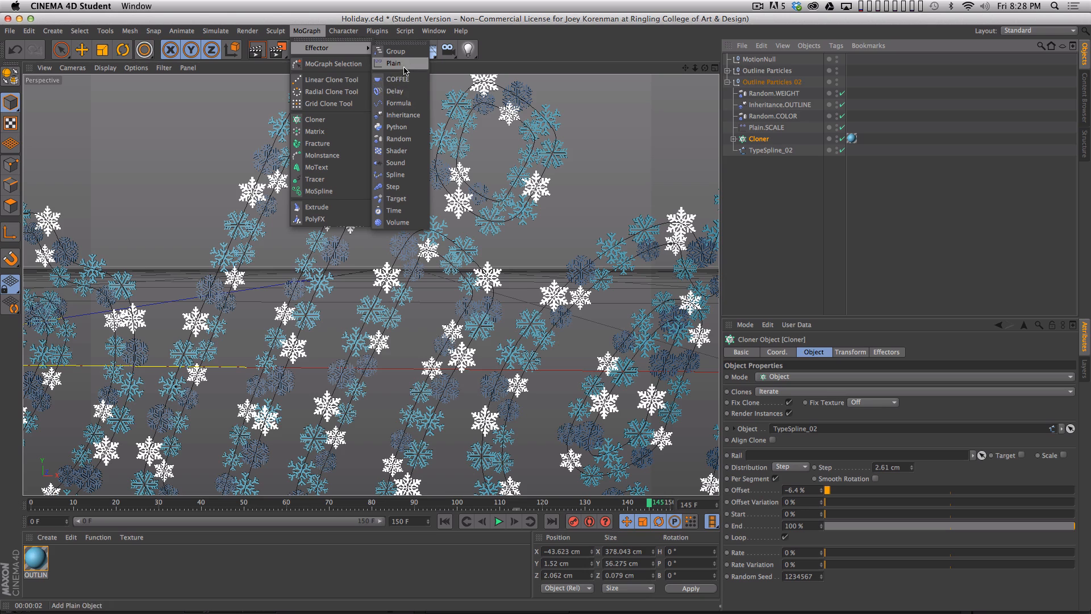
{"action": "left_click", "coordinate": [392, 139]}
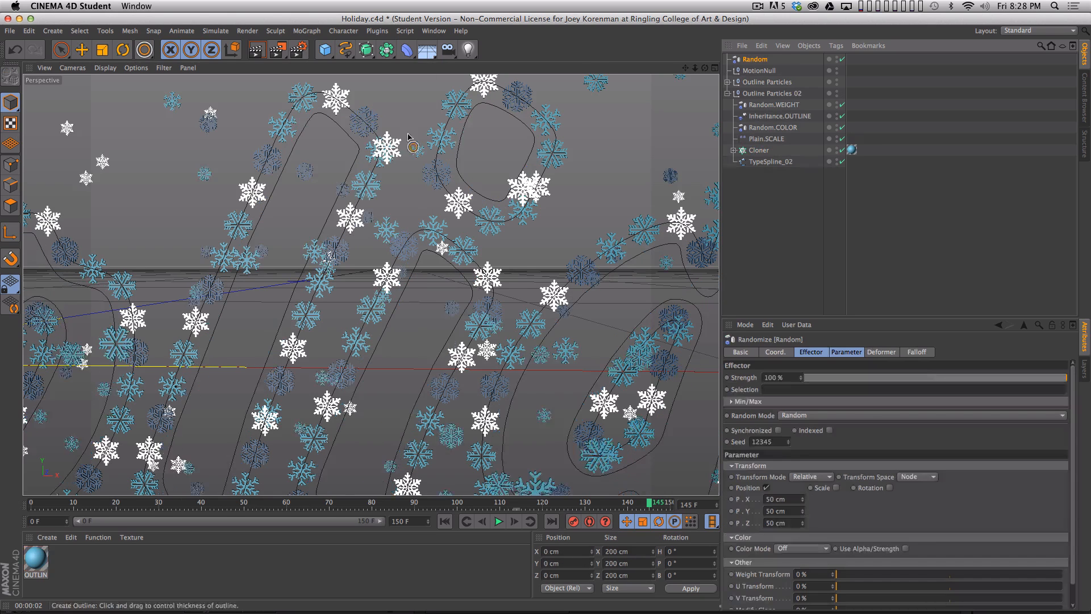
{"action": "left_click_drag", "start_coordinate": [757, 94], "coordinate": [758, 94]}
- Rename the Random effector inside the Outline Particles 02 group to Random.SCALE
{"action": "double_click", "coordinate": [763, 94]}
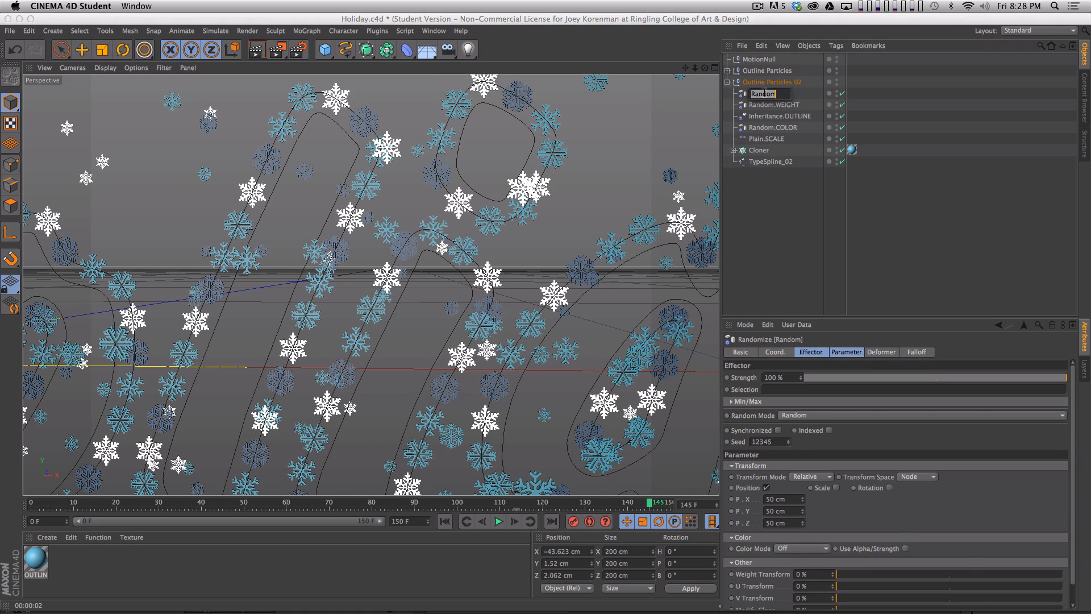
{"action": "key", "text": "Right"}
{"action": "type", "text": ".SCAL"}
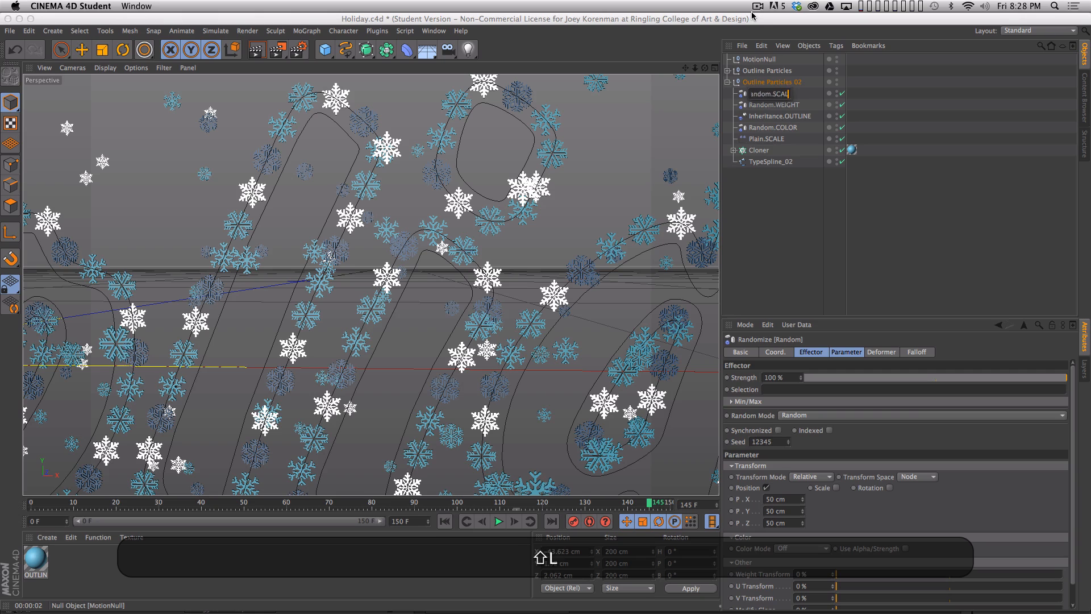
{"action": "type", "text": "E"}
{"action": "key", "text": "shift+Return"}
- Turn off position on the Random.SCALE effector and enable uniform scale with a value of -0.197
{"action": "left_click", "coordinate": [765, 487]}
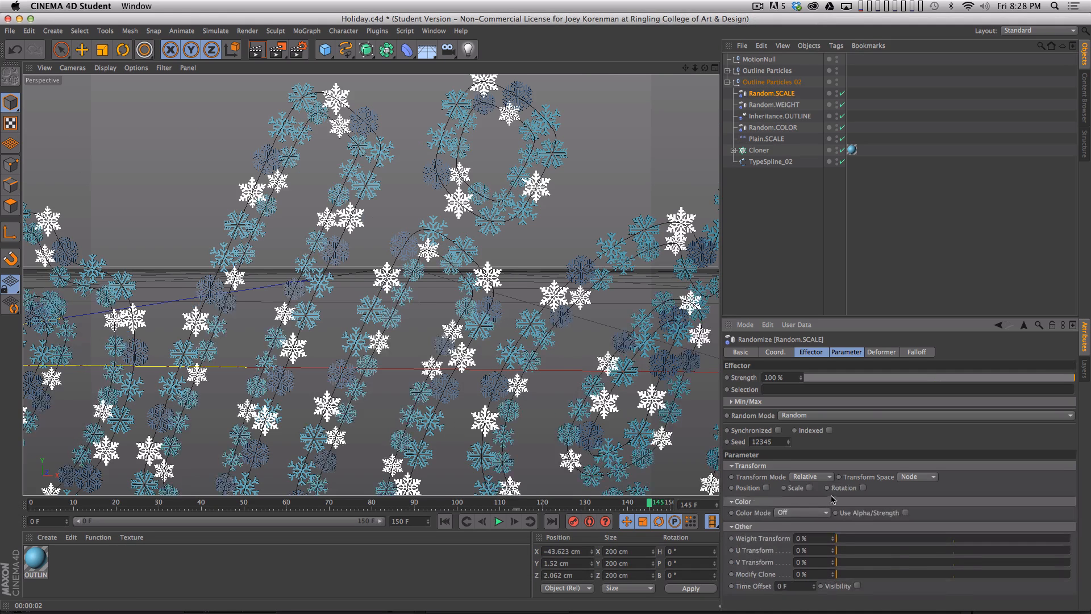
{"action": "left_click", "coordinate": [836, 488]}
{"action": "left_click", "coordinate": [839, 534]}
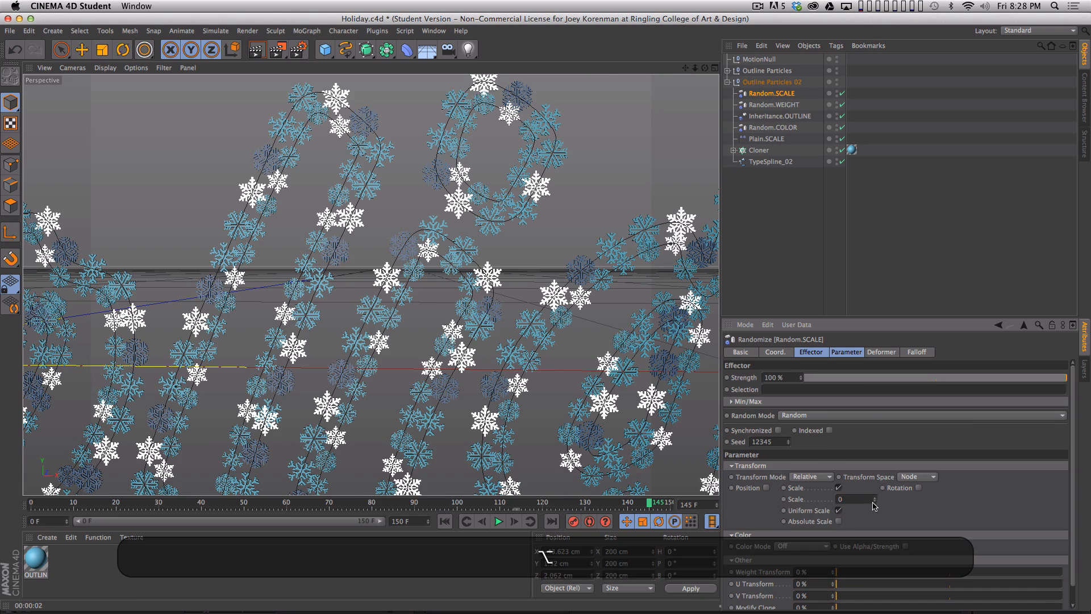
{"action": "left_click_drag", "start_coordinate": [875, 504], "coordinate": [867, 606], "text": "alt"}
- Render the lettering in the viewport, then scrub the animation from its start to frame 144 to check both particle outlines
{"action": "key", "text": "2"}
{"action": "left_click_drag", "start_coordinate": [575, 275], "coordinate": [463, 355]}
{"action": "key", "text": "super+r"}
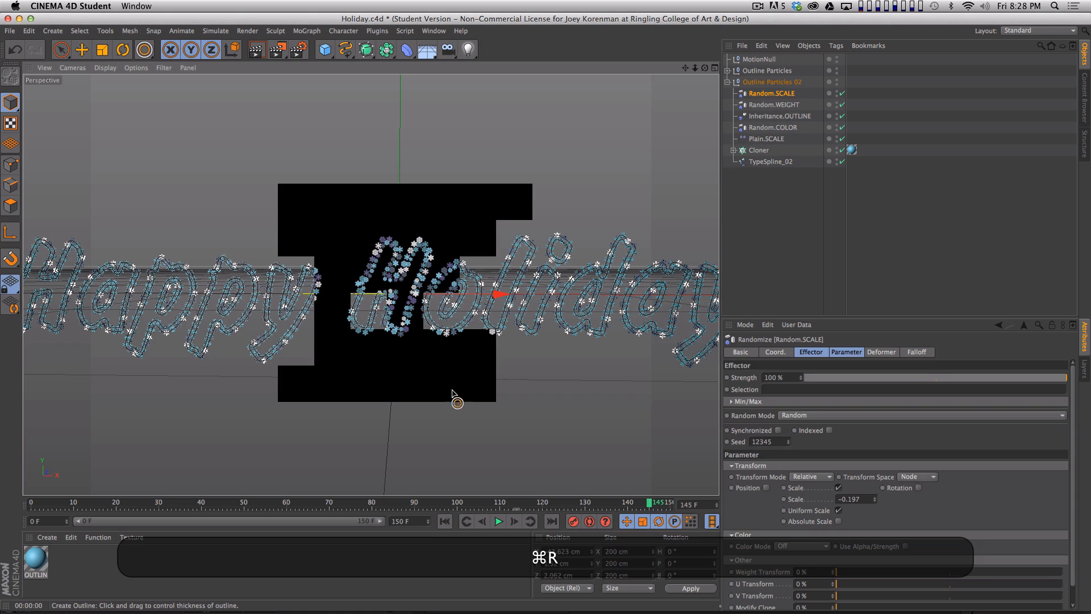
{"action": "key", "text": "super+r"}
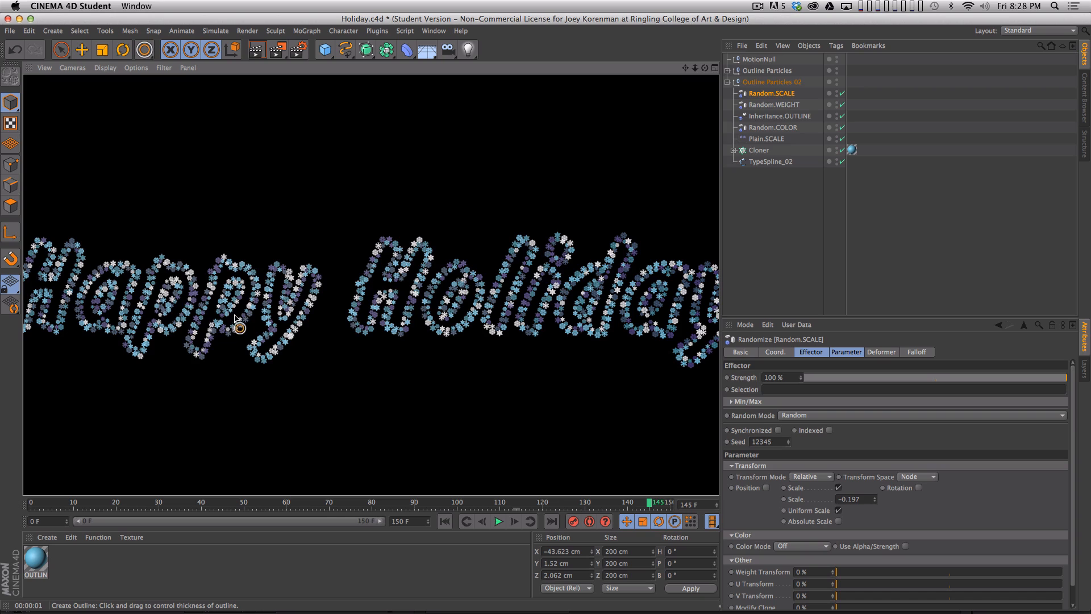
{"action": "left_click", "coordinate": [745, 267]}
{"action": "key", "text": "2"}
{"action": "left_click_drag", "start_coordinate": [530, 380], "coordinate": [482, 384]}
{"action": "key", "text": "1"}
{"action": "left_click_drag", "start_coordinate": [462, 324], "coordinate": [324, 249]}
{"action": "left_click_drag", "start_coordinate": [109, 504], "coordinate": [30, 504]}
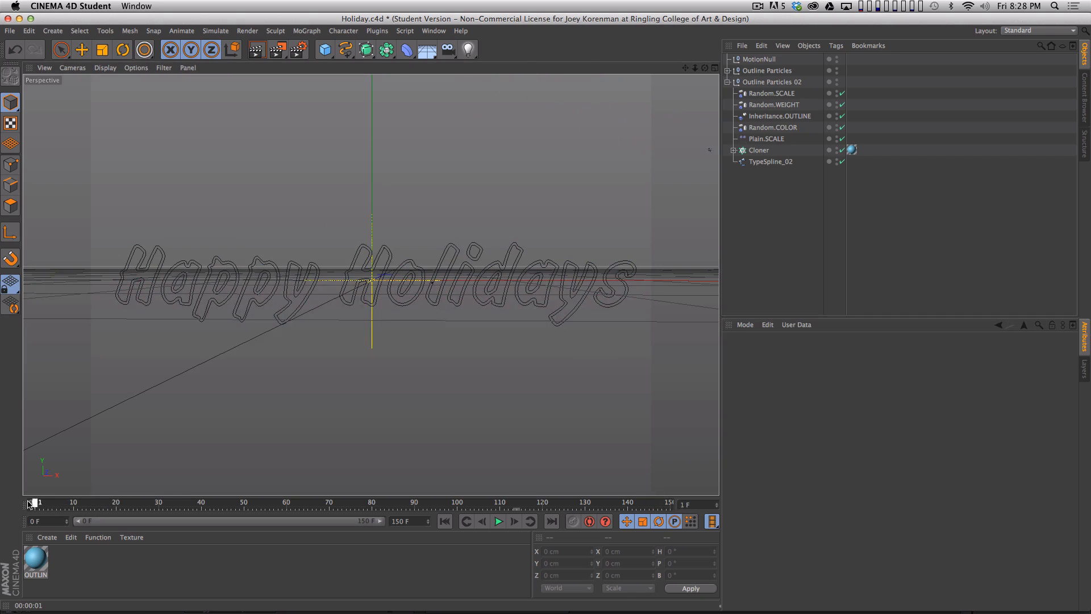
{"action": "left_click_drag", "start_coordinate": [158, 511], "coordinate": [644, 505]}
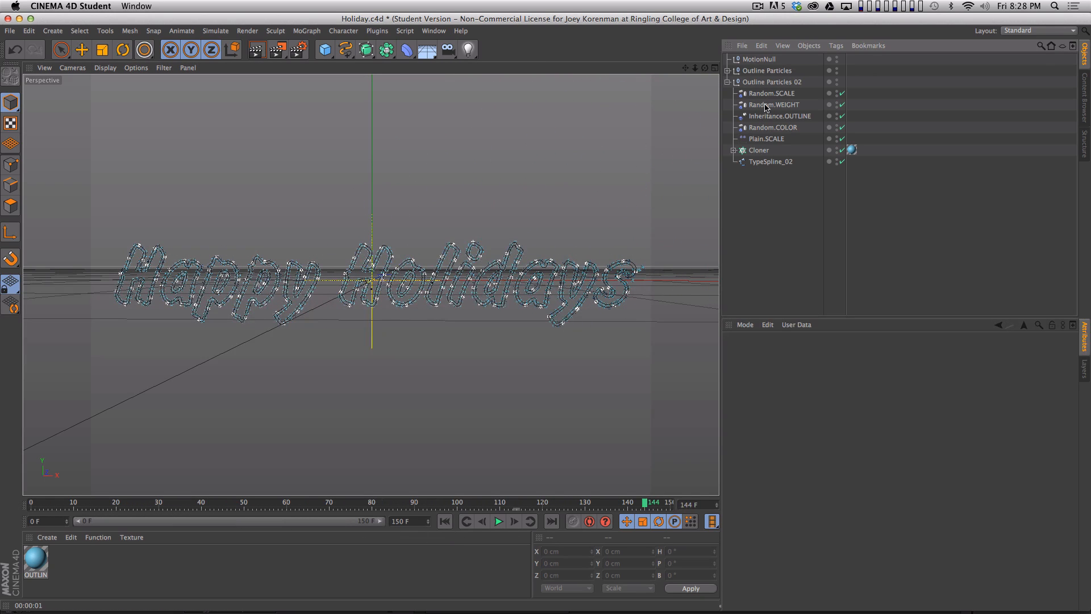
- Duplicate the Outline Particles 02 group and name the copy Outline Particles 03
{"action": "left_click", "coordinate": [727, 82]}
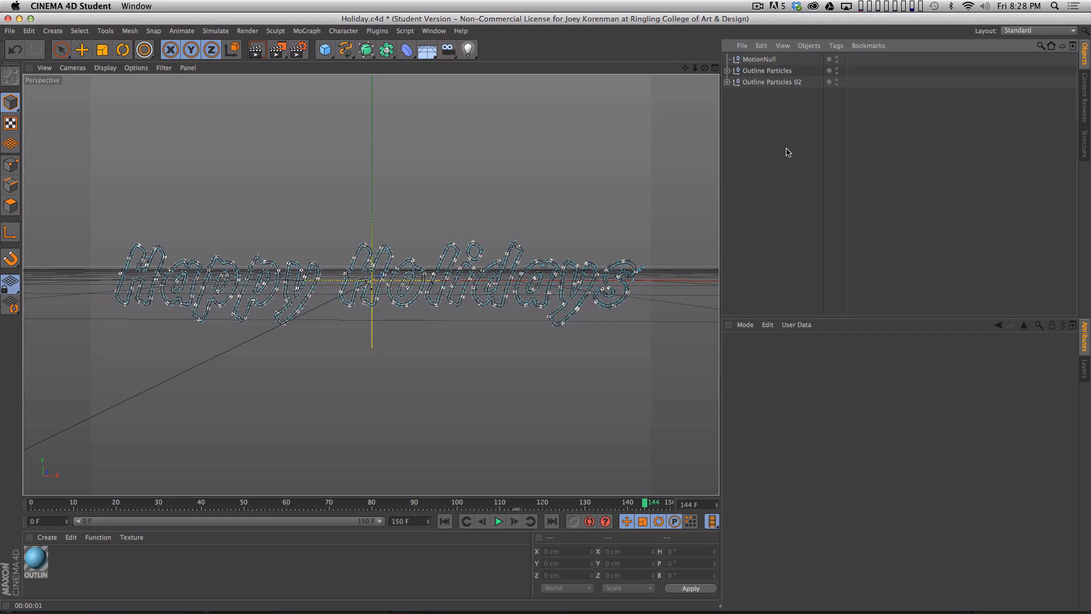
{"action": "double_click", "coordinate": [773, 82]}
{"action": "left_click", "coordinate": [775, 86], "text": "super"}
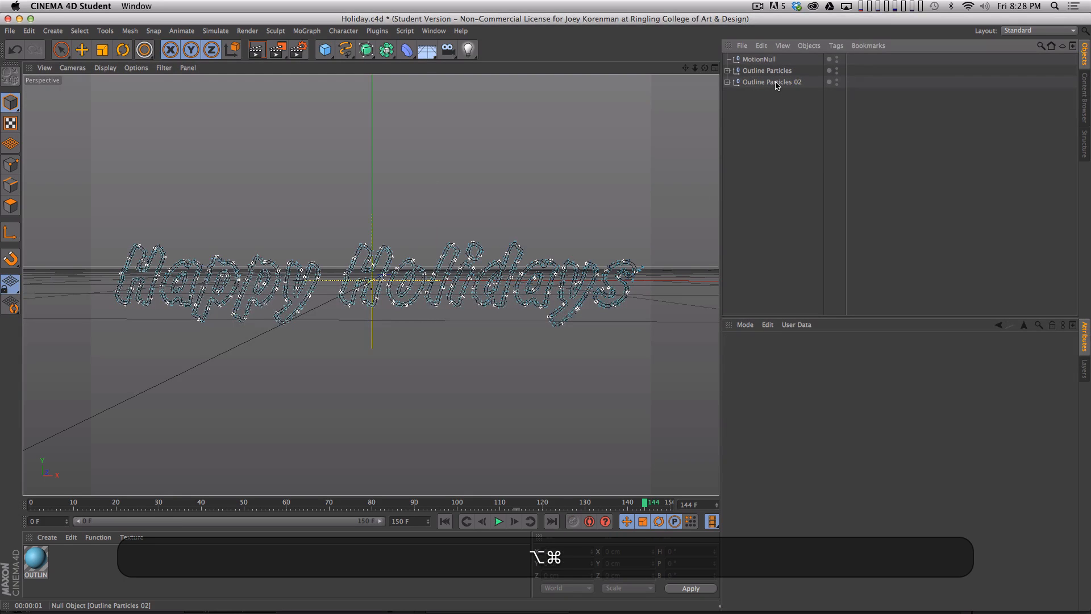
{"action": "left_click_drag", "start_coordinate": [775, 84], "coordinate": [787, 97], "text": "super"}
{"action": "double_click", "coordinate": [801, 95]}
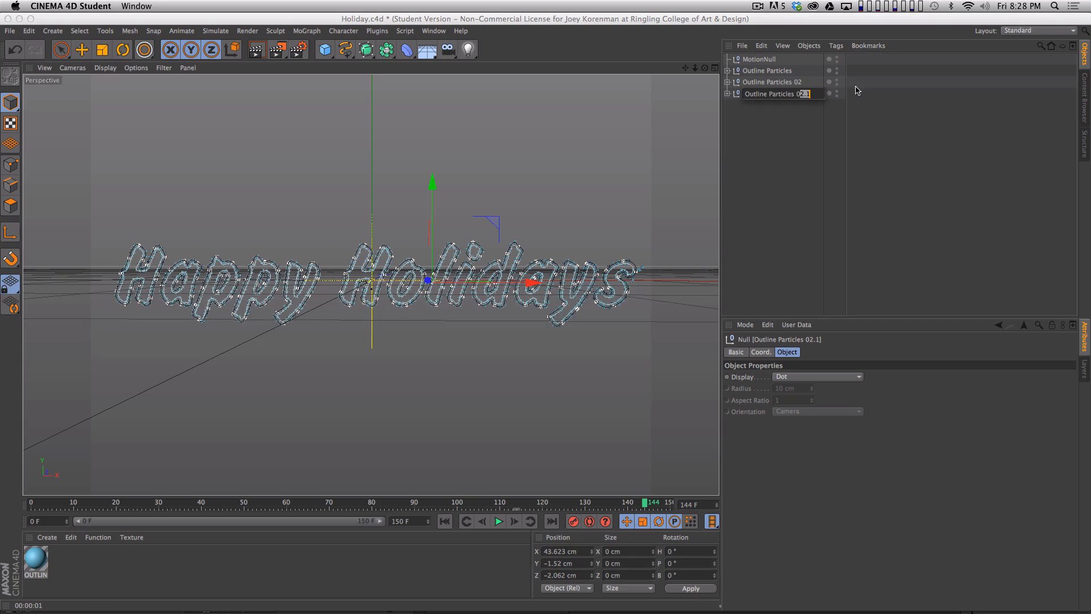
{"action": "type", "text": "3"}
{"action": "key", "text": "Return"}
- Create a -2 cm outline of TypeSpline_02 in Outline Particles 03 as a new object
{"action": "left_click", "coordinate": [728, 94]}
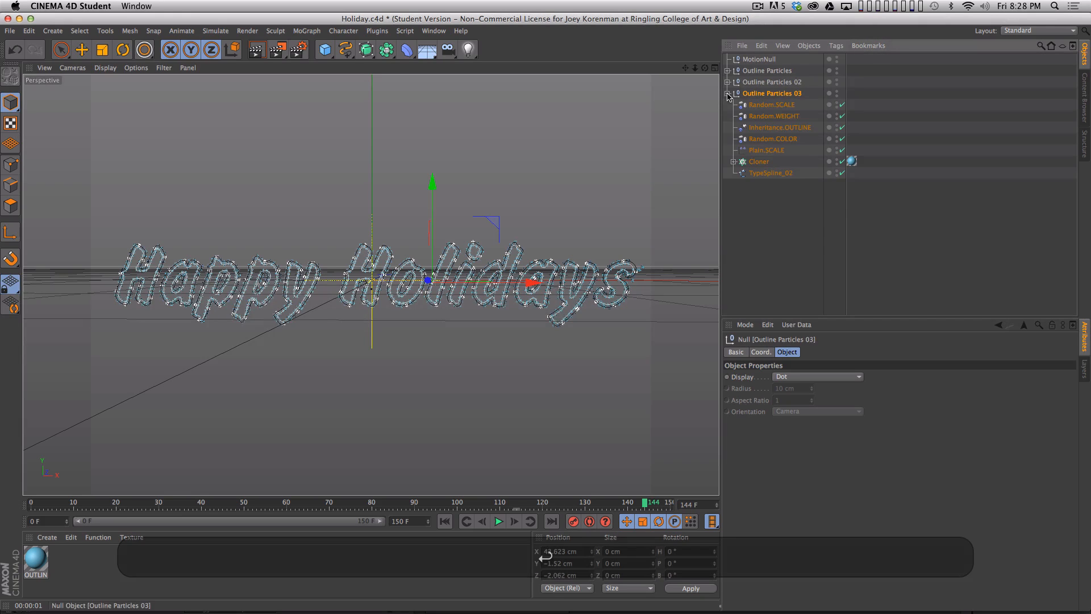
{"action": "left_click", "coordinate": [743, 267]}
{"action": "key", "text": "2"}
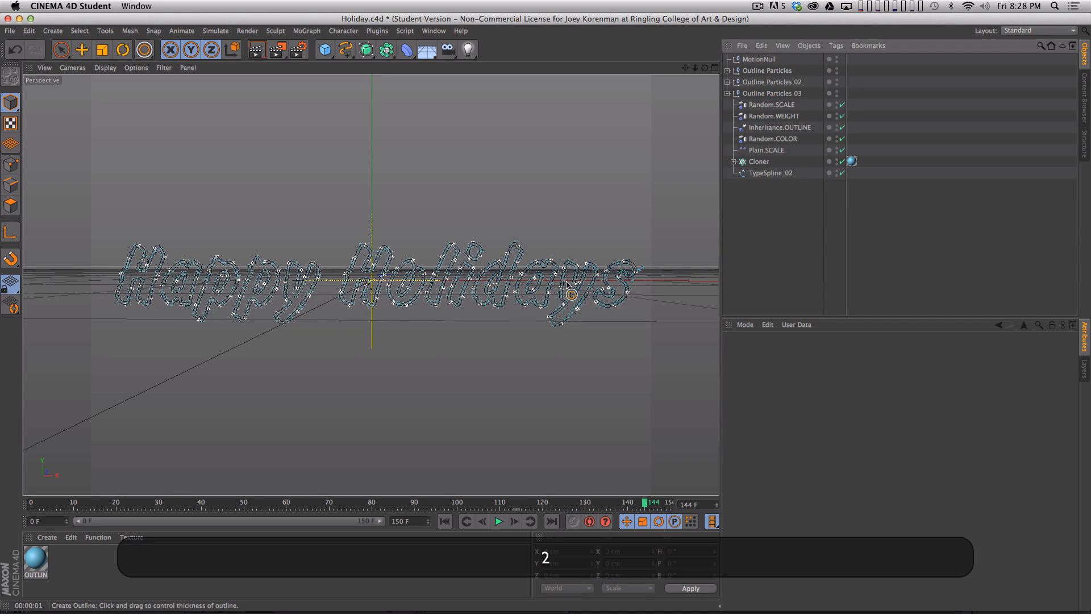
{"action": "left_click_drag", "start_coordinate": [566, 281], "coordinate": [693, 220]}
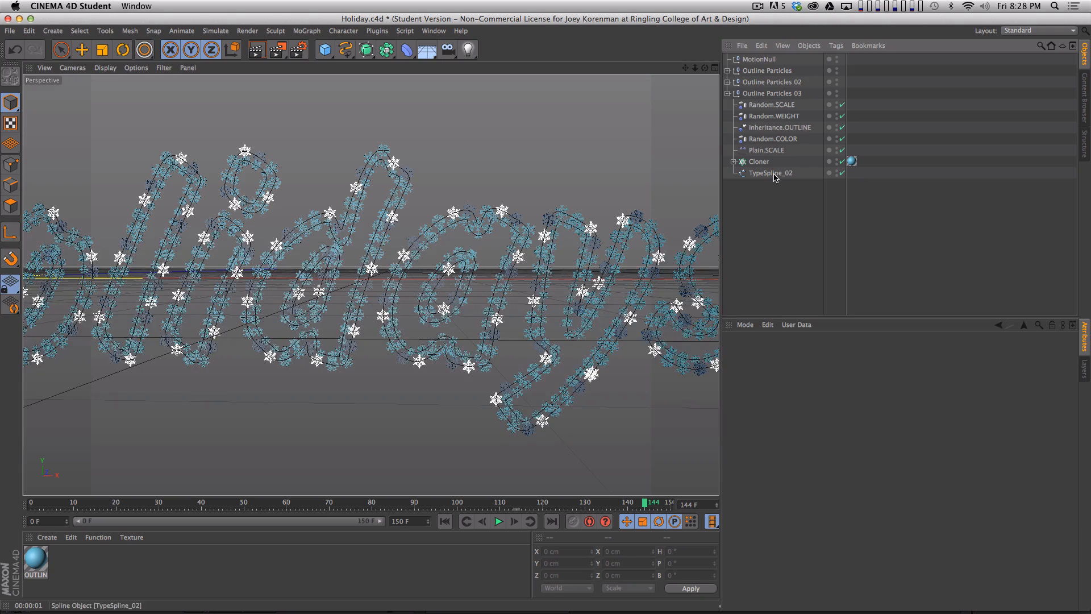
{"action": "left_click", "coordinate": [775, 177]}
{"action": "left_click", "coordinate": [145, 51]}
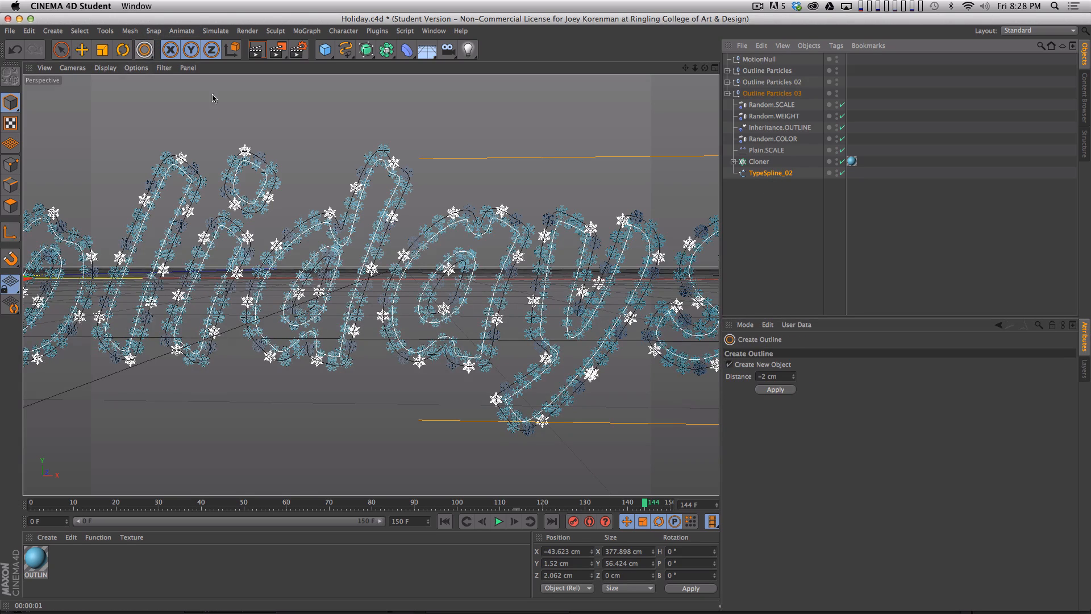
{"action": "left_click", "coordinate": [776, 393]}
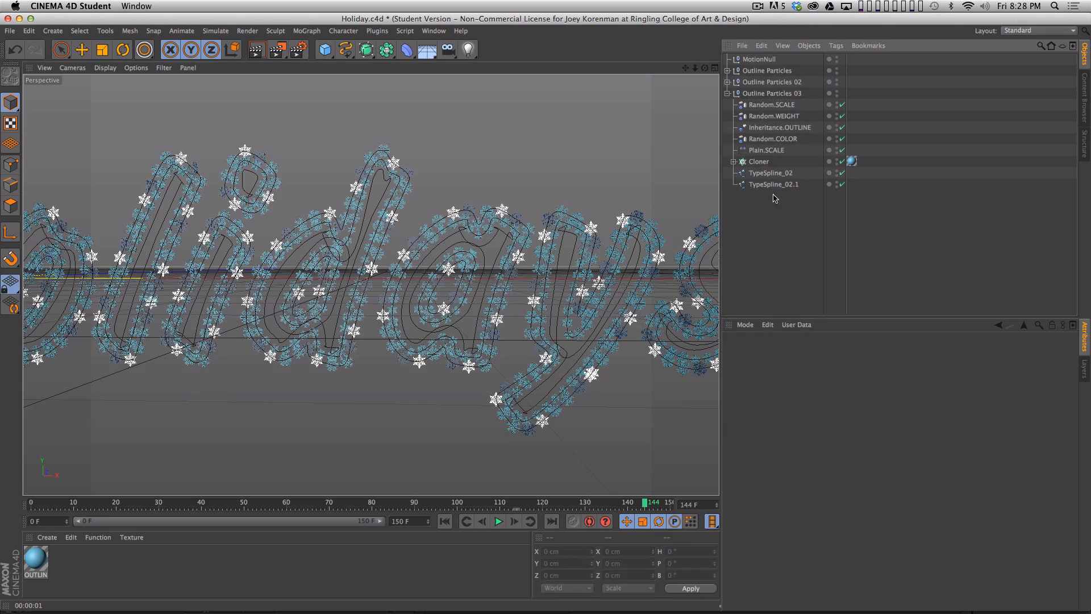
- Delete the original TypeSpline_02 from Outline Particles 03 and assign TypeSpline_02.1 as the object its Cloner distributes along
{"action": "key", "text": "BackSpace"}
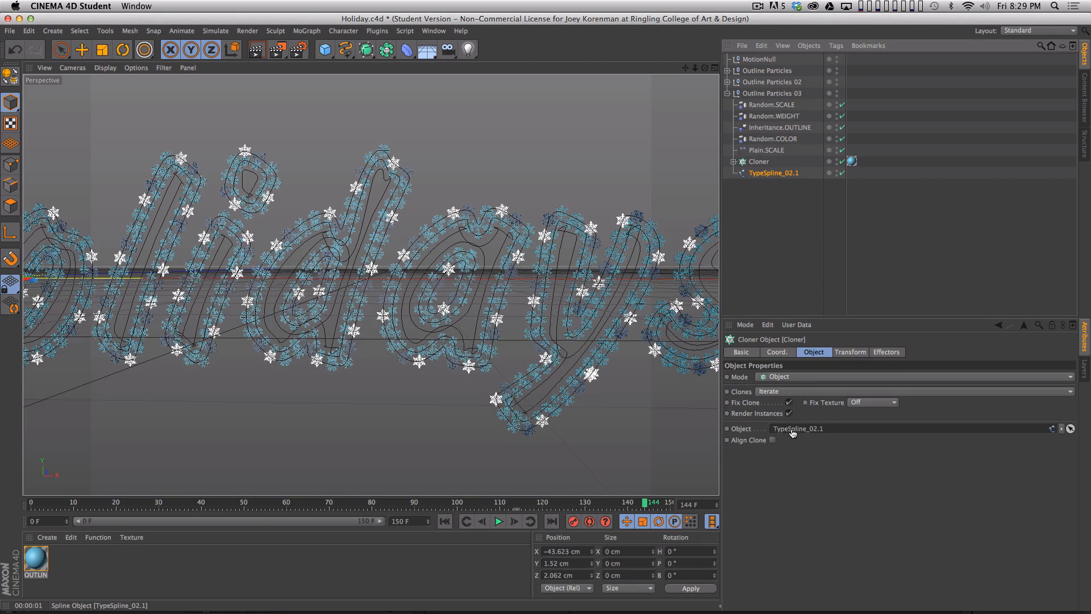
{"action": "left_click", "coordinate": [789, 258]}
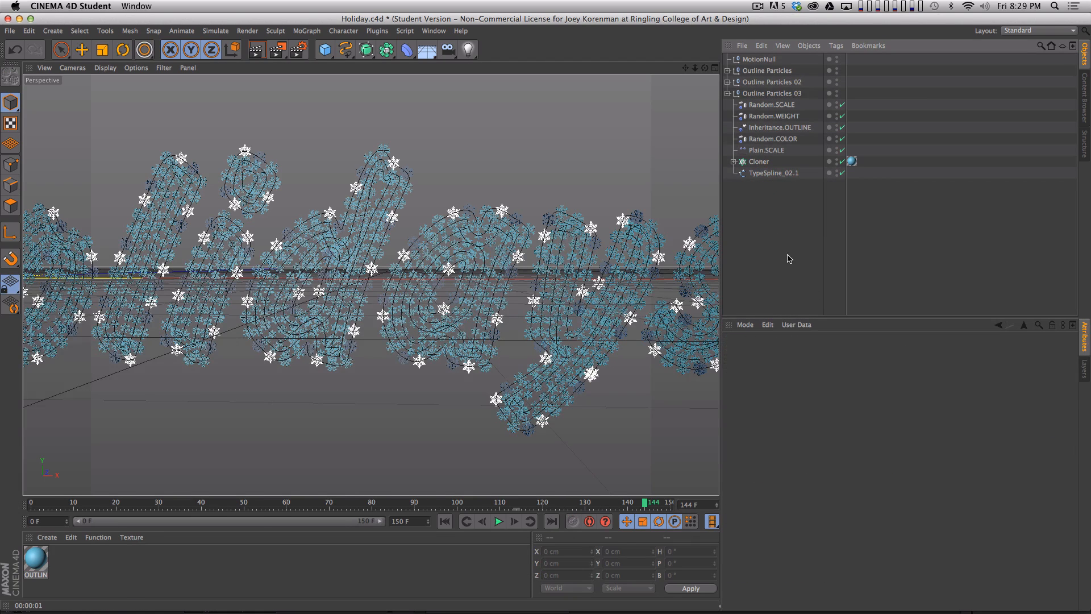
{"action": "left_click", "coordinate": [765, 174]}
- In Outline Particles 03, set the Plain.SCALE effector's scale to -0.957 and the Cloner's step to 1.81 cm
{"action": "left_click", "coordinate": [760, 162]}
{"action": "key", "text": "2"}
{"action": "left_click_drag", "start_coordinate": [665, 296], "coordinate": [689, 251]}
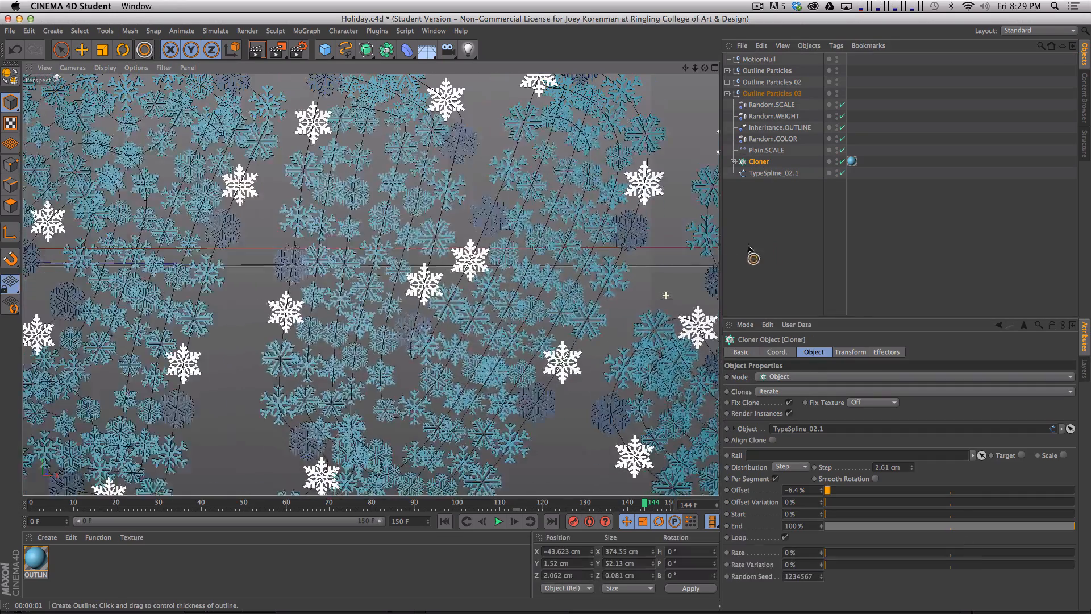
{"action": "left_click", "coordinate": [766, 151]}
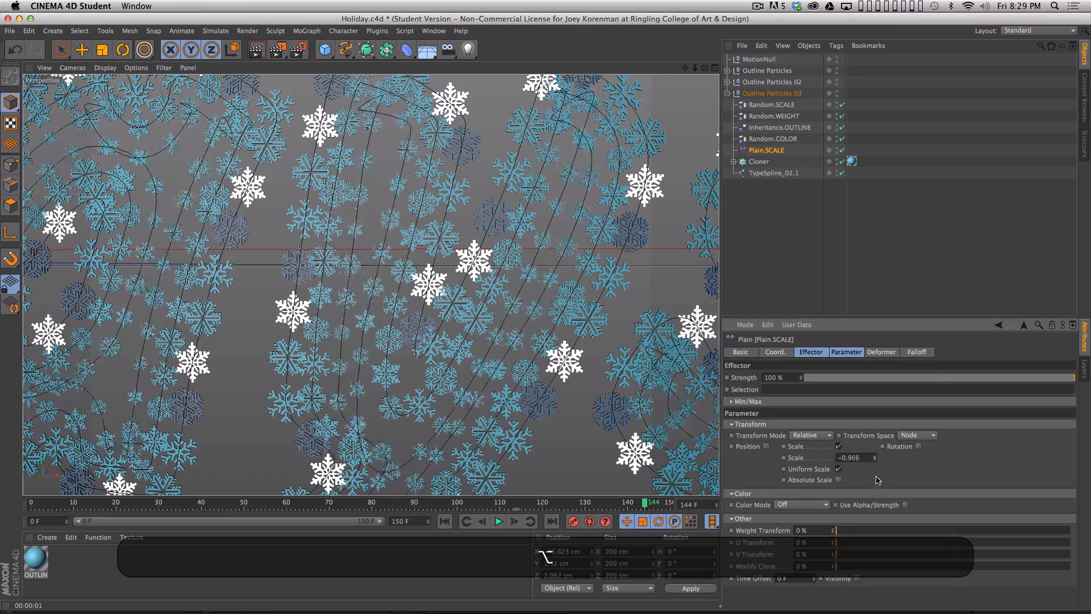
{"action": "left_click", "coordinate": [758, 162]}
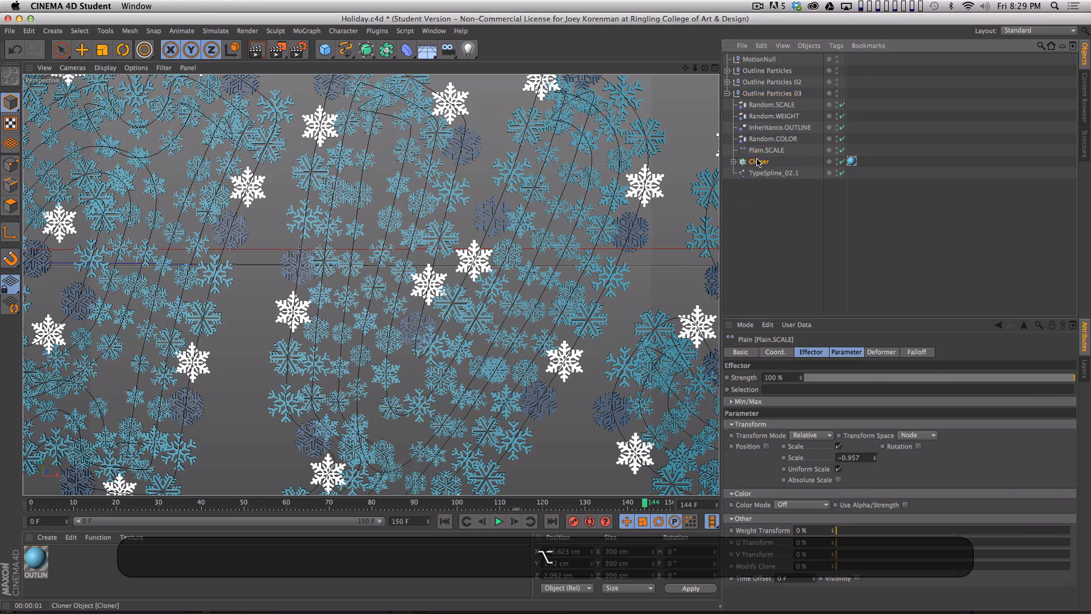
{"action": "left_click_drag", "start_coordinate": [911, 467], "coordinate": [907, 466]}
{"action": "left_click", "coordinate": [816, 248]}
- Frame the whole Happy Holidays lettering and render the viewport to examine how densely the snowflakes fill the letters
{"action": "key", "text": "2"}
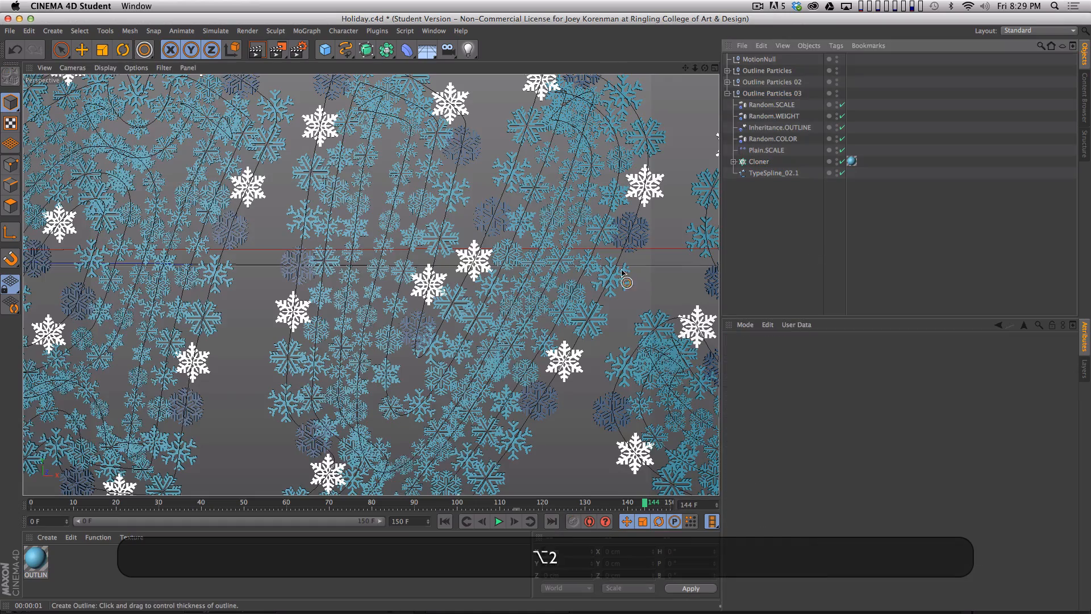
{"action": "left_click_drag", "start_coordinate": [587, 271], "coordinate": [407, 369]}
{"action": "key", "text": "3"}
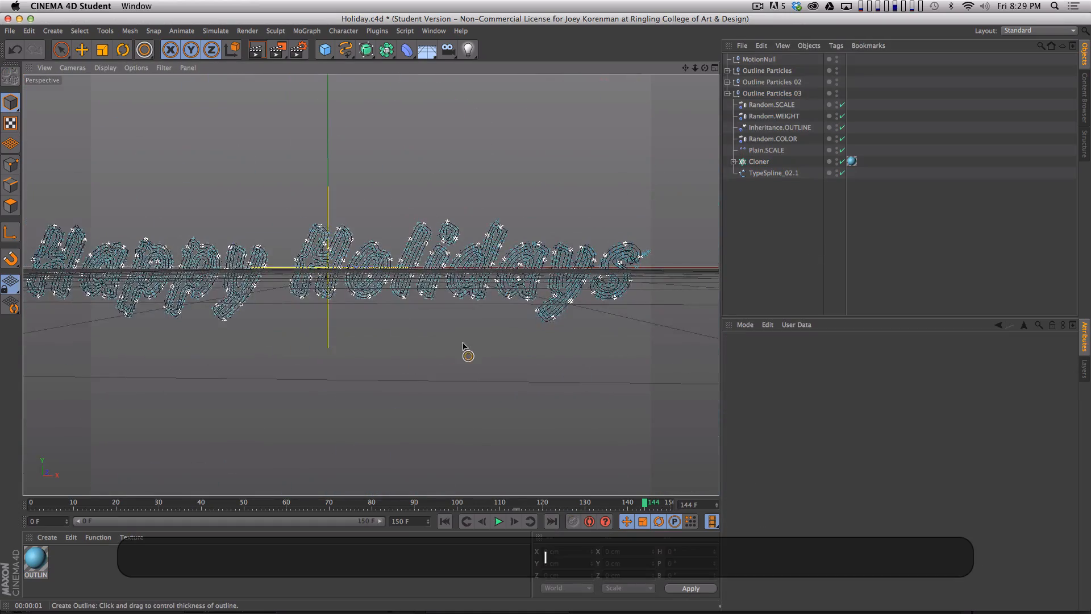
{"action": "left_click_drag", "start_coordinate": [469, 353], "coordinate": [464, 308]}
{"action": "key", "text": "h"}
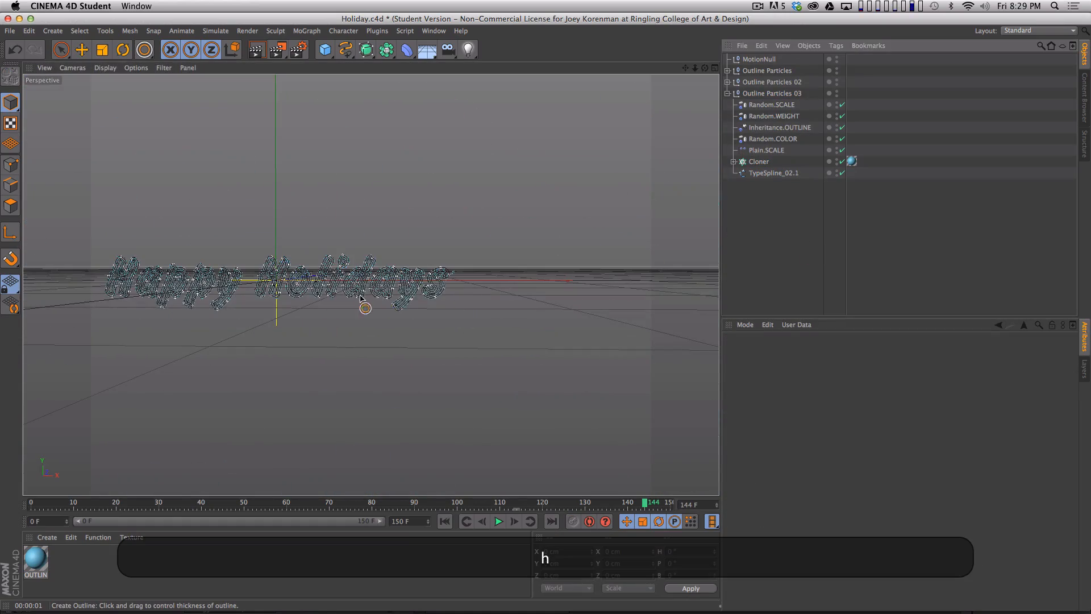
{"action": "mouse_move", "coordinate": [403, 267]}
{"action": "left_mouse_down"}
{"action": "mouse_move", "coordinate": [485, 253]}
{"action": "mouse_move", "coordinate": [421, 275]}
{"action": "left_mouse_up"}
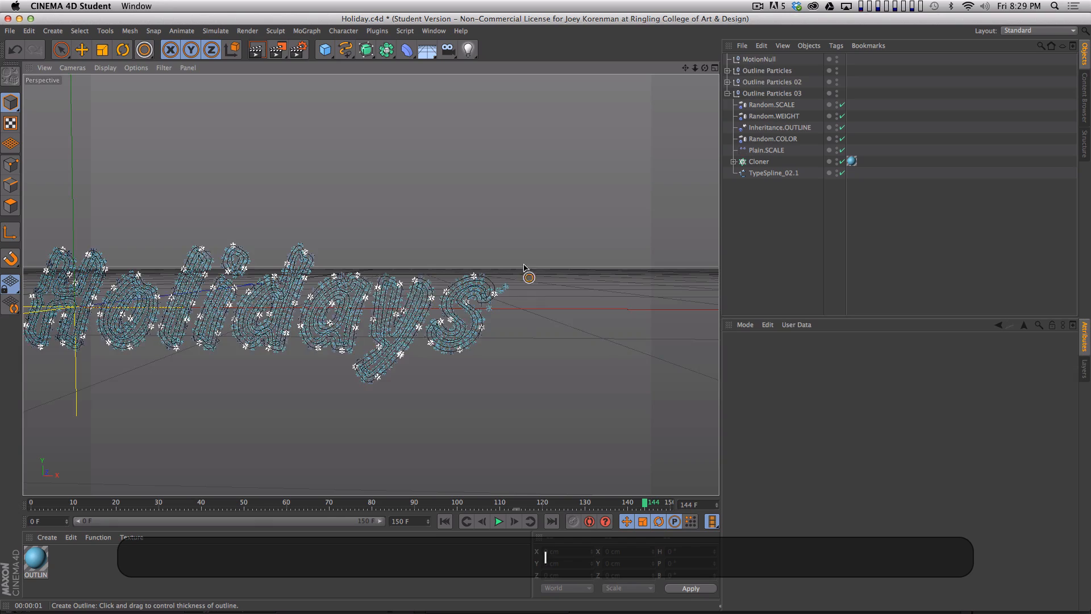
{"action": "left_click_drag", "start_coordinate": [523, 265], "coordinate": [873, 221]}
{"action": "key", "text": "2"}
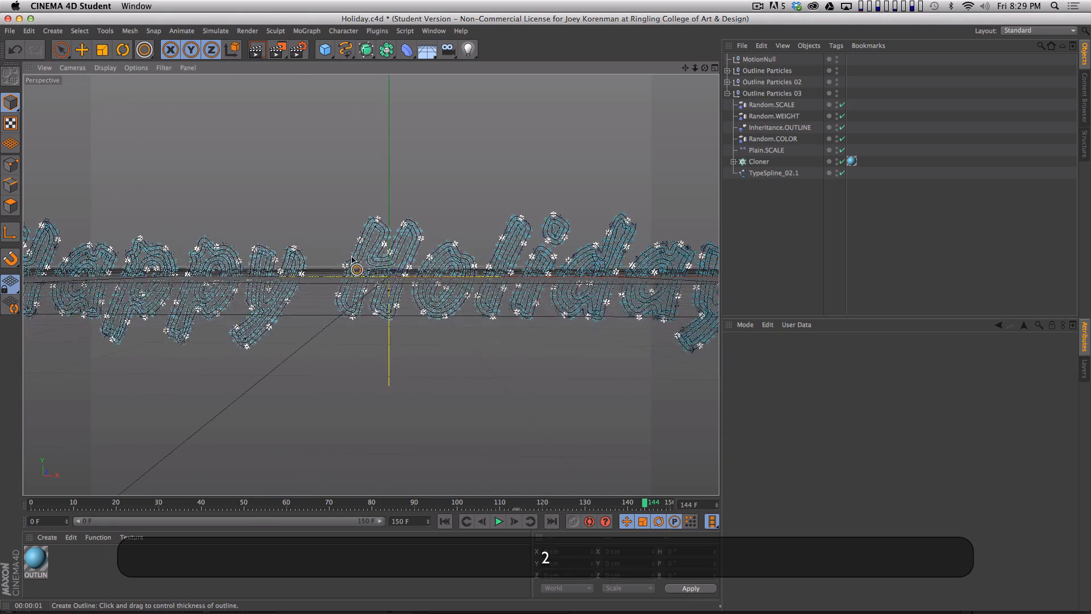
{"action": "left_click_drag", "start_coordinate": [353, 259], "coordinate": [335, 280]}
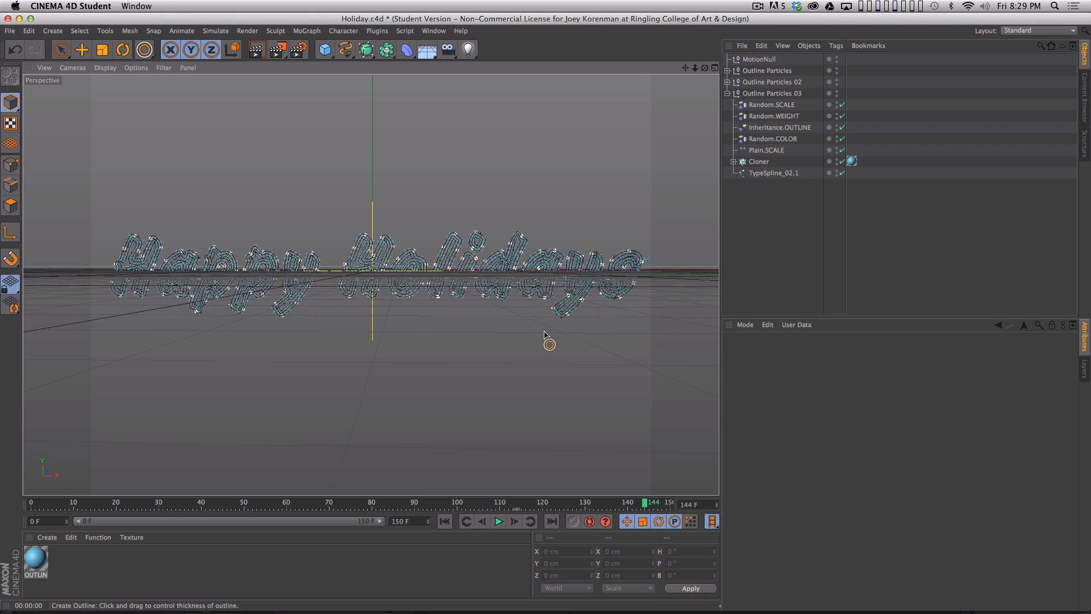
{"action": "key", "text": "super+r"}
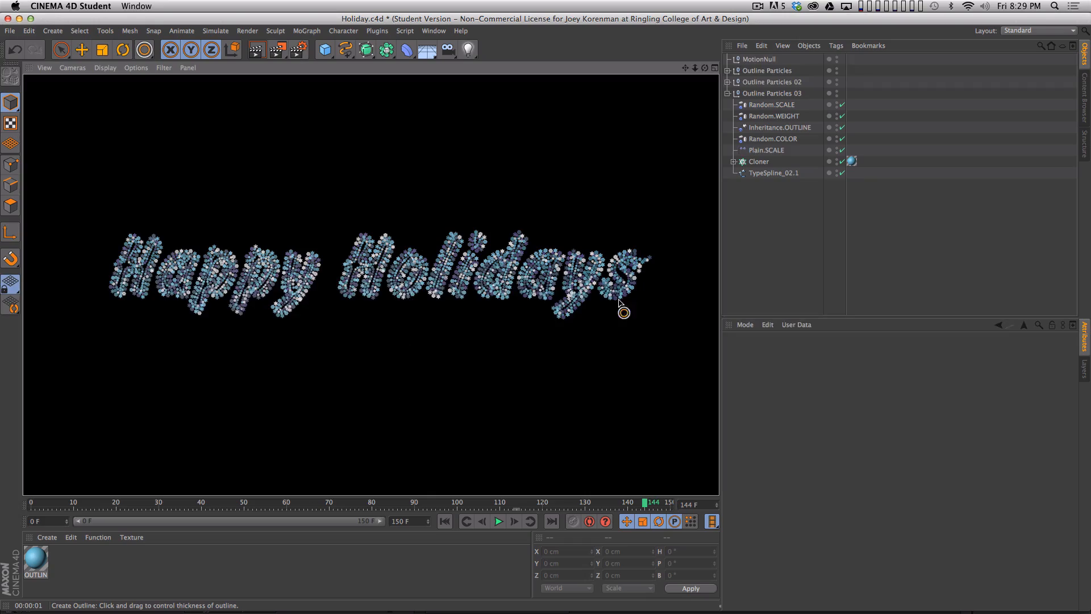
- Render a close-up around the H of Holidays to examine the spacing and sizes of the inner snowflakes
{"action": "key", "text": "2"}
{"action": "left_click_drag", "start_coordinate": [327, 268], "coordinate": [455, 235]}
{"action": "key", "text": "1"}
{"action": "key", "text": "super+r"}
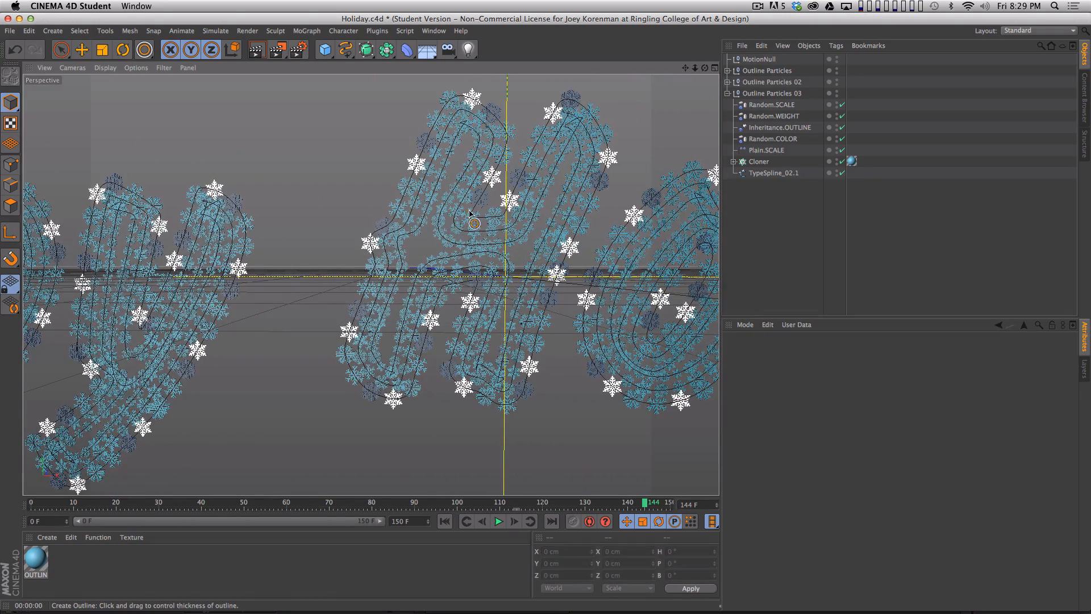
{"action": "key", "text": "super+r"}
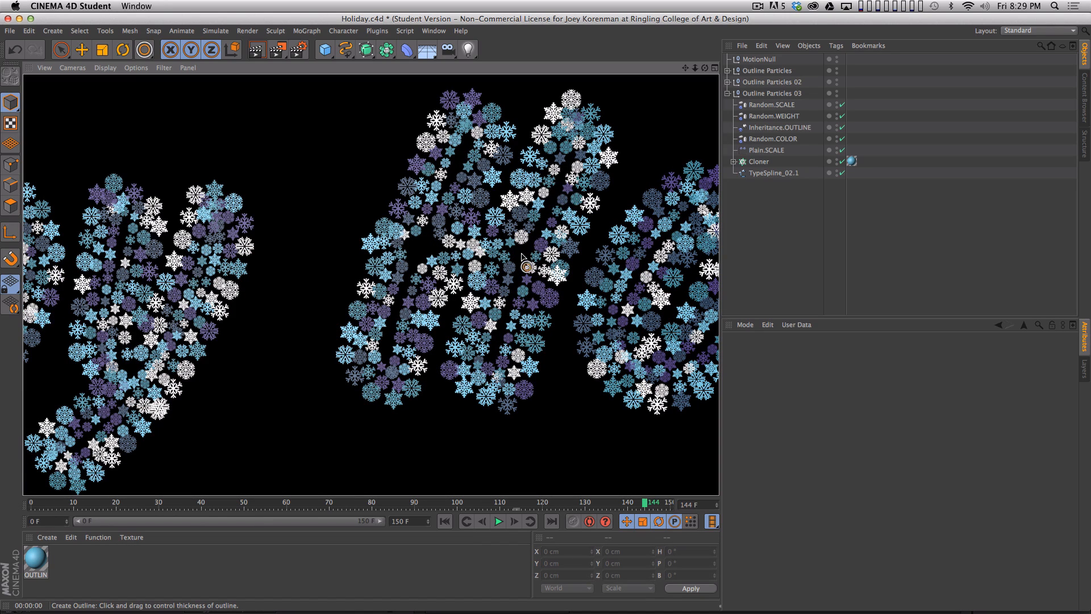
- Set the Outline Particles 03 Cloner's step to 2.2 cm and the group's Plain.SCALE effector to a scale of -0.932
{"action": "left_click", "coordinate": [759, 161]}
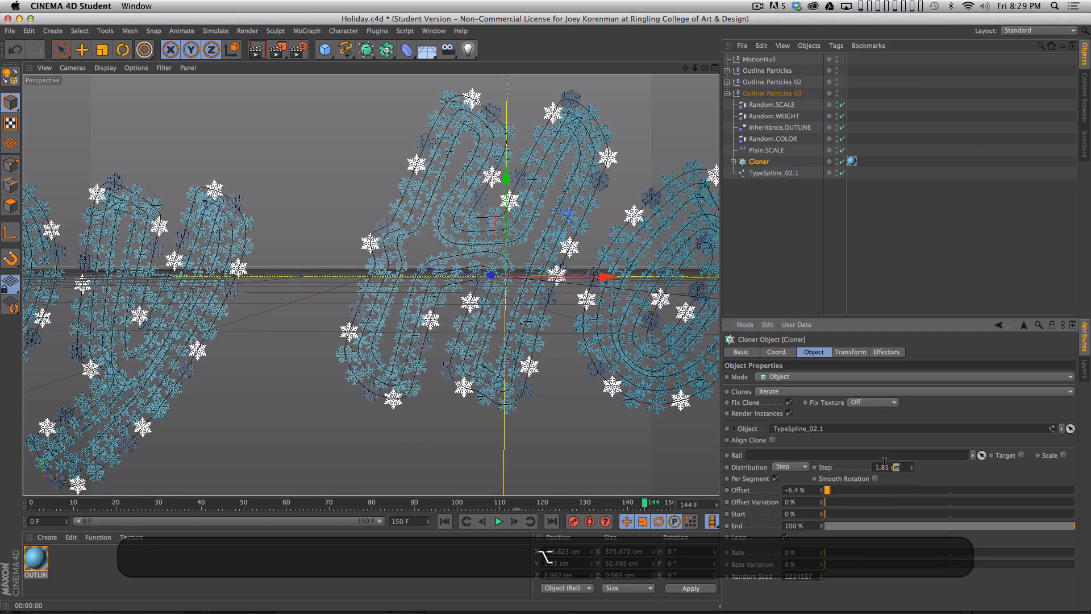
{"action": "type", "text": "2.2"}
{"action": "key", "text": "Return"}
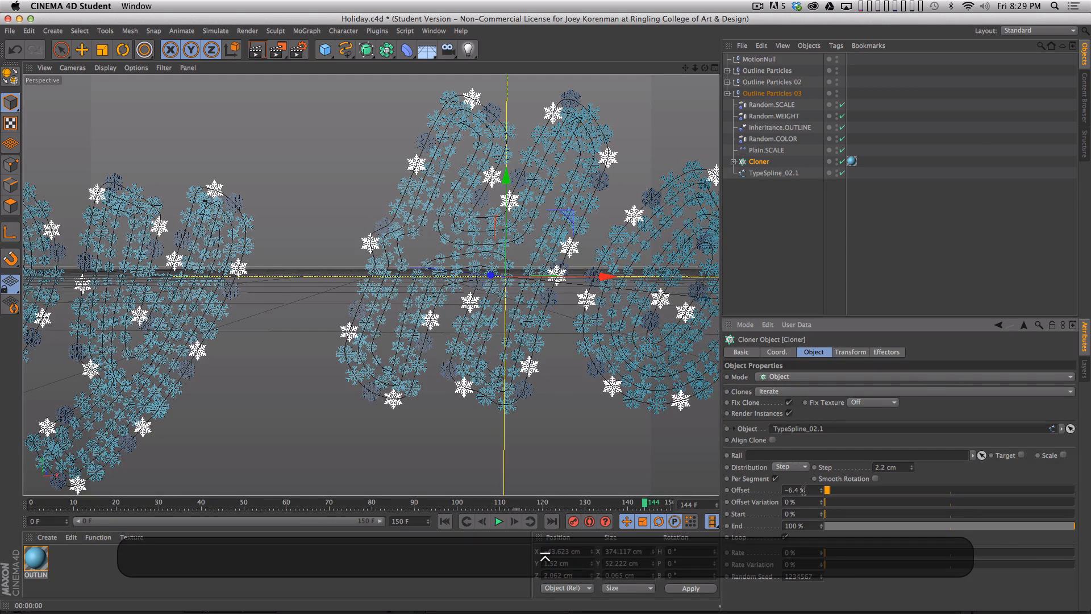
{"action": "left_click", "coordinate": [767, 150]}
{"action": "key", "text": "alt"}
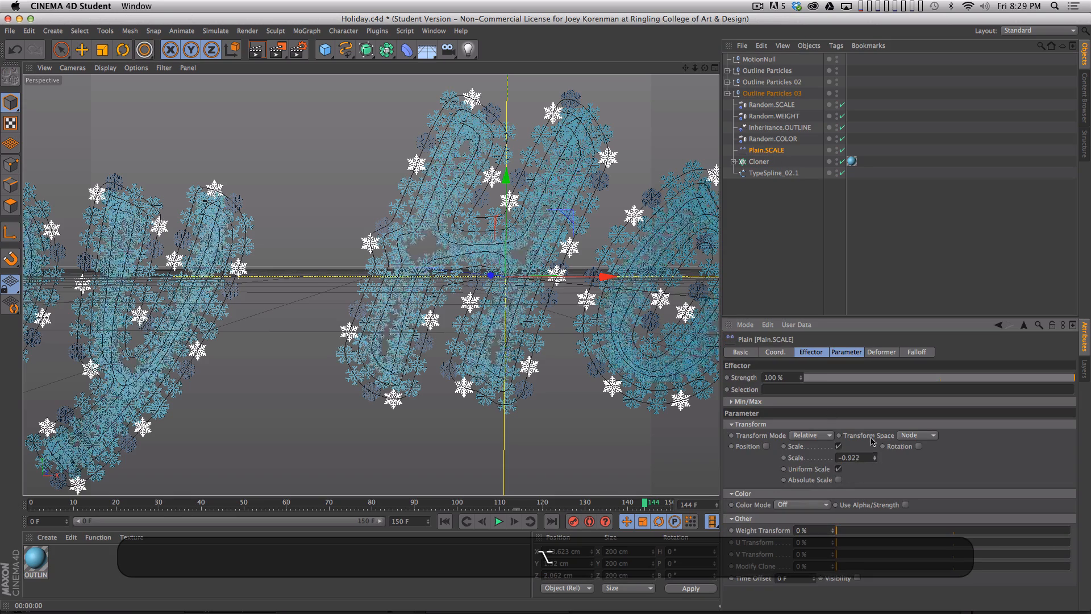
{"action": "left_click_drag", "start_coordinate": [871, 438], "coordinate": [871, 443], "text": "alt"}
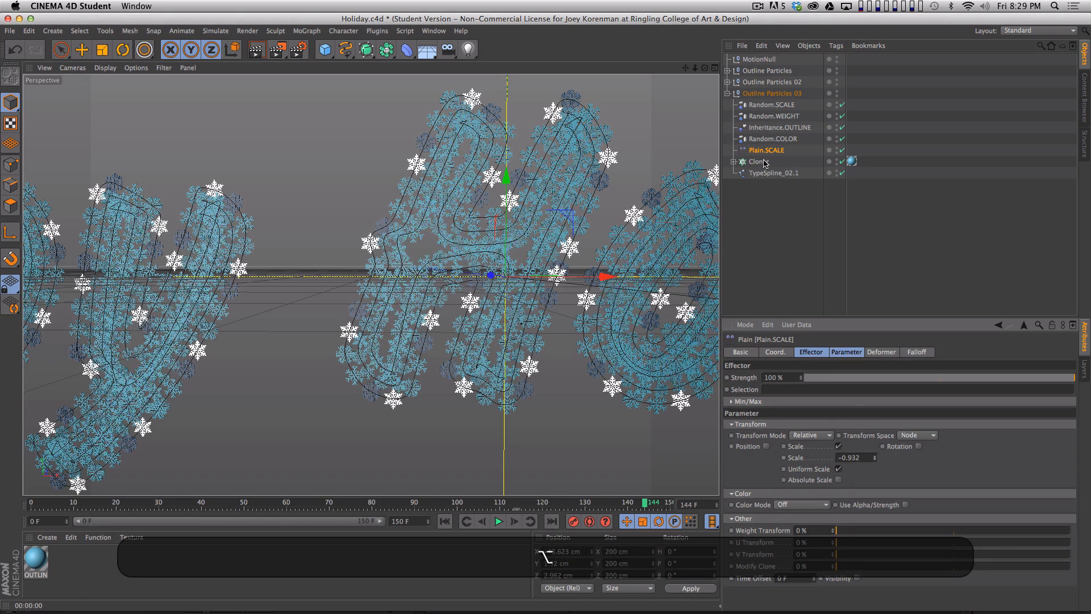
- Set the Outline Particles 03 Random.SCALE effector's scale to -0.037 and render the close-up view of the letters
{"action": "left_click", "coordinate": [772, 105]}
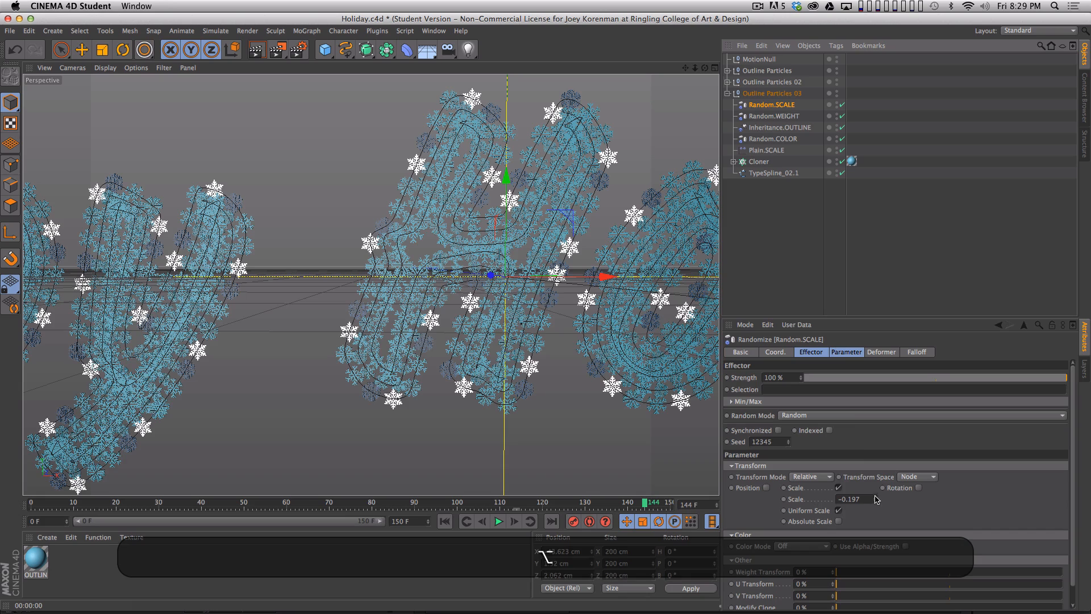
{"action": "left_click_drag", "start_coordinate": [877, 492], "coordinate": [824, 364], "text": "alt"}
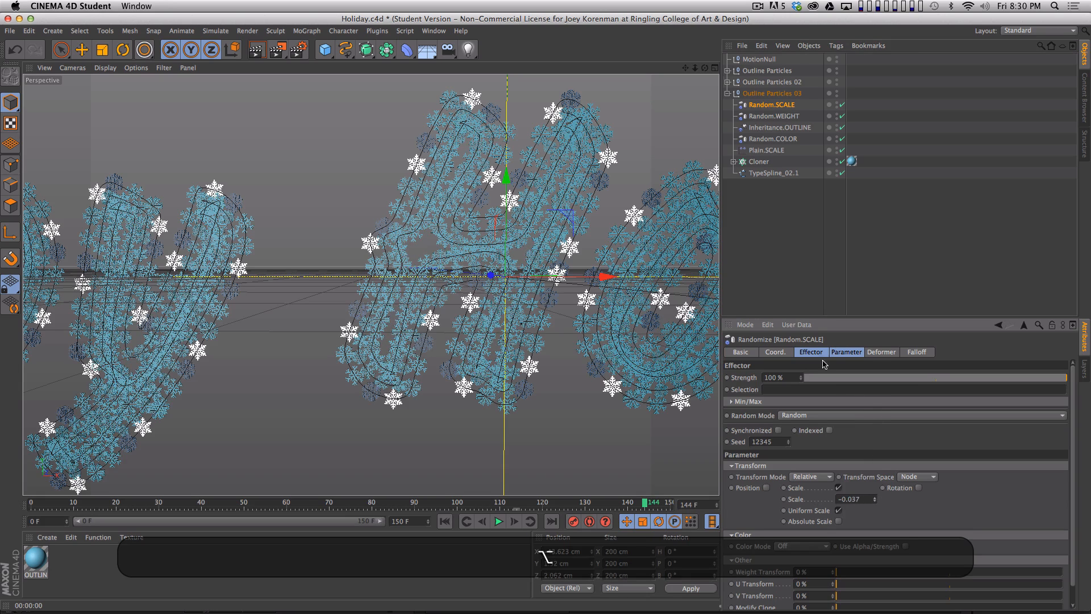
{"action": "left_click", "coordinate": [795, 251]}
{"action": "key", "text": "super+r"}
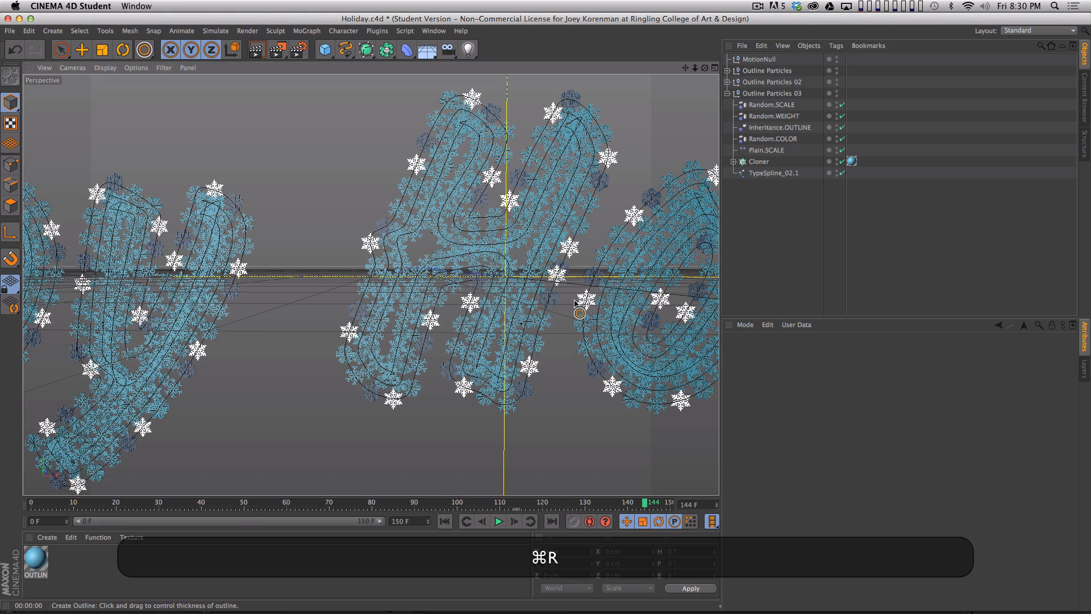
{"action": "key", "text": "super+r"}
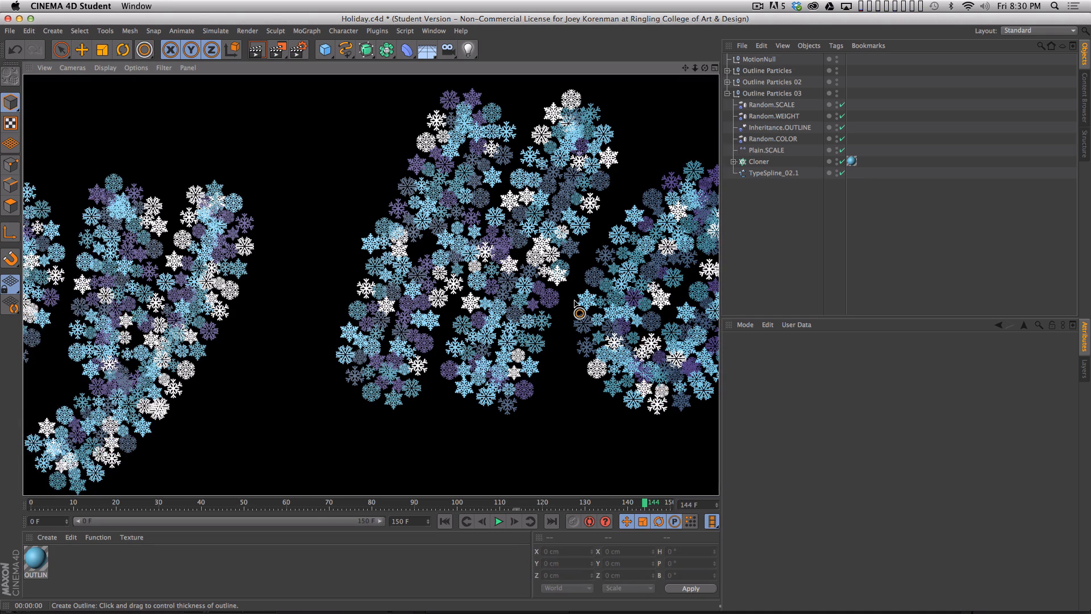
- Frame the whole Happy Holidays lettering and render the viewport to examine the evenness and density of the snowflakes
{"action": "key", "text": "h"}
{"action": "left_click_drag", "start_coordinate": [300, 315], "coordinate": [335, 297]}
{"action": "key", "text": "1"}
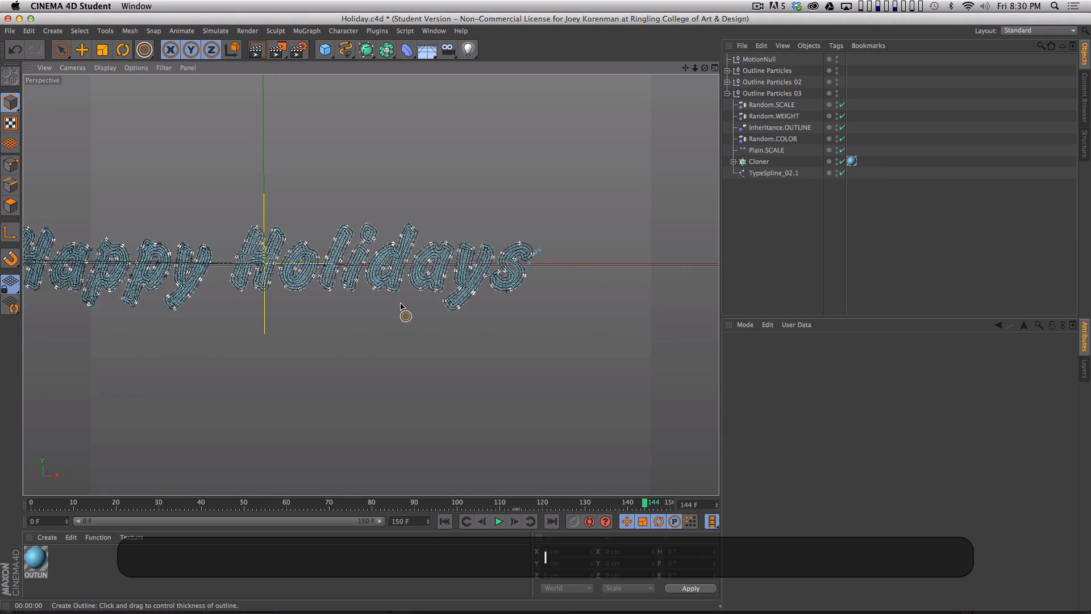
{"action": "left_click_drag", "start_coordinate": [511, 309], "coordinate": [410, 337]}
{"action": "left_click_drag", "start_coordinate": [491, 340], "coordinate": [500, 311]}
{"action": "key", "text": "2"}
{"action": "key", "text": "super+r"}
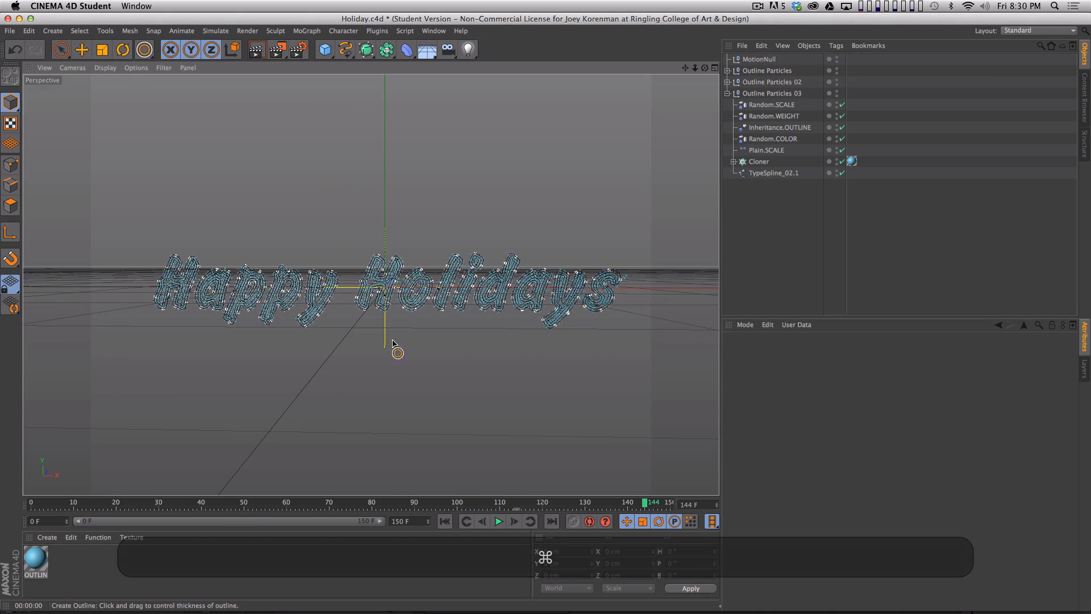
{"action": "key", "text": "super+r"}
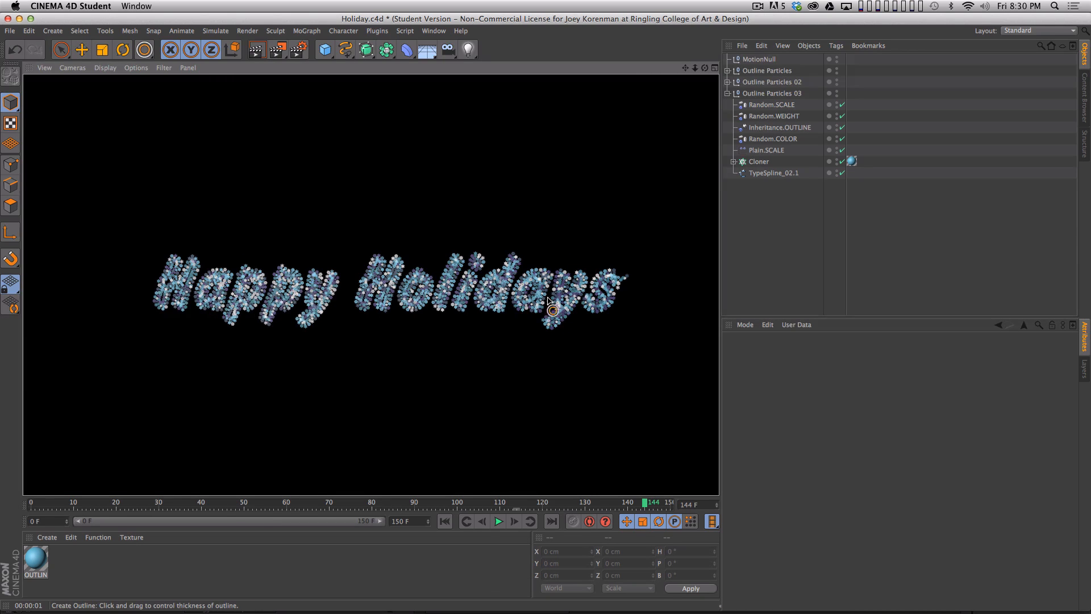
{"action": "left_click", "coordinate": [778, 293]}
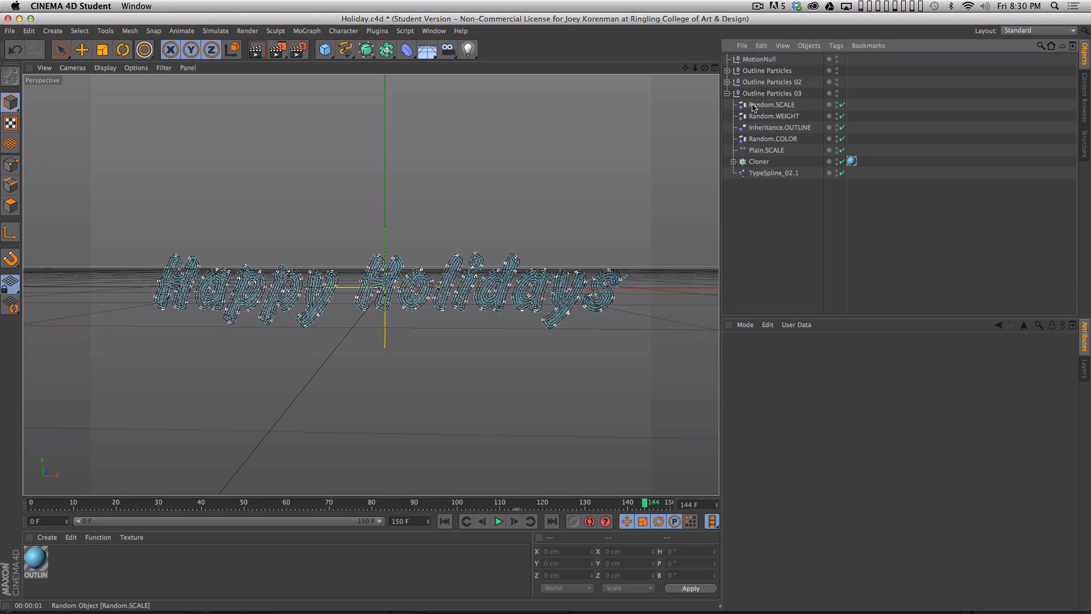
- Set the scale of the Plain.SCALE effector in the first Outline Particles group to -0.944
{"action": "left_click", "coordinate": [728, 94]}
{"action": "left_click", "coordinate": [727, 70]}
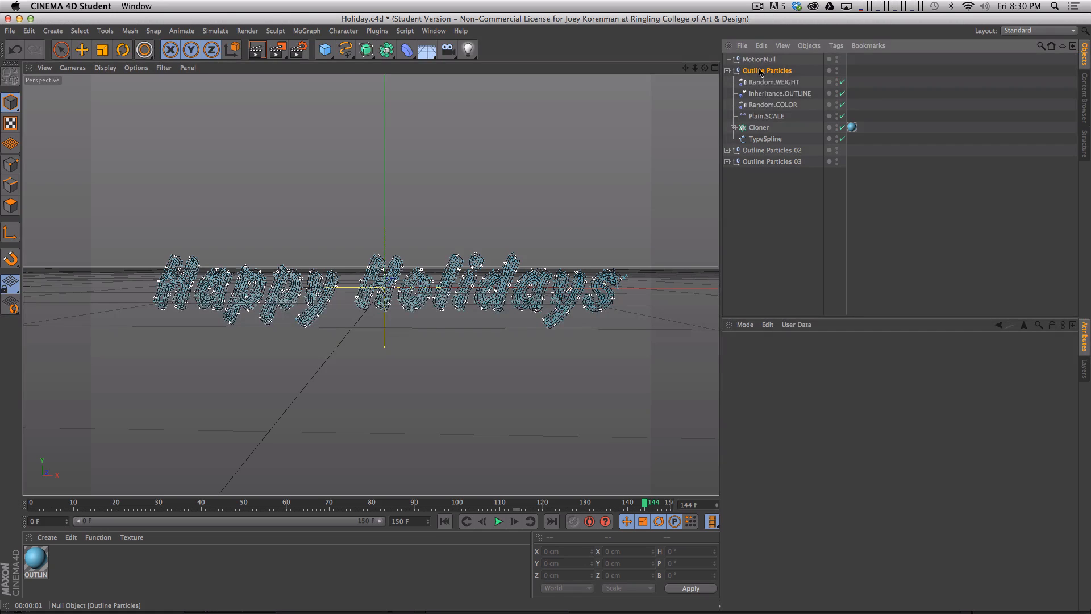
{"action": "left_click", "coordinate": [760, 71]}
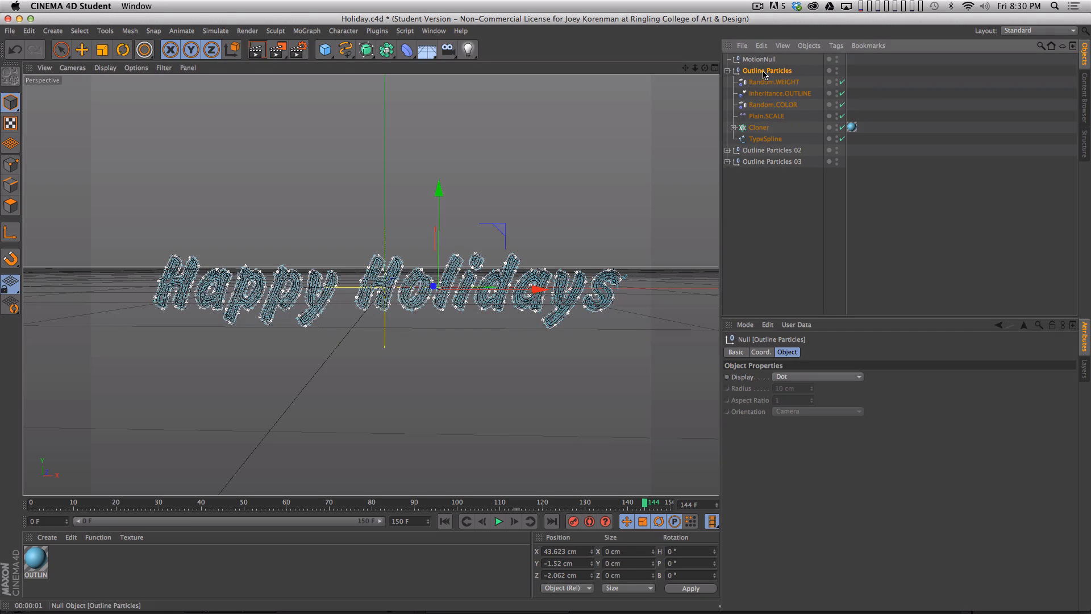
{"action": "left_click", "coordinate": [763, 117]}
{"action": "left_click_drag", "start_coordinate": [874, 458], "coordinate": [874, 476], "text": "alt"}
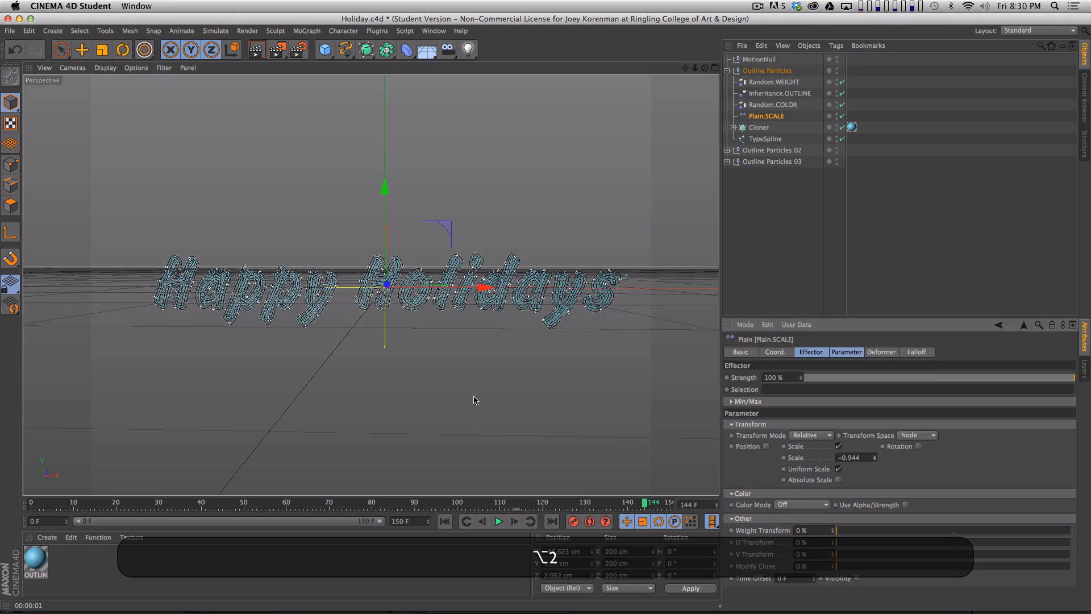
- Set the step of the Cloner in the first Outline Particles group to 2.41 cm
{"action": "key", "text": "2"}
{"action": "left_click_drag", "start_coordinate": [432, 228], "coordinate": [553, 193]}
{"action": "key", "text": "1"}
{"action": "left_click_drag", "start_coordinate": [339, 329], "coordinate": [439, 234]}
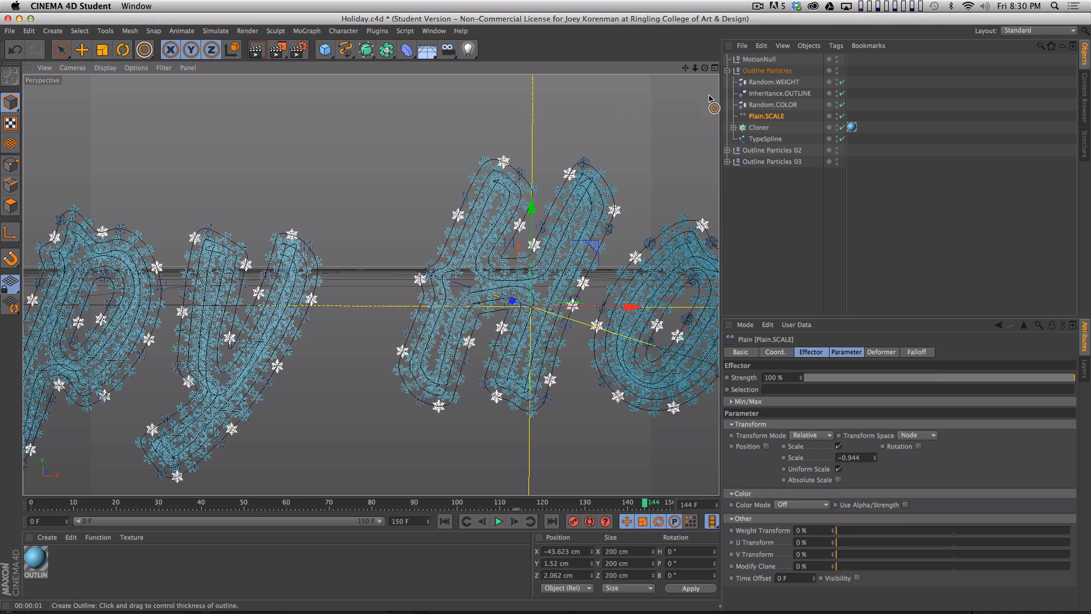
{"action": "left_click", "coordinate": [788, 71]}
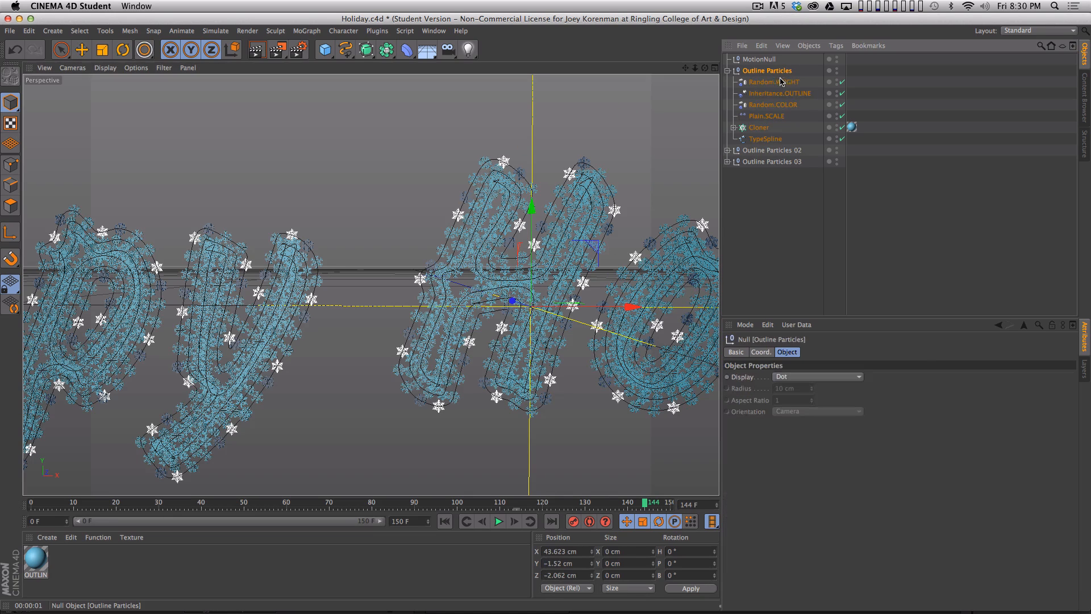
{"action": "left_click", "coordinate": [779, 127]}
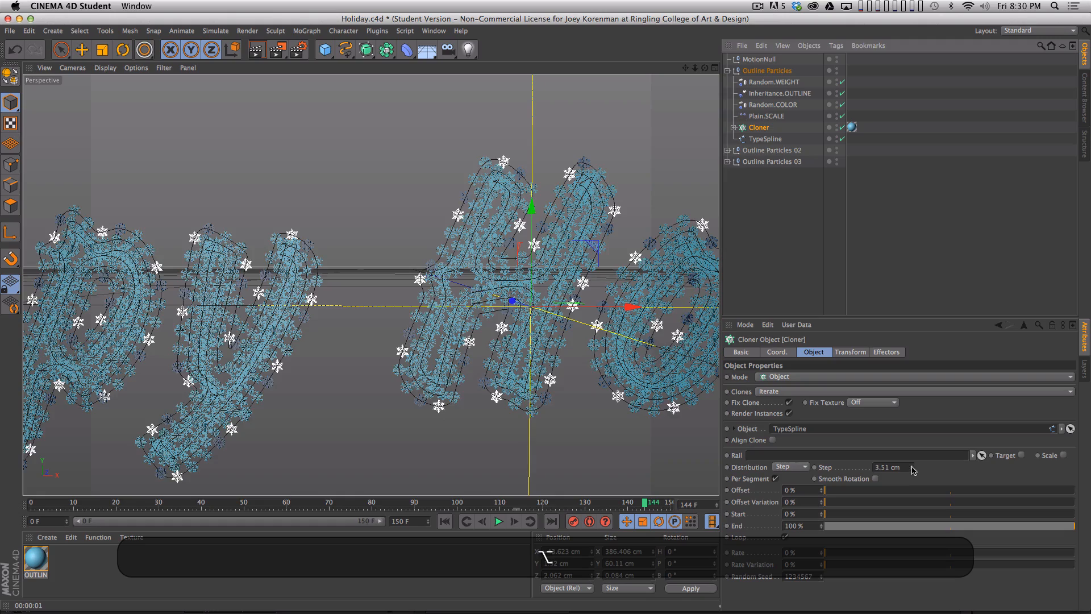
{"action": "left_click_drag", "start_coordinate": [911, 468], "coordinate": [641, 379]}
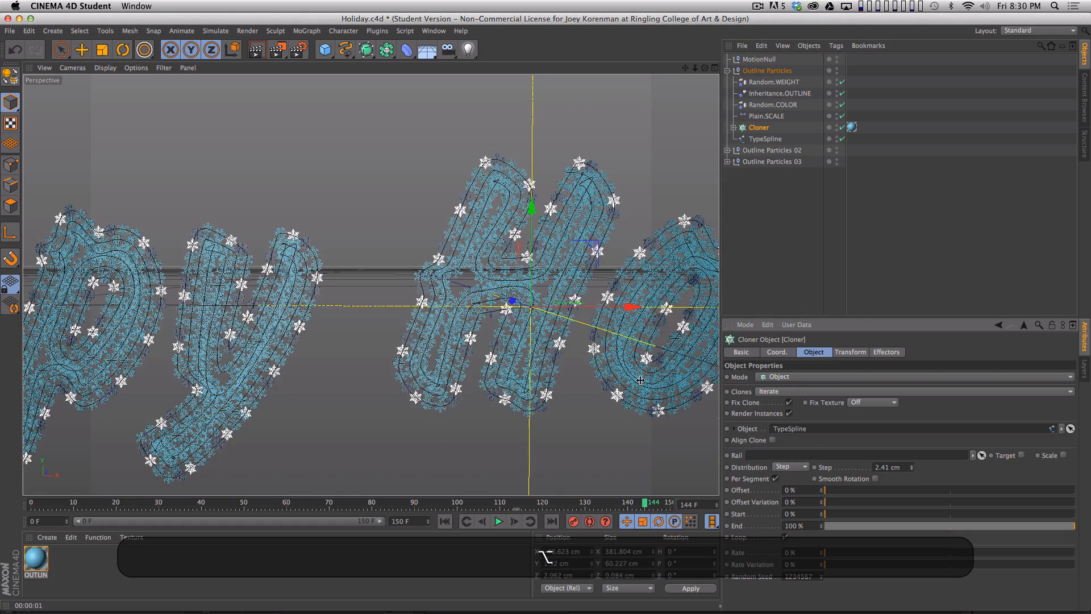
- Bring the full lettering back into view and render it to examine the denser outer snowflake outline
{"action": "key", "text": "2"}
{"action": "left_click_drag", "start_coordinate": [513, 298], "coordinate": [417, 337]}
{"action": "key", "text": "1"}
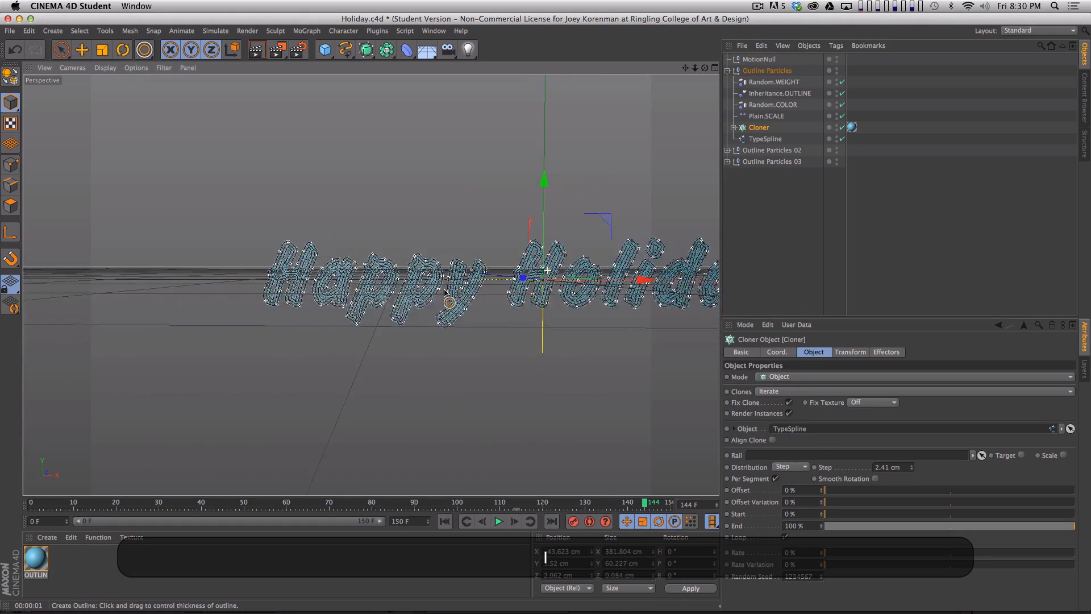
{"action": "left_click_drag", "start_coordinate": [445, 292], "coordinate": [339, 307]}
{"action": "key", "text": "super+r"}
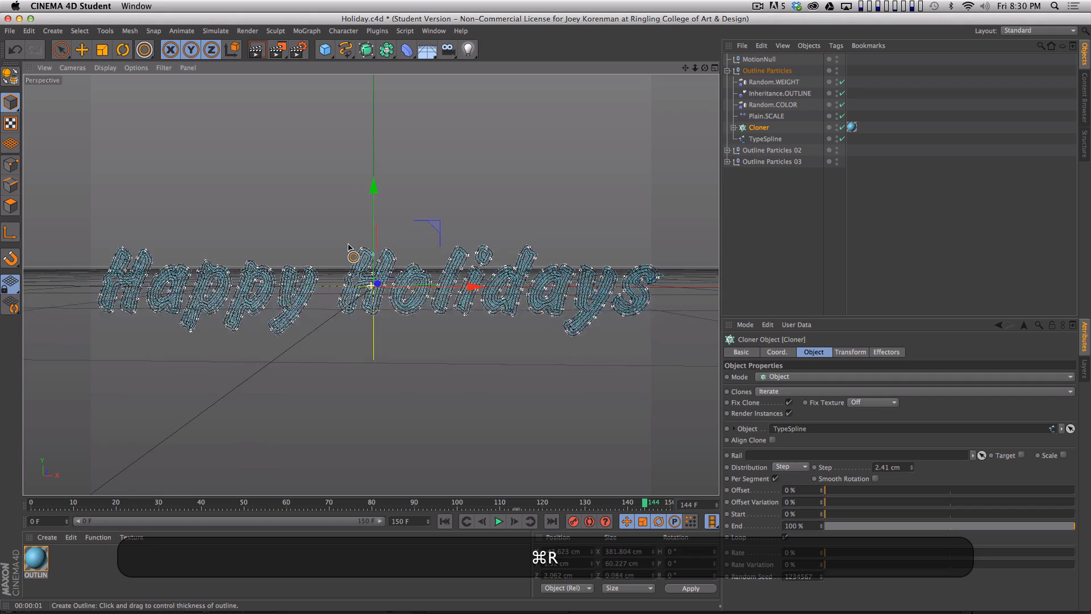
{"action": "key", "text": "super+r"}
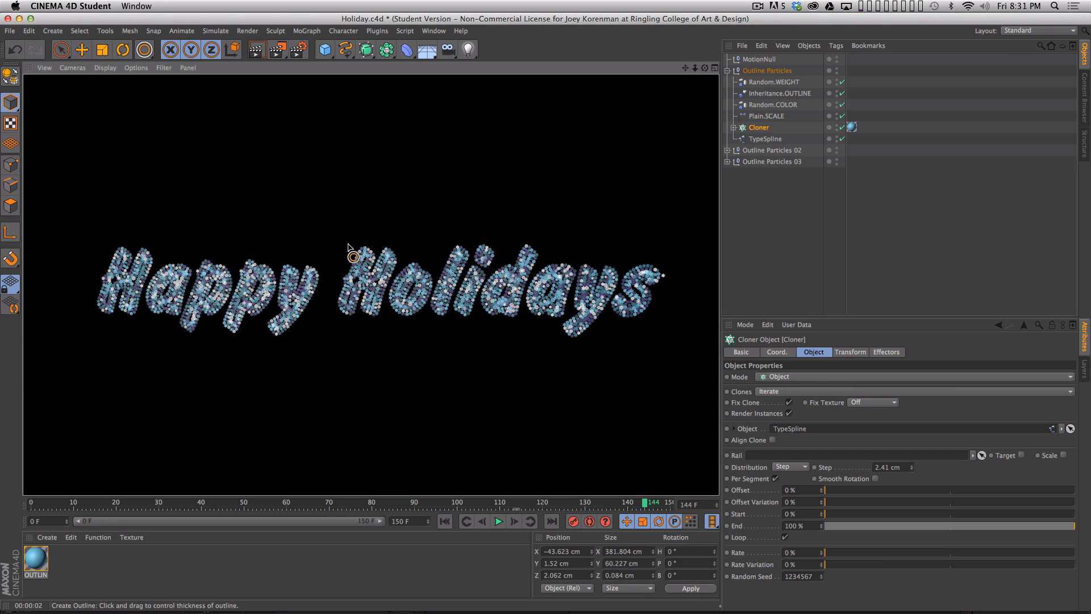
- Scrub the animation to frame 138 and save the project
{"action": "left_click", "coordinate": [825, 257]}
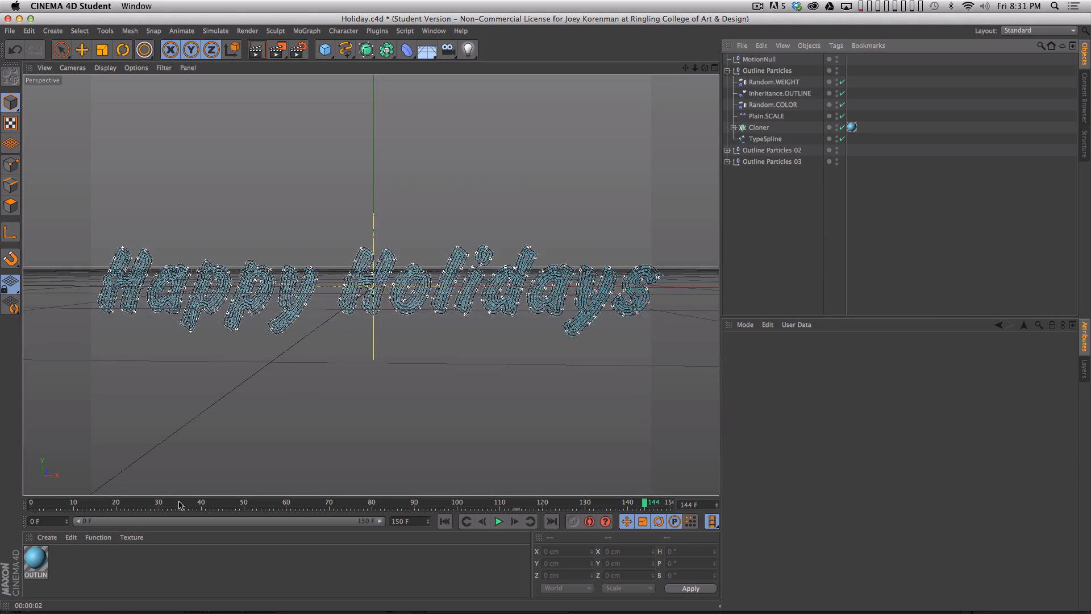
{"action": "left_click_drag", "start_coordinate": [161, 500], "coordinate": [619, 502]}
{"action": "key", "text": "super+s"}
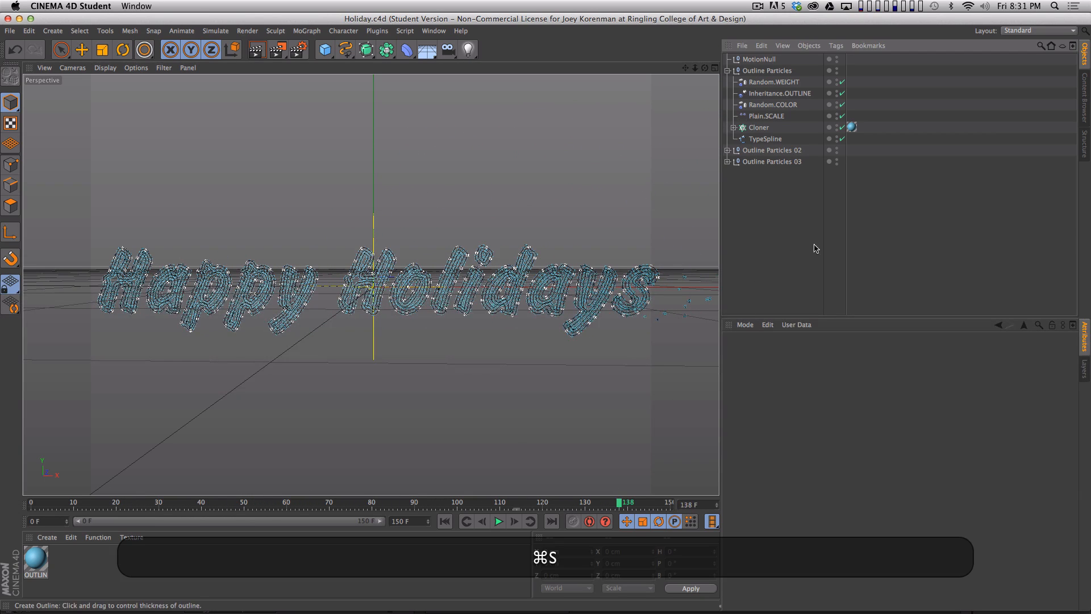
- Switch to the Animation layout and show the Timeline in Key Mode
{"action": "left_click", "coordinate": [1040, 30]}
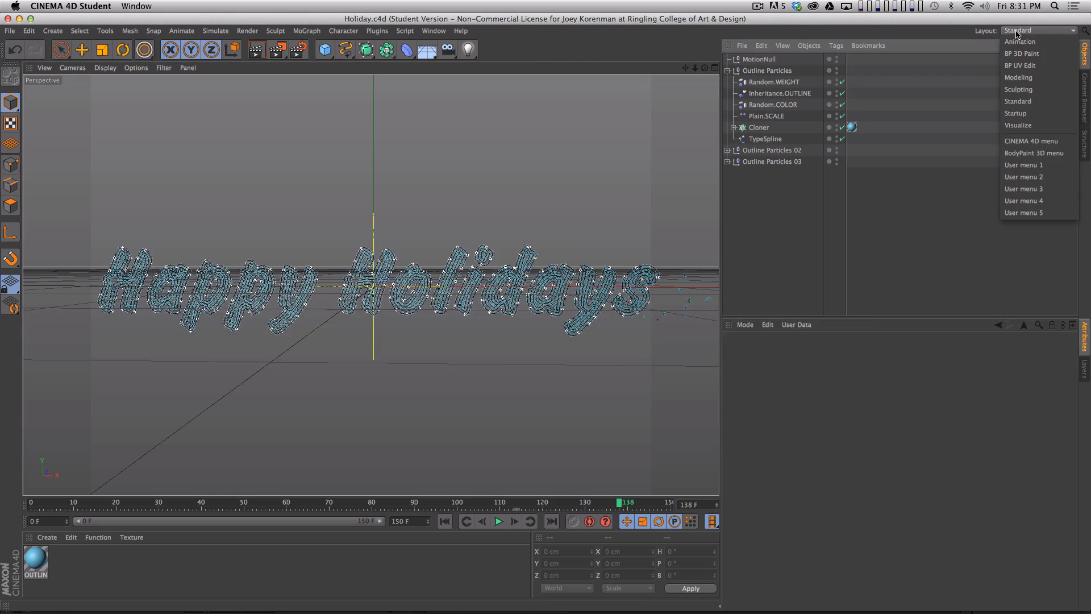
{"action": "left_click", "coordinate": [1020, 47]}
{"action": "mouse_move", "coordinate": [1089, 613]}
{"action": "left_mouse_down"}
{"action": "mouse_move", "coordinate": [1087, 516]}
{"action": "mouse_move", "coordinate": [1088, 609]}
{"action": "left_mouse_up"}
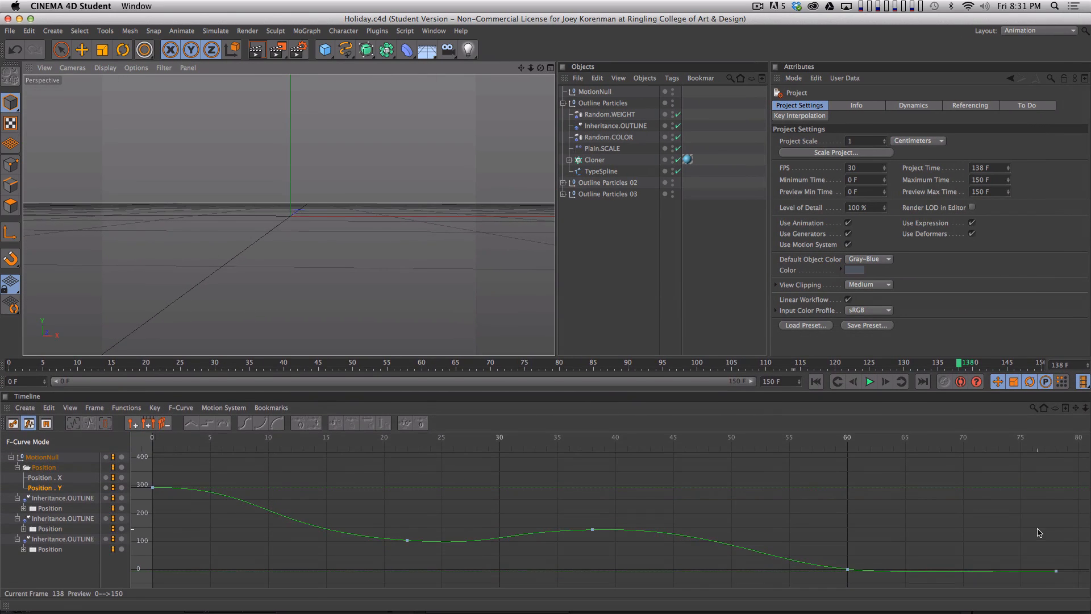
{"action": "key", "text": "Tab"}
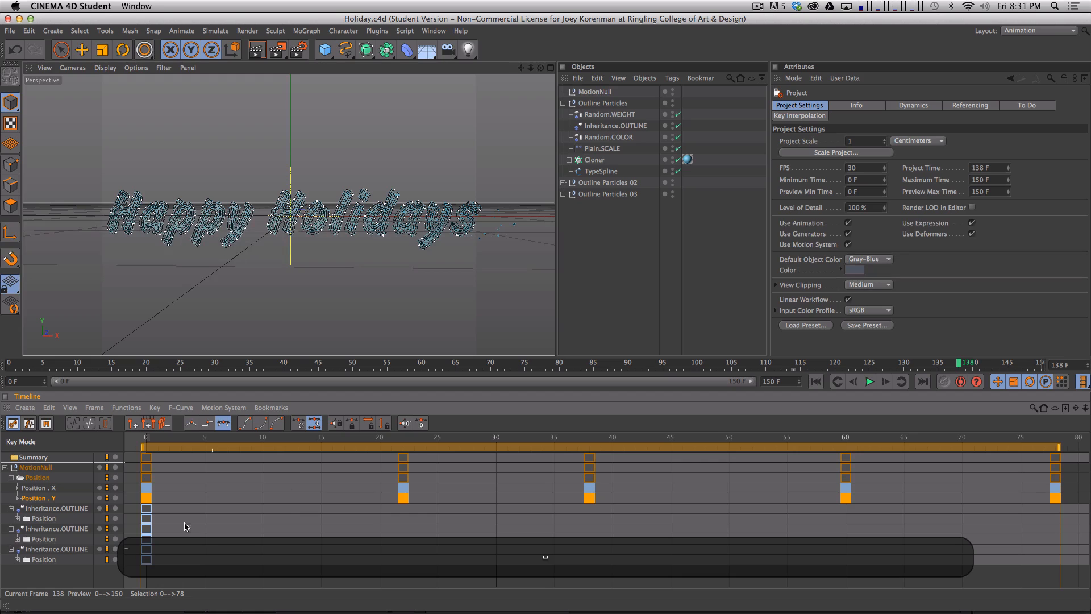
- Collapse the MotionNull position track and the three Inheritance.OUTLINE tracks, and show the full 0 to 150 frame range in the Timeline
{"action": "left_click", "coordinate": [11, 477]}
{"action": "left_click", "coordinate": [11, 487]}
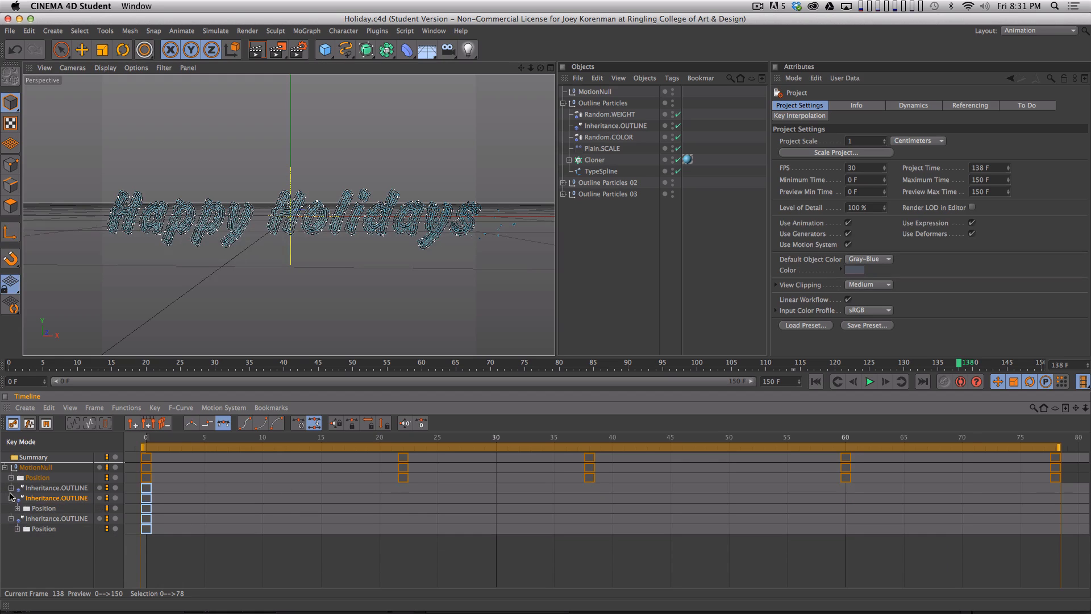
{"action": "left_click", "coordinate": [11, 498]}
{"action": "left_click", "coordinate": [11, 518]}
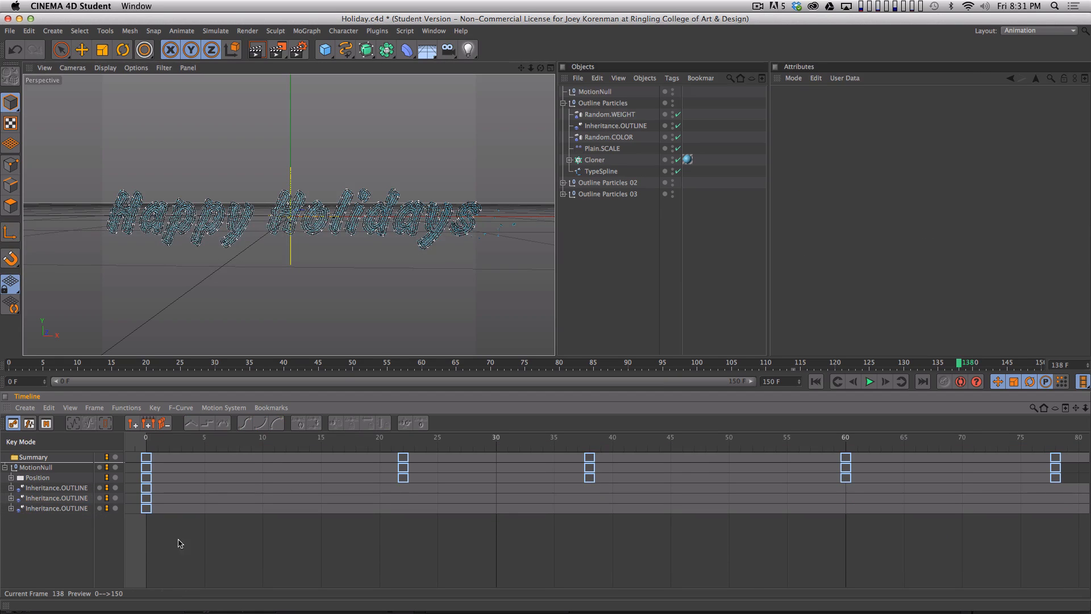
{"action": "key", "text": "2"}
{"action": "left_click_drag", "start_coordinate": [607, 543], "coordinate": [112, 556]}
{"action": "left_click_drag", "start_coordinate": [693, 515], "coordinate": [491, 528]}
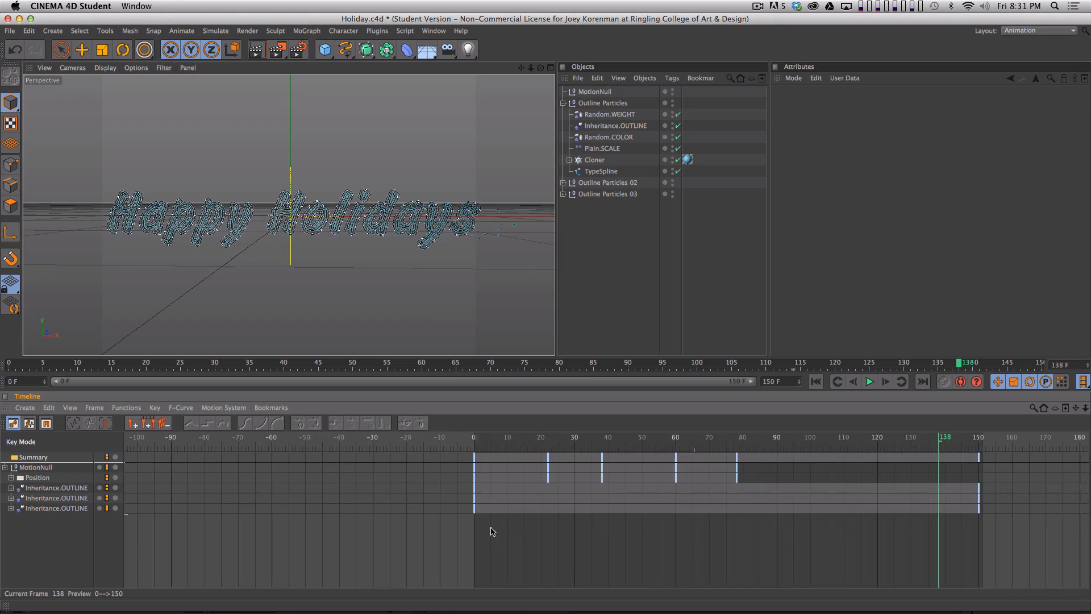
{"action": "key", "text": "1"}
{"action": "left_click_drag", "start_coordinate": [594, 532], "coordinate": [527, 529]}
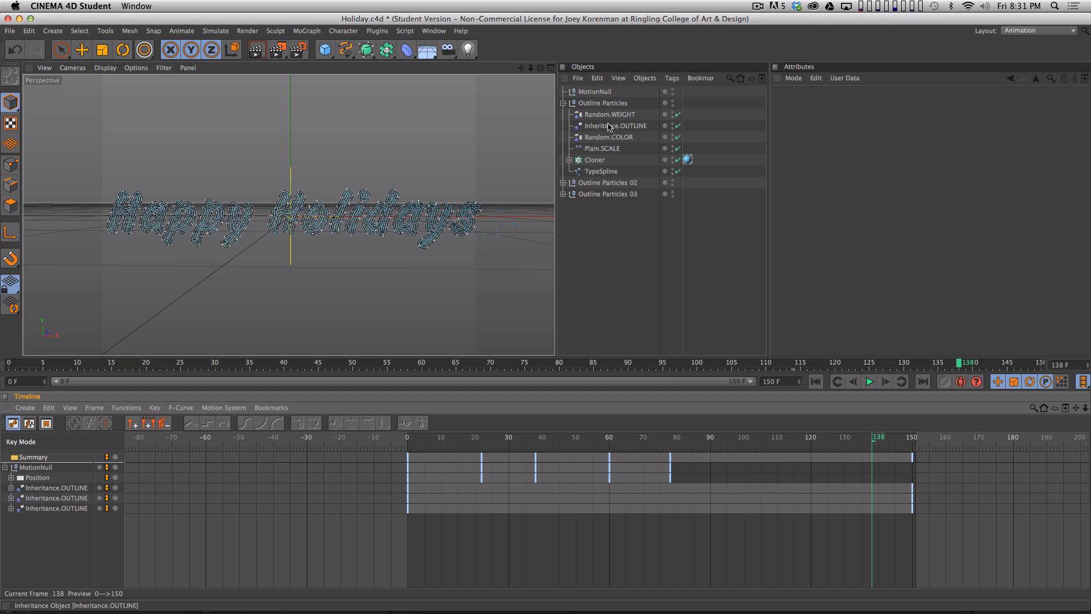
- Rename the Inheritance.OUTLINE effector in the Outline Particles 02 group as Inheritance.OUTLINE2
{"action": "left_click", "coordinate": [563, 183]}
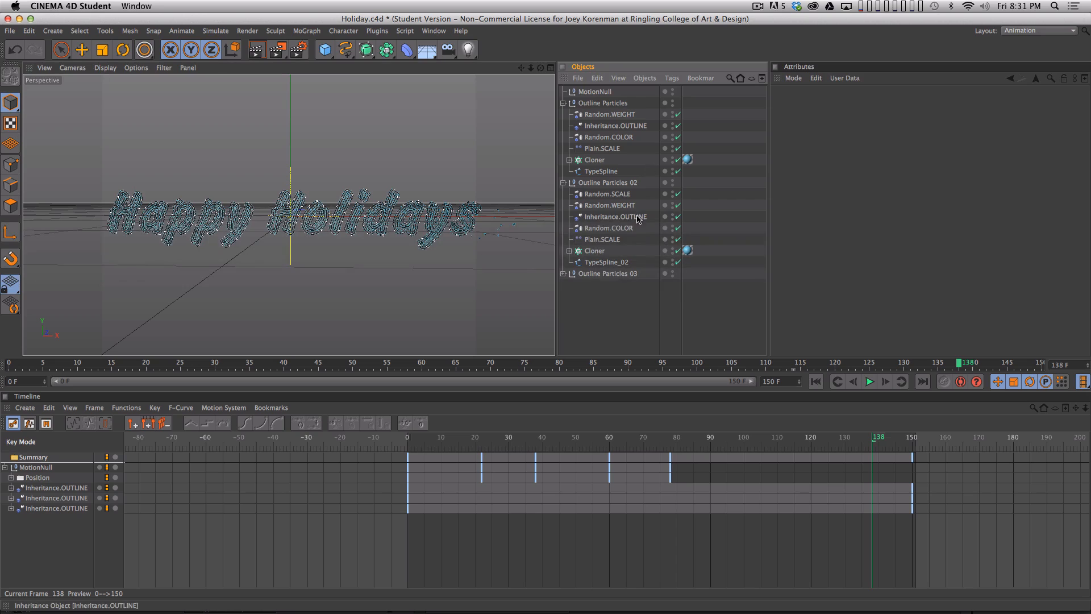
{"action": "double_click", "coordinate": [638, 219]}
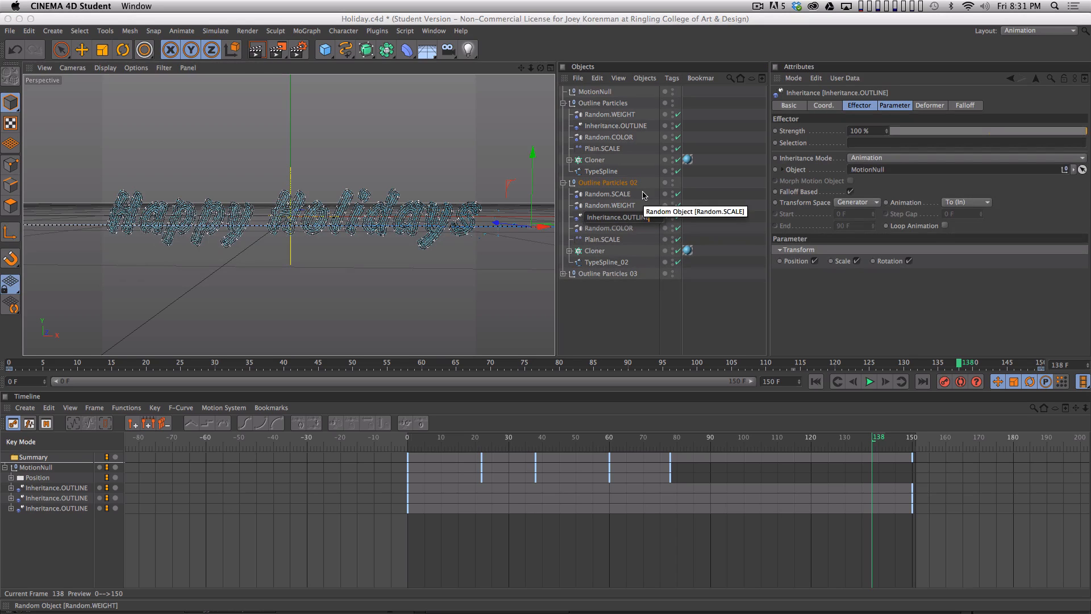
{"action": "type", "text": "2"}
{"action": "key", "text": "Return"}
- Rename the Inheritance.OUTLINE effector in the Outline Particles 03 group as Inheritance.OUTLINE3
{"action": "left_click", "coordinate": [563, 273]}
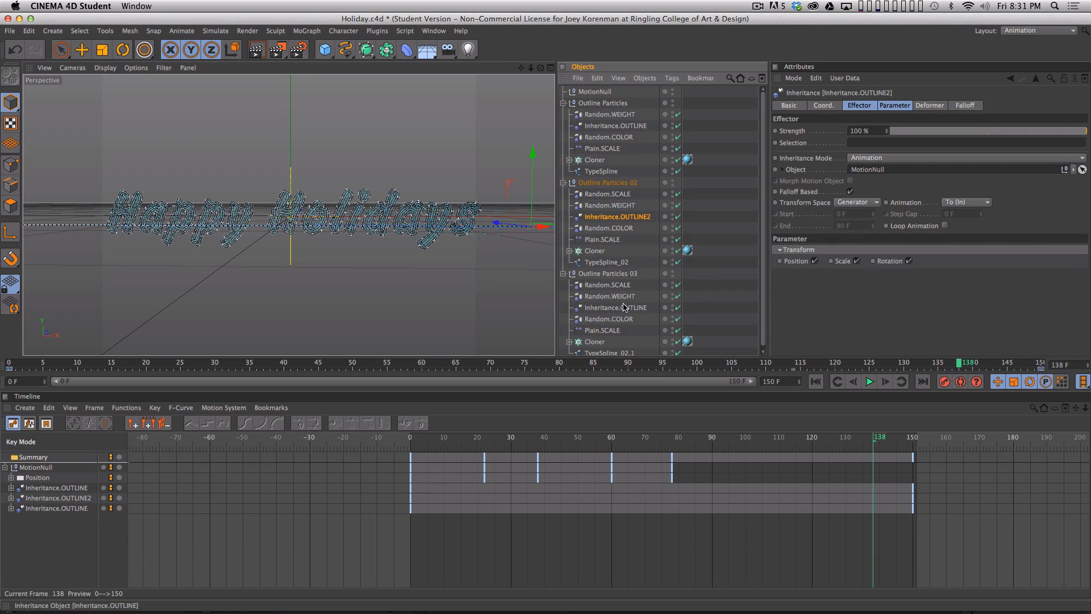
{"action": "double_click", "coordinate": [625, 307]}
{"action": "type", "text": "4"}
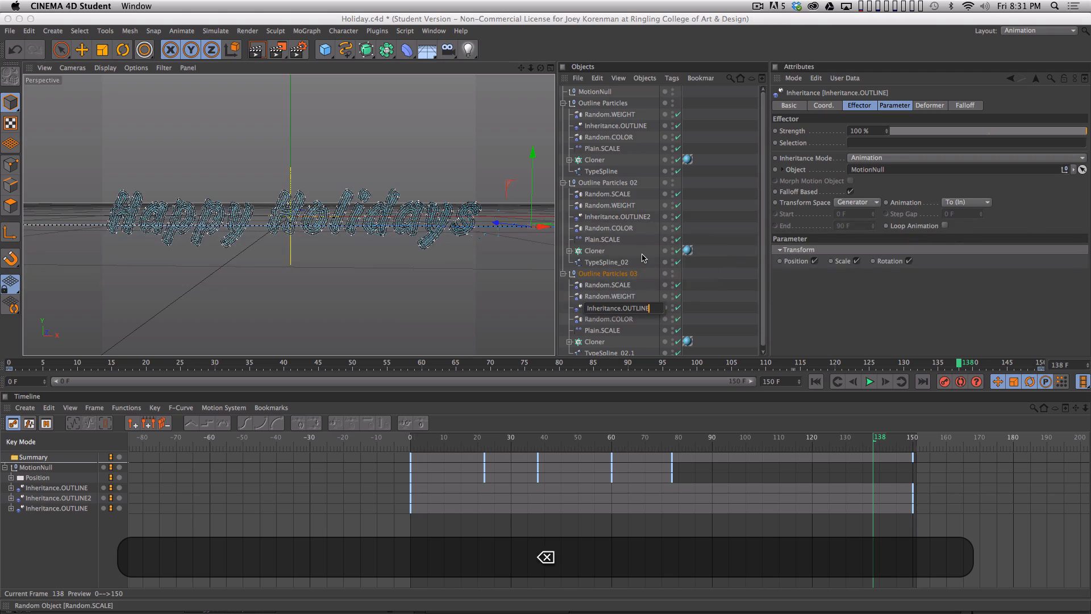
{"action": "type", "text": "3"}
{"action": "key", "text": "Return"}
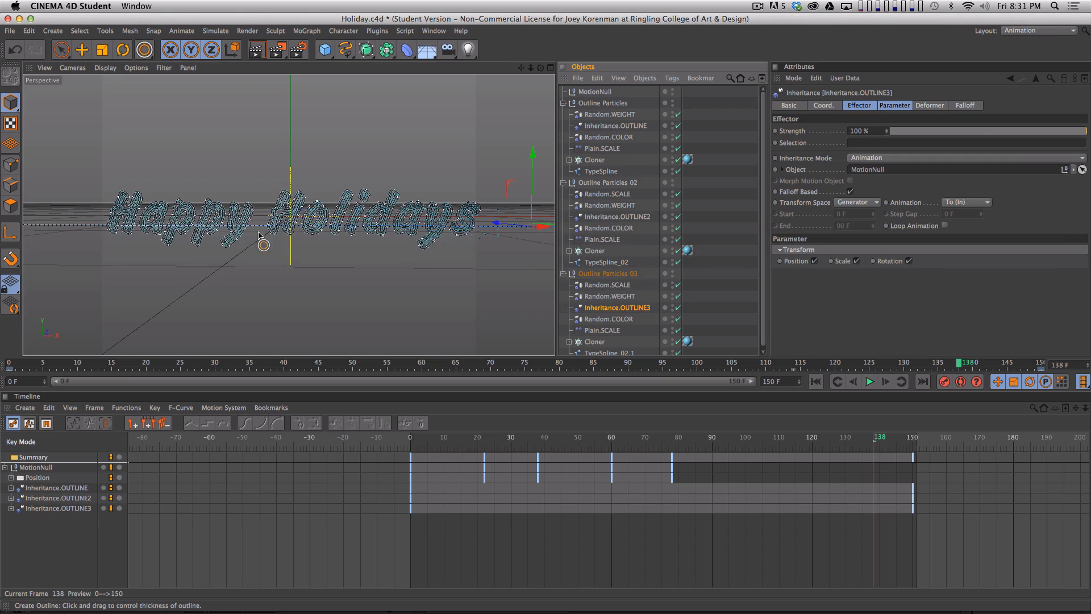
- Shift the Inheritance.OUTLINE keys to frames 30 and 180 and the Inheritance.OUTLINE2 keys to frames 17 and 167
{"action": "left_click", "coordinate": [74, 489]}
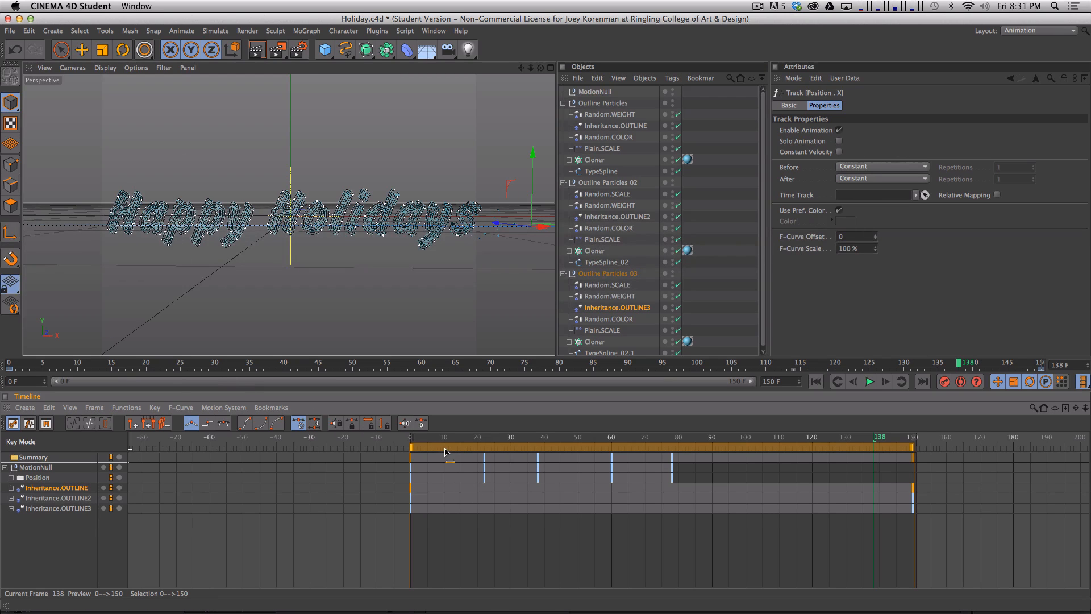
{"action": "left_click_drag", "start_coordinate": [445, 452], "coordinate": [536, 453]}
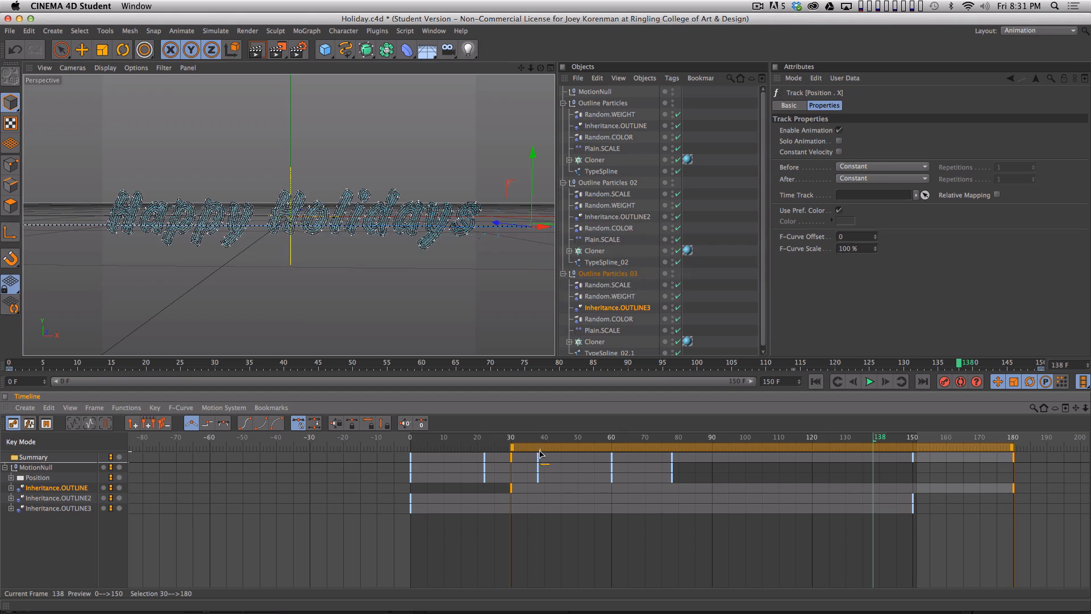
{"action": "left_click", "coordinate": [57, 500]}
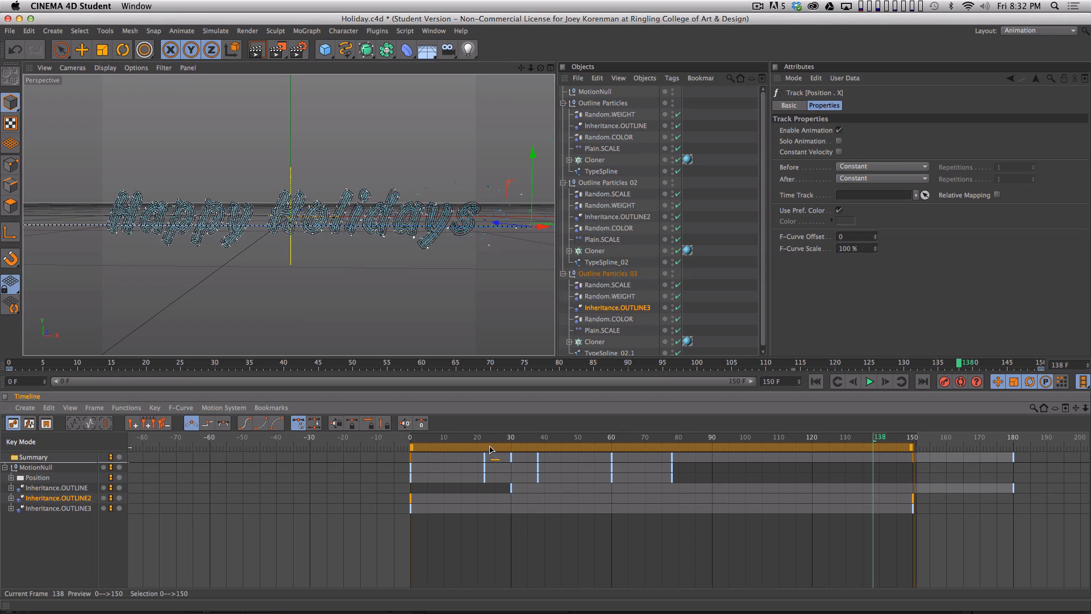
{"action": "left_click_drag", "start_coordinate": [491, 450], "coordinate": [543, 447]}
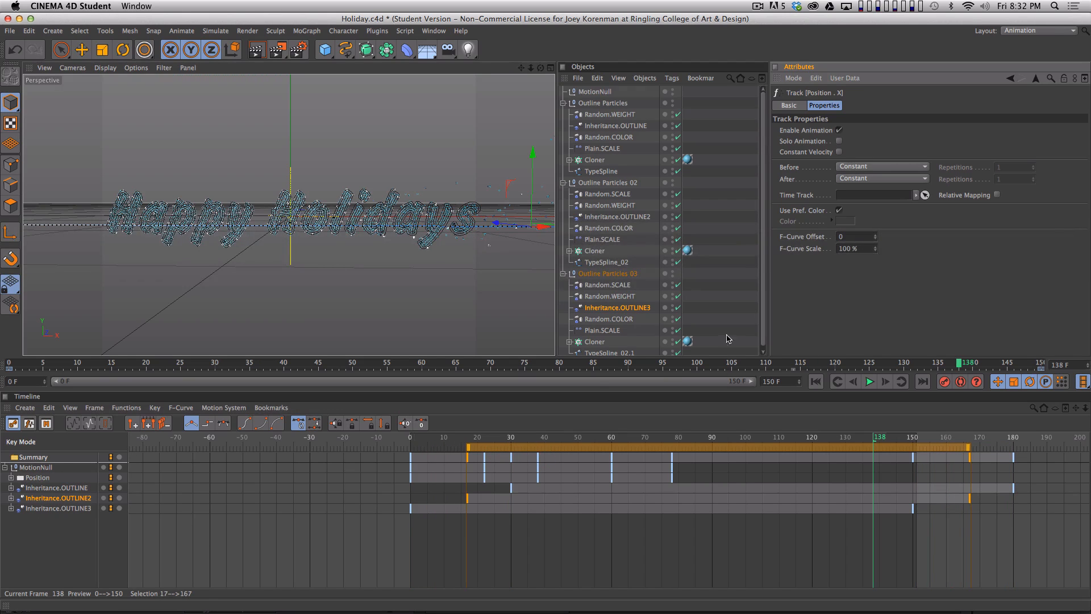
- Check the staggered particle motion by rendering the viewport at frames 59 and 82 and scrubbing to frame 150
{"action": "left_click_drag", "start_coordinate": [11, 364], "coordinate": [416, 392]}
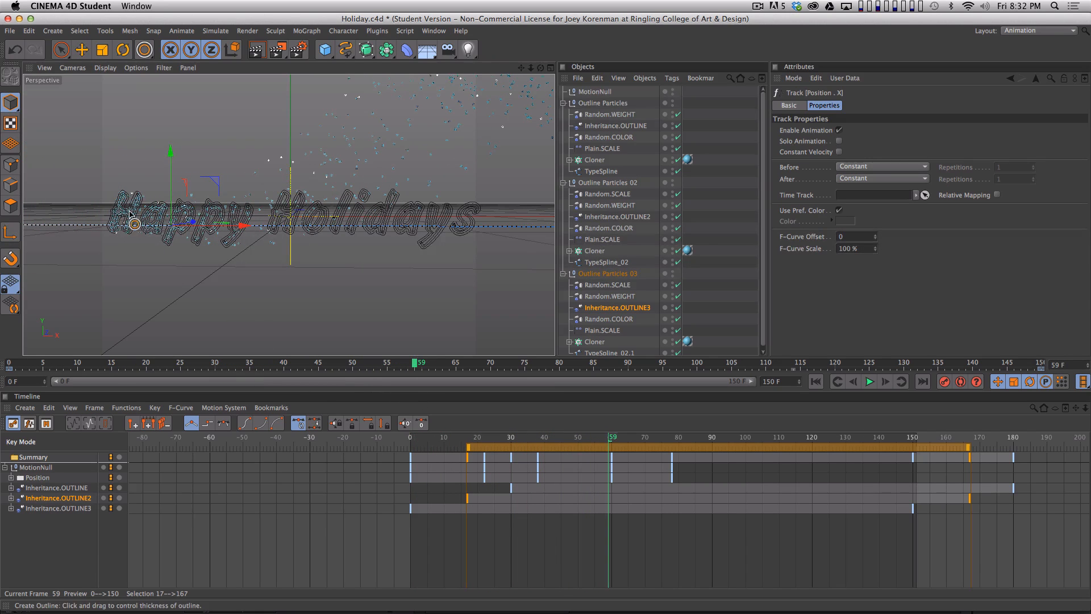
{"action": "key", "text": "super+r"}
{"action": "key", "text": "super+r"}
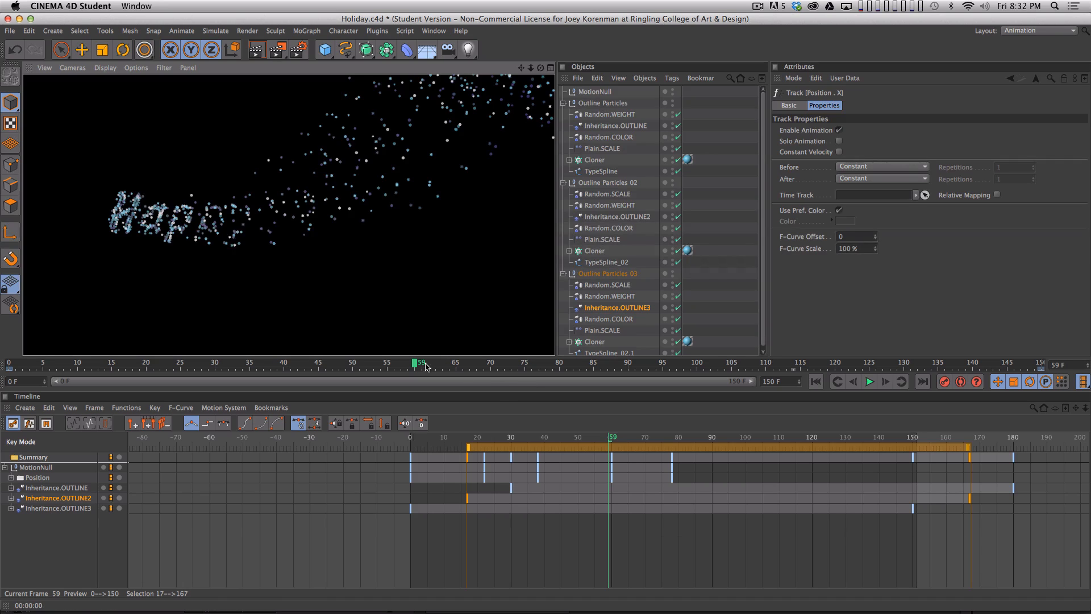
{"action": "left_click_drag", "start_coordinate": [426, 367], "coordinate": [573, 363]}
{"action": "key", "text": "super+r"}
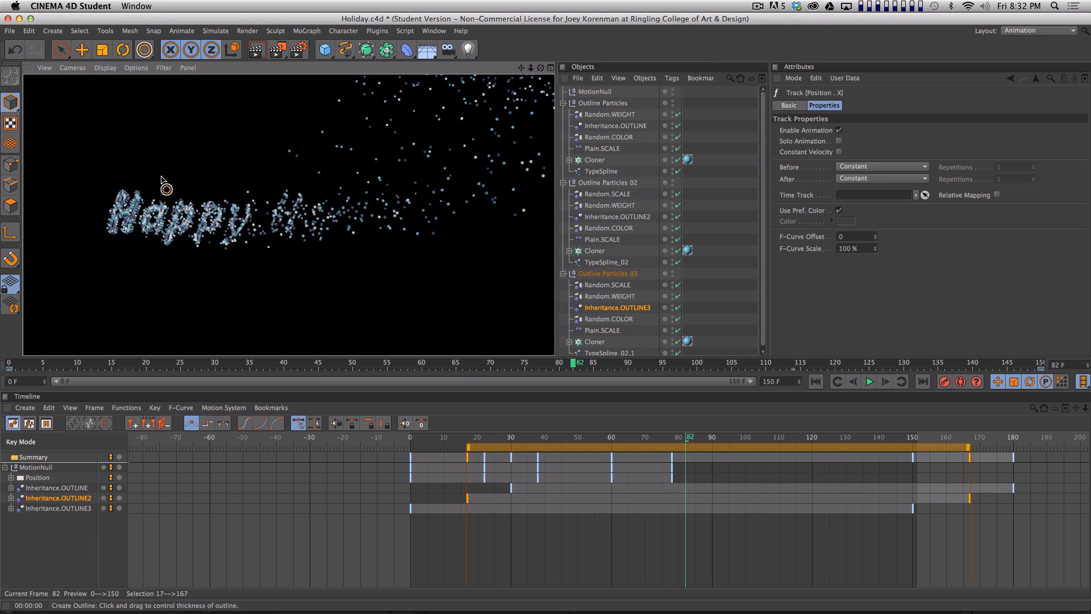
{"action": "left_click_drag", "start_coordinate": [571, 370], "coordinate": [1042, 362]}
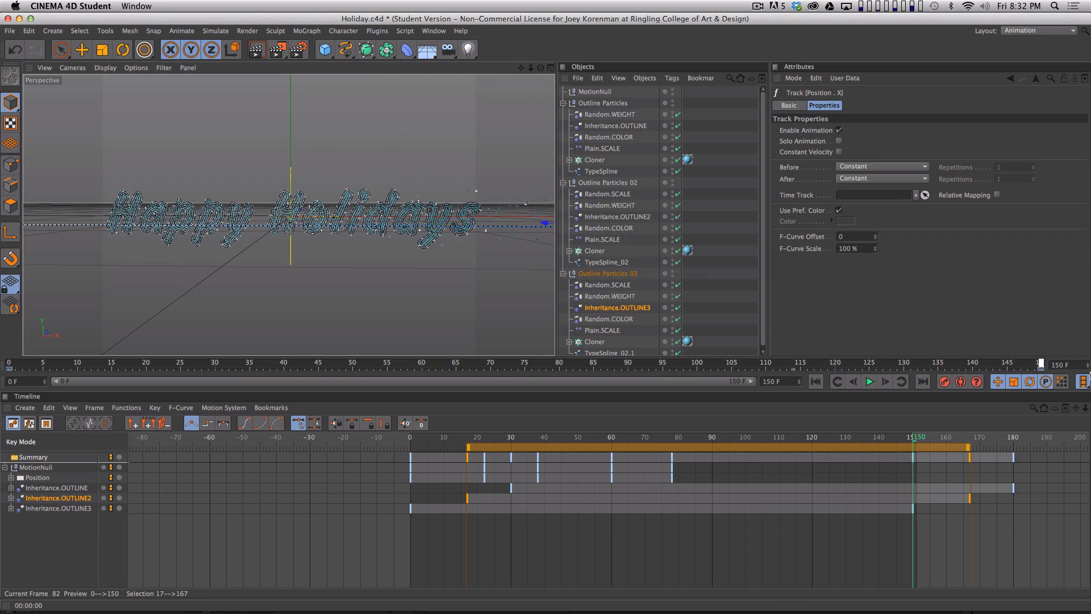
- Extend the project length to 200 frames, show the full range on the time ruler and save the project
{"action": "key", "text": "2"}
{"action": "left_click_drag", "start_coordinate": [781, 482], "coordinate": [958, 444]}
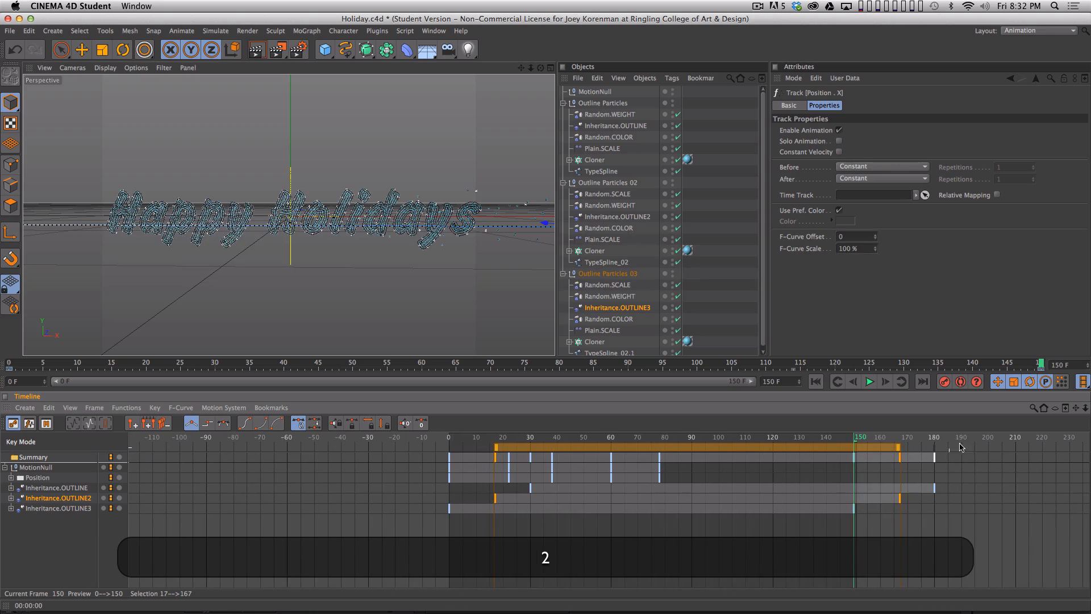
{"action": "left_click_drag", "start_coordinate": [784, 379], "coordinate": [719, 340]}
{"action": "type", "text": "20"}
{"action": "key", "text": "Return"}
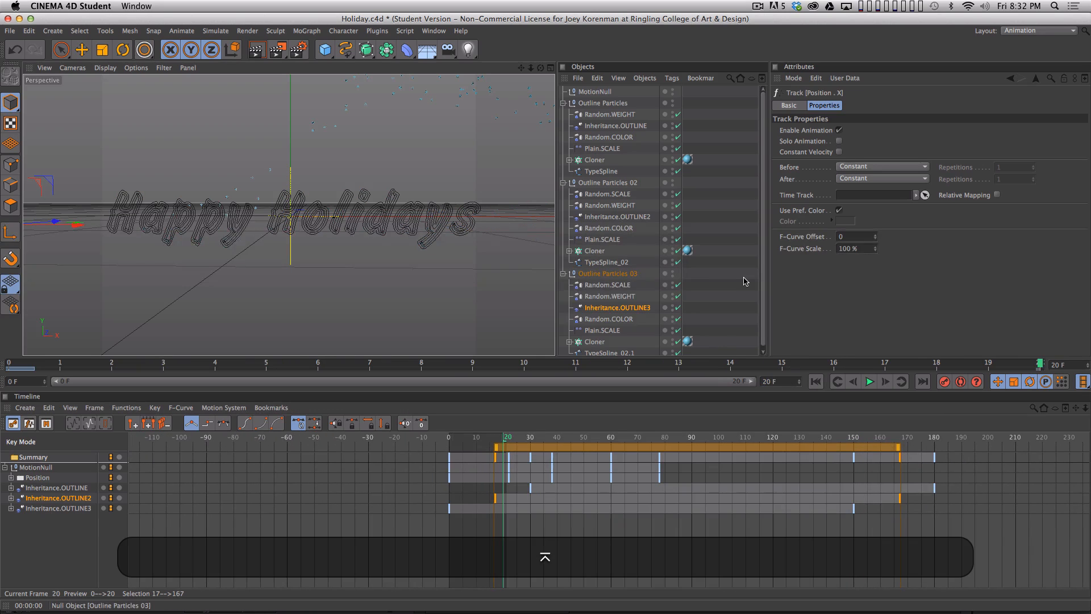
{"action": "type", "text": "0"}
{"action": "key", "text": "Return"}
{"action": "left_click_drag", "start_coordinate": [135, 384], "coordinate": [753, 381]}
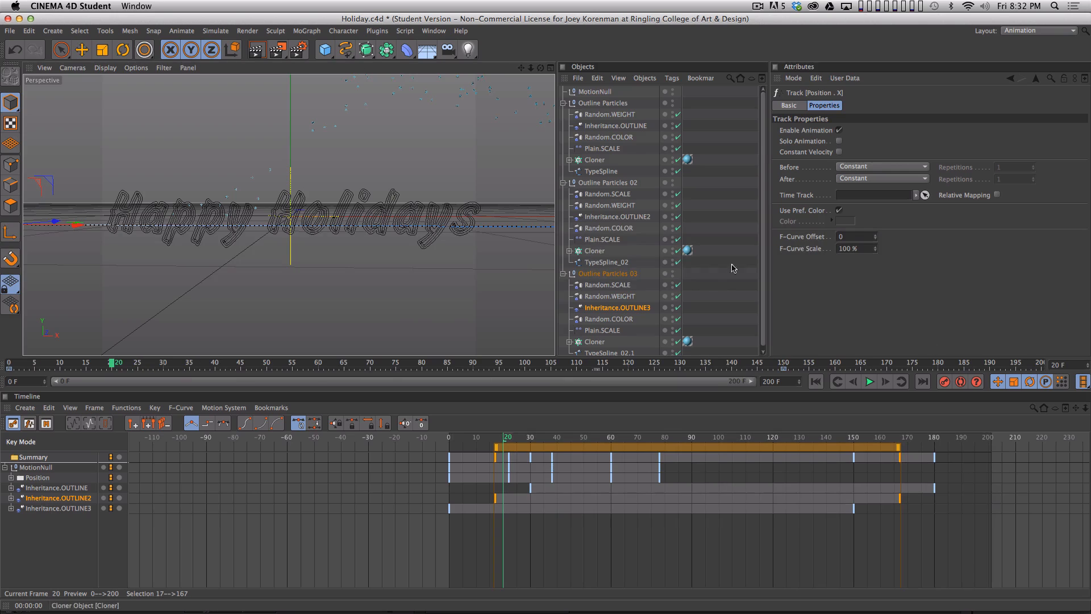
{"action": "key", "text": "super+s"}
- Switch the interface layout to Startup
{"action": "key", "text": "2"}
{"action": "left_click_drag", "start_coordinate": [402, 211], "coordinate": [381, 247]}
{"action": "key", "text": "1"}
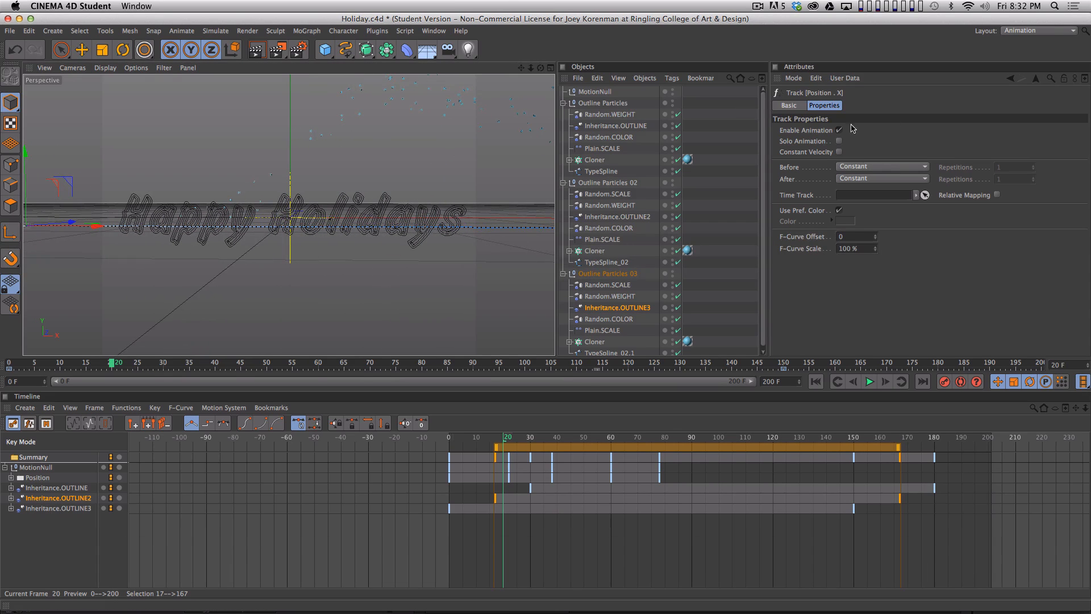
{"action": "left_click", "coordinate": [1014, 38]}
{"action": "left_click", "coordinate": [1040, 118]}
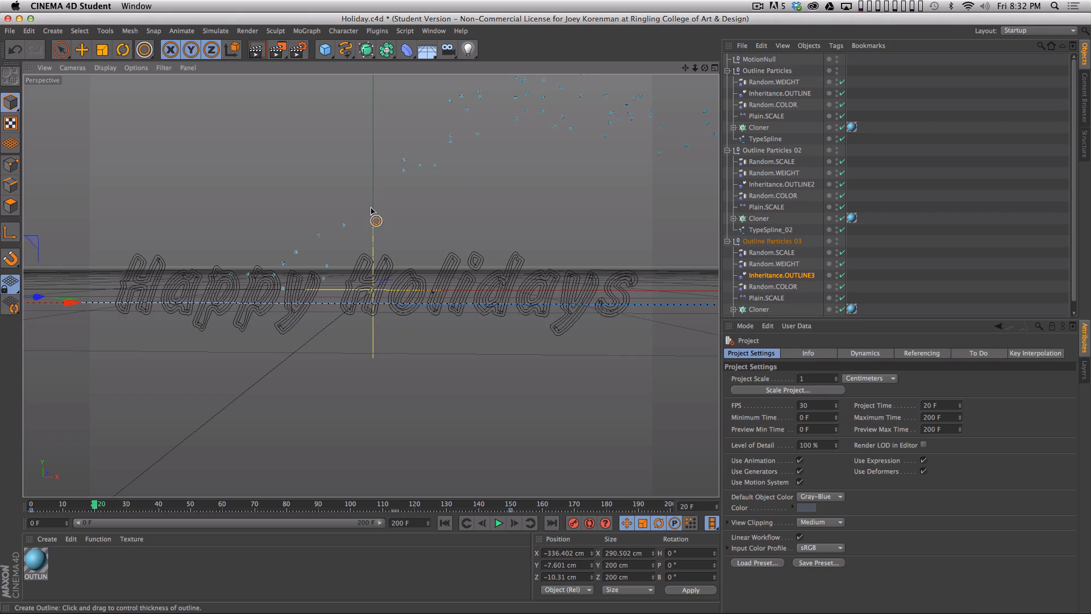
- Collapse the three particle groups, deselect everything and scrub through the opening frames back to frame 0 to examine the particles' entrance
{"action": "key", "text": "space"}
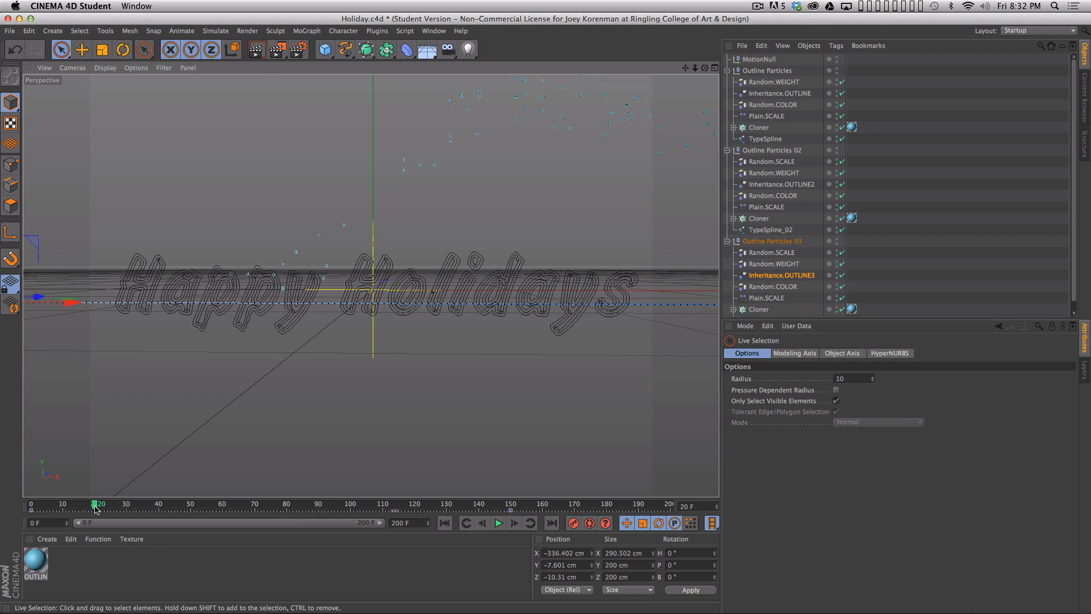
{"action": "left_click_drag", "start_coordinate": [73, 504], "coordinate": [94, 522]}
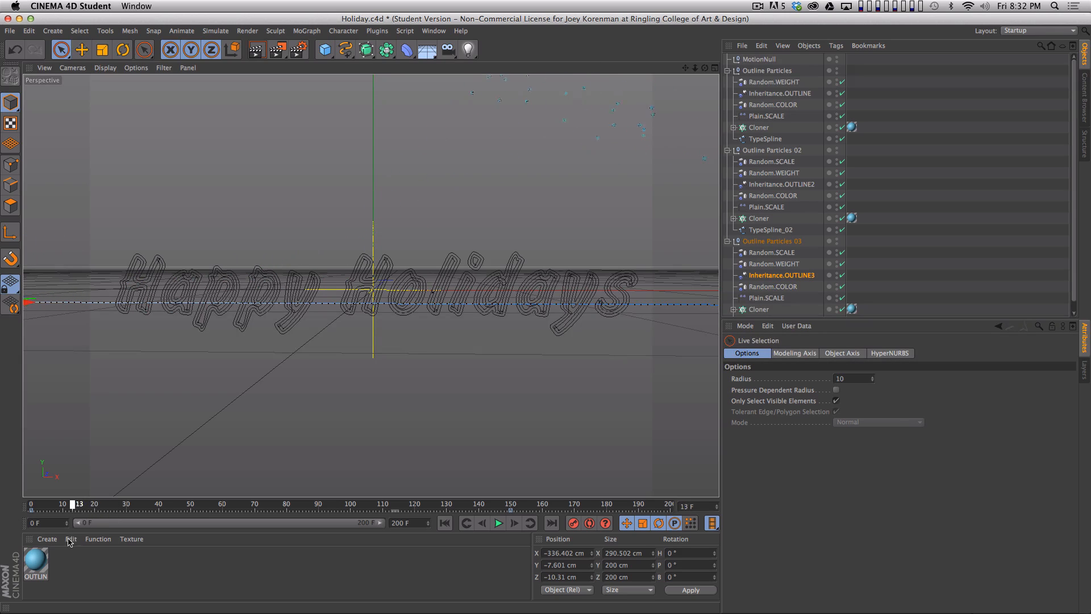
{"action": "mouse_move", "coordinate": [75, 541]}
{"action": "left_mouse_down"}
{"action": "mouse_move", "coordinate": [249, 532]}
{"action": "mouse_move", "coordinate": [71, 527]}
{"action": "mouse_move", "coordinate": [78, 534]}
{"action": "left_mouse_up"}
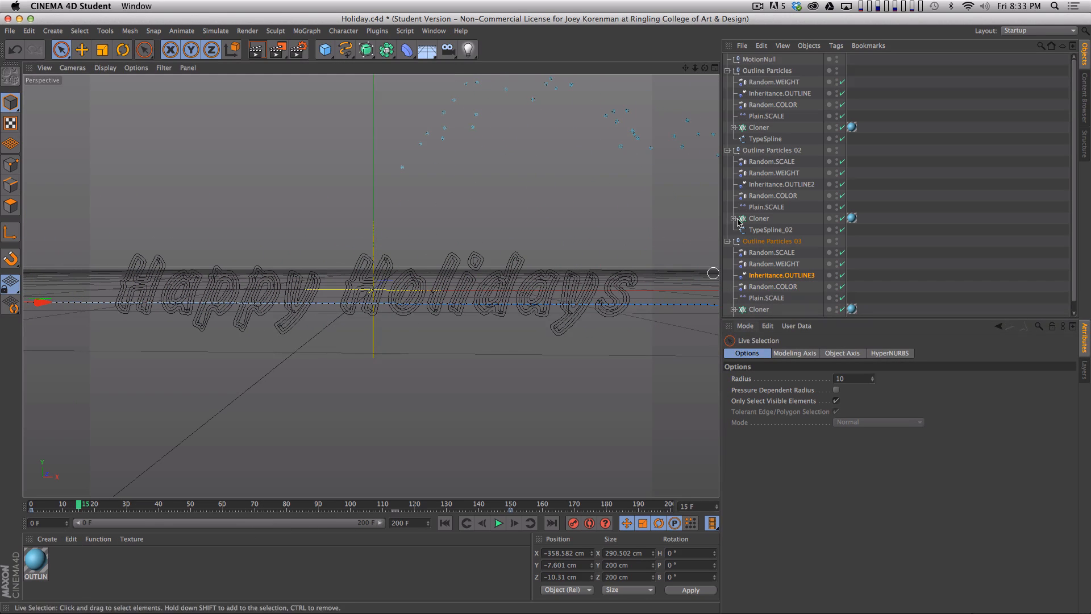
{"action": "left_click", "coordinate": [727, 72]}
{"action": "left_click", "coordinate": [727, 82]}
{"action": "left_click", "coordinate": [757, 59]}
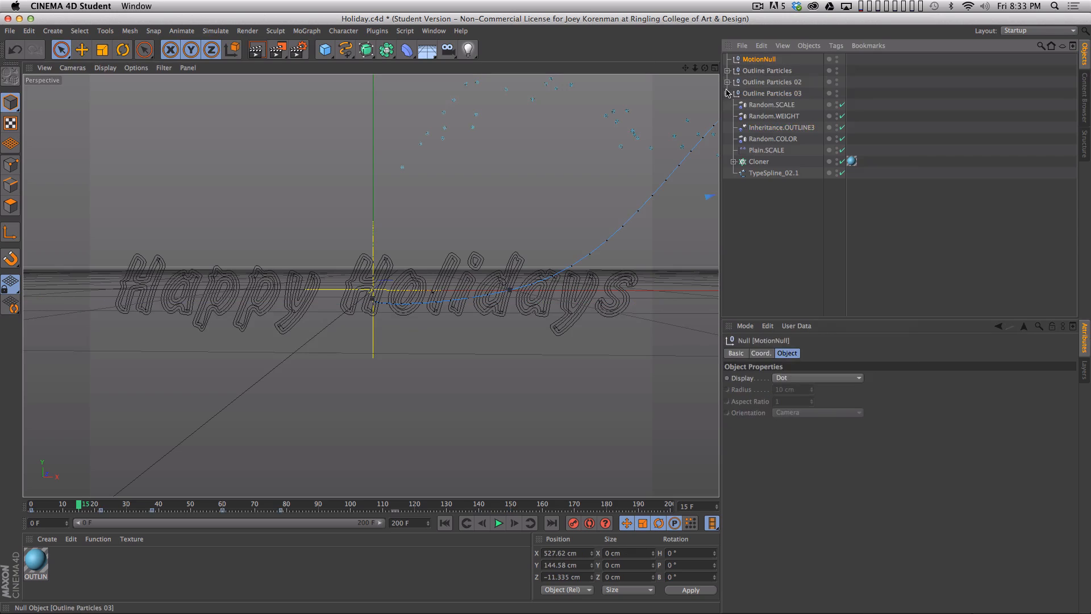
{"action": "left_click", "coordinate": [728, 93]}
{"action": "left_click", "coordinate": [762, 191]}
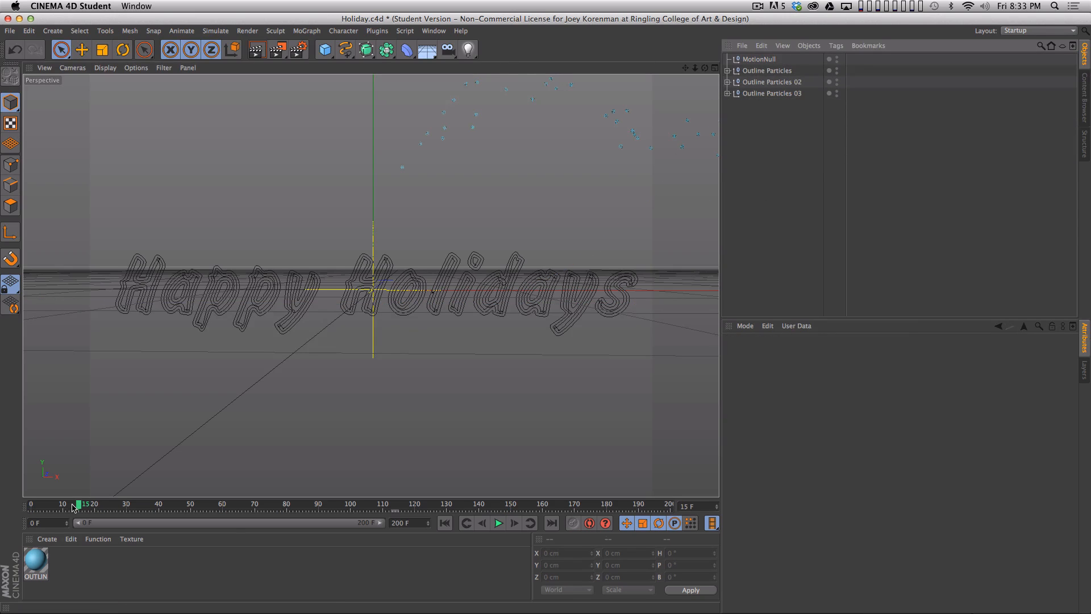
{"action": "left_click_drag", "start_coordinate": [73, 507], "coordinate": [40, 503]}
{"action": "left_click_drag", "start_coordinate": [158, 490], "coordinate": [29, 522]}
- Expand the three Outline Particles groups, select their Cloners together and add a shared Random effector
{"action": "left_click", "coordinate": [727, 93]}
{"action": "left_click", "coordinate": [728, 82]}
{"action": "left_click", "coordinate": [727, 71]}
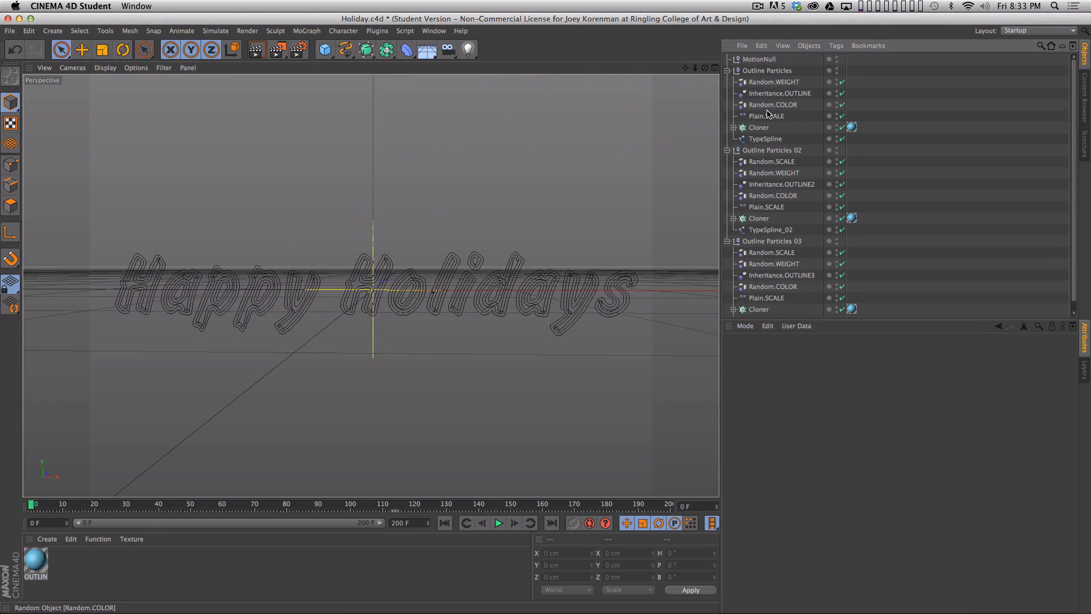
{"action": "left_click", "coordinate": [759, 128]}
{"action": "left_click", "coordinate": [759, 218], "text": "super"}
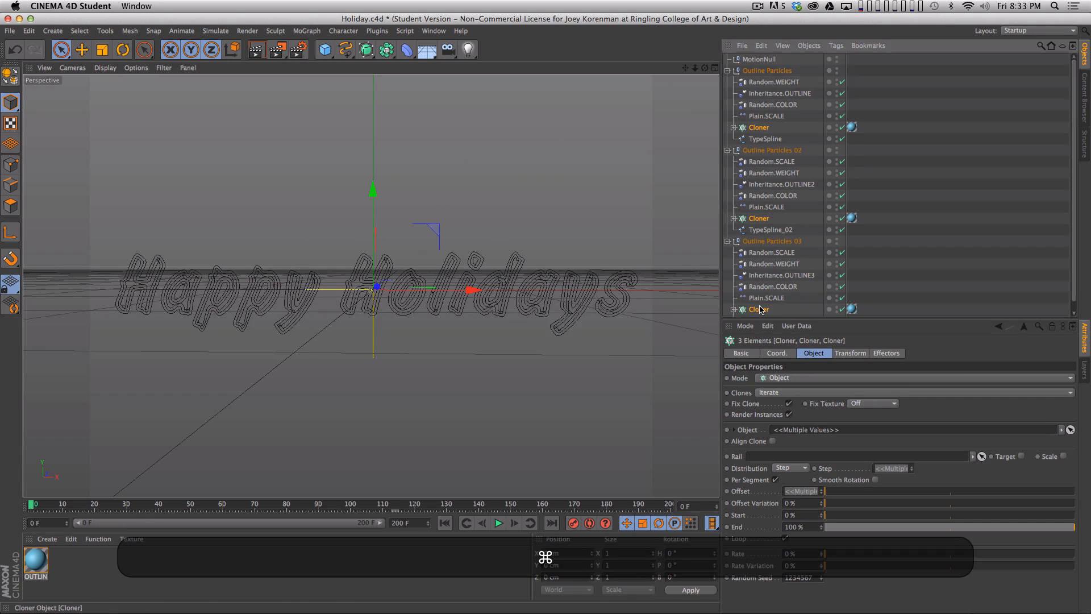
{"action": "left_click", "coordinate": [307, 31]}
{"action": "mouse_move", "coordinate": [318, 49]}
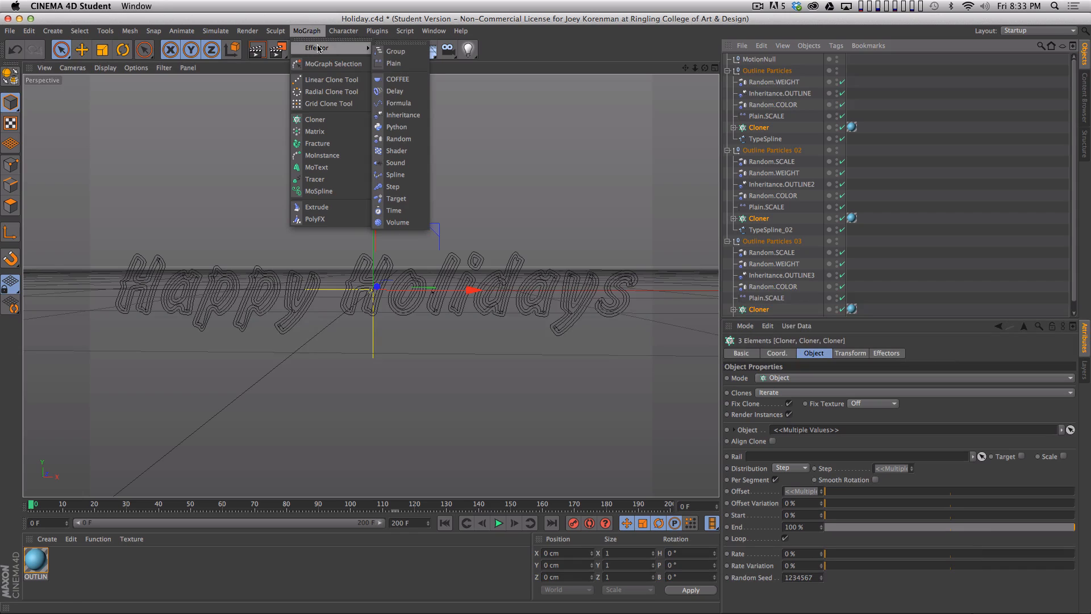
{"action": "left_click", "coordinate": [398, 139]}
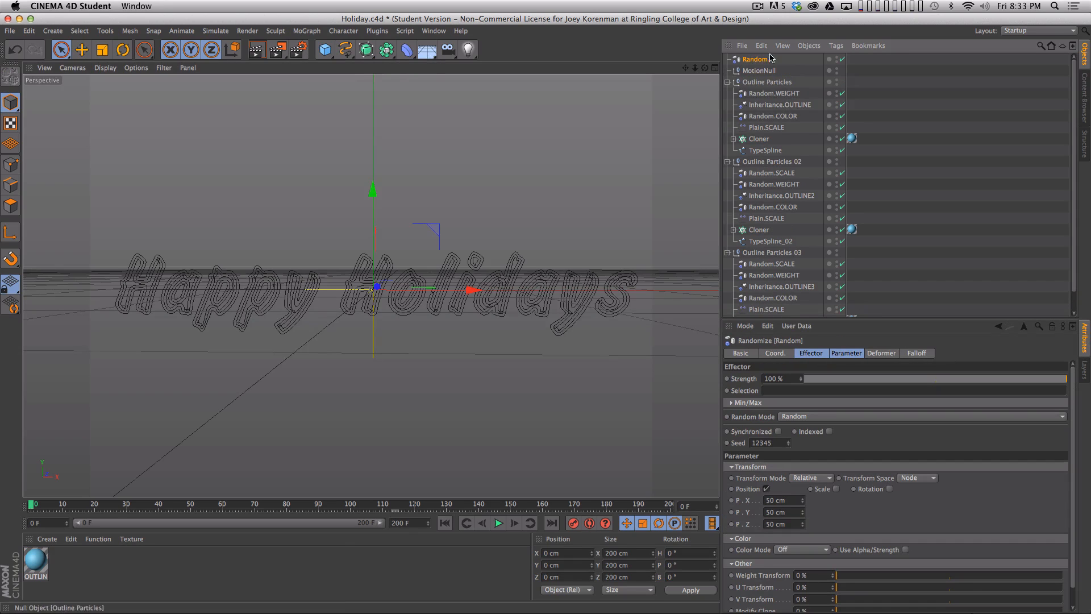
- Collapse the particle groups, play to frame 130, and make the Random effector affect Rotation instead of Position
{"action": "left_click", "coordinate": [727, 81]}
{"action": "left_click", "coordinate": [728, 93]}
{"action": "left_click", "coordinate": [727, 104]}
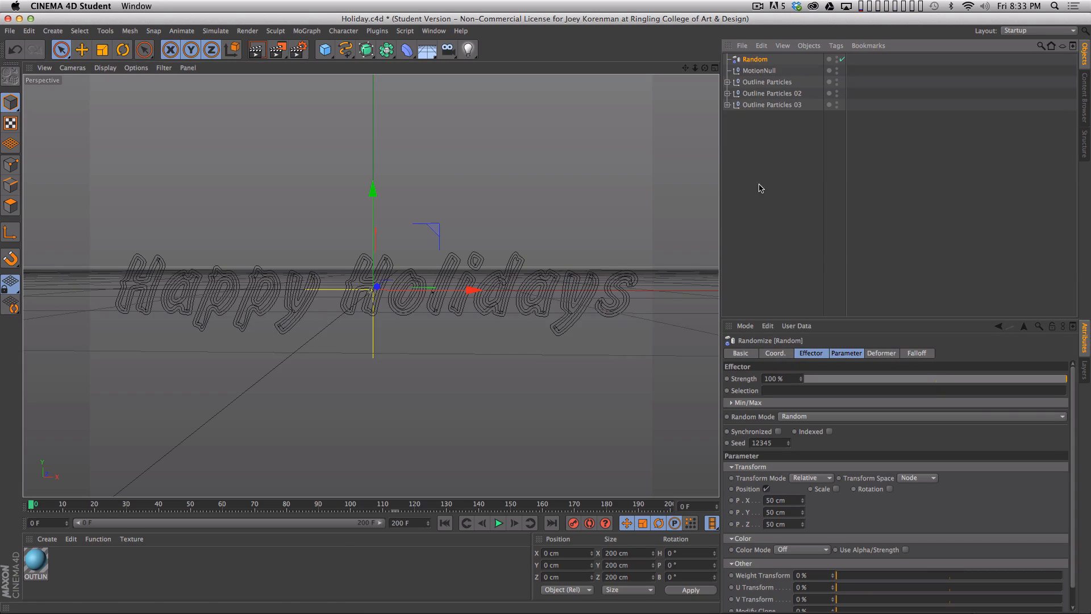
{"action": "key", "text": "F8"}
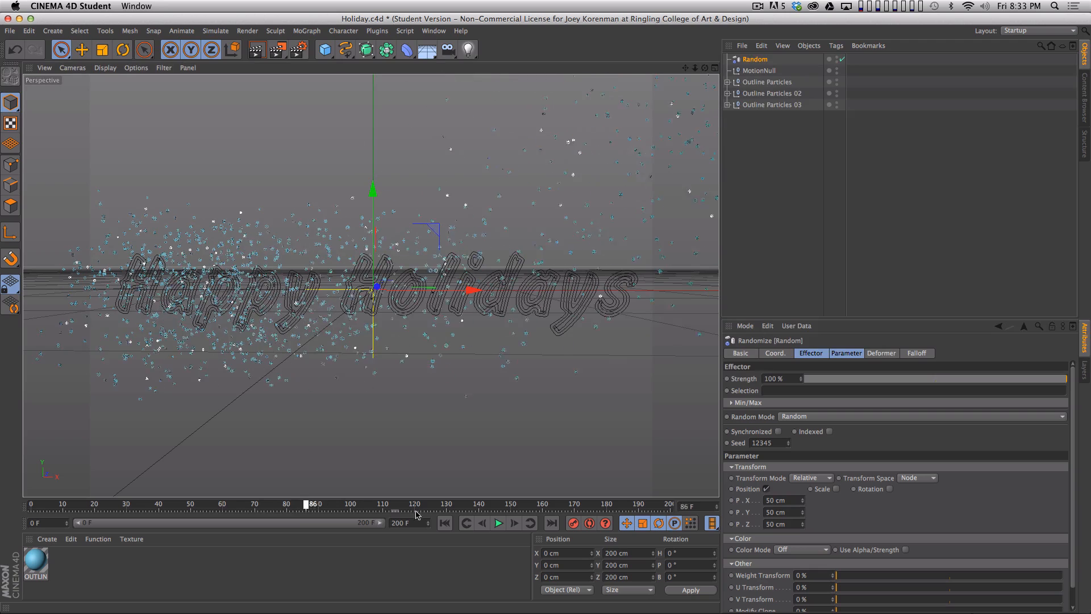
{"action": "left_click", "coordinate": [767, 489]}
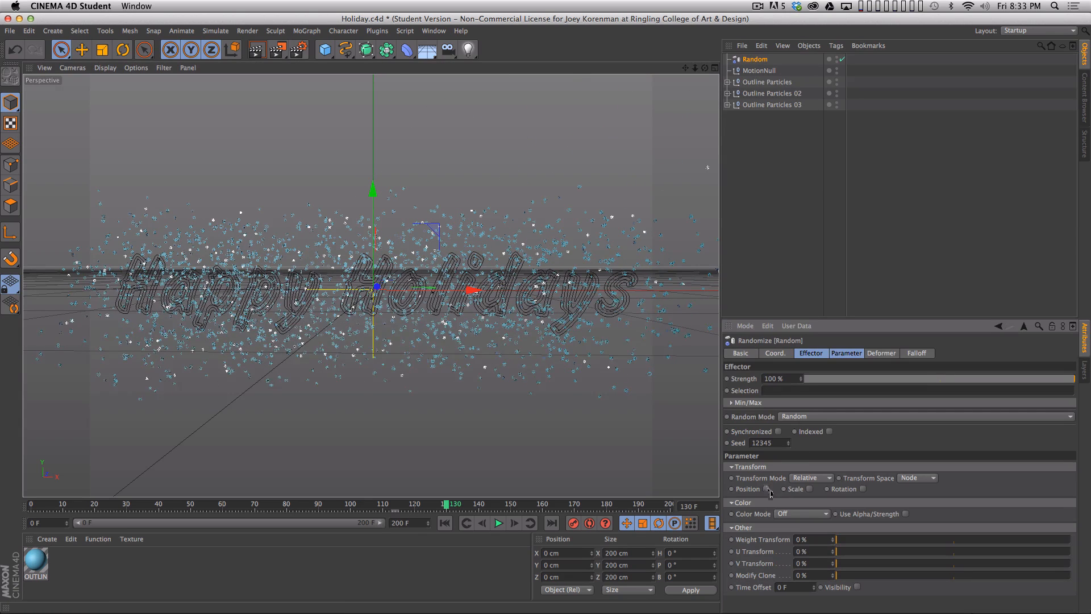
{"action": "left_click", "coordinate": [863, 490]}
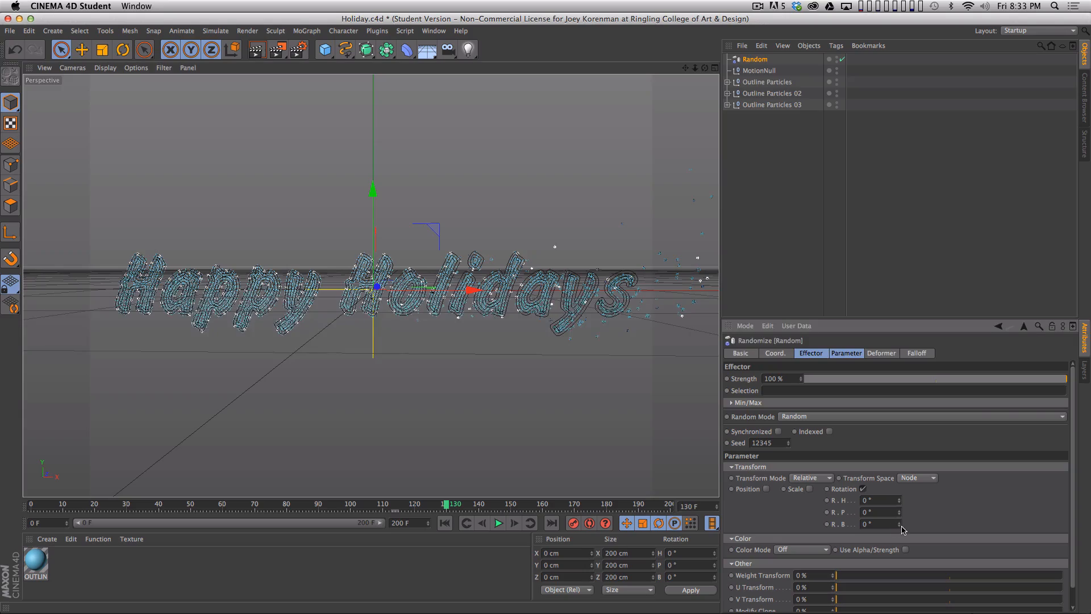
- Set the Random effector's bank rotation (R.B) to 540° and check the snowflakes' rotation on the lettering
{"action": "left_click_drag", "start_coordinate": [898, 527], "coordinate": [903, 479]}
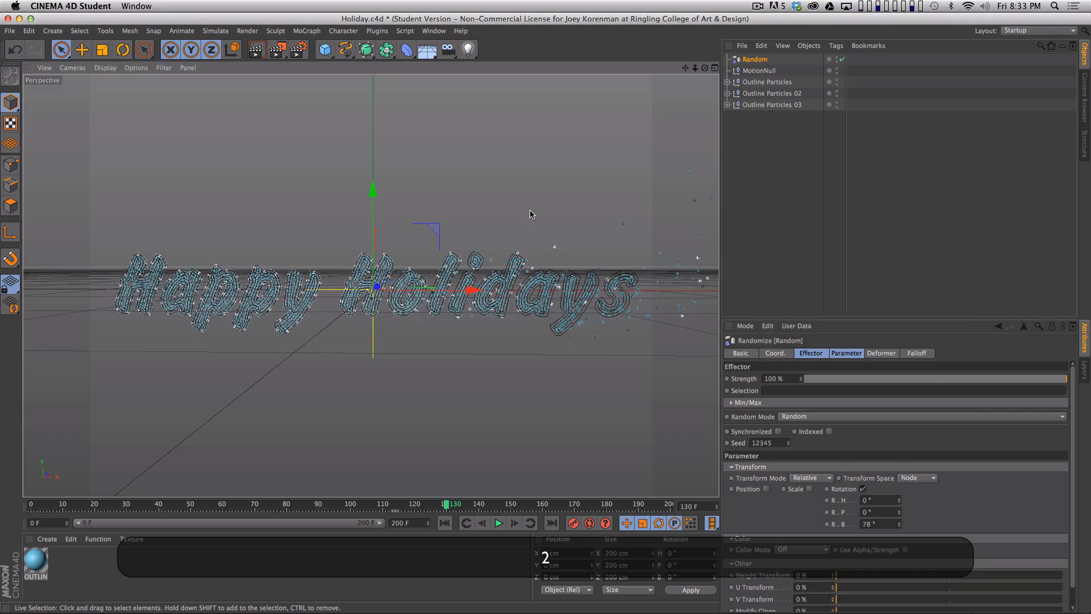
{"action": "left_click_drag", "start_coordinate": [477, 239], "coordinate": [635, 225]}
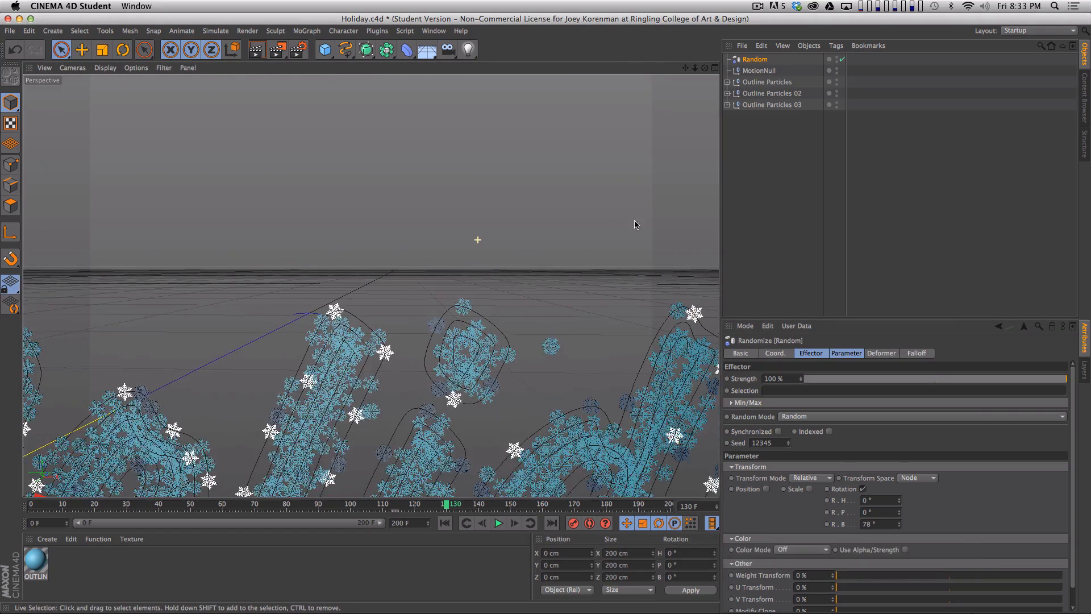
{"action": "left_click_drag", "start_coordinate": [567, 387], "coordinate": [571, 184]}
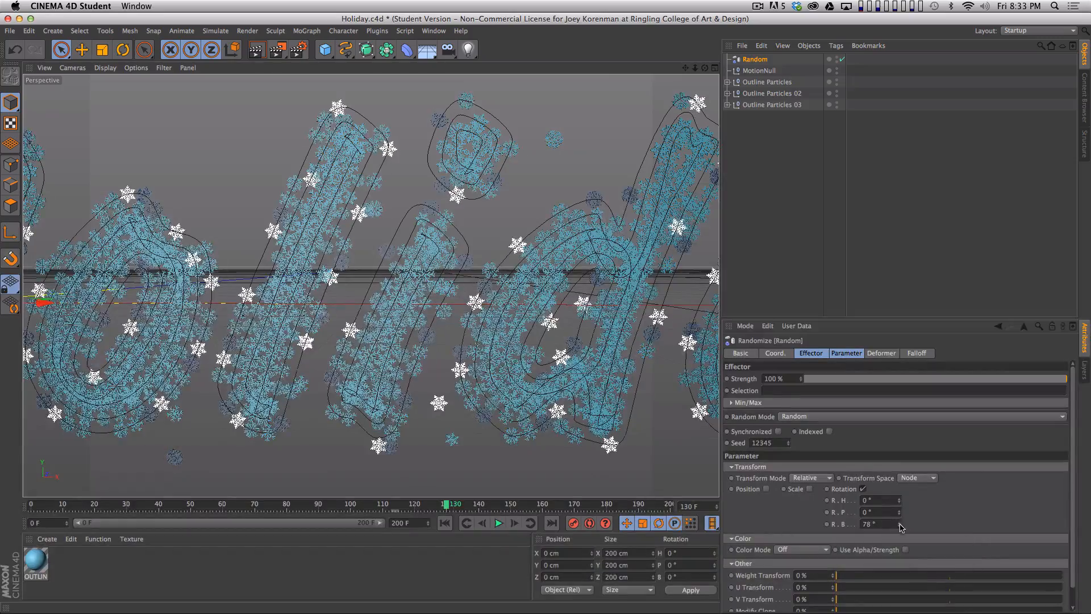
{"action": "mouse_move", "coordinate": [899, 524]}
{"action": "left_mouse_down"}
{"action": "mouse_move", "coordinate": [899, 205]}
{"action": "mouse_move", "coordinate": [893, 511]}
{"action": "left_mouse_up"}
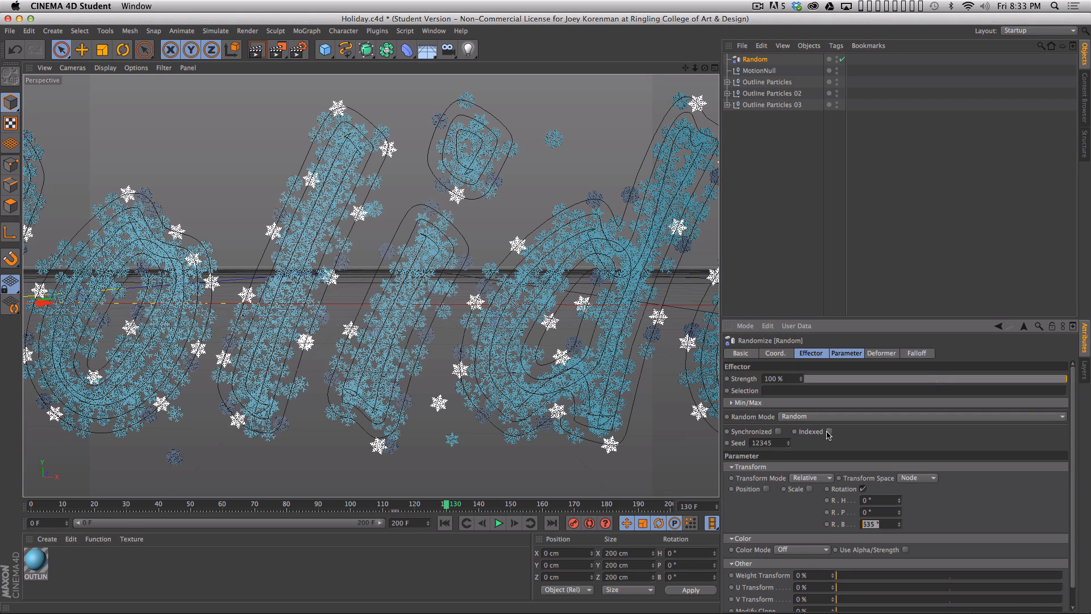
{"action": "type", "text": "480"}
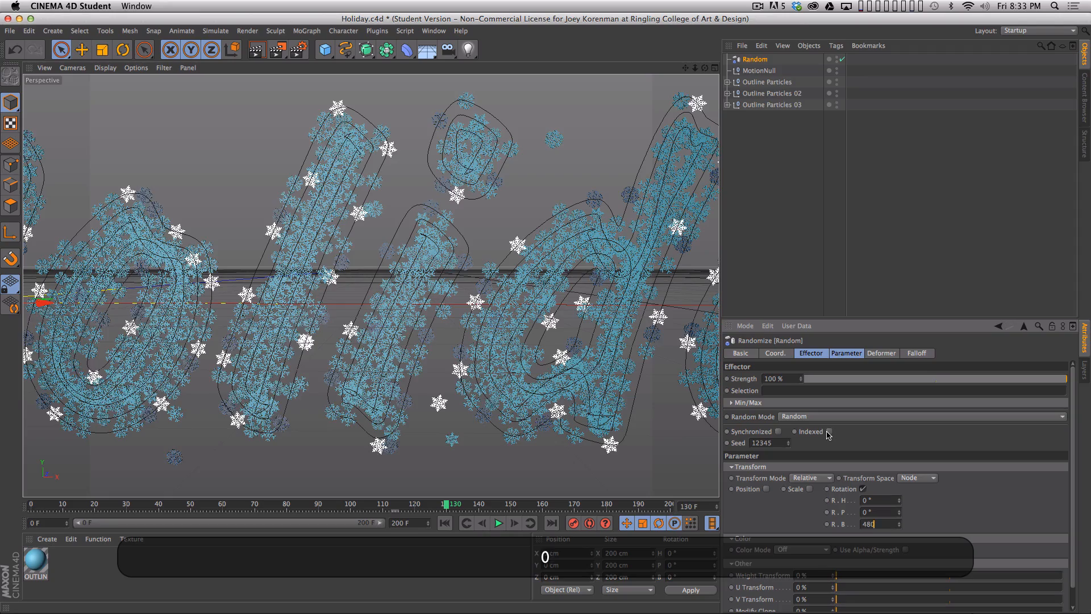
{"action": "key", "text": "Return"}
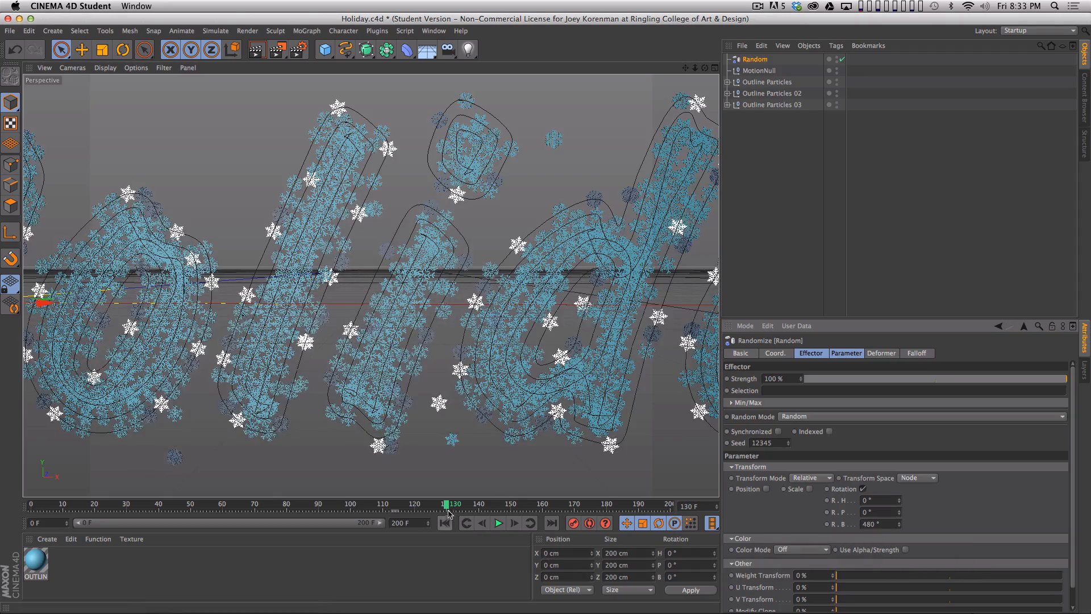
{"action": "type", "text": "540"}
{"action": "key", "text": "Return"}
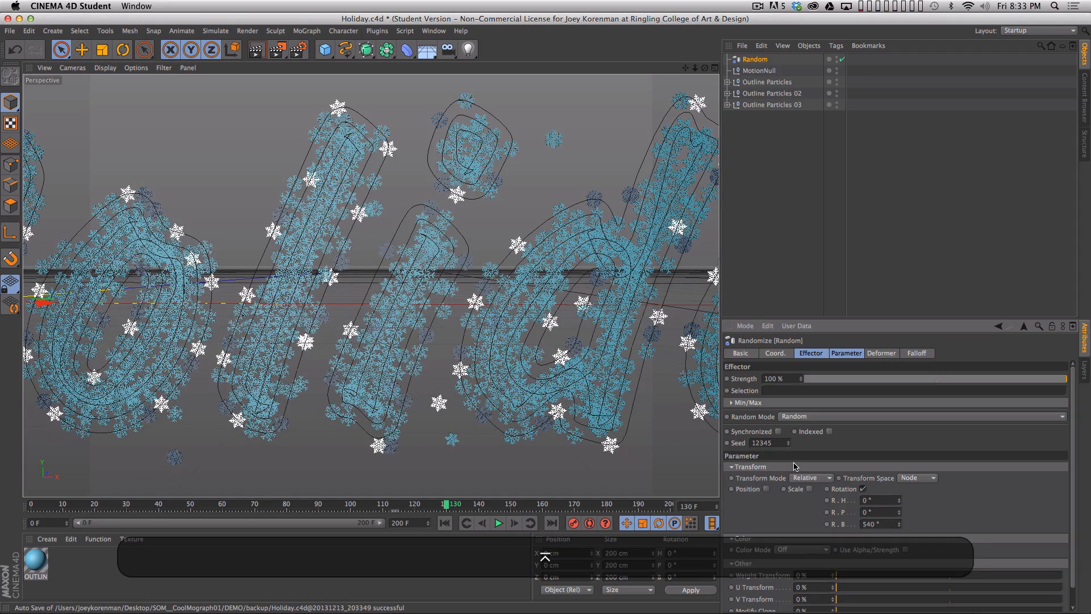
{"action": "key", "text": "2"}
{"action": "left_click_drag", "start_coordinate": [503, 189], "coordinate": [636, 289]}
{"action": "key", "text": "1"}
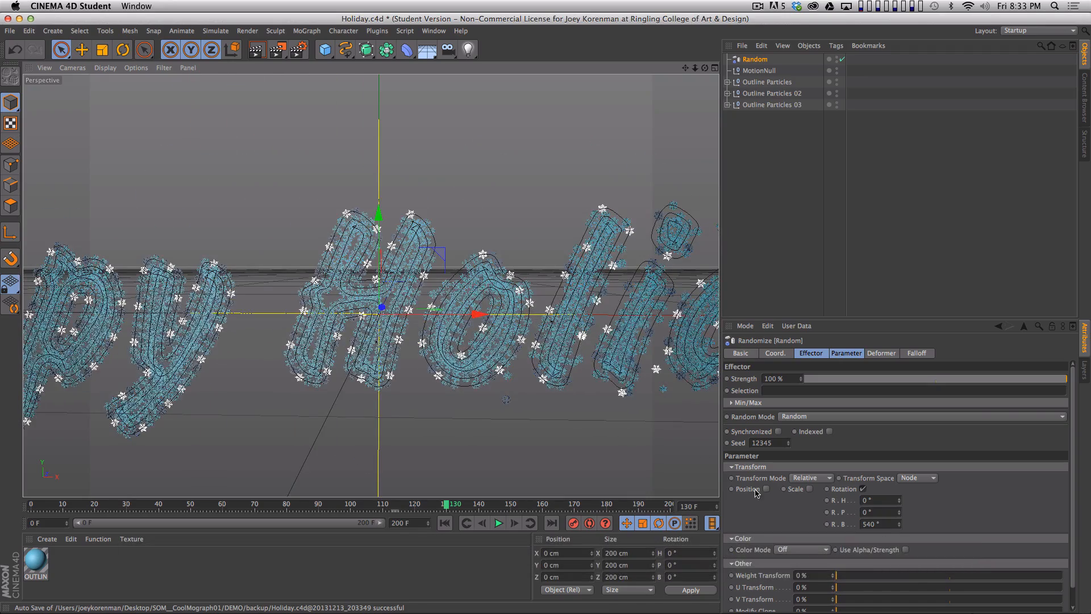
{"action": "key", "text": "2"}
{"action": "left_click_drag", "start_coordinate": [428, 363], "coordinate": [273, 387]}
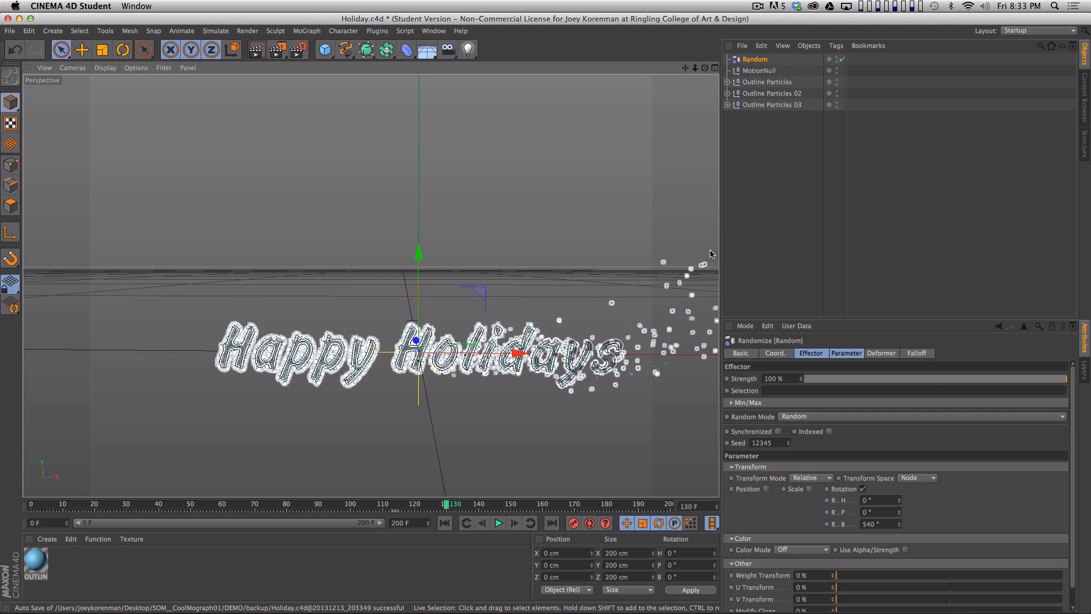
- Rename the Random effector as Random.ROTATE
{"action": "double_click", "coordinate": [756, 59]}
{"action": "type", "text": "."}
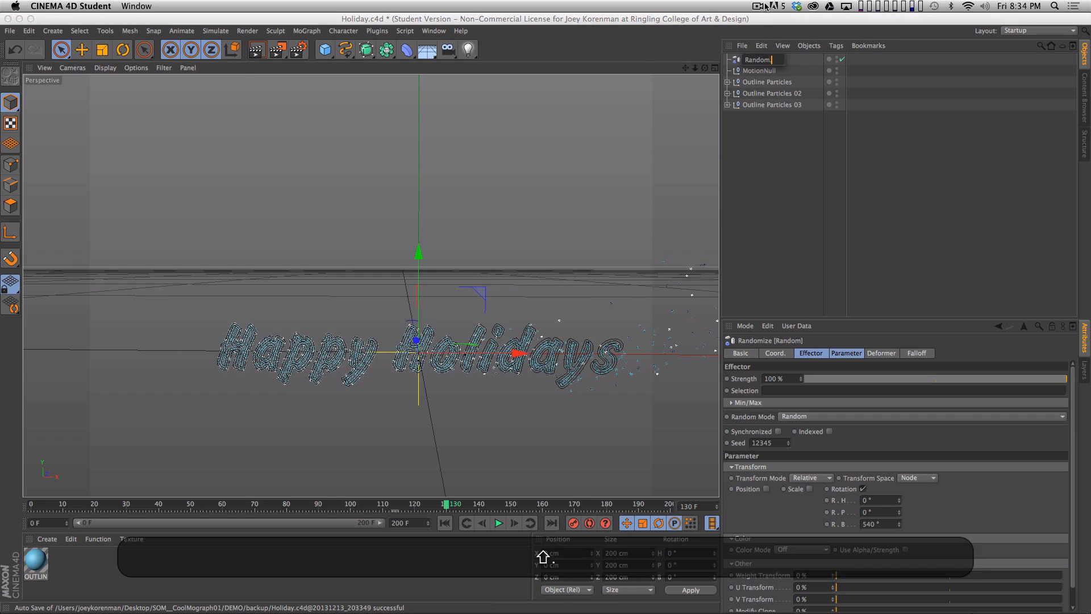
{"action": "type", "text": "ROTATE"}
{"action": "key", "text": "shift+Return"}
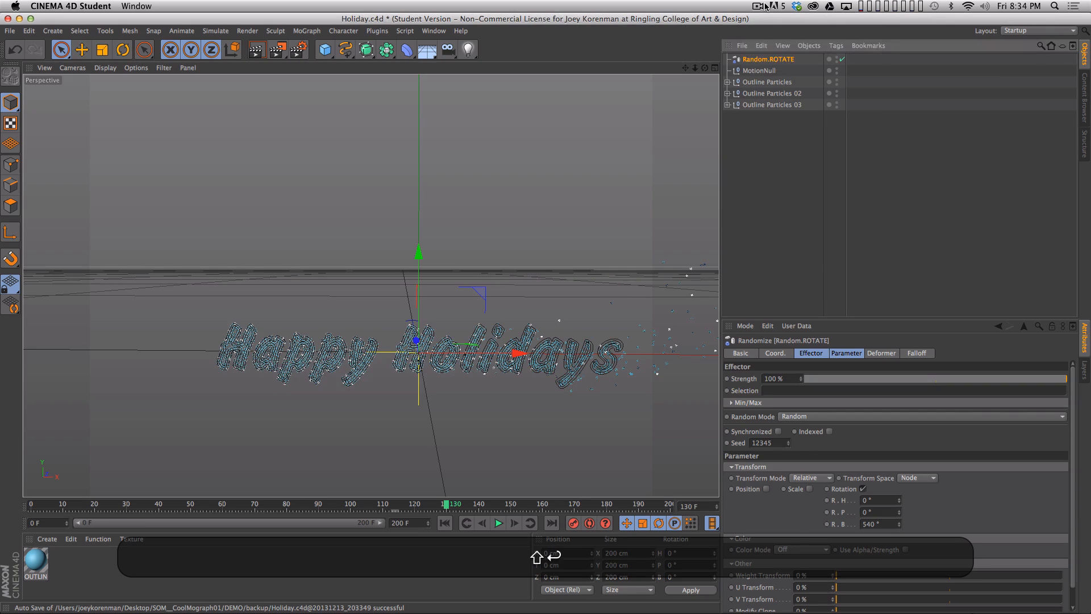
- Give Random.ROTATE a Box falloff and enlarge it around the lettering to about 244 cm in X and 200 cm in Y
{"action": "left_click", "coordinate": [924, 353]}
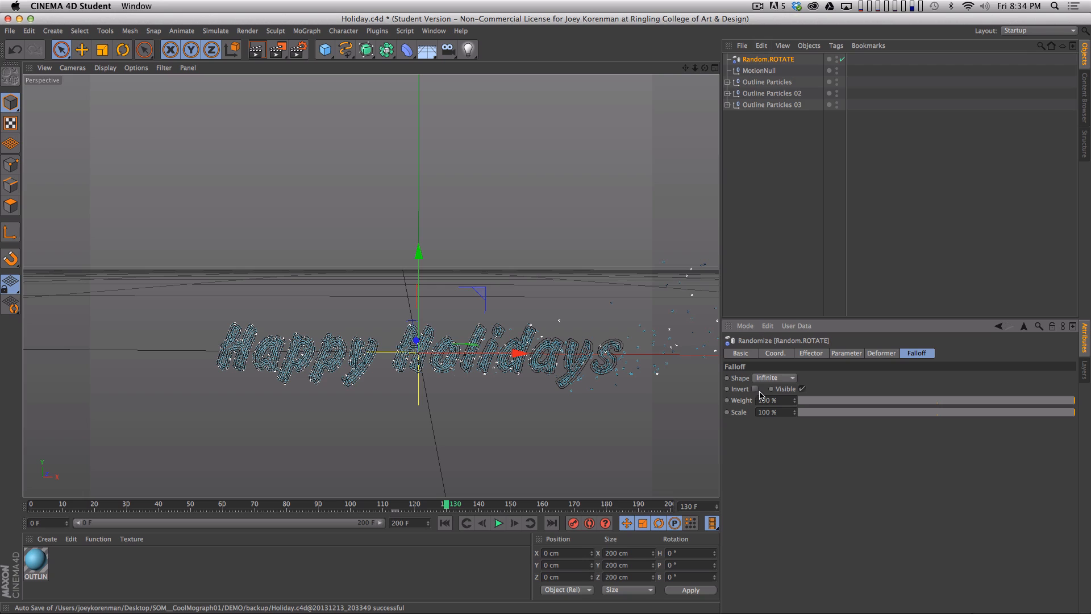
{"action": "left_click", "coordinate": [772, 378]}
{"action": "left_click", "coordinate": [777, 402]}
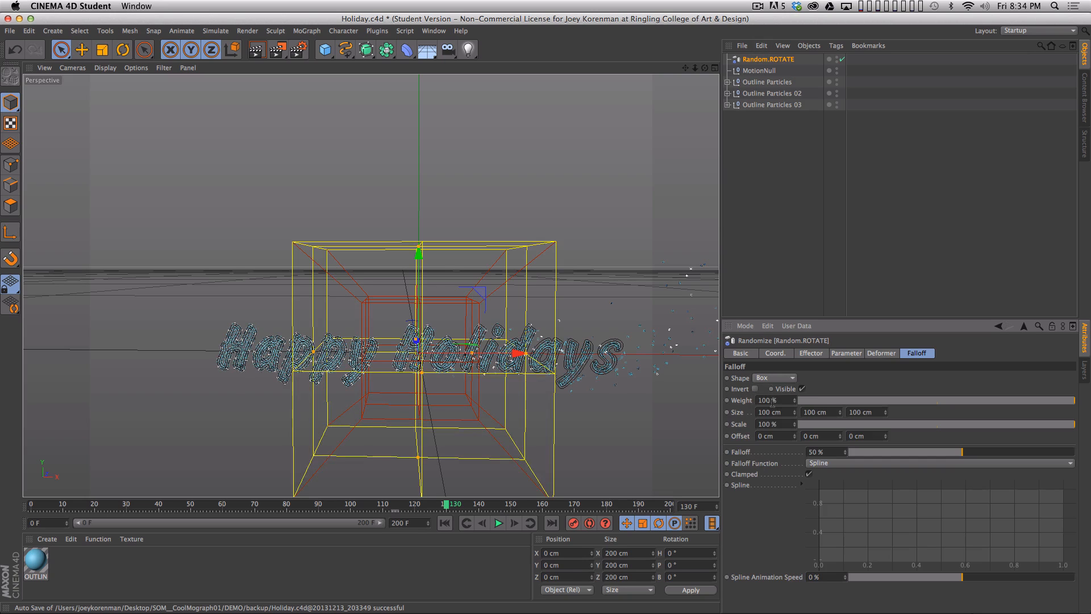
{"action": "left_click_drag", "start_coordinate": [471, 353], "coordinate": [686, 352]}
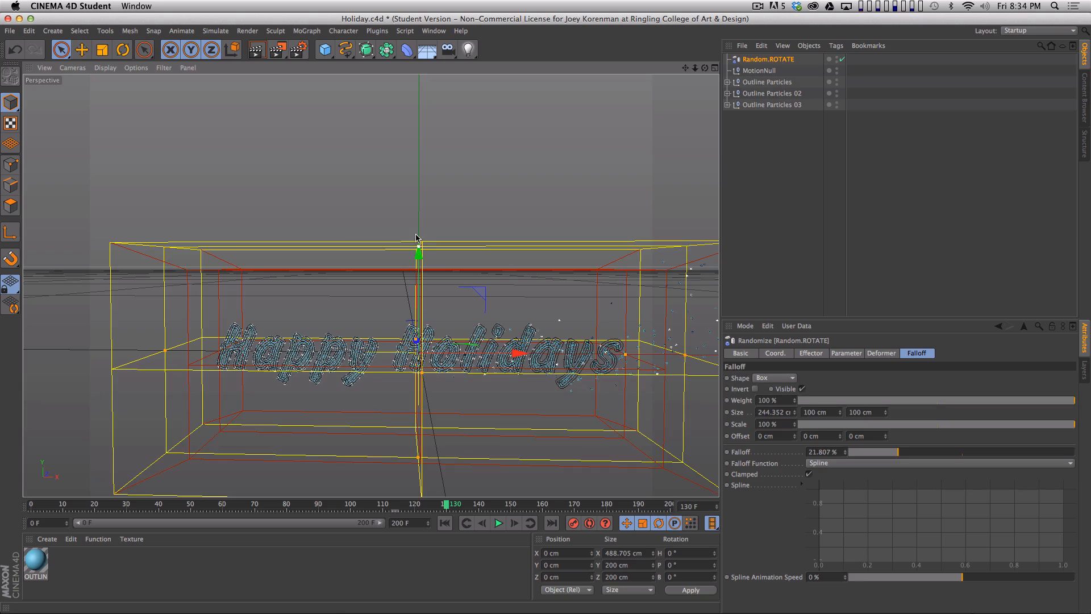
{"action": "left_click_drag", "start_coordinate": [430, 248], "coordinate": [435, 137]}
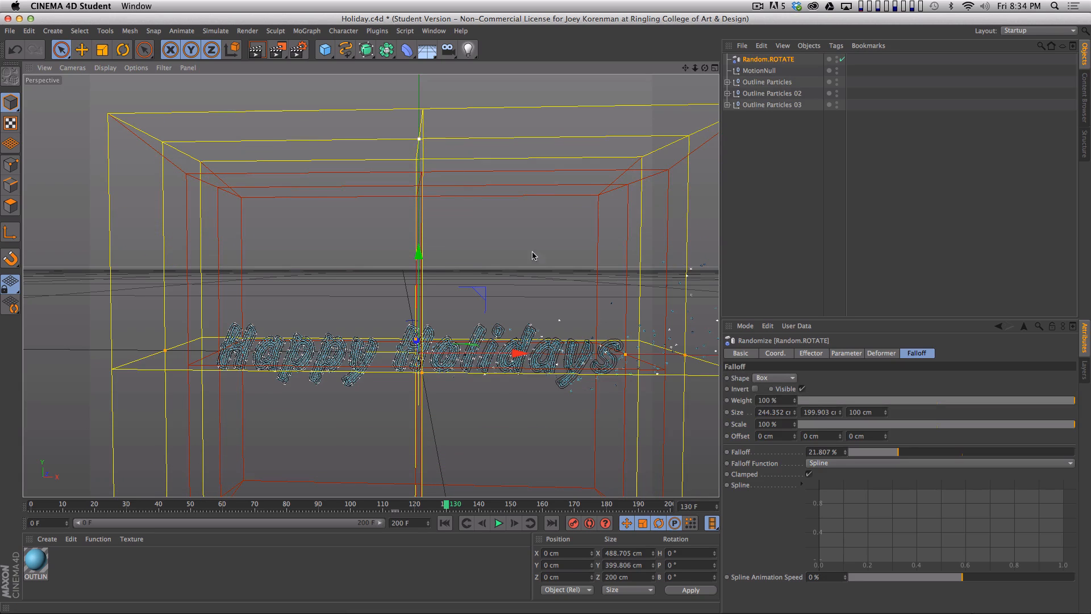
- Go back to frame 0 and widen the falloff box to about 631 cm in X
{"action": "key", "text": "2"}
{"action": "left_click_drag", "start_coordinate": [546, 357], "coordinate": [447, 377]}
{"action": "key", "text": "1"}
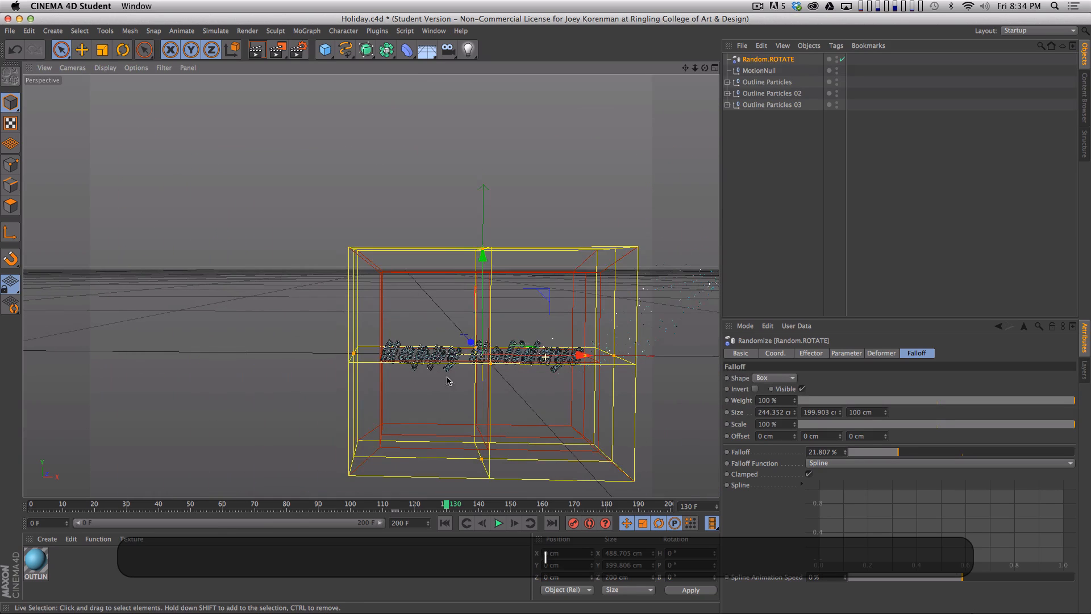
{"action": "left_click_drag", "start_coordinate": [368, 335], "coordinate": [369, 284]}
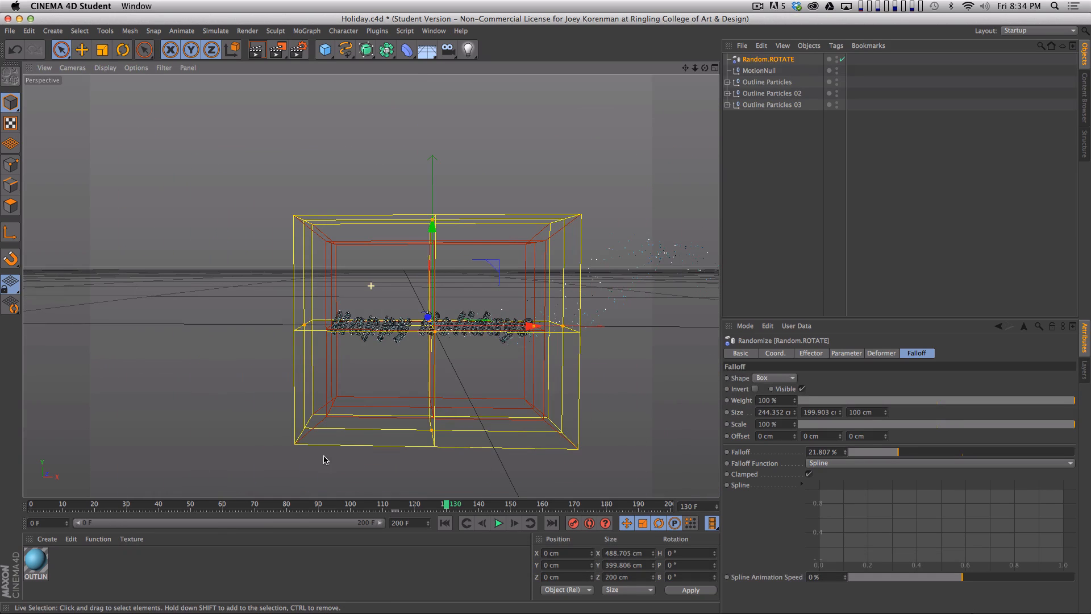
{"action": "left_click", "coordinate": [35, 502]}
{"action": "key", "text": "1"}
{"action": "left_click_drag", "start_coordinate": [492, 321], "coordinate": [433, 330]}
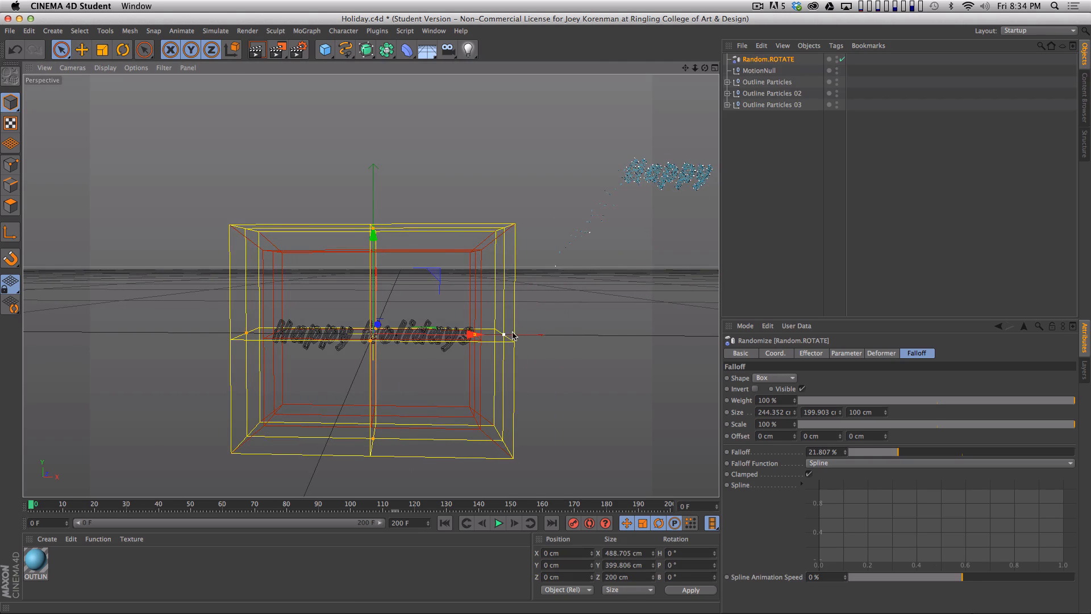
{"action": "left_click_drag", "start_coordinate": [504, 334], "coordinate": [710, 327]}
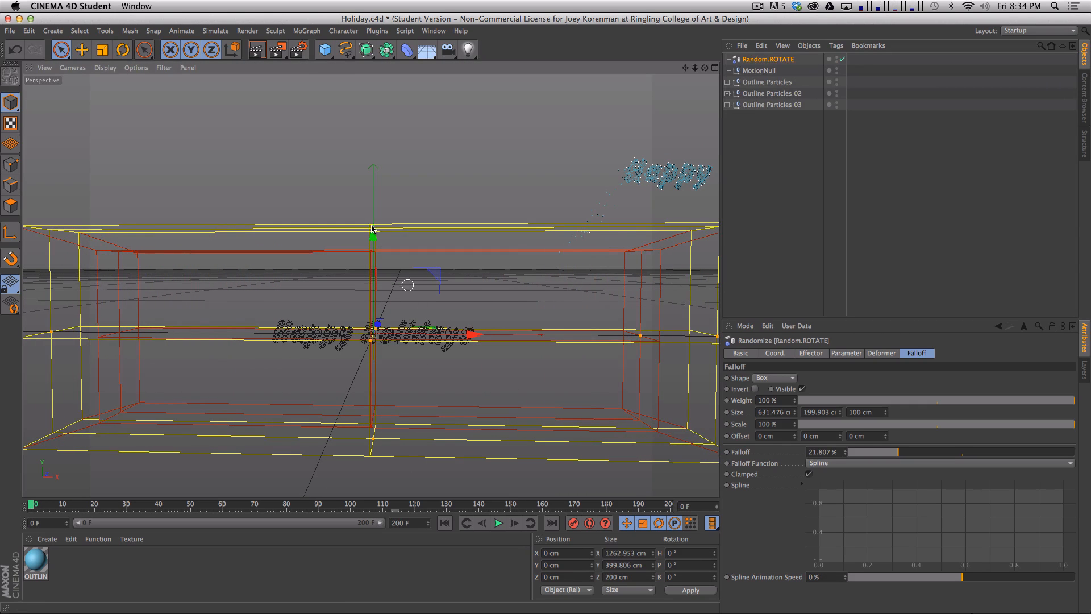
{"action": "left_click_drag", "start_coordinate": [373, 233], "coordinate": [372, 161]}
{"action": "key", "text": "super+z"}
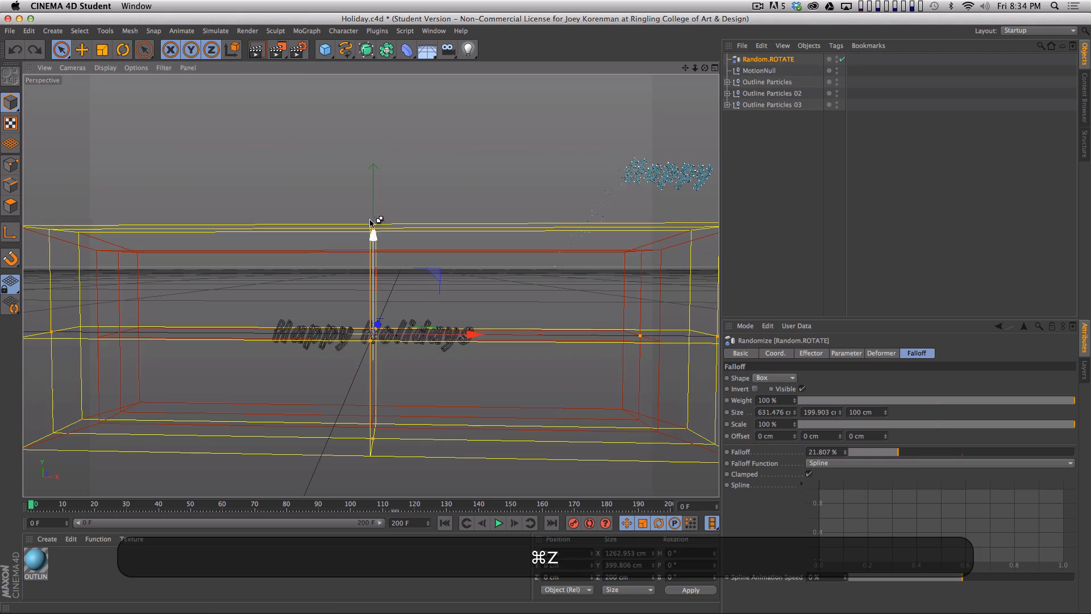
{"action": "left_click_drag", "start_coordinate": [374, 235], "coordinate": [377, 194]}
{"action": "key", "text": "super+z"}
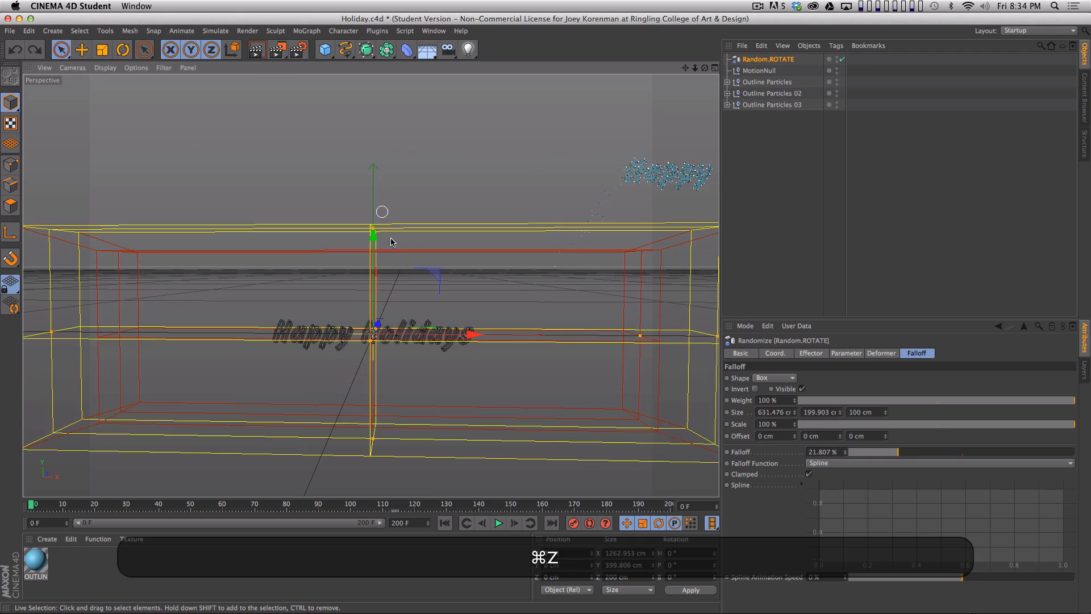
- Enlarge the falloff box toward the particles' starting area, to about 968 cm in X and 338 cm in Y
{"action": "left_click_drag", "start_coordinate": [371, 258], "coordinate": [337, 344]}
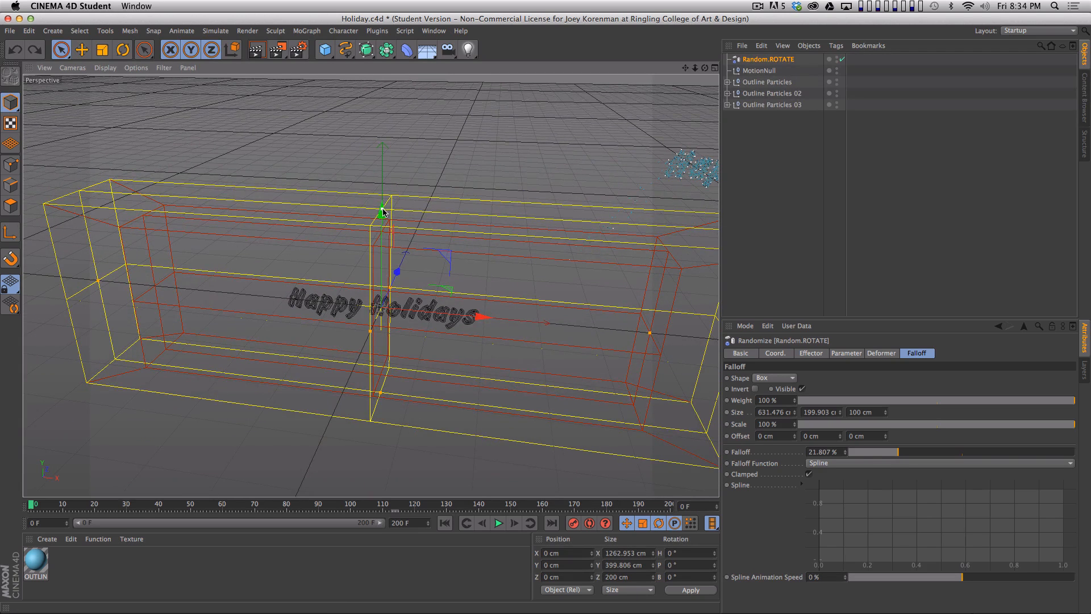
{"action": "left_click_drag", "start_coordinate": [382, 210], "coordinate": [383, 131]}
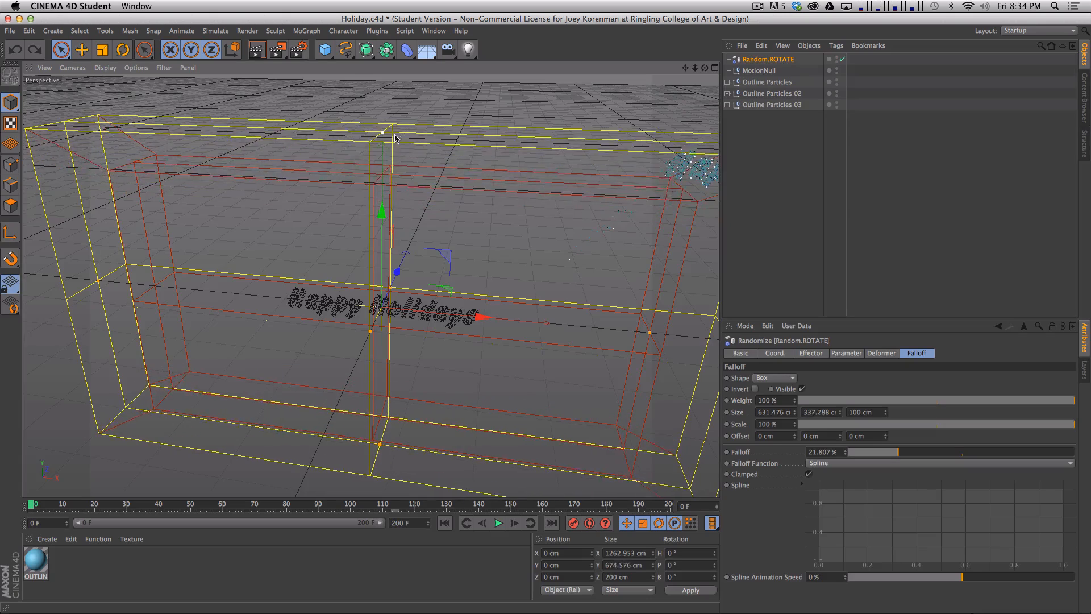
{"action": "left_click_drag", "start_coordinate": [431, 232], "coordinate": [461, 223]}
{"action": "left_click_drag", "start_coordinate": [578, 310], "coordinate": [706, 270]}
{"action": "left_click_drag", "start_coordinate": [588, 256], "coordinate": [557, 276]}
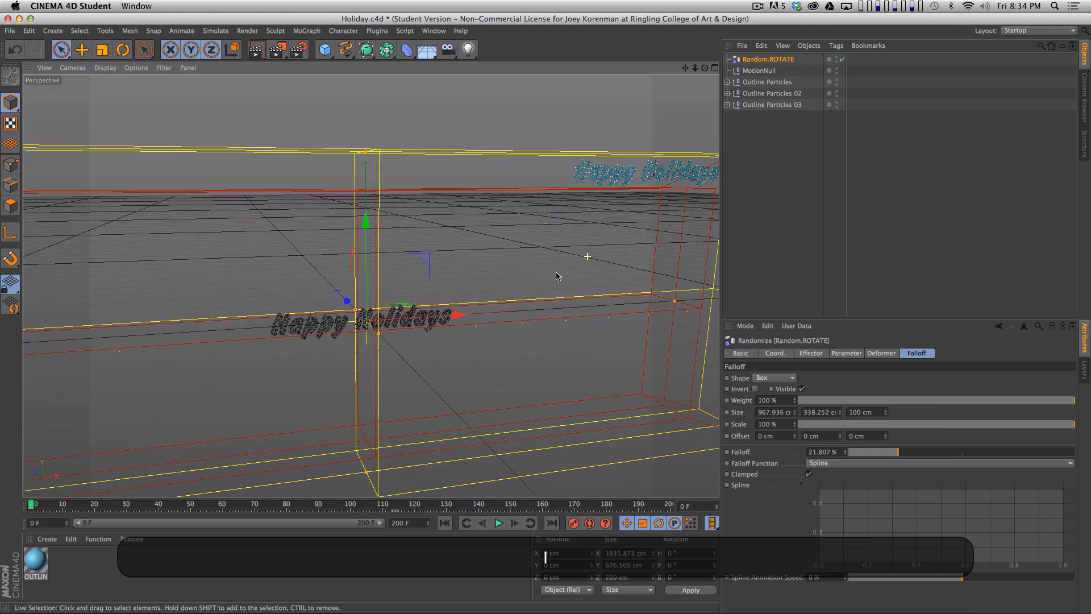
- Shrink the falloff's inner zone to fit closely around the lettering, with a Falloff of about 78%
{"action": "left_click_drag", "start_coordinate": [370, 285], "coordinate": [244, 292]}
{"action": "key", "text": "3"}
{"action": "left_click_drag", "start_coordinate": [557, 277], "coordinate": [591, 148]}
{"action": "key", "text": "3"}
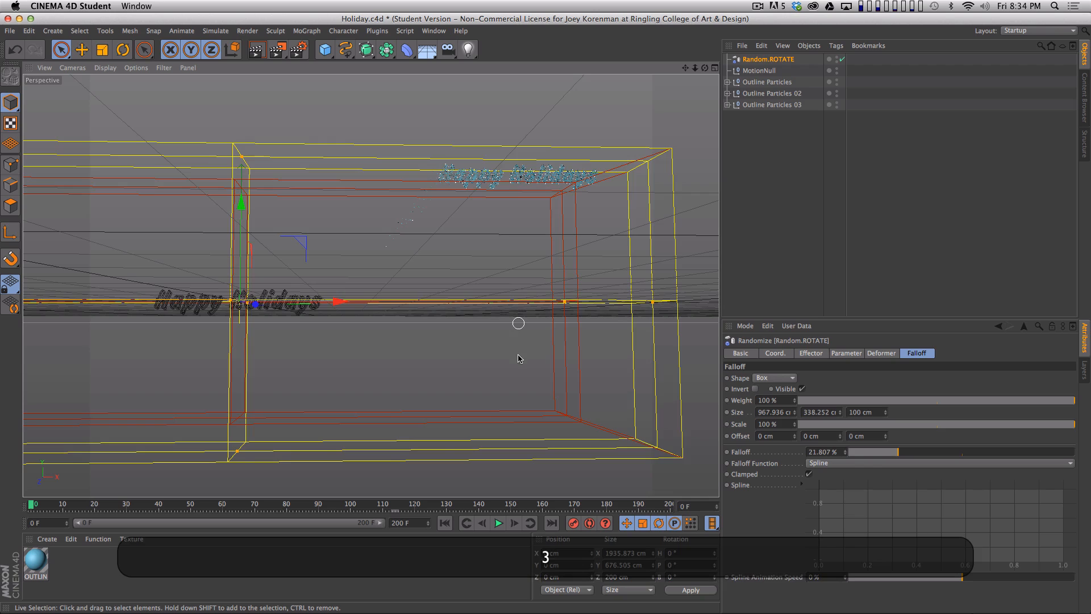
{"action": "left_click_drag", "start_coordinate": [519, 357], "coordinate": [518, 393]}
{"action": "left_click_drag", "start_coordinate": [560, 312], "coordinate": [325, 321]}
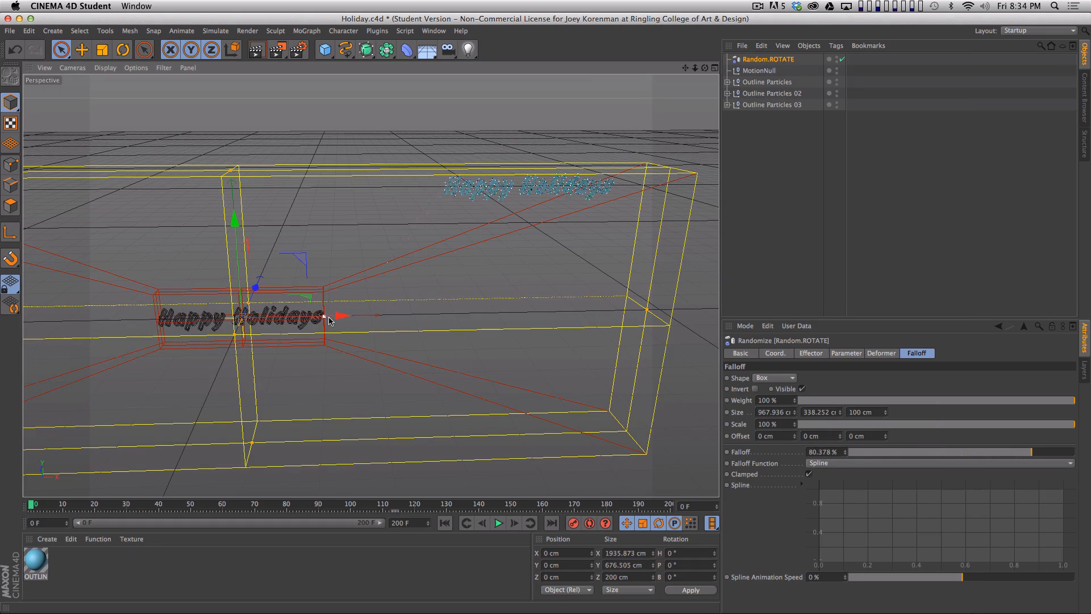
{"action": "key", "text": "3"}
{"action": "left_click_drag", "start_coordinate": [305, 252], "coordinate": [278, 320]}
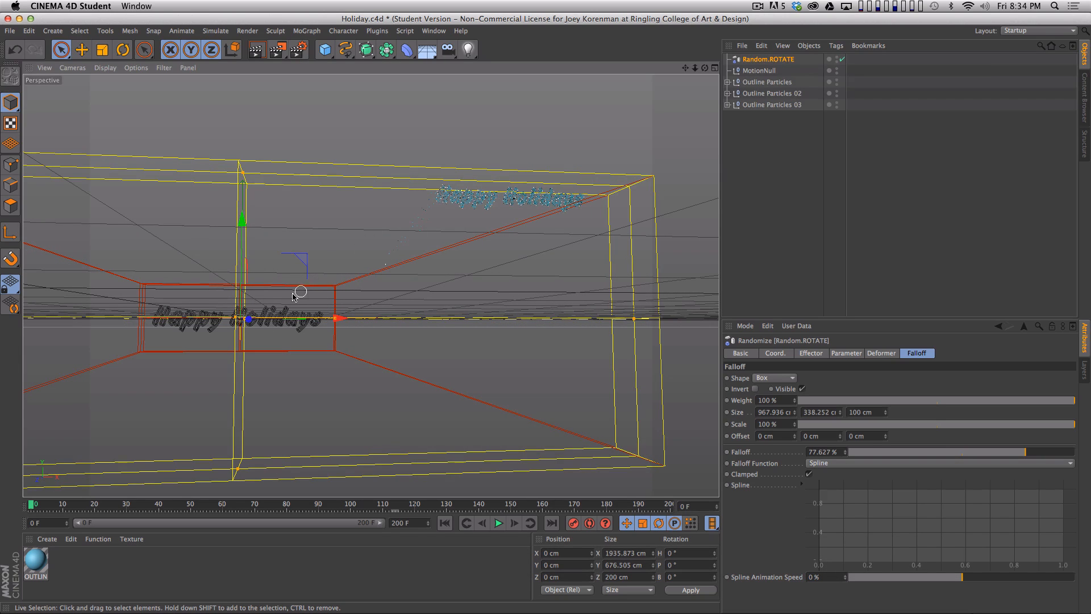
- Scrub and play the animation up to frame 140 in close-up to examine how the snowflakes rotate into the letters
{"action": "key", "text": "2"}
{"action": "left_click_drag", "start_coordinate": [255, 303], "coordinate": [369, 288]}
{"action": "key", "text": "1"}
{"action": "left_click_drag", "start_coordinate": [194, 293], "coordinate": [354, 384]}
{"action": "key", "text": "3"}
{"action": "left_click_drag", "start_coordinate": [80, 505], "coordinate": [117, 504]}
{"action": "key", "text": "2"}
{"action": "left_click_drag", "start_coordinate": [392, 307], "coordinate": [574, 242]}
{"action": "left_click_drag", "start_coordinate": [339, 357], "coordinate": [377, 358]}
{"action": "left_click_drag", "start_coordinate": [126, 507], "coordinate": [321, 477]}
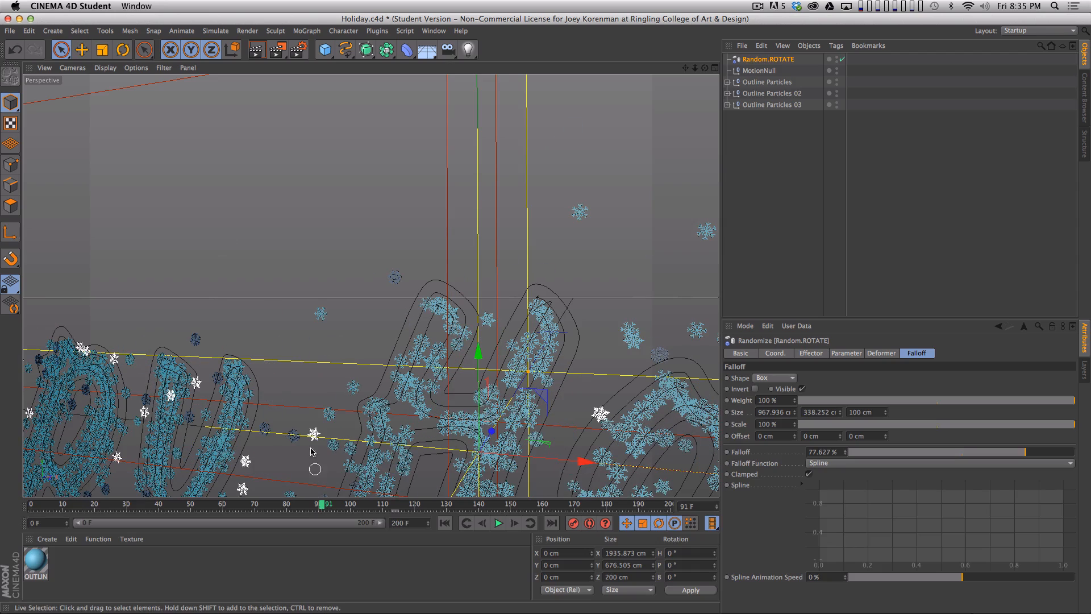
{"action": "key", "text": "F8"}
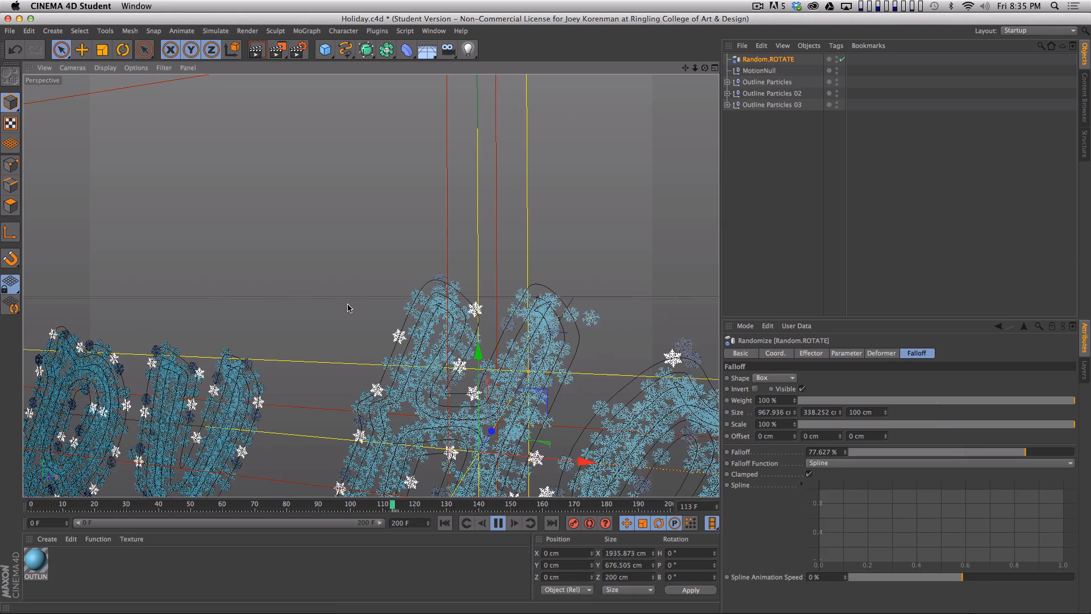
{"action": "key", "text": "F8"}
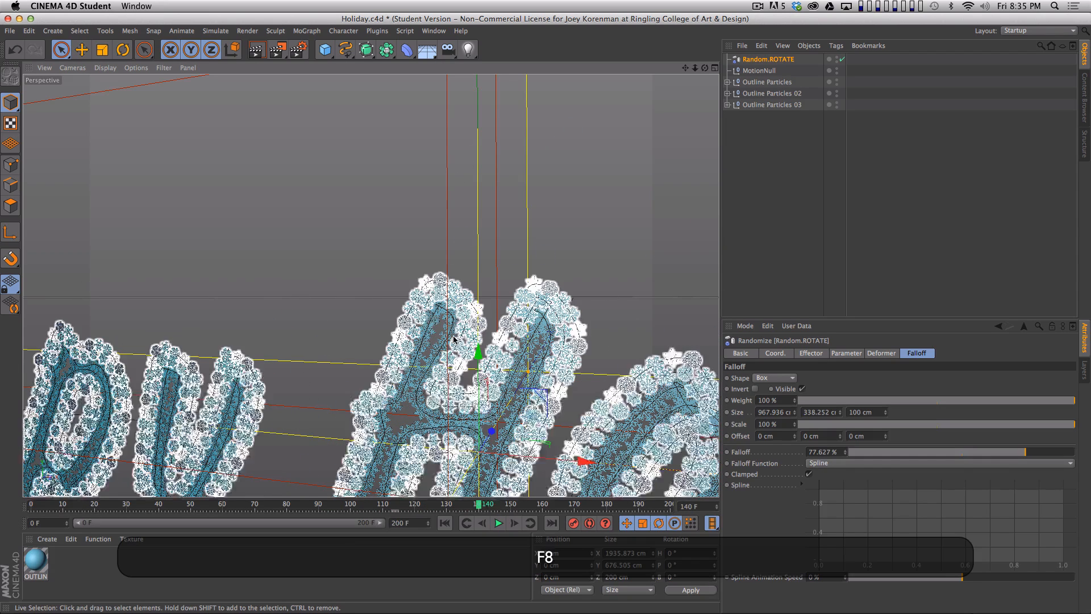
- Deselect the effector, frame the whole lettering and render a viewport preview of frame 140
{"action": "key", "text": "h"}
{"action": "left_click_drag", "start_coordinate": [417, 289], "coordinate": [611, 245]}
{"action": "key", "text": "1"}
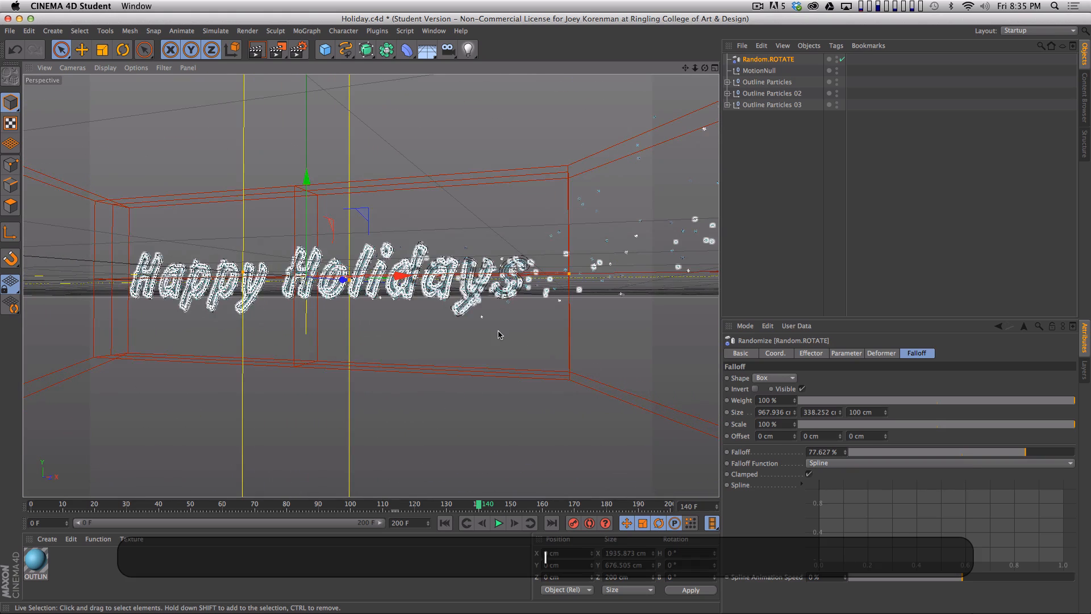
{"action": "left_click_drag", "start_coordinate": [382, 386], "coordinate": [419, 392]}
{"action": "key", "text": "3"}
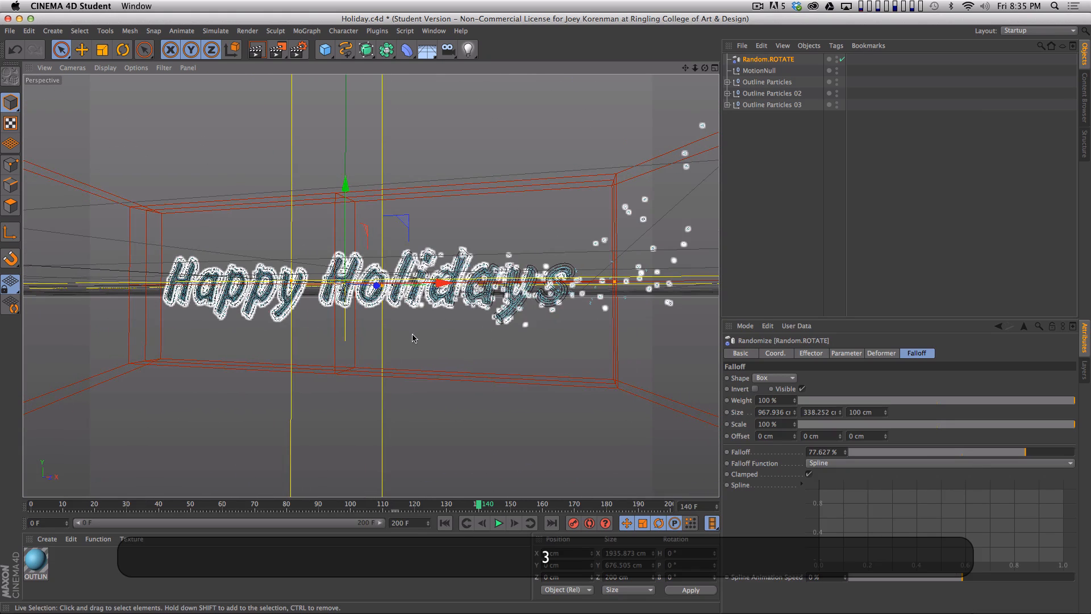
{"action": "left_click_drag", "start_coordinate": [485, 351], "coordinate": [709, 189]}
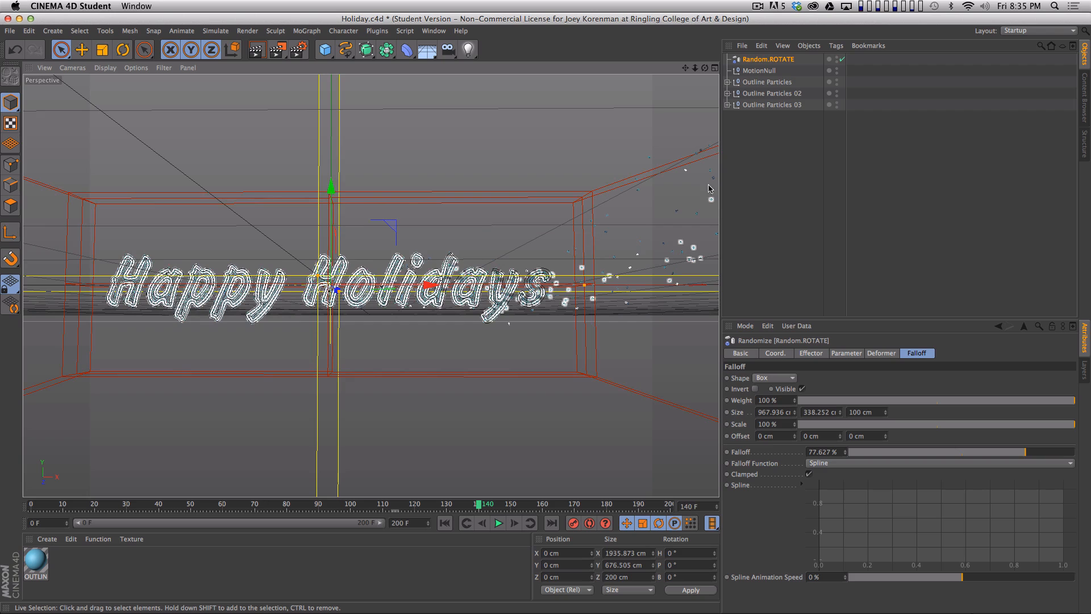
{"action": "left_click", "coordinate": [784, 209]}
{"action": "key", "text": "1"}
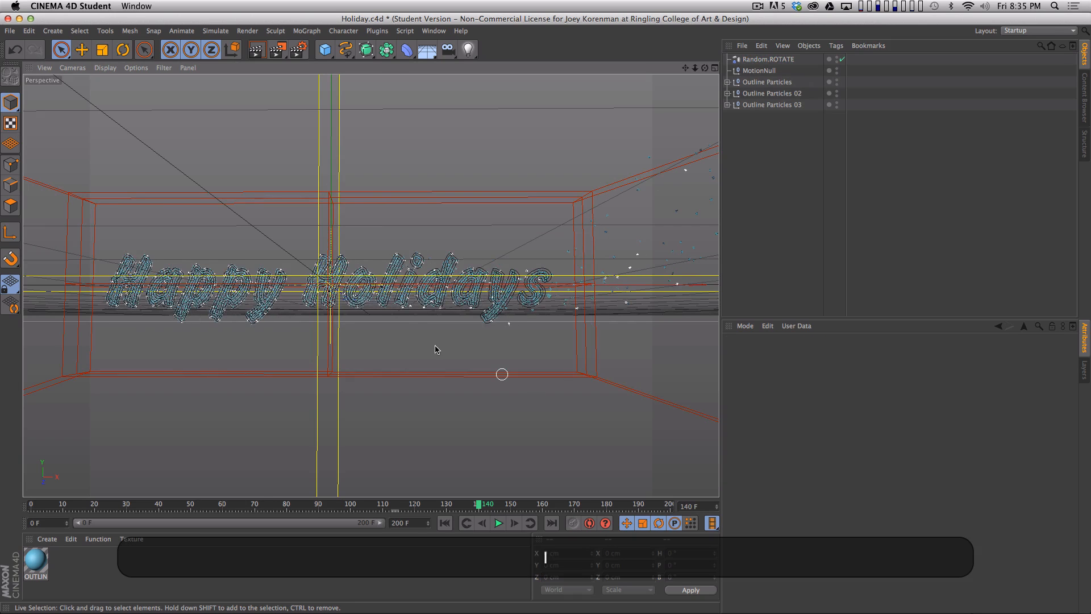
{"action": "left_click_drag", "start_coordinate": [443, 347], "coordinate": [513, 331]}
{"action": "key", "text": "2"}
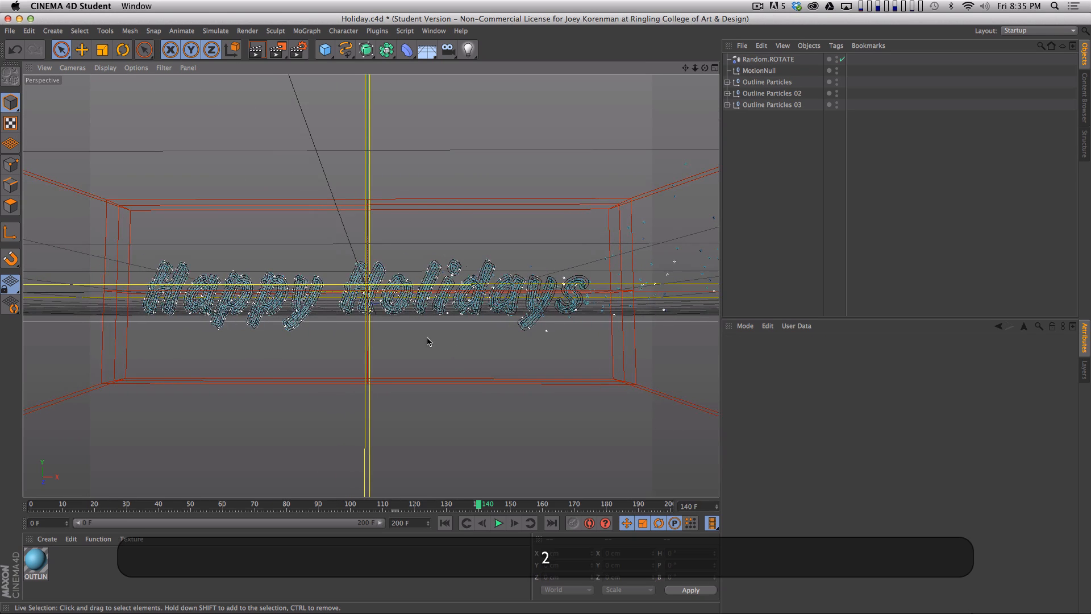
{"action": "left_click_drag", "start_coordinate": [442, 337], "coordinate": [450, 333]}
{"action": "key", "text": "super+r"}
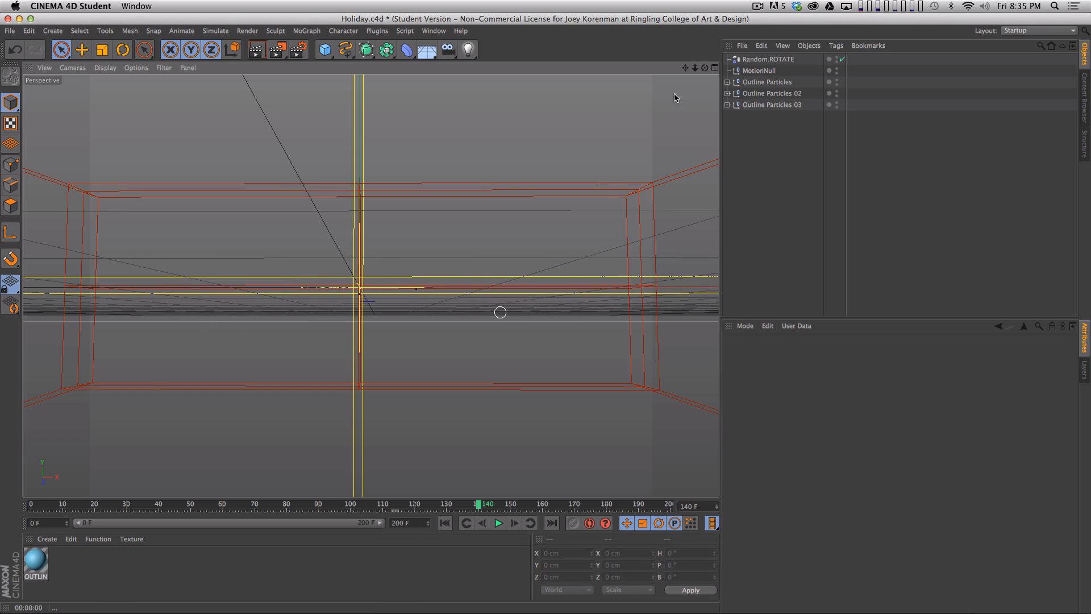
{"action": "key", "text": "super+r"}
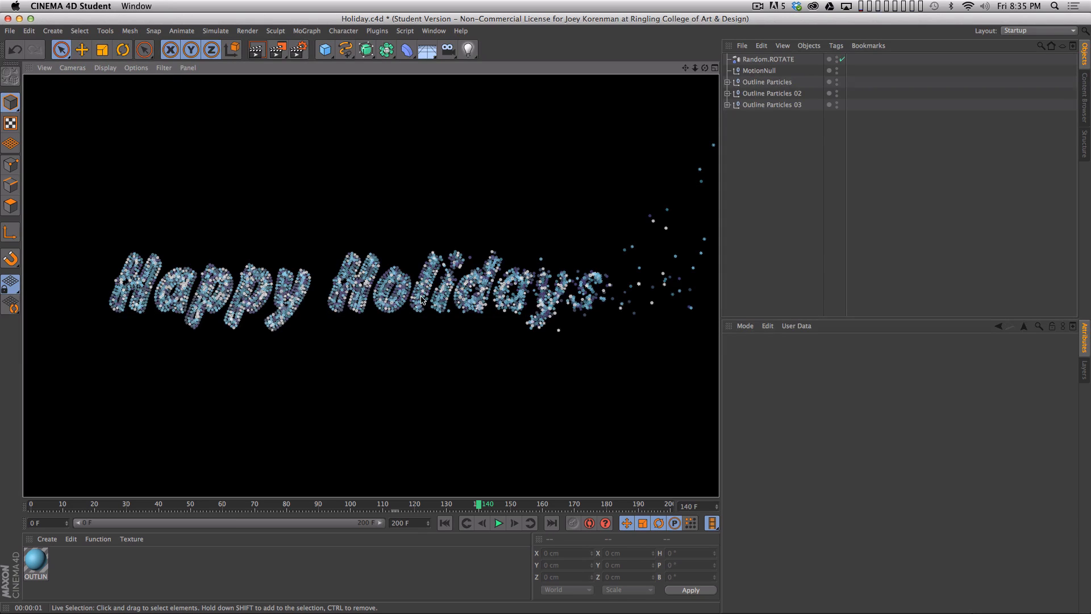
- Scrub through the animation to frame 182 to check the lettering's build-up and return to frame 0
{"action": "left_click_drag", "start_coordinate": [479, 505], "coordinate": [132, 514]}
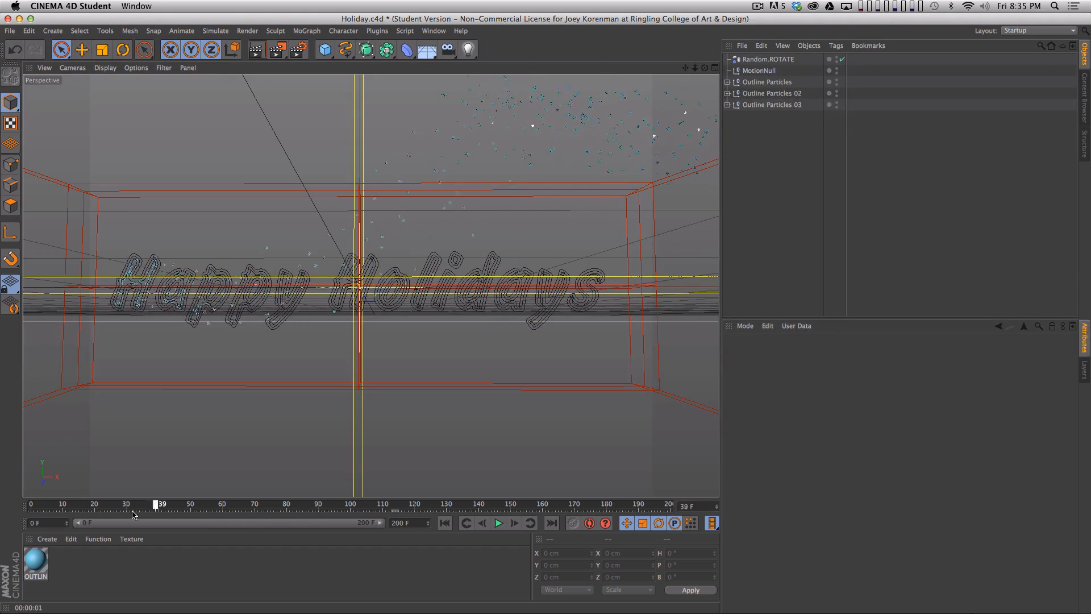
{"action": "left_click_drag", "start_coordinate": [213, 514], "coordinate": [516, 513]}
{"action": "left_click_drag", "start_coordinate": [592, 514], "coordinate": [613, 513]}
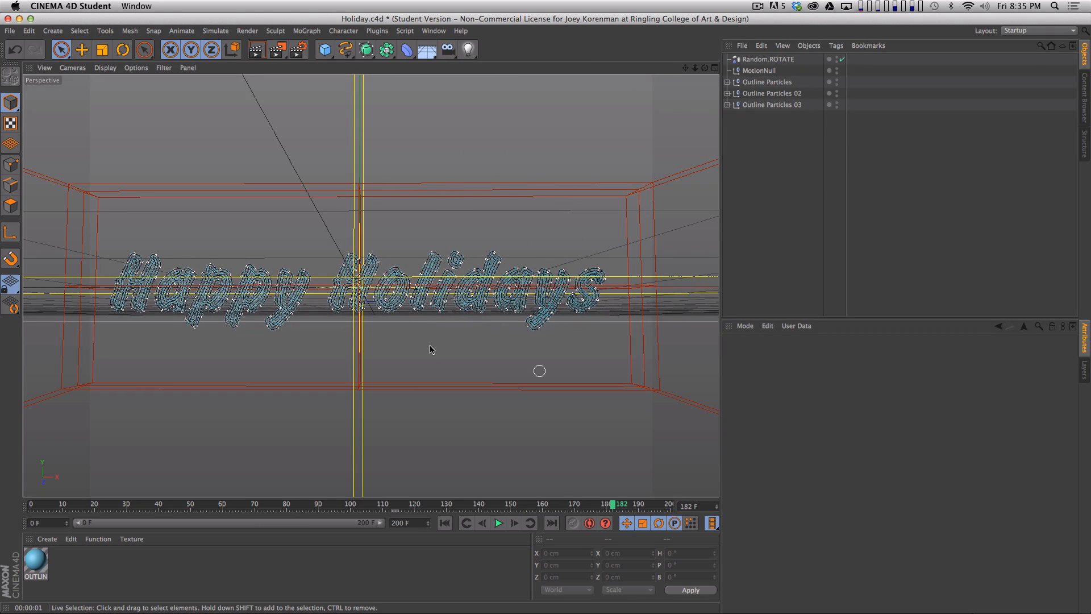
{"action": "key", "text": "2"}
{"action": "left_click_drag", "start_coordinate": [409, 319], "coordinate": [408, 362]}
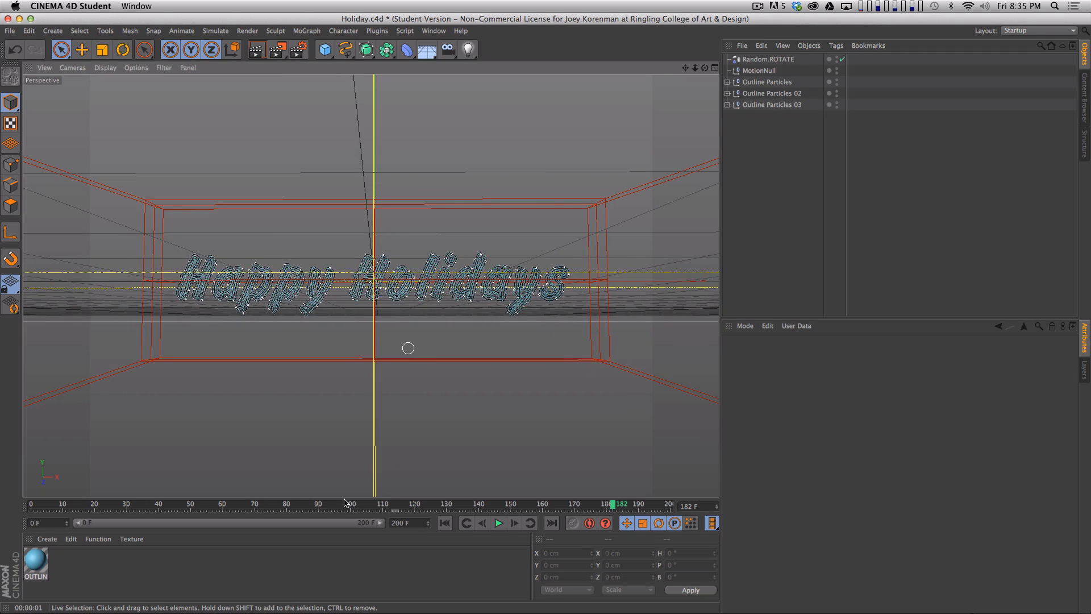
{"action": "left_click_drag", "start_coordinate": [243, 506], "coordinate": [32, 506]}
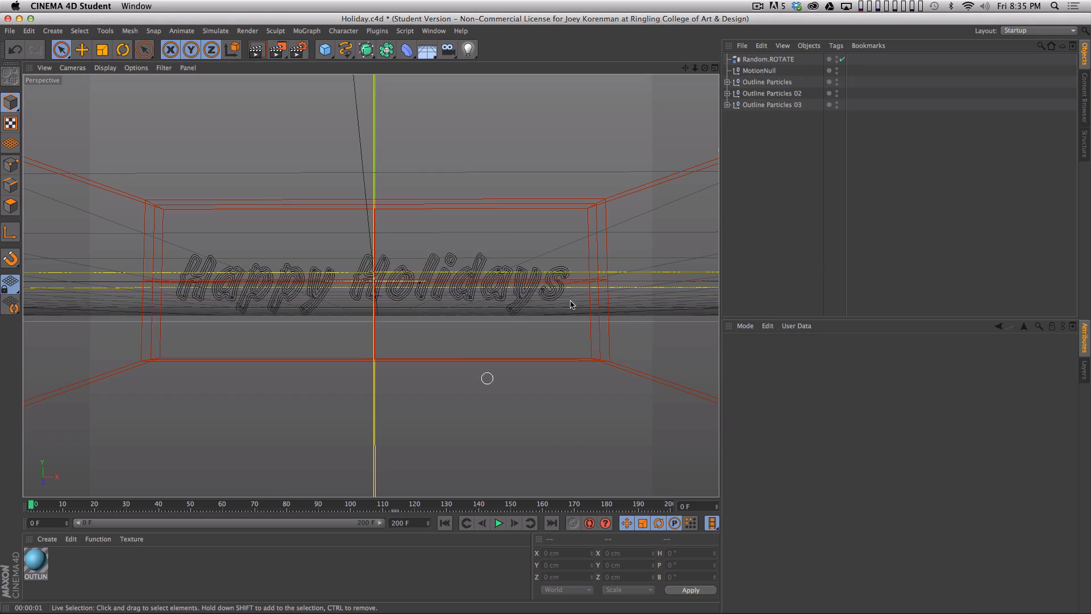
- Set the render output size to 960 × 540 pixels
{"action": "left_click", "coordinate": [298, 49]}
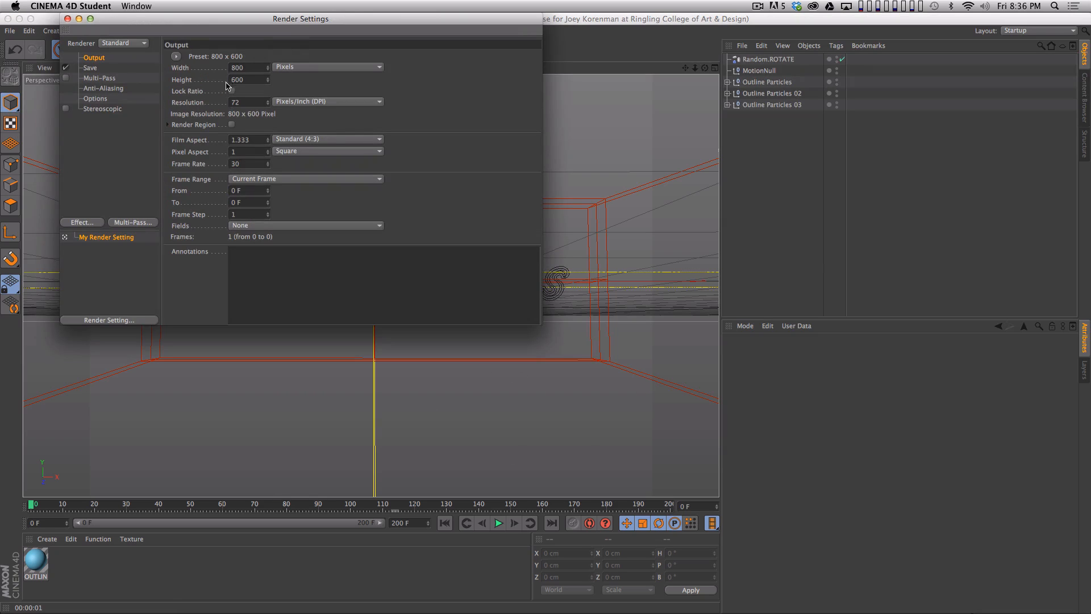
{"action": "type", "text": "960"}
{"action": "key", "text": "Tab"}
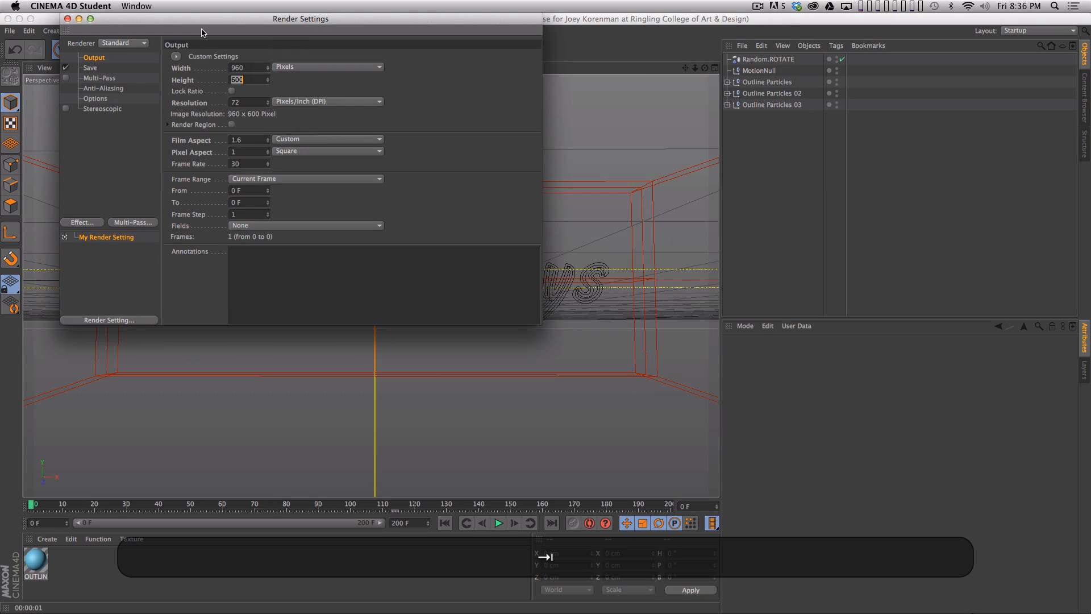
{"action": "type", "text": "540"}
{"action": "key", "text": "Return"}
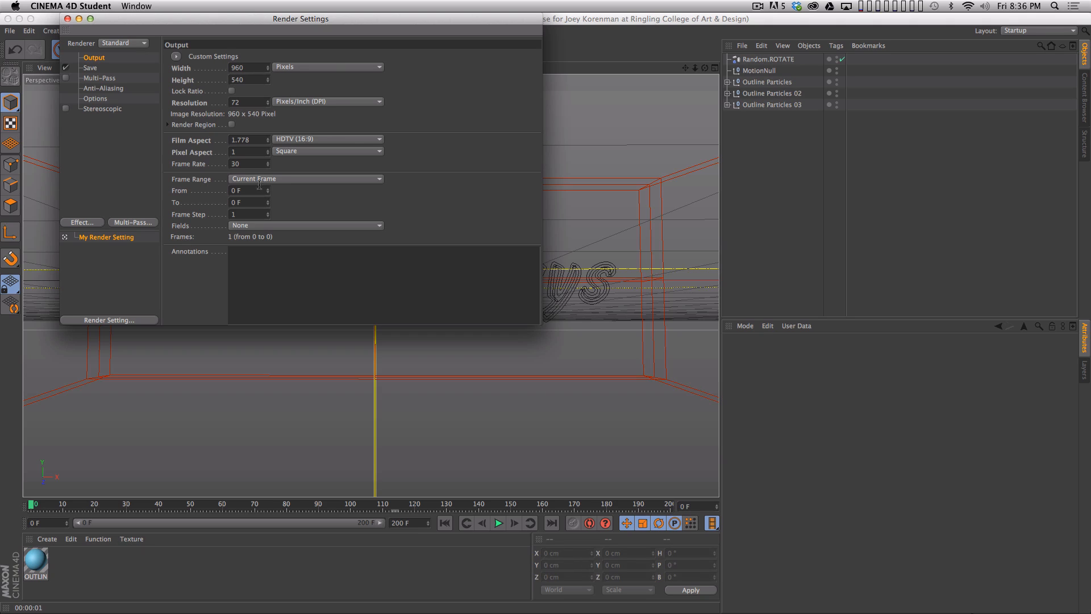
{"action": "left_click", "coordinate": [90, 68]}
{"action": "left_click", "coordinate": [324, 100]}
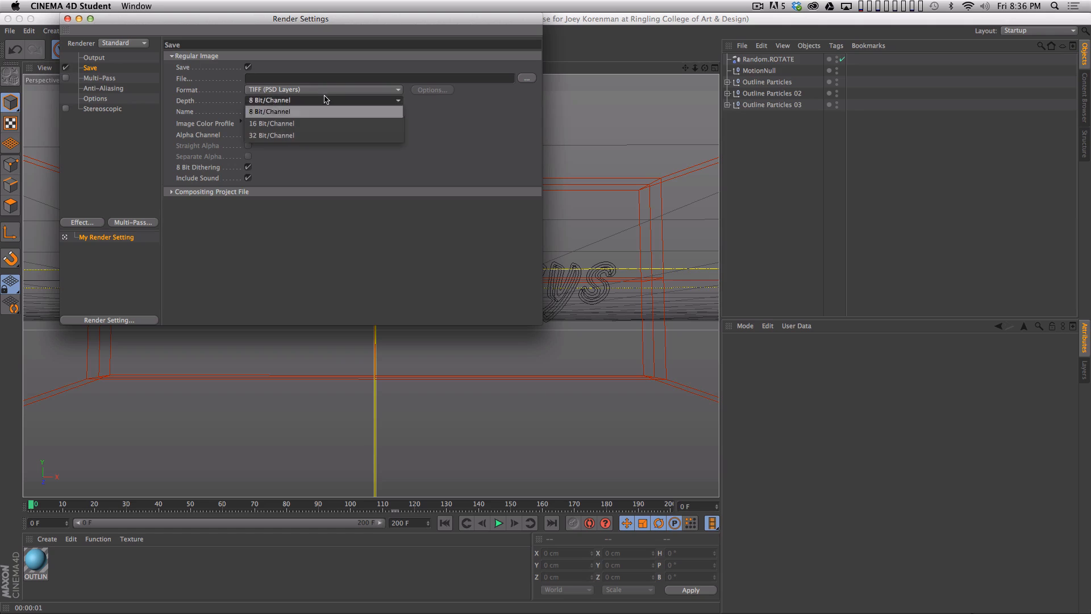
{"action": "key", "text": "Escape"}
{"action": "left_click", "coordinate": [93, 57]}
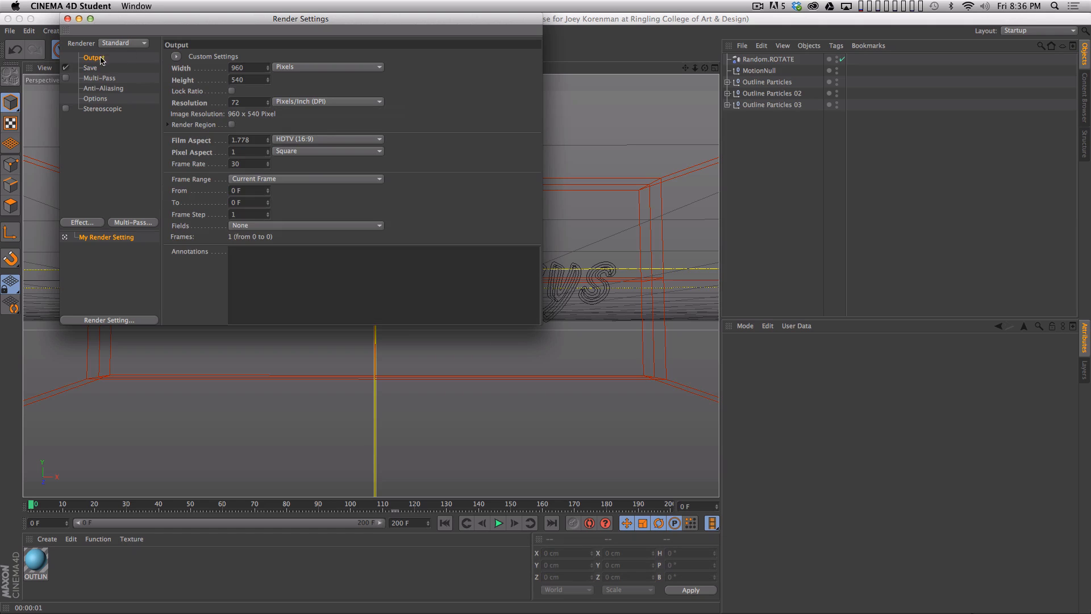
- Set the render frame range to All Frames, switch the renderer to Software and close the render settings
{"action": "left_click", "coordinate": [302, 179]}
{"action": "left_click", "coordinate": [293, 210]}
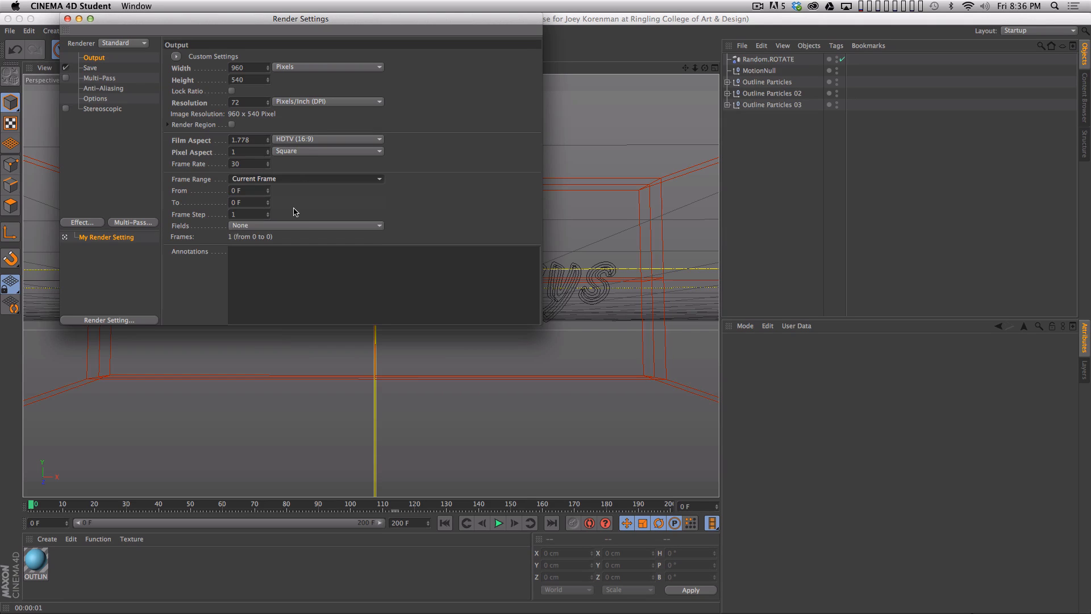
{"action": "left_click", "coordinate": [296, 178]}
{"action": "left_click", "coordinate": [275, 214]}
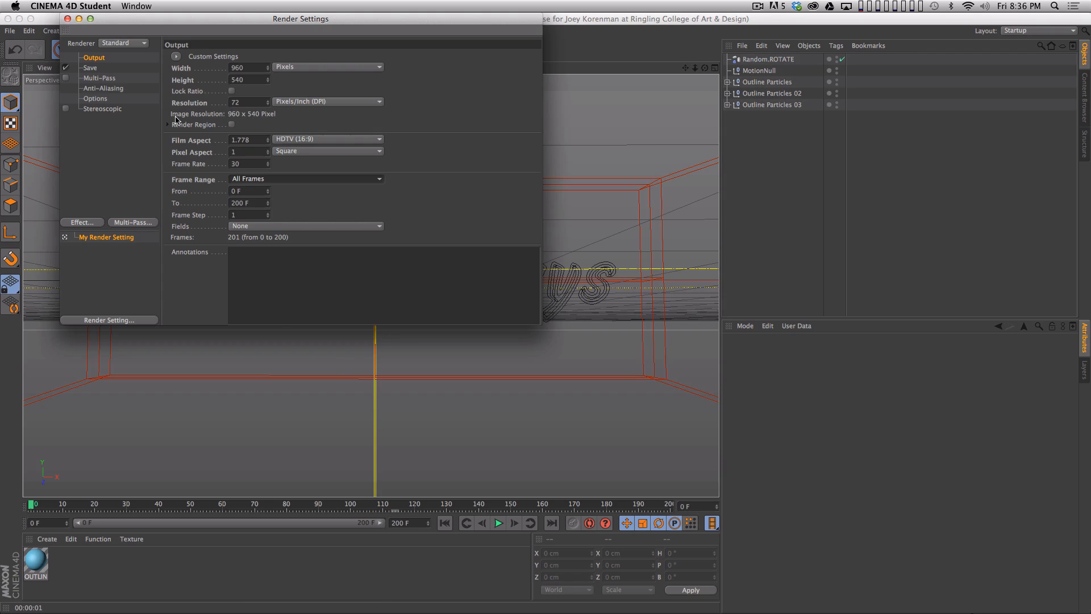
{"action": "left_click", "coordinate": [130, 43]}
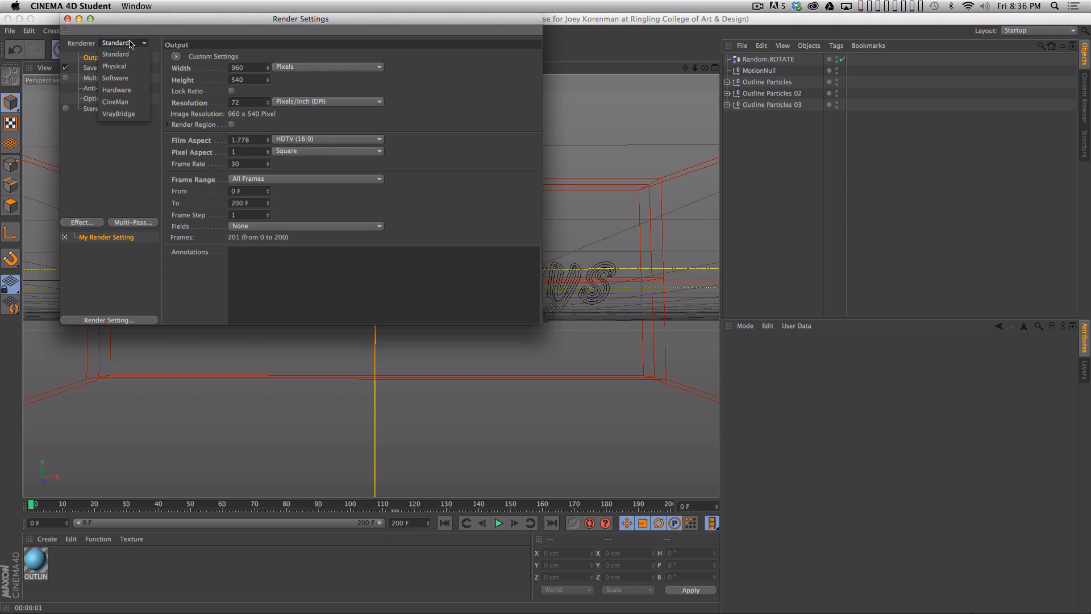
{"action": "left_click", "coordinate": [120, 78]}
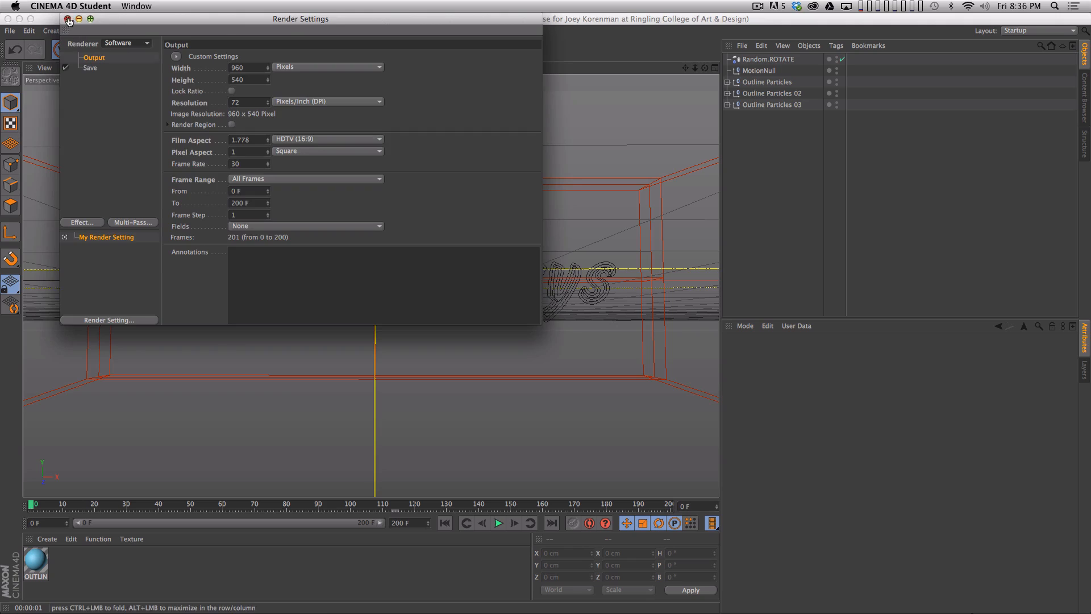
{"action": "left_click", "coordinate": [67, 20]}
- Start rendering the full animation to the Picture Viewer without a save path and enlarge the viewer window
{"action": "key", "text": "shift+r"}
{"action": "left_click", "coordinate": [641, 264]}
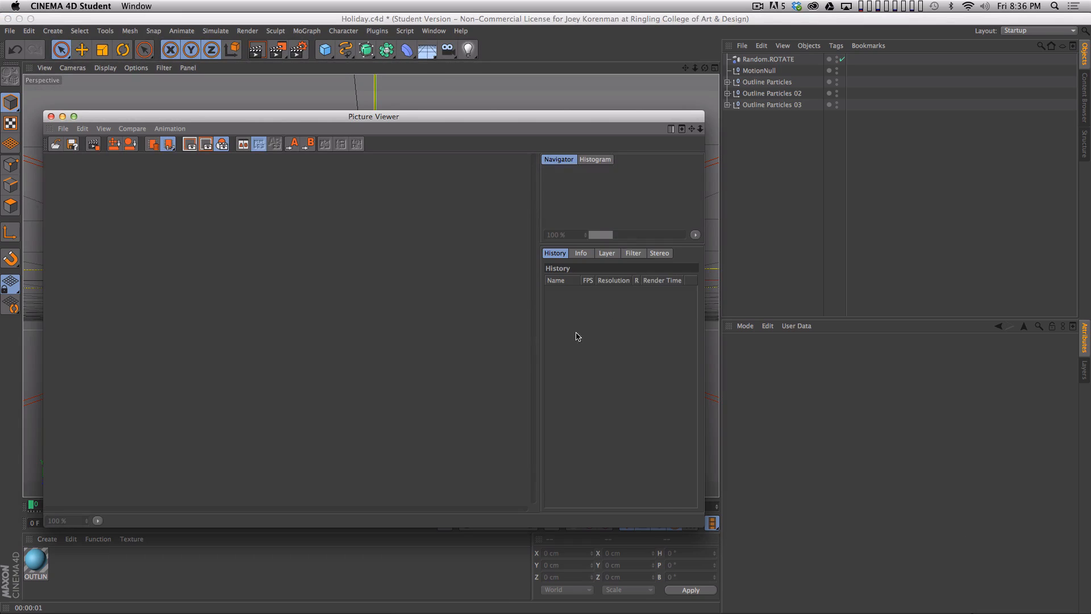
{"action": "left_click_drag", "start_coordinate": [714, 529], "coordinate": [920, 575]}
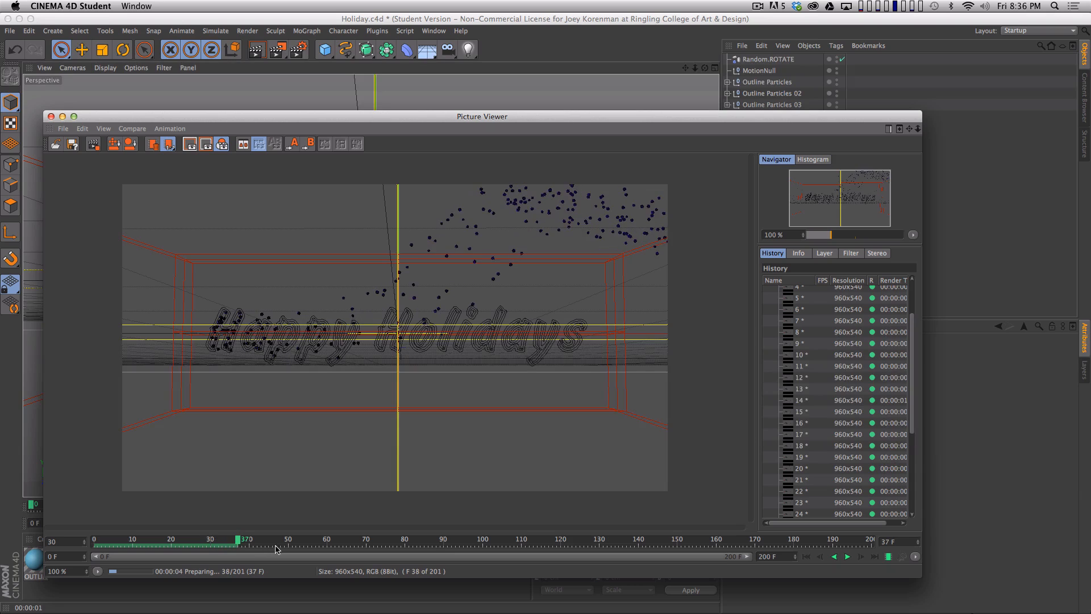
- Play the rendered frames from the start to review the motion, and close the Picture Viewer, stopping the render
{"action": "left_click", "coordinate": [808, 559]}
{"action": "left_click", "coordinate": [847, 557]}
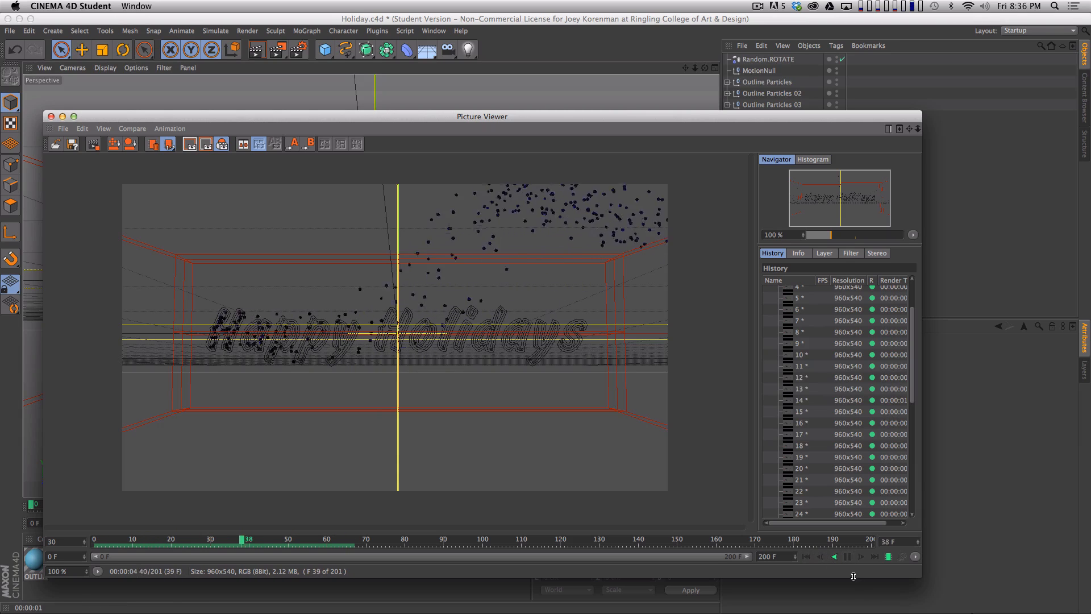
{"action": "key", "text": "super+w"}
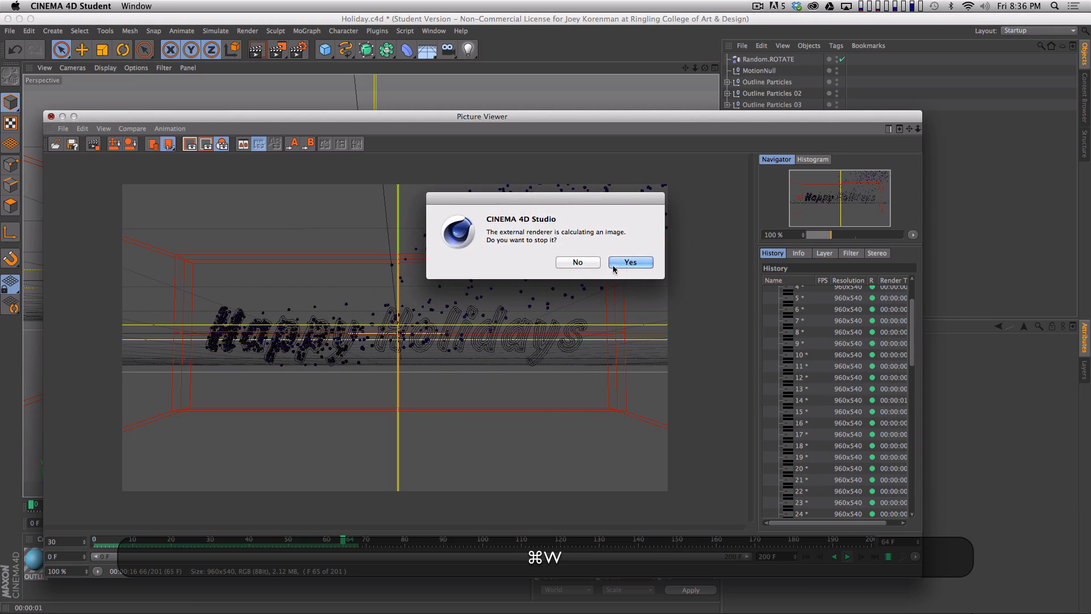
{"action": "left_click", "coordinate": [610, 262]}
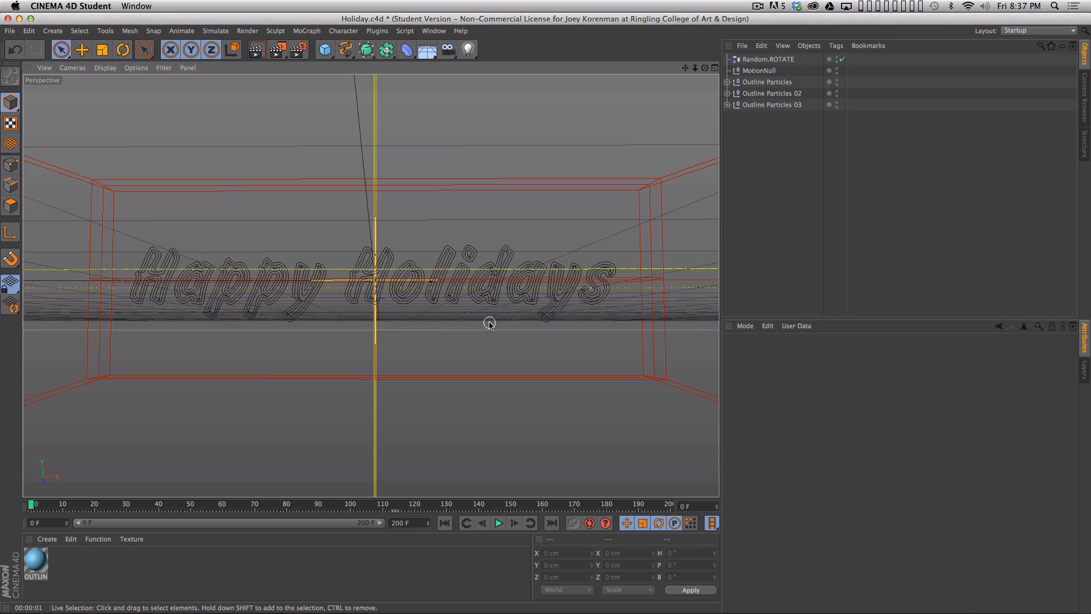
- Render a viewport preview of the lettering at frame 195 and briefly select MotionNull to view its motion path
{"action": "left_click_drag", "start_coordinate": [41, 504], "coordinate": [655, 504]}
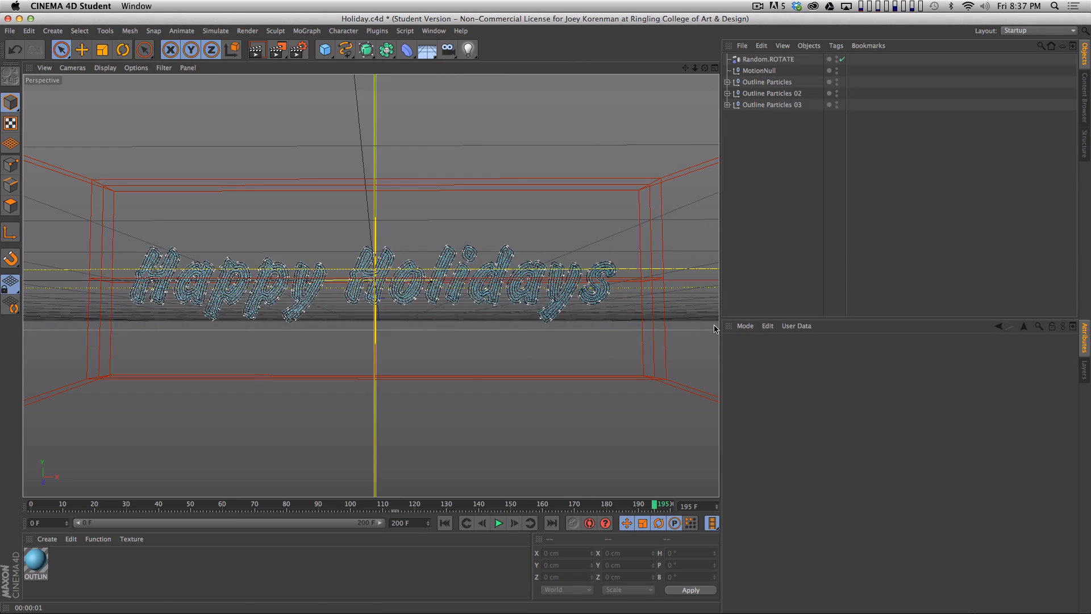
{"action": "key", "text": "super+r"}
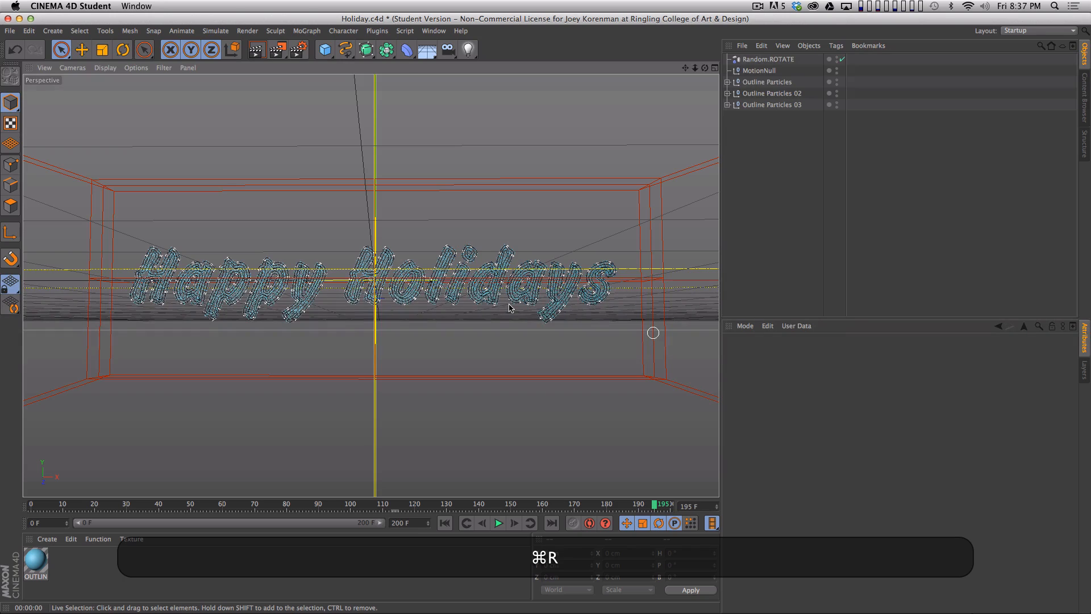
{"action": "key", "text": "super+r"}
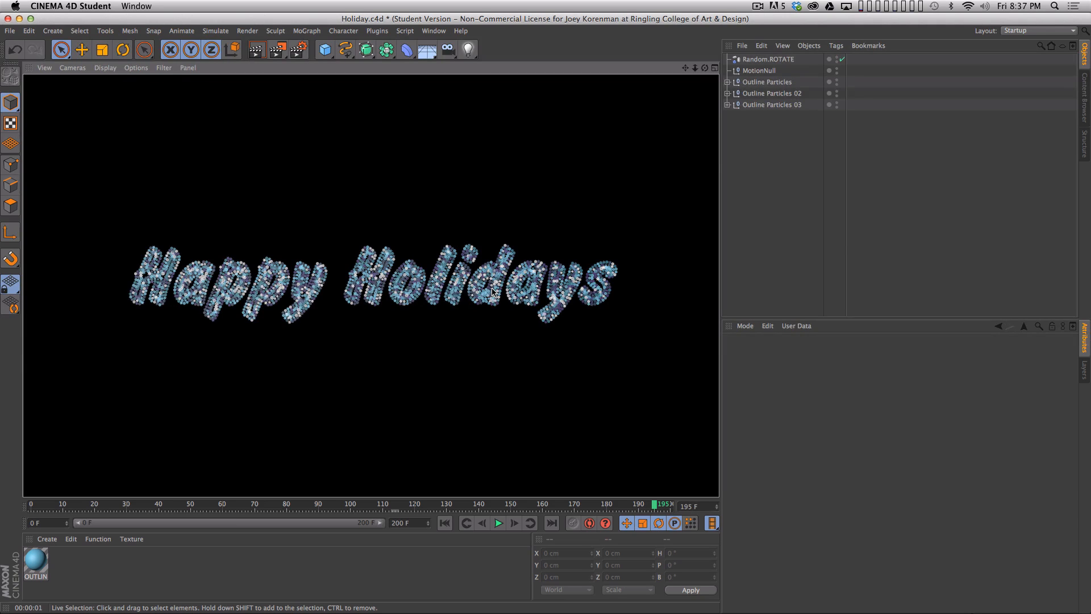
{"action": "left_click", "coordinate": [756, 70]}
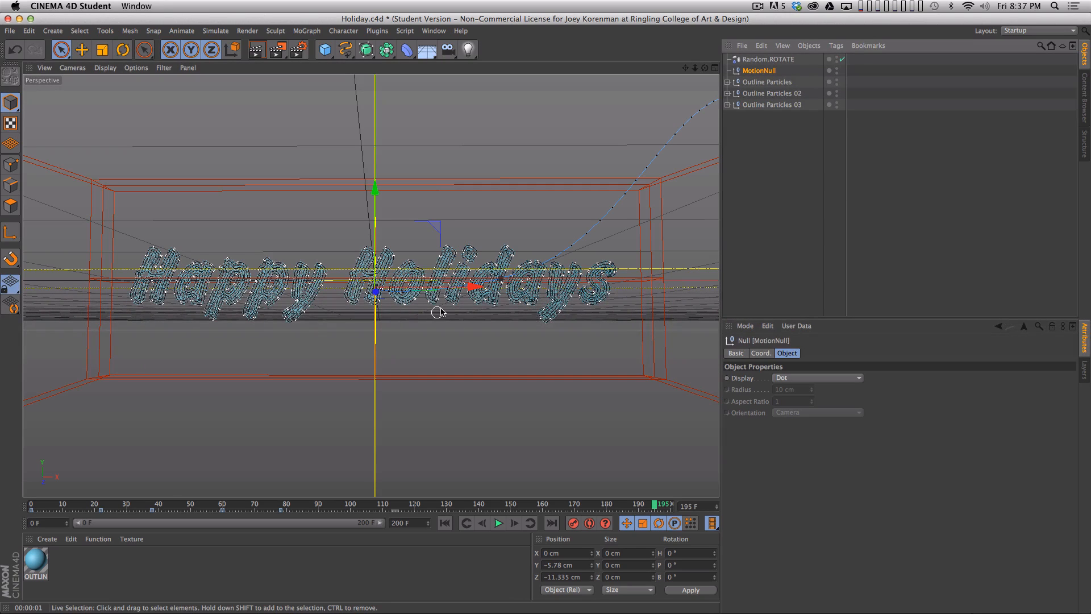
{"action": "left_click", "coordinate": [820, 280]}
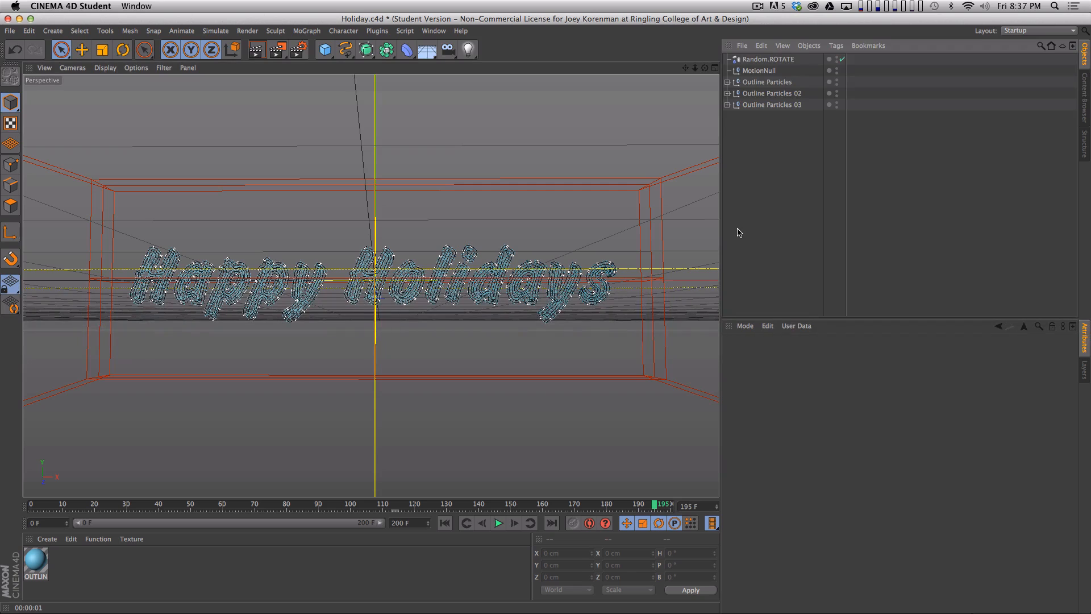